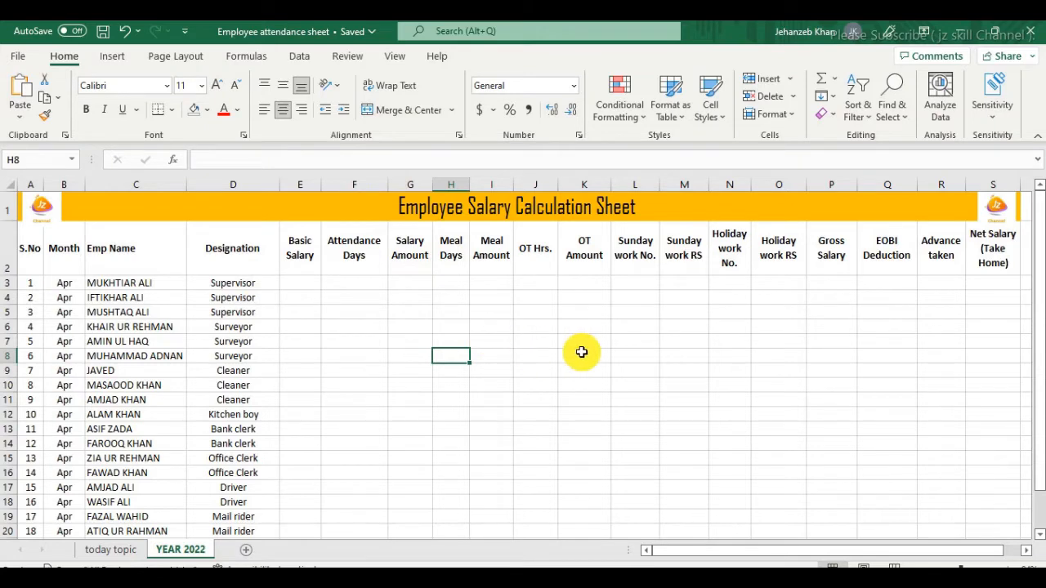
Review the Month, Emp Name, Designation and Basic Salary columns of the Employee Salary Calculation Sheet
left_click(537, 372)
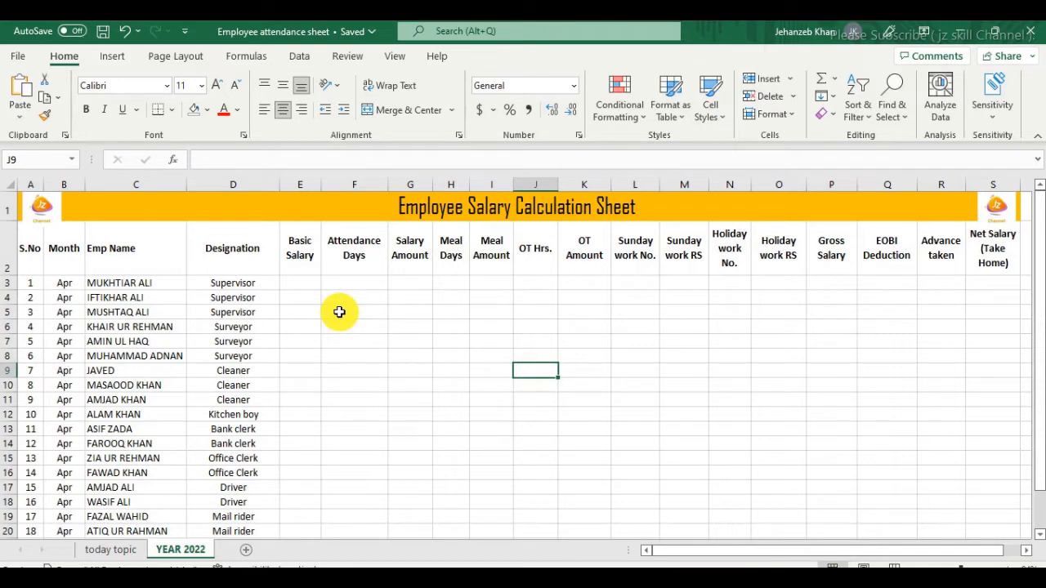
left_click(65, 259)
left_click(136, 264)
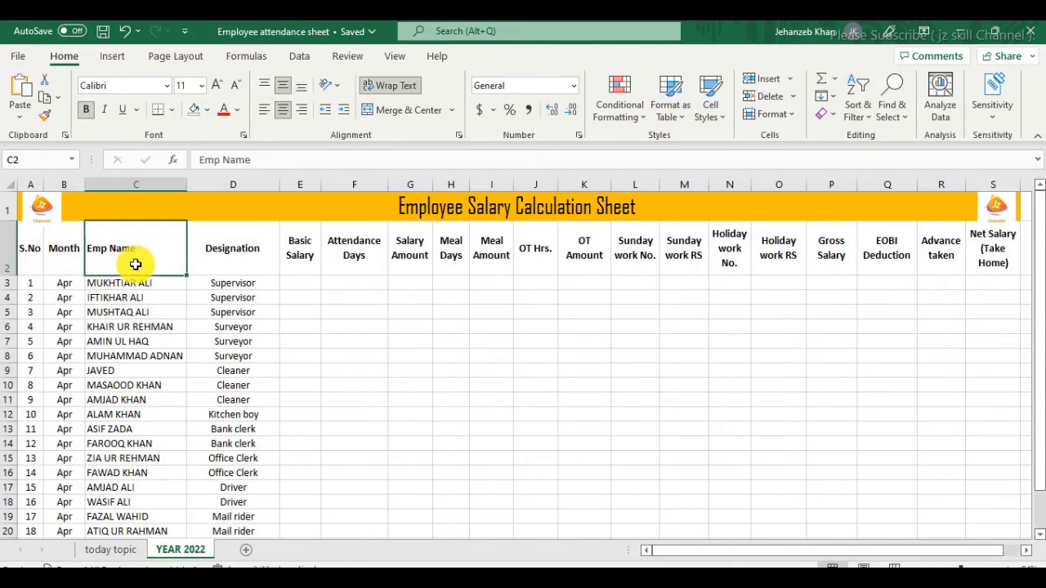
left_click_drag(139, 283, 141, 400)
left_click(156, 247)
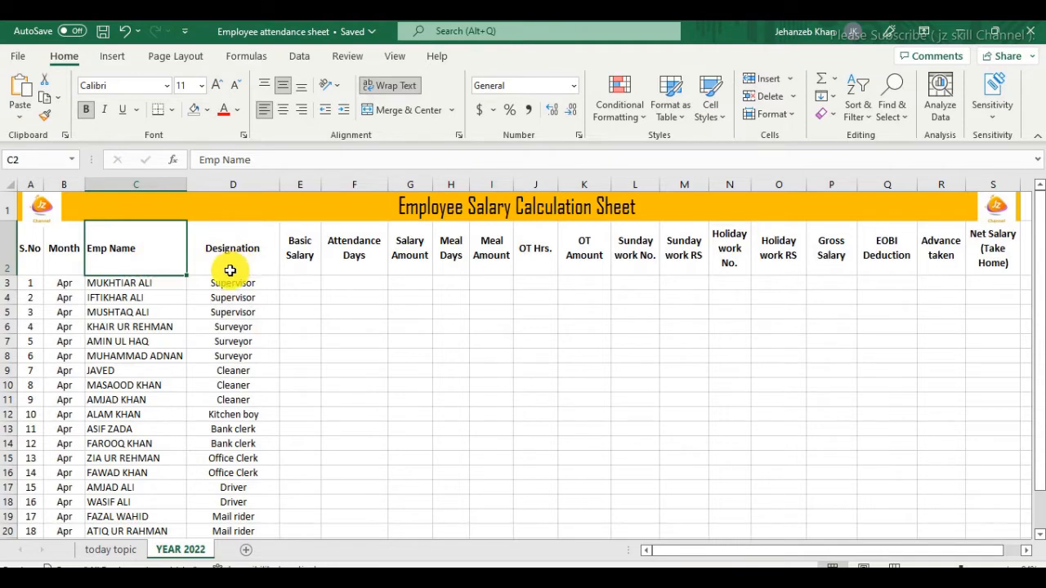
left_click_drag(139, 260, 153, 357)
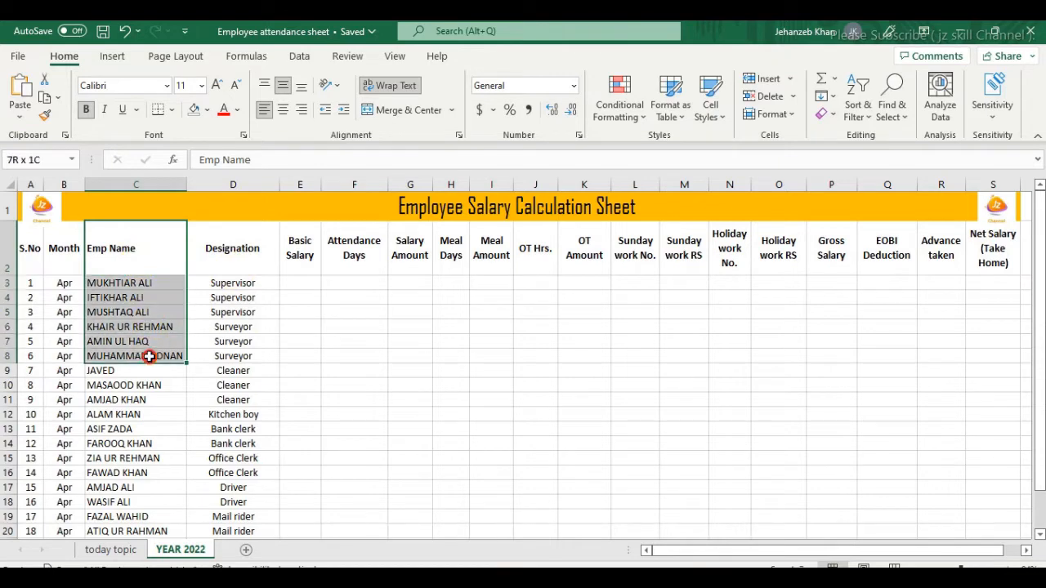
left_click_drag(234, 250, 233, 473)
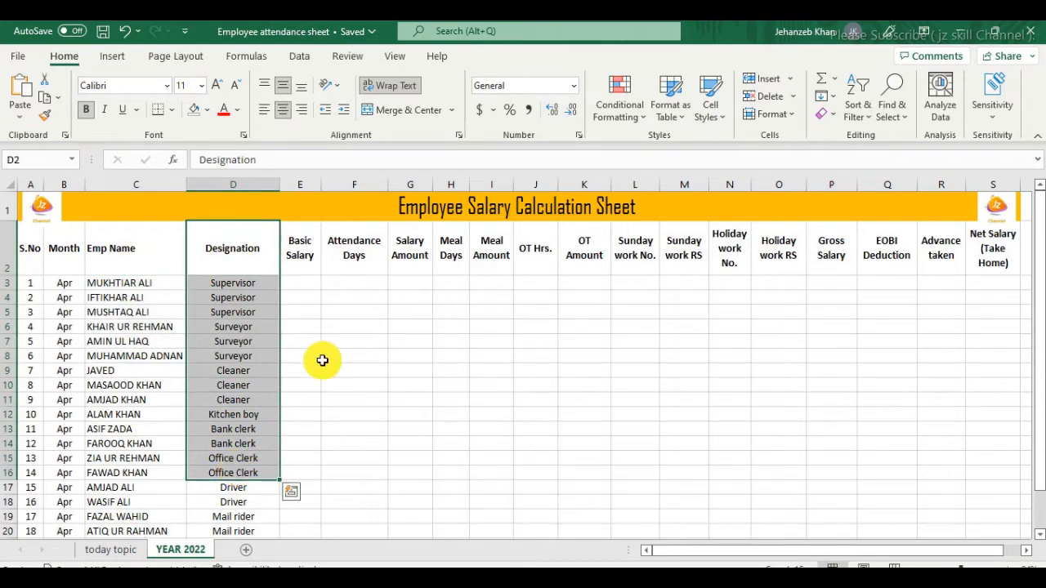
left_click(308, 259)
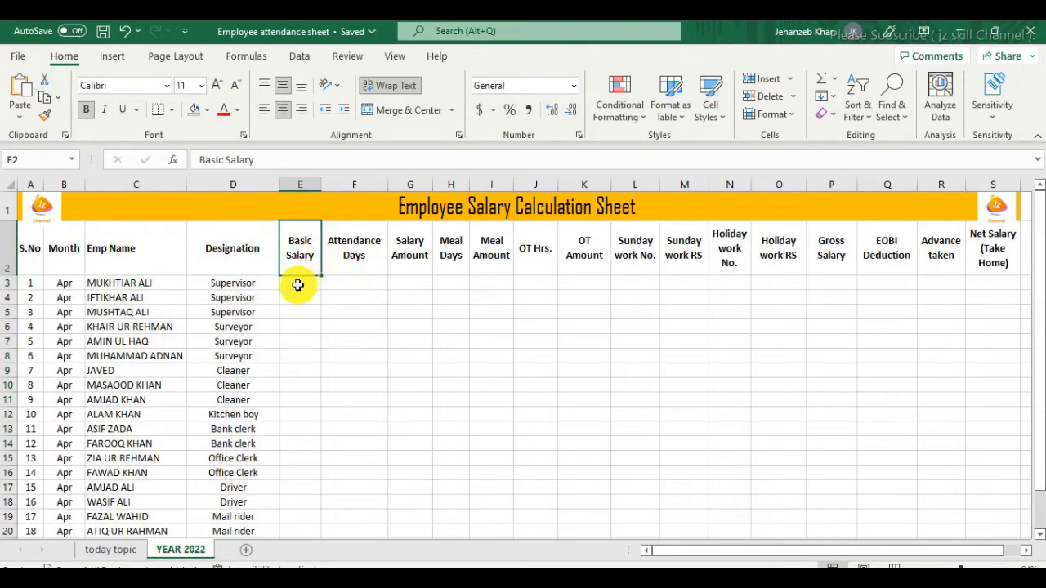
left_click(296, 284)
left_click(133, 281)
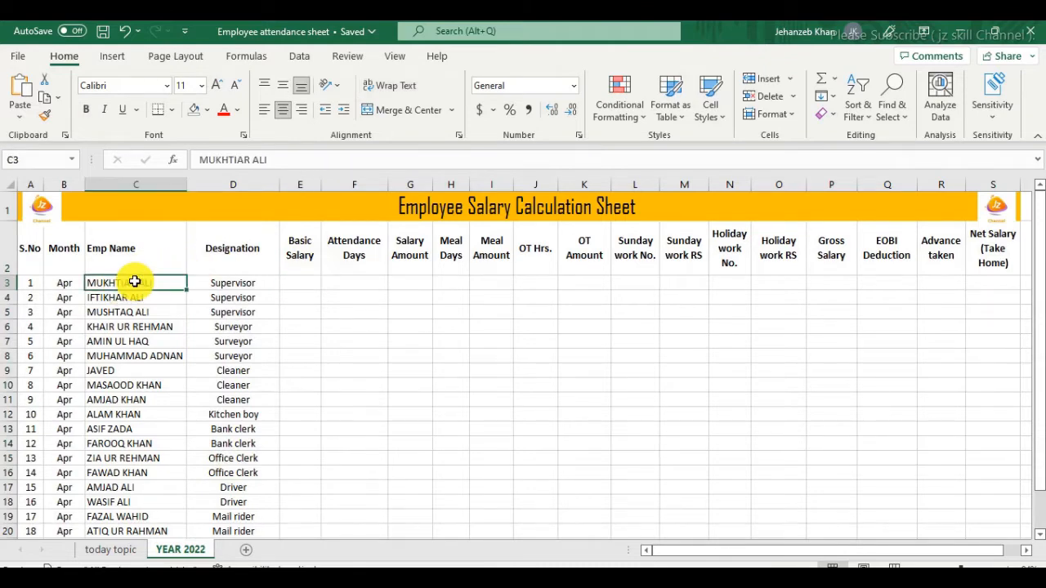
left_click(301, 284)
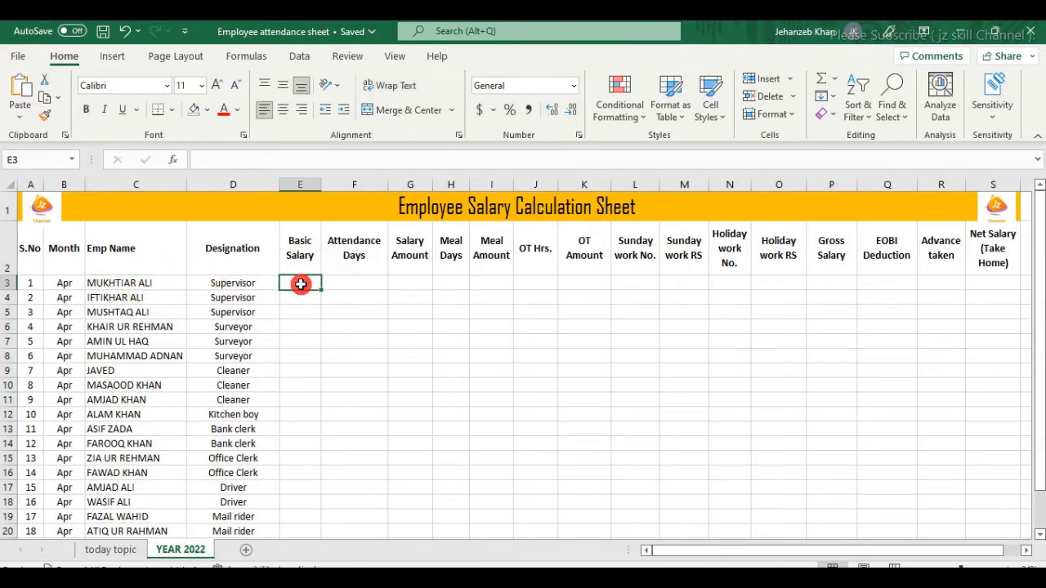
Examine the Attendance Days and Salary Amount columns together with the Basic Salary column they relate to
left_click(355, 248)
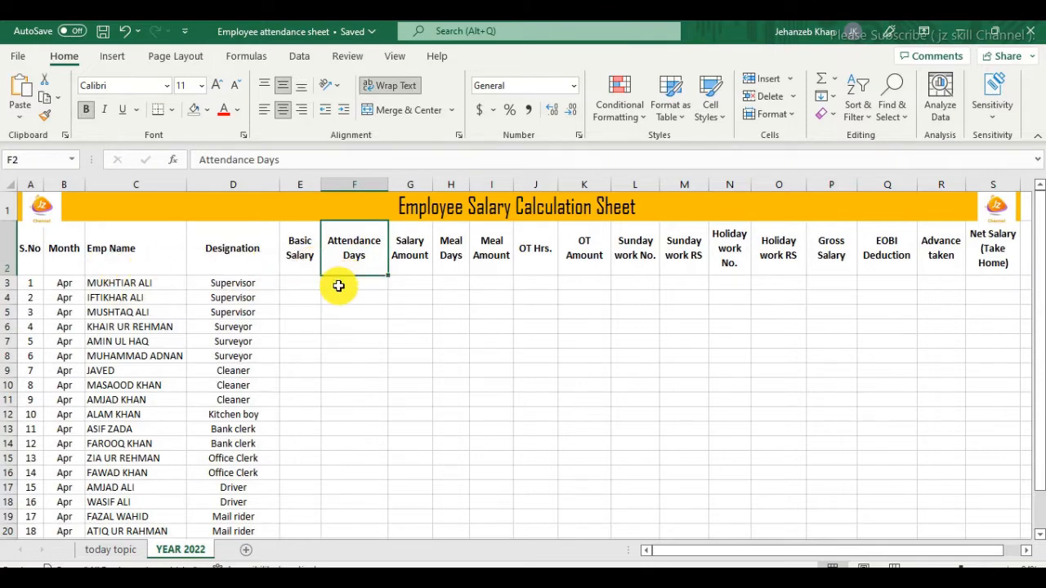
left_click_drag(339, 284, 347, 404)
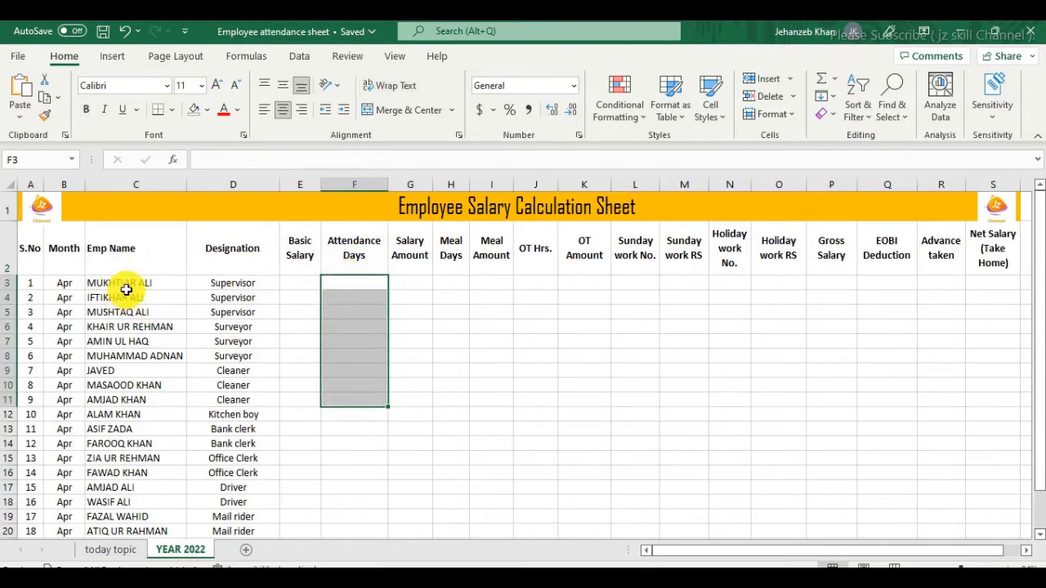
left_click(372, 254)
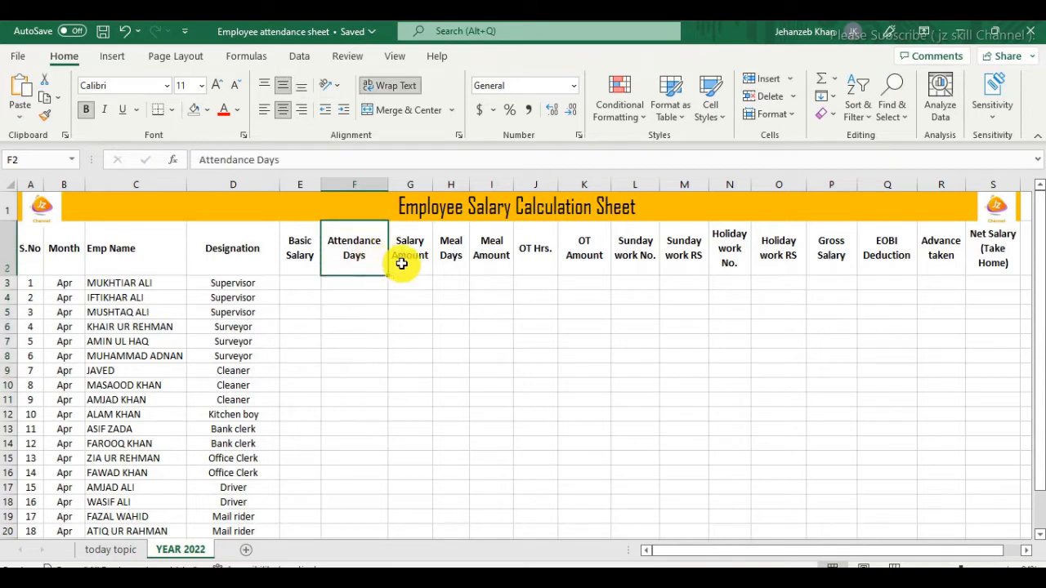
left_click_drag(343, 286, 344, 346)
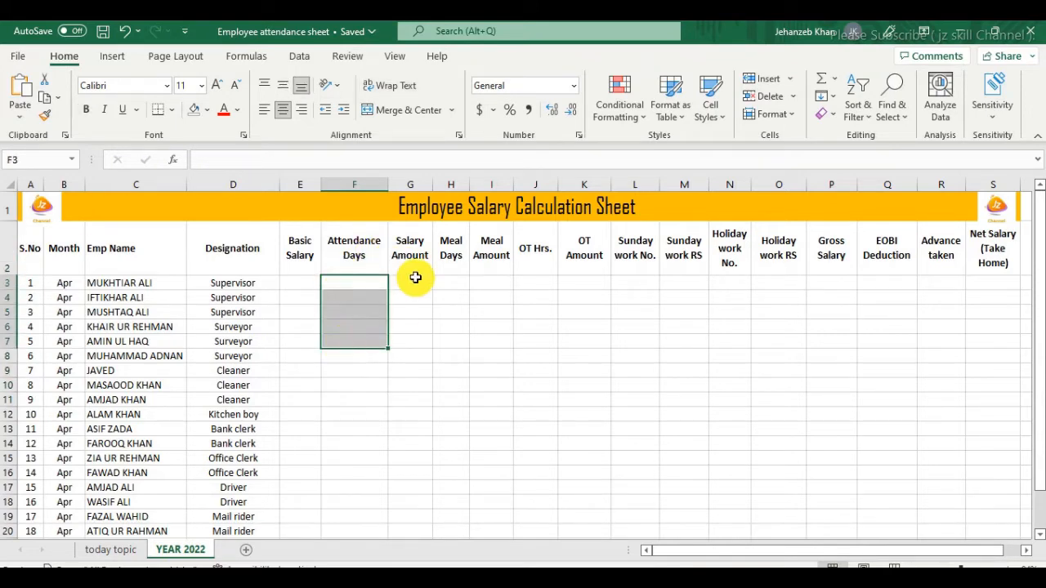
left_click_drag(413, 276, 417, 413)
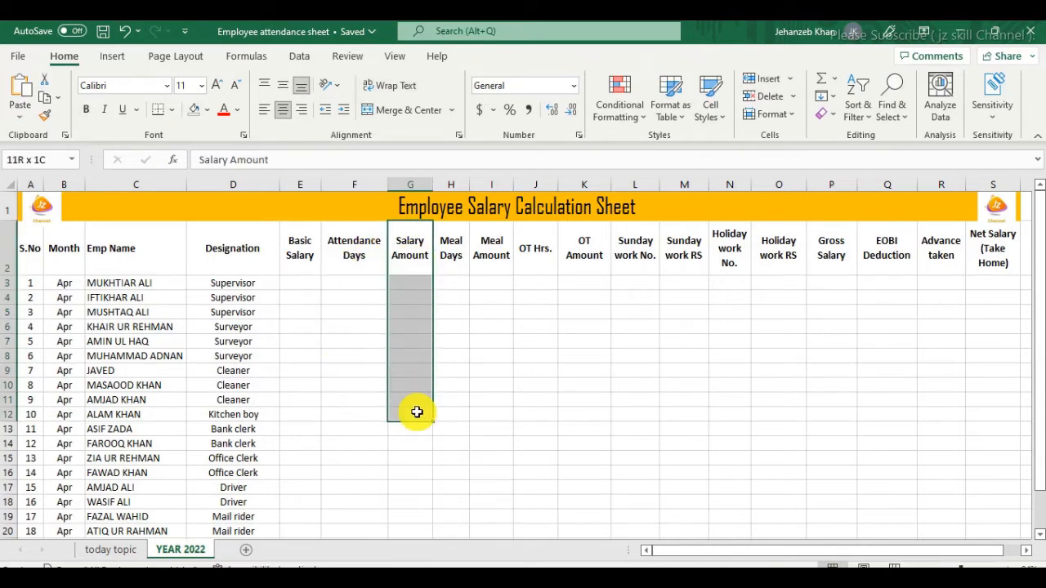
left_click_drag(299, 252, 299, 400)
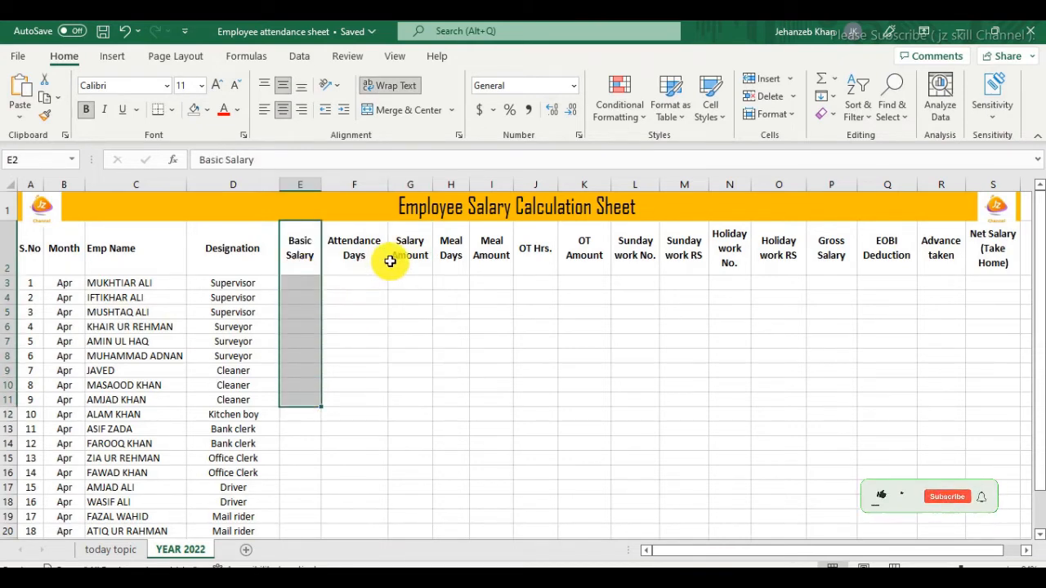
left_click(417, 253)
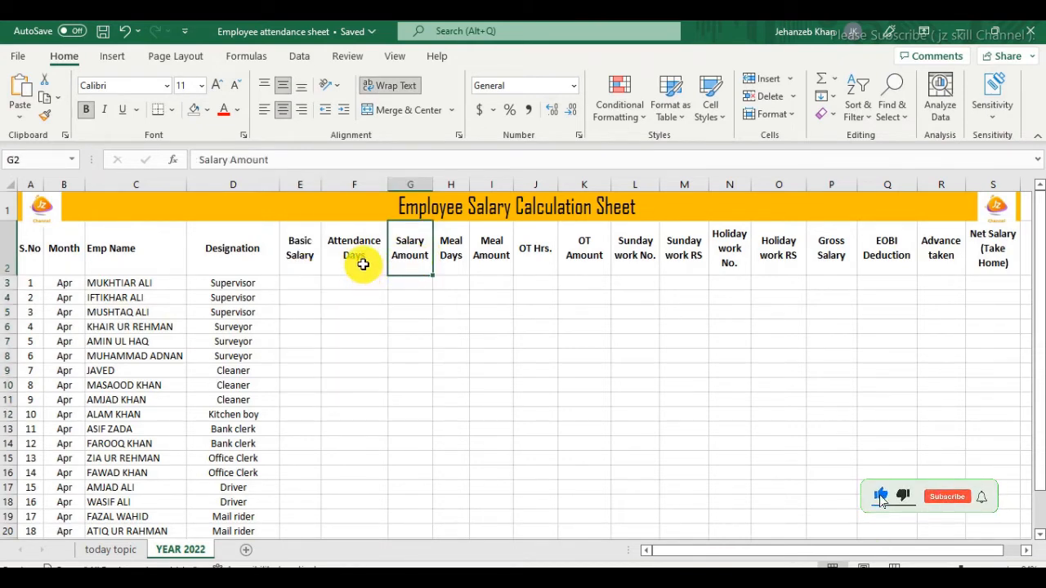
left_click_drag(363, 264, 355, 402)
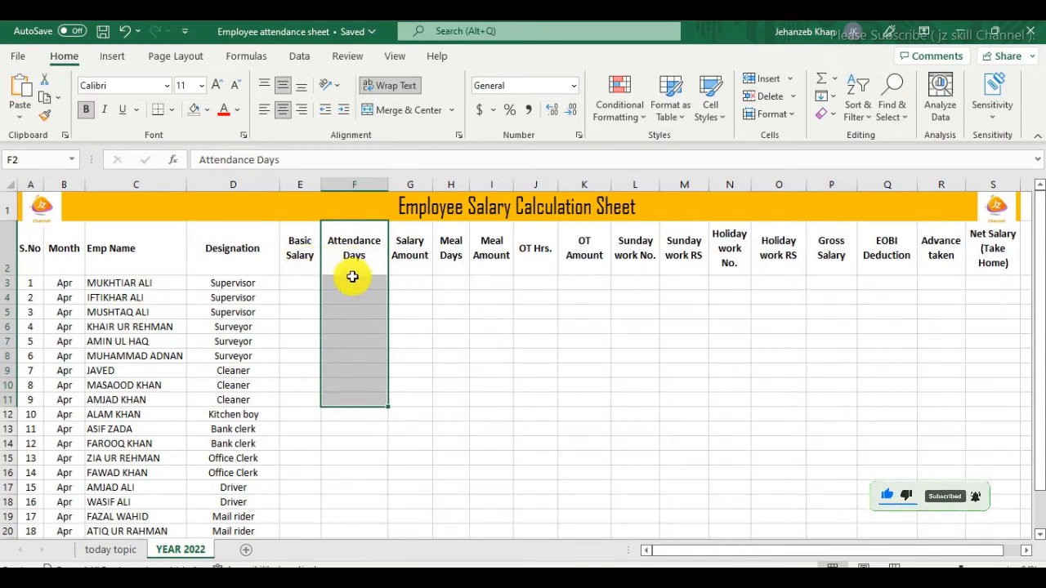
left_click(408, 281)
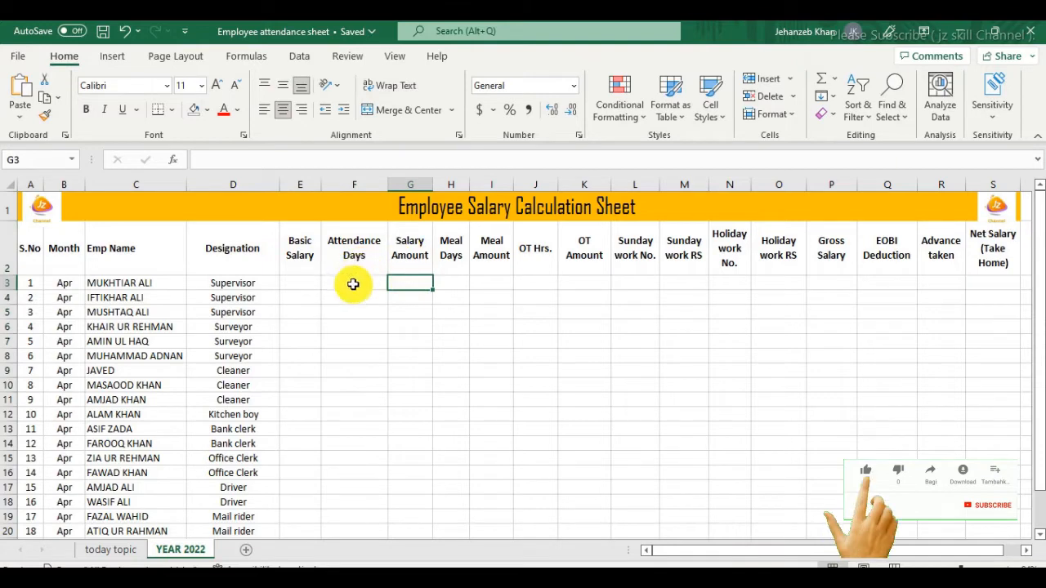
left_click_drag(353, 283, 350, 426)
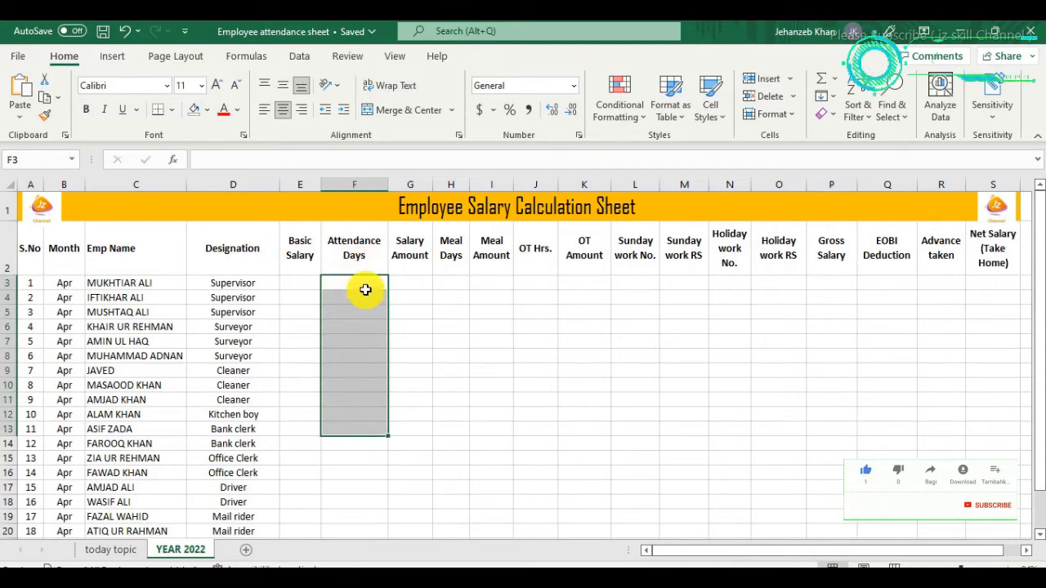
left_click(424, 283)
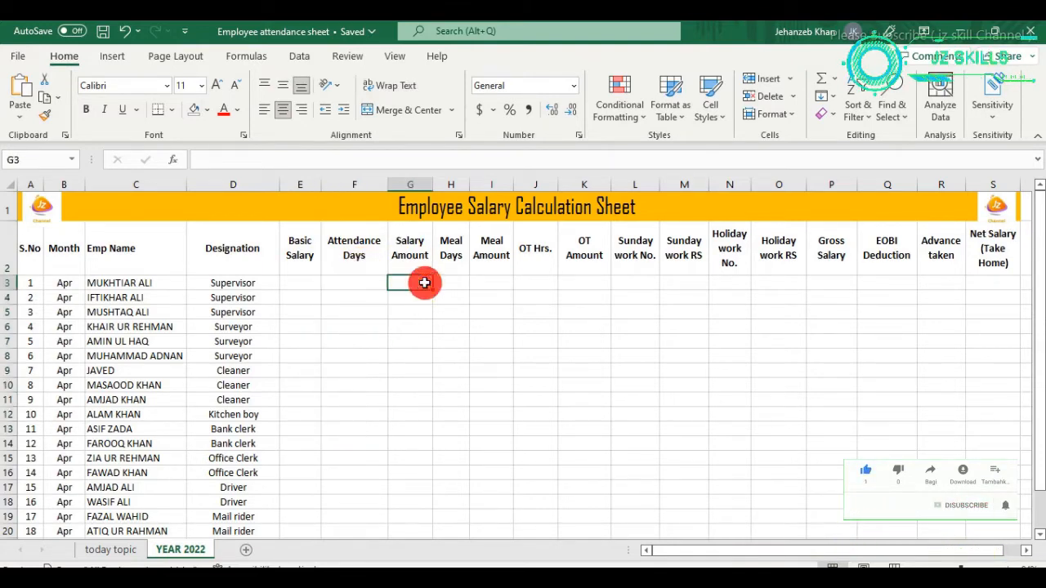
left_click_drag(413, 255, 415, 463)
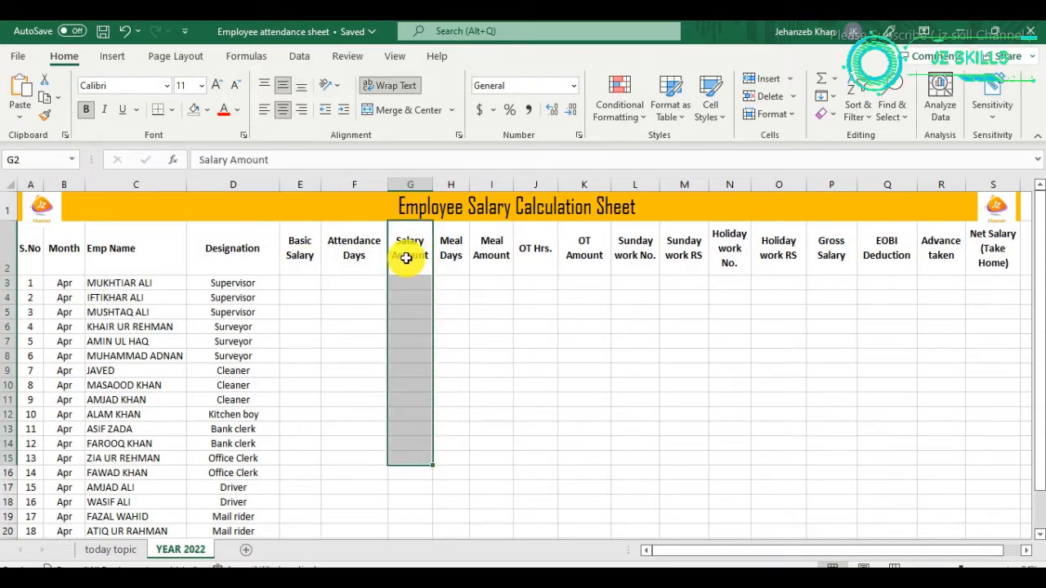
left_click_drag(401, 260, 397, 470)
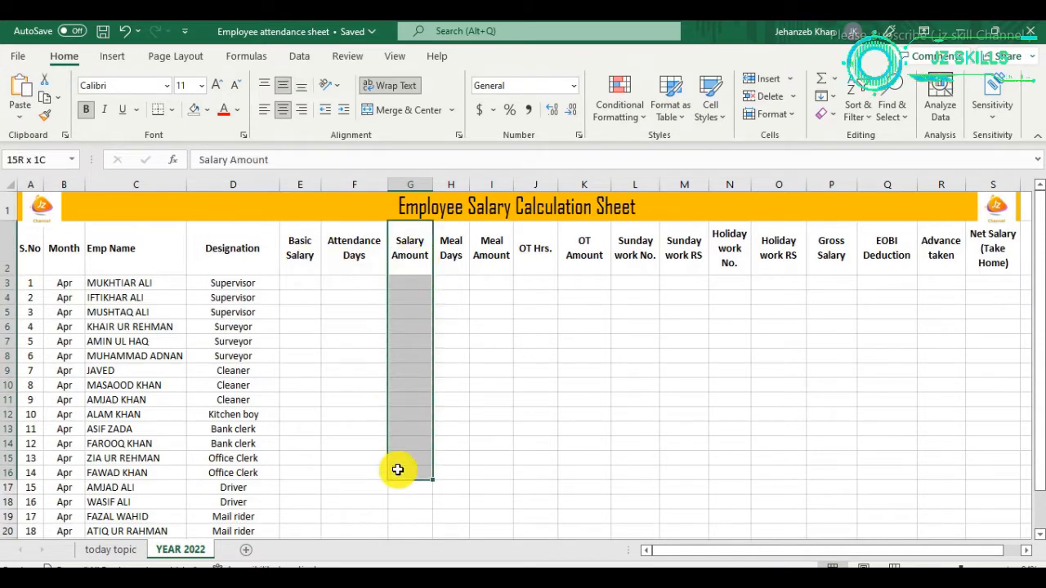
Examine the Meal Days, Meal Amount, OT Hrs. and OT Amount columns, referring back to Basic Salary
left_click(461, 259)
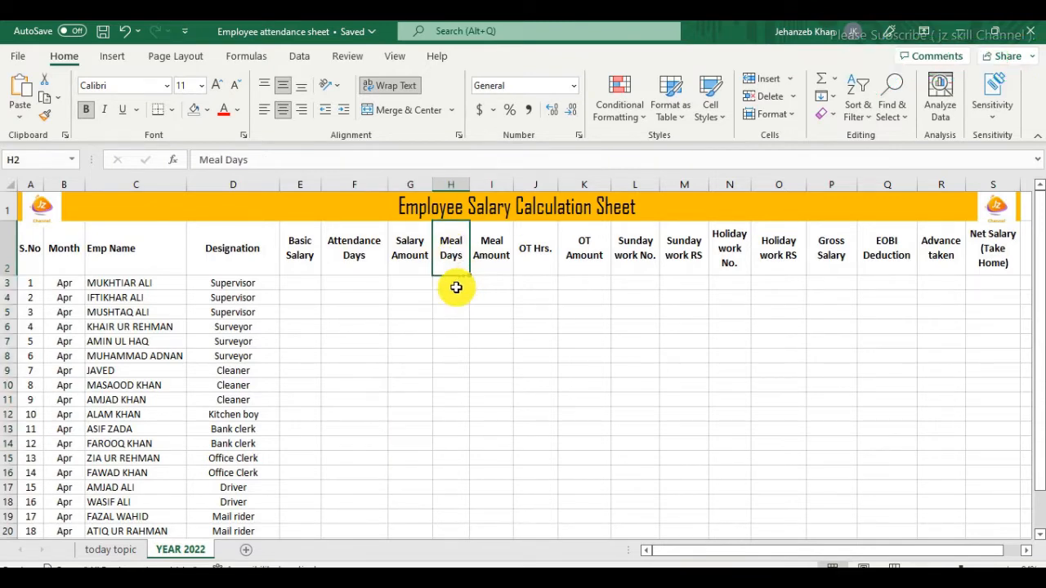
left_click_drag(458, 287, 451, 444)
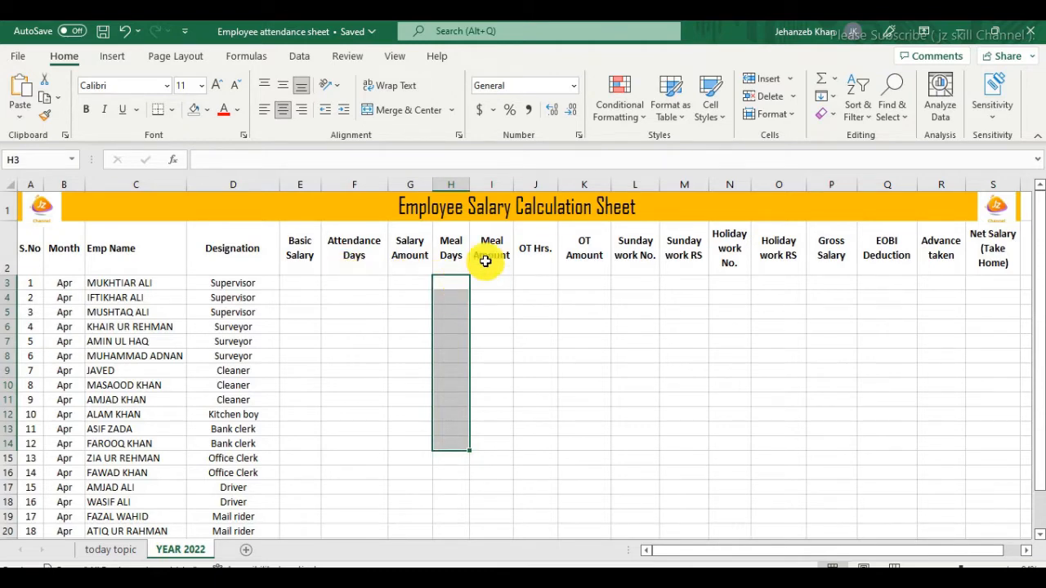
left_click_drag(485, 261, 485, 465)
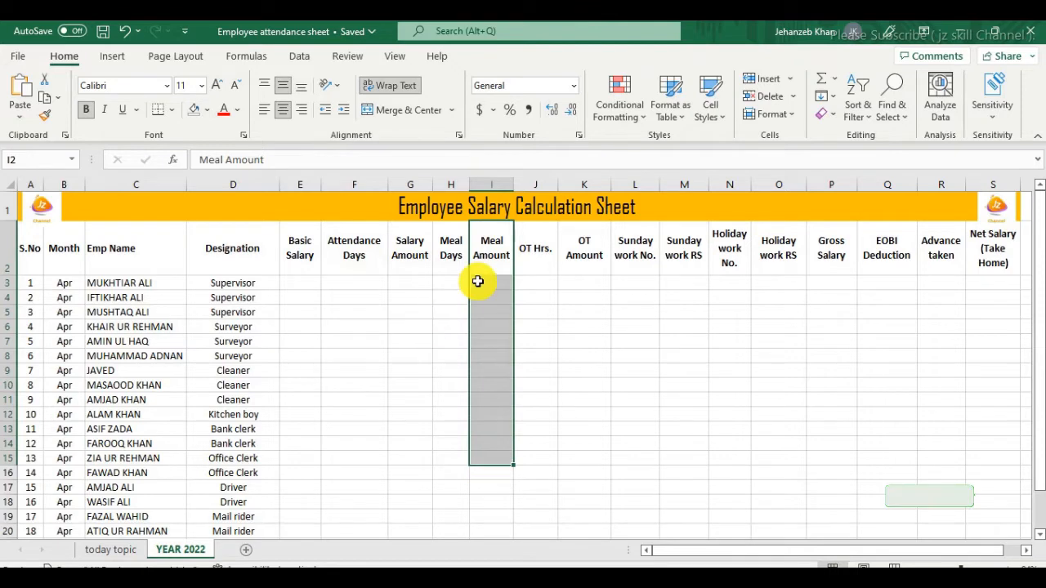
left_click(544, 261)
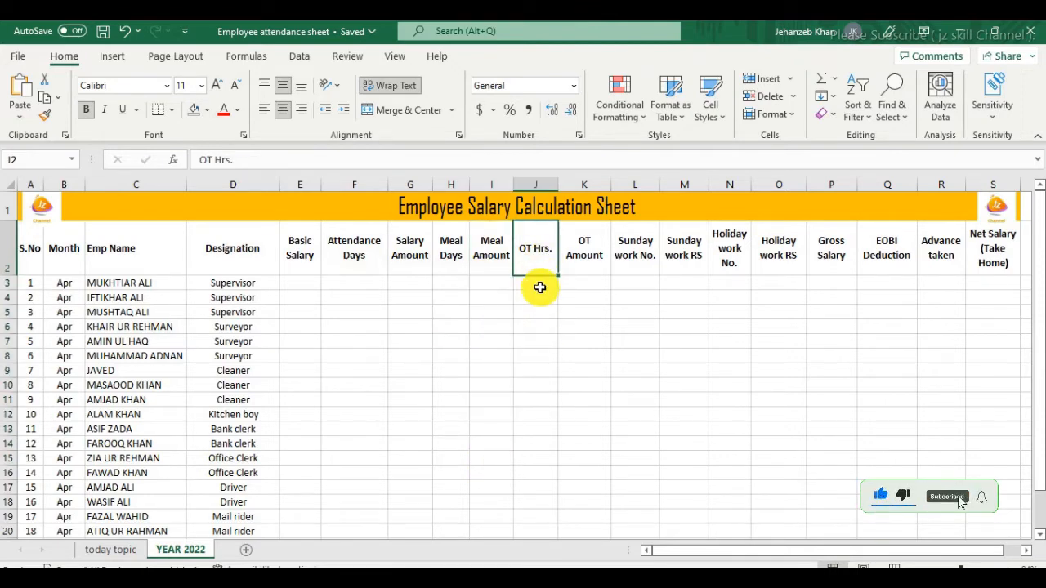
left_click_drag(539, 287, 535, 439)
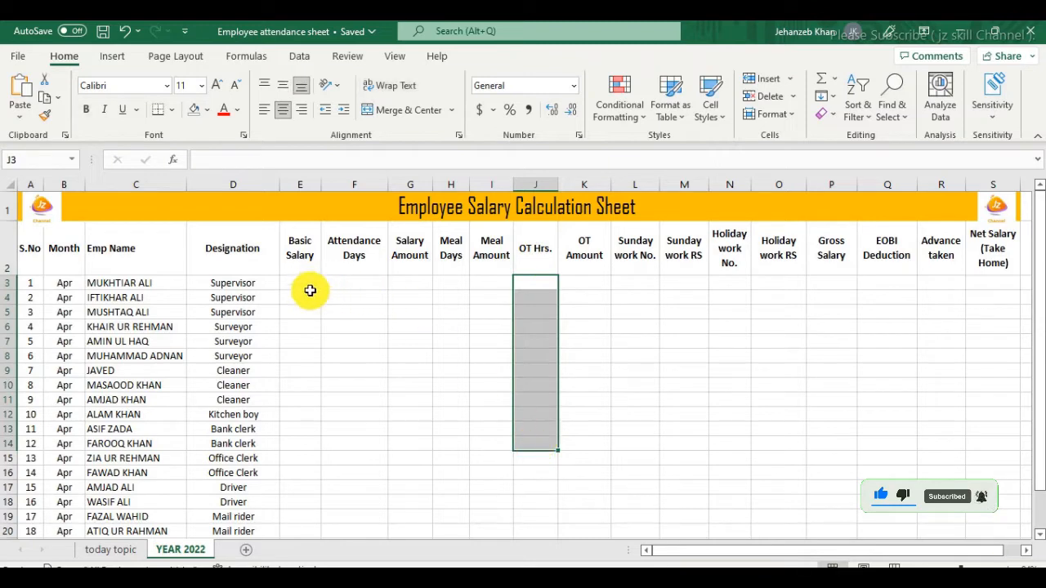
left_click_drag(310, 289, 311, 390)
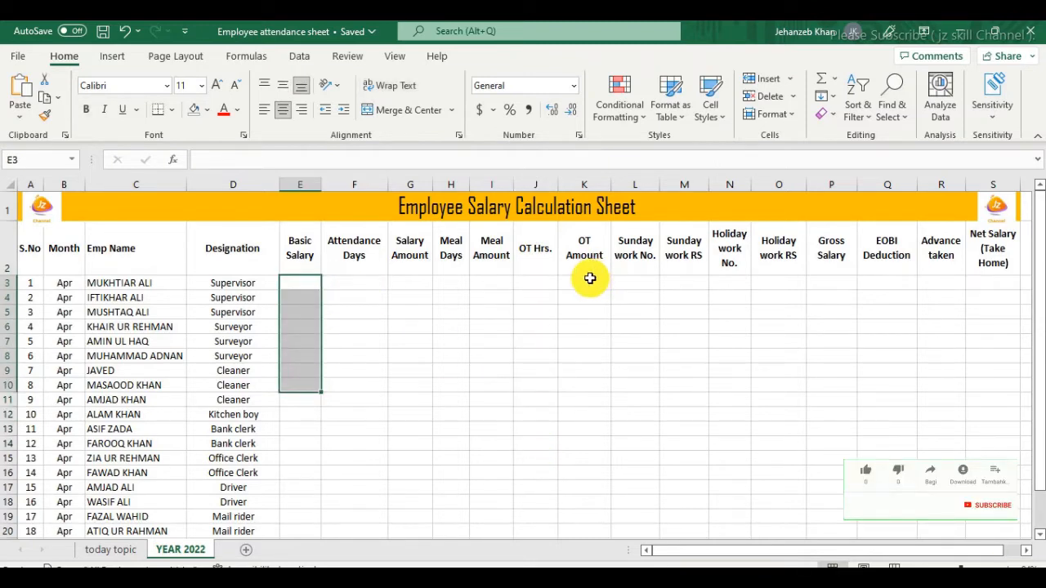
left_click_drag(590, 279, 575, 488)
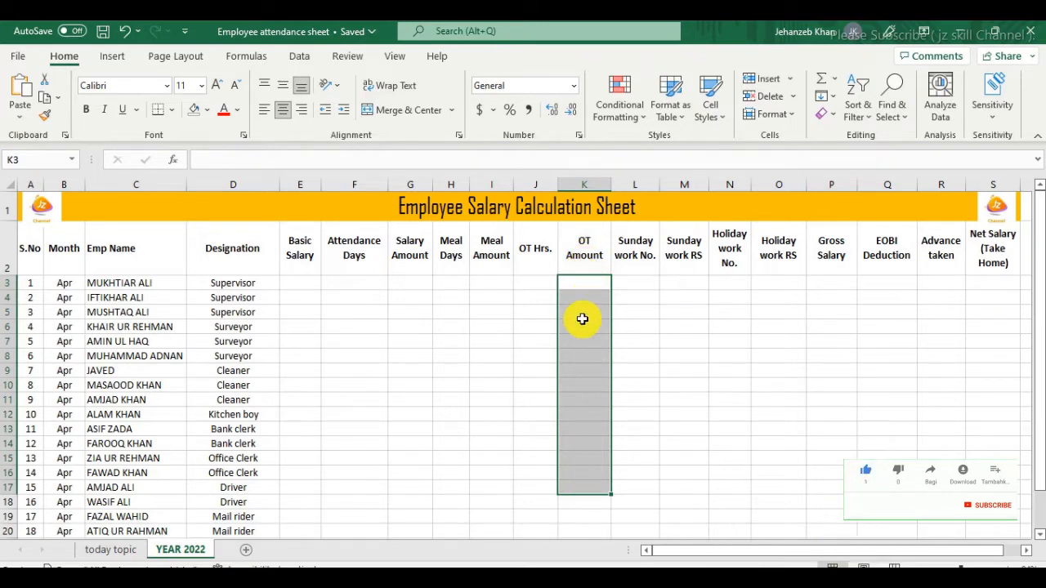
Examine the Sunday work, Holiday work, Gross Salary, EOBI Deduction and Advance taken columns
left_click_drag(636, 257, 658, 351)
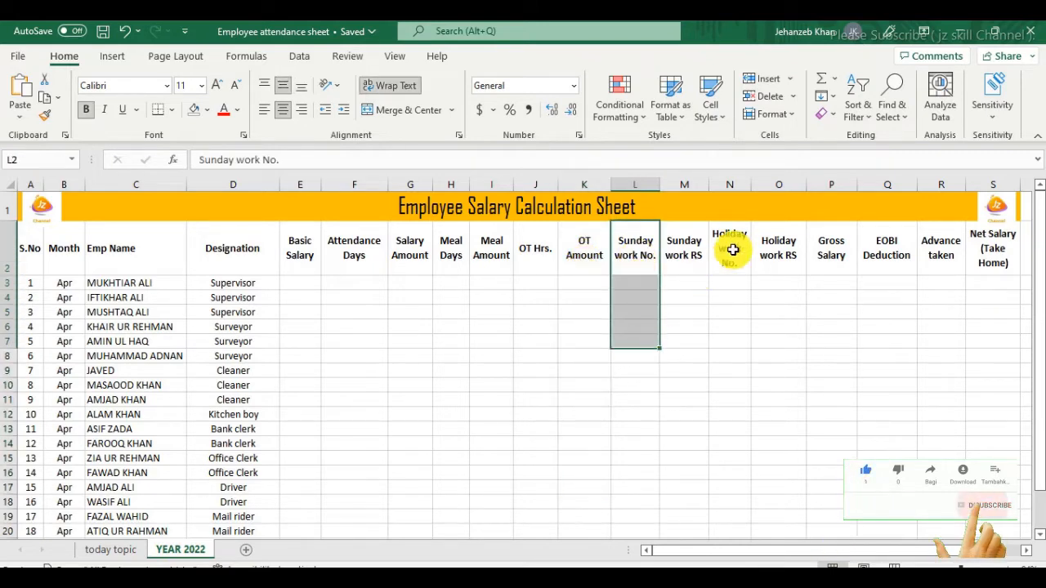
left_click_drag(730, 265, 728, 352)
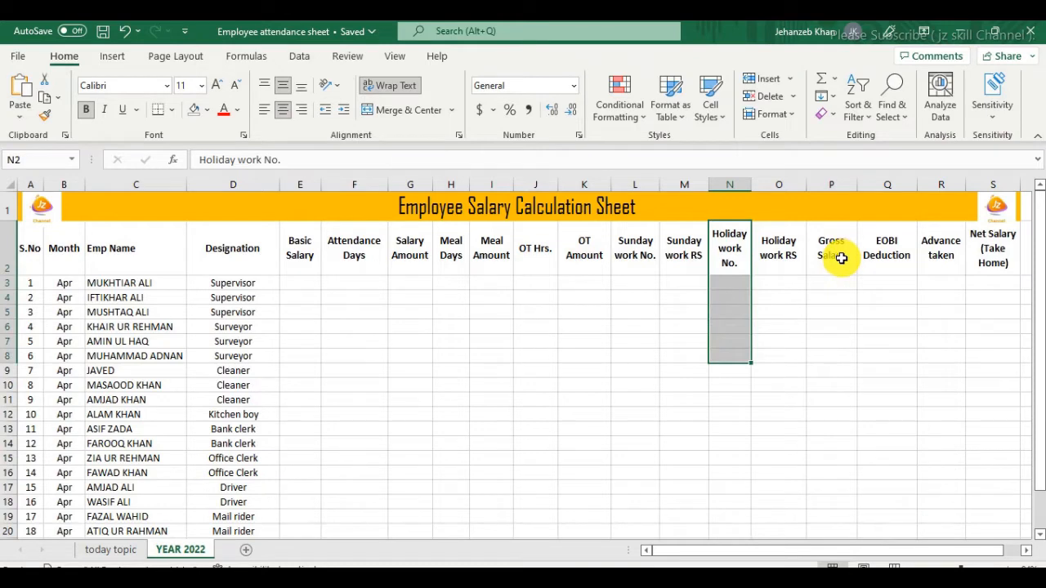
left_click_drag(310, 230, 819, 284)
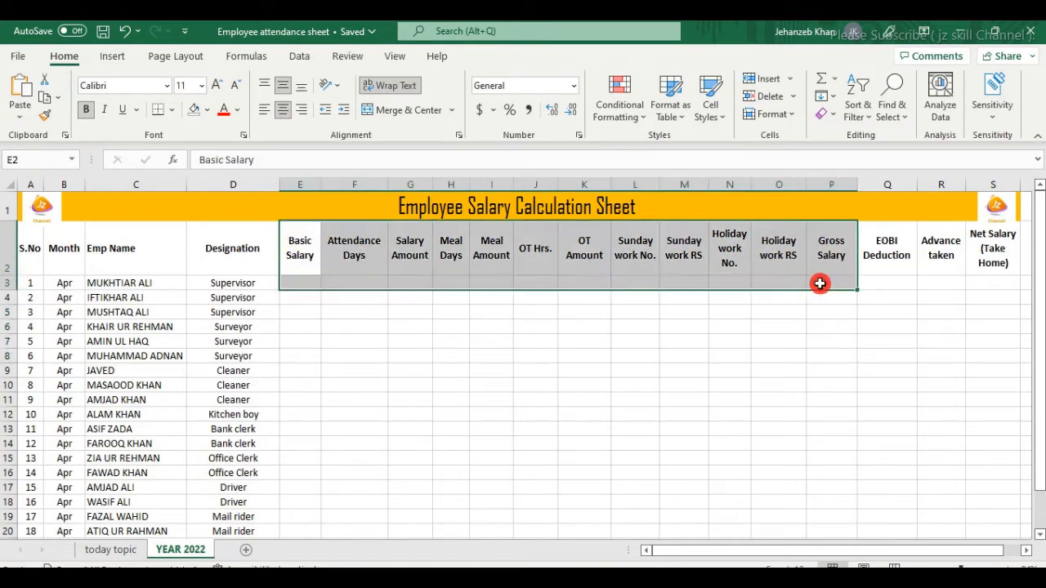
left_click_drag(832, 245, 820, 467)
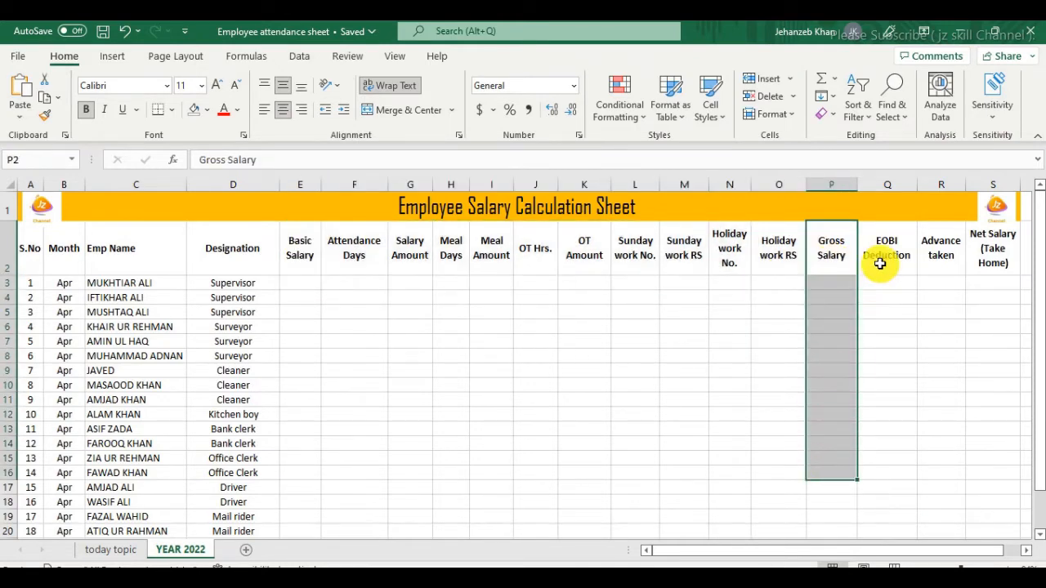
left_click_drag(877, 262, 930, 258)
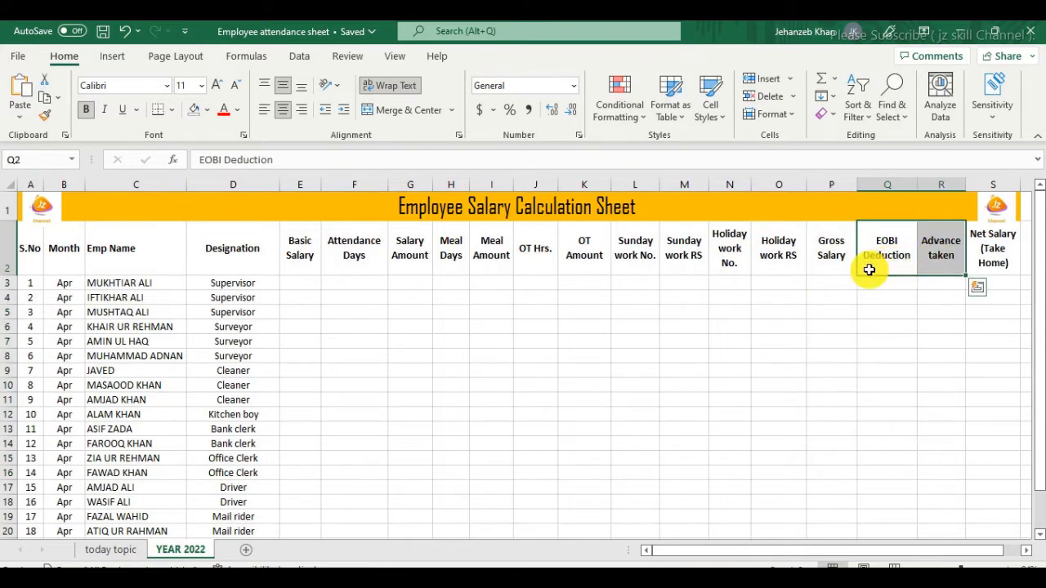
left_click(894, 255)
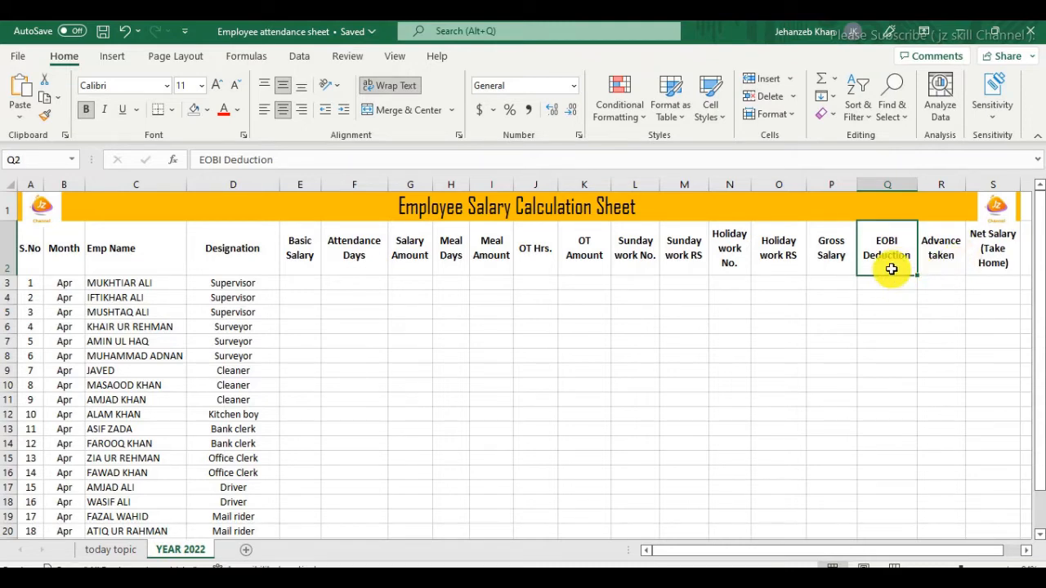
left_click(888, 185)
left_click(899, 285)
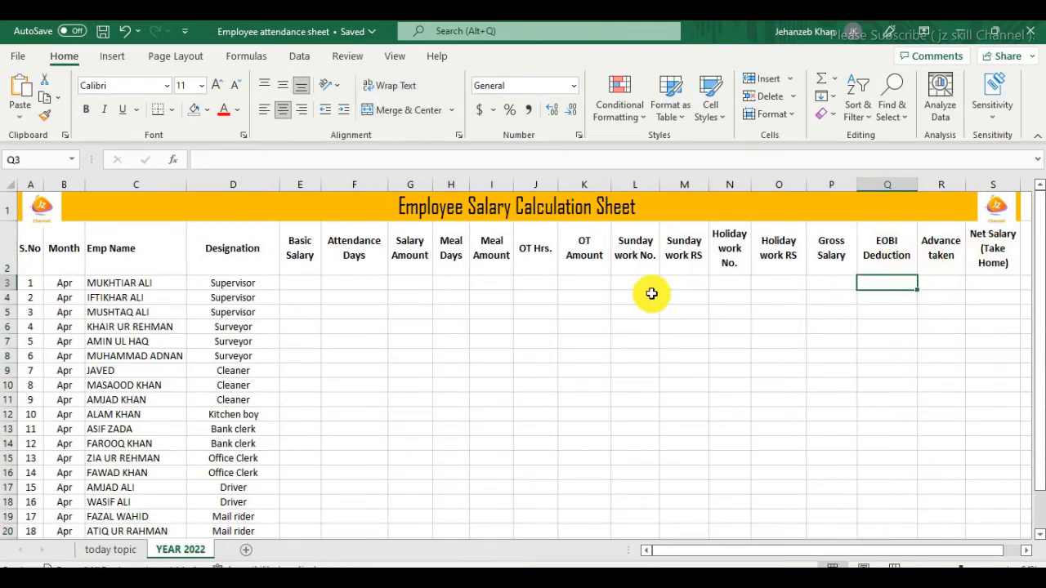
Examine the EOBI Deduction, Advance taken and Net Salary (Take Home) columns of the salary sheet
left_click(913, 260)
left_click(920, 261)
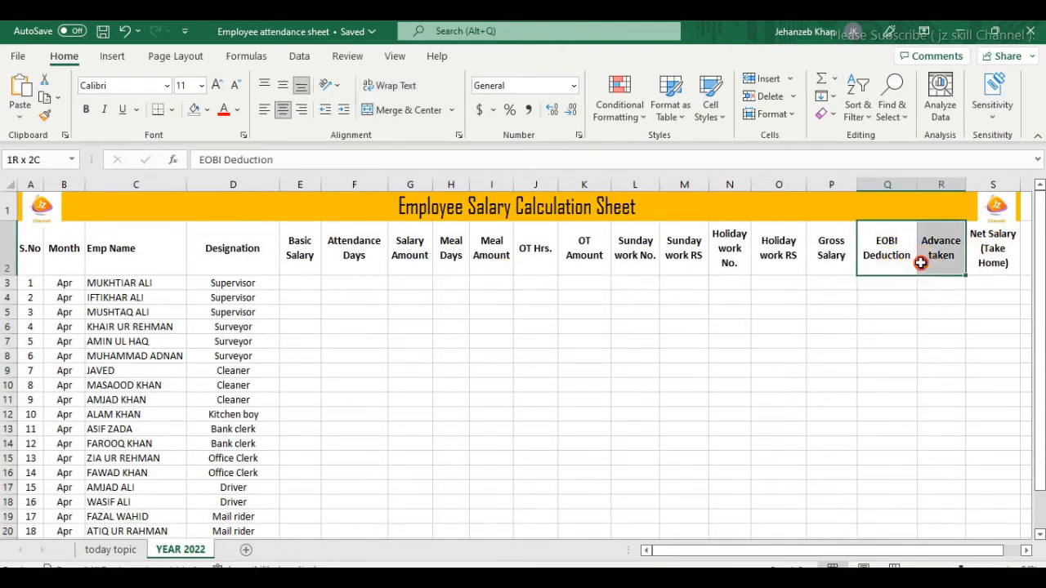
left_click(934, 279)
left_click(885, 278)
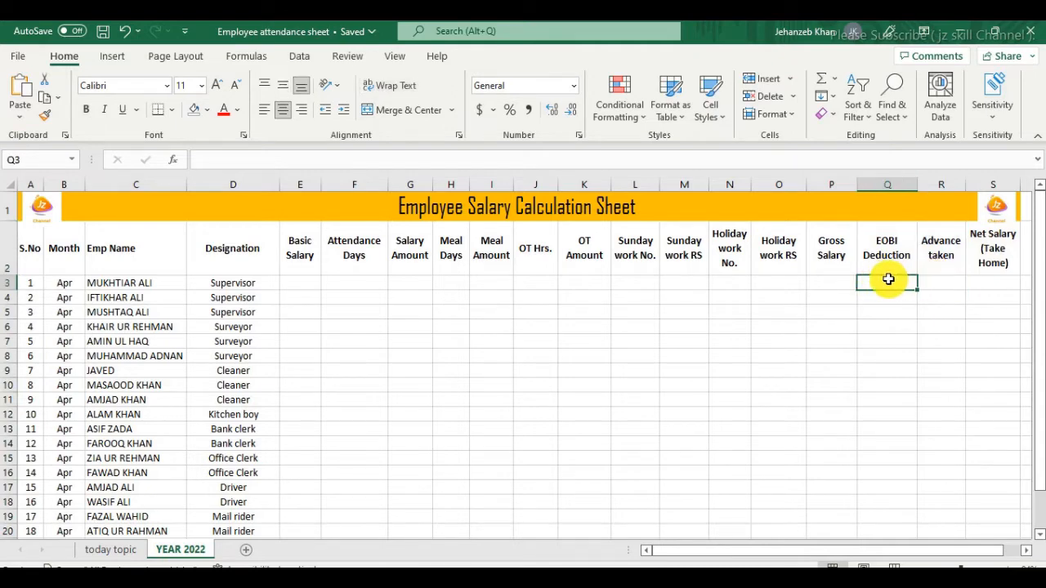
left_click_drag(996, 256, 998, 470)
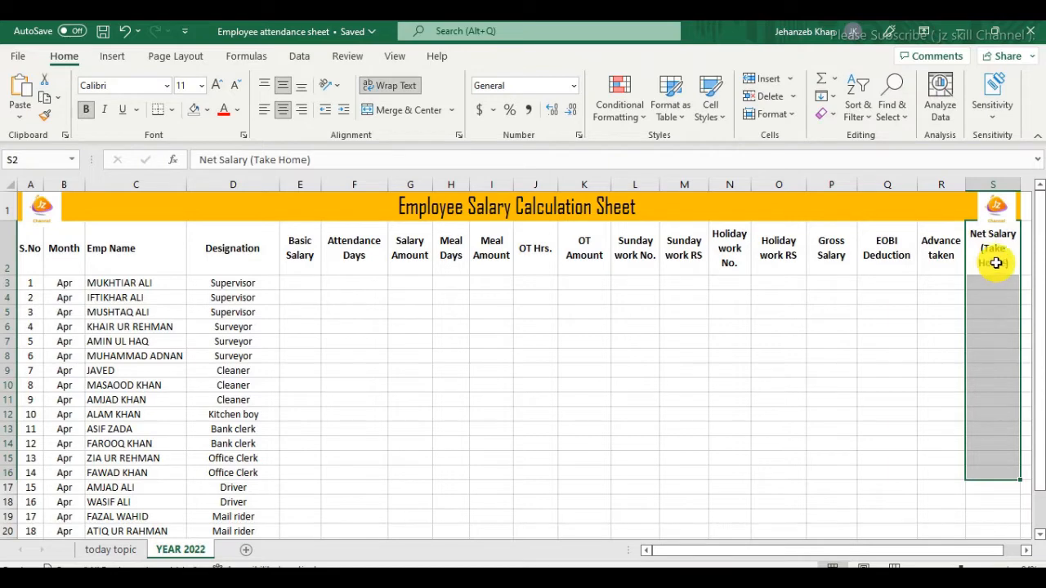
left_click_drag(996, 262, 997, 456)
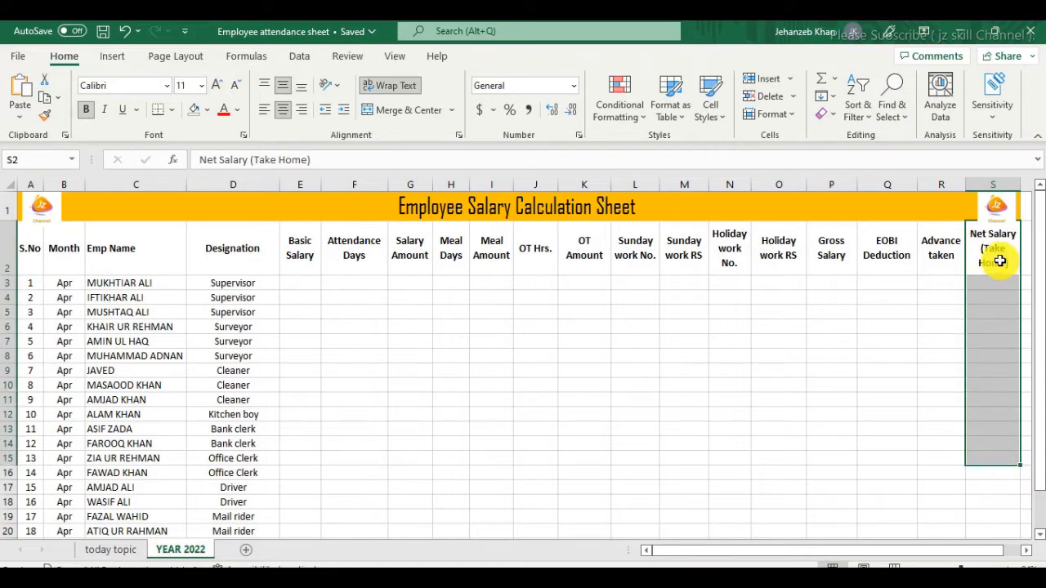
left_click_drag(997, 291, 1000, 474)
left_click(993, 291)
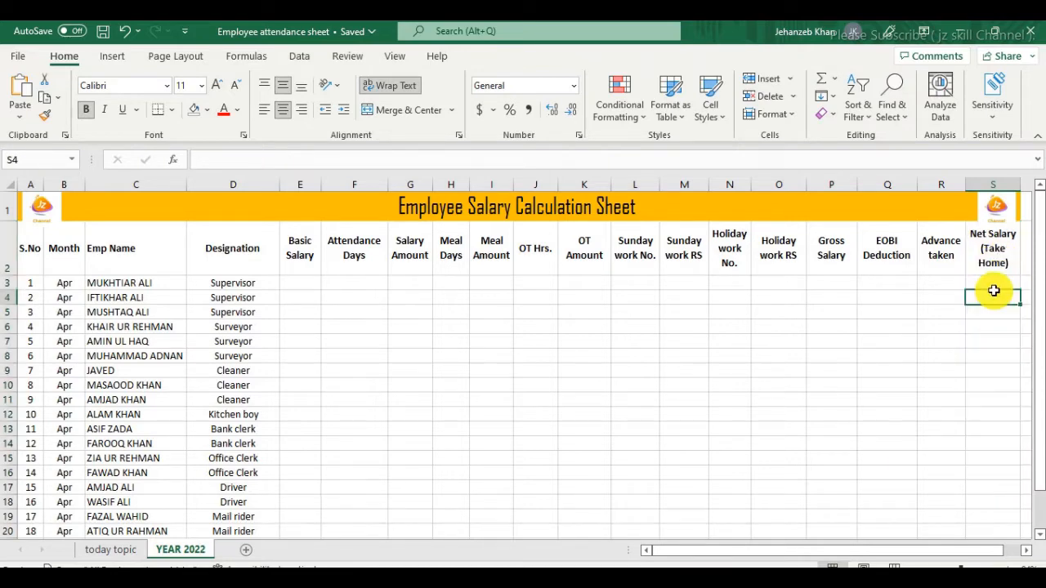
mouse_move(994, 291)
left_mouse_down()
mouse_move(992, 355)
mouse_move(993, 278)
left_mouse_up()
left_click(992, 281)
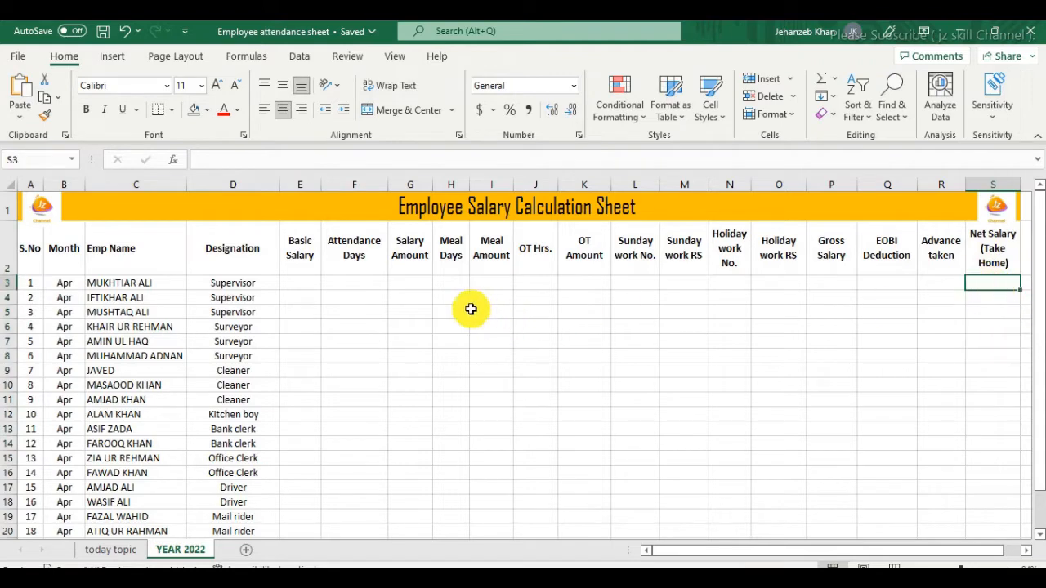
Enter a Basic Salary of 25000 for the three Supervisors, after checking the employee names and designations
left_click(305, 285)
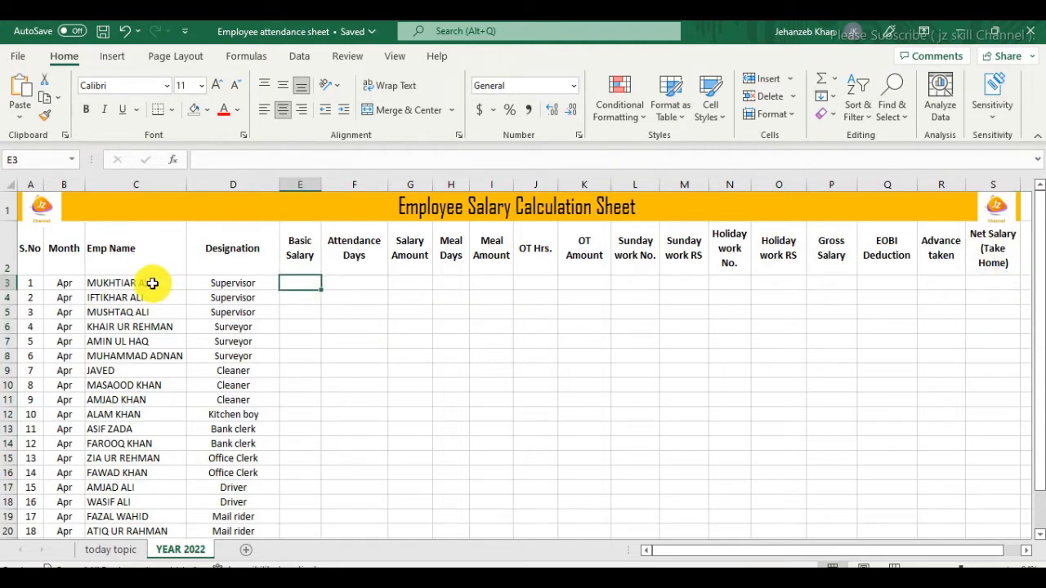
left_click_drag(152, 283, 152, 341)
left_click(226, 281)
left_click(260, 272)
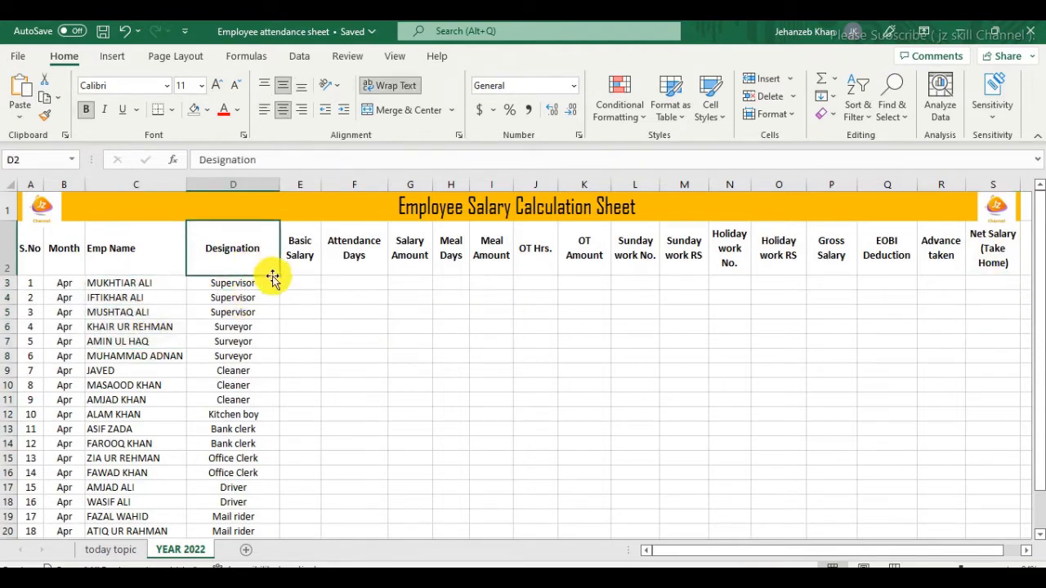
left_click_drag(272, 278, 253, 370)
left_click(299, 279)
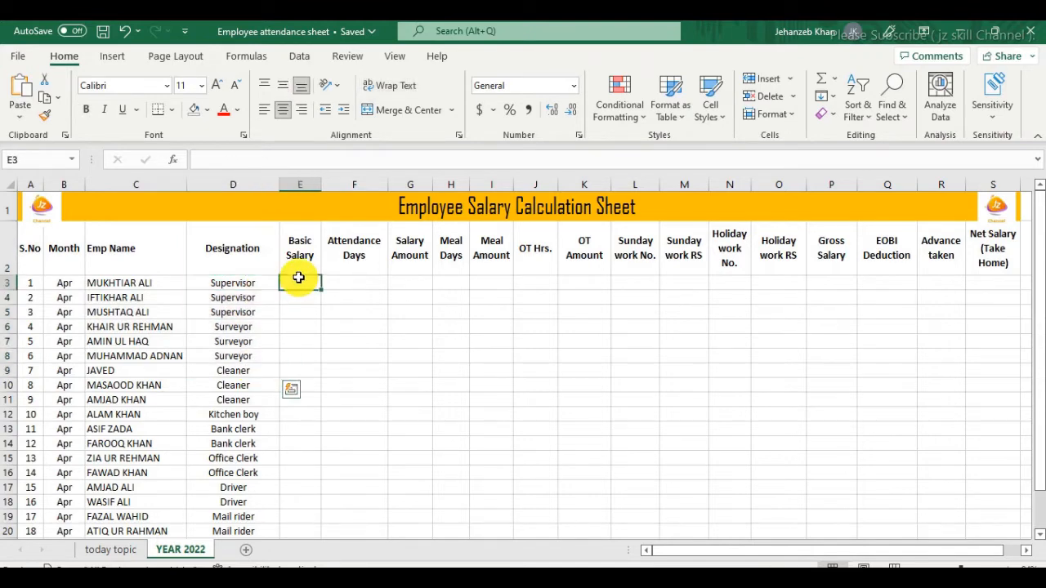
type("25000")
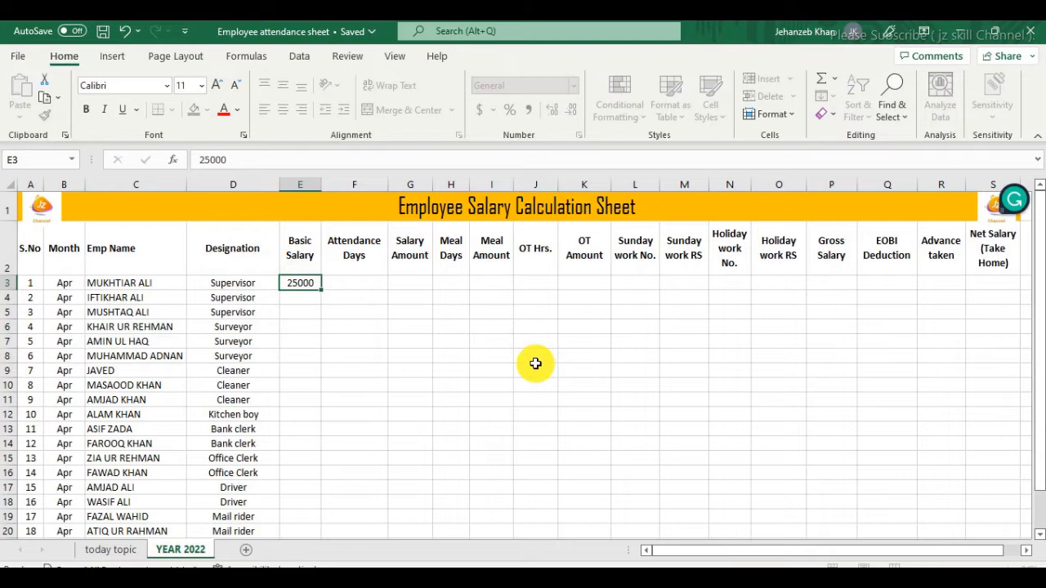
key("Return")
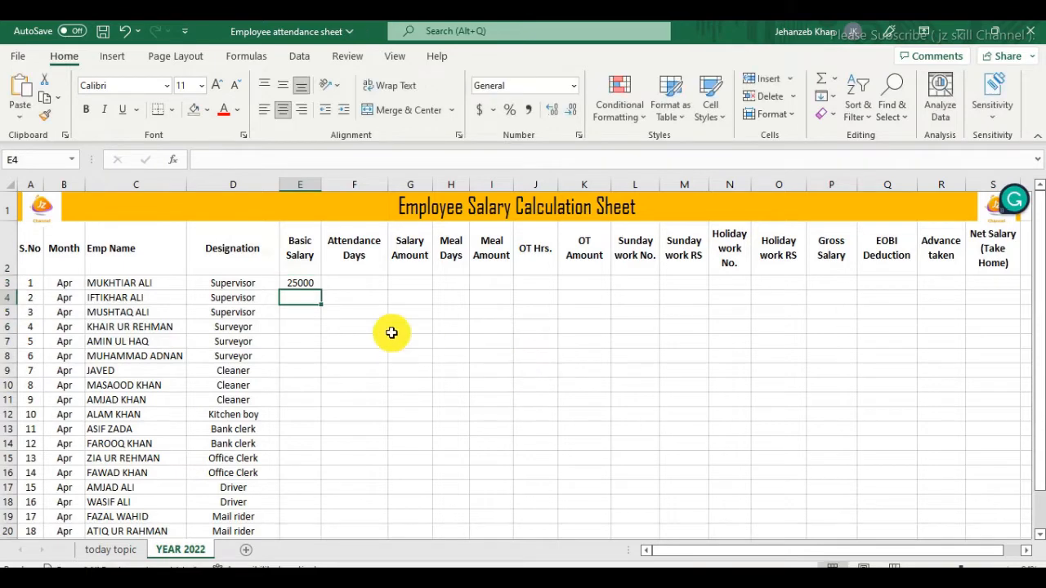
left_click(317, 284)
left_click_drag(324, 293, 311, 320)
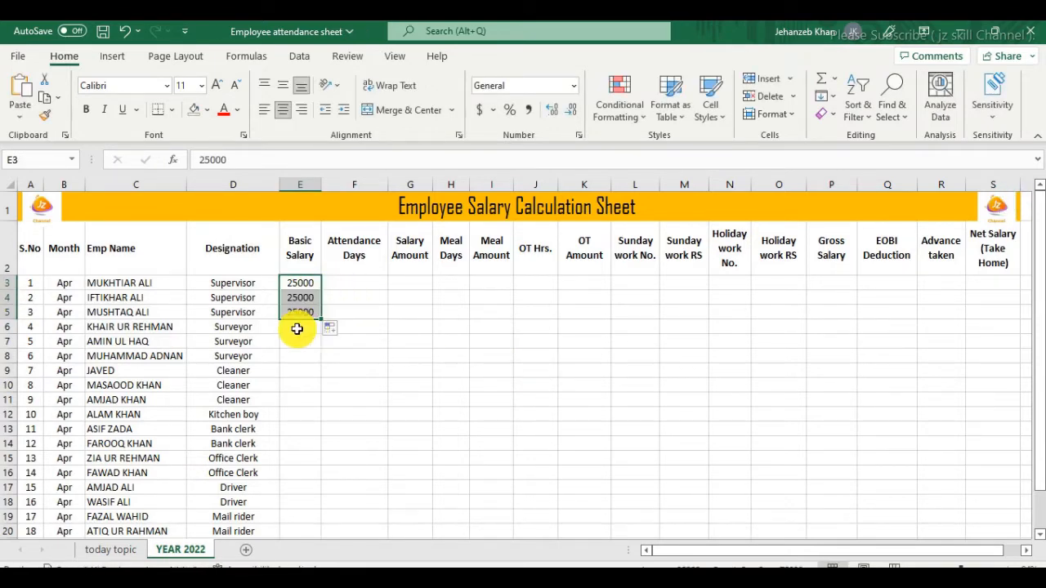
Enter a Basic Salary of 24000 for the three Surveyors
left_click(297, 327)
type("24000")
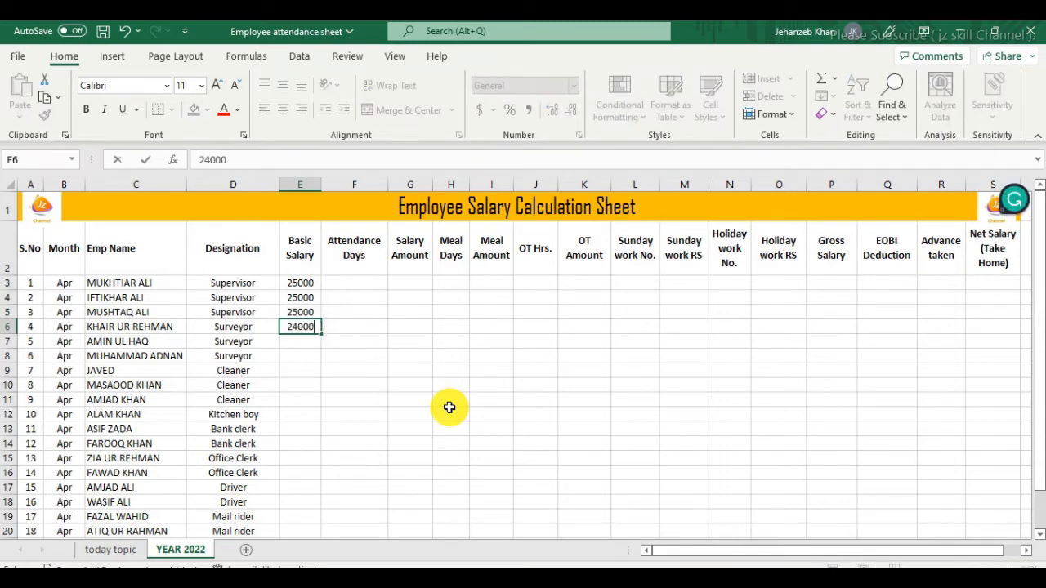
left_click(329, 433)
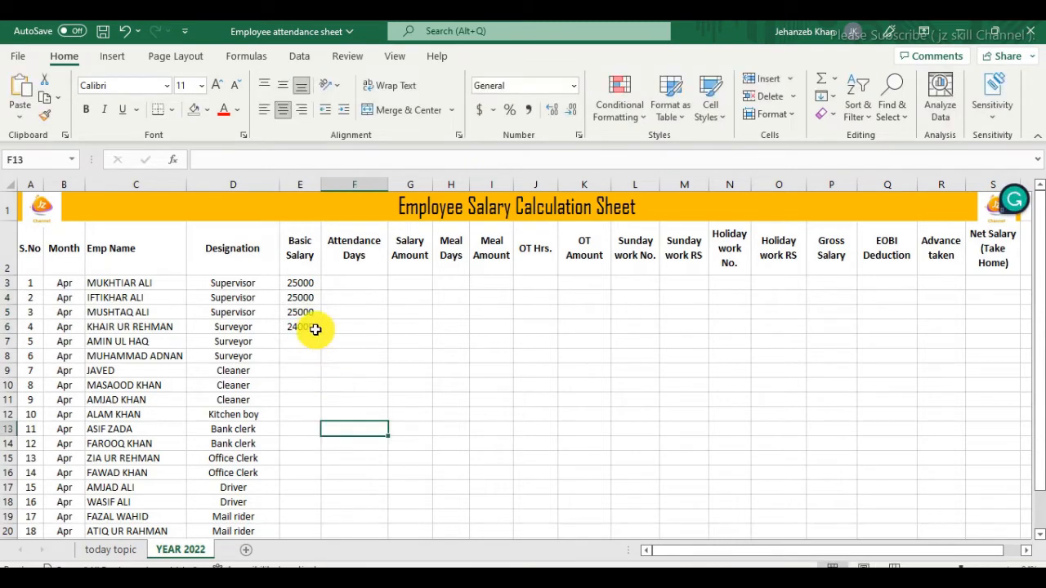
left_click(316, 329)
left_click_drag(322, 335, 295, 362)
Enter a Basic Salary of 21000 for the three Cleaners
left_click(300, 370)
type("21")
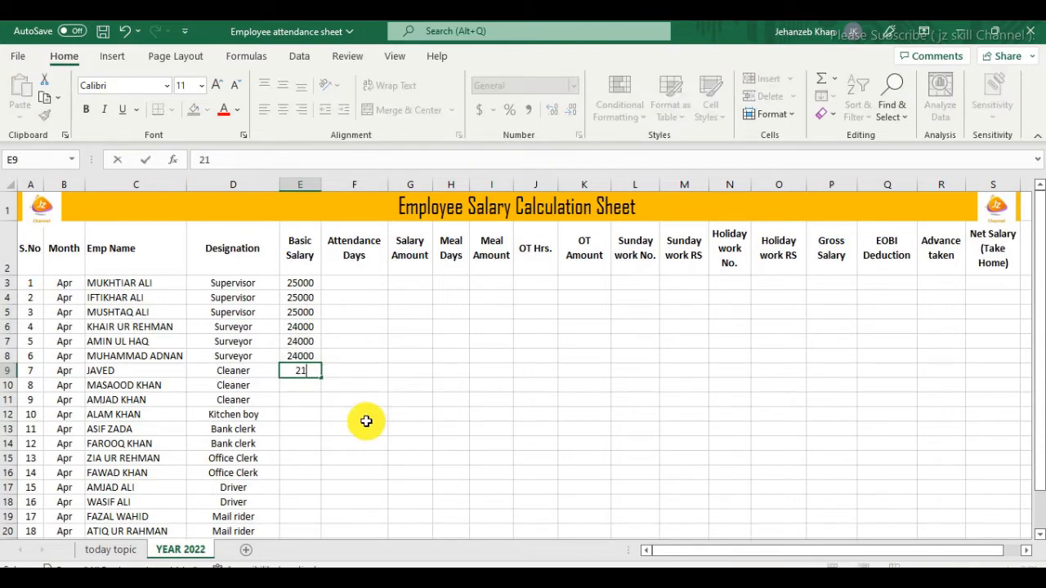
type("000")
left_click(368, 428)
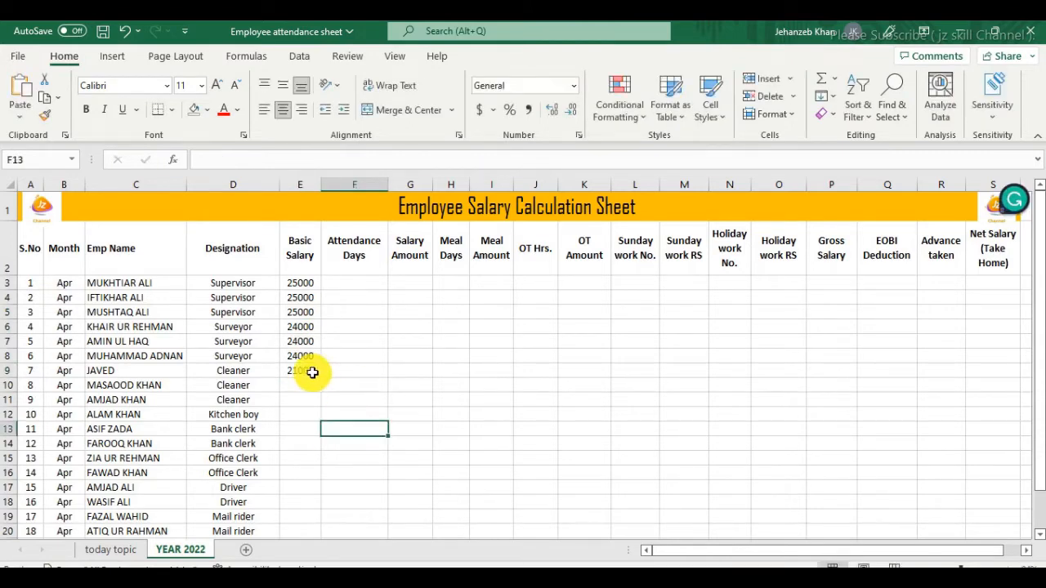
left_click(315, 372)
left_click_drag(321, 376, 311, 403)
Enter a Basic Salary of 23000 for the Kitchen boy and 25000 from the first Bank clerk down to the last employee
left_click(296, 418)
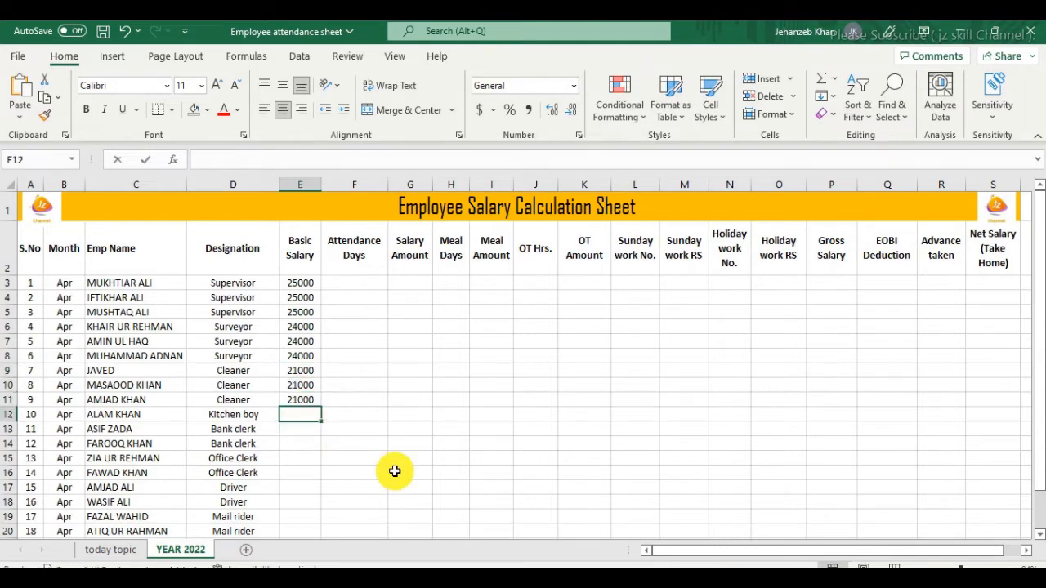
type("23000")
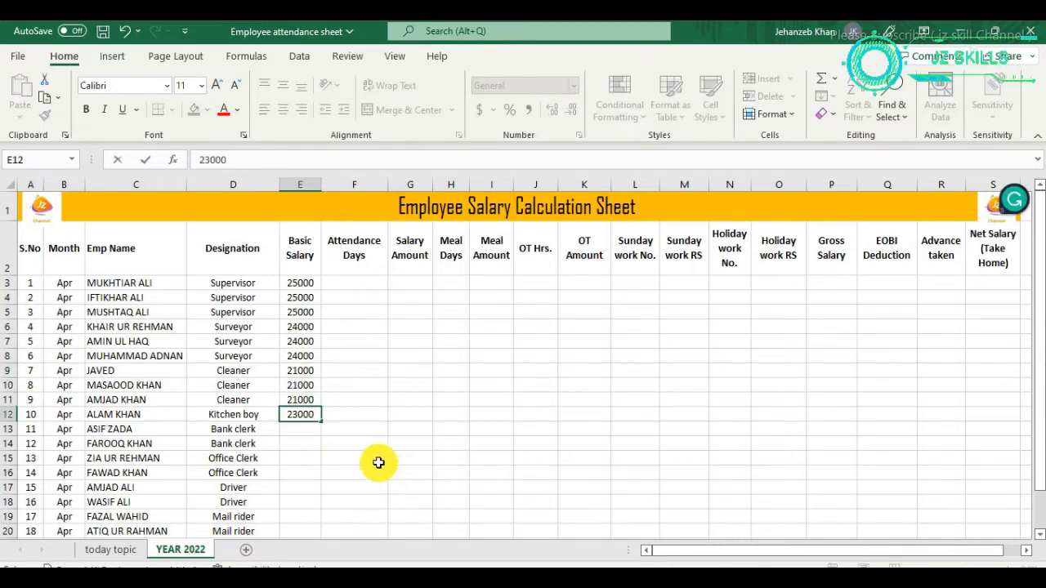
key("Return")
type("25000")
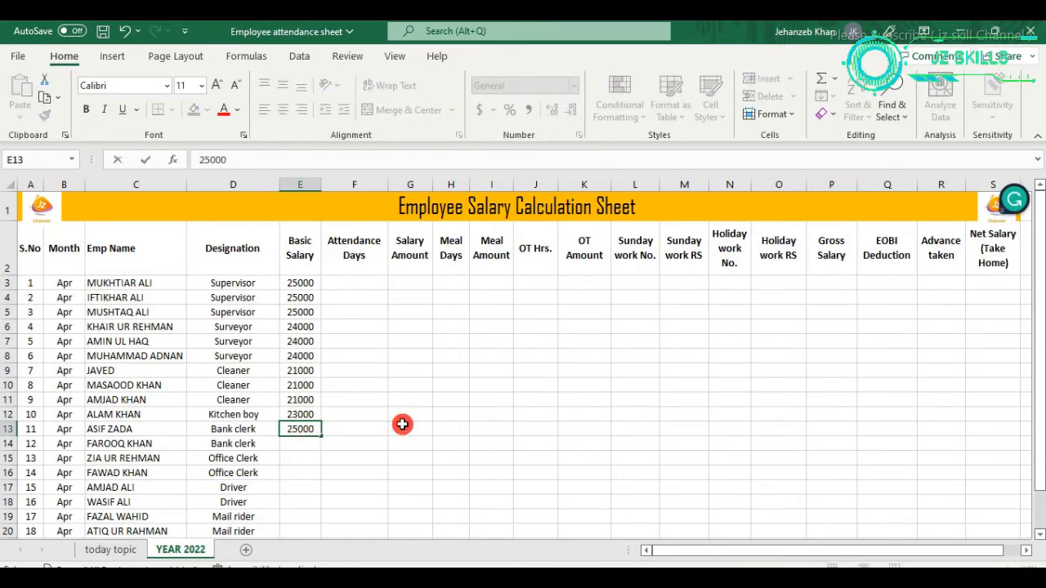
scroll(400, 424, "down", 2)
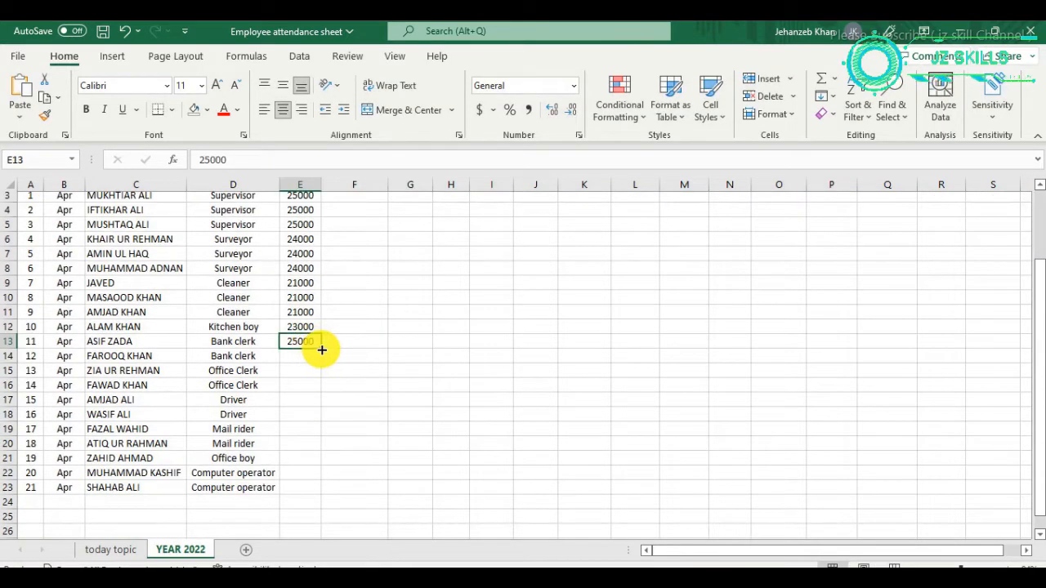
left_click_drag(321, 349, 315, 488)
Change the Office boy's Basic Salary to 24000
left_click(309, 470)
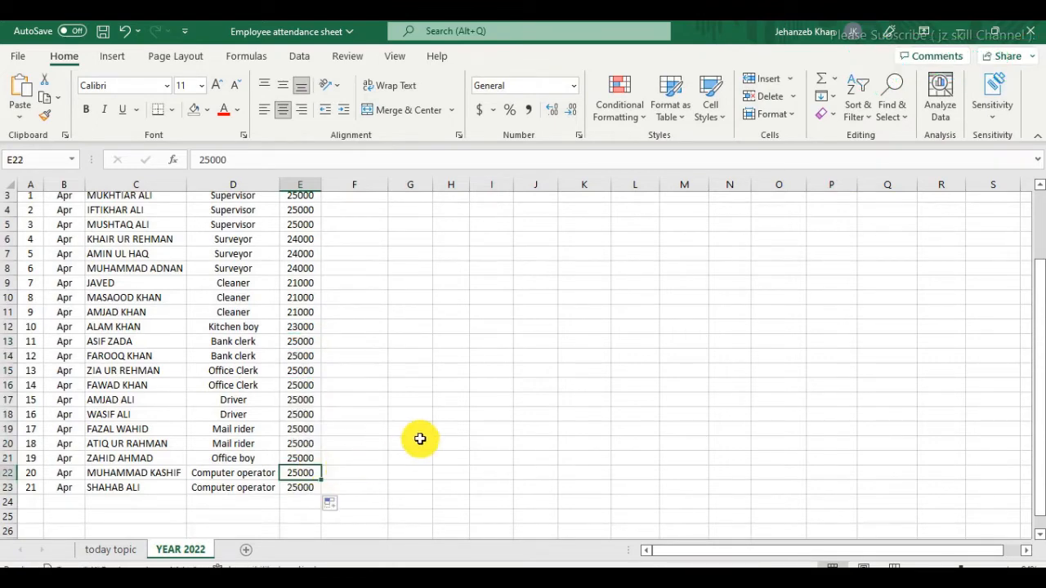
left_click(301, 459)
type("2400")
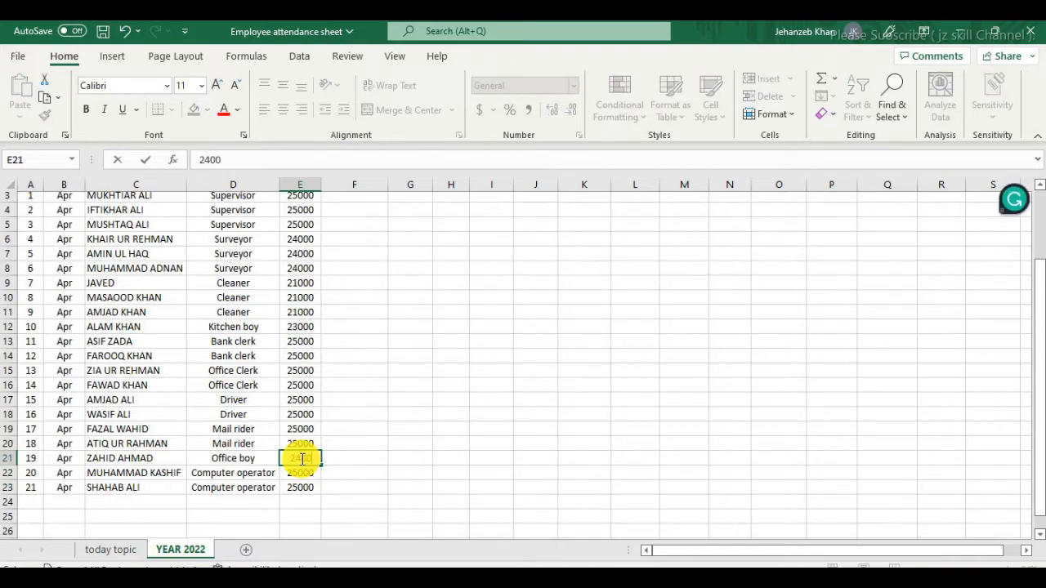
left_click(374, 363)
scroll(374, 364, "up", 2)
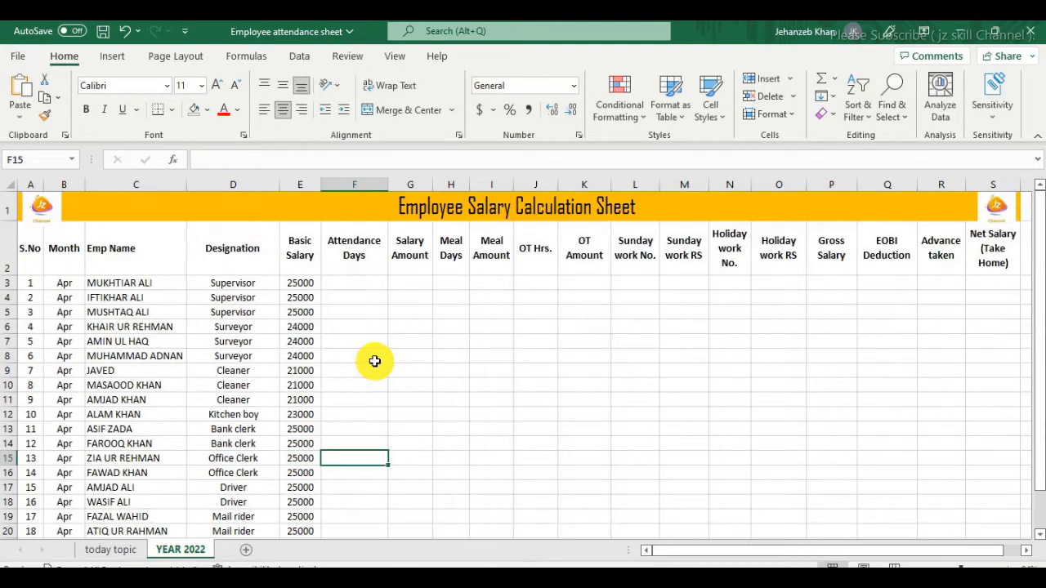
Check the completed Basic Salary column down the whole employee list, then the Attendance Days and Month columns
scroll(374, 361, "down", 1)
scroll(374, 362, "up", 1)
scroll(375, 361, "down", 1)
scroll(374, 361, "up", 1)
scroll(374, 362, "down", 1)
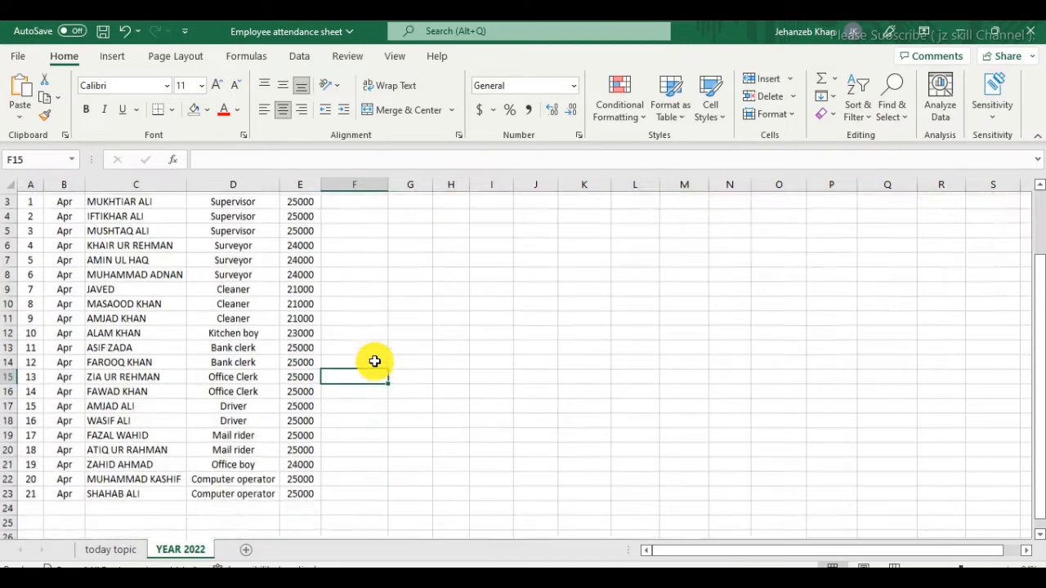
scroll(374, 361, "up", 1)
left_click(375, 279)
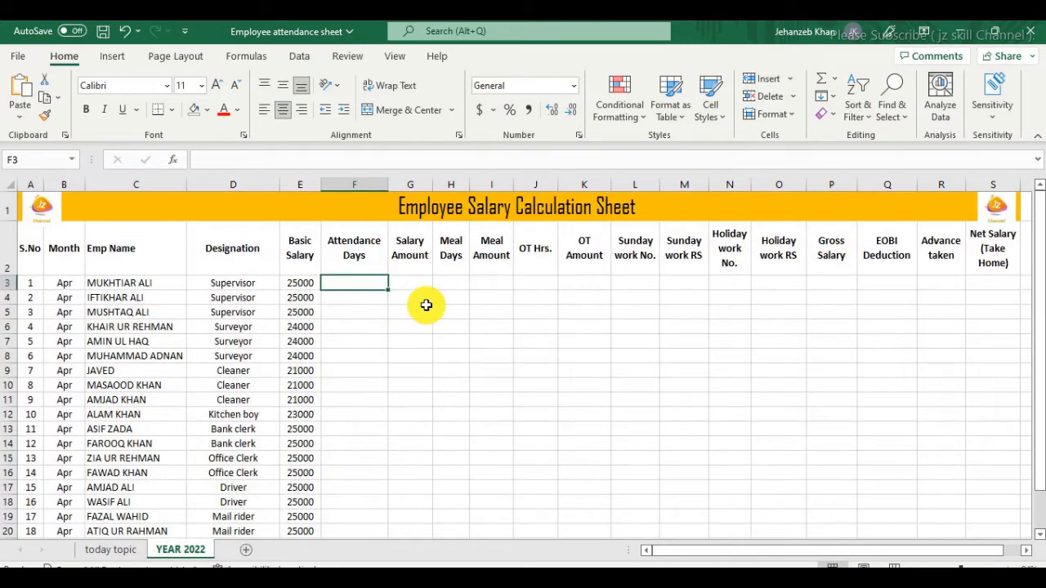
left_click(289, 286)
left_click(338, 280)
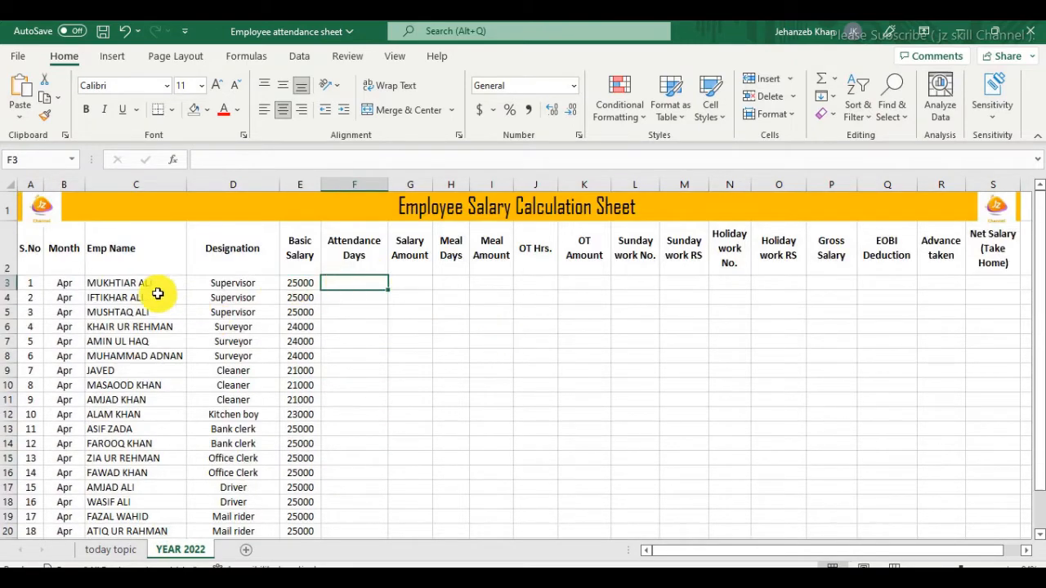
left_click_drag(68, 283, 65, 385)
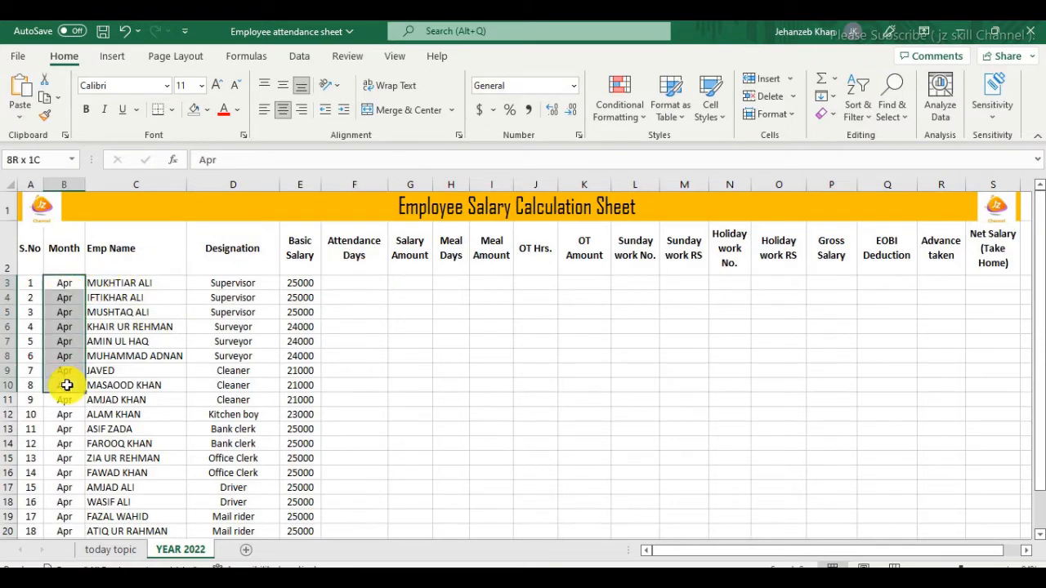
left_click(64, 282)
Enter 26 Attendance Days for the first employee and fill the value down to the last employee
left_click(351, 284)
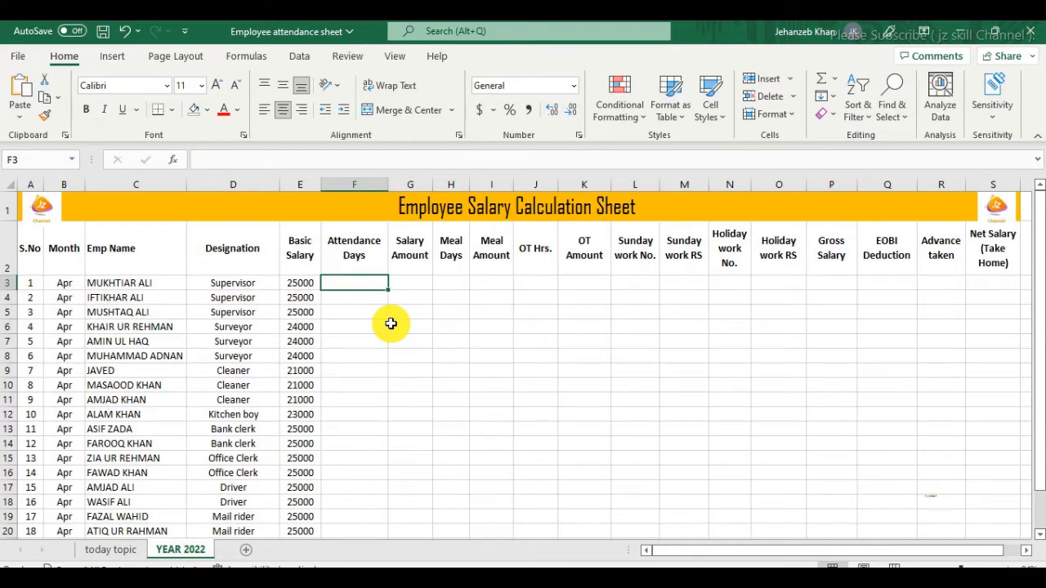
type("26")
key("Return")
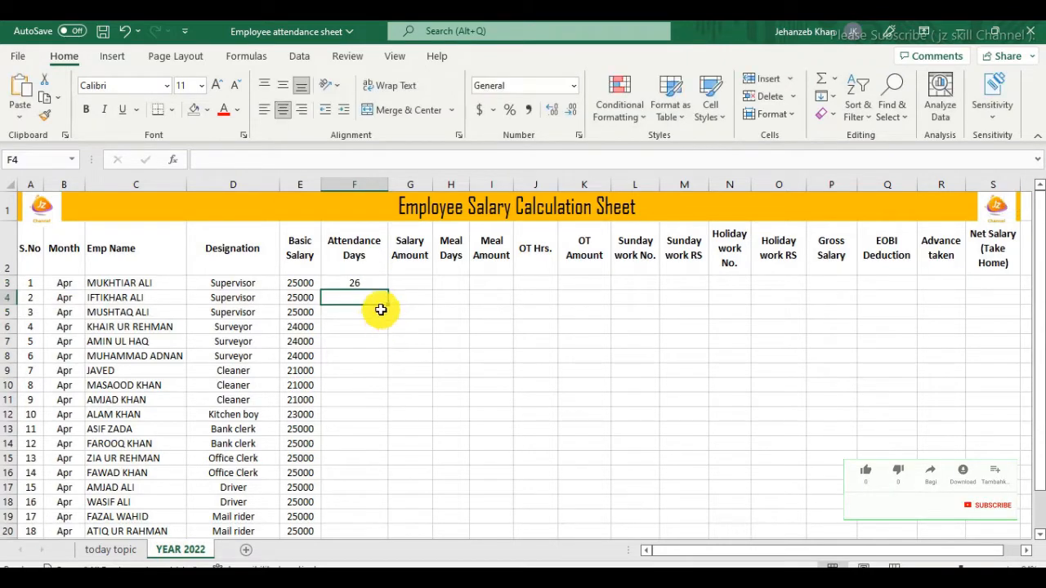
left_click(372, 284)
left_click_drag(386, 291, 363, 495)
scroll(367, 350, "up", 1)
scroll(368, 350, "down", 1)
Change the Attendance Days to 24 for the Bank clerk with S.No 12 and the Cleaner with S.No 8
left_click(368, 351)
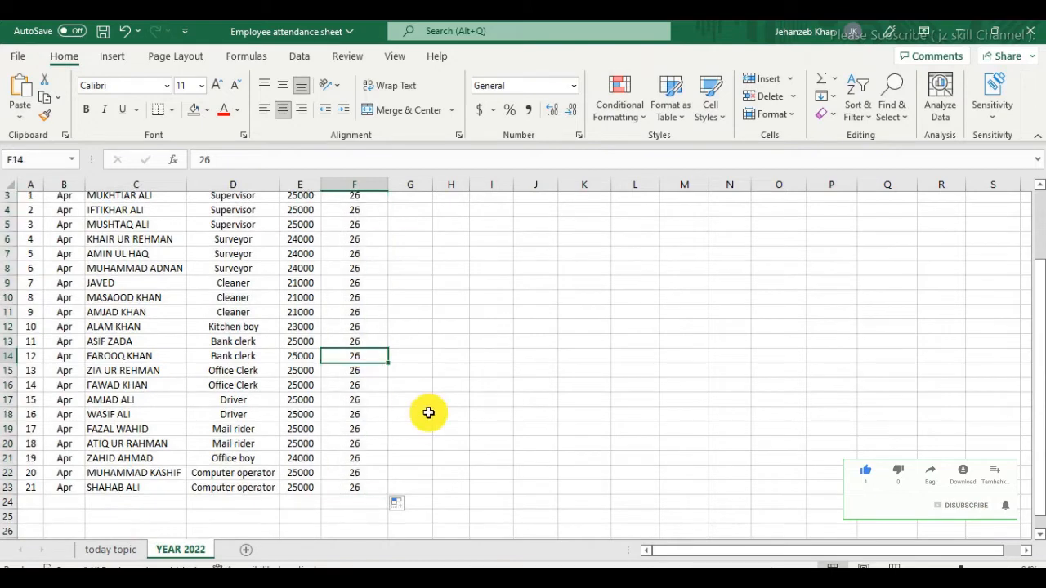
type("24")
key("Up")
key("Up")
key("Up")
key("Up")
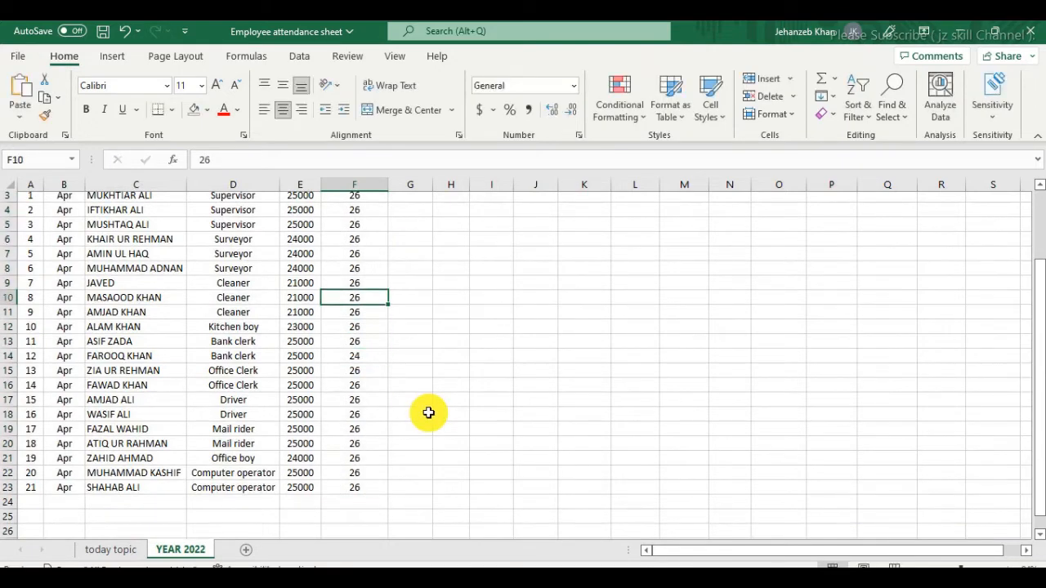
type("24")
Change the Attendance Days of the first Surveyor, S.No 4, to 25
key("Up")
key("Up")
key("Up")
key("Up")
type("25")
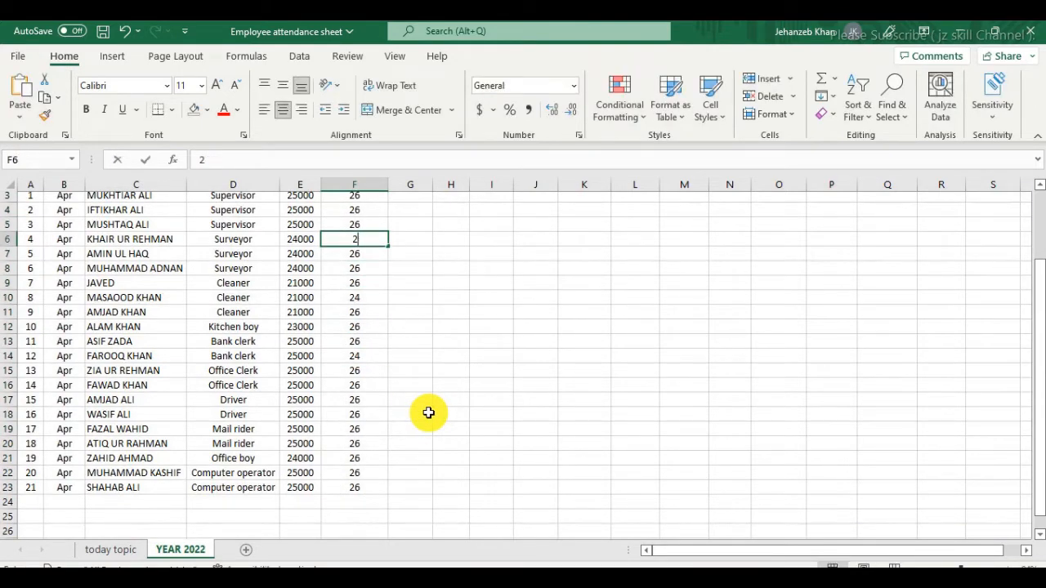
key("Right")
scroll(428, 412, "up", 1)
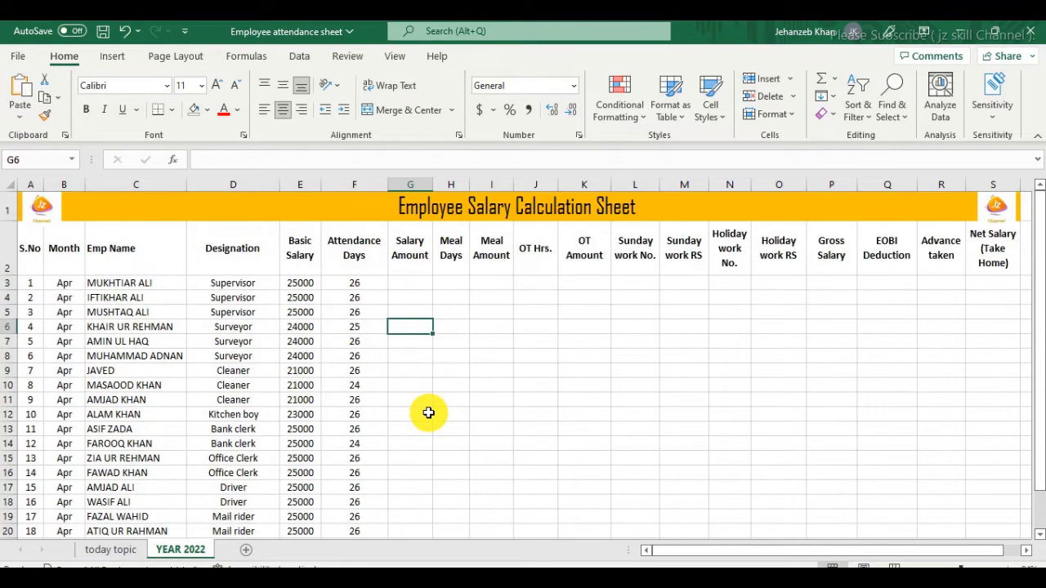
Enter a Salary Amount formula for the first employee that divides the Basic Salary by 26 working days, =E3/26
left_click(420, 280)
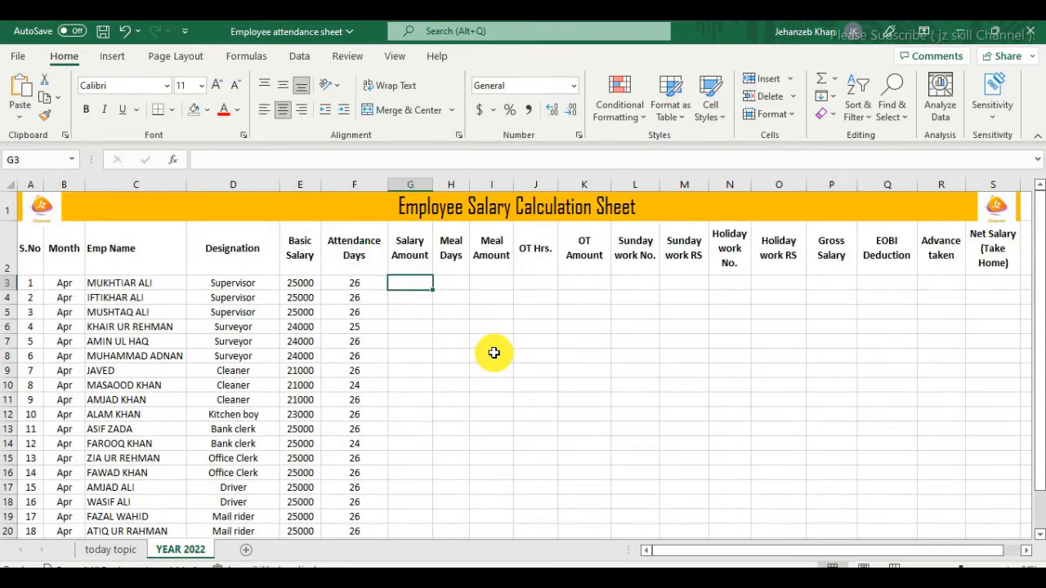
left_click_drag(351, 286, 362, 406)
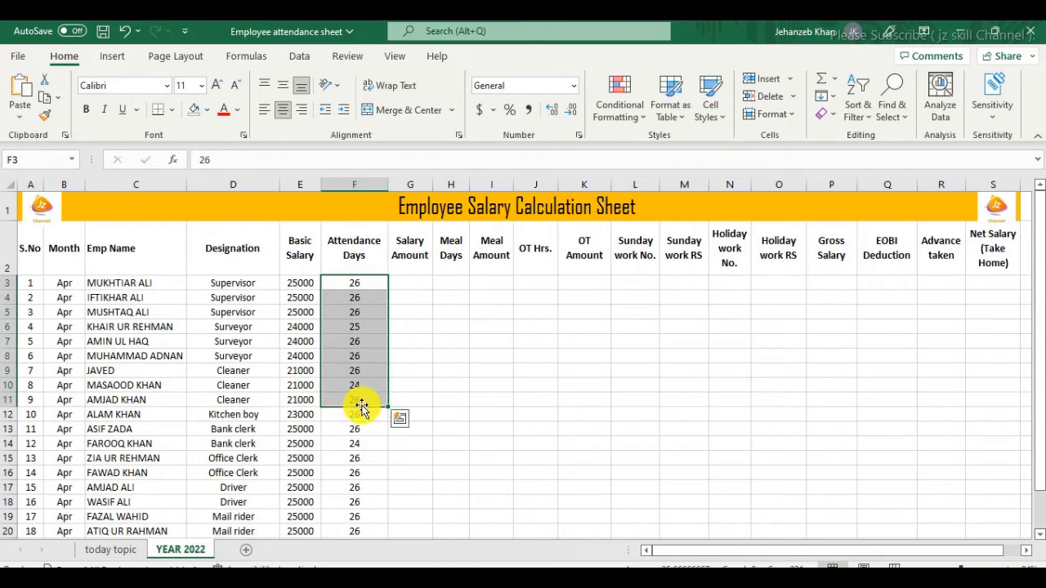
left_click(411, 281)
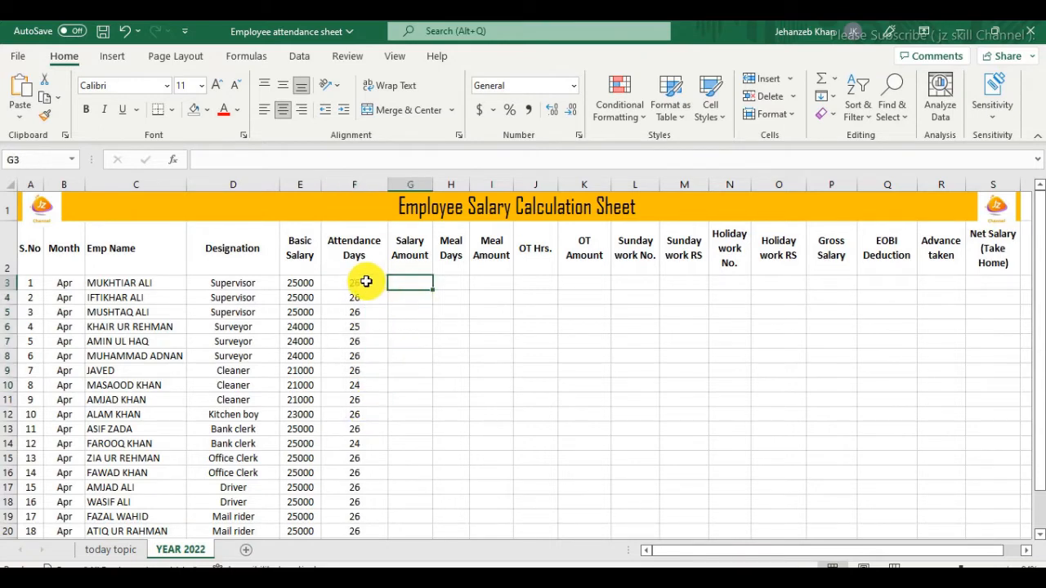
left_click(366, 281)
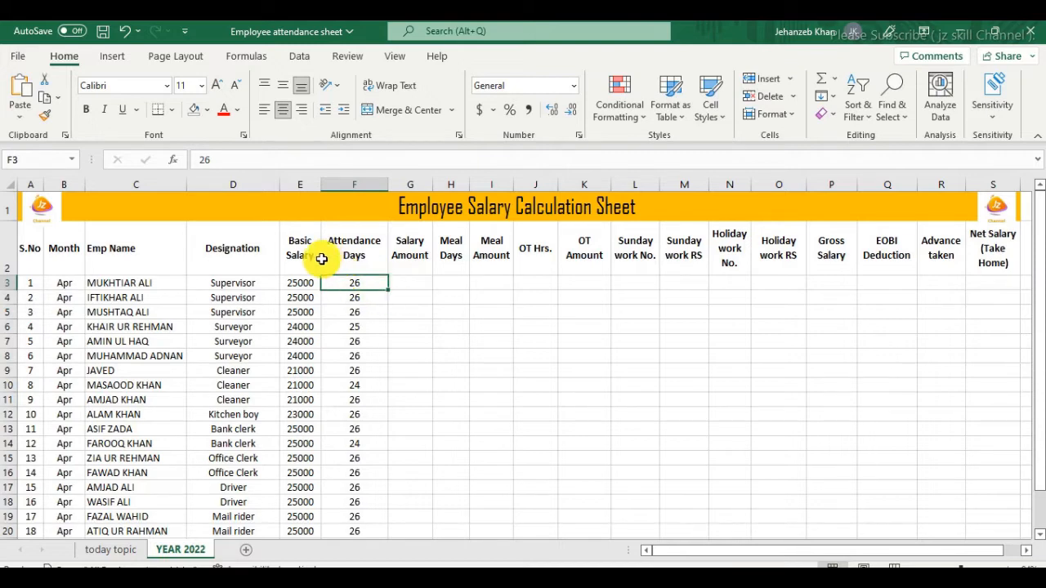
left_click(411, 283)
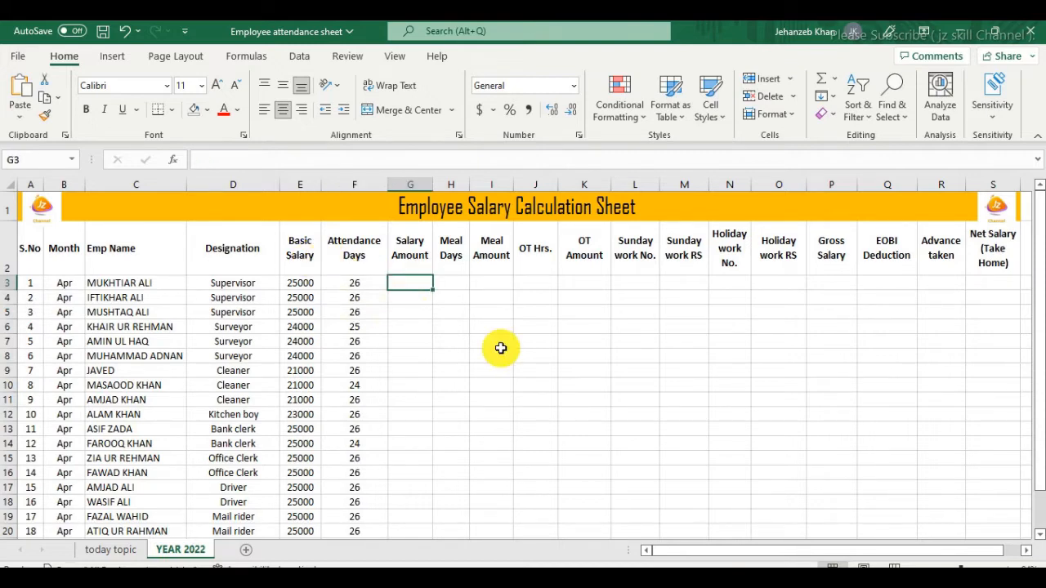
type("=")
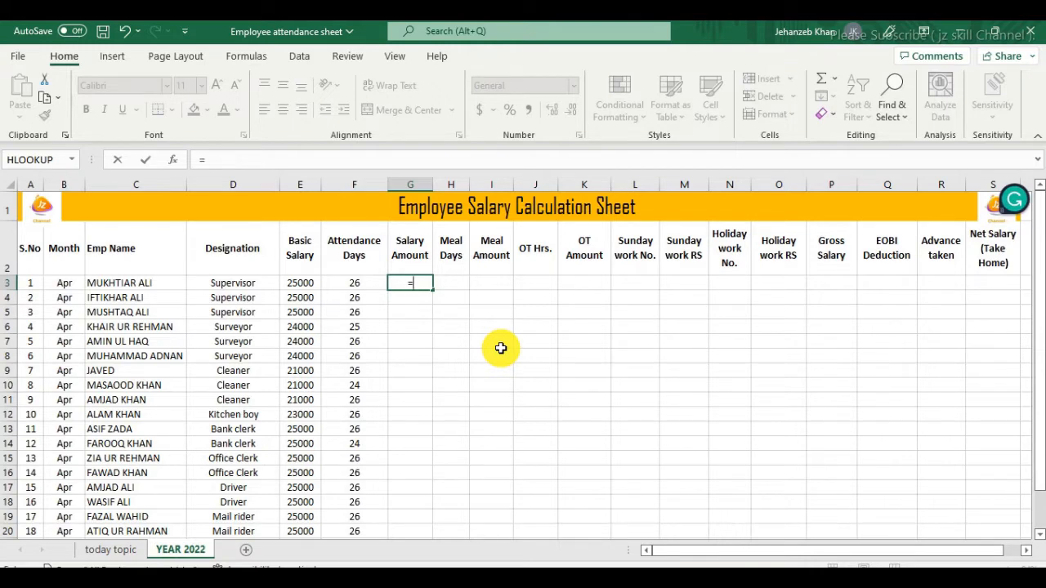
key("Left")
key("Left")
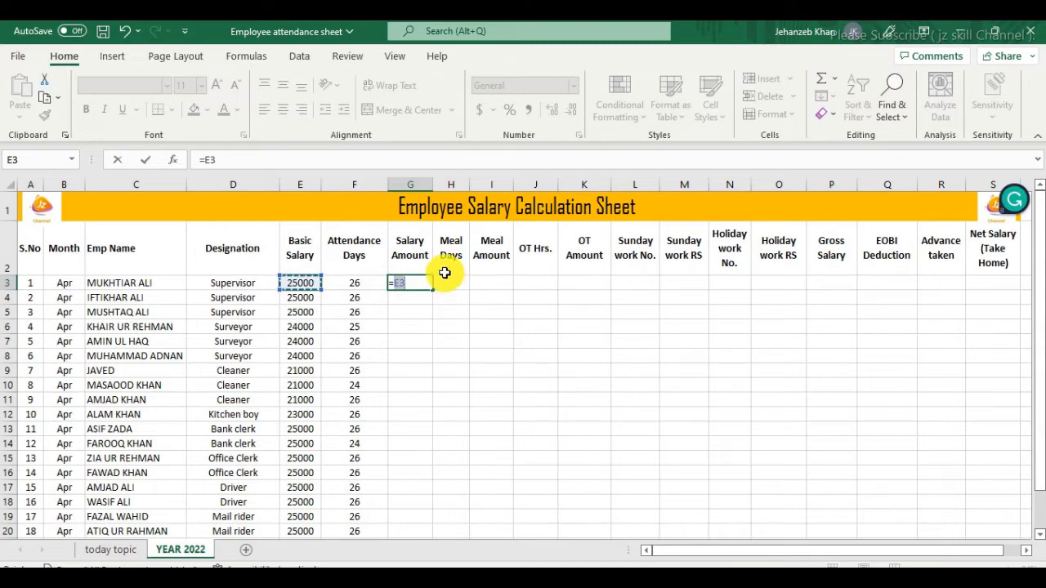
left_click(413, 283)
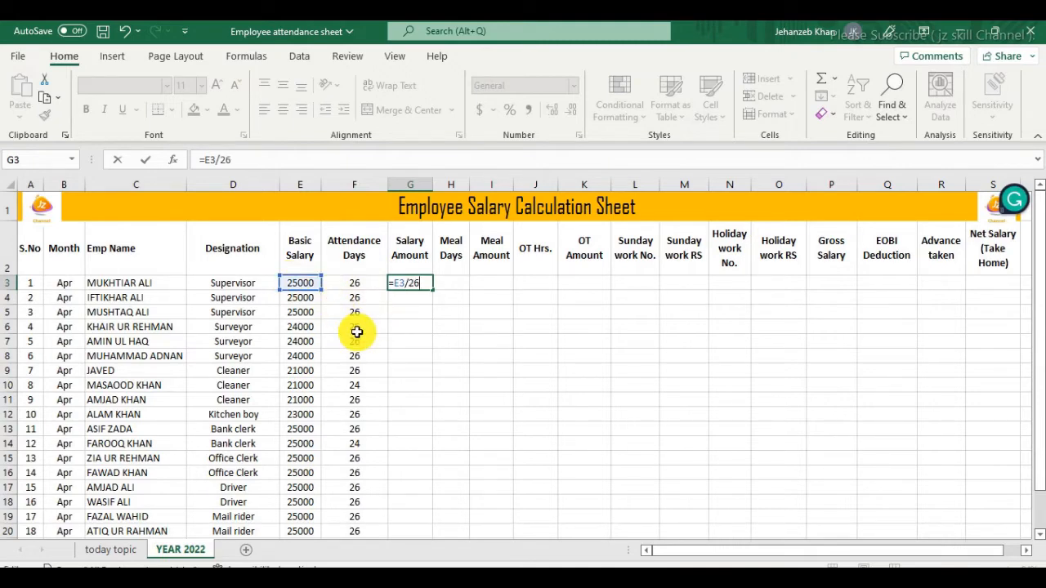
key("Return")
left_click(409, 283)
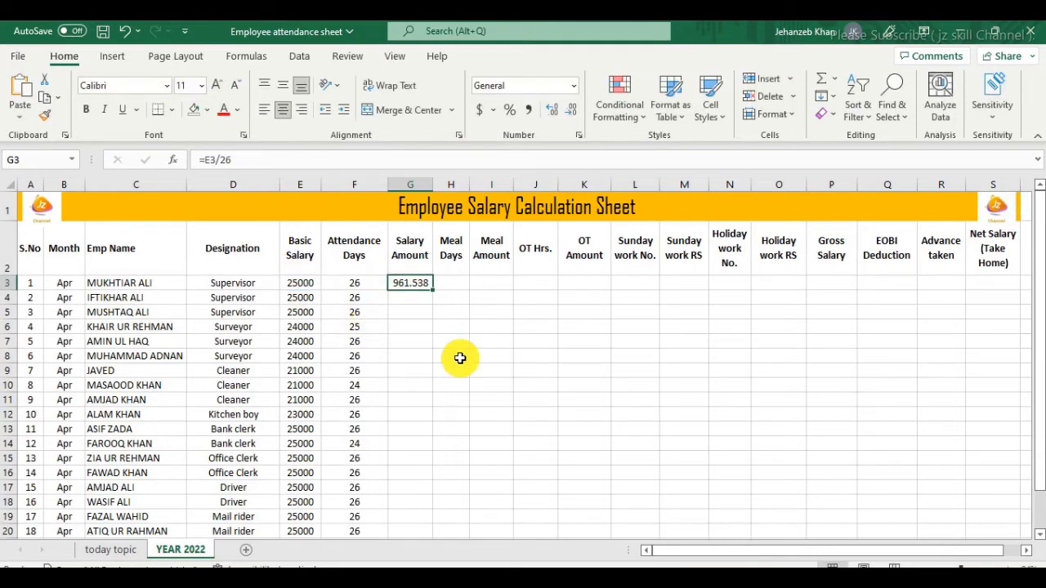
Extend the first employee's Salary Amount formula to multiply the daily rate by the Attendance Days, =(E3/26)*F3
left_click(206, 160)
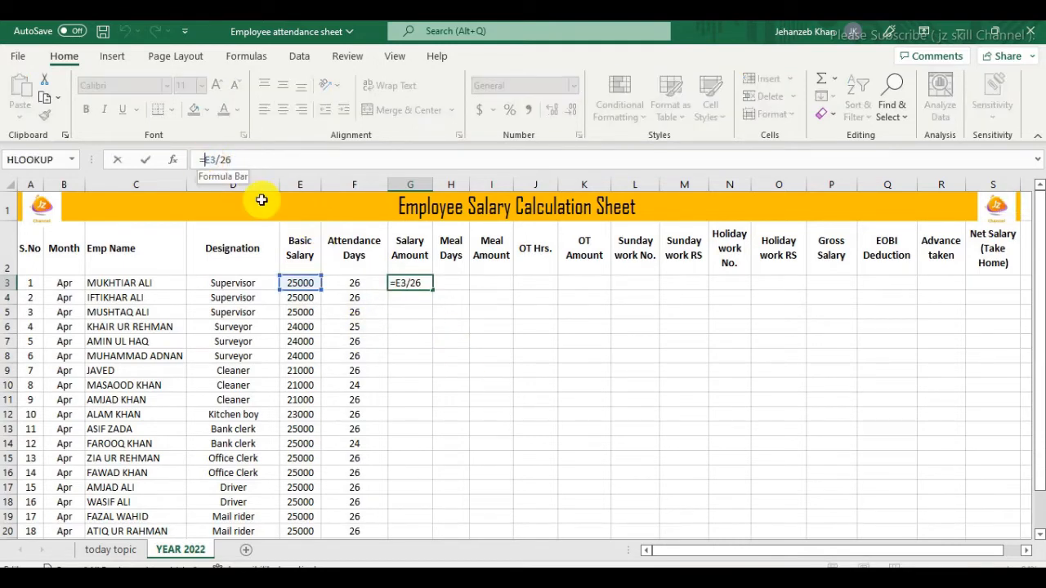
type("(")
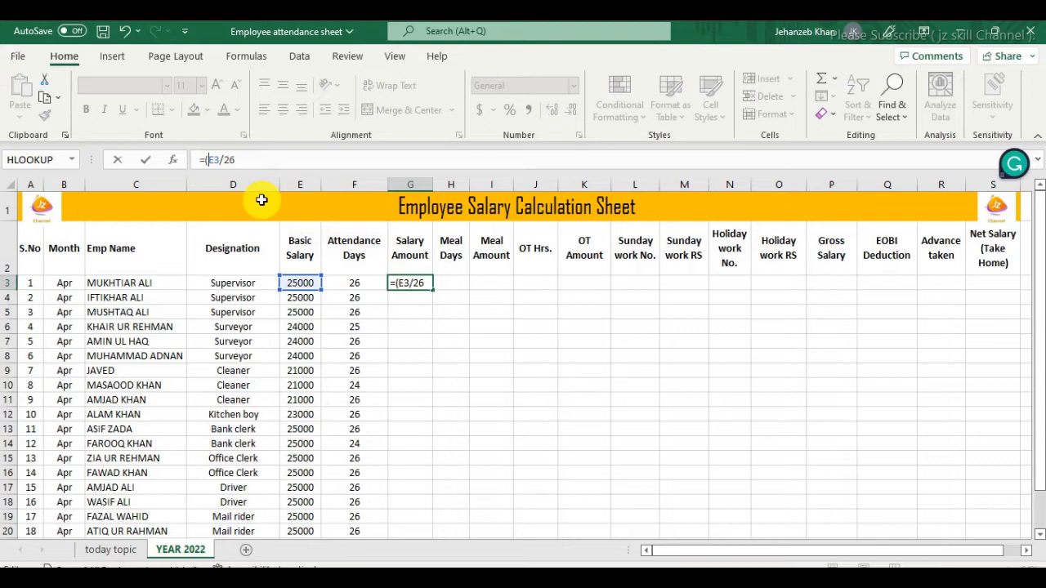
left_click(248, 160)
type(")*")
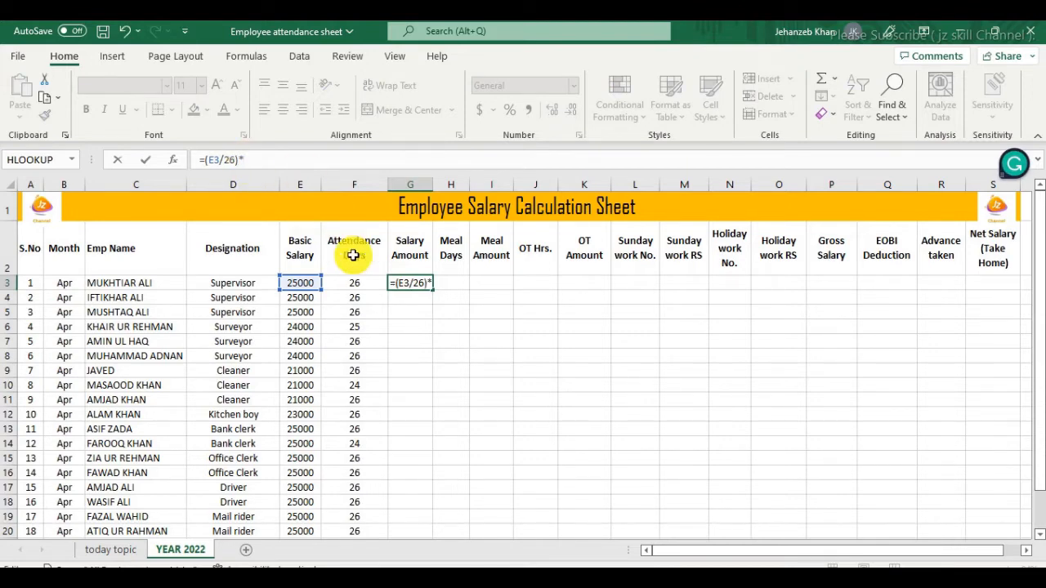
left_click(353, 283)
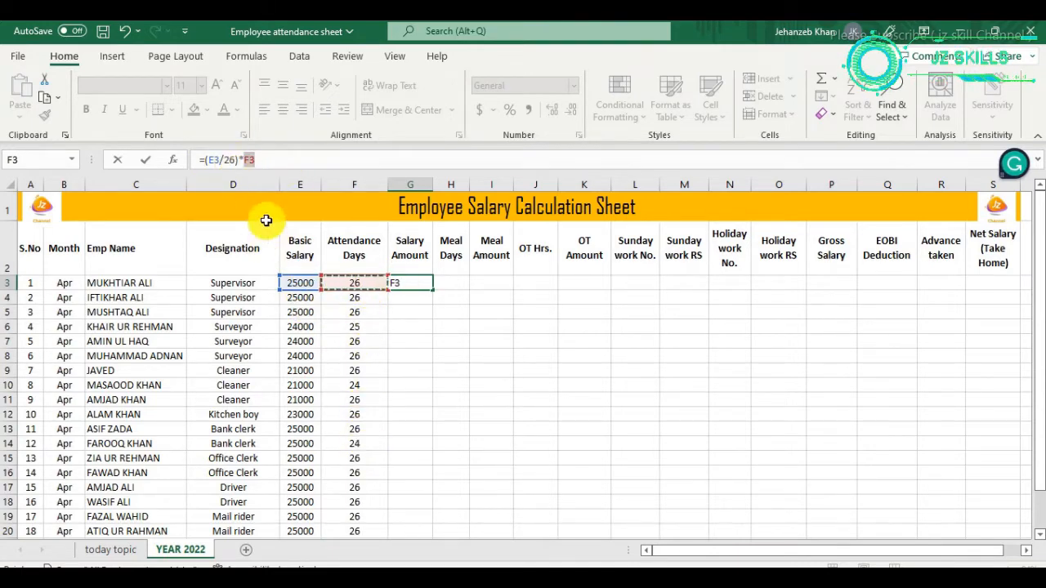
key("Return")
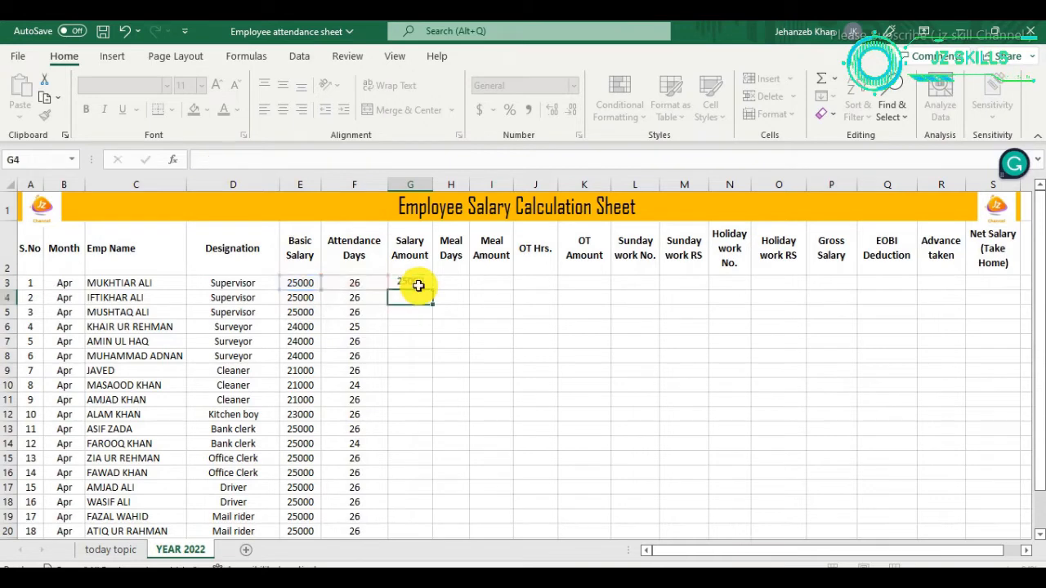
Fill the Salary Amount formula down to the last employee and format the amounts without decimals
left_click(419, 283)
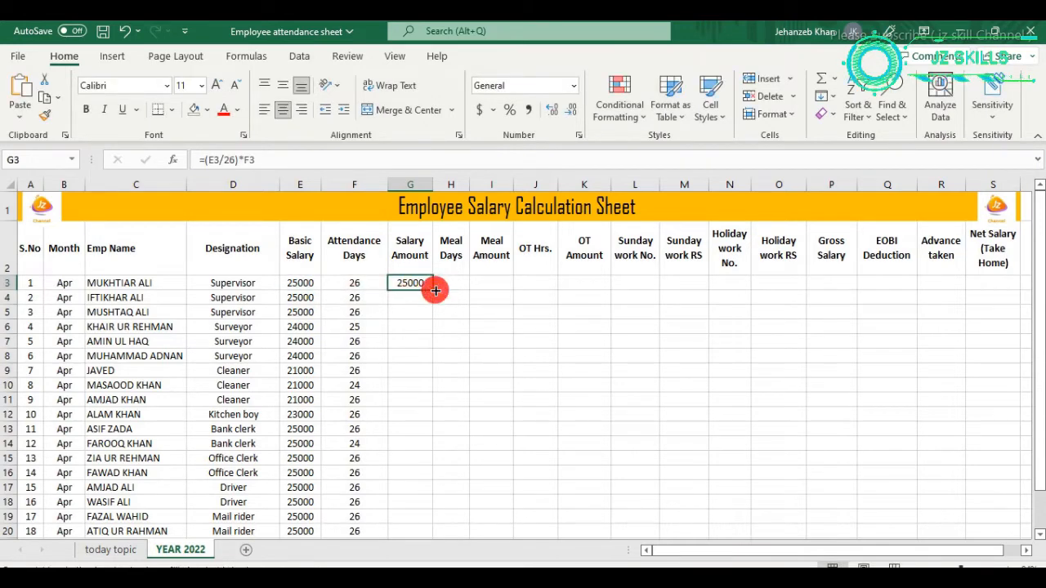
double_click(433, 289)
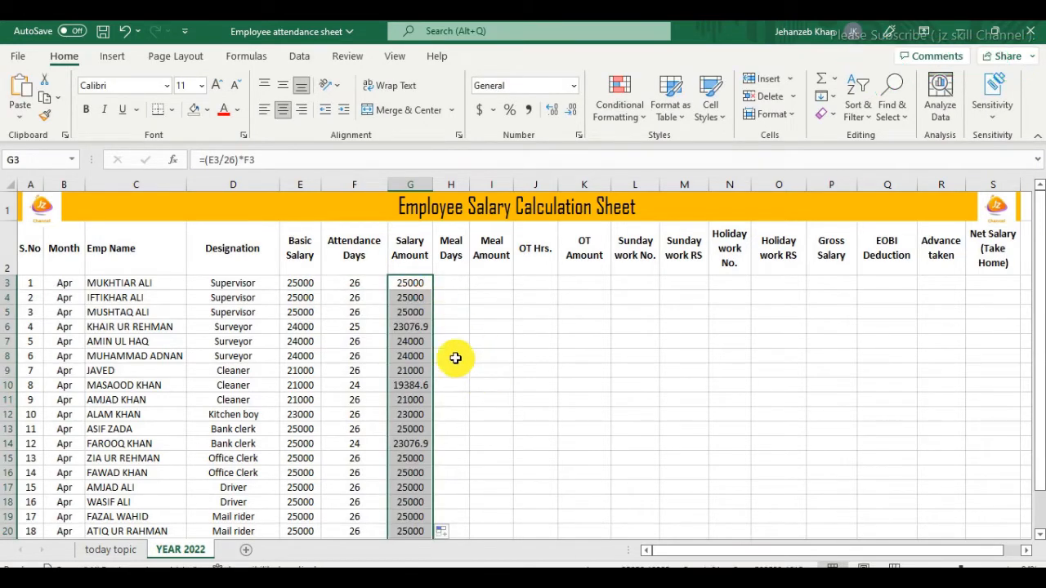
left_click(569, 109)
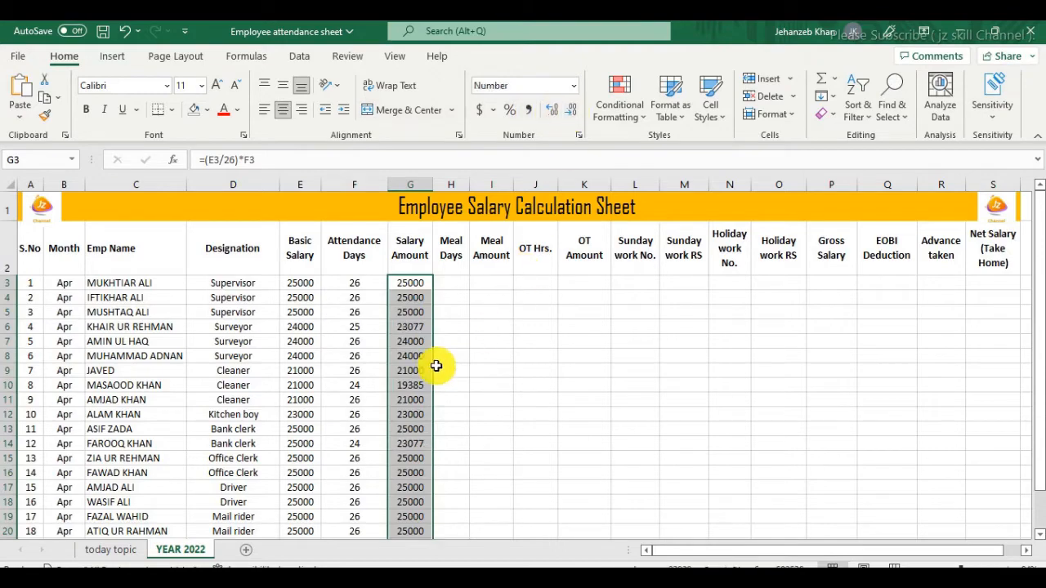
scroll(427, 411, "down", 3)
scroll(357, 369, "up", 1)
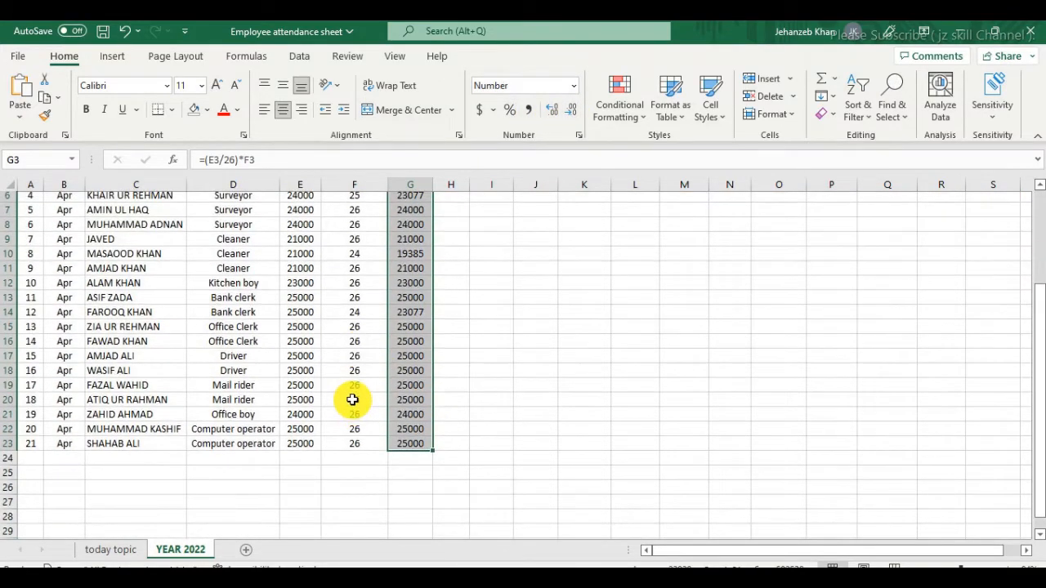
scroll(401, 360, "up", 2)
scroll(414, 463, "down", 2)
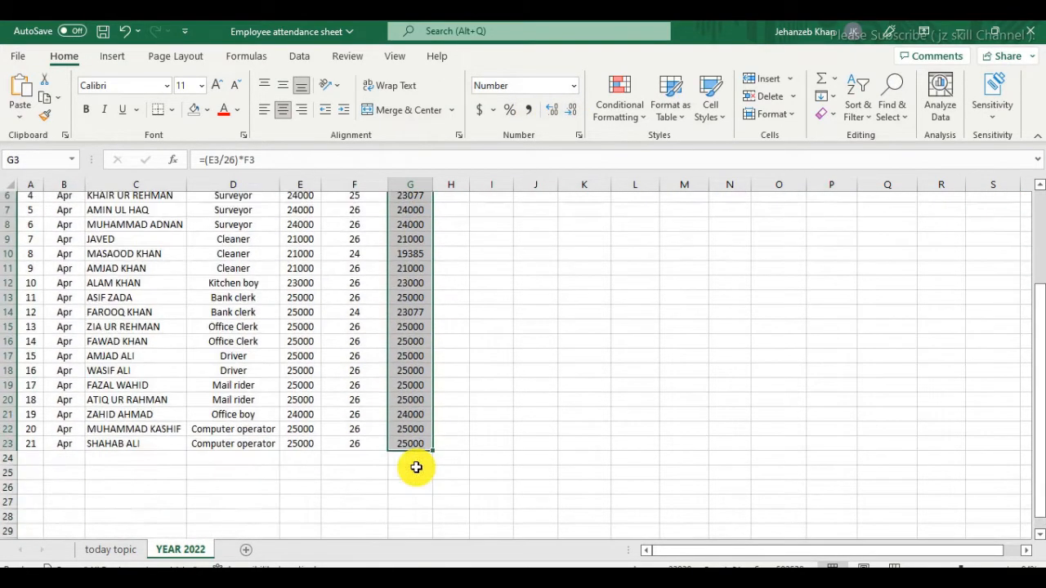
scroll(416, 468, "up", 2)
scroll(473, 343, "up", 1)
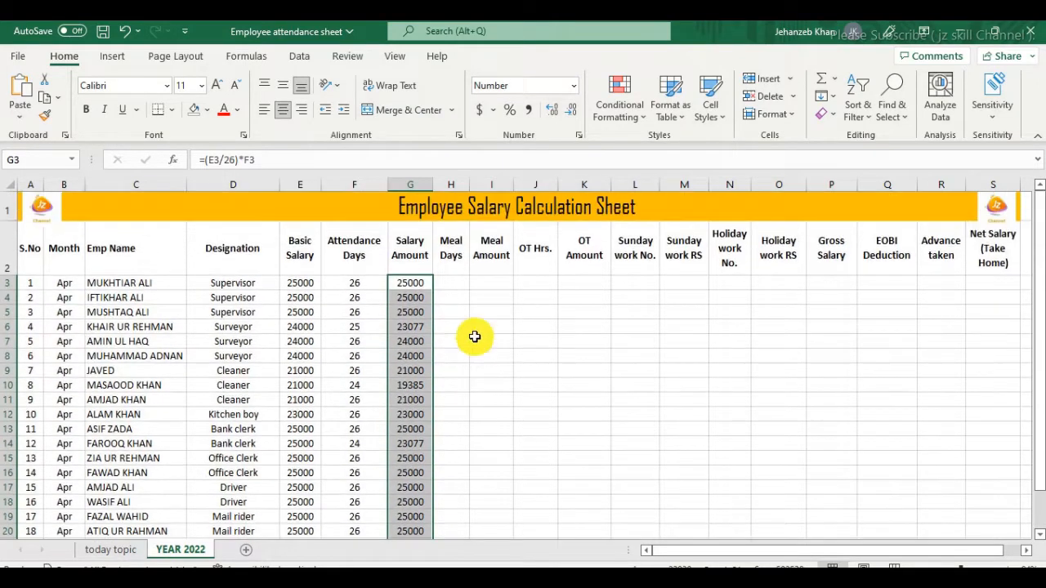
Review the Attendance Days alongside the empty Meal Days and Meal Amount columns
left_click(453, 282)
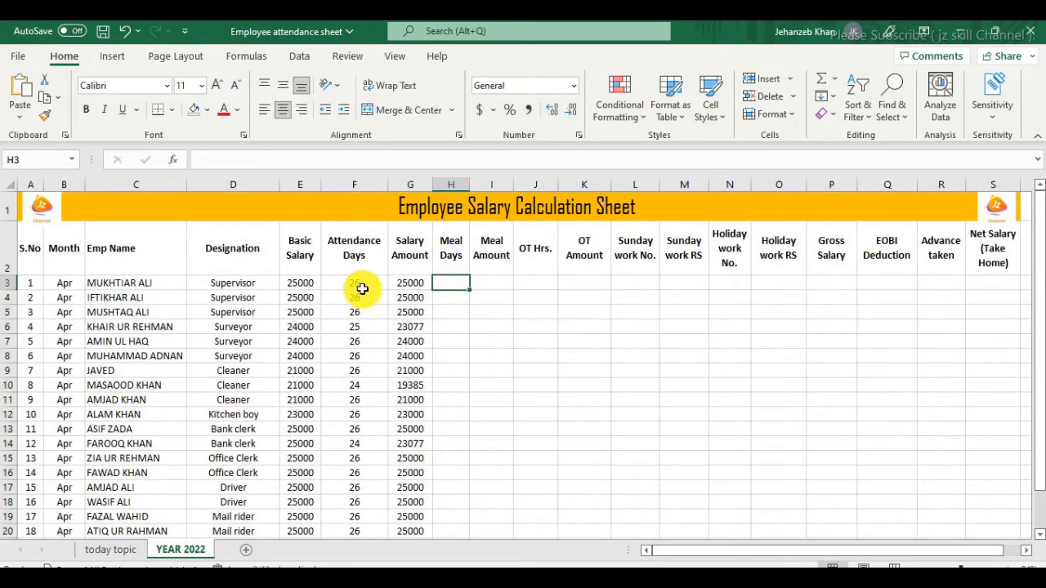
left_click_drag(362, 286, 364, 431)
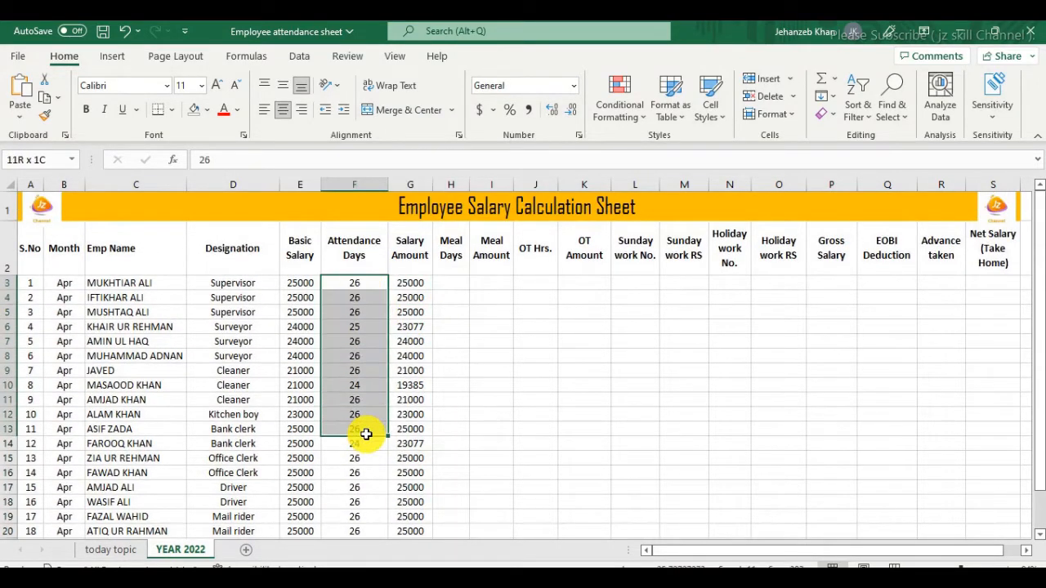
left_click(450, 281)
scroll(502, 324, "down", 2)
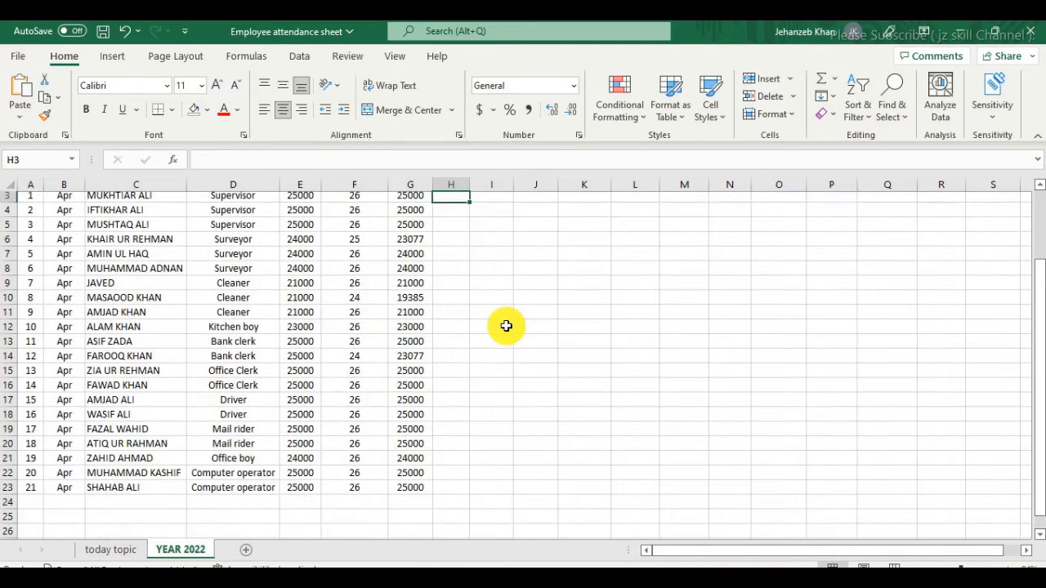
scroll(506, 326, "up", 2)
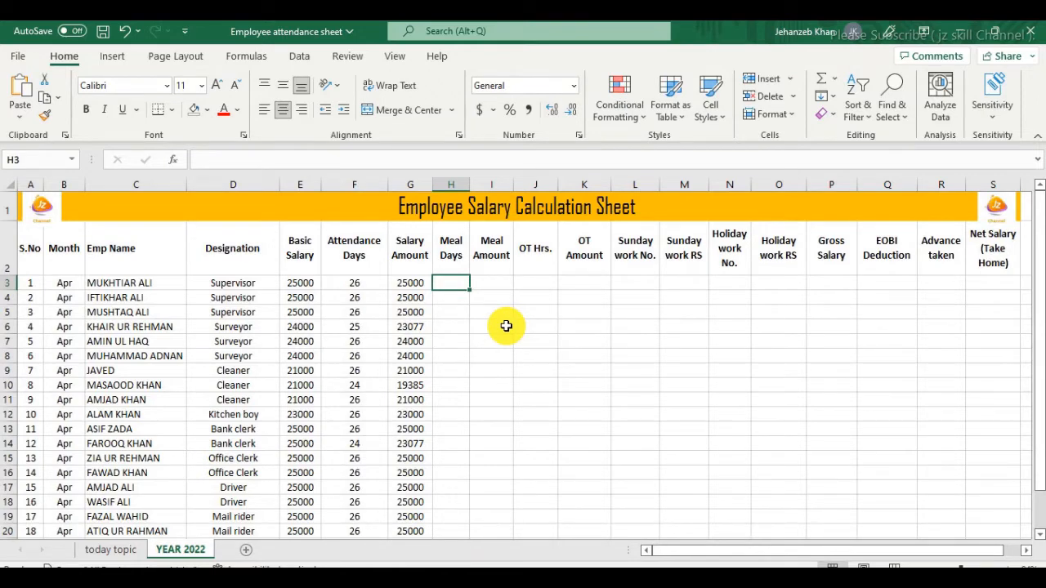
left_click(450, 260)
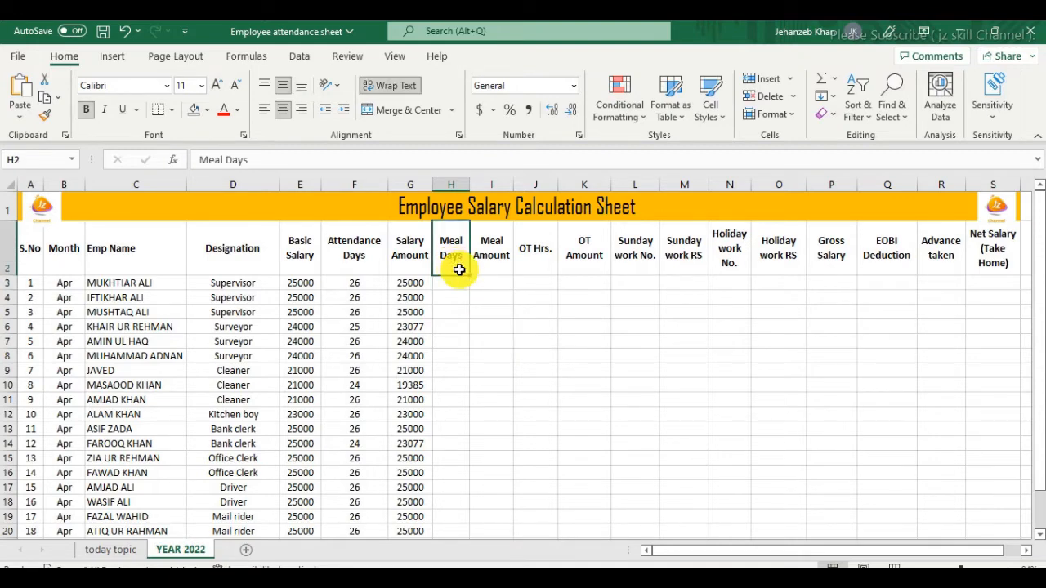
left_click(455, 284)
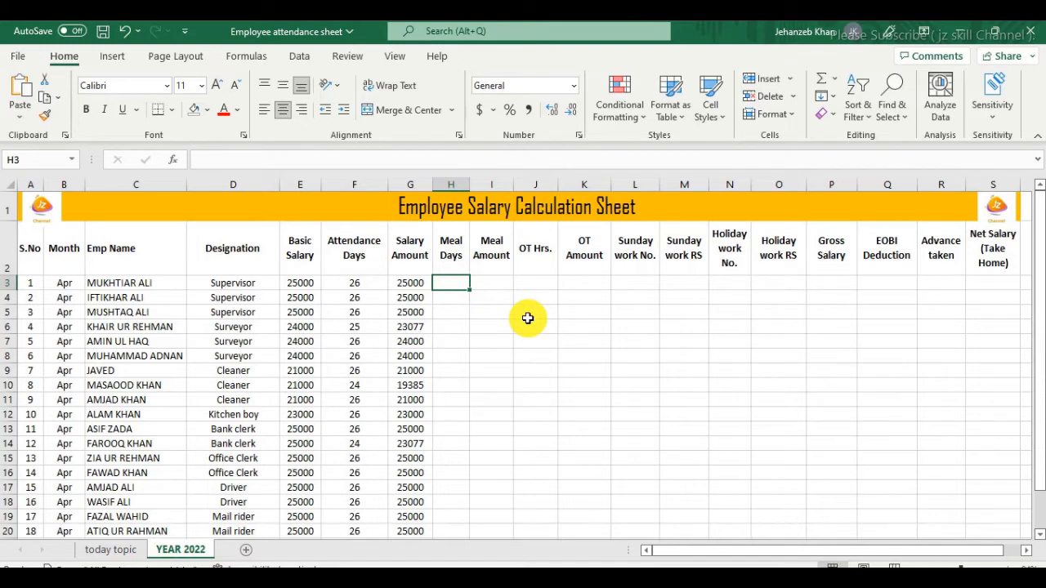
left_click_drag(362, 285, 408, 280)
left_click(451, 282)
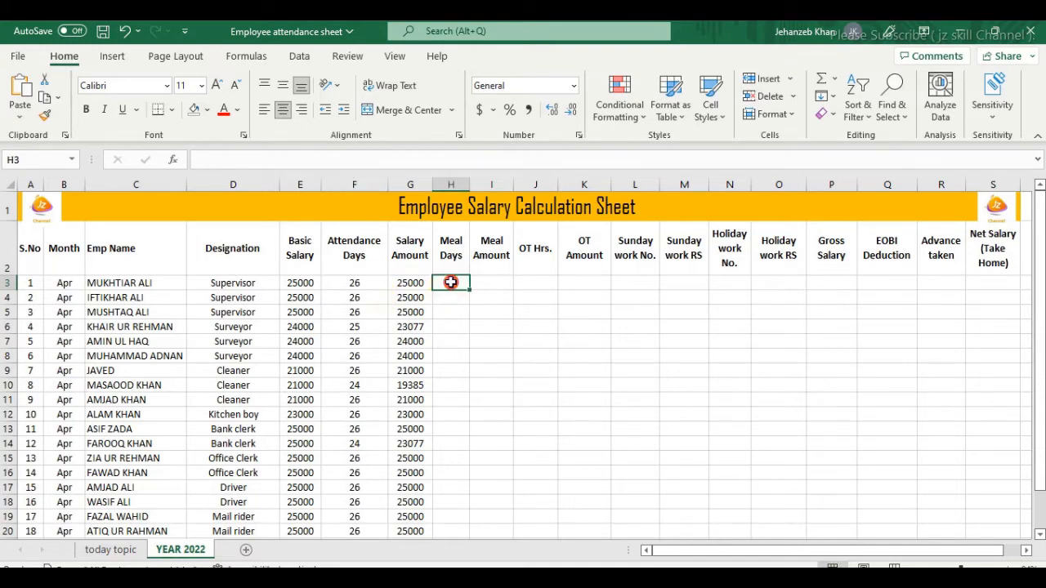
left_click(503, 286)
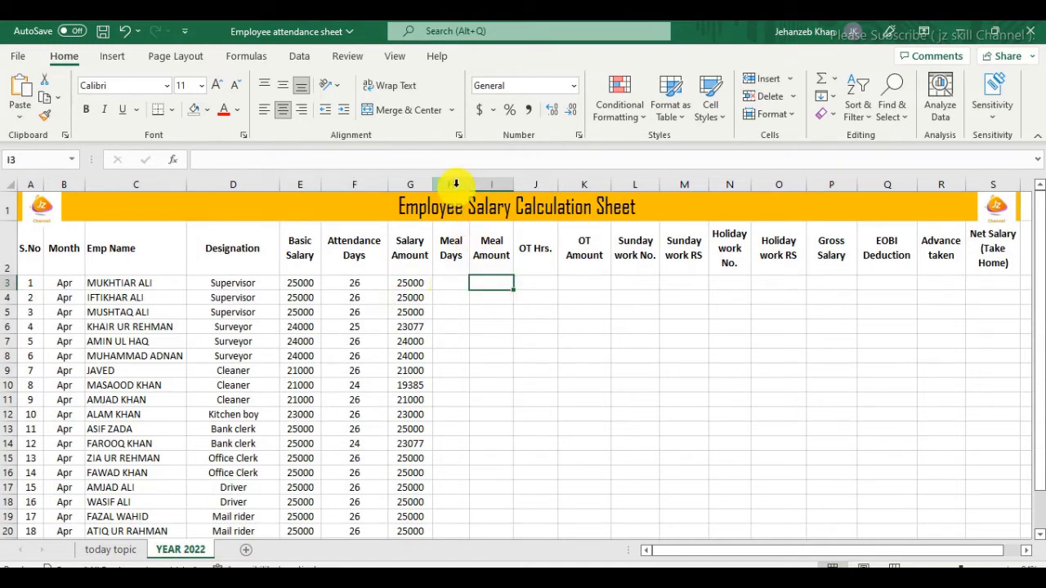
Rename the Meal Days header to "Meal allowance per day" and widen its column so the heading fits
left_click(456, 184)
left_click(445, 231)
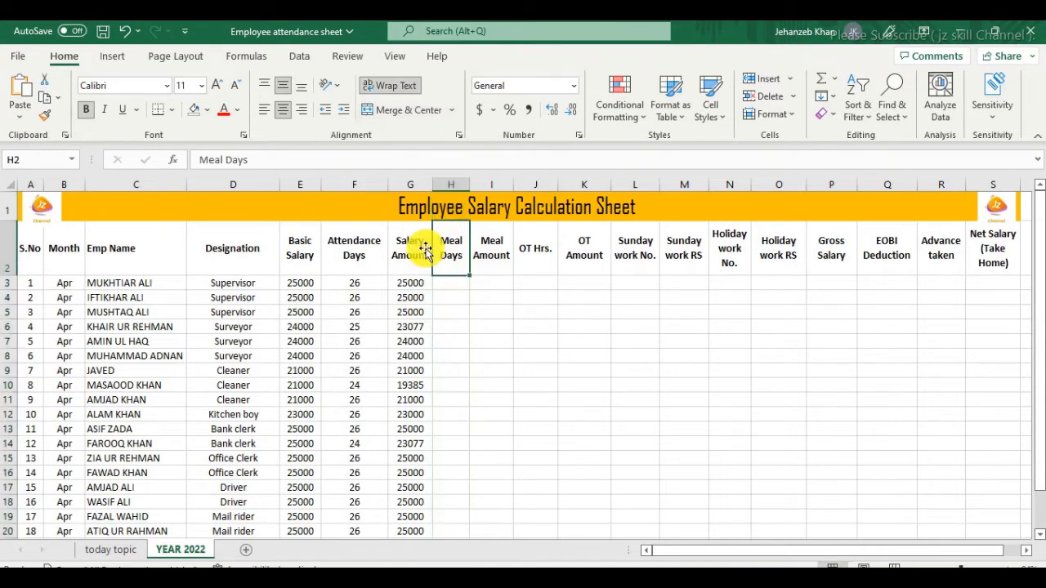
left_click(281, 163)
key("BackSpace")
key("BackSpace")
key("BackSpace")
key("BackSpace")
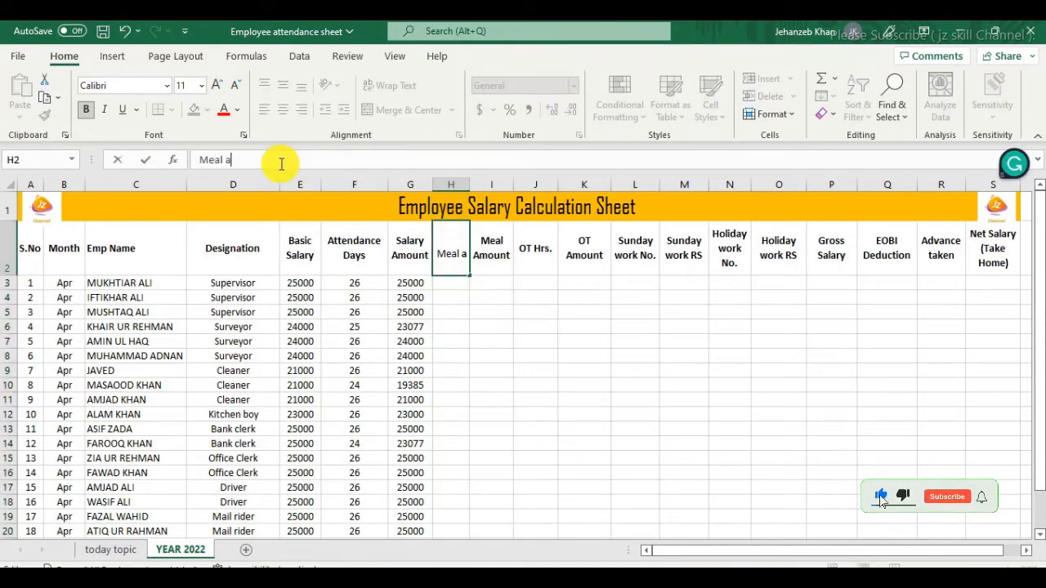
type("allow")
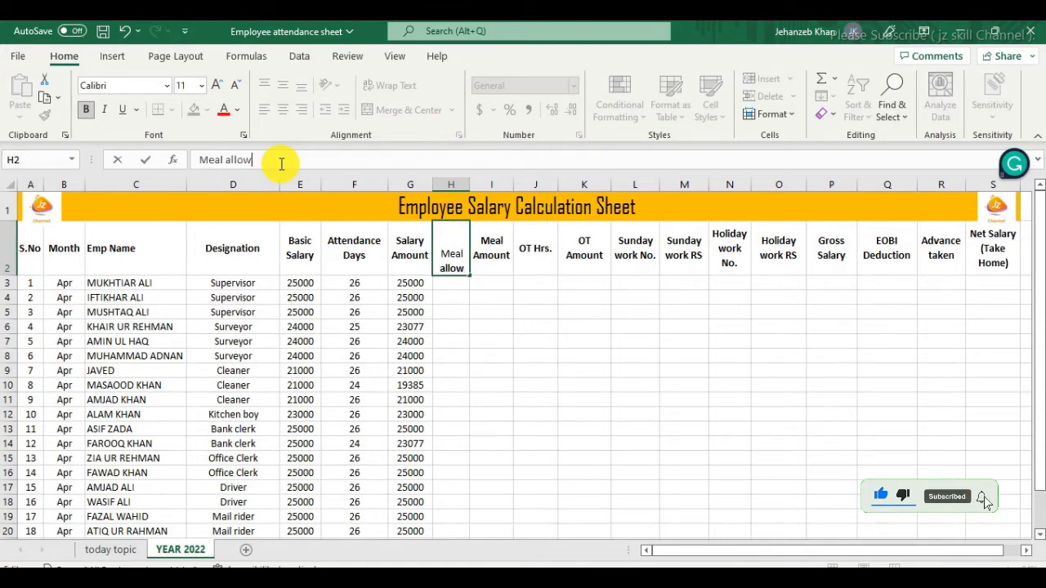
type("ance per day")
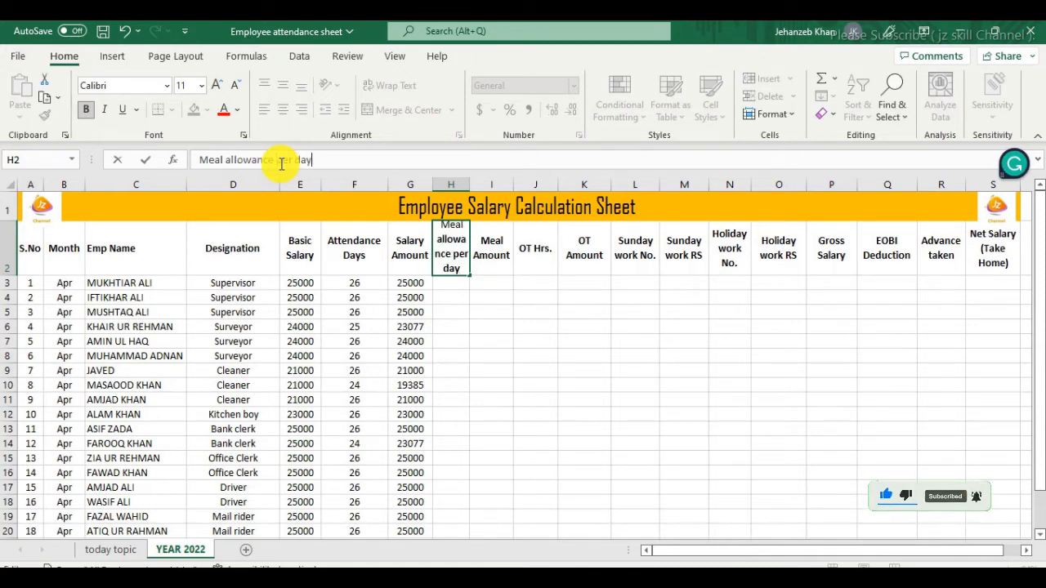
key("Return")
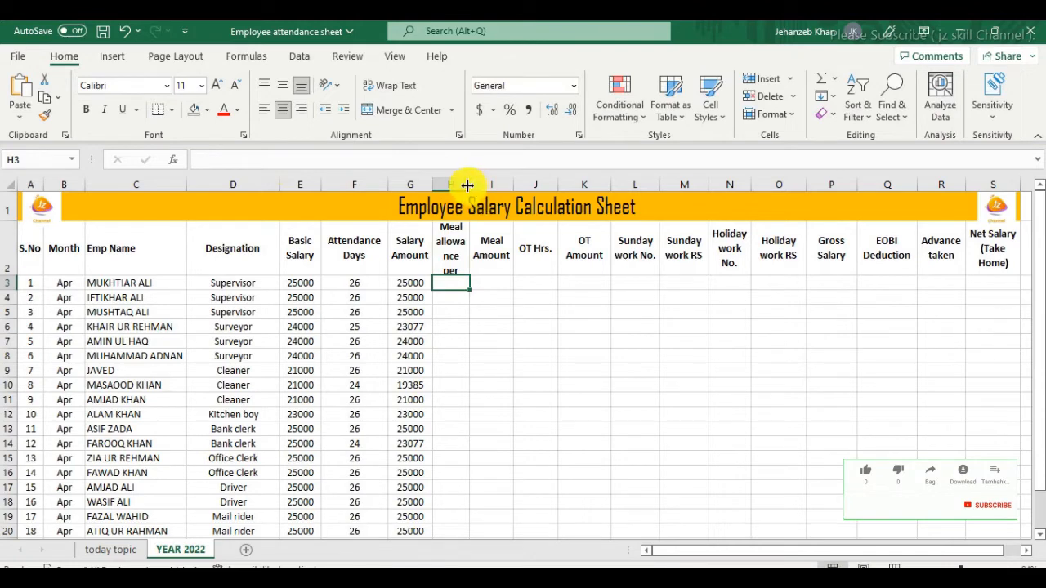
left_click_drag(470, 180, 485, 181)
Enter 100 as the meal allowance per day for the first employee
left_click(459, 257)
left_click(460, 327)
left_click(465, 279)
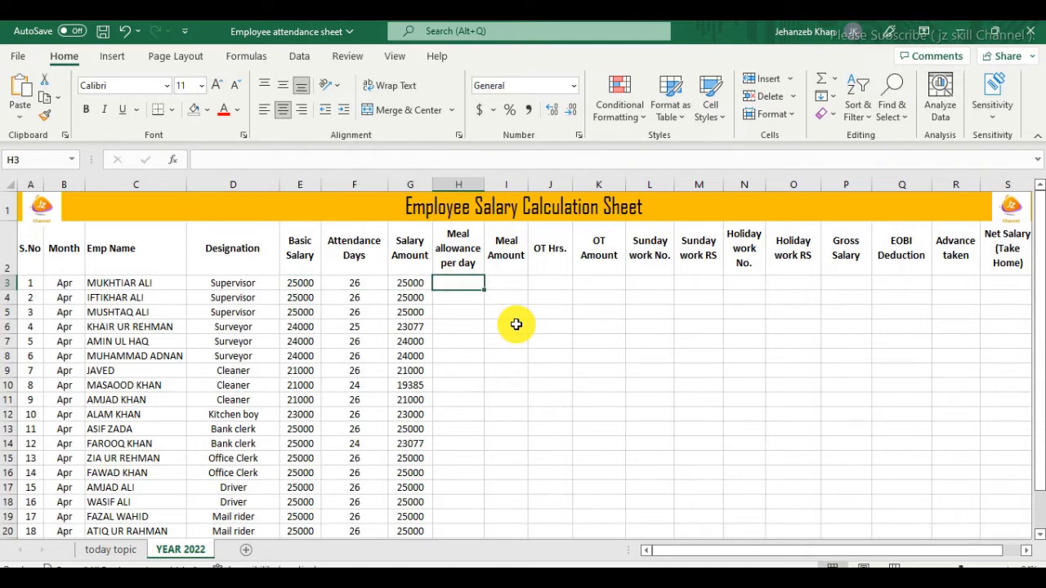
type("100")
key("Return")
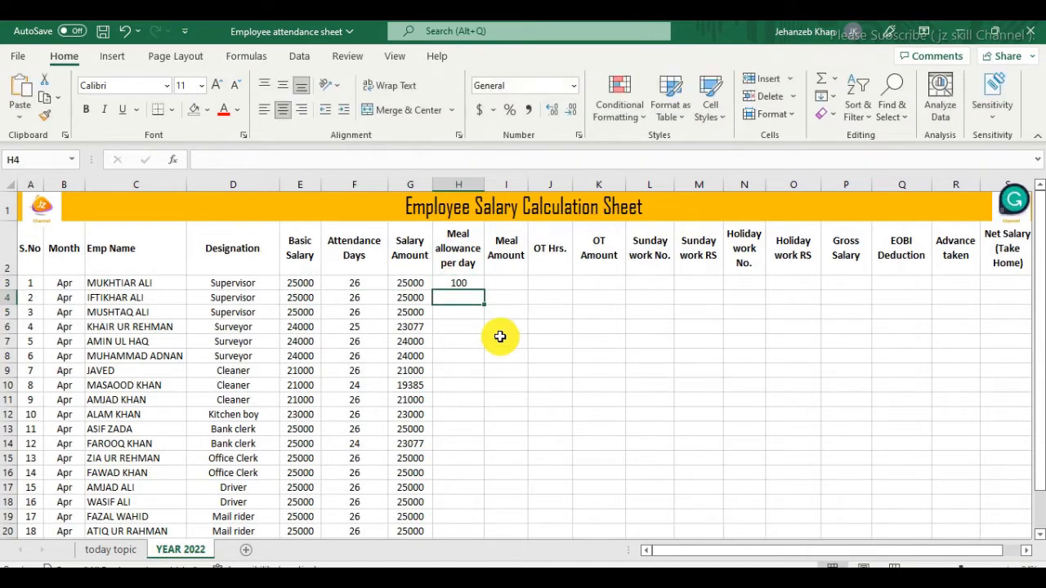
Copy the first employee's meal allowance per day of 100 down to the last employee in row 23
left_click(477, 280)
left_click_drag(483, 289, 479, 490)
scroll(563, 313, "up", 1)
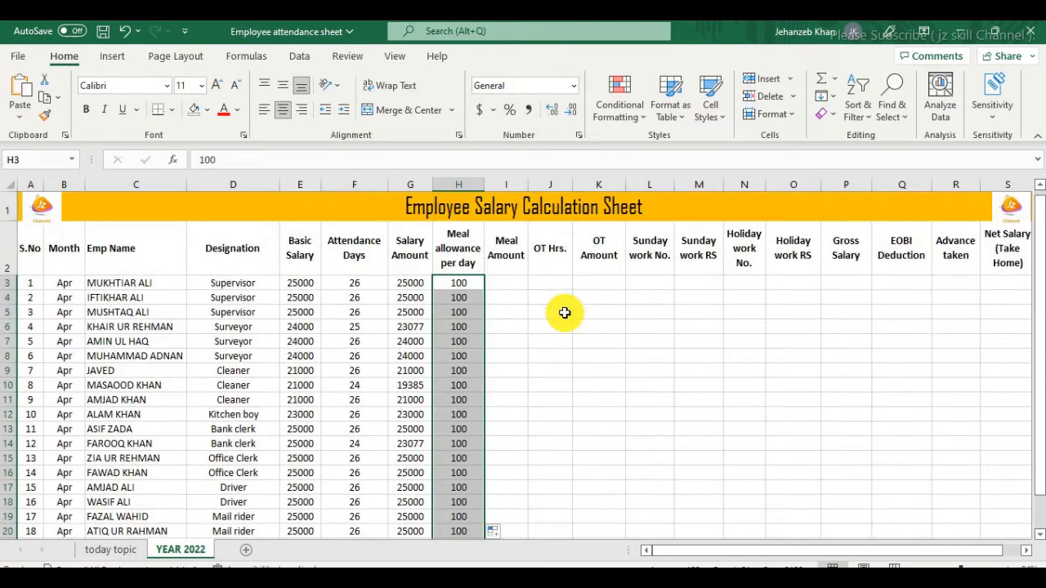
scroll(564, 313, "down", 1)
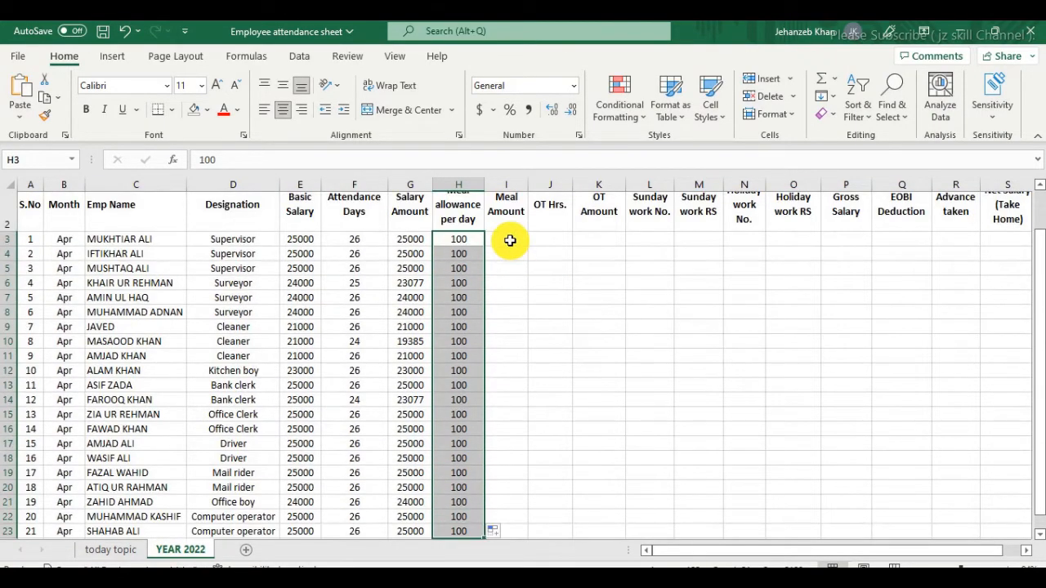
scroll(510, 240, "up", 1)
Calculate the first employee's Meal Amount in I3 as Attendance Days times meal allowance per day, =F3*H3
left_click(509, 278)
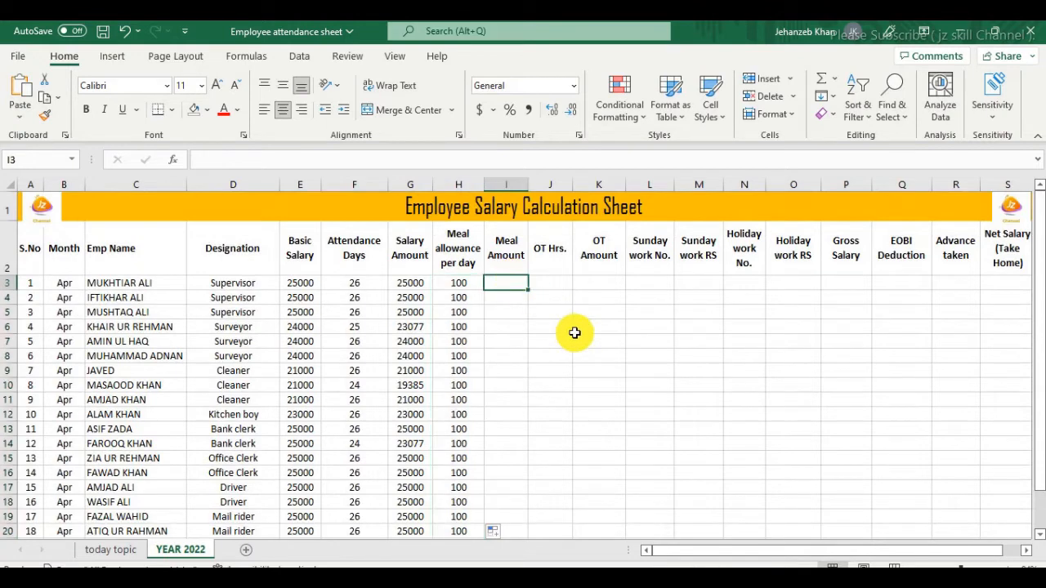
type("=")
key("Left")
key("Left")
key("Left")
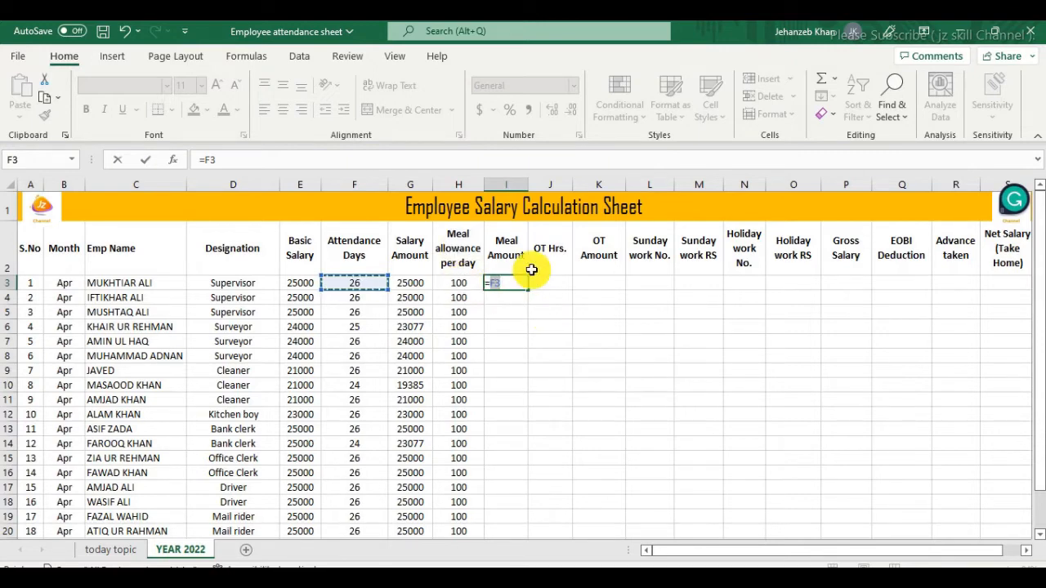
left_click(505, 284)
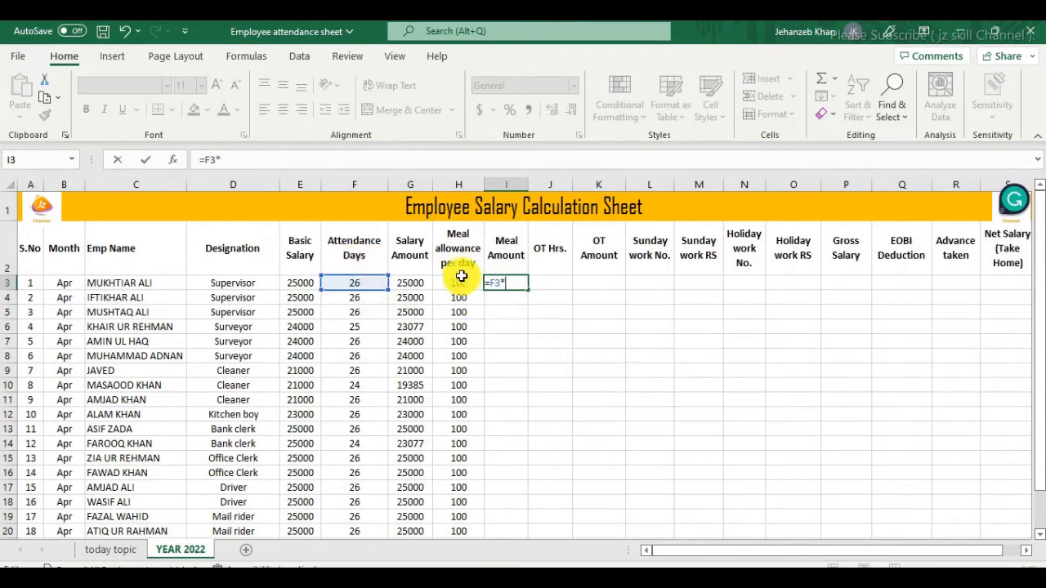
left_click(460, 282)
key("Return")
Fill the Meal Amount formula down to the last employee
left_click(500, 282)
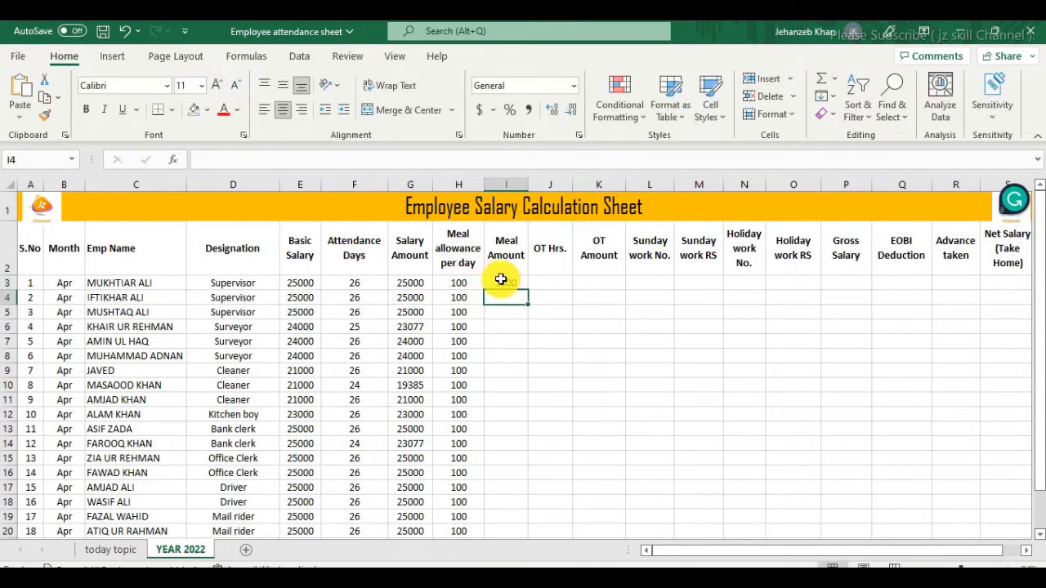
double_click(528, 288)
scroll(508, 399, "down", 4)
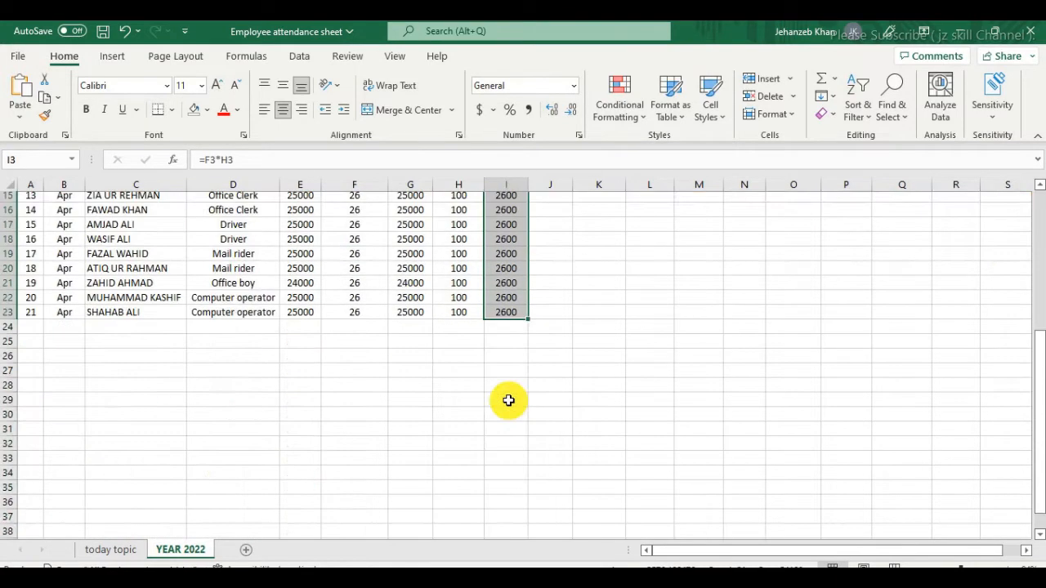
scroll(508, 399, "up", 4)
Narrow the OT Hrs. column slightly
left_click(552, 287)
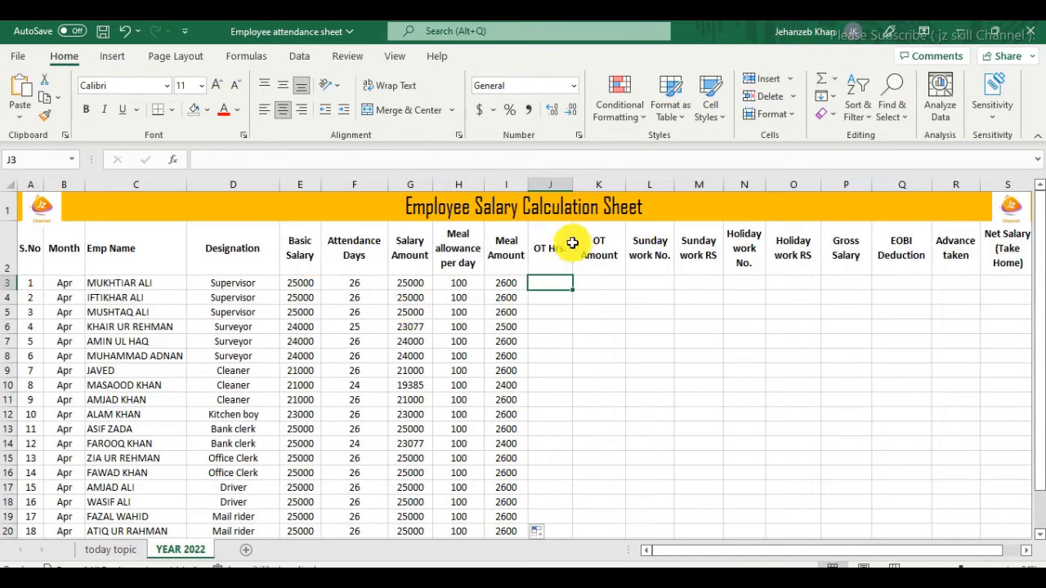
left_click_drag(572, 187, 568, 188)
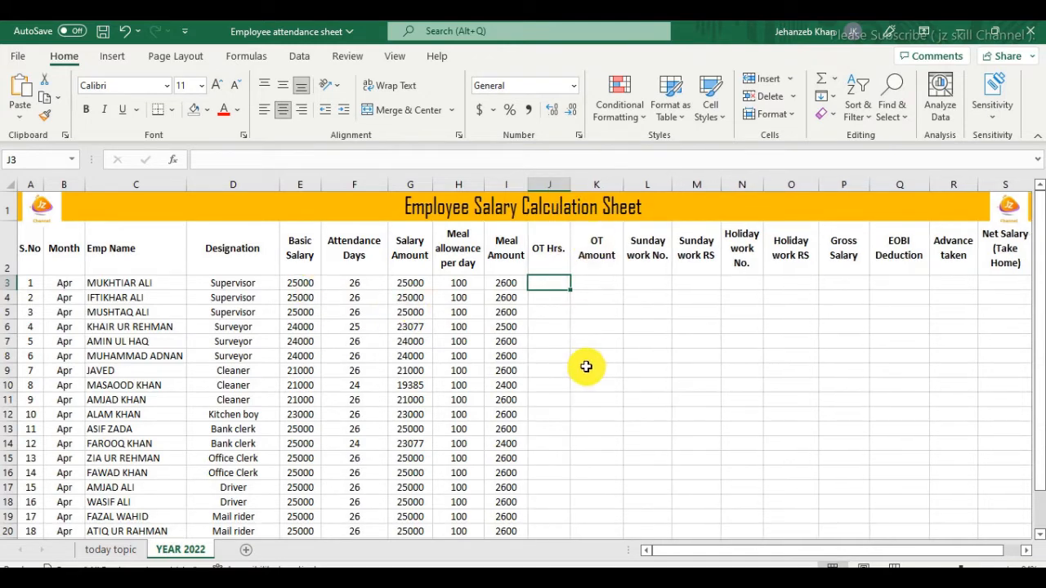
scroll(584, 367, "down", 1)
scroll(586, 369, "up", 1)
left_click(559, 268)
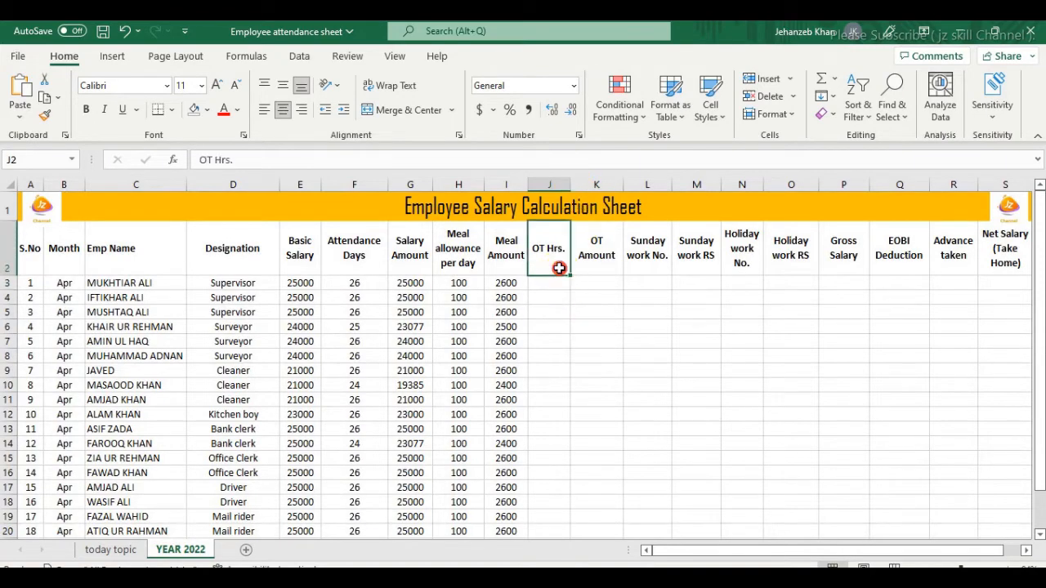
scroll(603, 346, "down", 1)
scroll(602, 346, "up", 1)
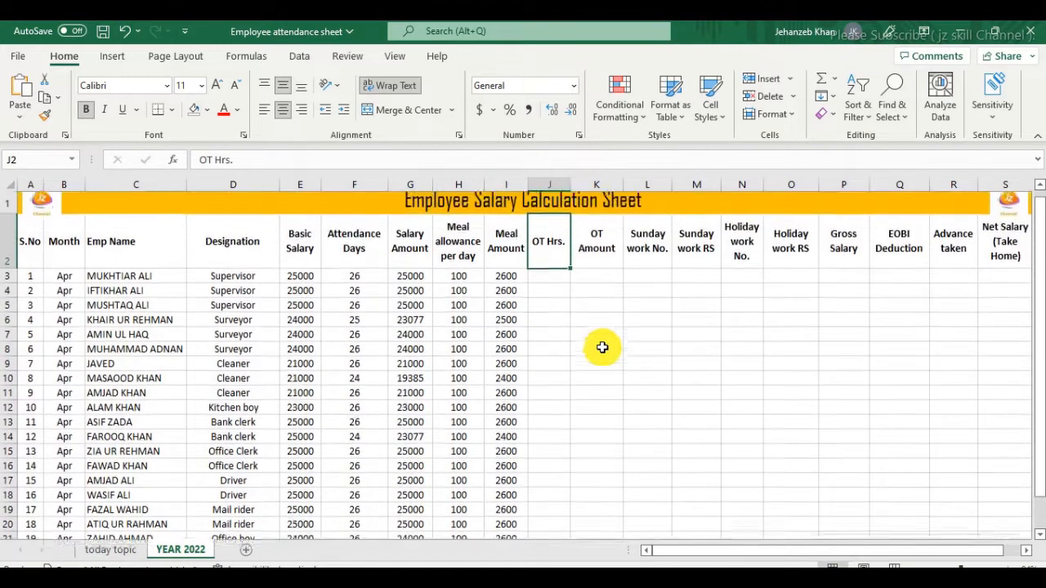
Enter the overtime hours 20, 10, 30, 40 and 0 for the first five employees in J3:J7
left_click(543, 284)
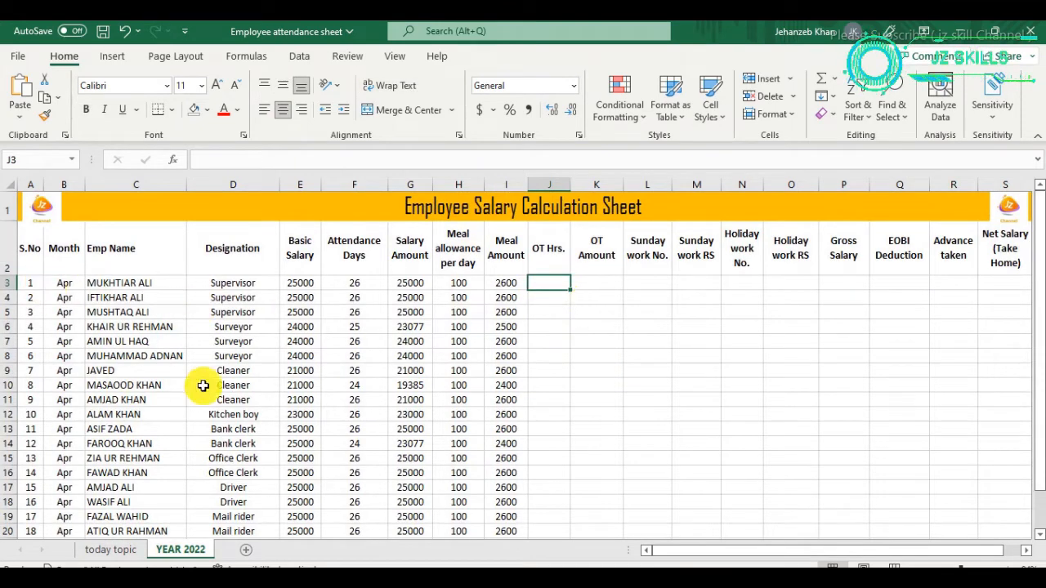
type("20")
key("Return")
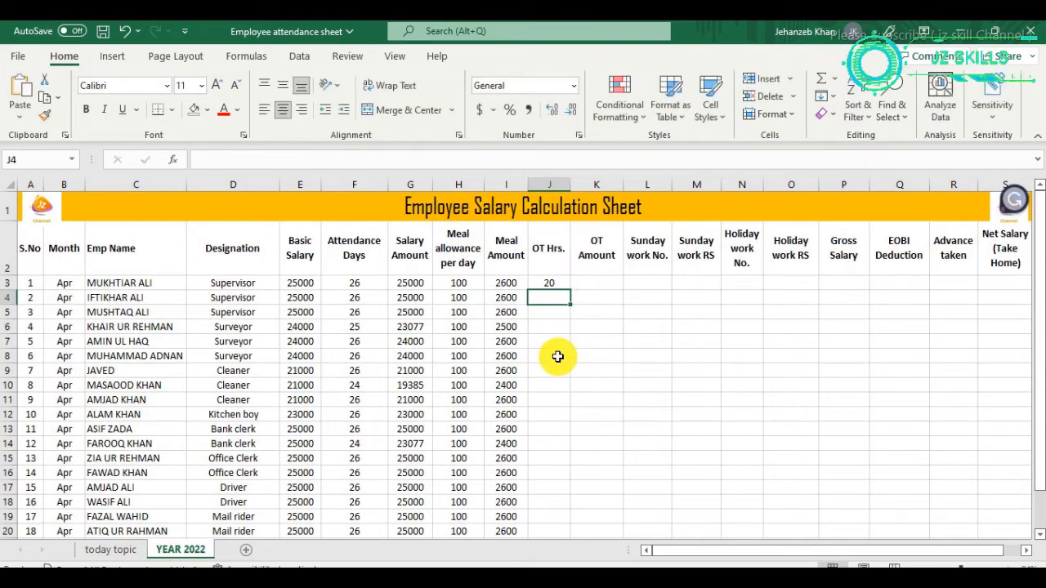
type("10")
key("Return")
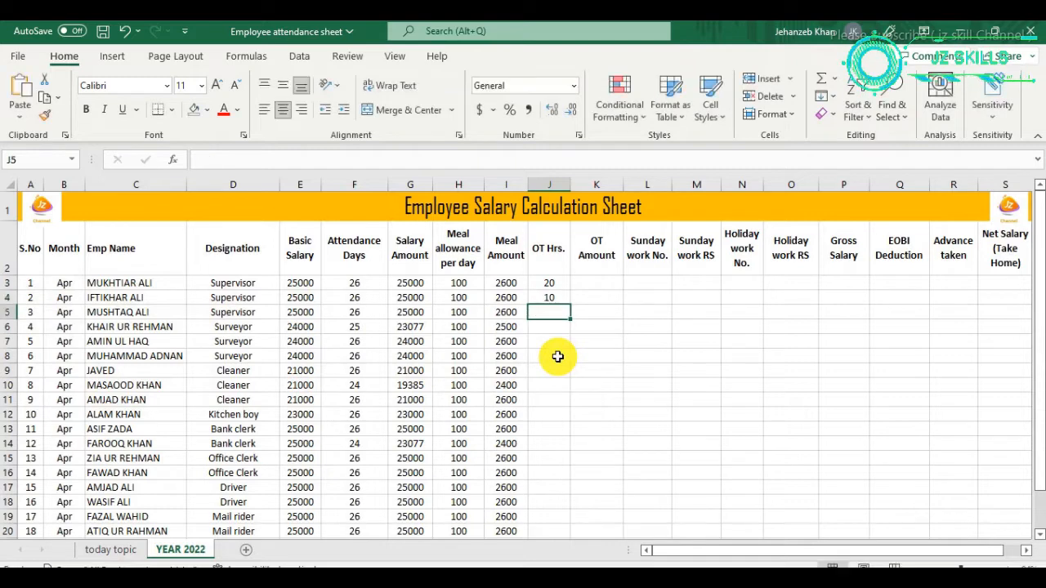
type("30")
key("Return")
type("40")
key("Return")
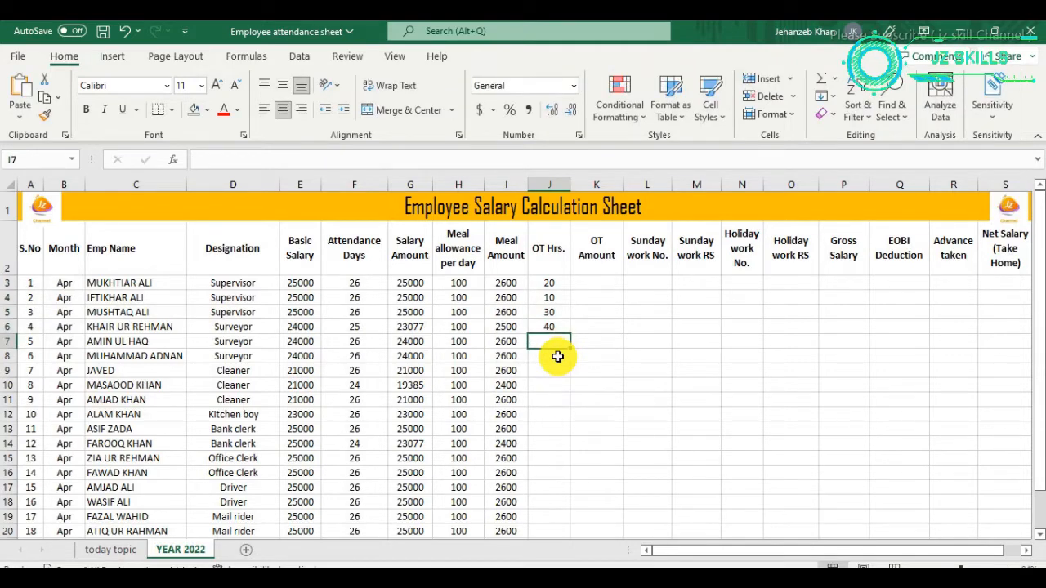
scroll(557, 357, "down", 1)
type("0")
key("Return")
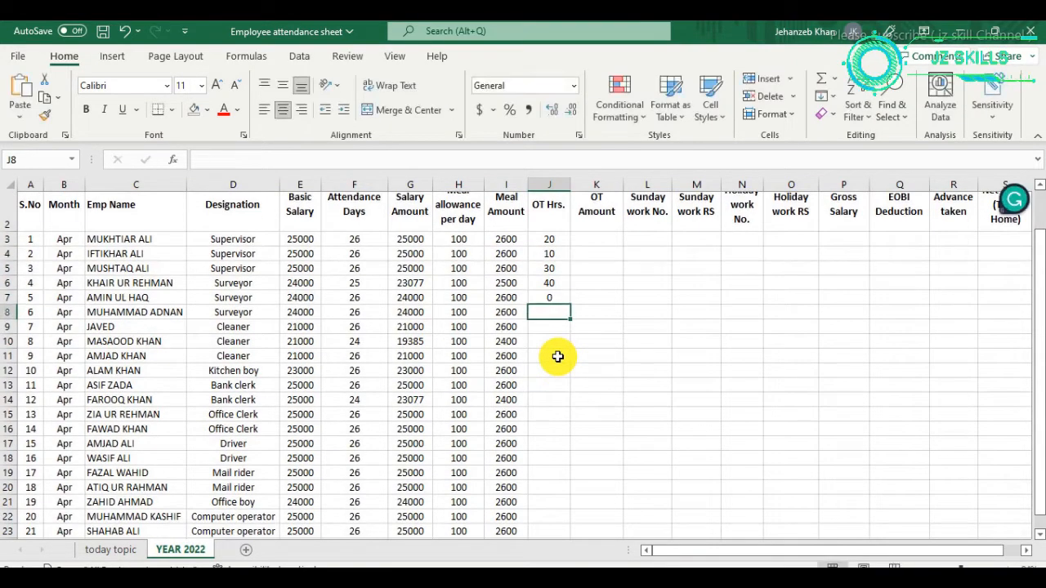
Enter the overtime hours 0, 0, 40, 50 and 40 for employees 6 to 10 in J8:J12
type("0")
key("Return")
type("0")
key("Return")
type("40")
key("Return")
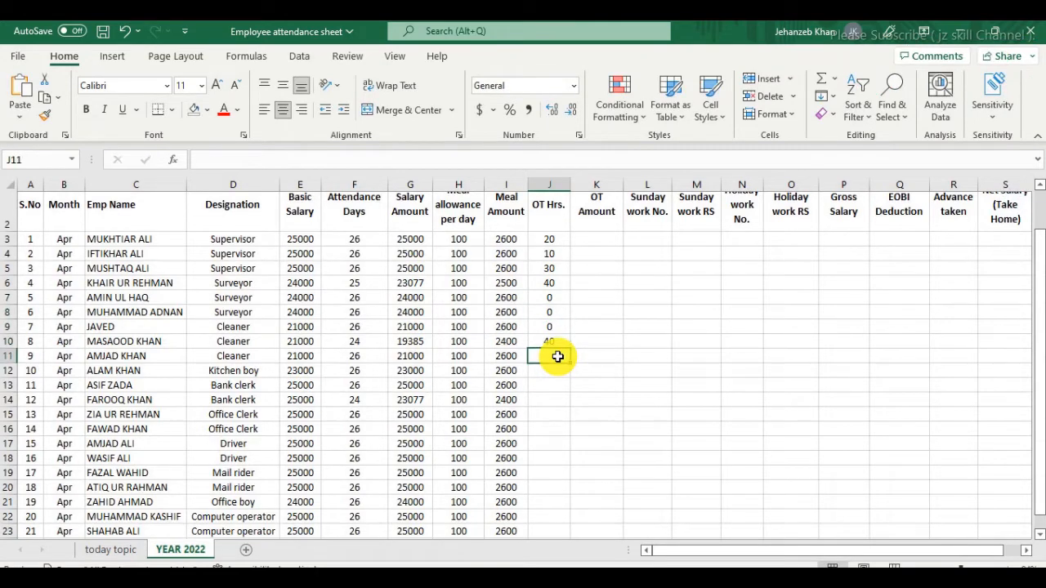
type("50")
key("Return")
type("40")
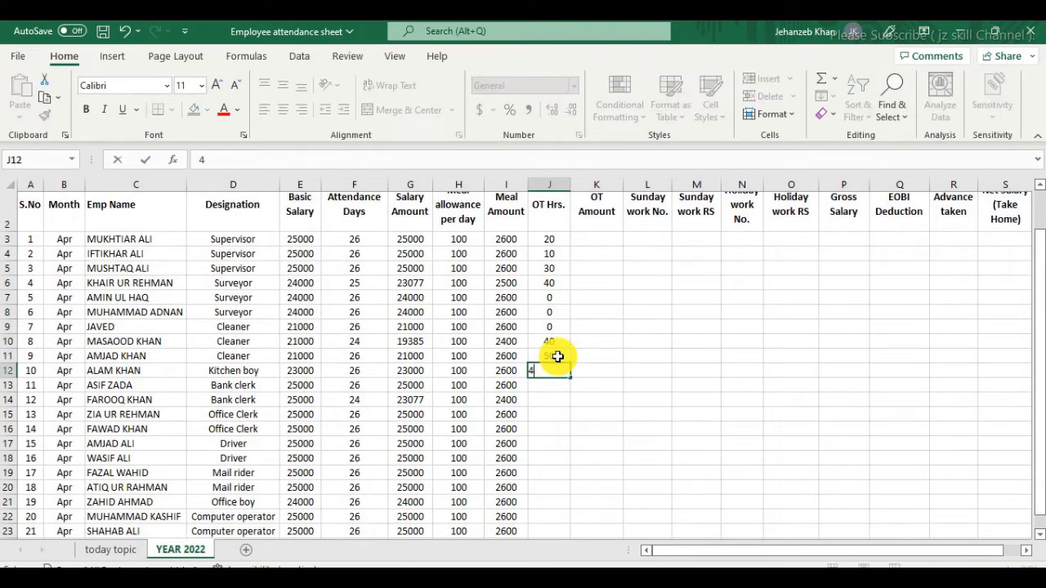
key("Return")
Enter the overtime hours 10, 20, 10, 10 and 40 for employees 11 to 15 in J13:J17
type("10")
key("Return")
type("20")
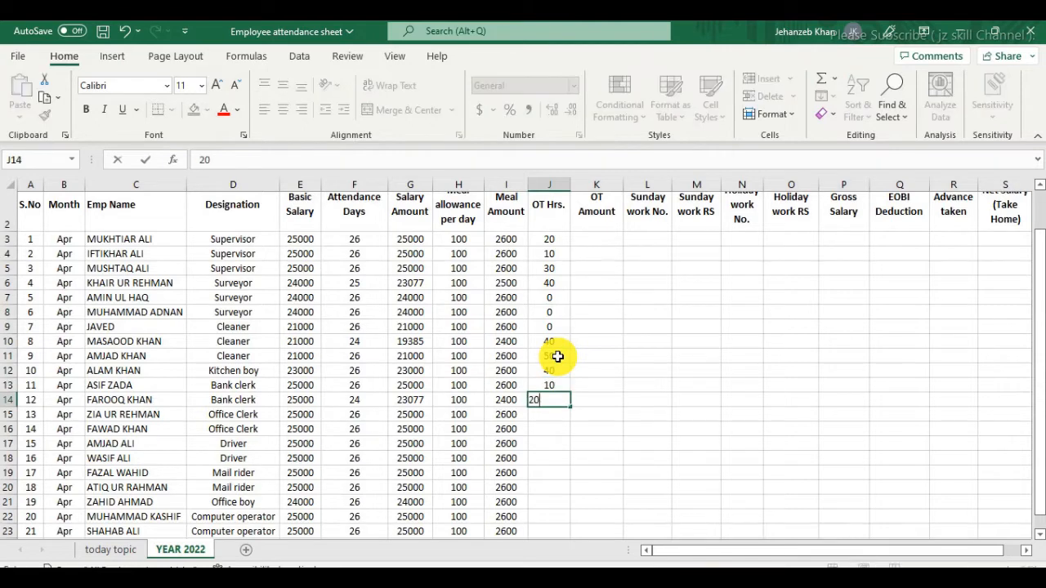
type("0")
key("BackSpace")
key("Return")
type("10")
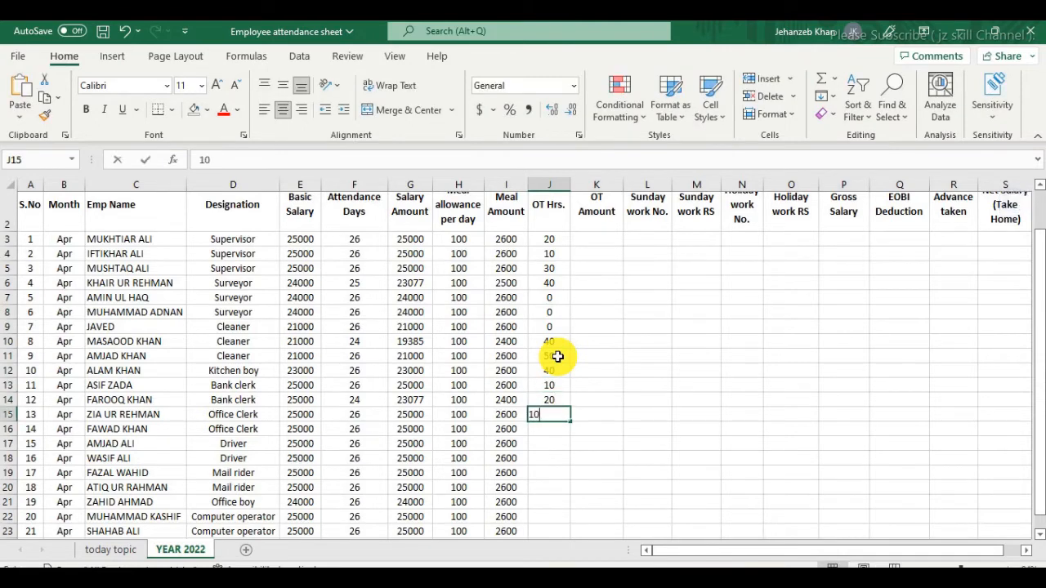
key("Return")
type("10")
key("Return")
type("40")
key("Return")
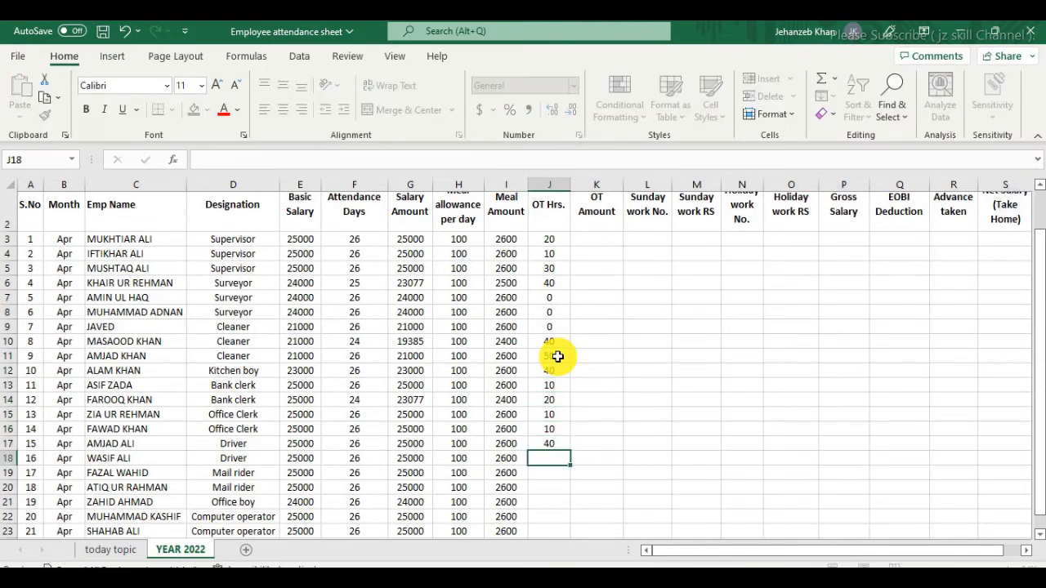
Enter the overtime hours 30, 35, 30, 0, 0 and 0 for employees 16 to 21 in J18:J23
type("30")
key("Return")
type("35")
key("Return")
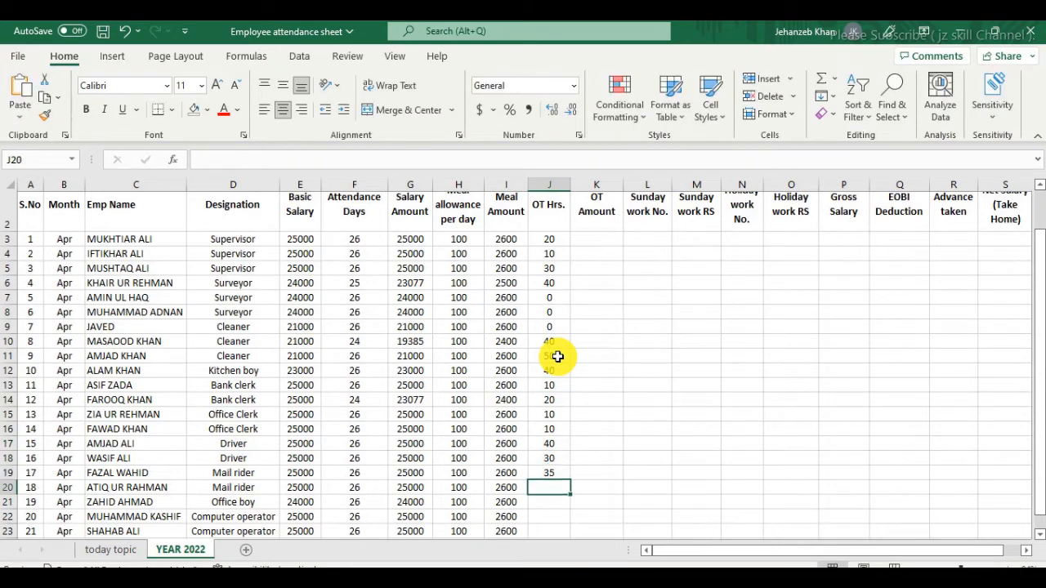
type("30")
key("Return")
type("0")
key("Return")
type("0")
key("Return")
type("0")
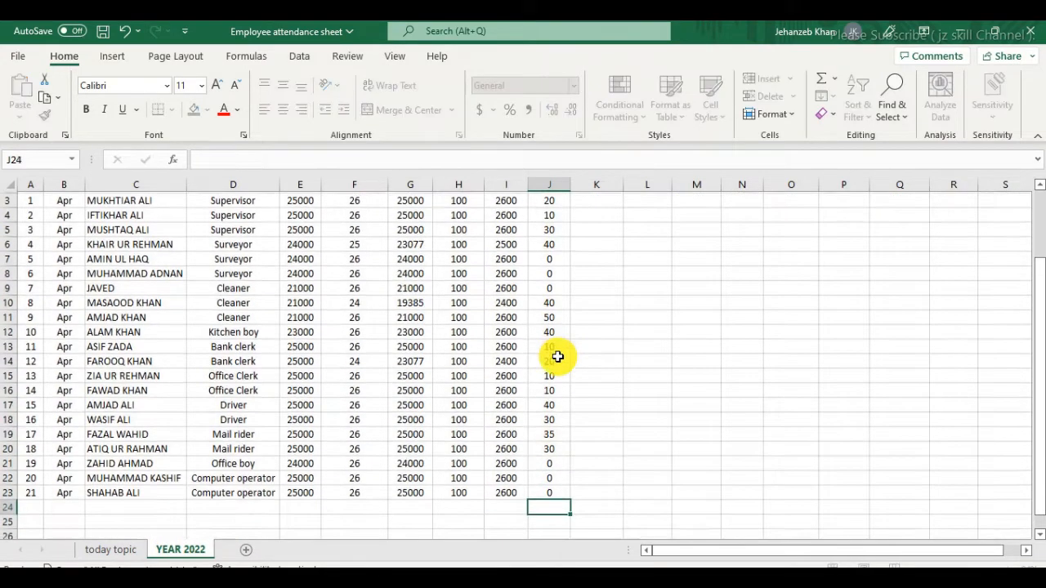
key("Return")
scroll(557, 356, "up", 1)
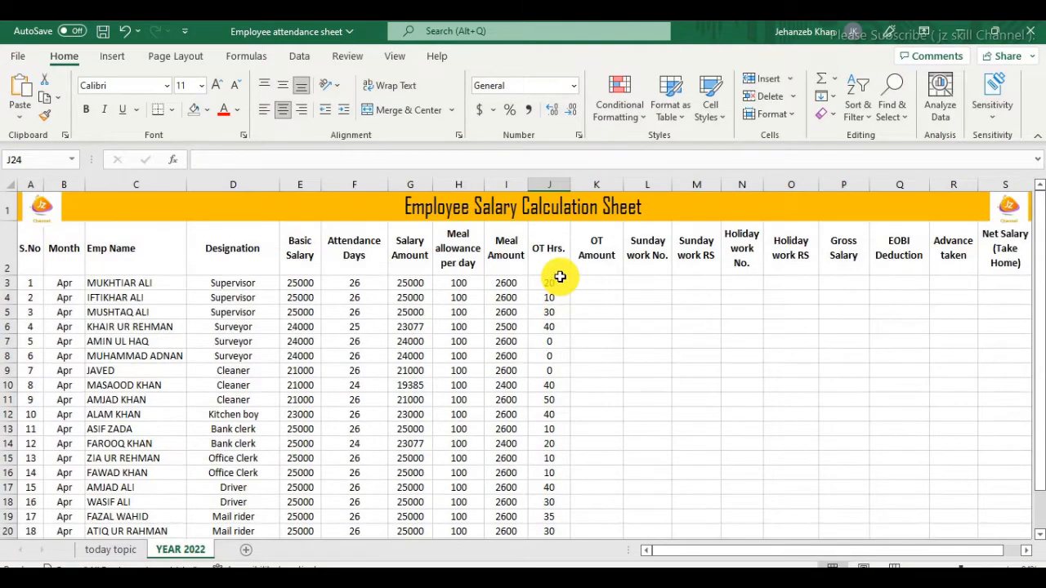
left_click_drag(552, 278, 552, 532)
left_click(550, 251)
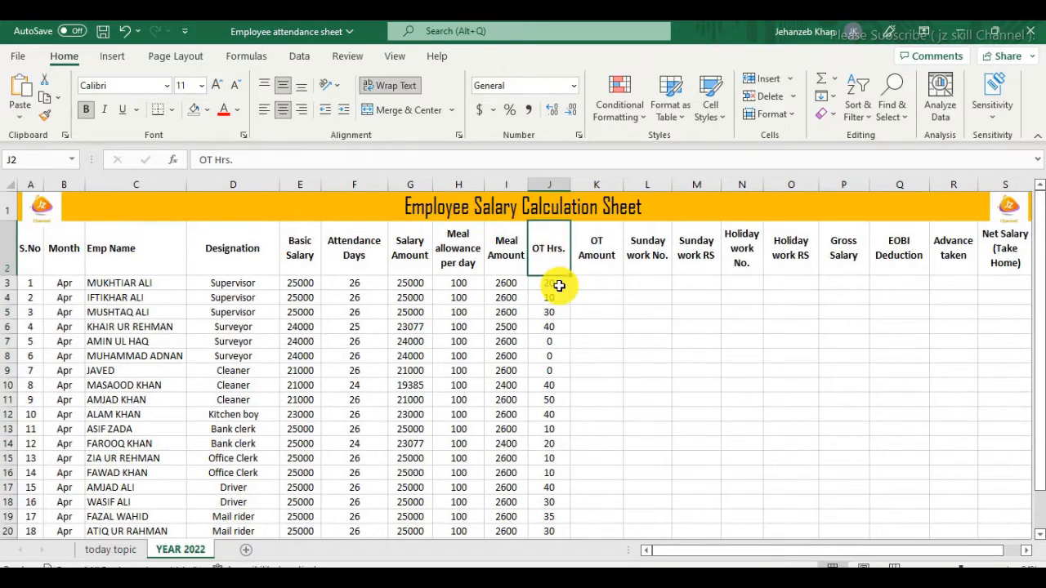
Start the first employee's OT Amount in K3 by dividing the Basic Salary by 26 days, =E3/26
left_click(597, 282)
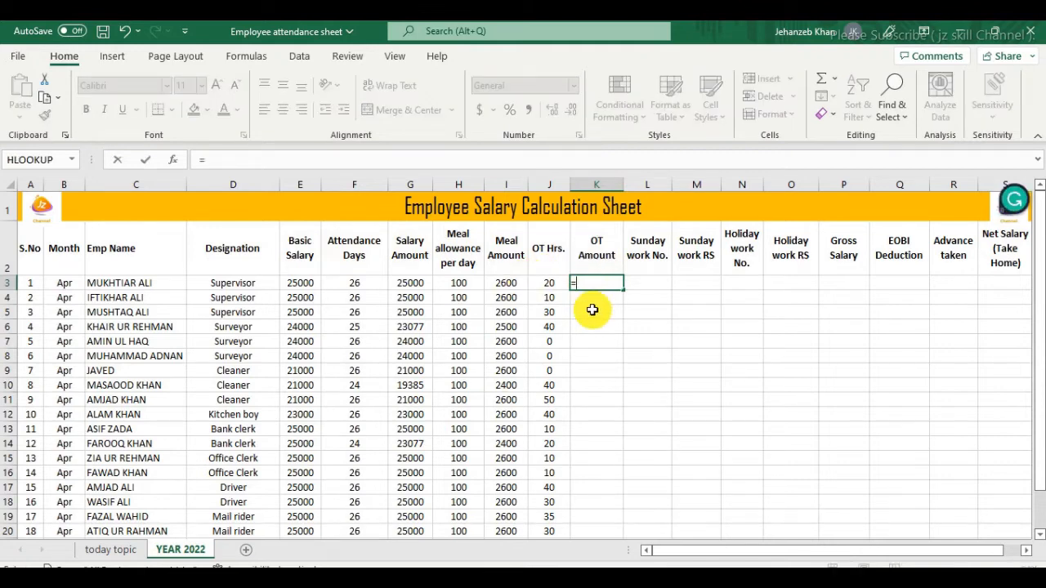
key("Left")
key("Left")
key("Left")
key("Left")
key("Left")
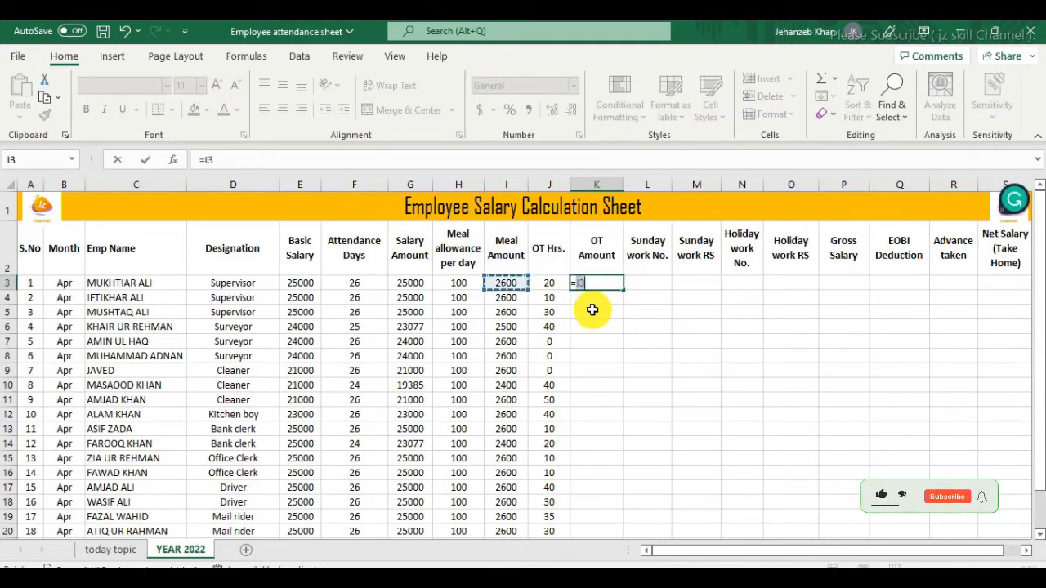
key("Left")
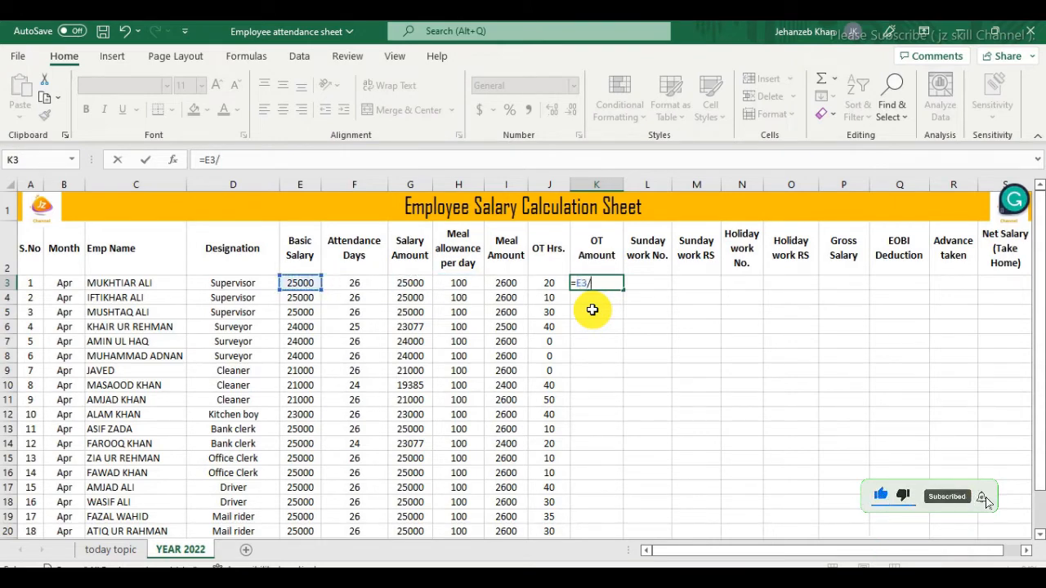
type("26")
key("ctrl+Return")
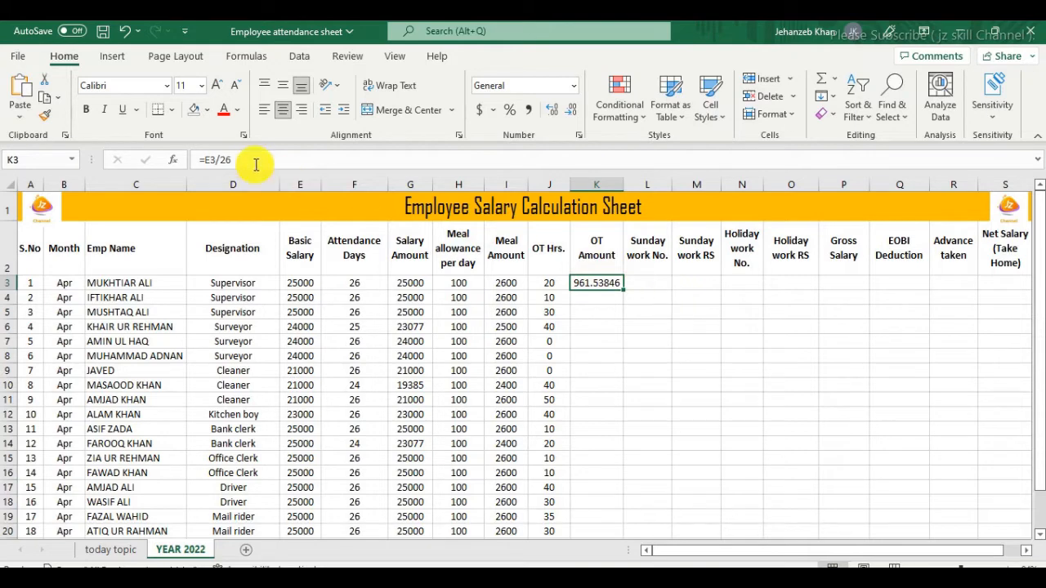
Extend the OT Amount formula in K3 to an hourly rate by also dividing by 8, =E3/26/8
left_click(227, 161)
double_click(222, 161)
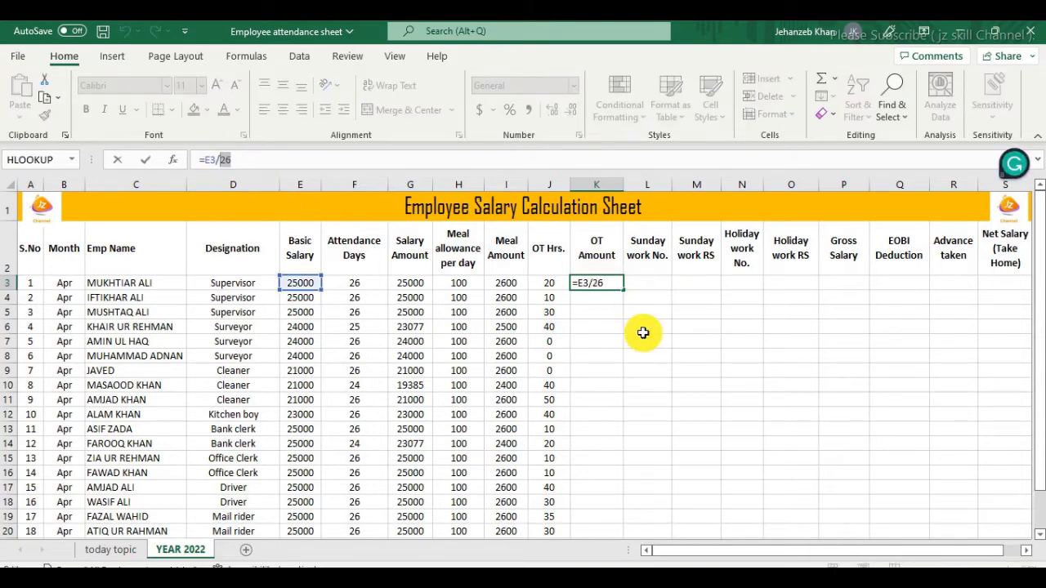
key("ctrl+Return")
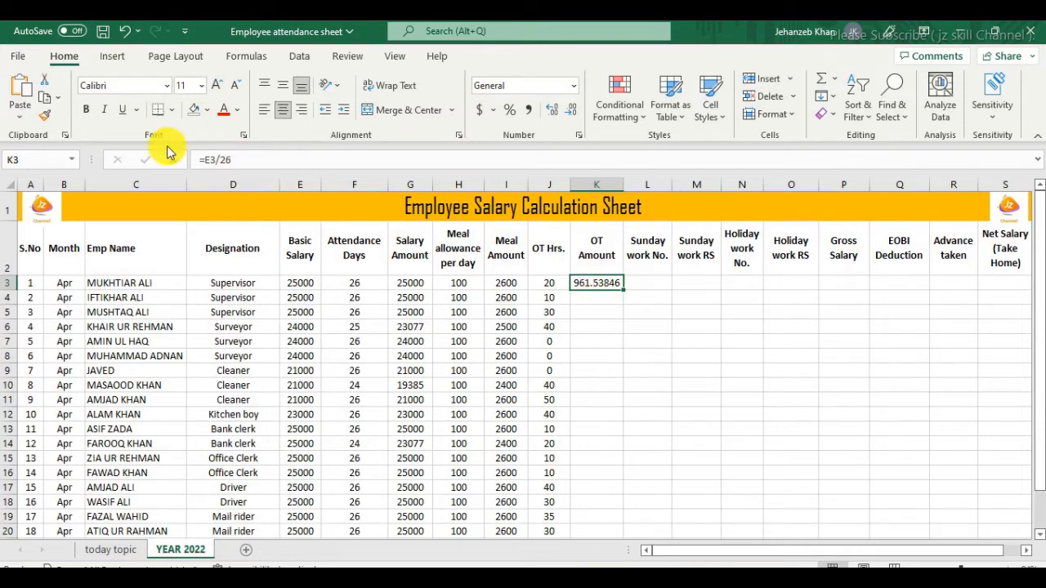
left_click(239, 158)
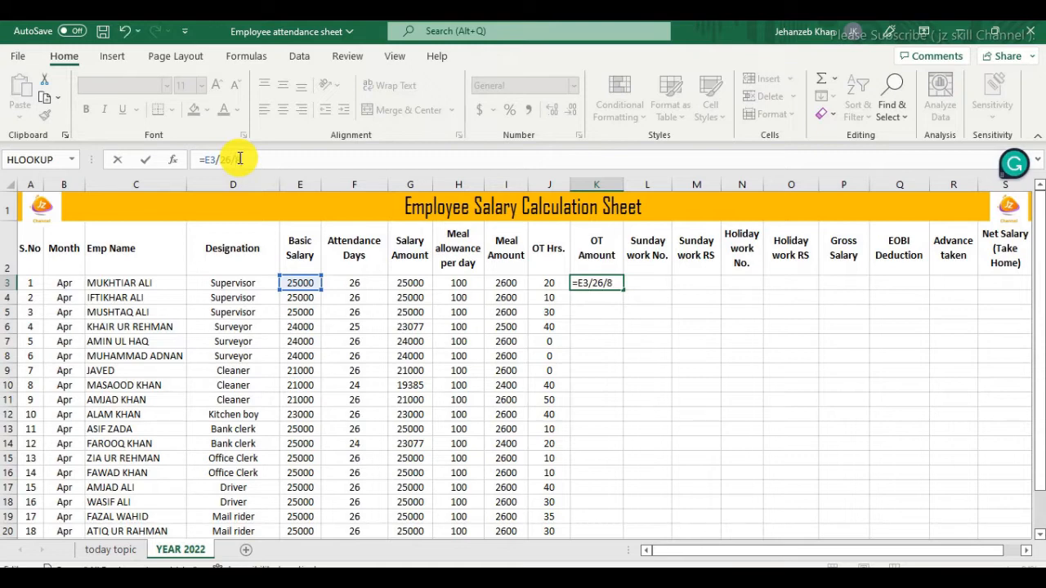
key("Return")
left_click(596, 284)
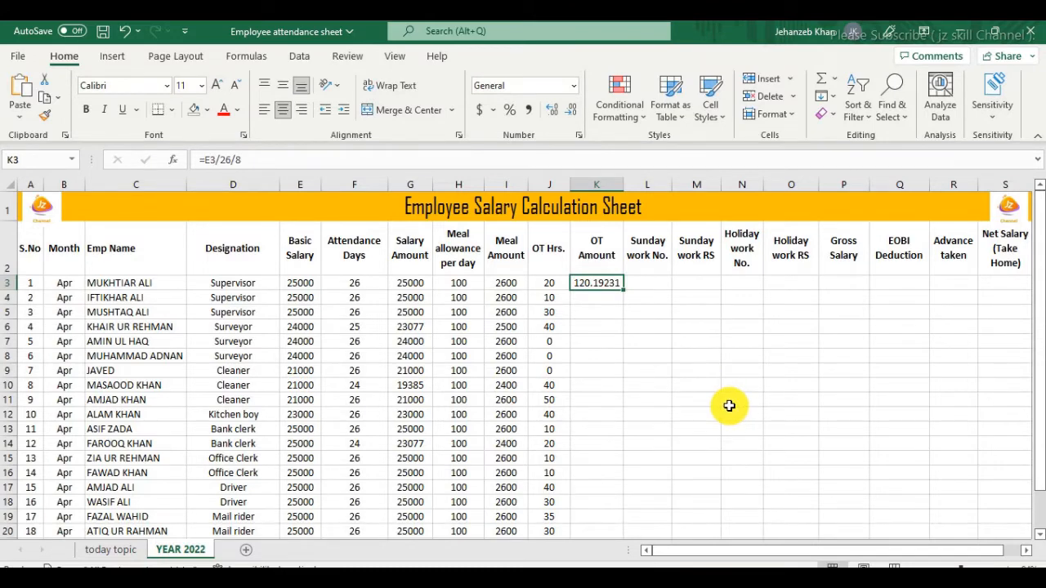
Double the first employee's hourly overtime rate in K3 by extending the formula to =E3/26/8*2
left_click(252, 159)
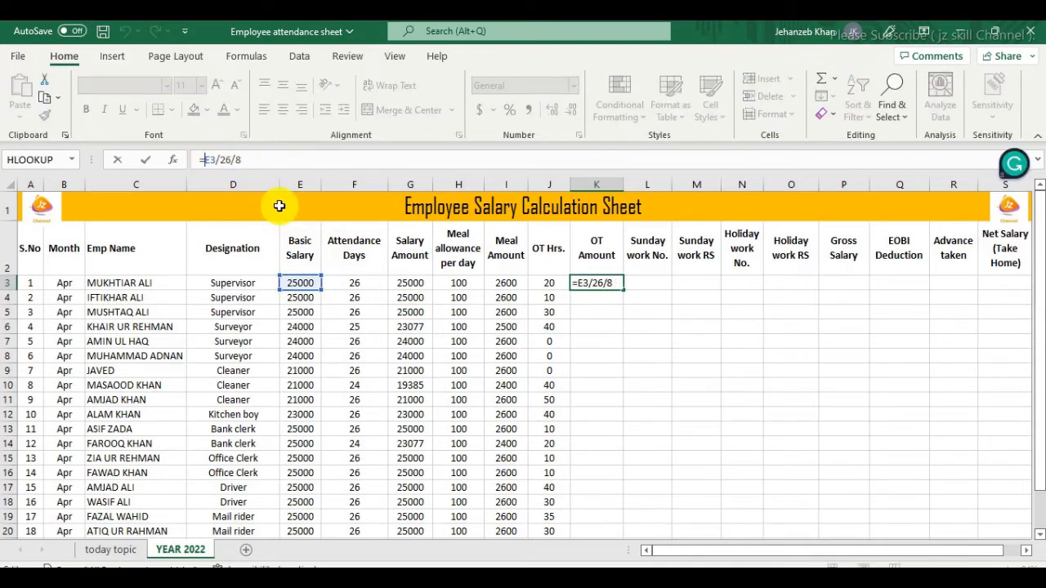
left_click(316, 159)
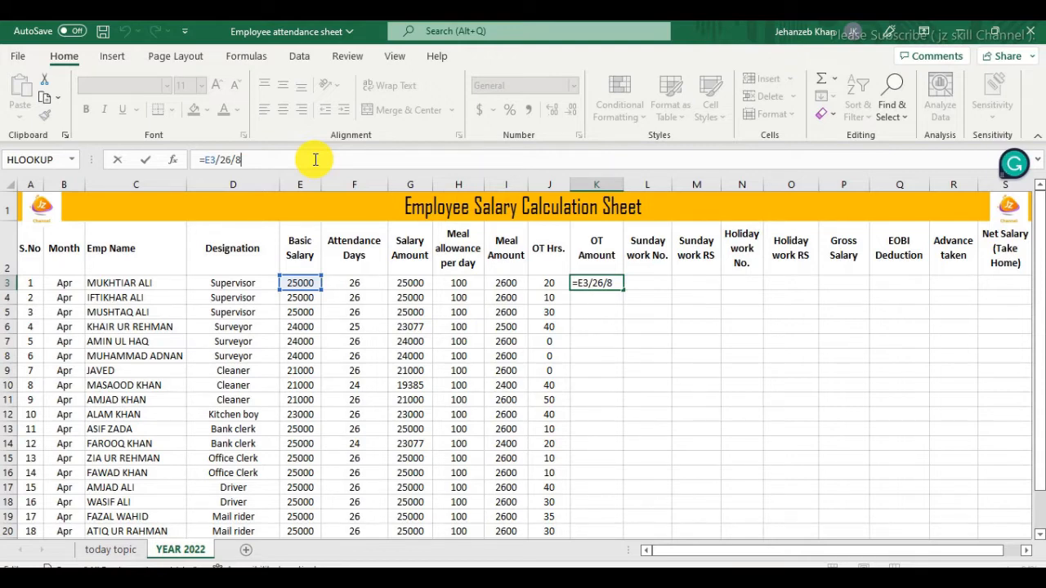
key("Return")
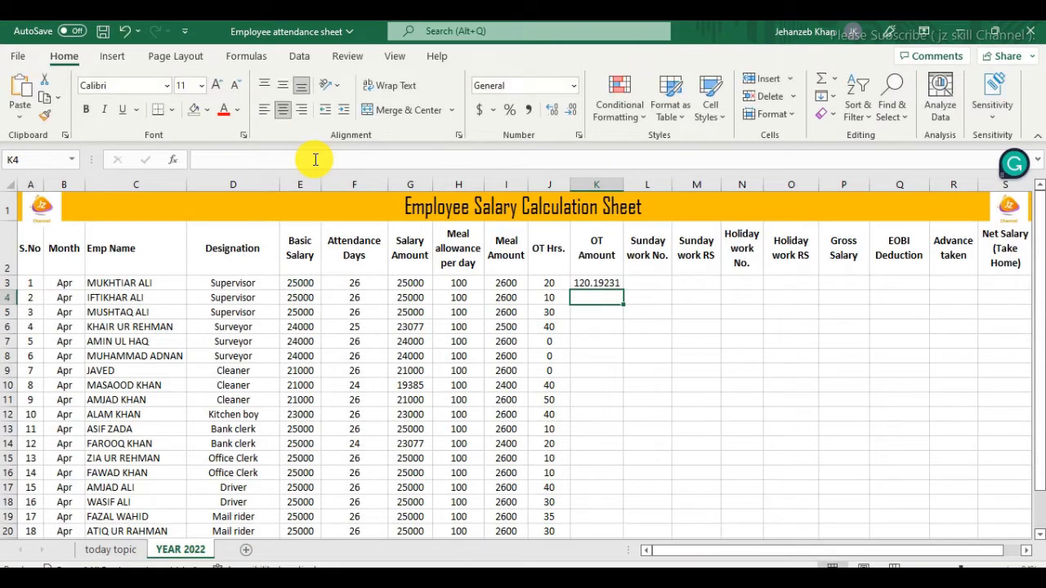
left_click(603, 284)
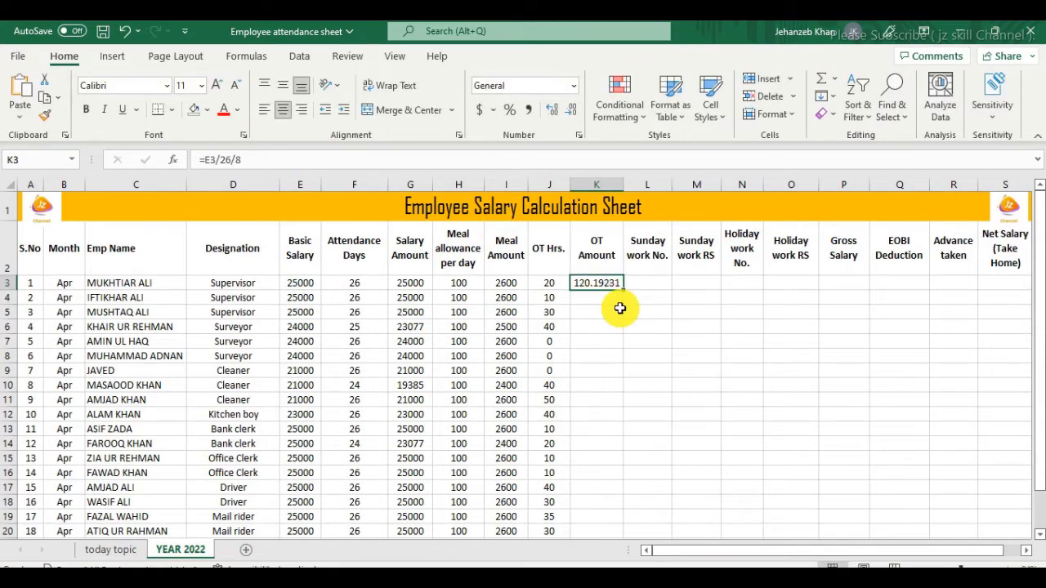
left_click(289, 159)
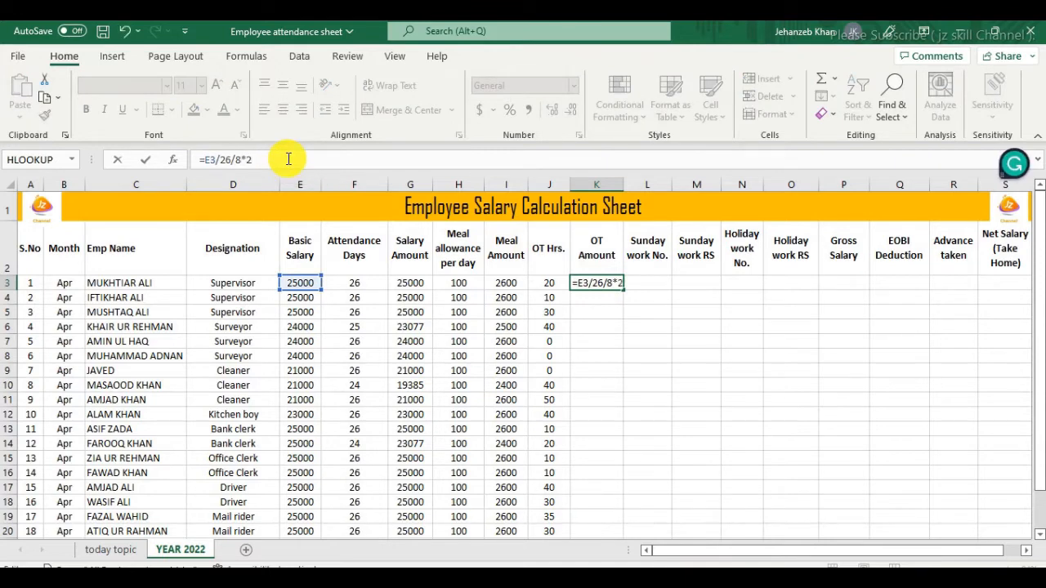
key("ctrl+Return")
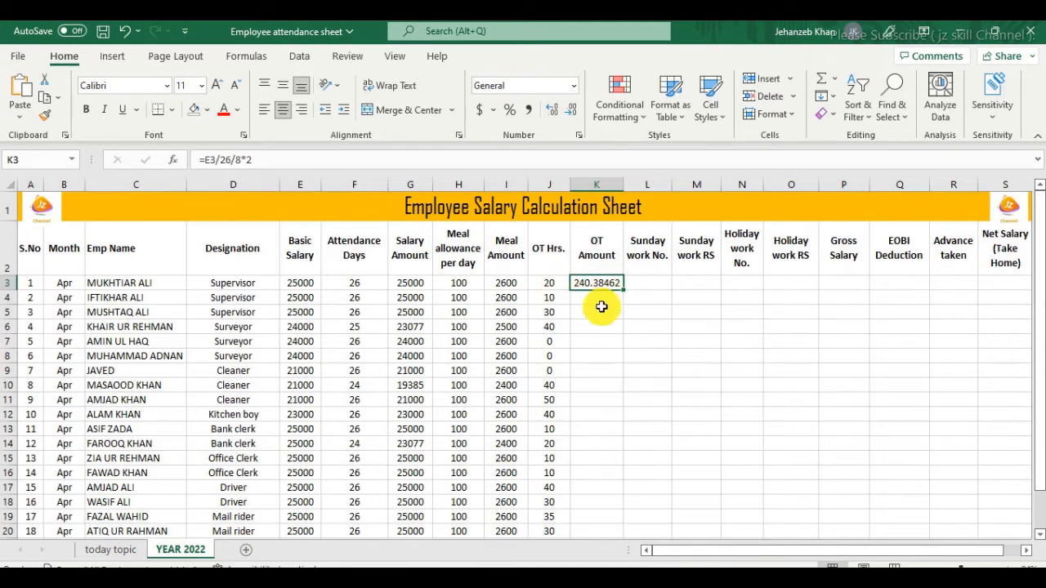
Enclose the overtime rate in K3 in parentheses and multiply it by the OT Hrs. cell, giving =(E3/26/8*2)*J3
left_click(206, 160)
type("(")
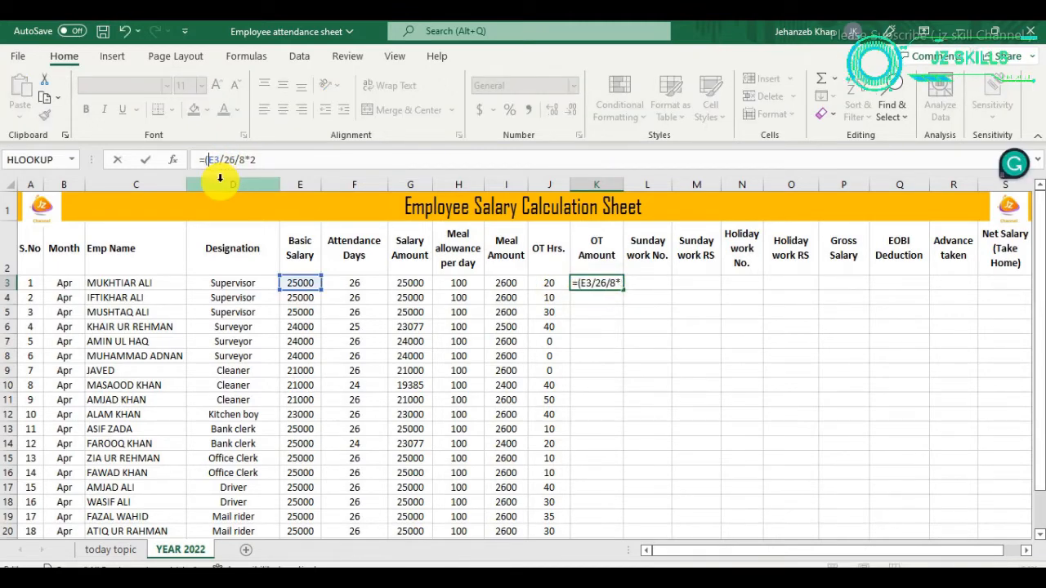
left_click(270, 160)
type(")")
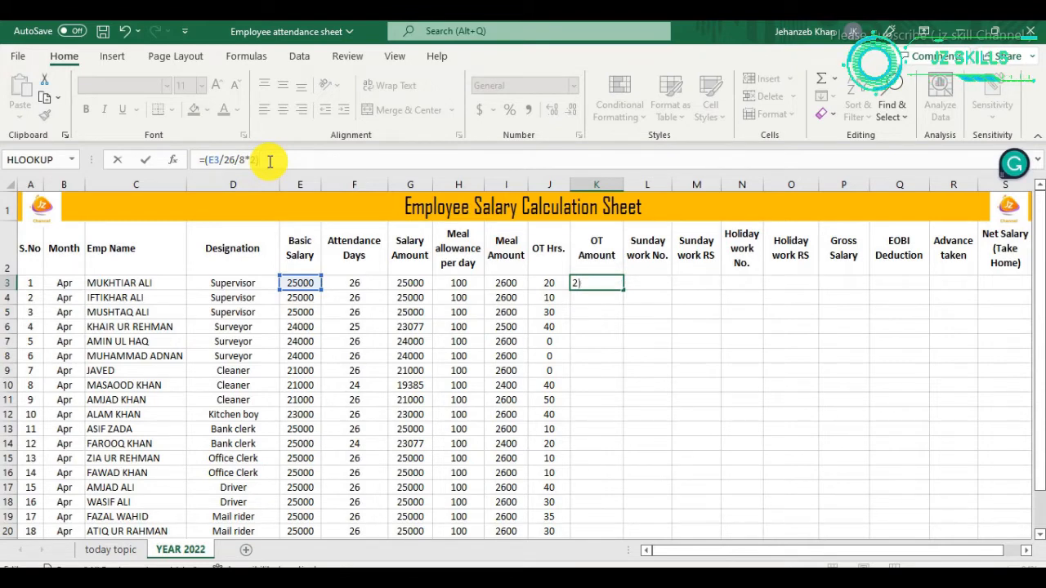
key("ctrl+Return")
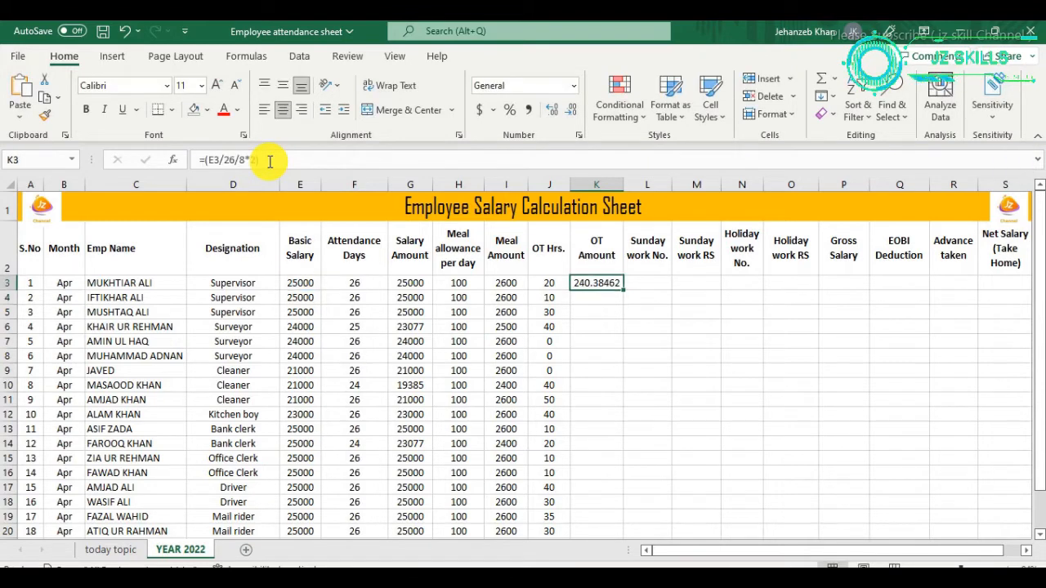
left_click(284, 161)
type("*")
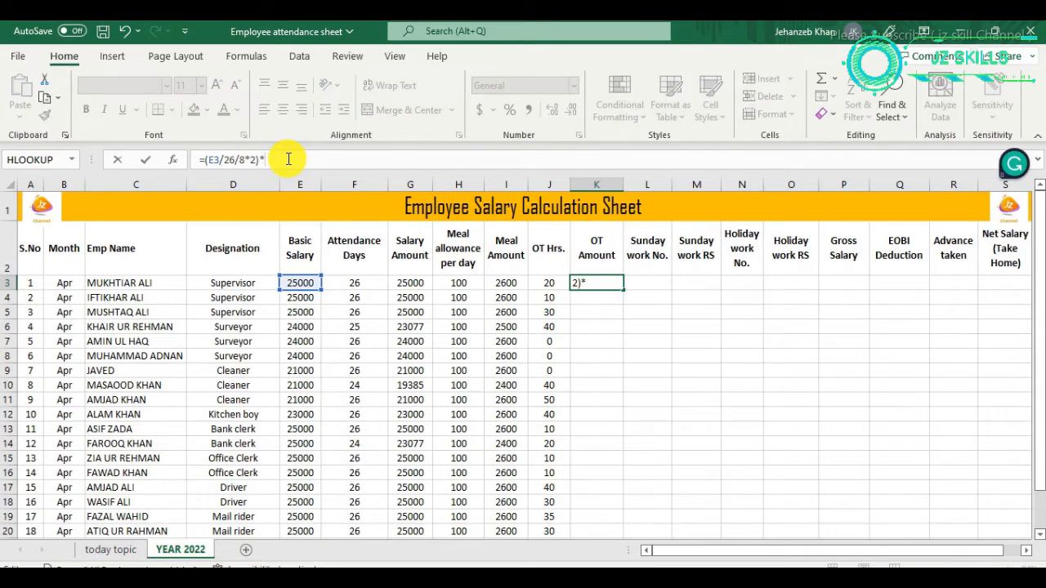
left_click(545, 284)
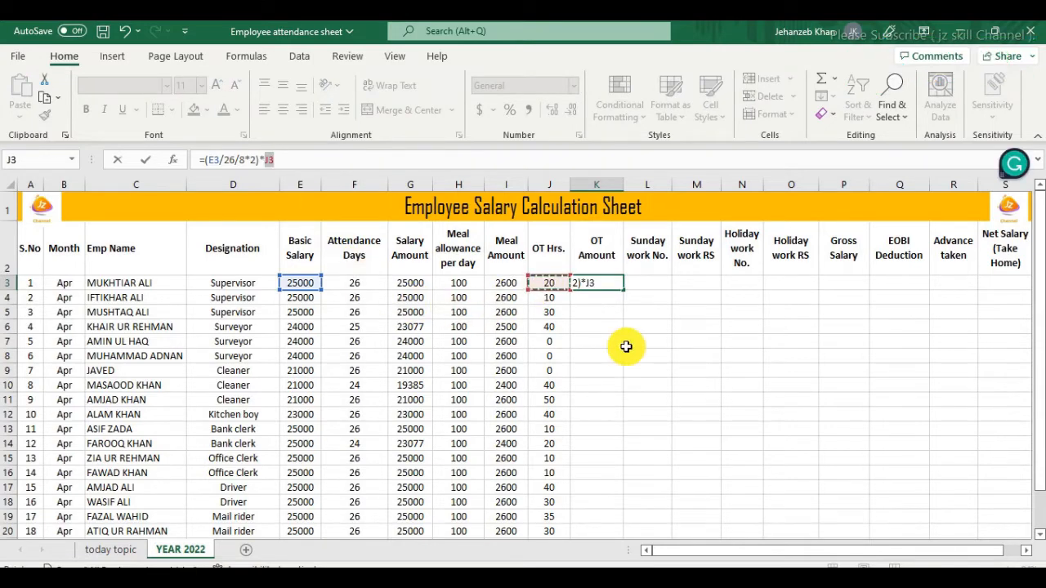
key("ctrl+Return")
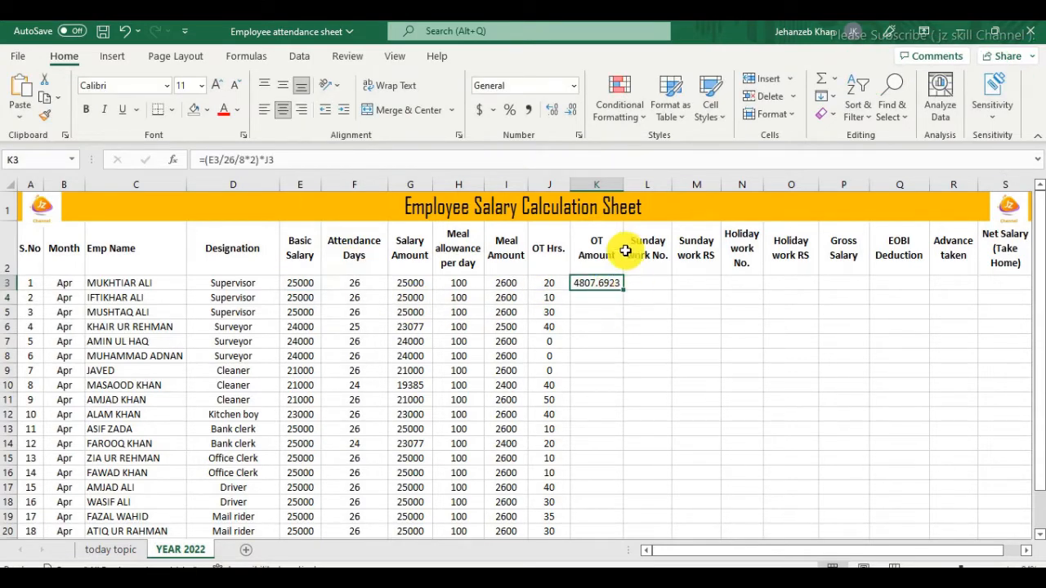
Format the OT Amount in K3 without decimals and fill its formula down to all employees through row 23
left_click(572, 109)
left_click(572, 110)
left_click(572, 110)
left_click(573, 110)
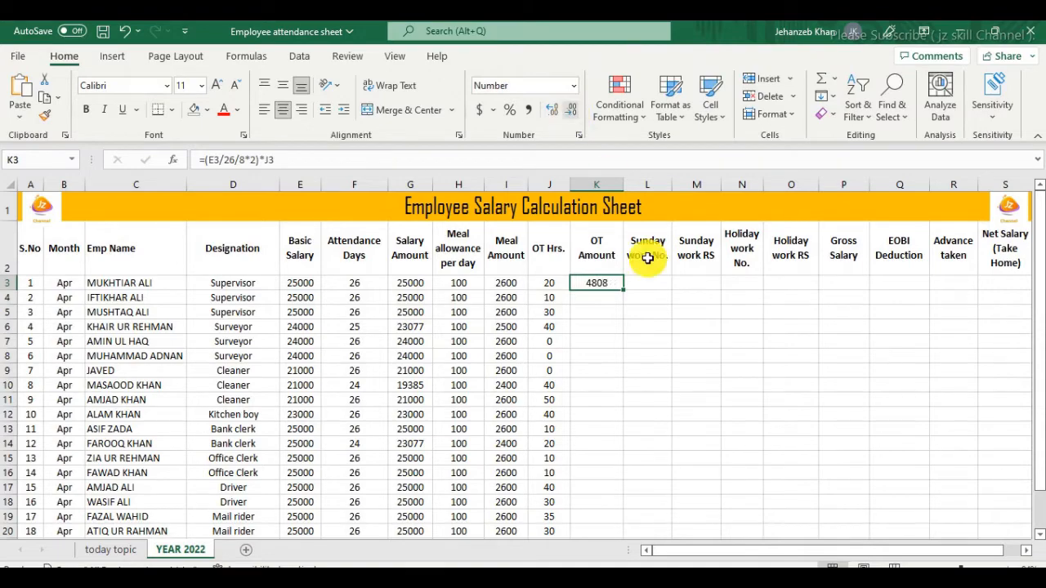
double_click(624, 291)
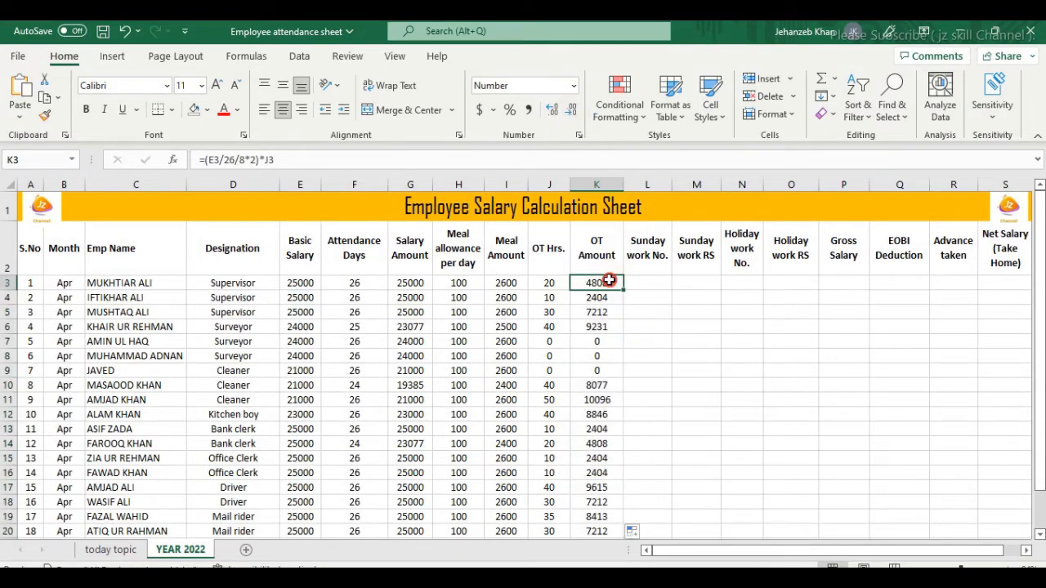
scroll(619, 438, "down", 4)
scroll(595, 367, "up", 3)
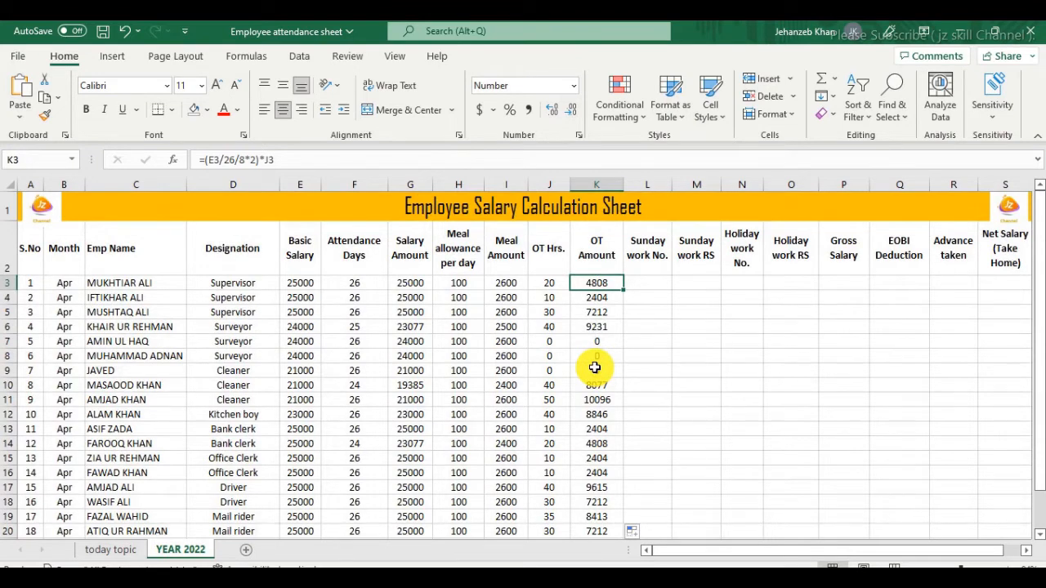
left_click(654, 282)
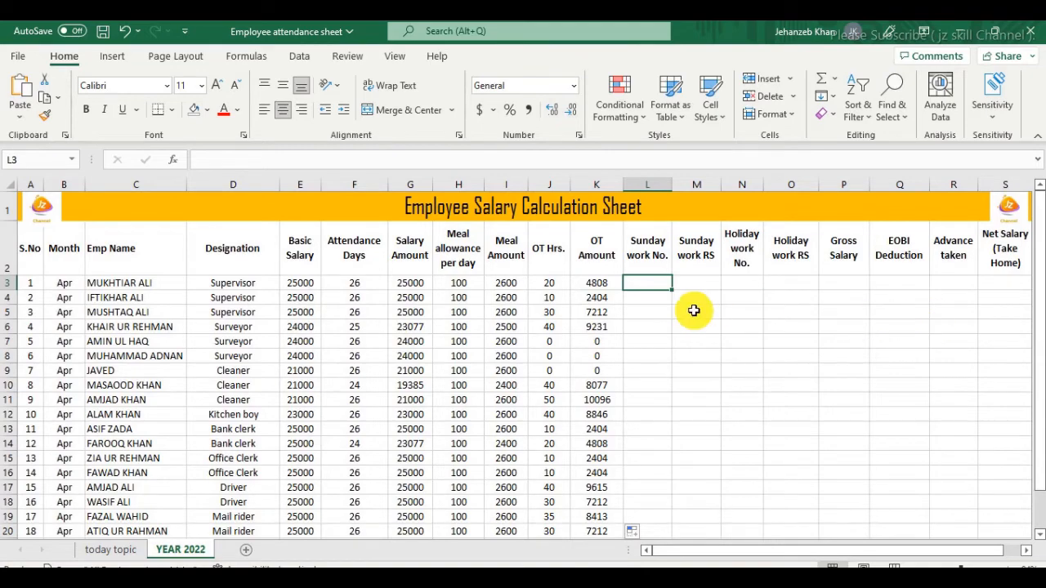
scroll(692, 311, "down", 1)
scroll(677, 314, "up", 1)
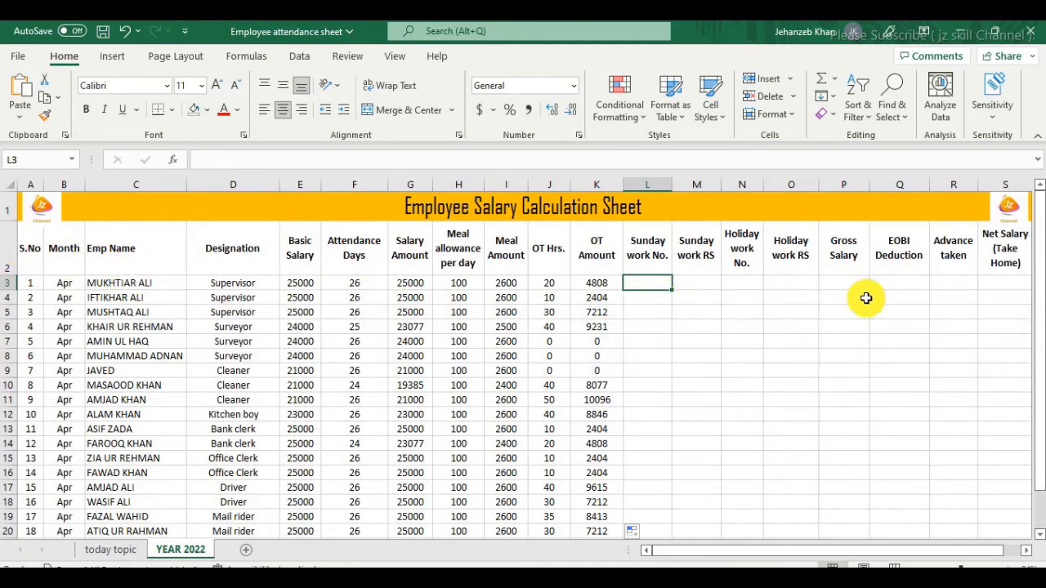
Convert the salary data in A2:S23 into a table with headers and dismiss the data analysis suggestion
left_click_drag(19, 253, 727, 245)
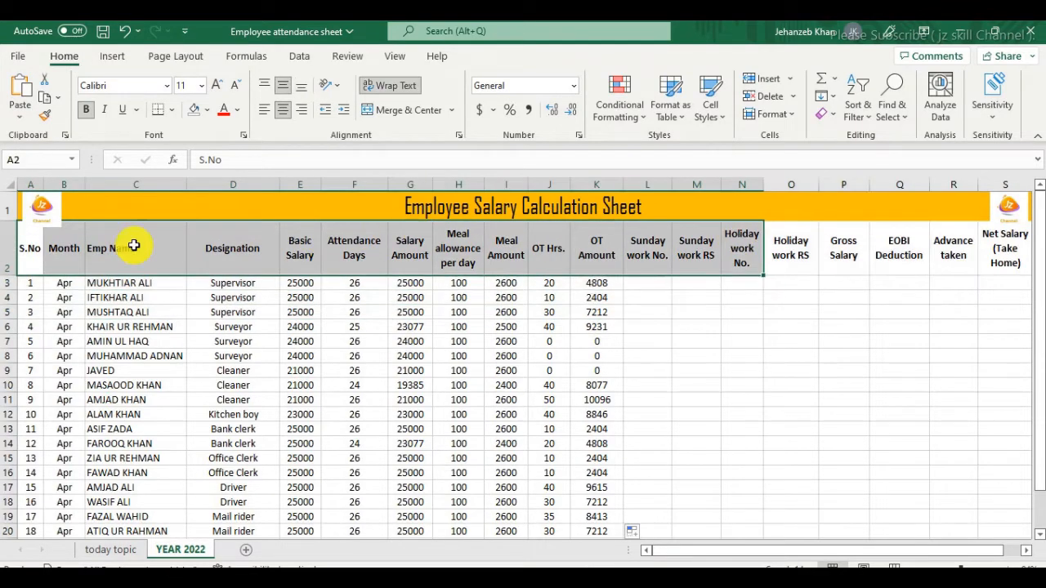
left_click_drag(23, 245, 992, 491)
scroll(906, 413, "up", 1)
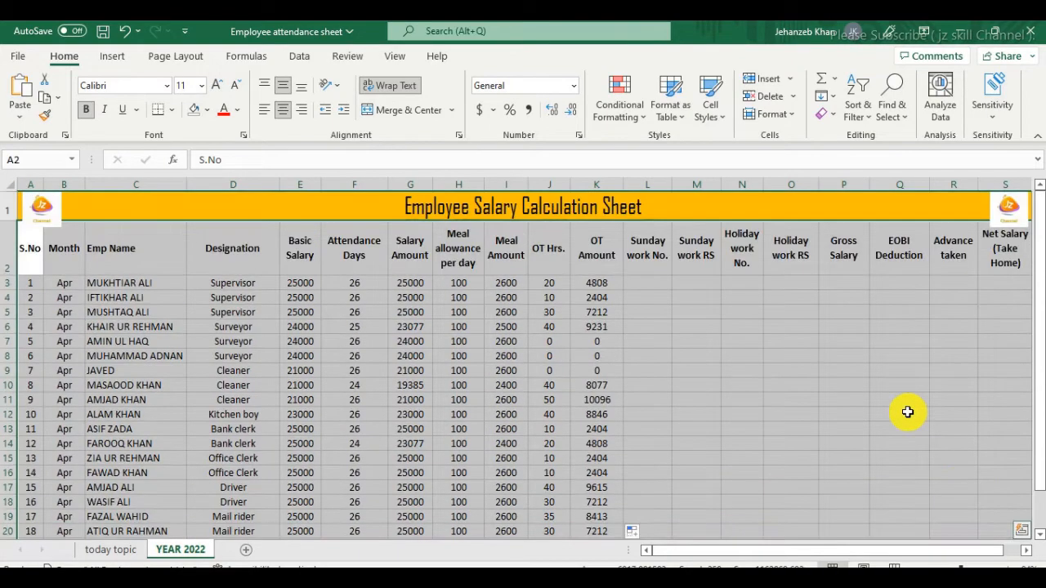
scroll(907, 412, "down", 2)
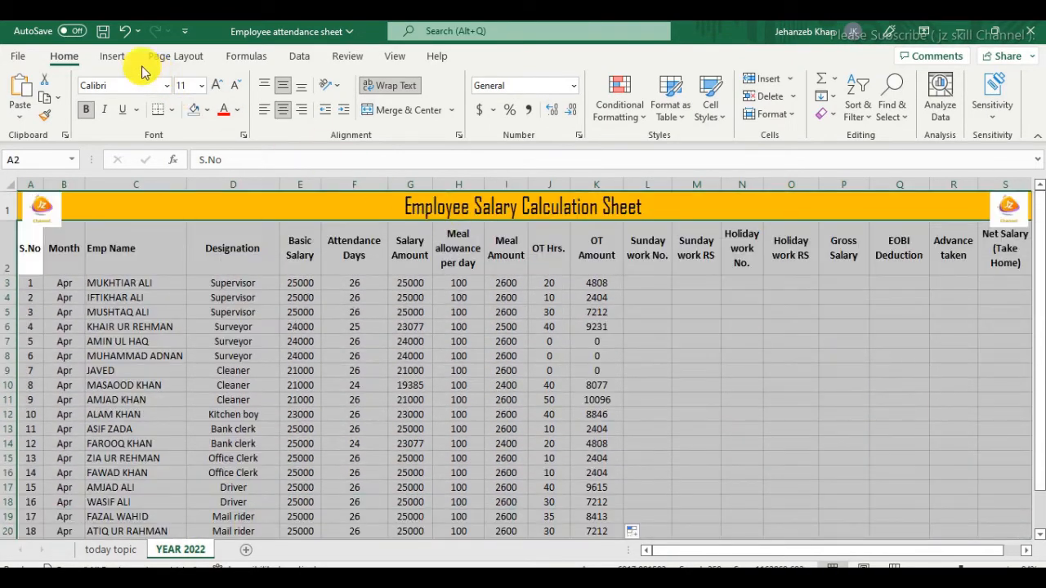
left_click(115, 57)
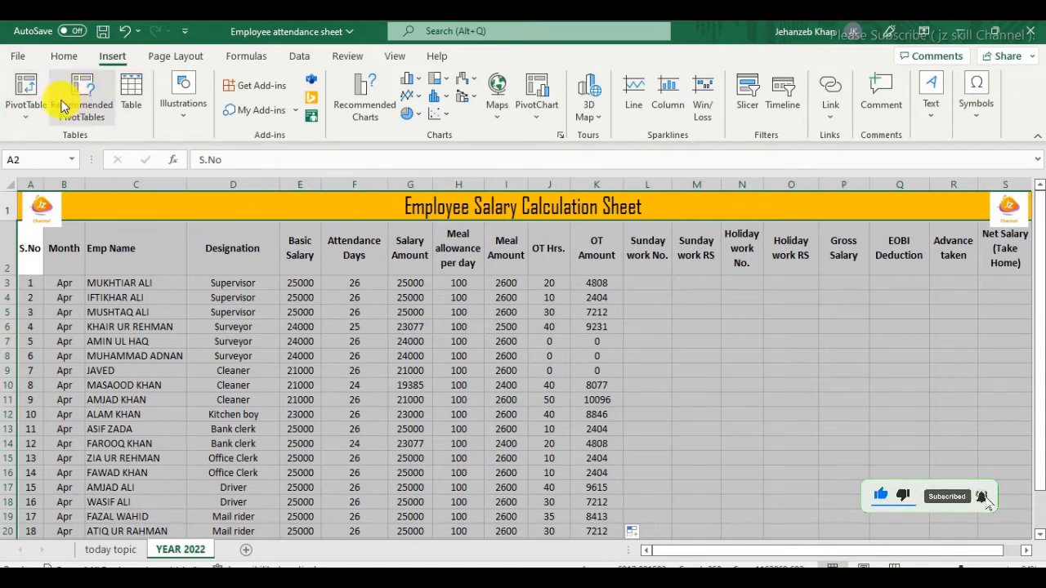
left_click(137, 99)
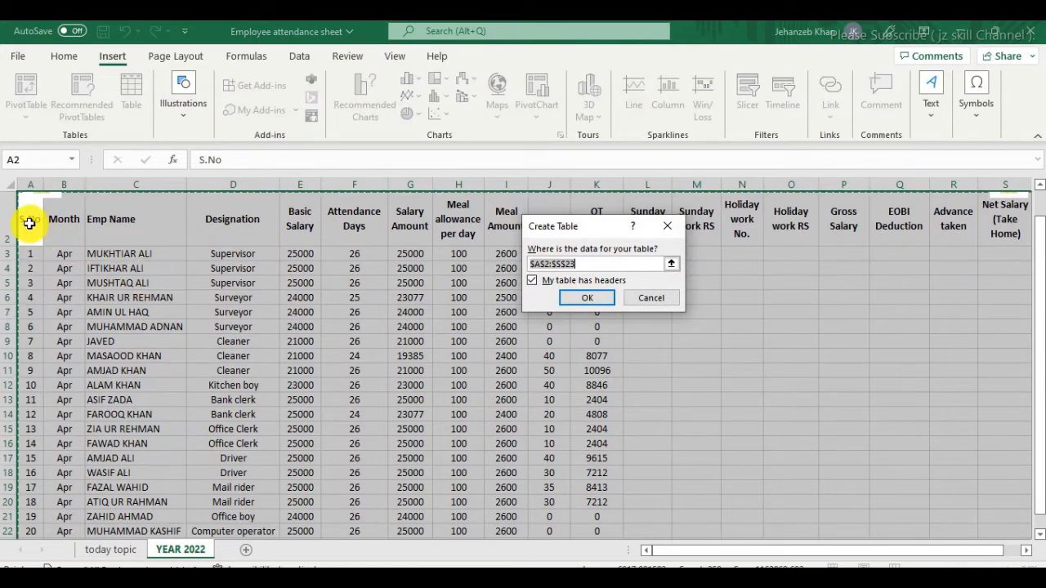
left_click(1039, 537)
left_click_drag(1034, 490, 1038, 306)
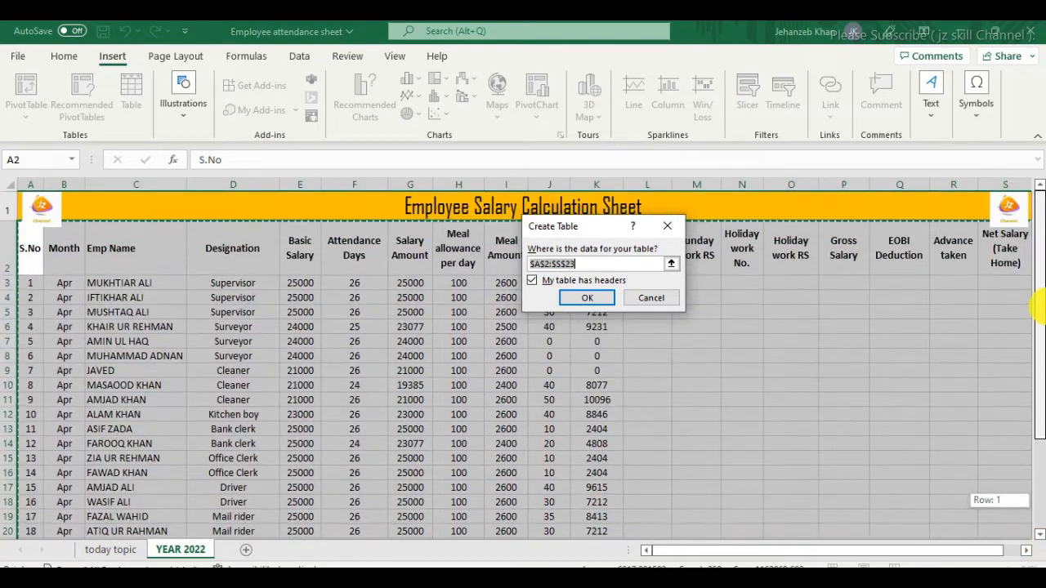
left_click(587, 299)
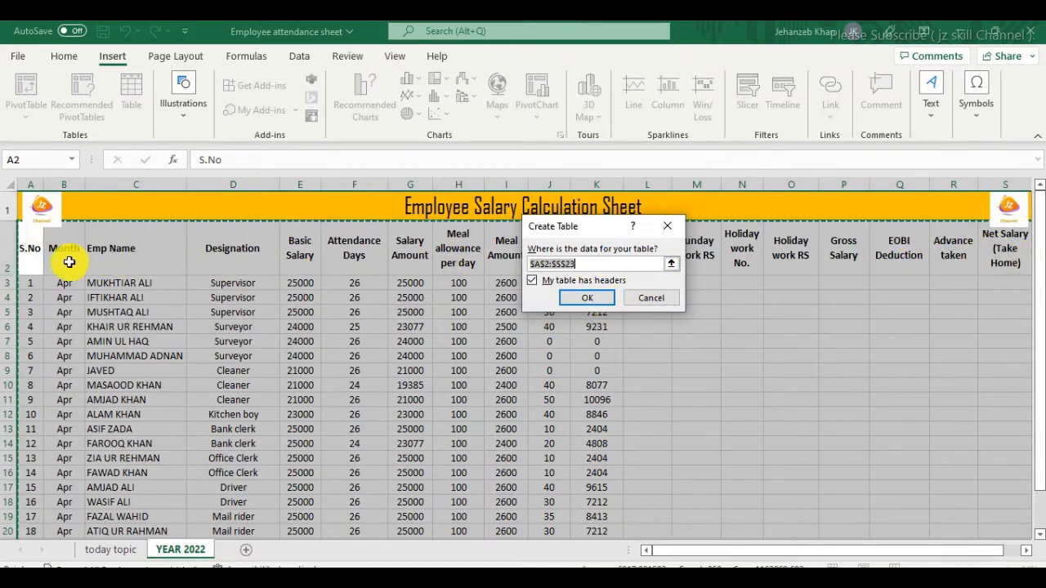
left_click(602, 297)
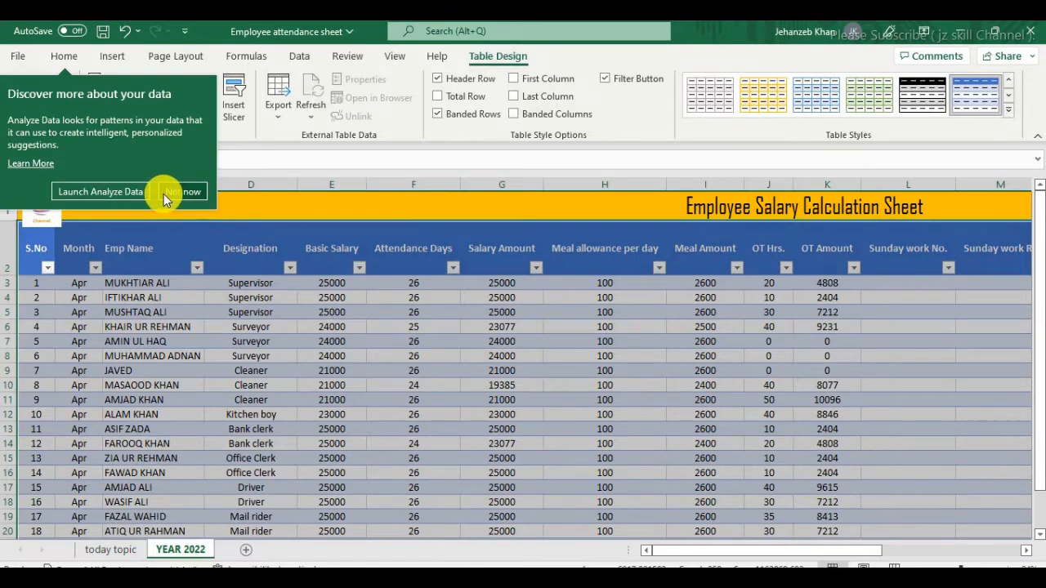
left_click(186, 191)
Examine the new table's headers and rows, checking the Salary Amount, Meal Amount and OT Amount formulas of several employees
left_click(139, 253)
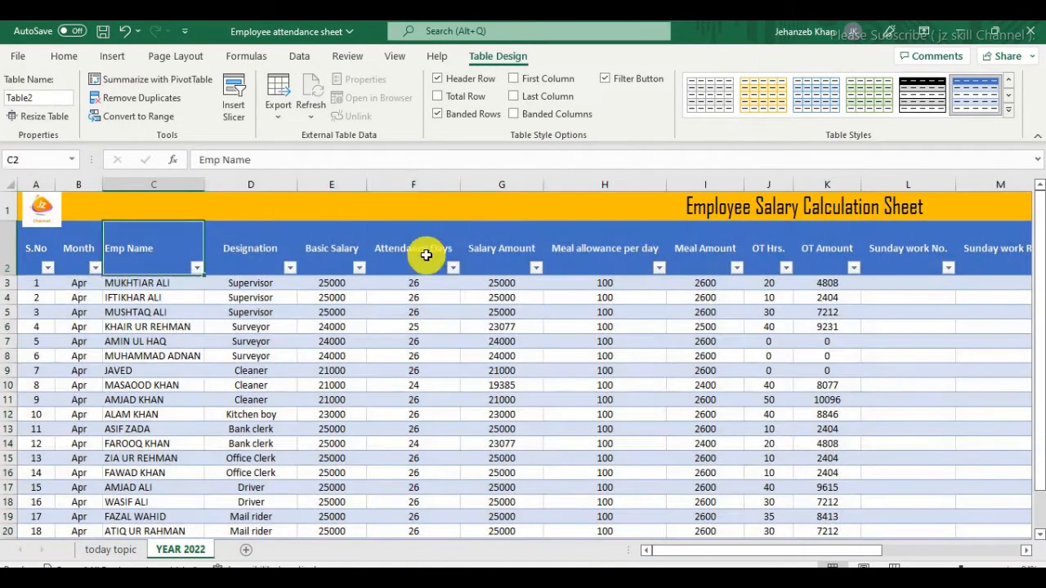
left_click(426, 255)
left_click(694, 252)
left_click(768, 327)
scroll(377, 409, "down", 2)
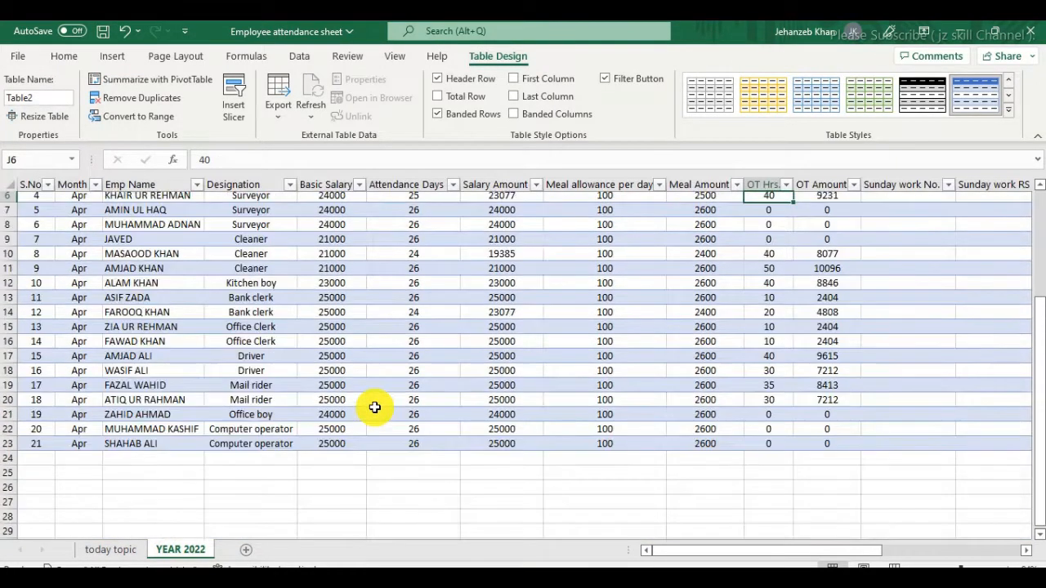
scroll(375, 407, "up", 3)
left_click(827, 315)
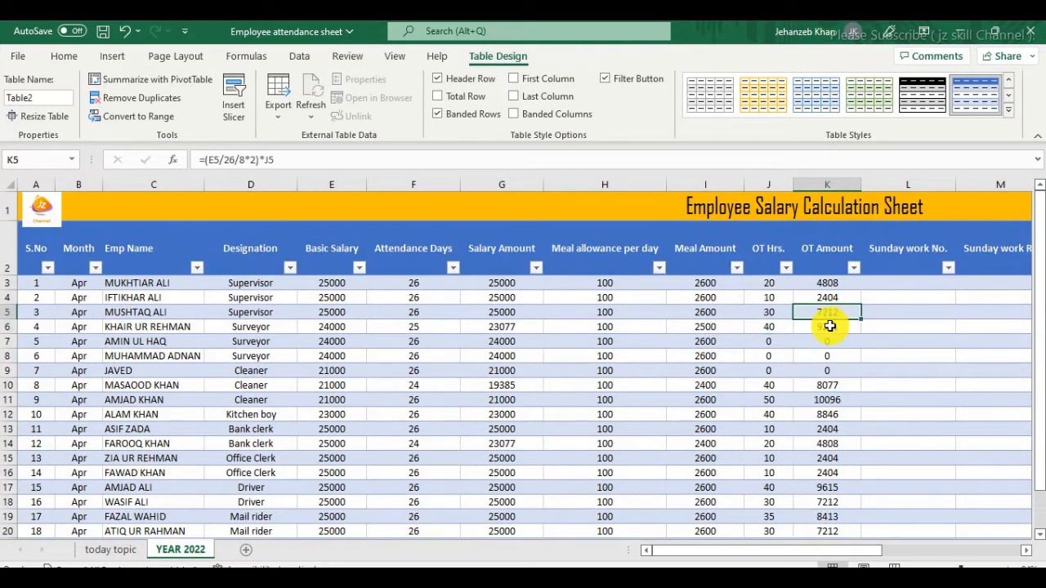
left_click(719, 327)
left_click(635, 330)
left_click(711, 328)
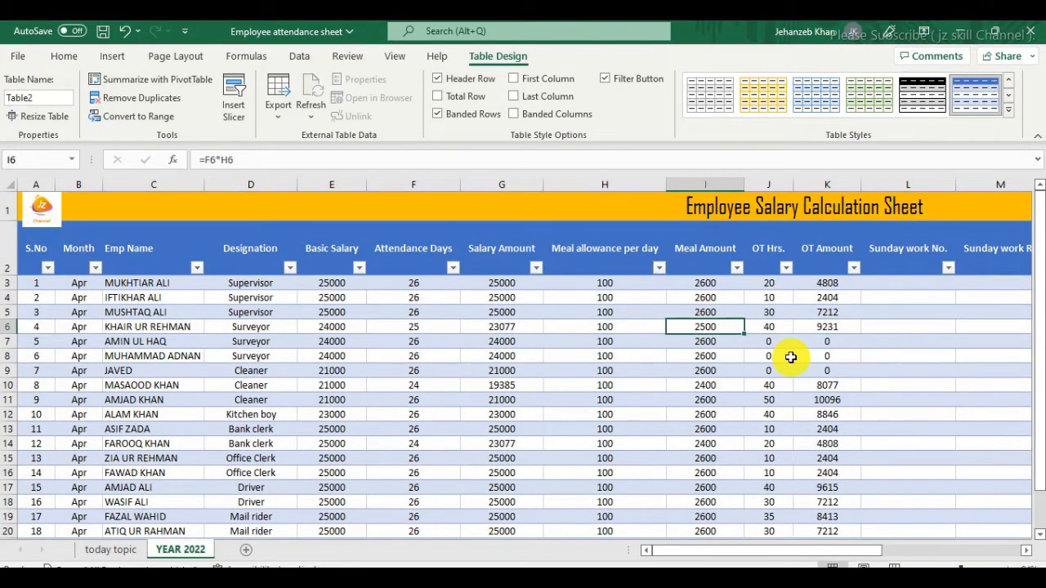
left_click(838, 330)
left_click(829, 297)
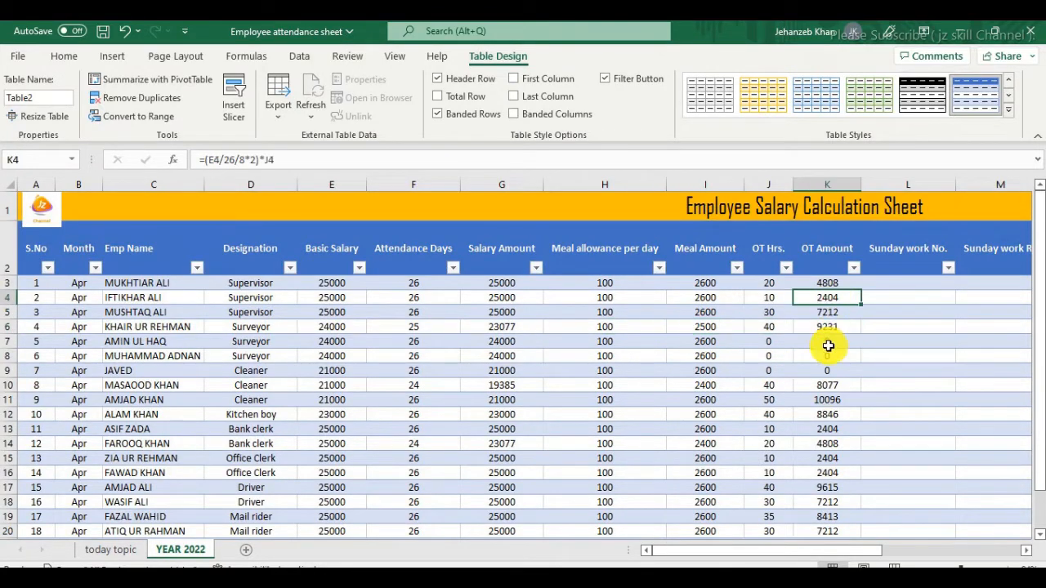
left_click(829, 342)
left_click(659, 369)
left_click(530, 311)
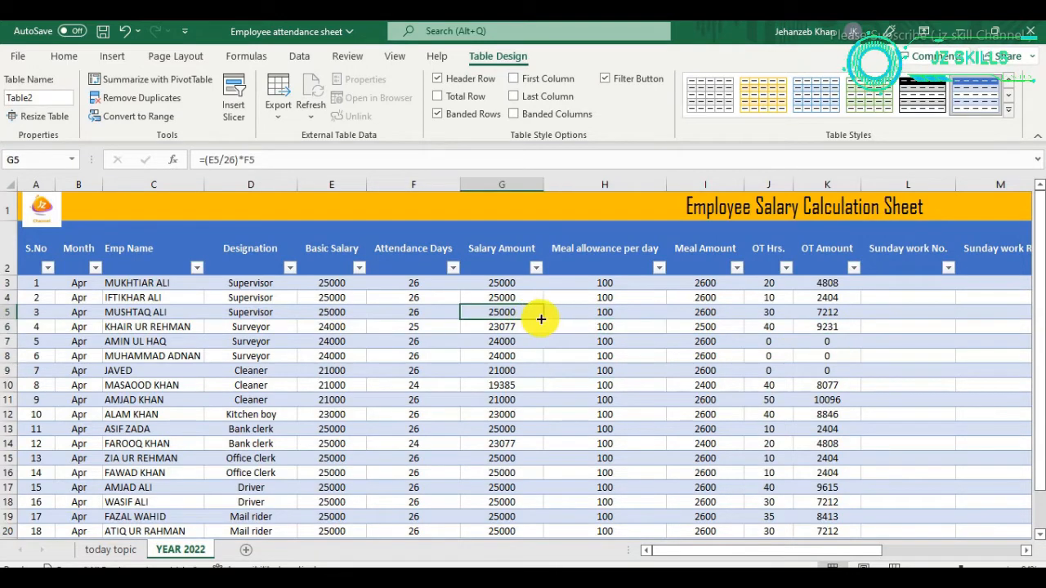
left_click(413, 315)
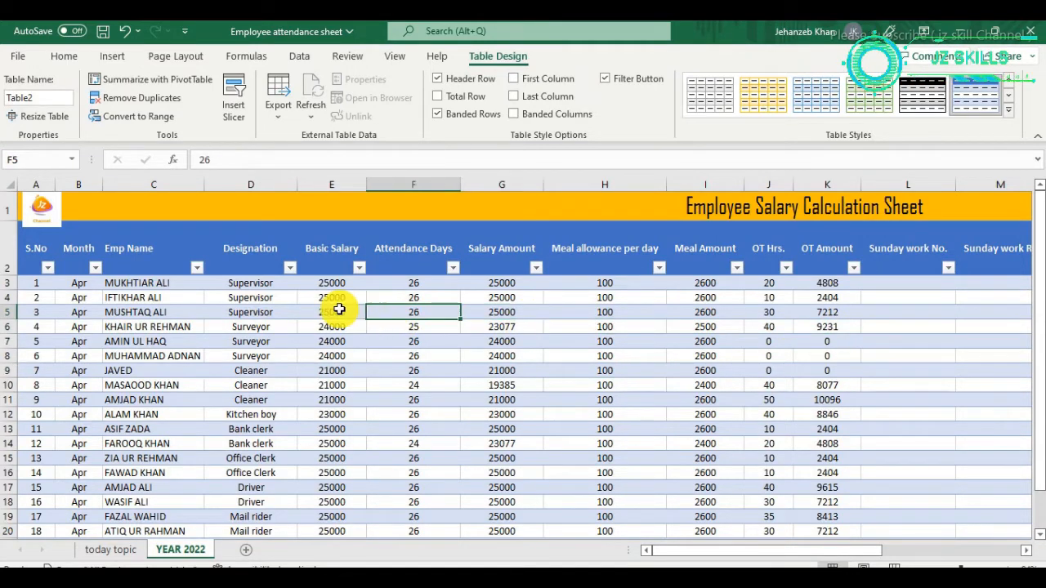
left_click(338, 308)
left_click(841, 317)
scroll(771, 362, "down", 3)
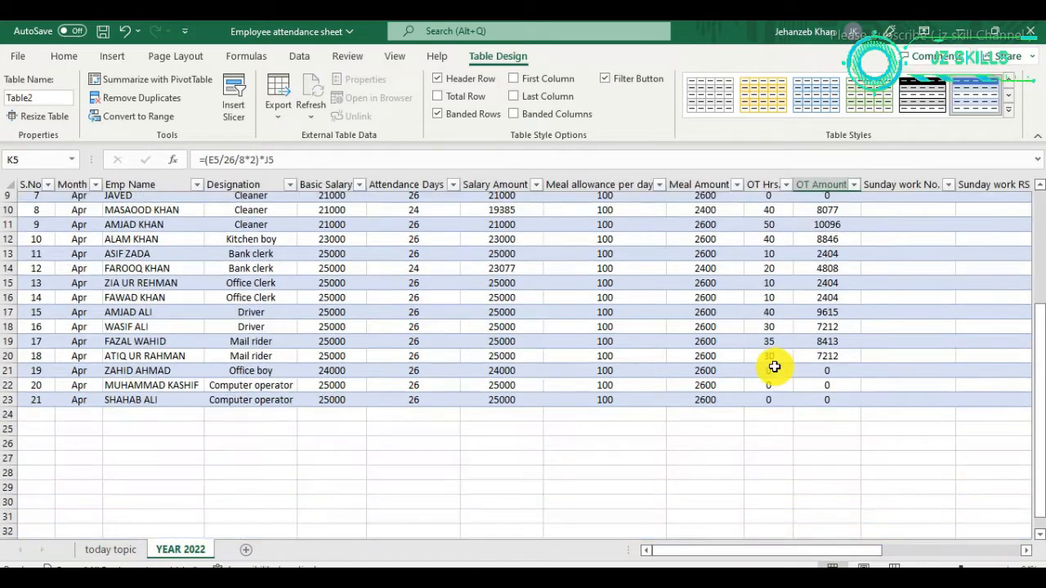
scroll(775, 367, "up", 3)
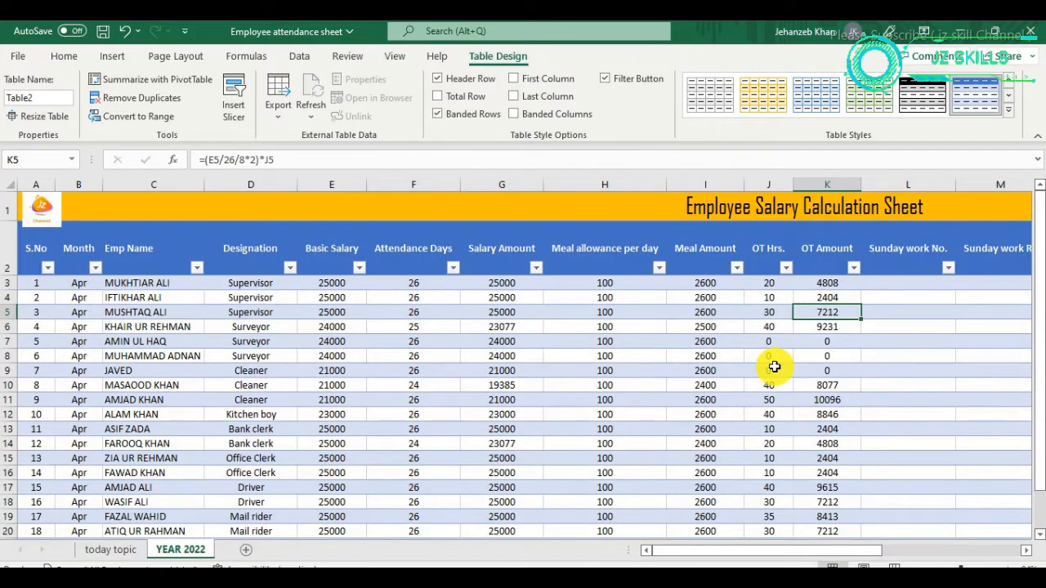
left_click(889, 335)
left_click(654, 397)
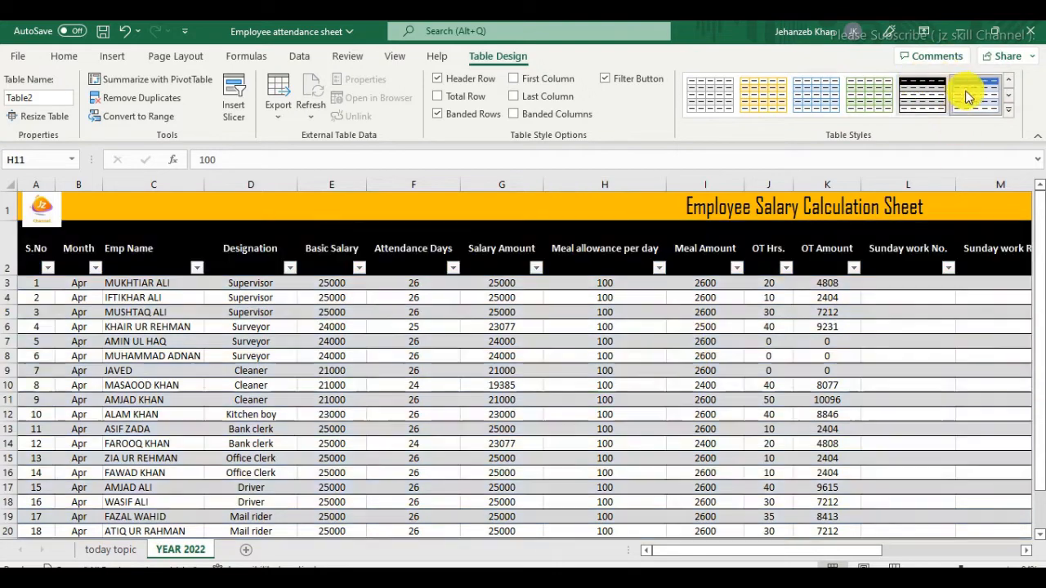
Browse the table styles and apply the medium style with a blue header row and grey banded rows to the salary table
left_click(1009, 95)
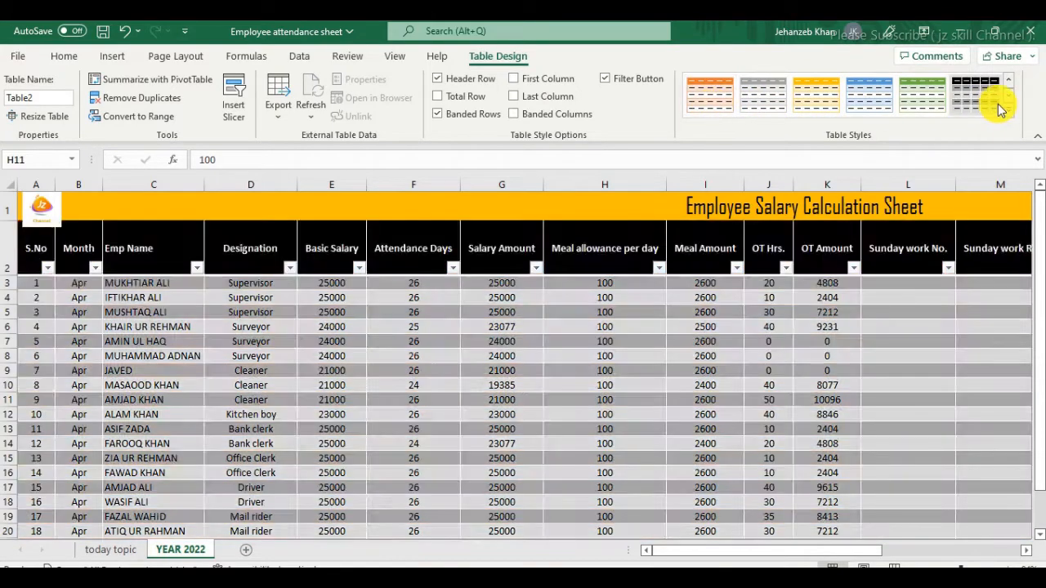
left_click(1010, 99)
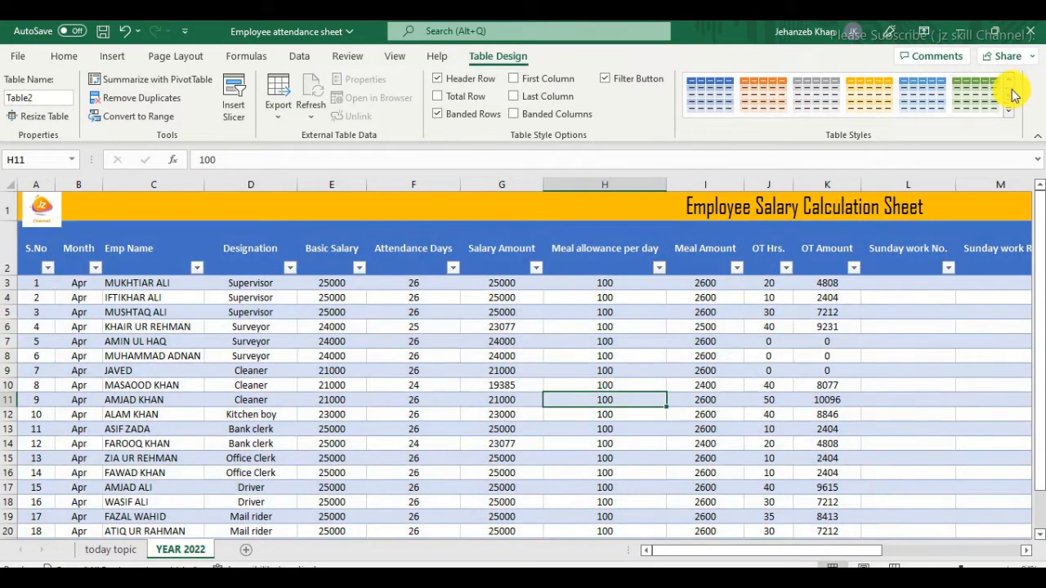
left_click(1012, 90)
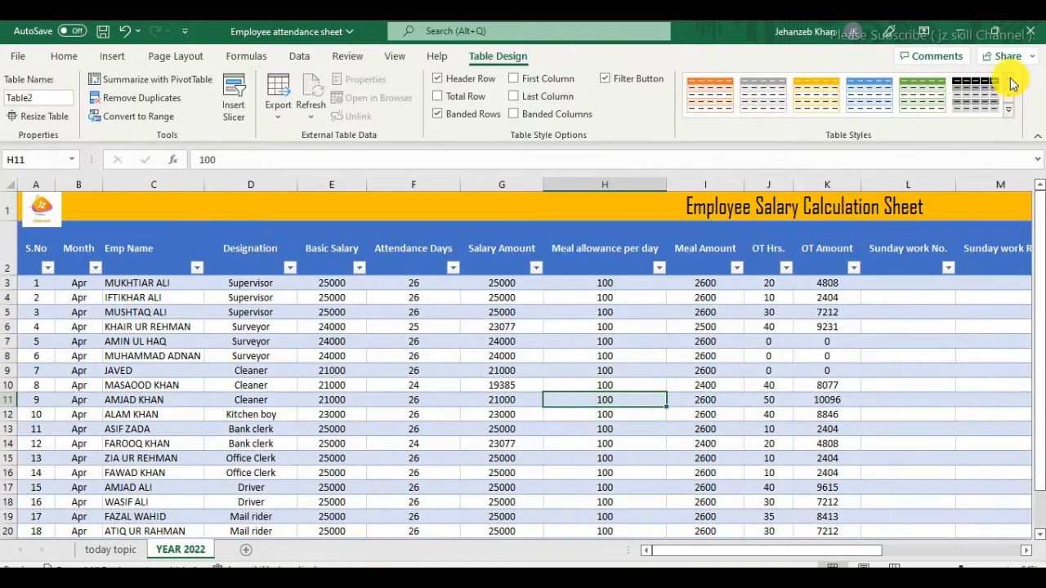
left_click(1013, 85)
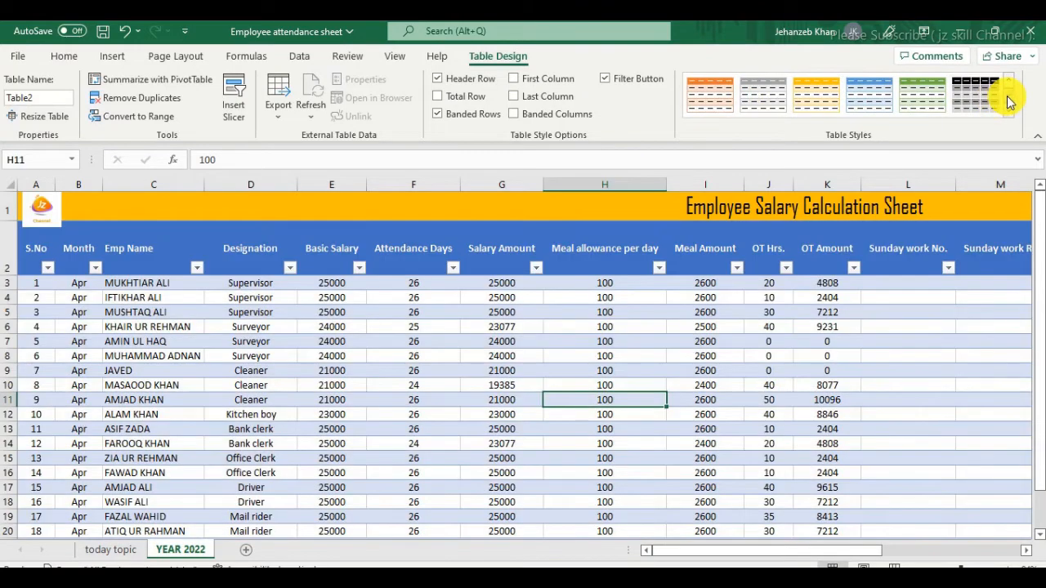
left_click(1008, 95)
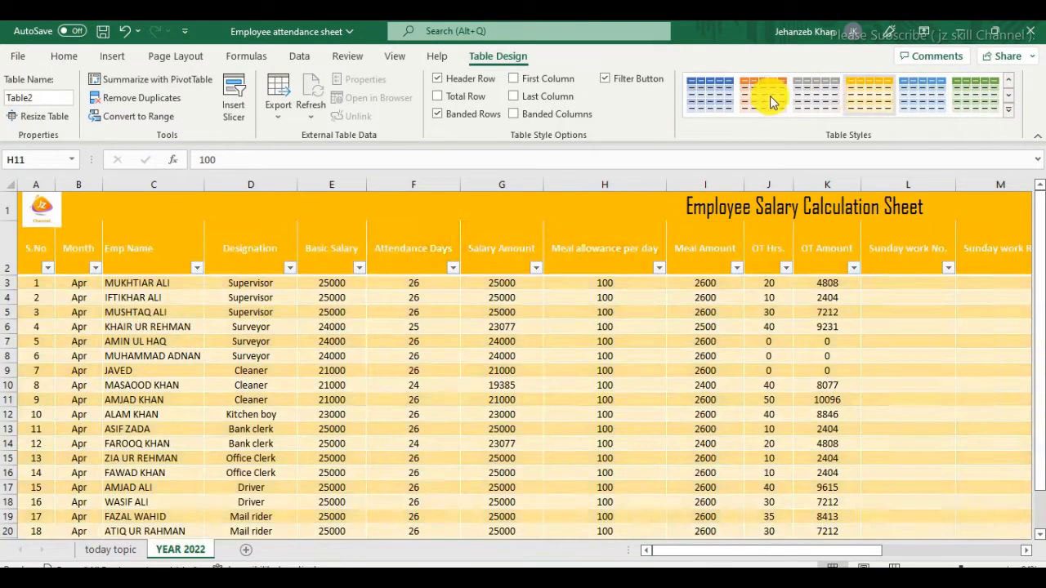
left_click(1008, 96)
left_click(1009, 98)
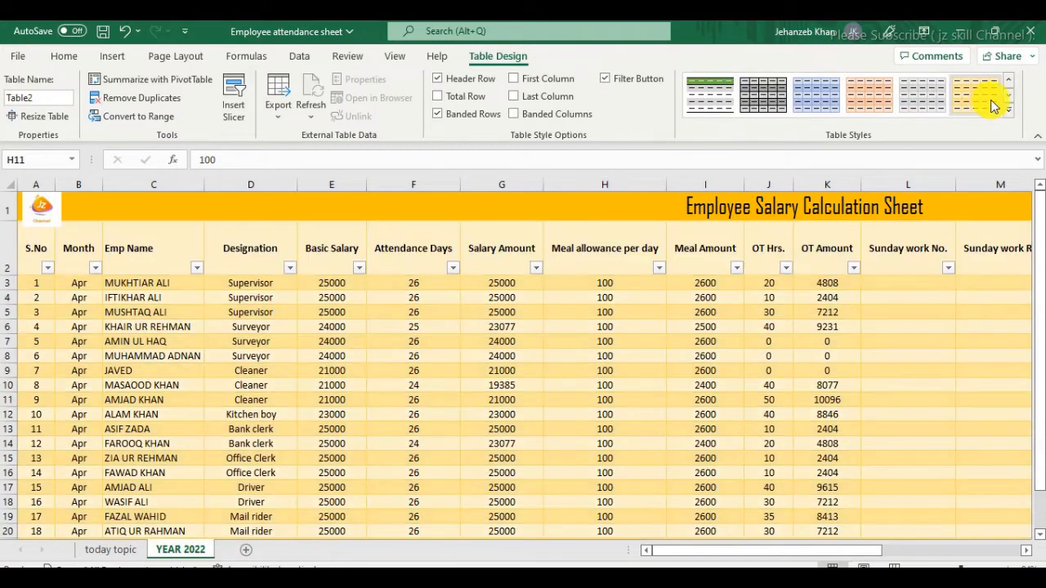
left_click(1009, 97)
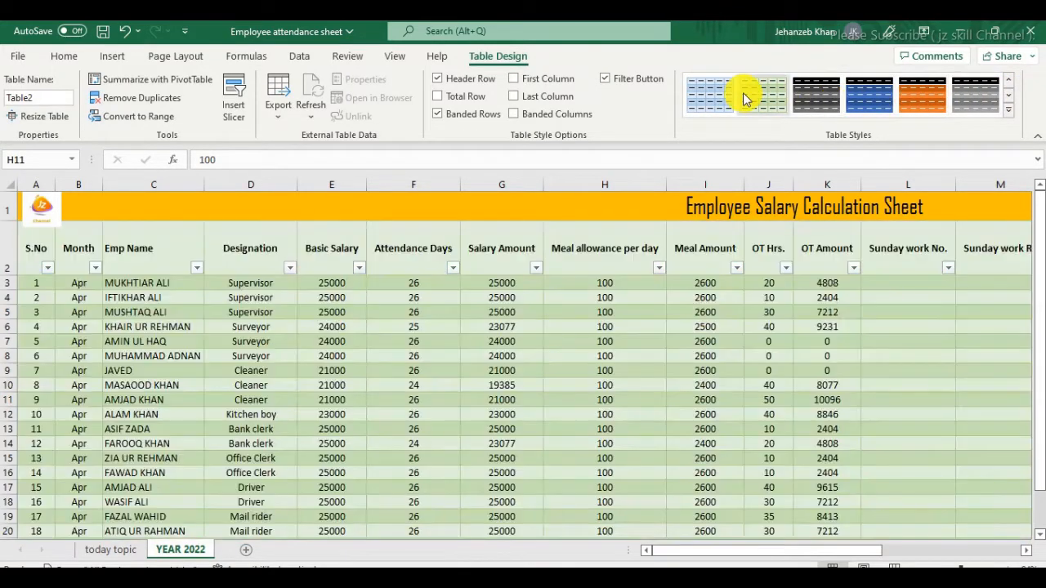
left_click(709, 95)
left_click(1010, 80)
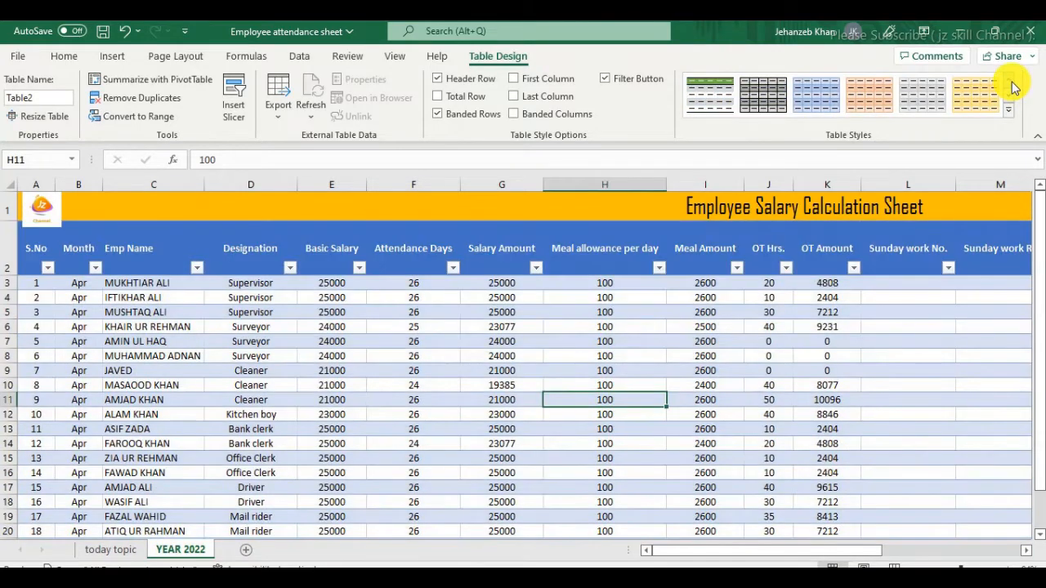
left_click(1009, 80)
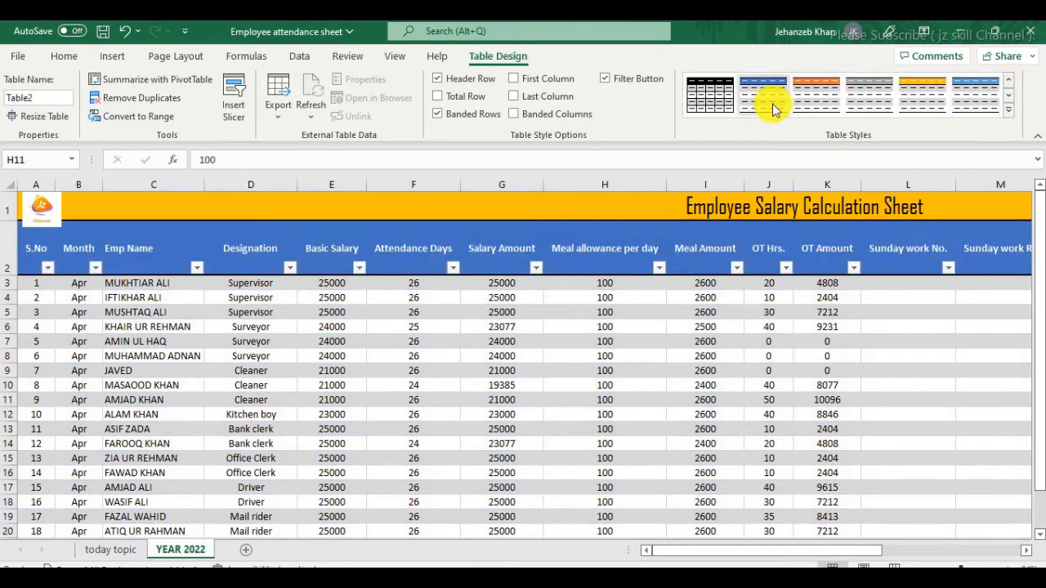
left_click(897, 383)
left_click(907, 327)
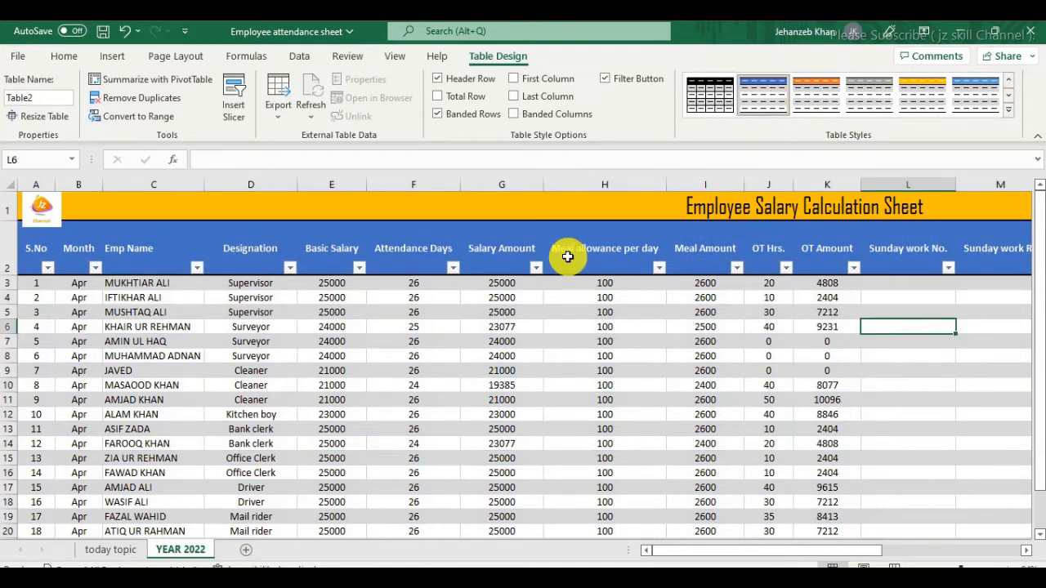
Fill the merged title cell A1 with the standard dark blue and set its font colour to yellow
left_click(385, 207)
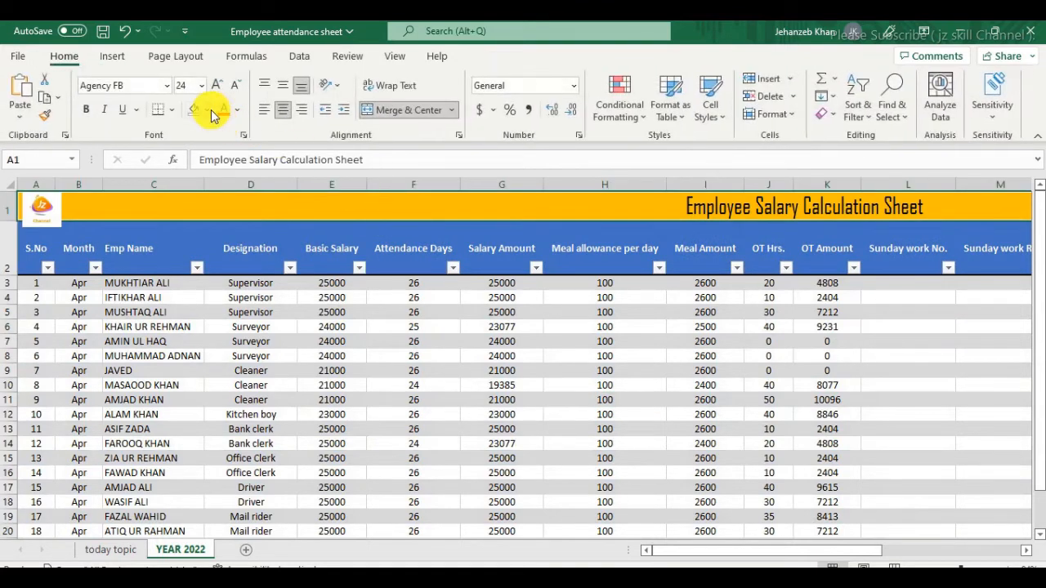
left_click(209, 111)
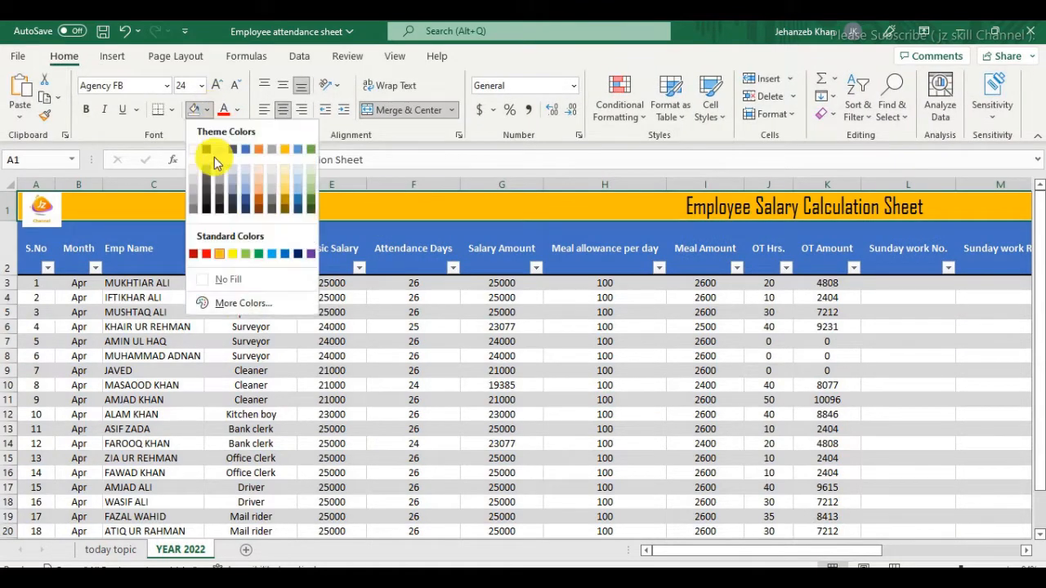
left_click(299, 252)
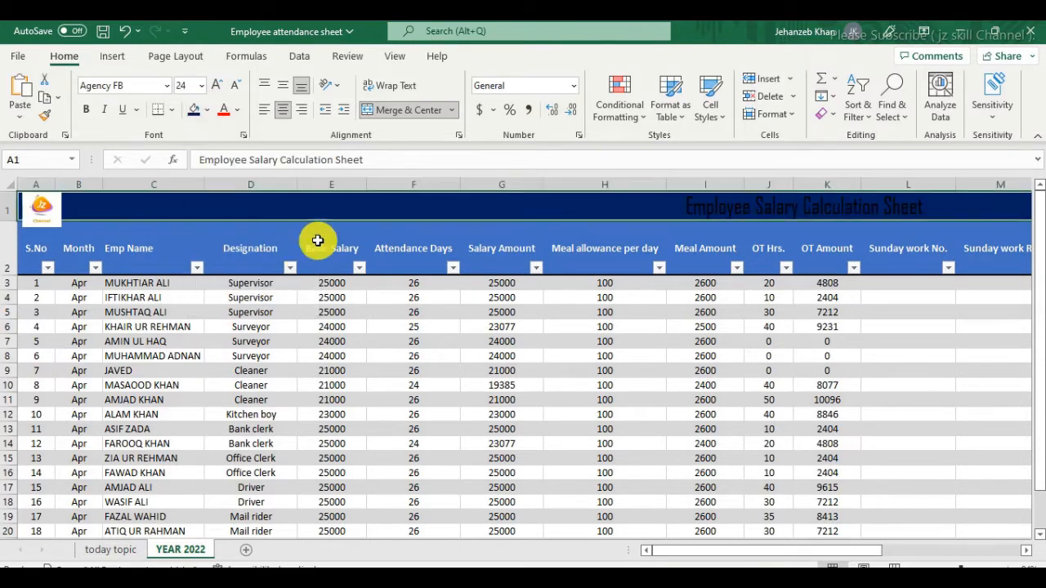
left_click(238, 110)
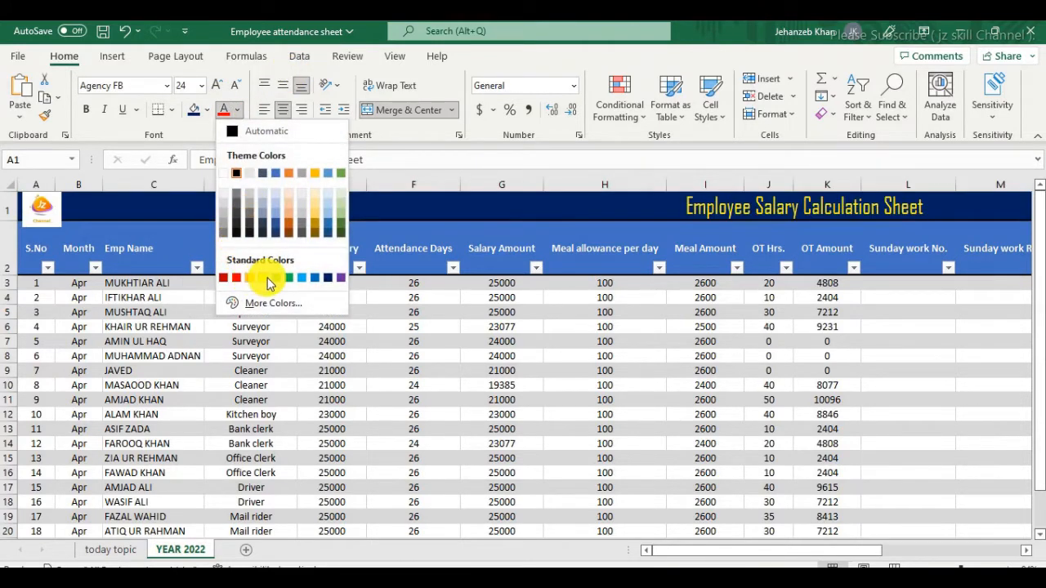
left_click(257, 281)
left_click(891, 362)
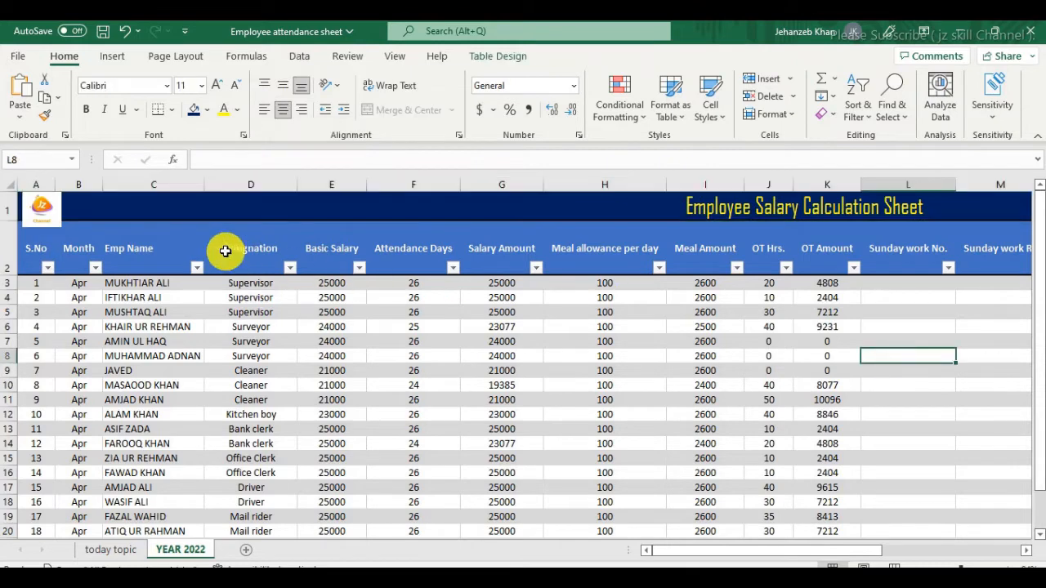
Narrow the Meal allowance per day column so that its header wraps onto two lines
left_click(172, 251)
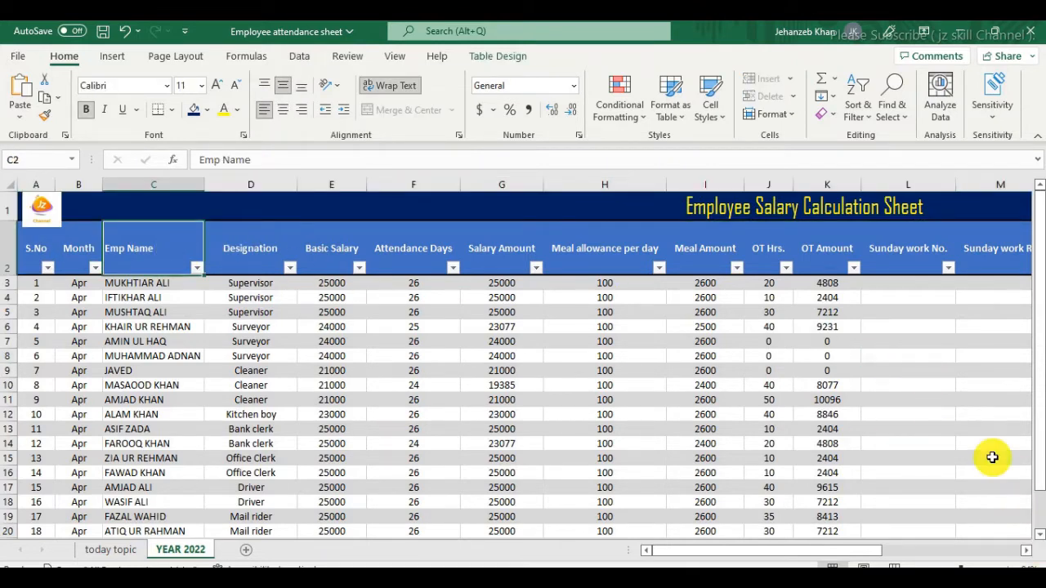
scroll(992, 458, "down", 1)
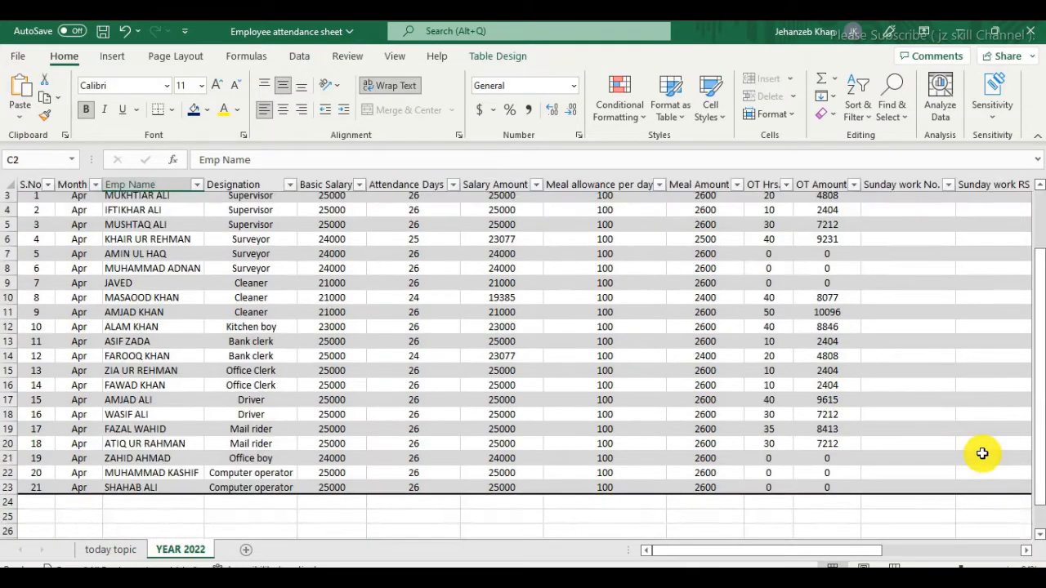
left_click(1028, 549)
scroll(759, 313, "up", 1)
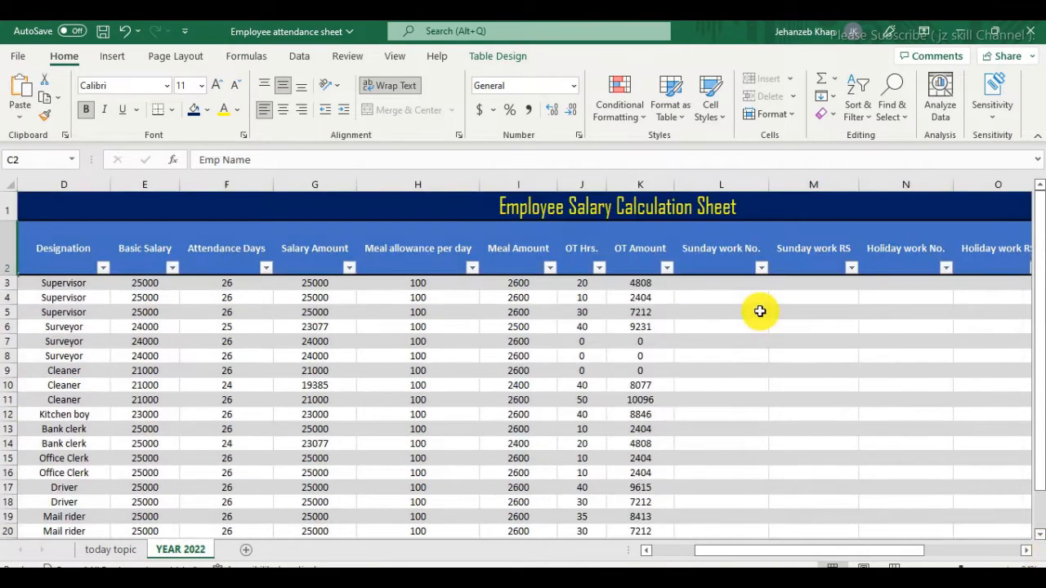
left_click(702, 282)
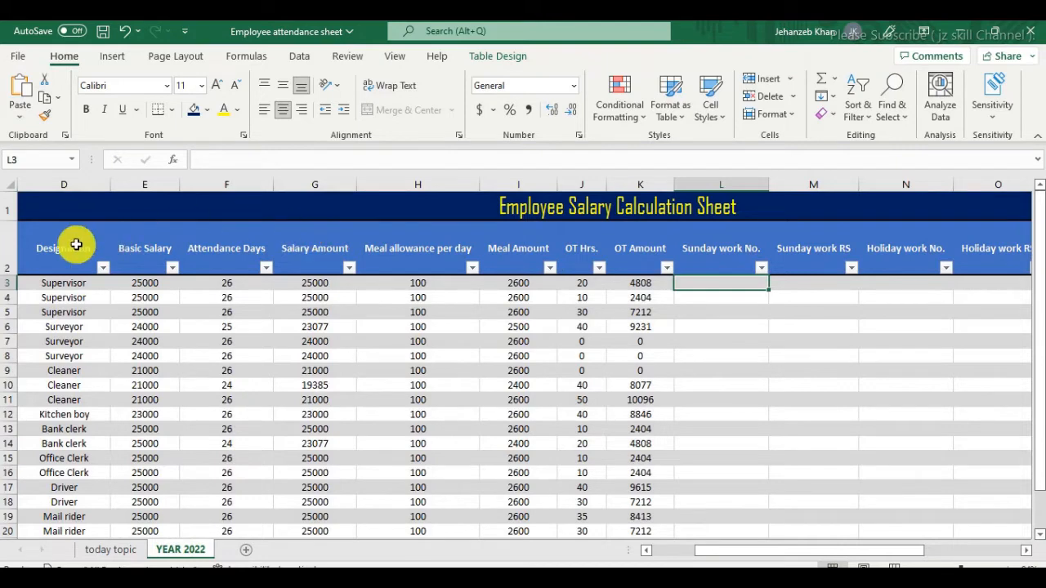
left_click(15, 255)
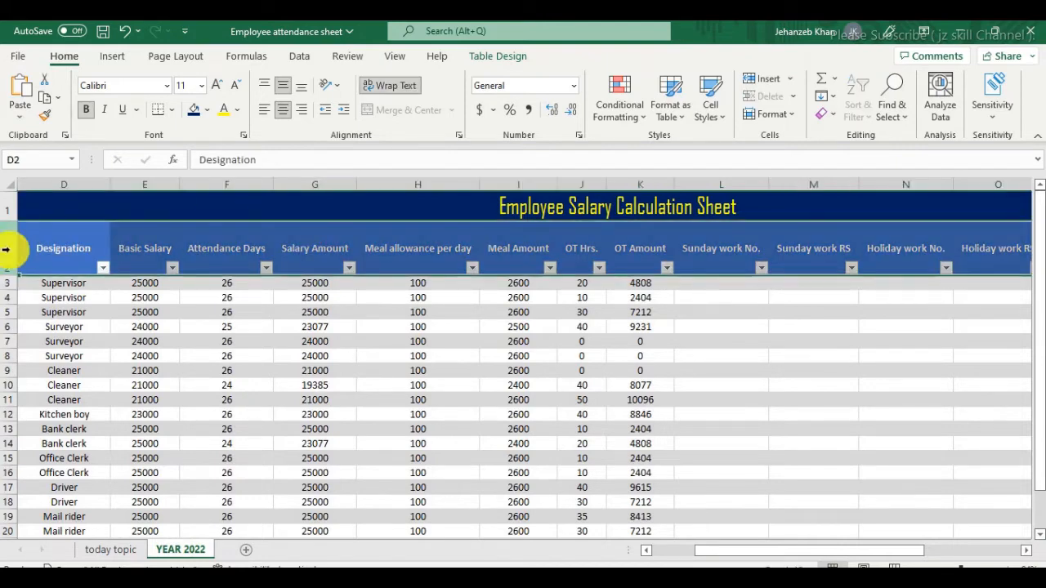
left_click_drag(480, 184, 438, 196)
left_click(431, 225)
left_click(401, 250)
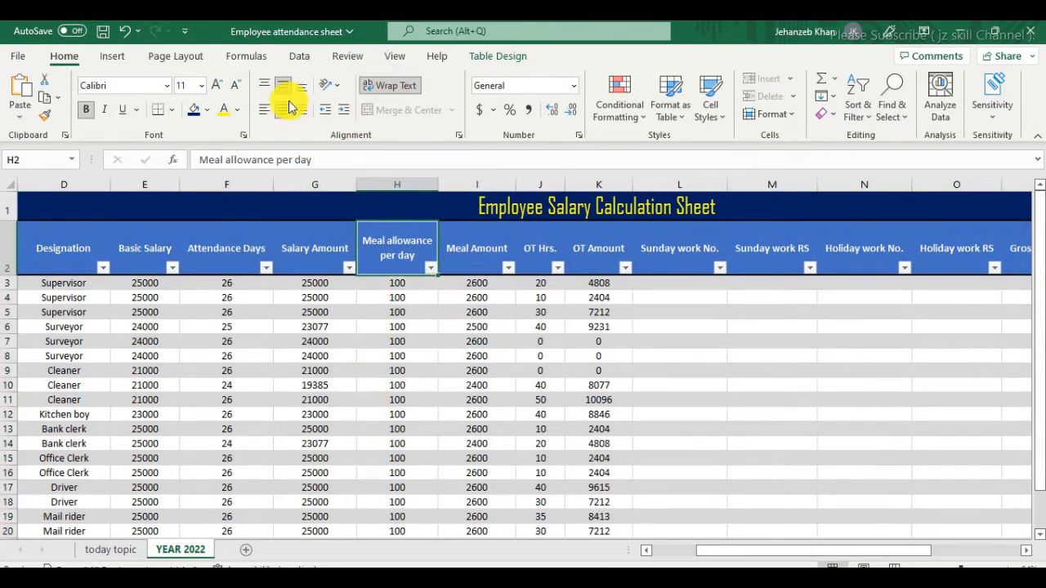
Narrow Meal allowance per day to a three-line header, and Meal Amount, OT Amount and Sunday work No. to two-line headers
left_click_drag(442, 186, 424, 190)
mouse_move(500, 183)
left_mouse_down()
mouse_move(468, 187)
mouse_move(510, 183)
left_mouse_up()
left_click_drag(579, 177, 557, 187)
left_click_drag(652, 185, 615, 199)
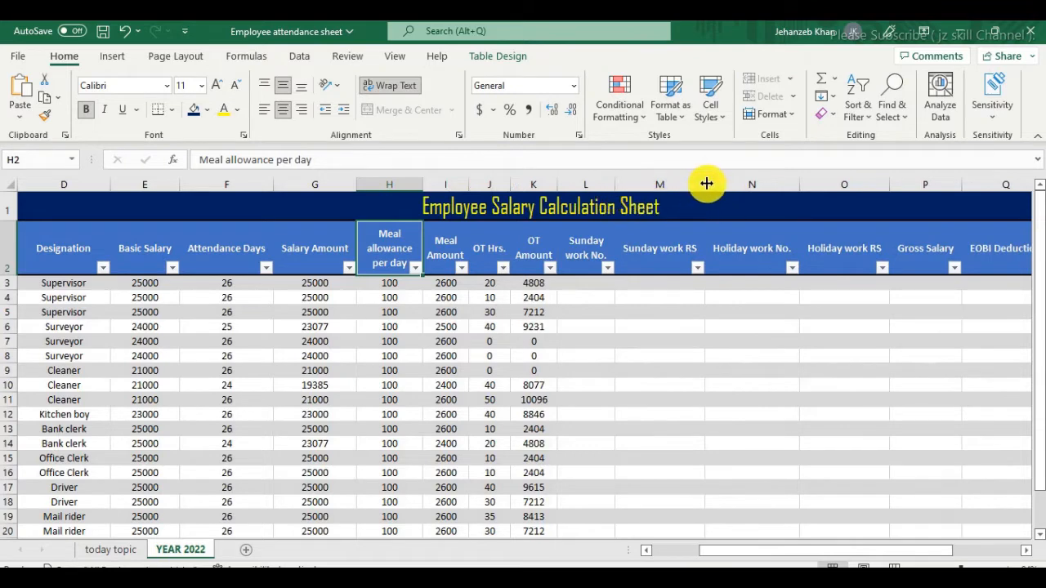
Narrow each column from Sunday work RS through Advance taken so that its header wraps onto two lines
left_click_drag(706, 184, 669, 192)
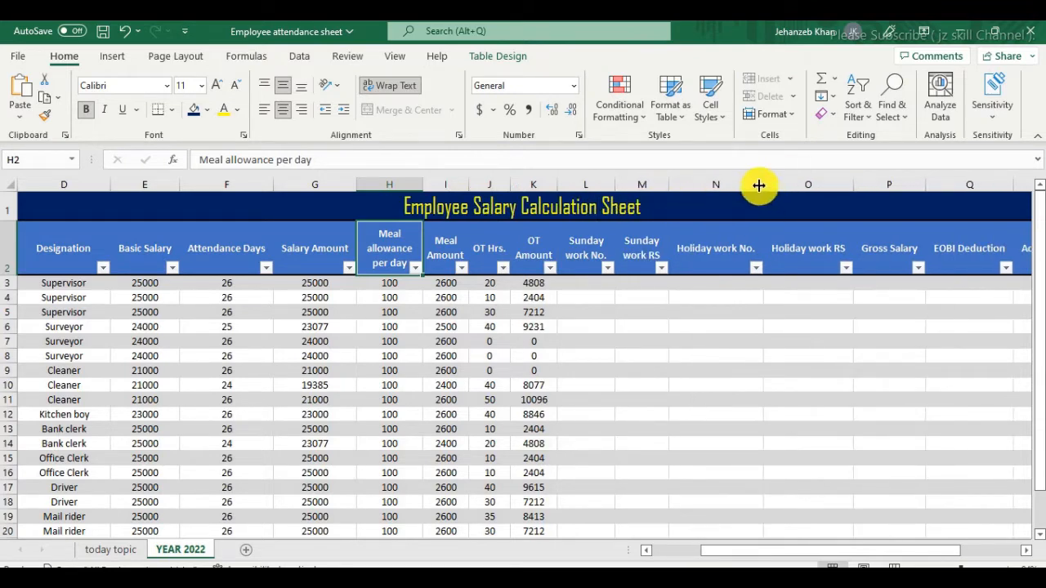
left_click_drag(758, 185, 724, 189)
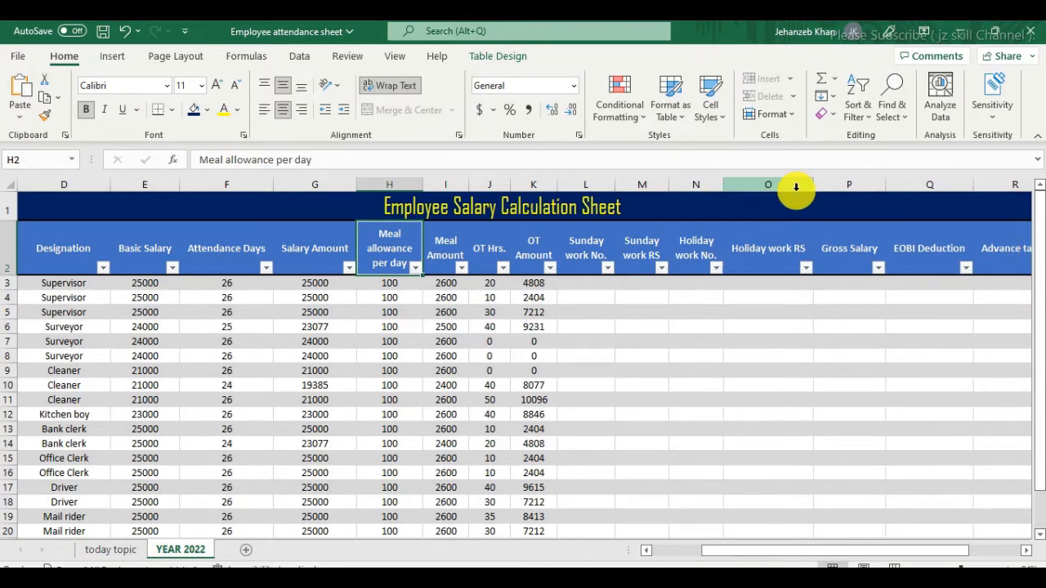
left_click_drag(811, 184, 786, 194)
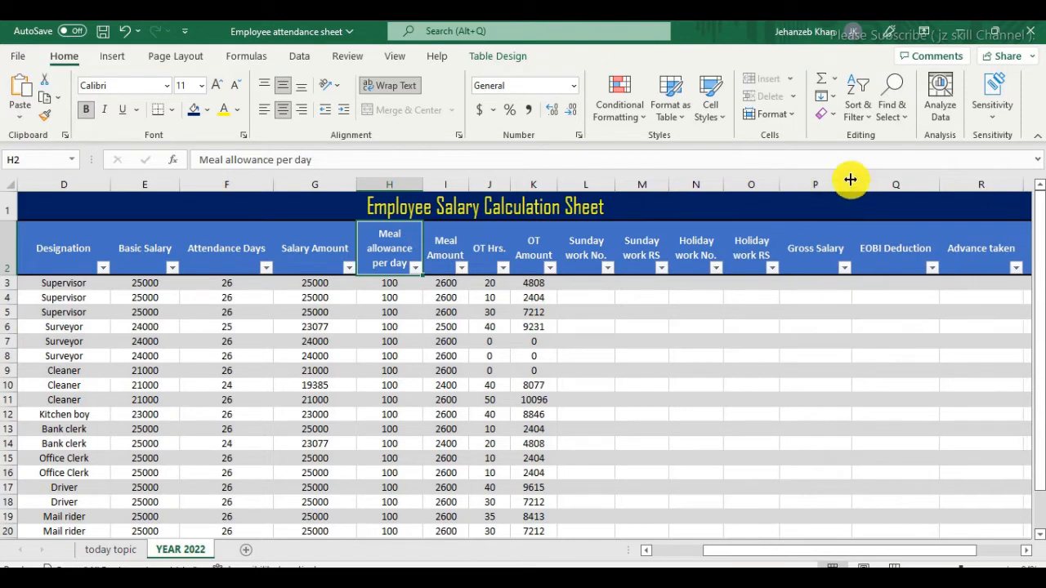
left_click_drag(853, 177, 822, 192)
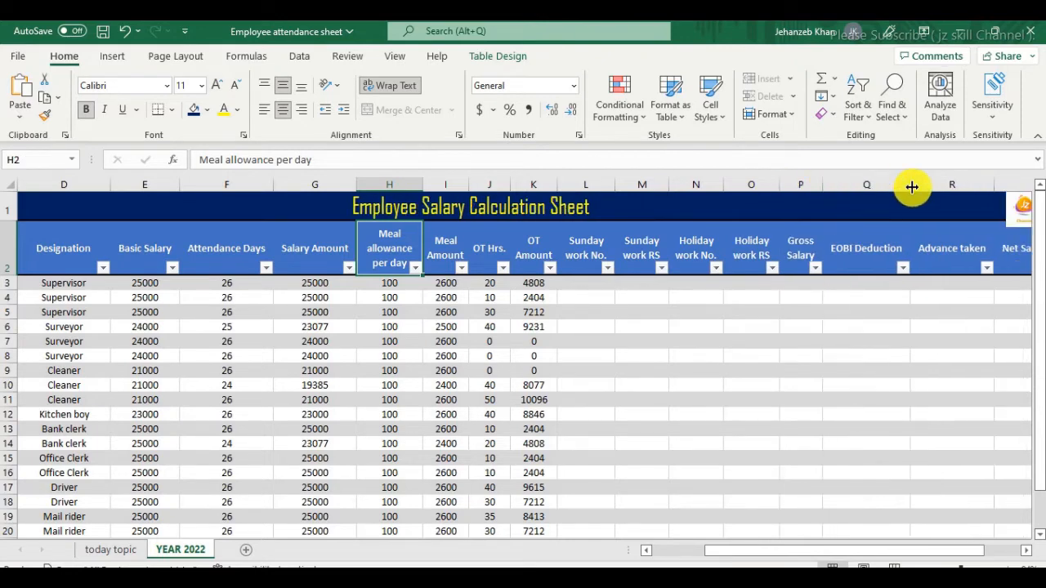
left_click_drag(912, 187, 886, 198)
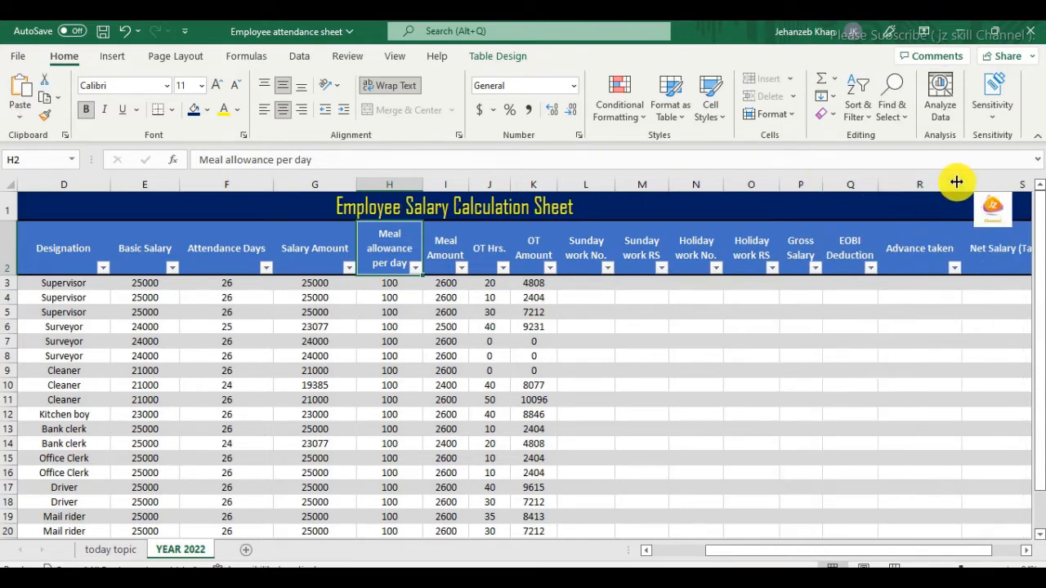
left_click_drag(955, 182, 930, 198)
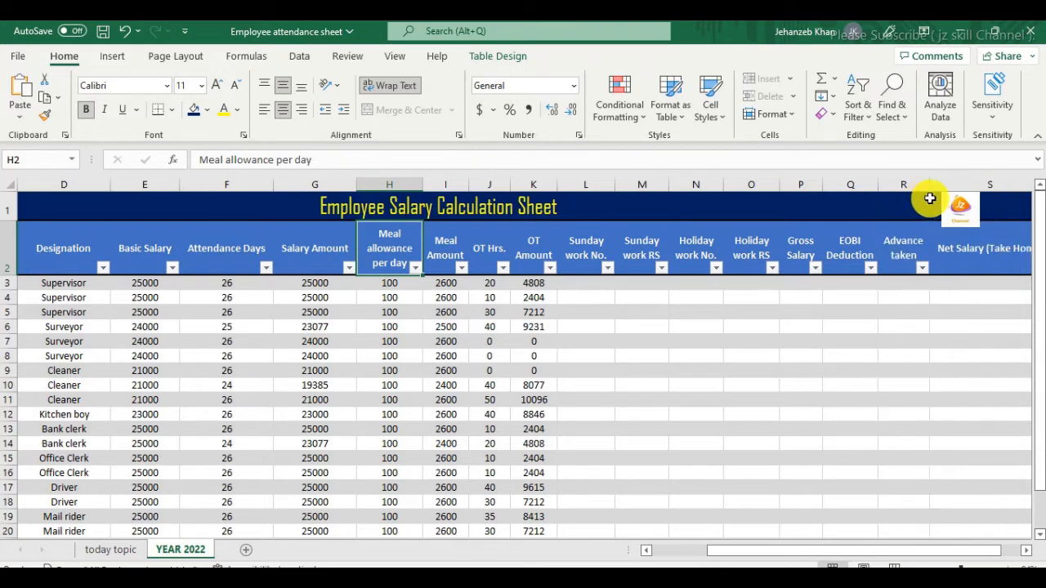
Narrow the Net Salary (Take Home) column so that its header wraps onto two lines
left_click(1026, 550)
left_click(1026, 550)
left_click_drag(889, 183, 835, 200)
left_click(860, 325)
left_click(941, 402)
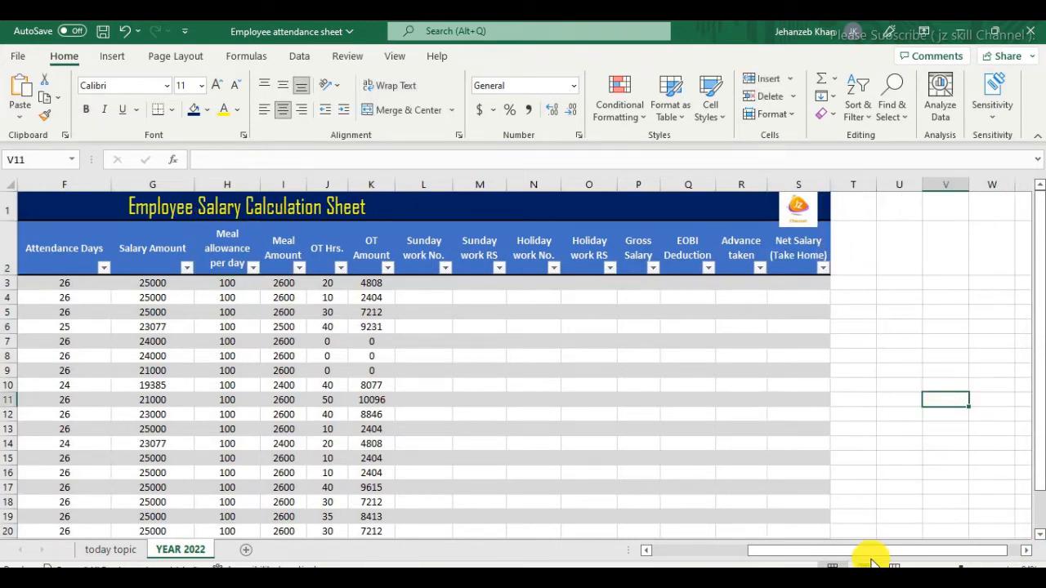
Hide the worksheet gridlines around the salary table and return to its first columns
left_click_drag(868, 553, 899, 541)
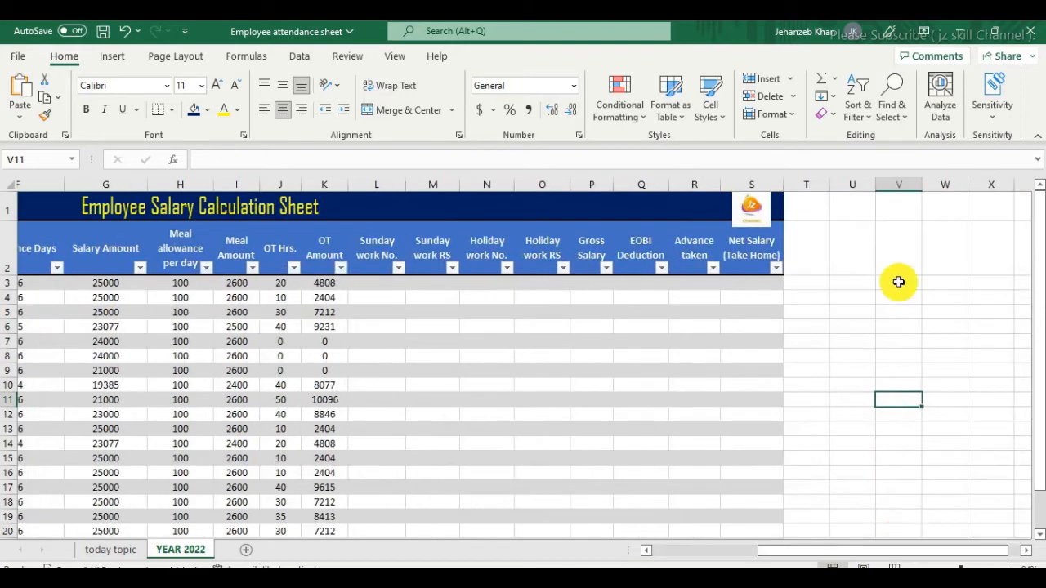
left_click_drag(897, 266, 975, 495)
left_click_drag(852, 298, 967, 448)
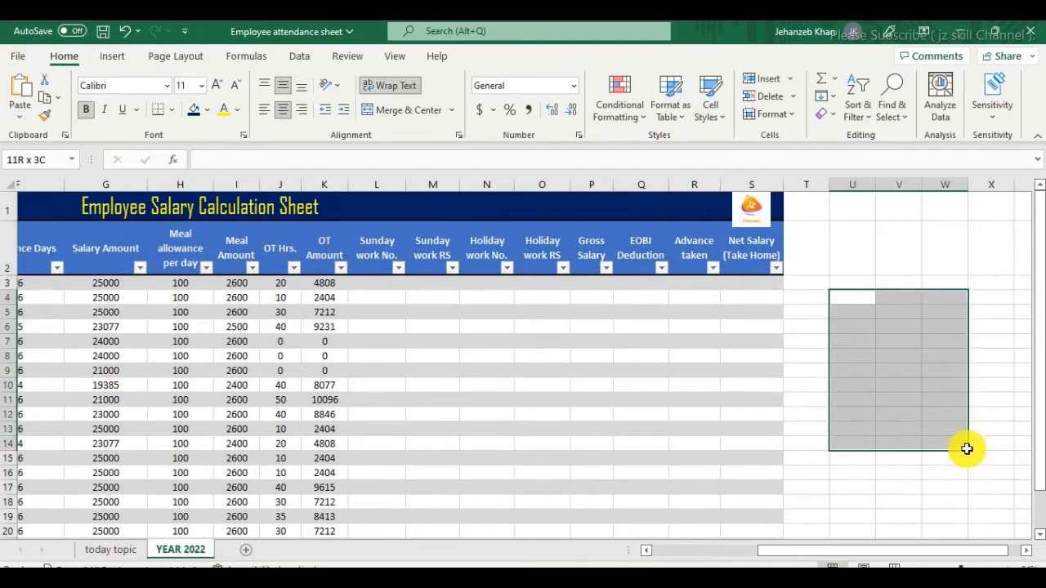
left_click(973, 360)
left_click_drag(842, 283, 950, 436)
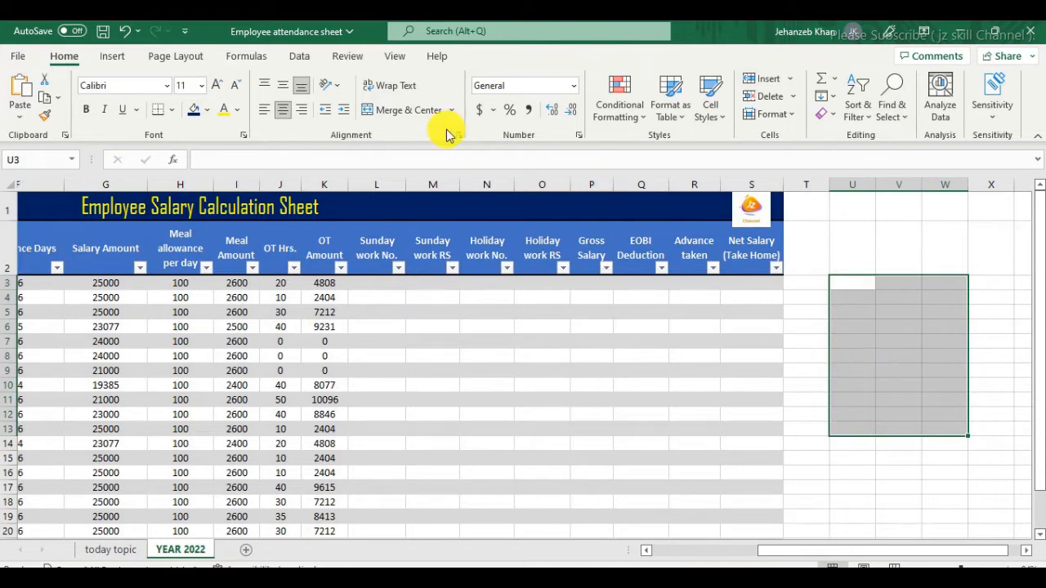
left_click(405, 58)
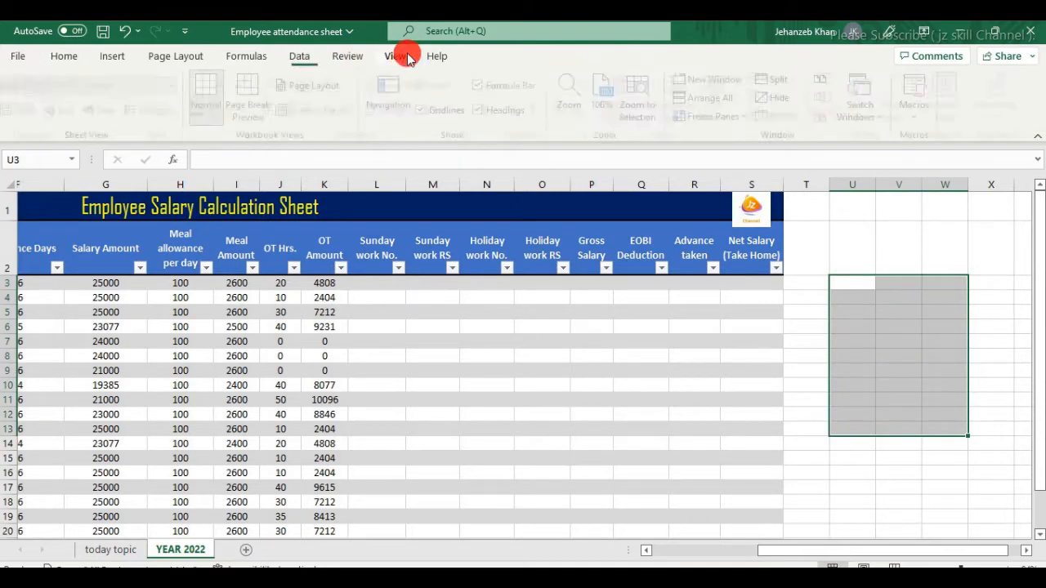
left_click(426, 111)
left_click(944, 312)
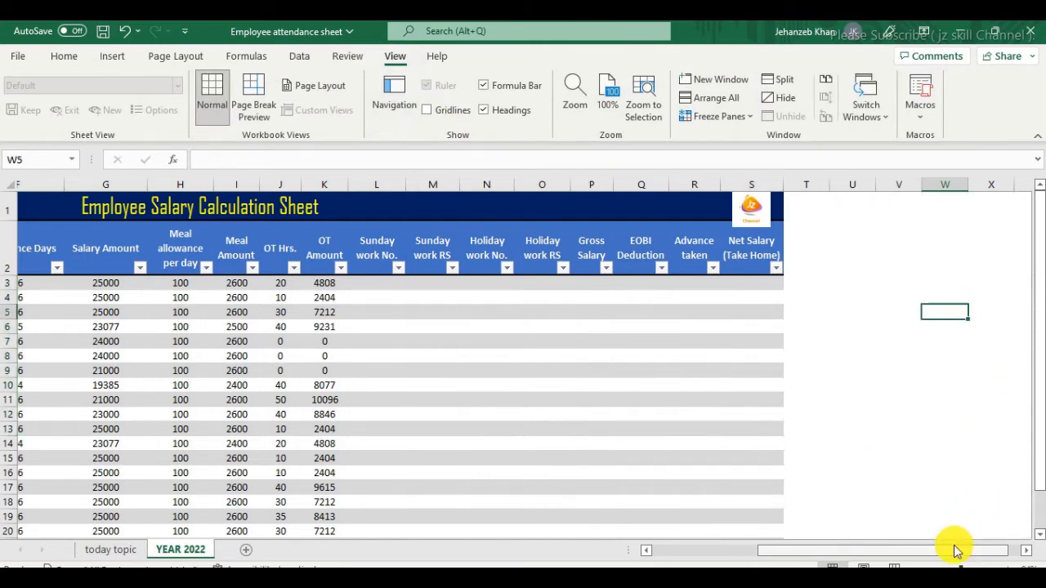
left_click_drag(958, 550, 771, 550)
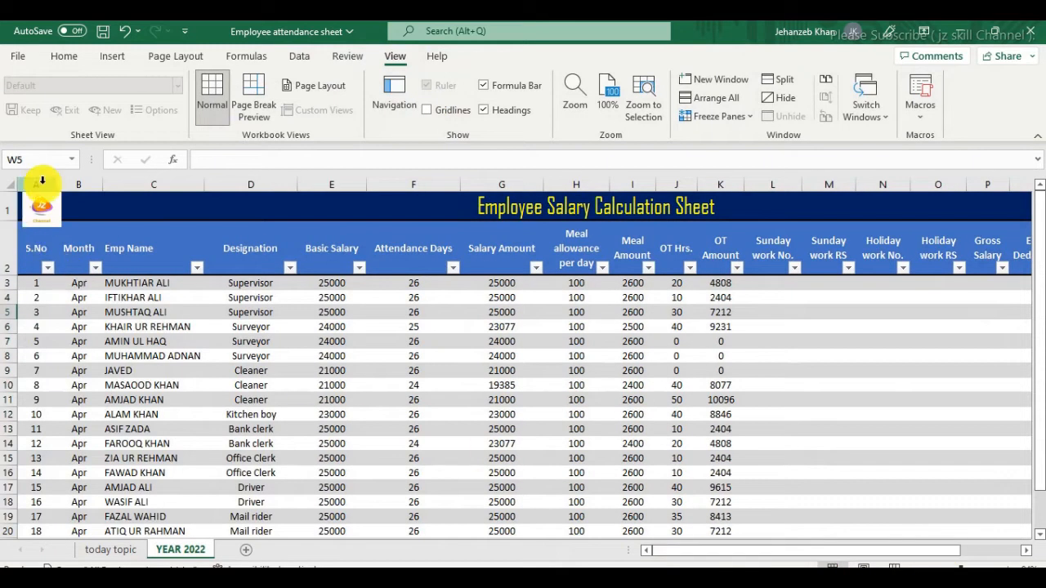
Narrow the Attendance Days and Salary Amount columns so that each header wraps onto two lines
left_click(887, 500)
left_click_drag(460, 185, 431, 185)
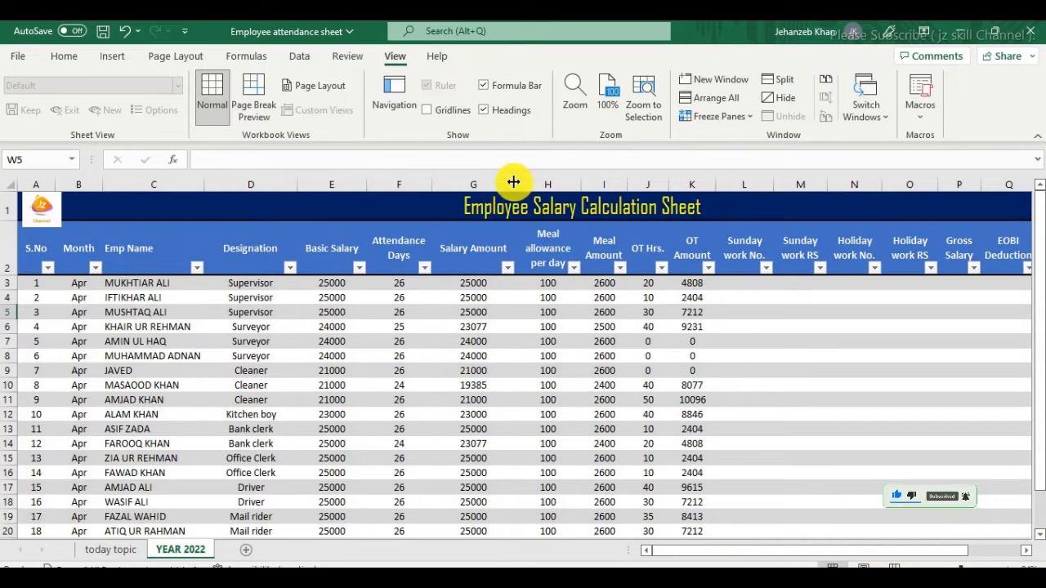
left_click_drag(514, 181, 490, 188)
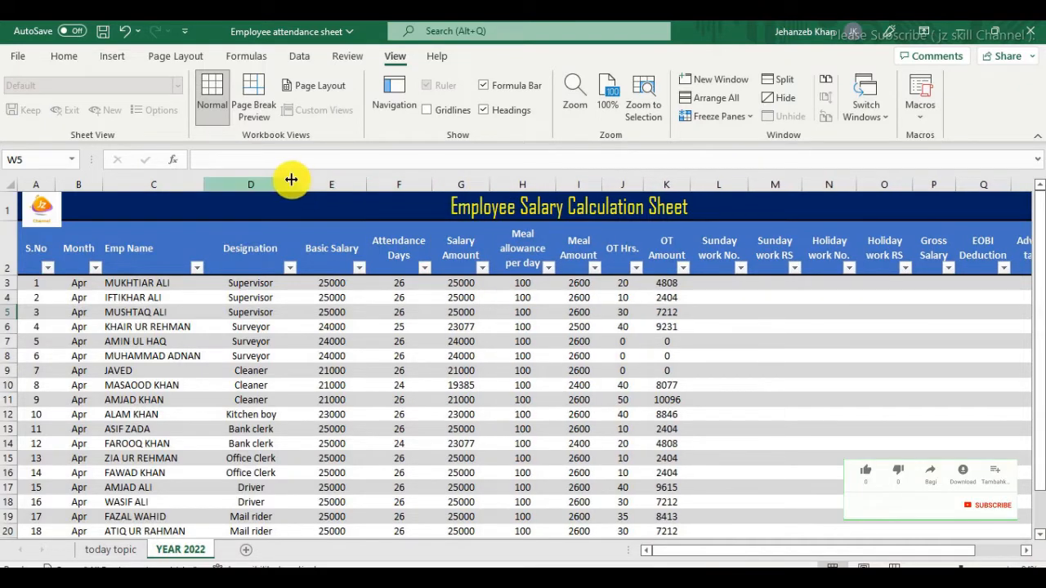
Slightly narrow Designation and Sunday work No., narrow OT Hrs. to a two-line header, and widen Emp Name a little
left_click_drag(296, 184, 295, 184)
left_click(880, 327)
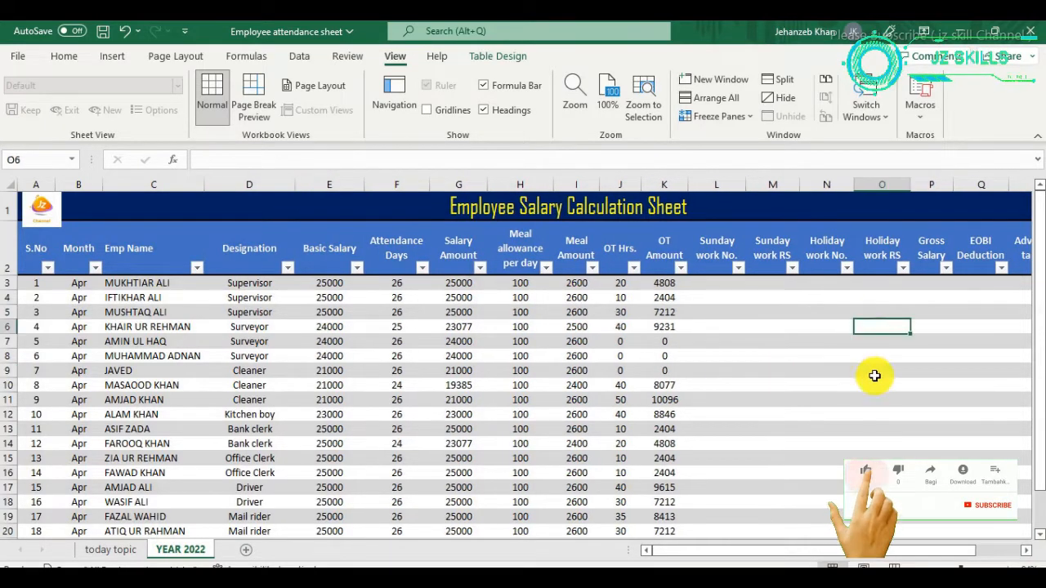
left_click_drag(746, 184, 742, 184)
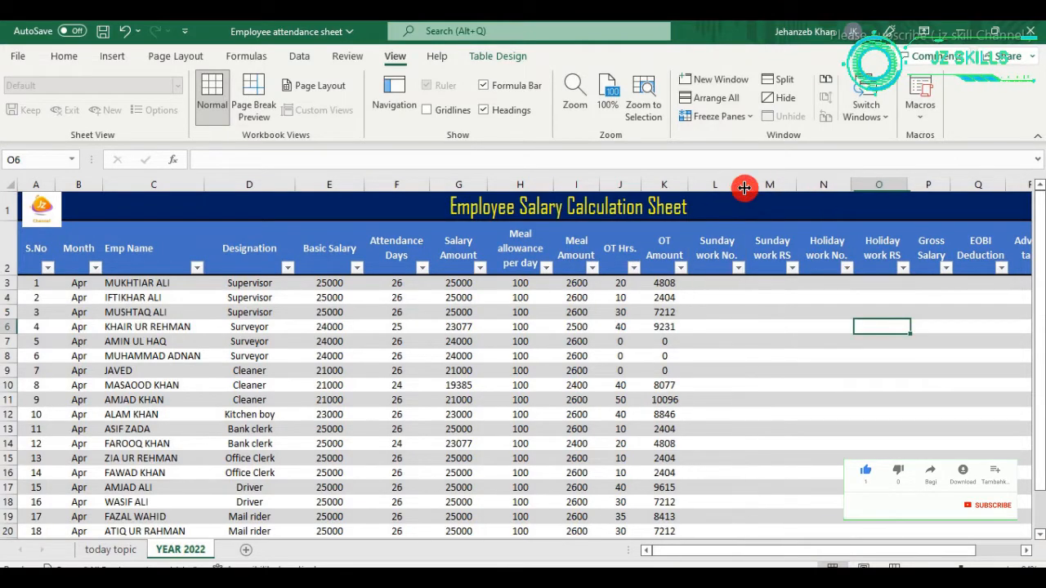
left_click_drag(642, 182, 635, 184)
left_click(707, 370)
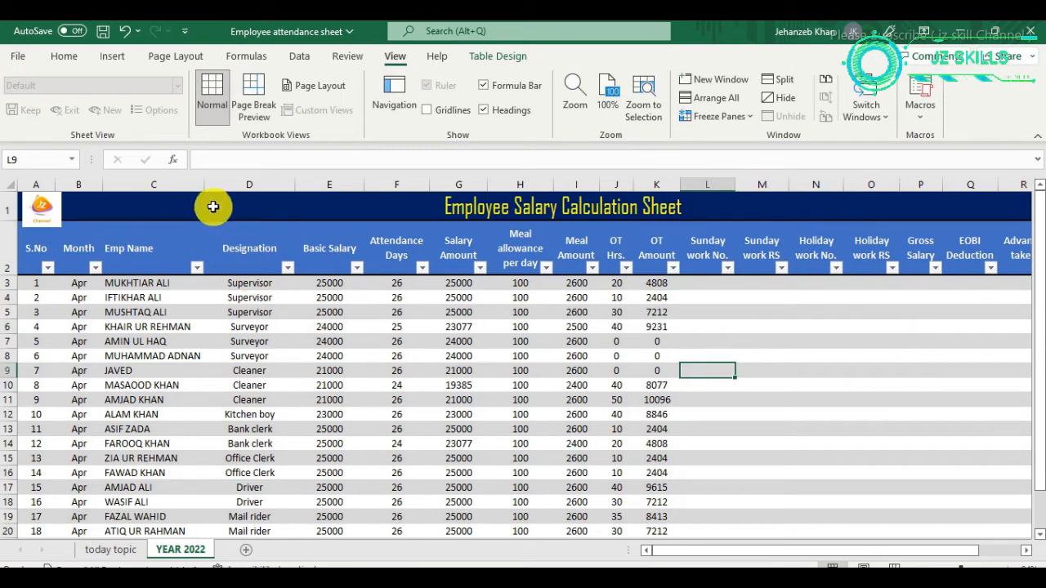
left_click_drag(202, 183, 207, 190)
left_click(817, 442)
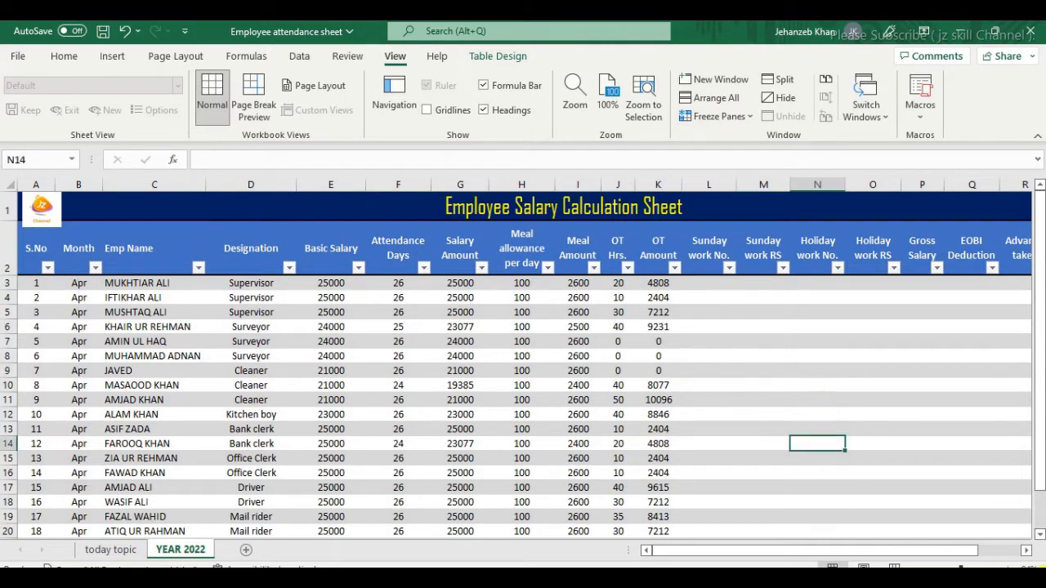
Narrow Sunday work No. and Sunday work RS to three-line headers, and tighten both Holiday work columns while keeping two-line headers
left_click(1027, 552)
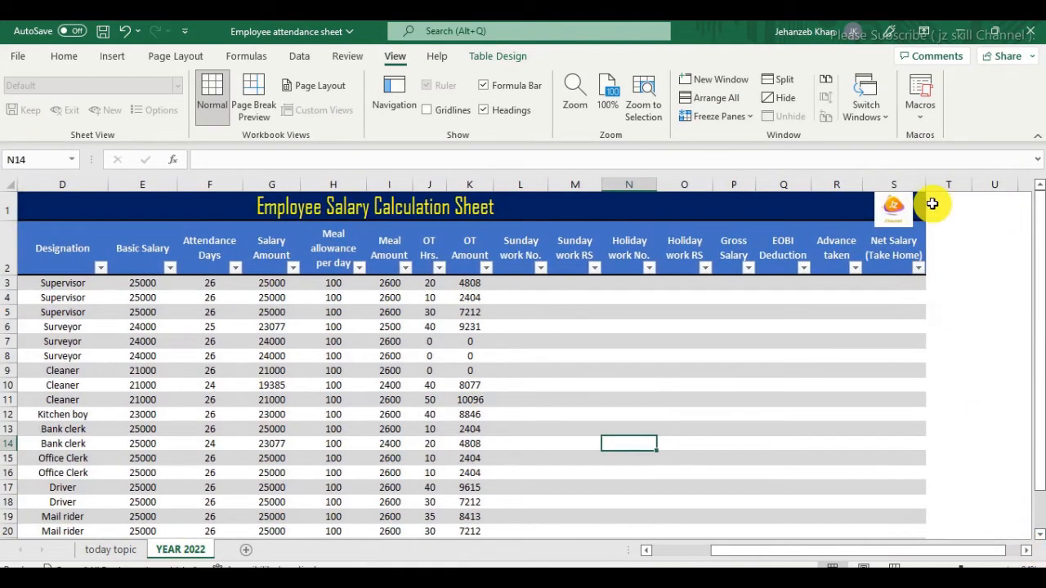
left_click_drag(602, 187, 539, 192)
left_click_drag(627, 183, 707, 184)
left_click(841, 370)
left_click_drag(953, 549, 829, 556)
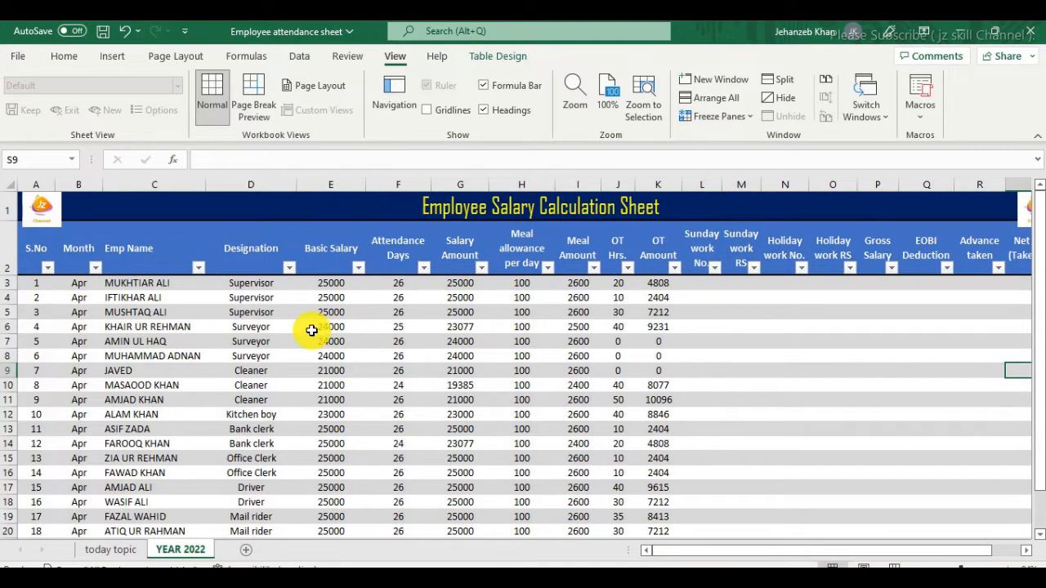
Enter the Sunday work No. values 1, 1, 2, 2, 1, 1, 2 and 2 for the first eight employees in L3:L10
left_click(697, 284)
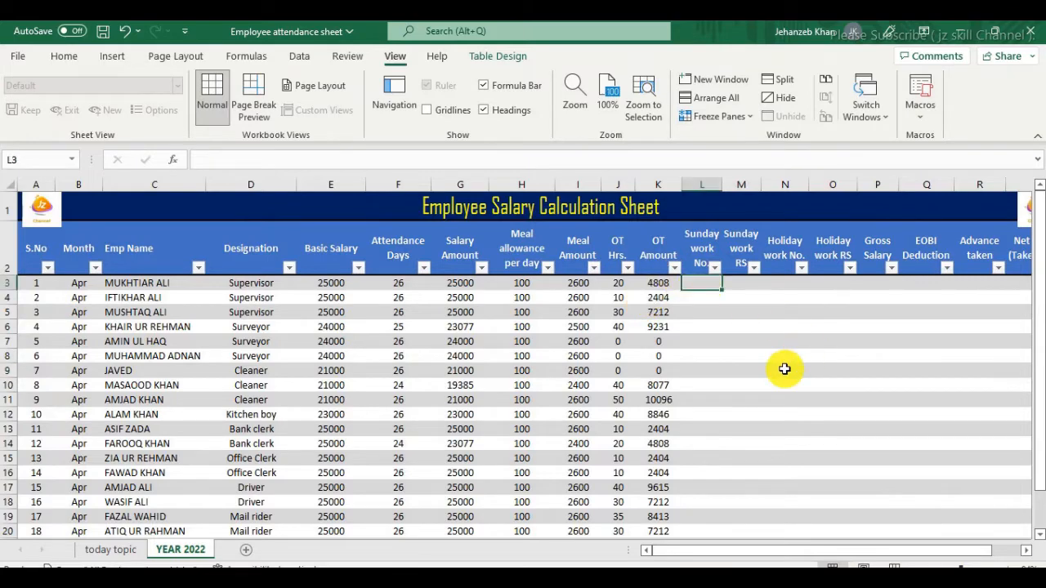
scroll(785, 369, "down", 1)
scroll(784, 369, "up", 1)
key("Left")
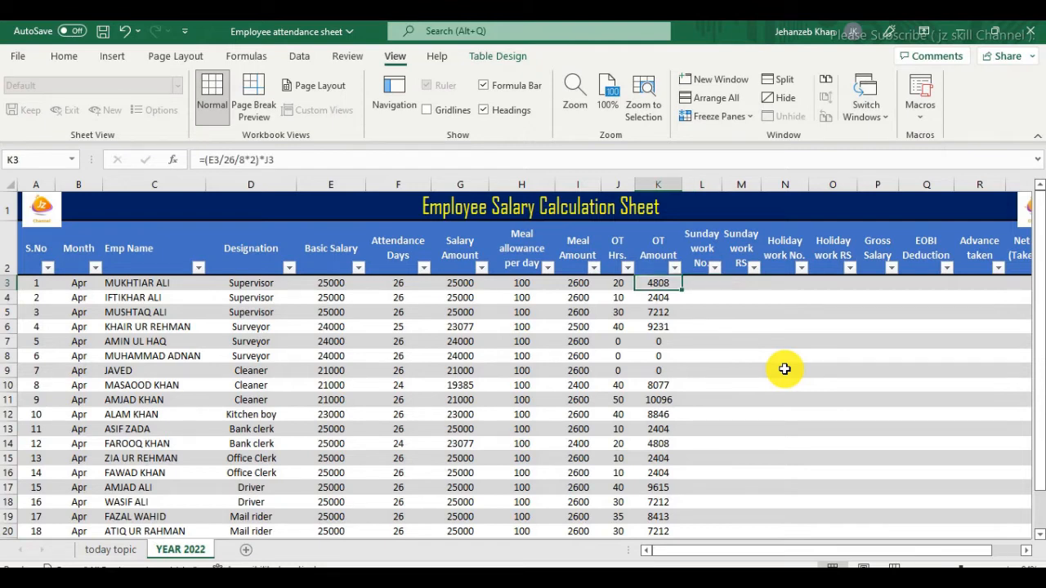
key("Right")
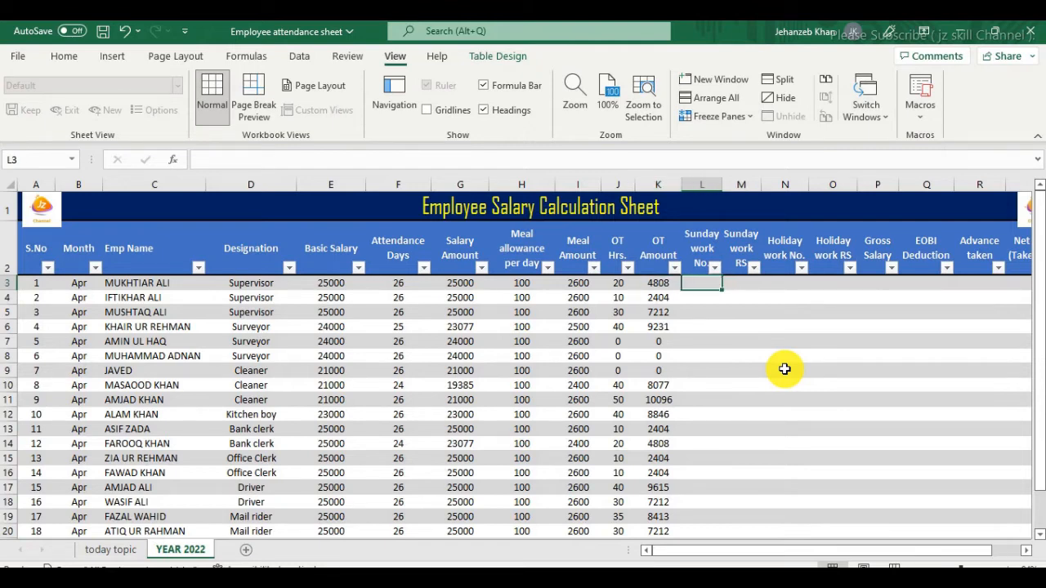
type("1")
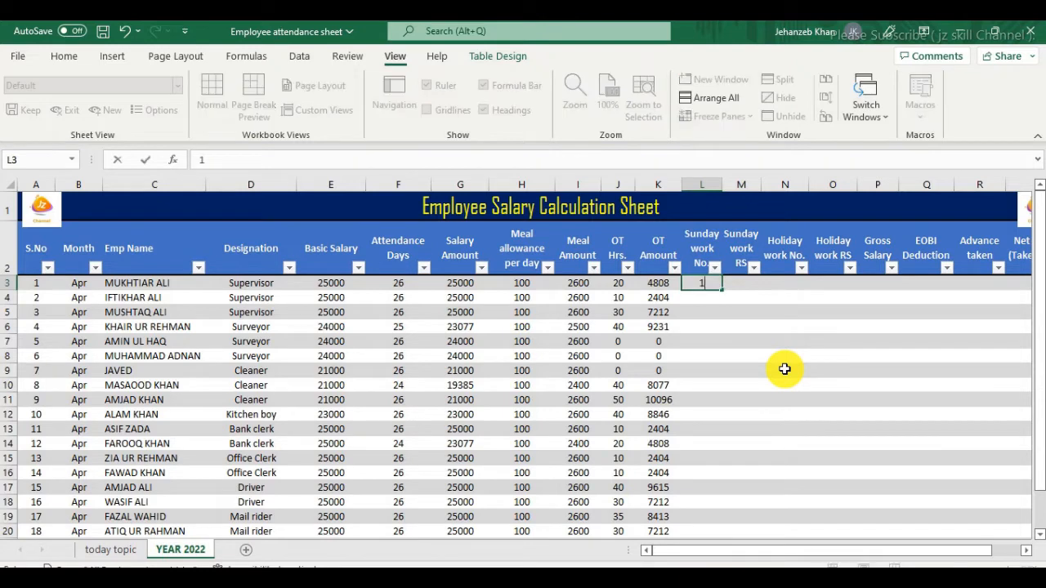
key("Return")
type("1")
key("Return")
type("2")
key("Return")
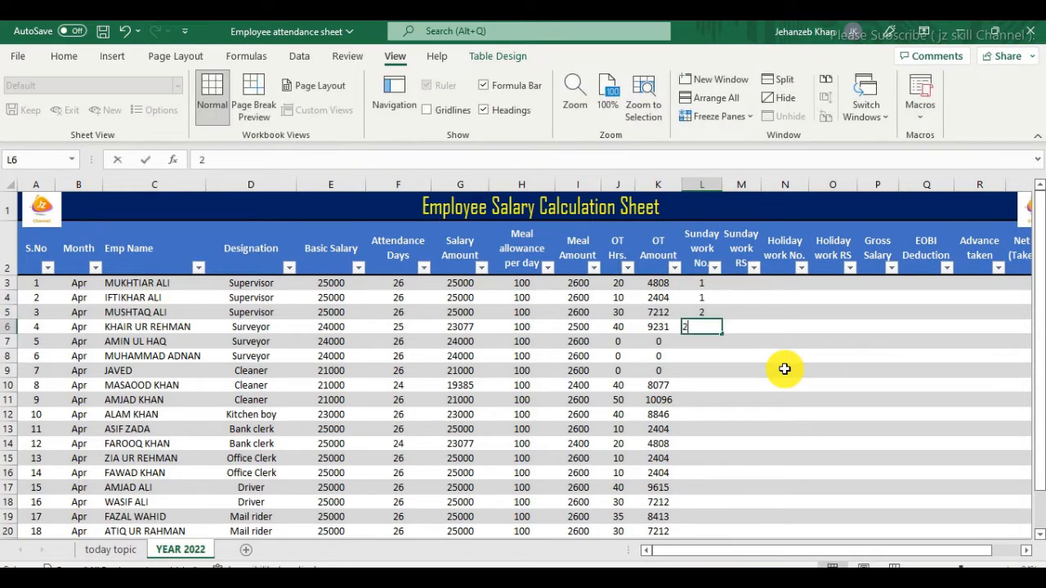
type("2")
key("Return")
type("1")
key("Return")
type("1")
key("Return")
type("2")
key("Return")
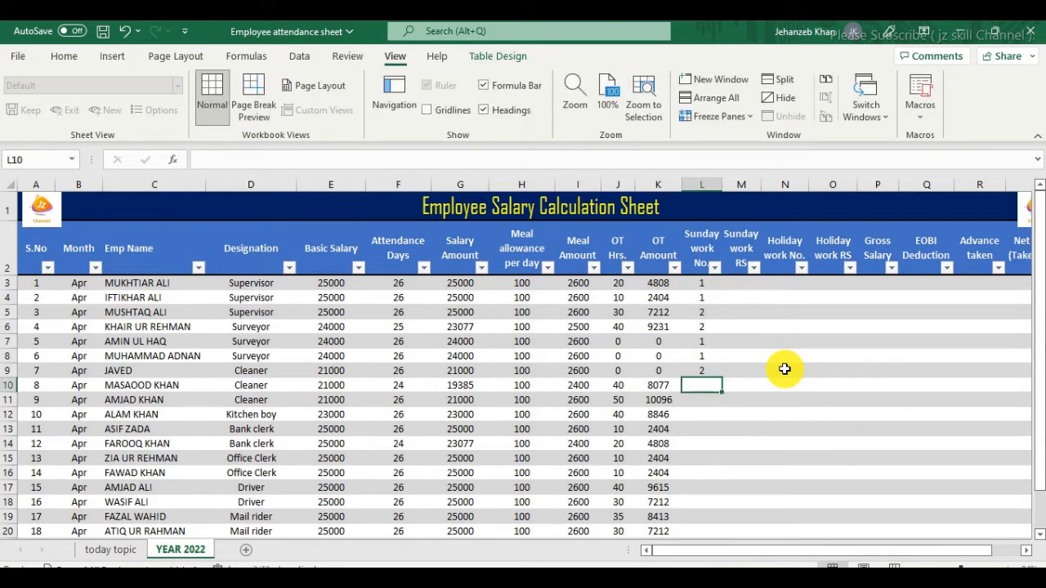
type("2")
key("Return")
Fill the remaining Sunday work No. cells with 0 in L11:L15, 1 in L16:L17 and 0 in L18:L23
type("0")
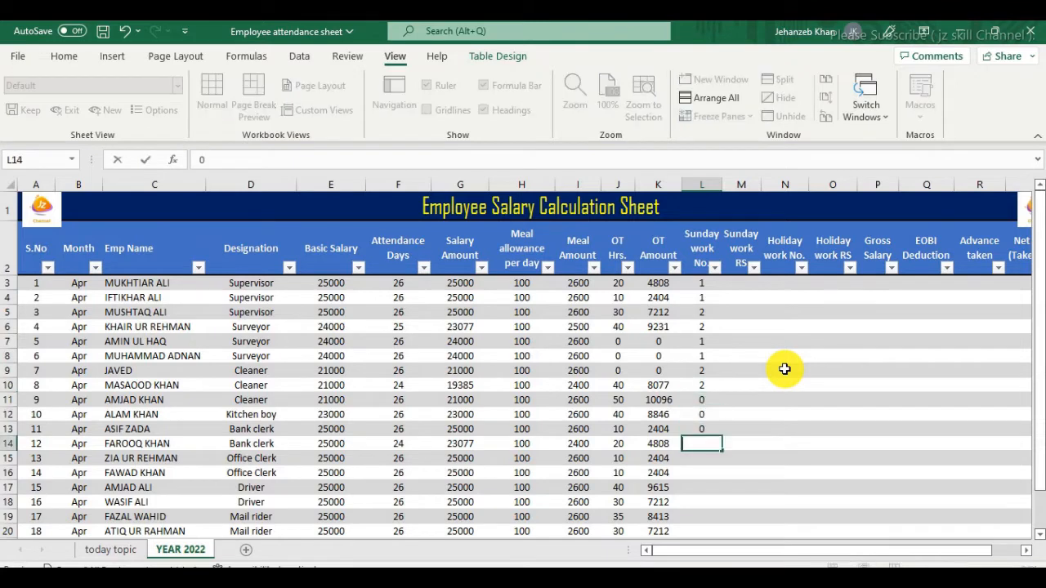
type(" 0 0 0 0 ")
type("1")
key("Return")
type("1")
key("Return")
type("0")
key("Return")
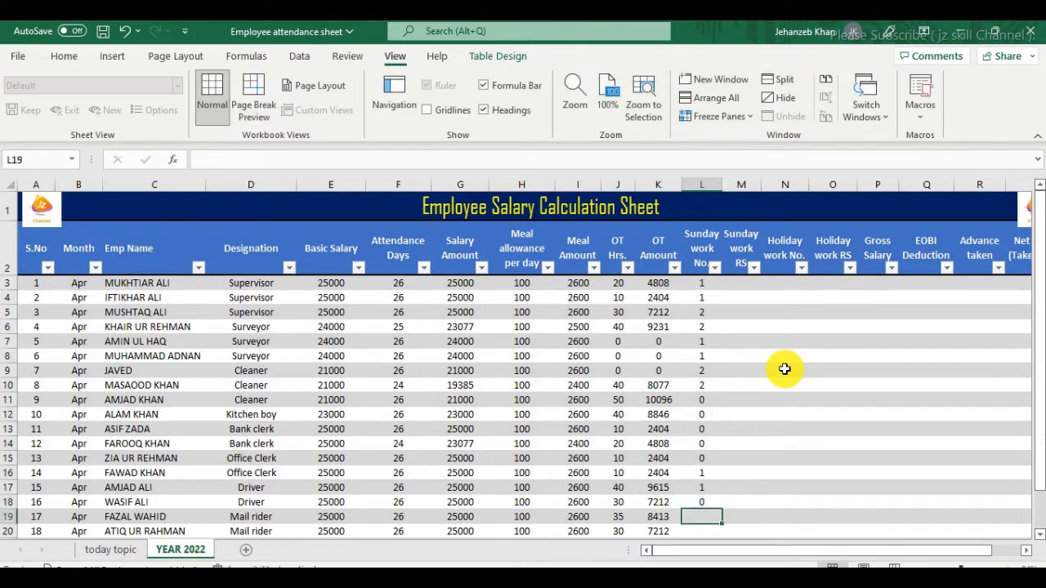
type("0")
key("Return")
type("0")
key("Return")
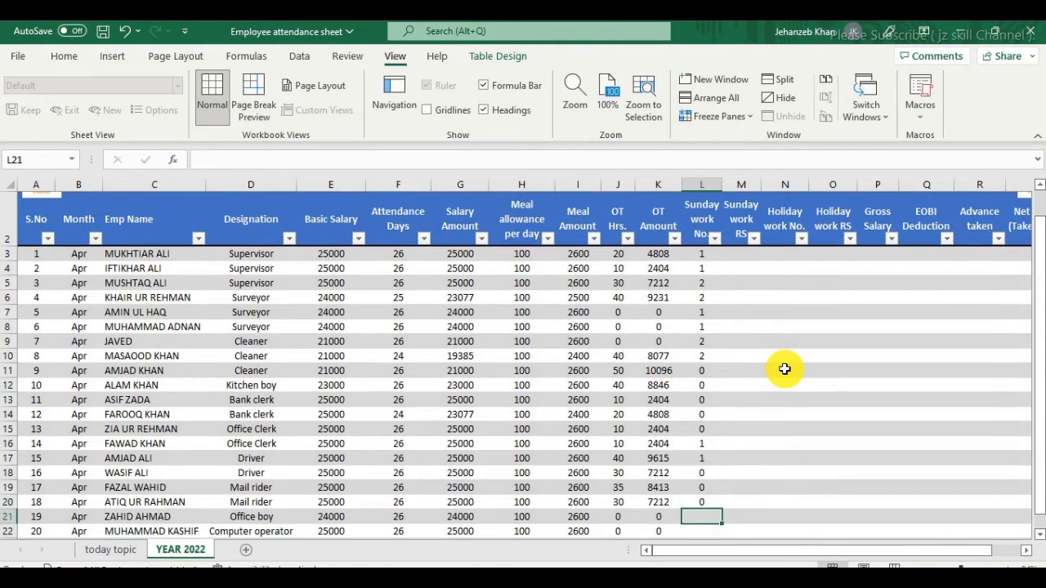
type("0")
key("Return")
type("0")
key("Return")
type("0")
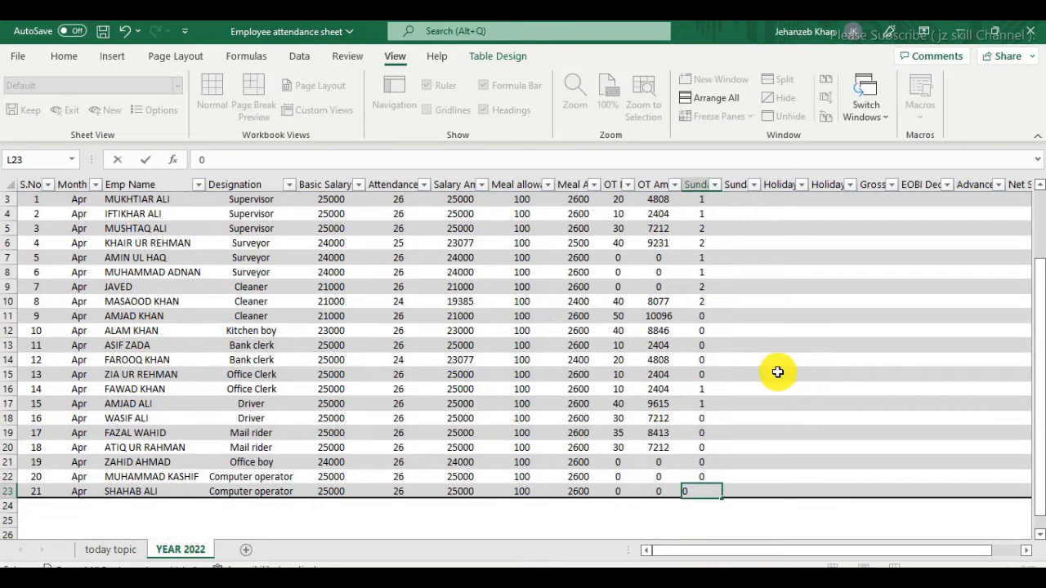
left_click(775, 373)
scroll(776, 373, "up", 1)
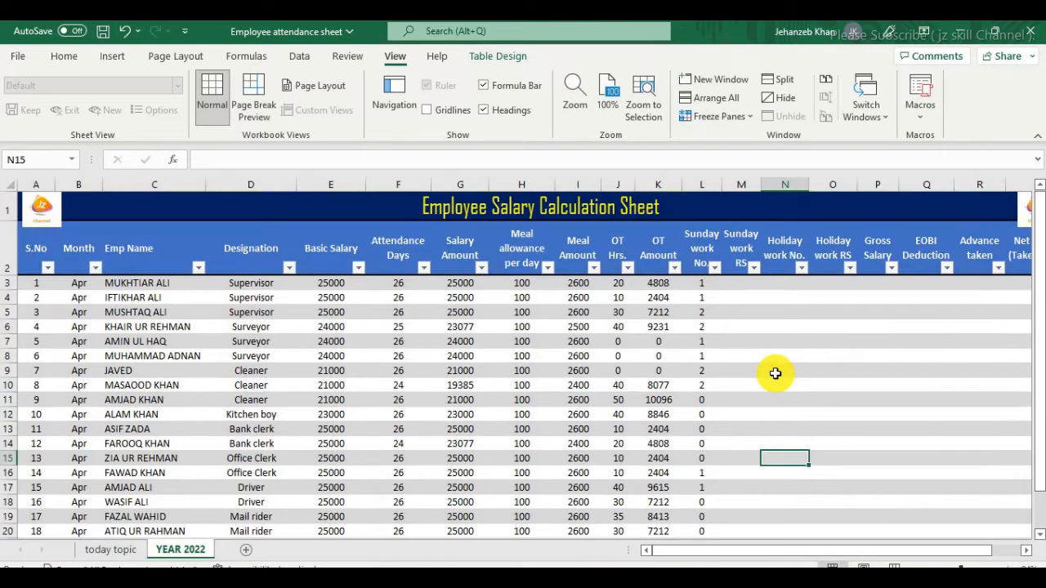
Enter the formula =[@[Basic Salary]]/26 in the first Sunday work RS cell, M3, and check the filled column
left_click(745, 281)
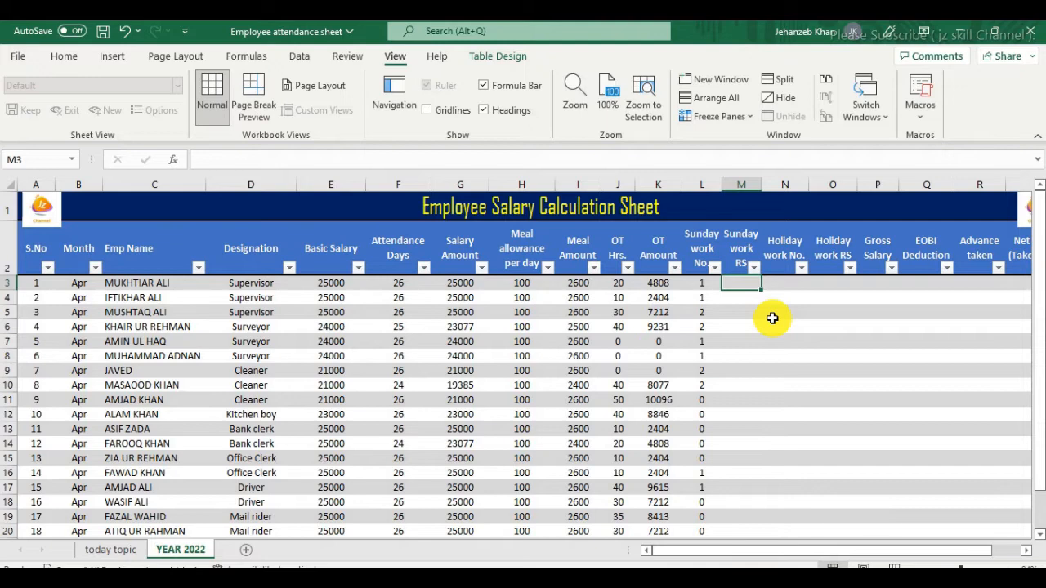
type("=")
key("Left")
key("Left")
key("Left")
key("Left")
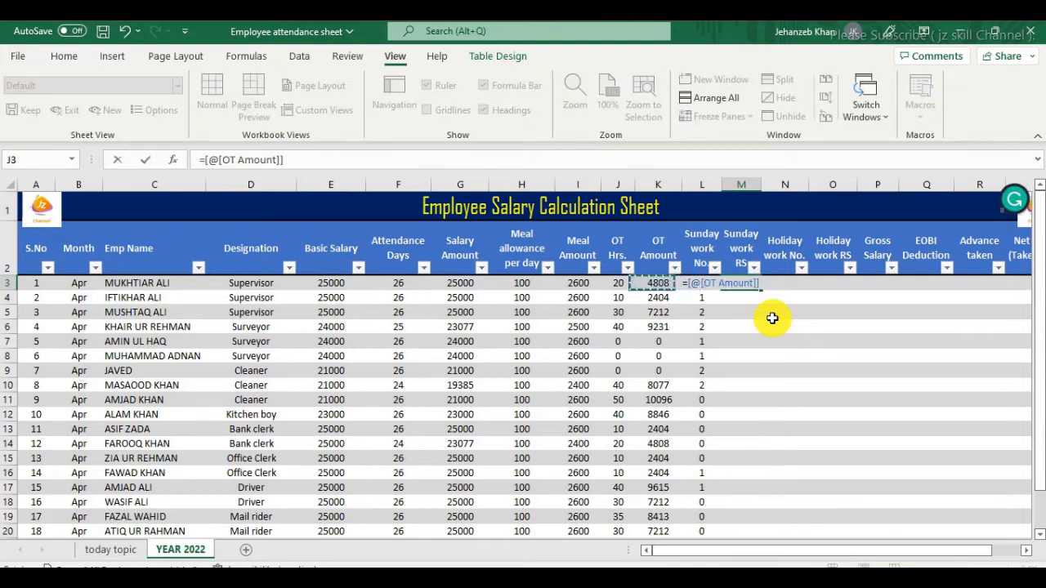
key("Left")
key("Left")
key("Left")
key("Left")
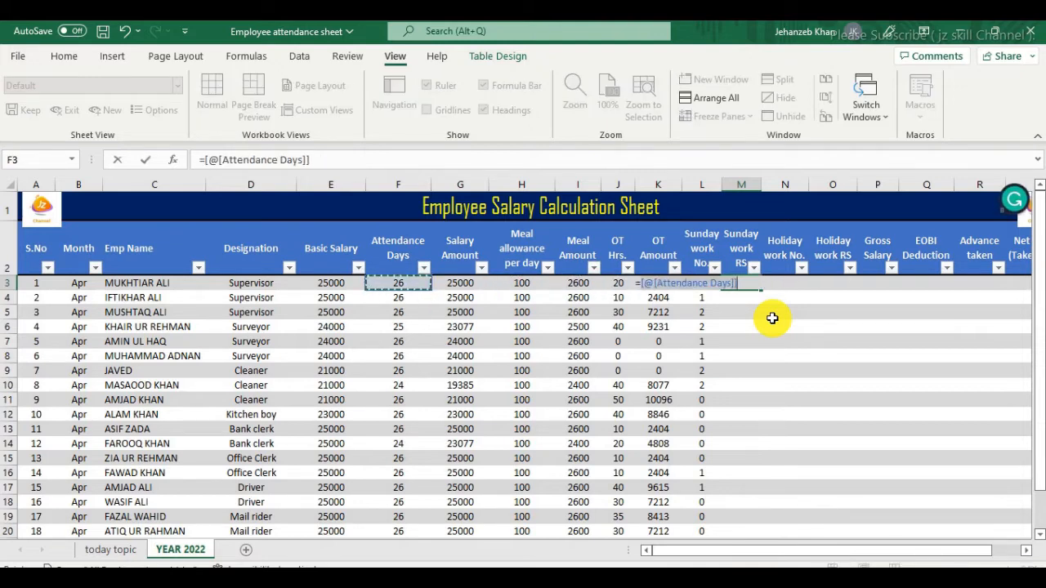
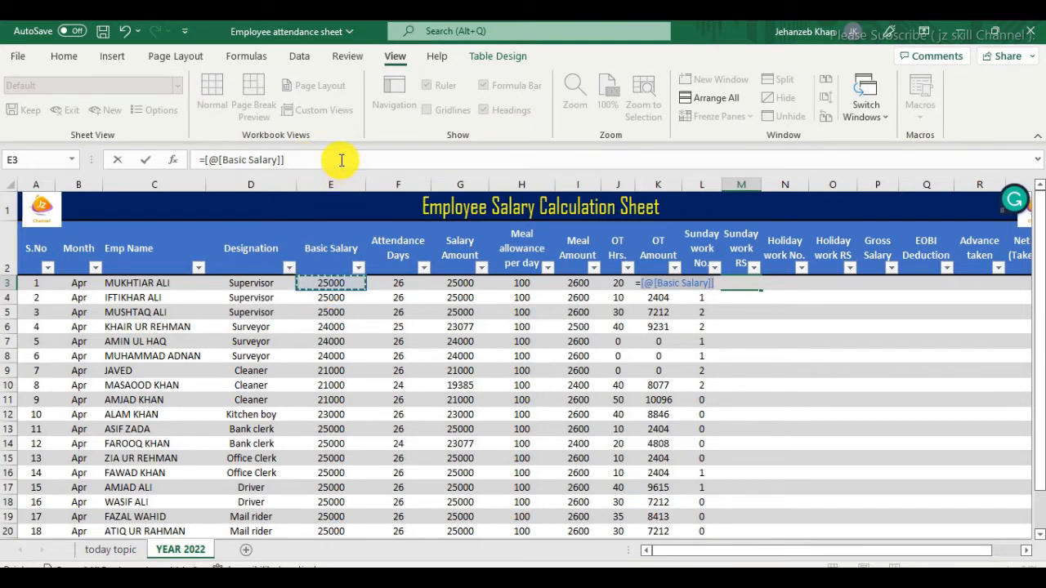
left_click(342, 160)
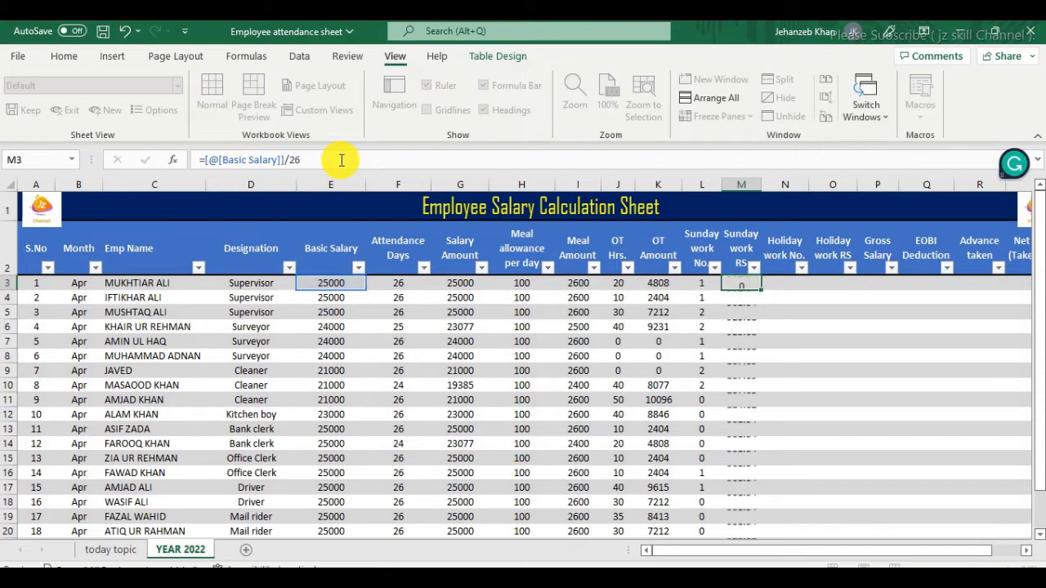
key("Return")
scroll(736, 478, "down", 3)
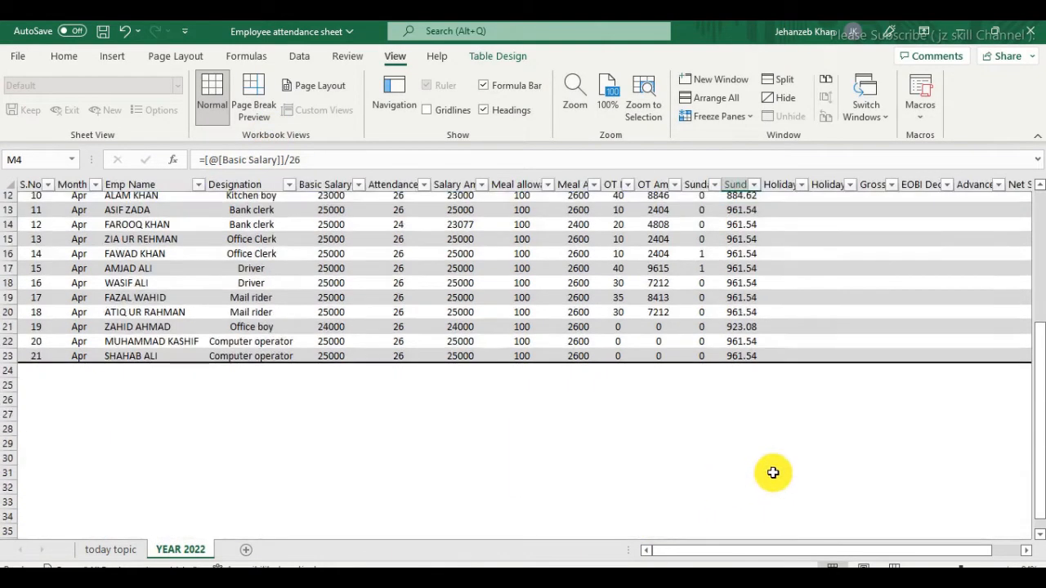
scroll(773, 472, "up", 3)
scroll(773, 472, "down", 1)
scroll(771, 469, "up", 2)
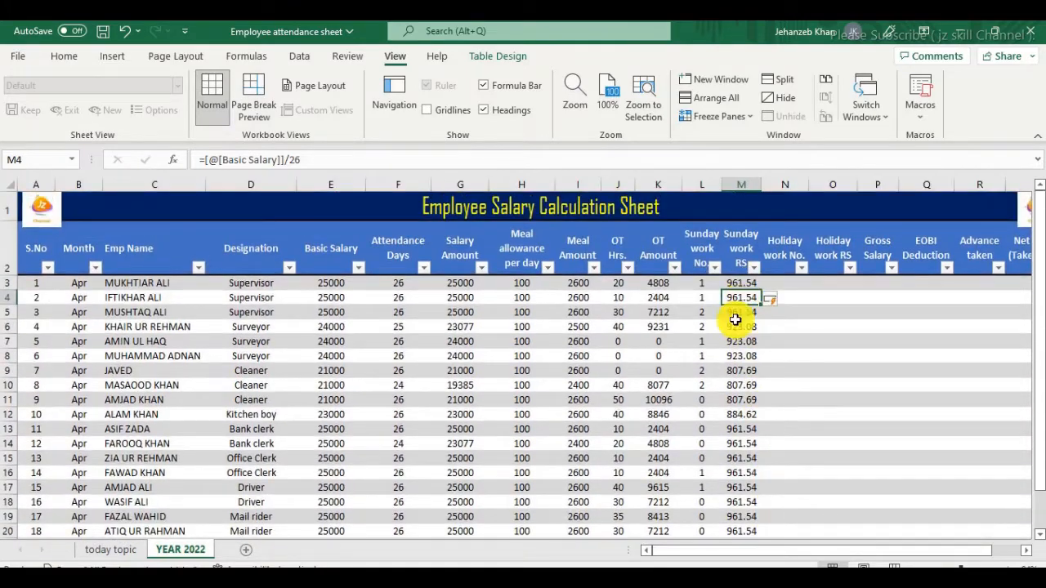
Extend the Sunday work RS formula in M3 to =[@[Basic Salary]]/26*1.25 and check the column down to the last employee
left_click(748, 280)
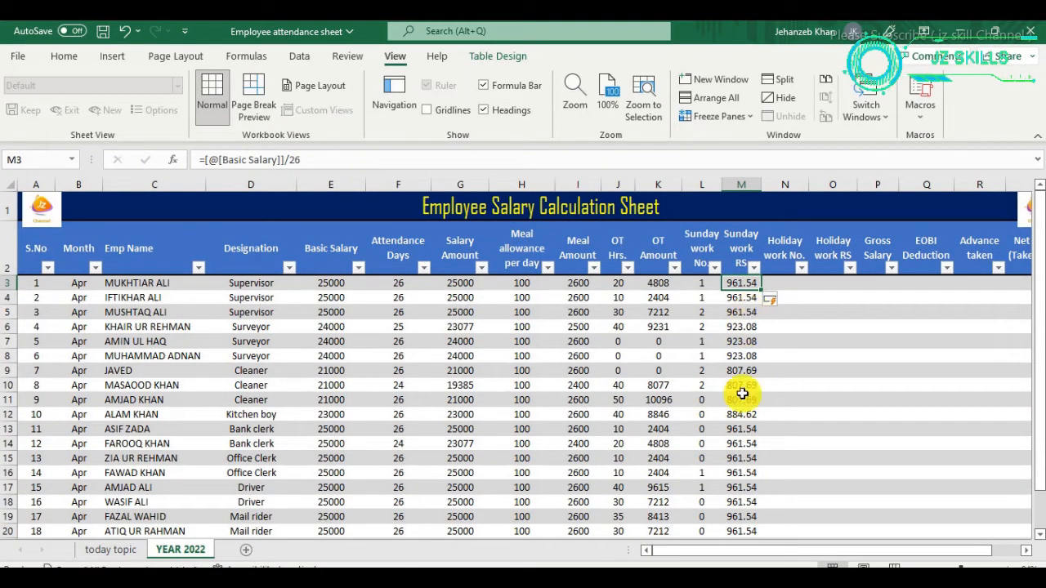
scroll(729, 460, "down", 2)
scroll(730, 460, "up", 2)
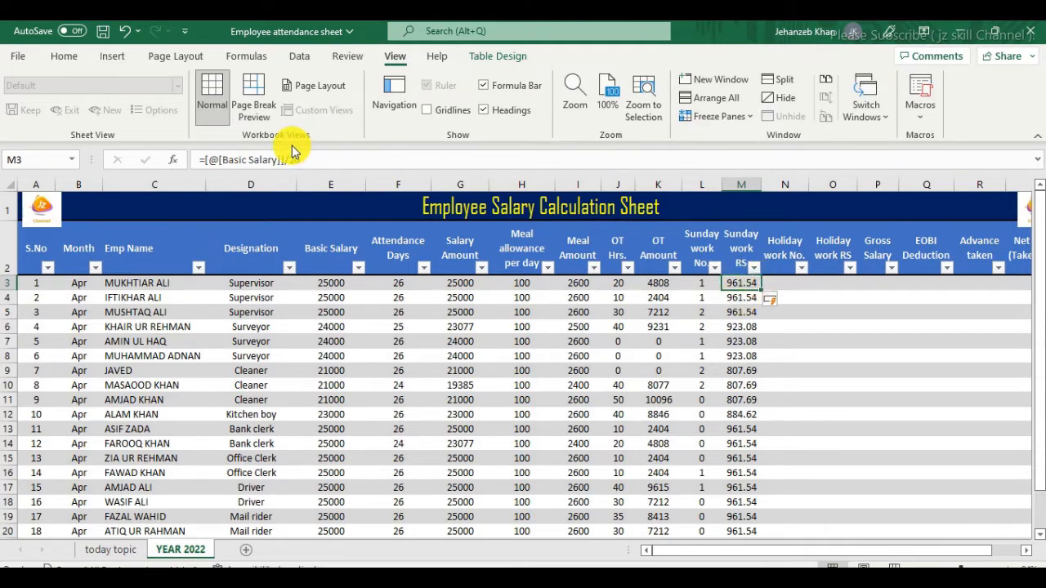
left_click(336, 161)
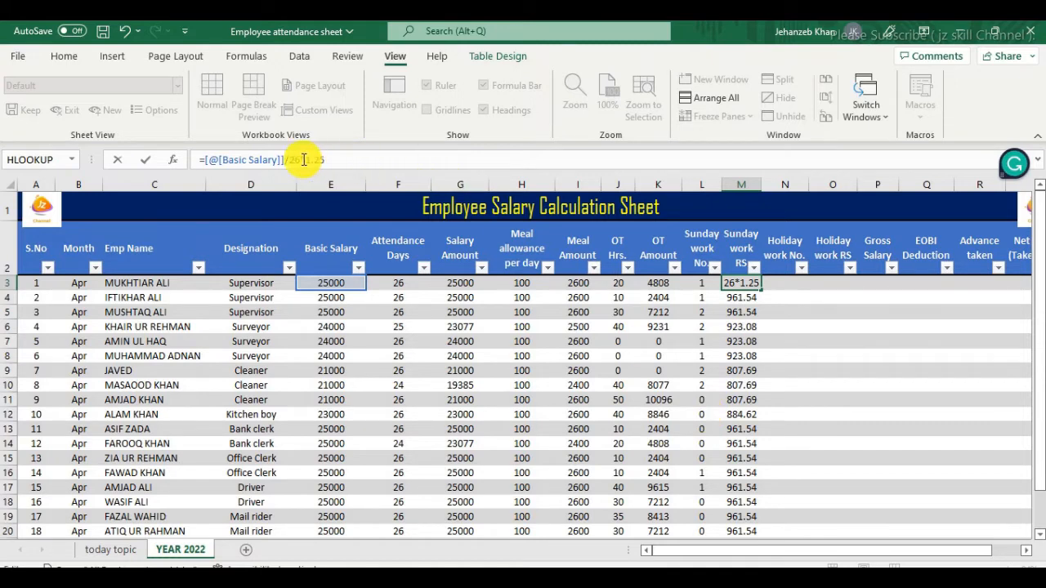
key("Return")
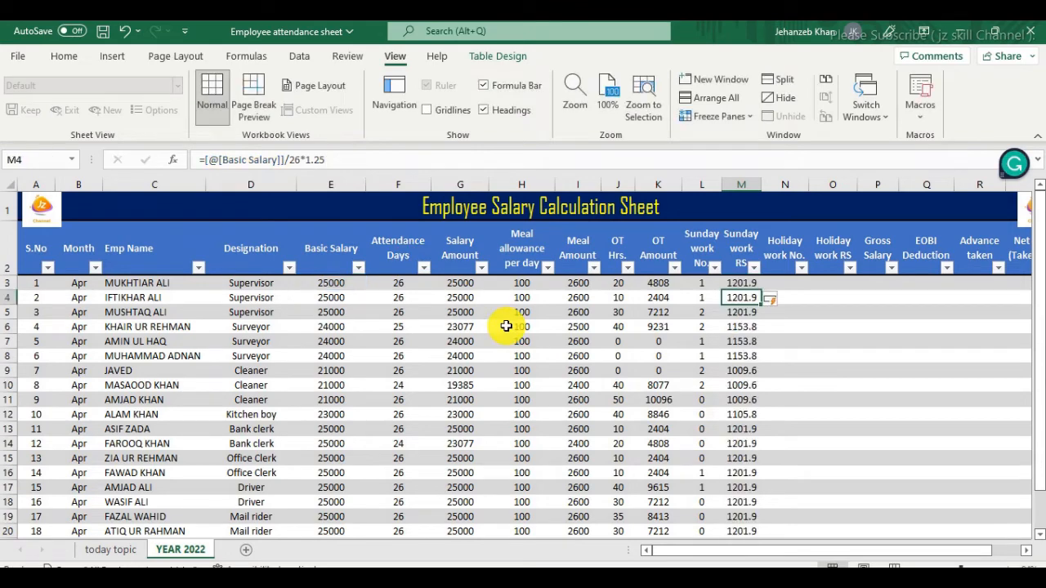
scroll(744, 511, "down", 1)
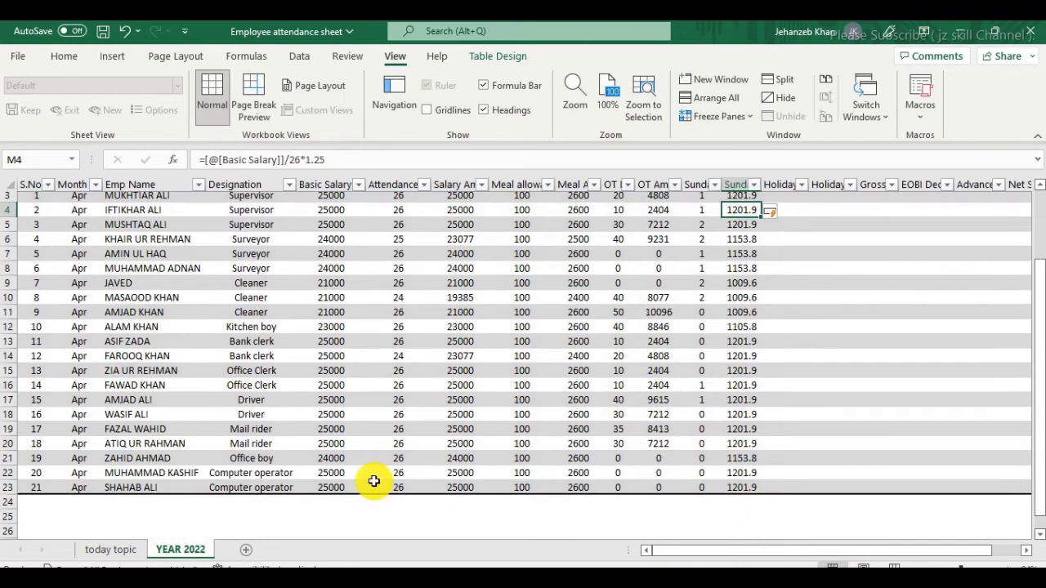
scroll(331, 258, "up", 1)
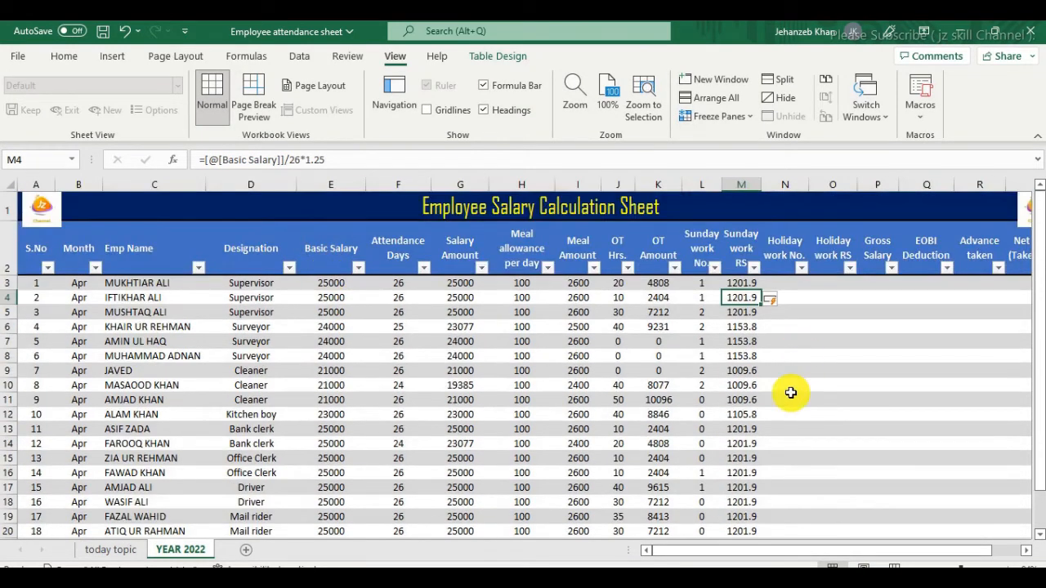
Change the Sunday work RS formula in M3 to =([@[Basic Salary]]/26*1.25)*[@[Sunday work No.]]
left_click(746, 283)
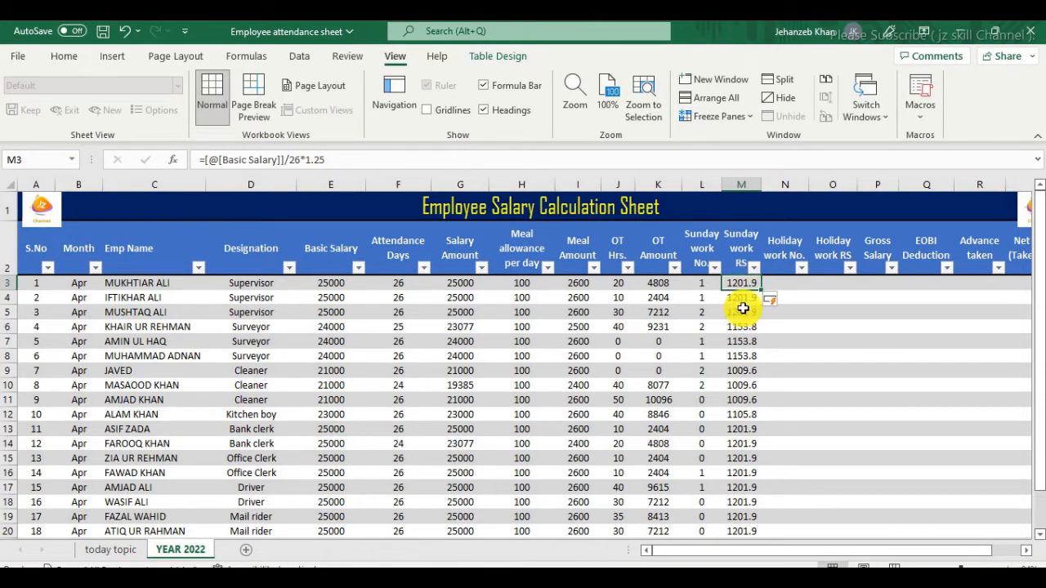
scroll(747, 343, "down", 1)
scroll(728, 315, "up", 1)
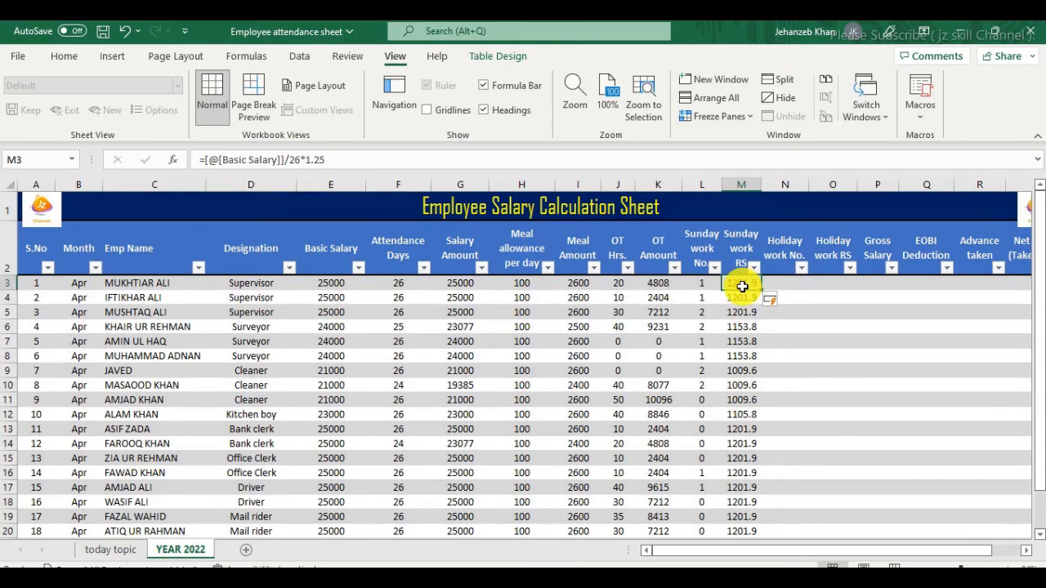
left_click(208, 160)
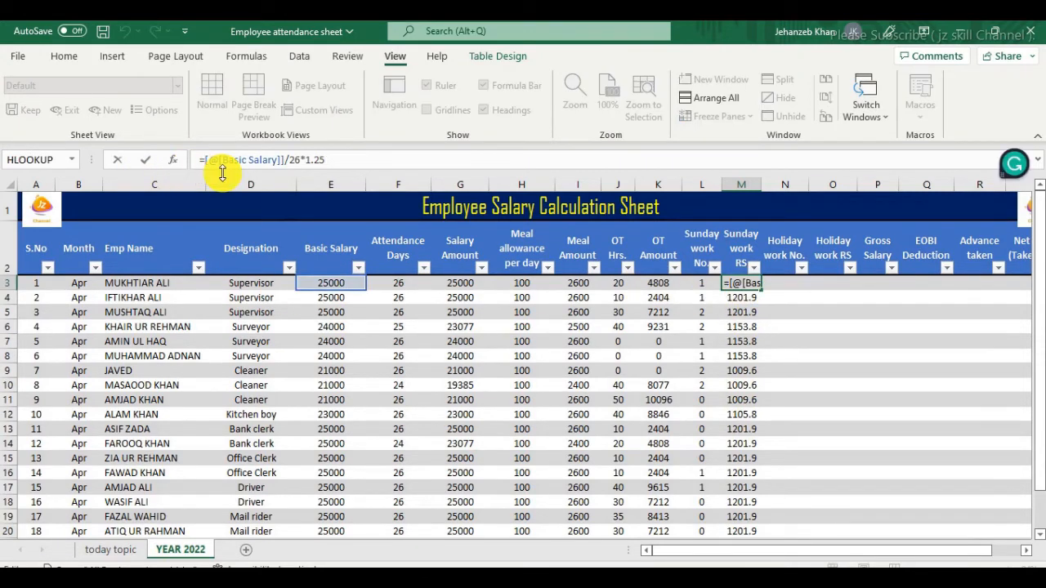
type("(")
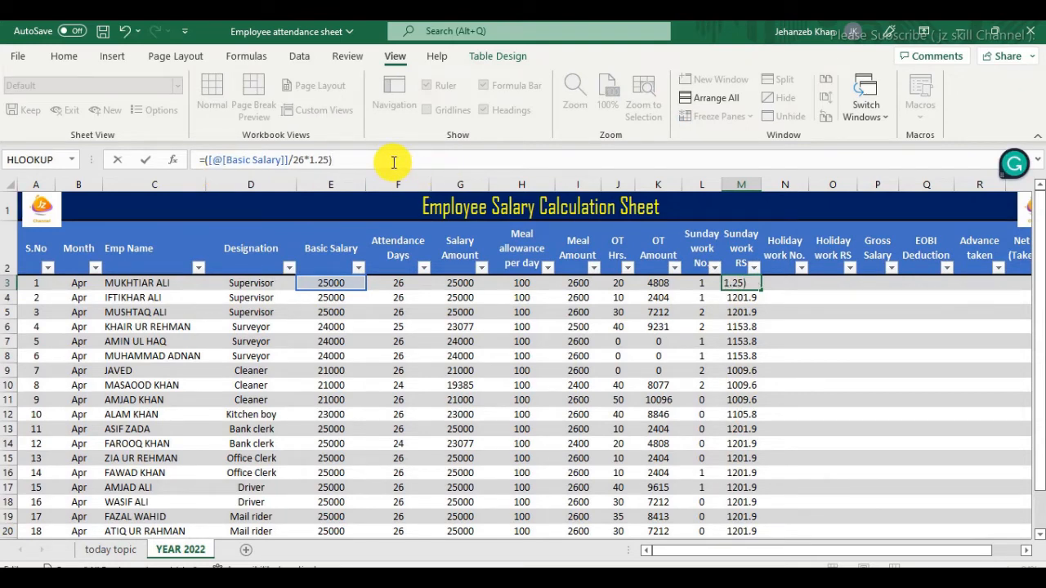
left_click(697, 282)
key("Return")
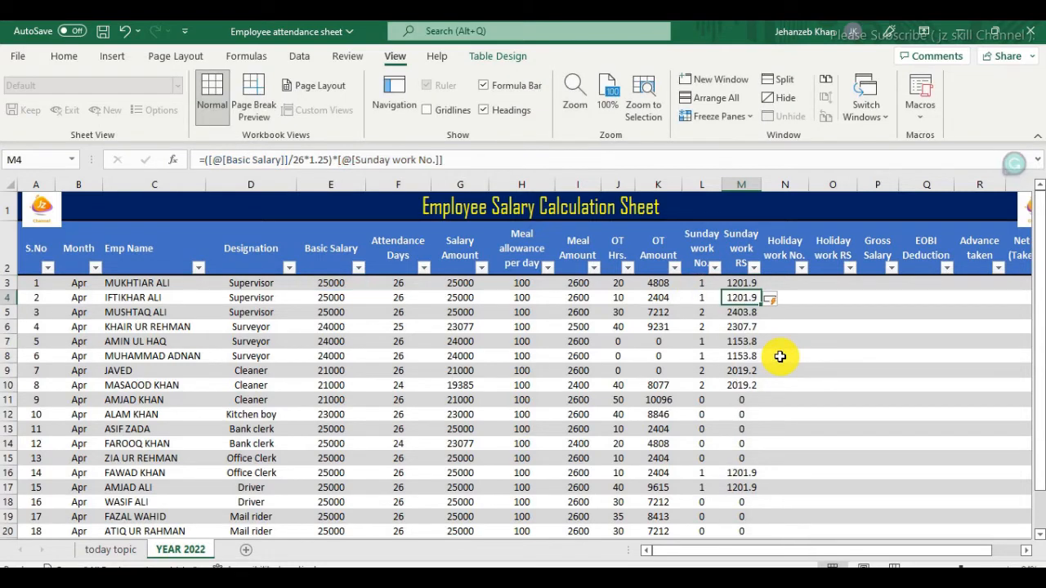
Set the multiplier in the M3 Sunday work RS formula to 2 and check the recalculated column
left_click(745, 280)
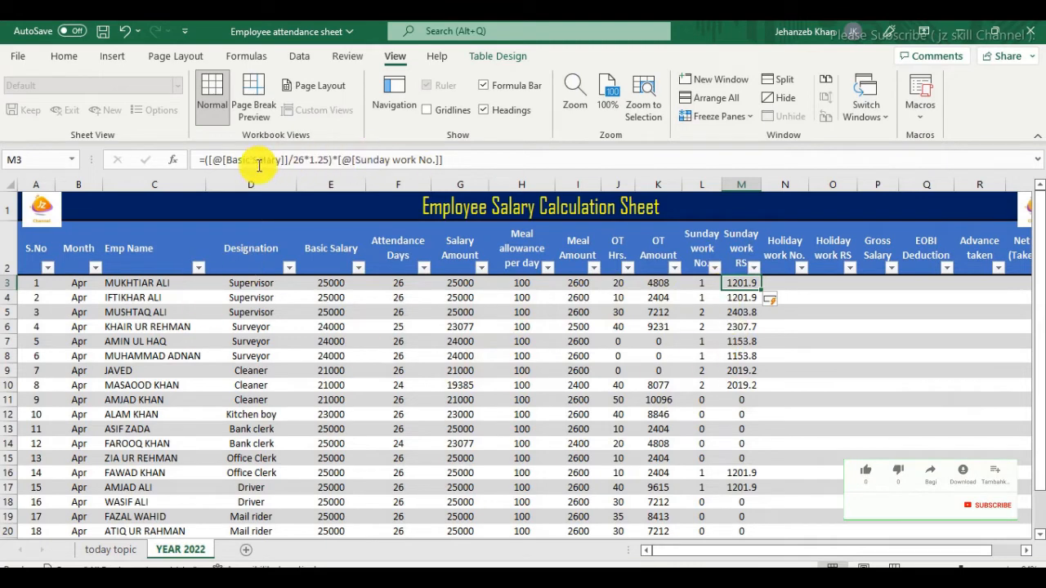
left_click(740, 283)
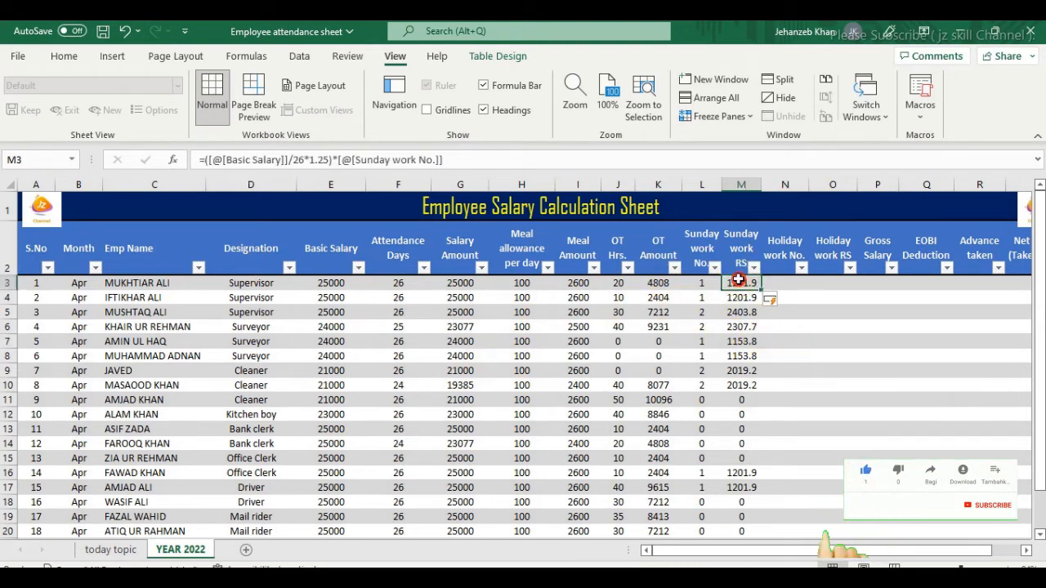
left_click(327, 159)
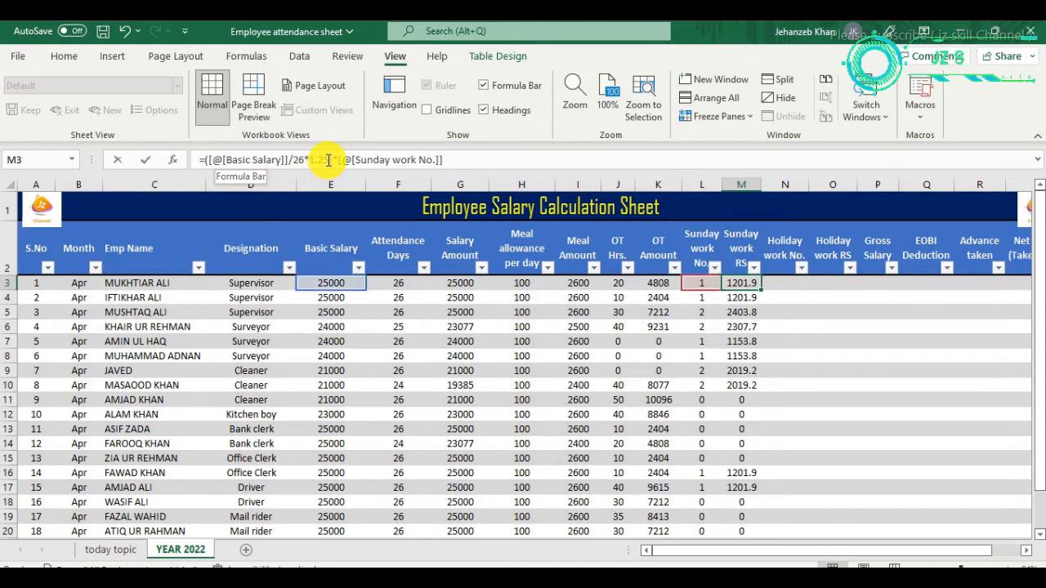
double_click(315, 160)
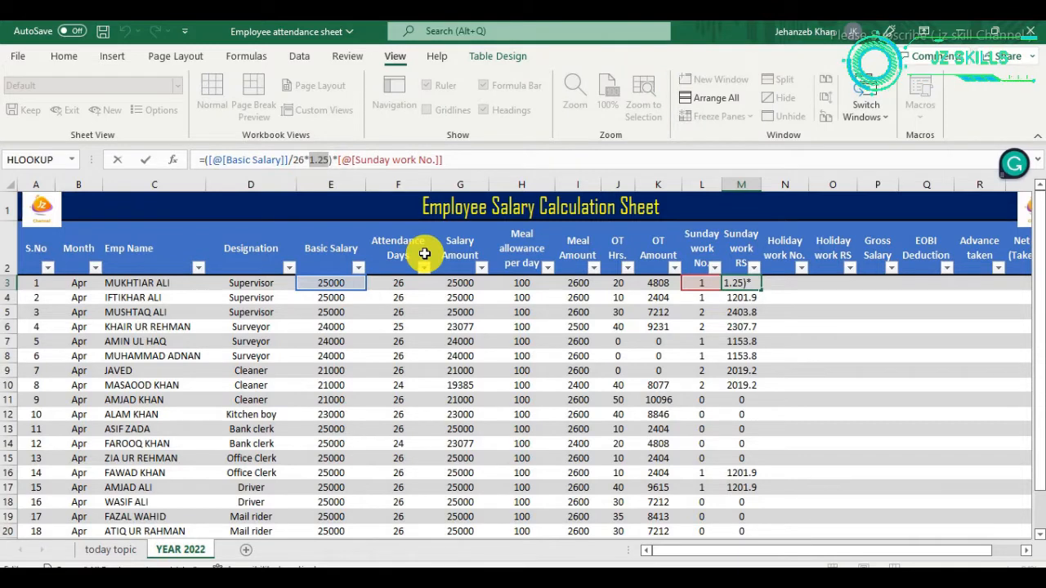
type("2")
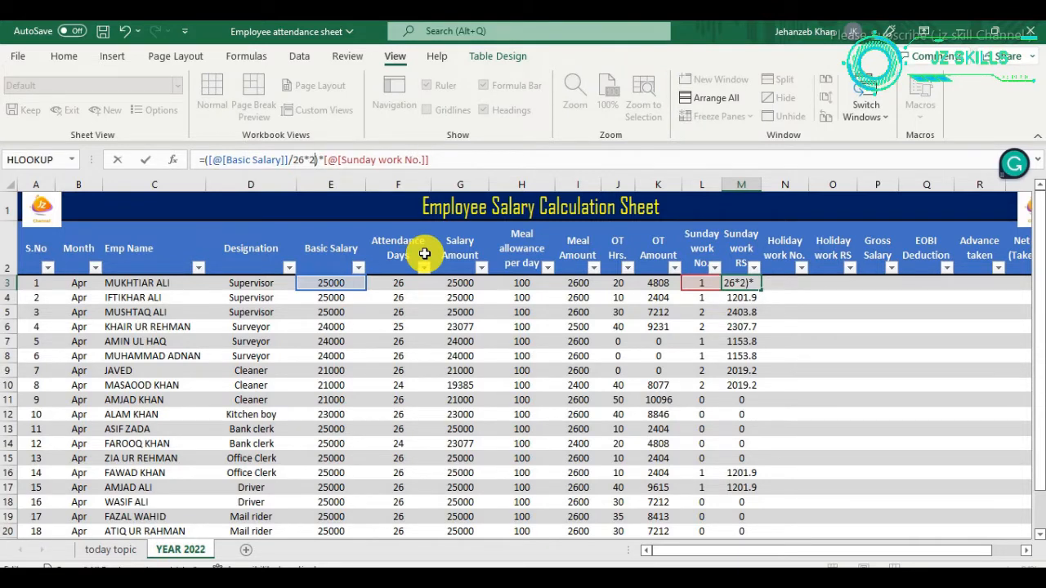
key("Return")
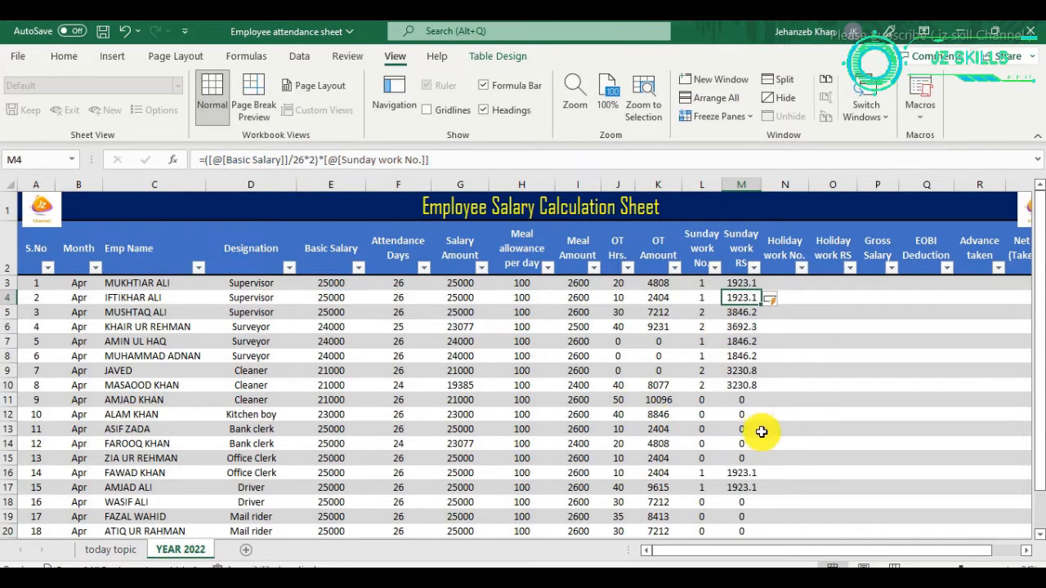
scroll(746, 549, "down", 2)
scroll(746, 549, "up", 2)
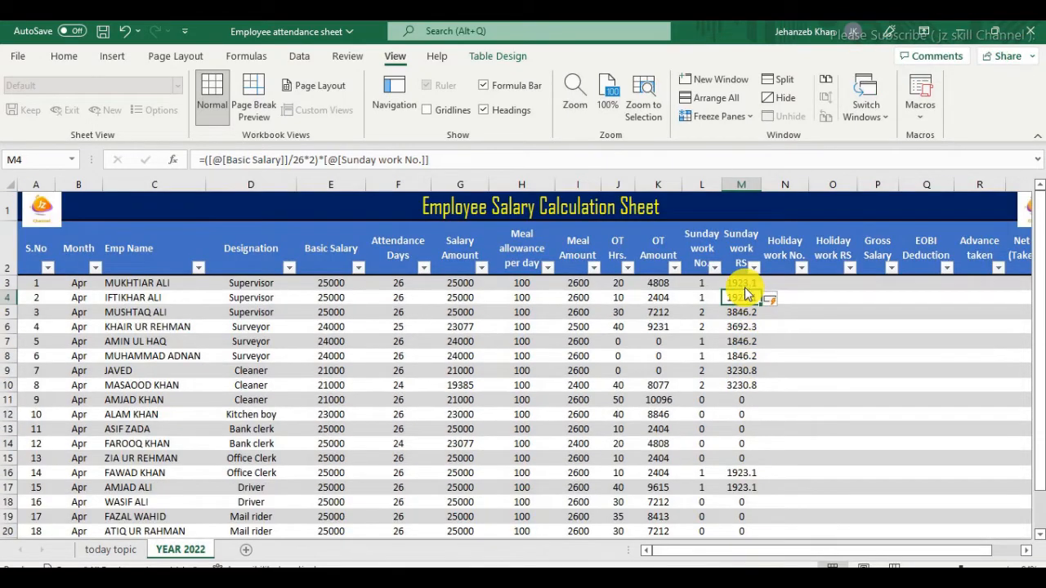
Set the multiplier in the M3 Sunday work RS formula back to 1.25 and review the column
left_click(746, 283)
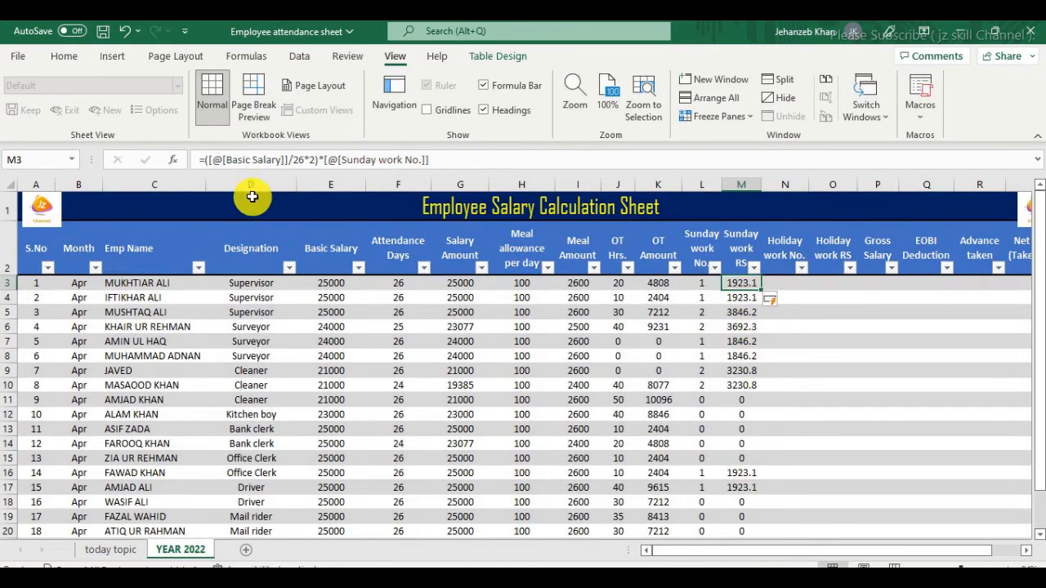
left_click(315, 159)
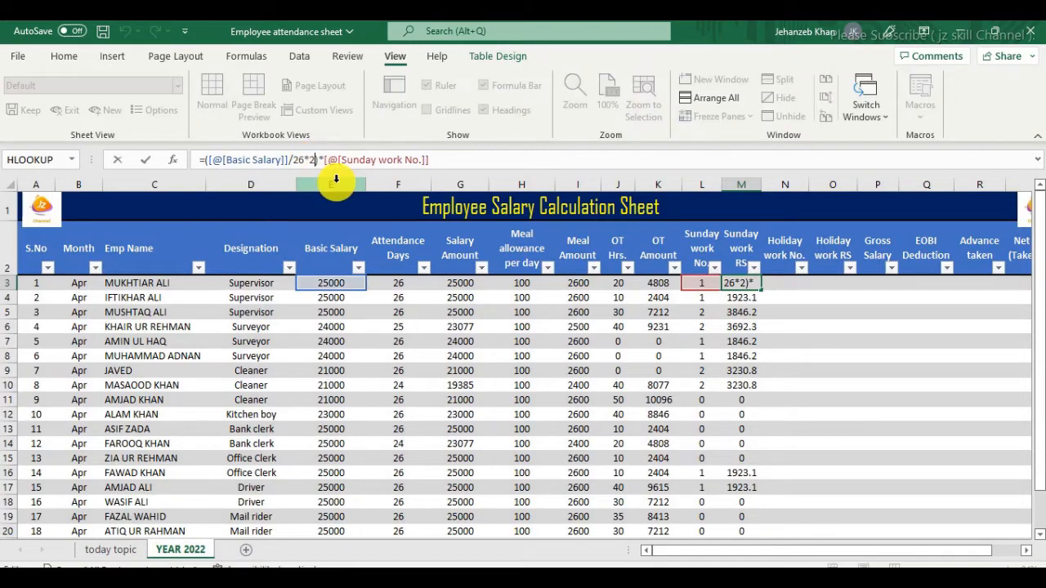
key("BackSpace")
type("1.25")
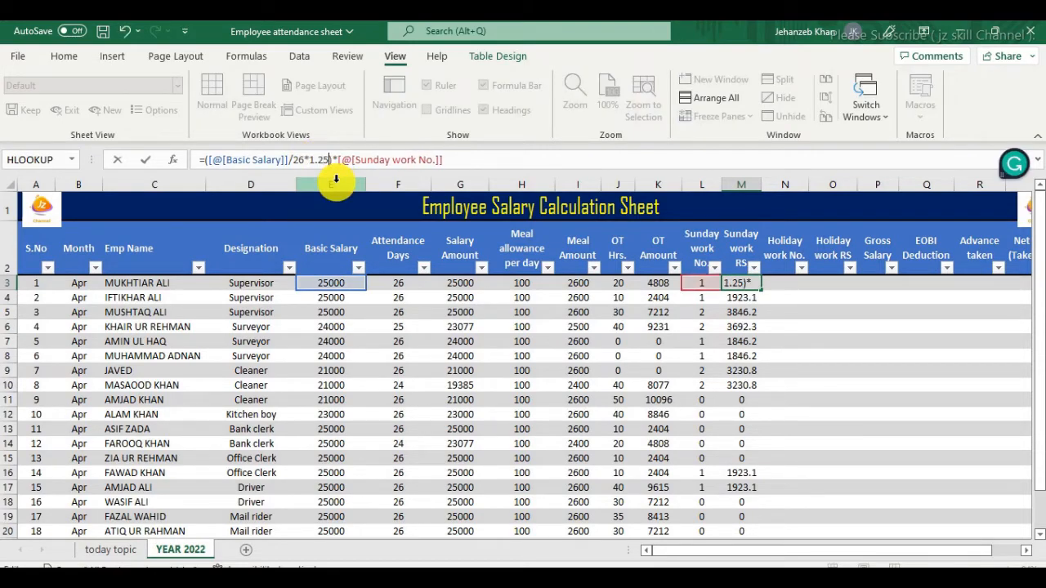
key("Return")
scroll(735, 502, "down", 1)
scroll(735, 503, "up", 1)
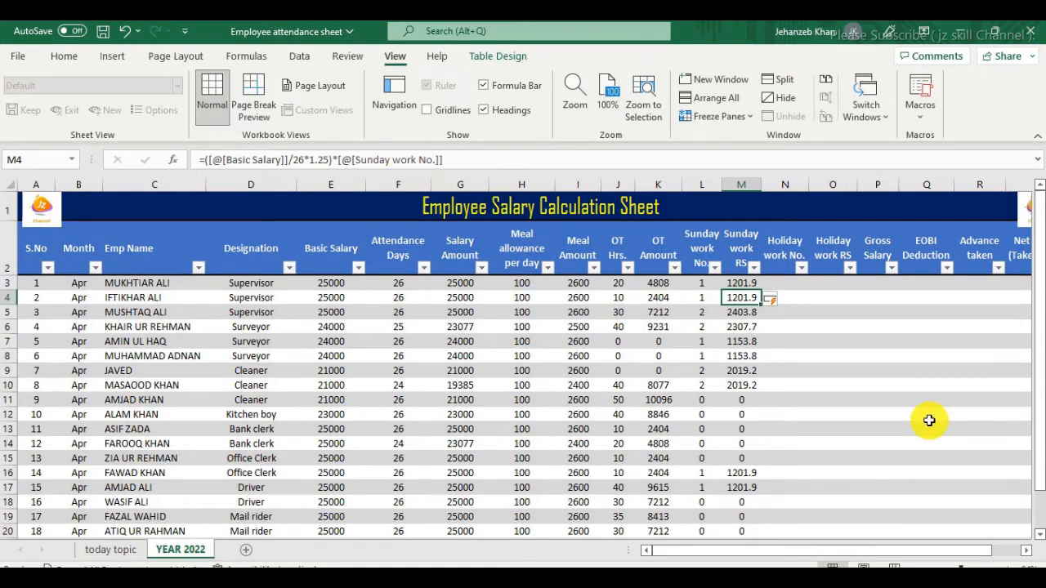
key("Down")
scroll(915, 420, "down", 1)
scroll(913, 421, "up", 1)
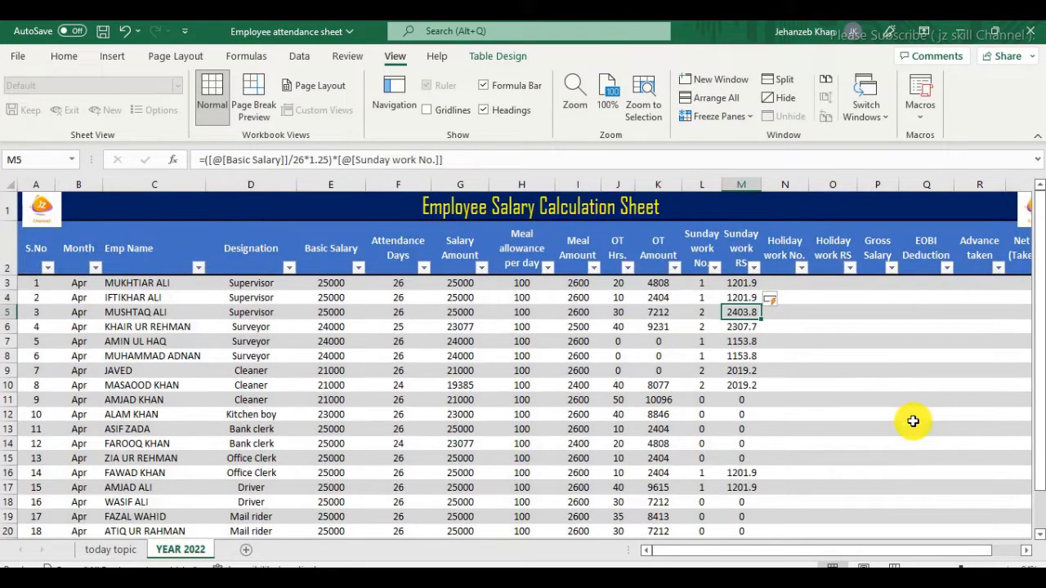
Enter the Holiday work No. values 1, 1, 1, 0 and 0 for the first five employees in N3:N7
left_click(786, 284)
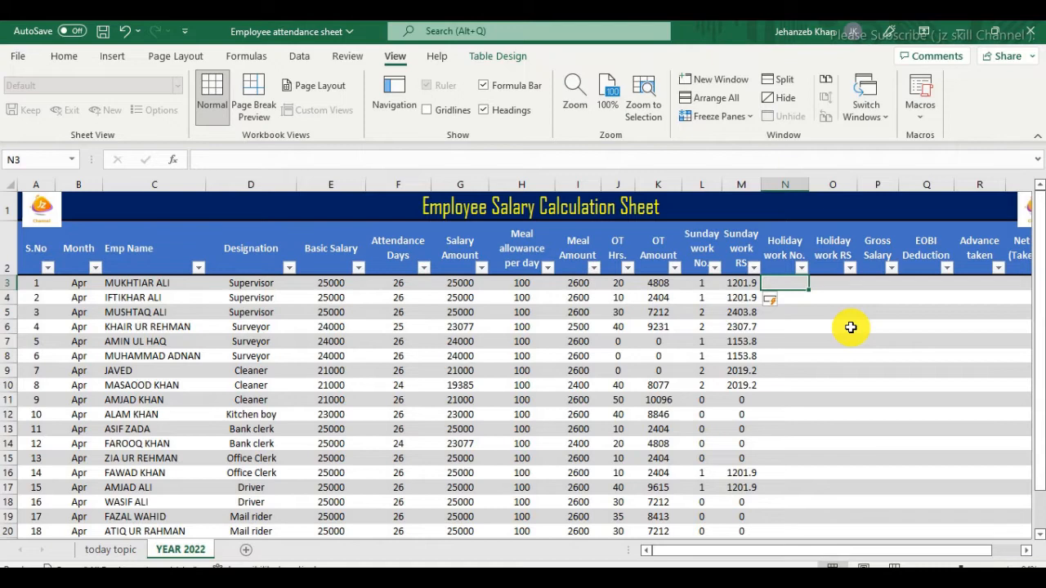
key("Right")
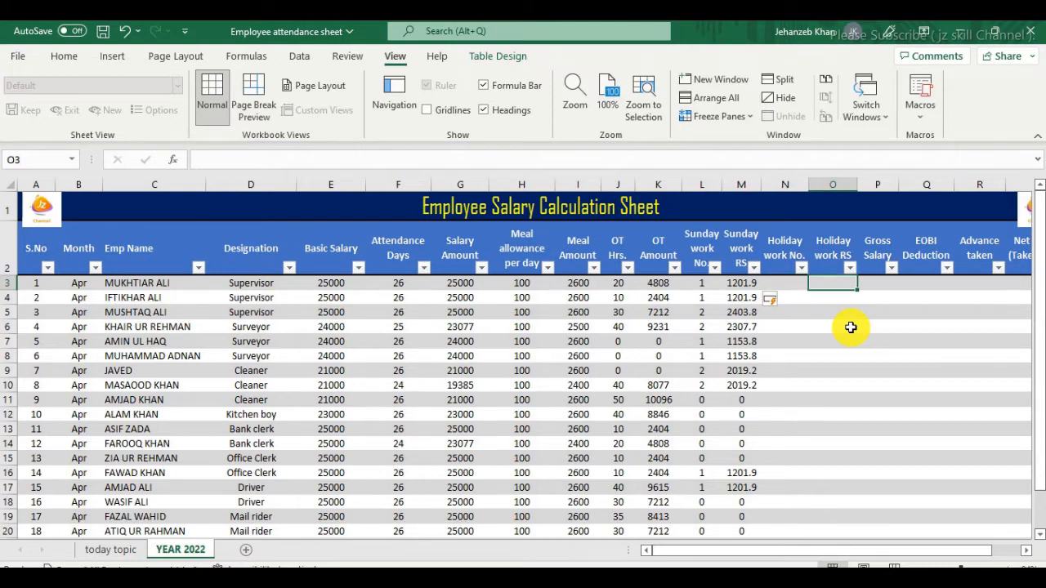
key("Left")
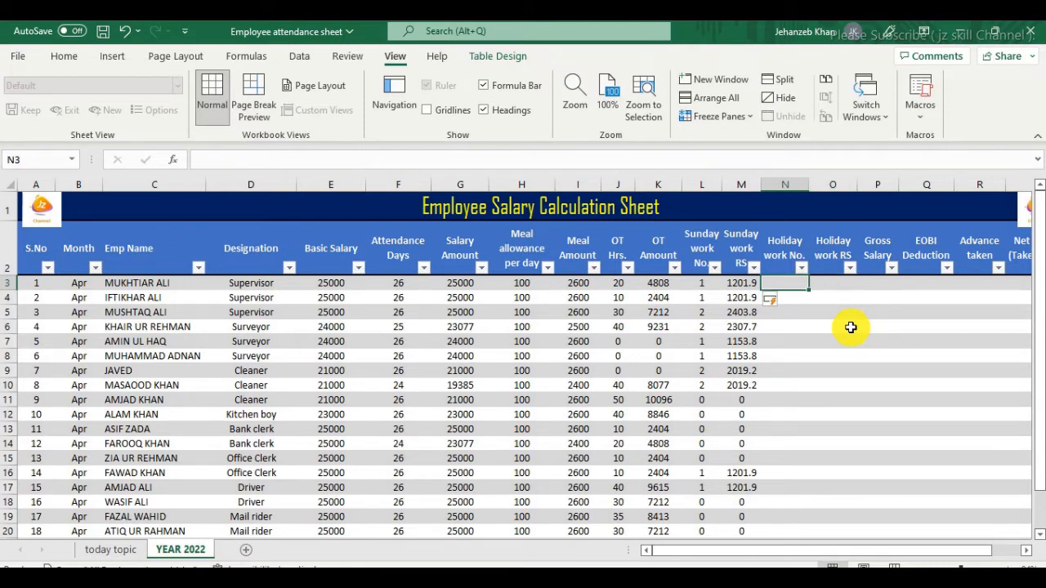
type("1")
key("Return")
type("1")
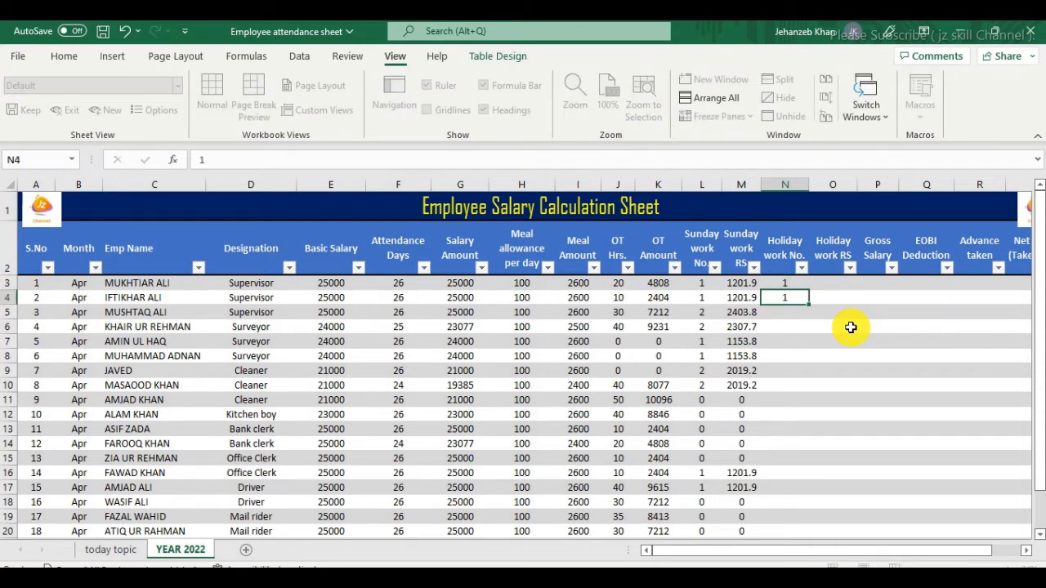
key("Return")
type("1")
key("Return")
type("0")
key("Return")
type("0")
key("Return")
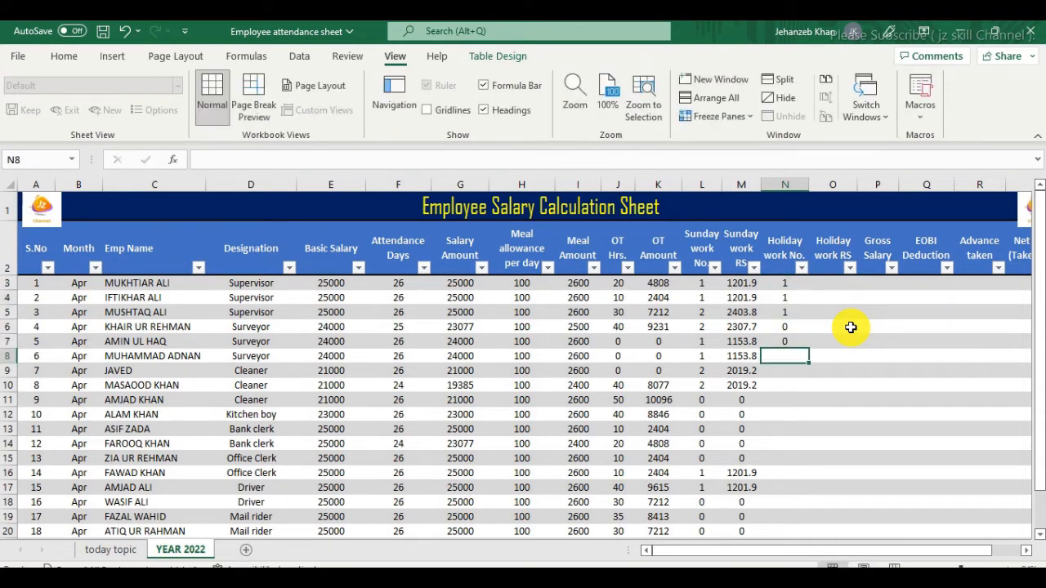
Enter 0 in N8 and fill it down the remaining Holiday work No. cells
type("0")
left_click(817, 429)
left_click(803, 357)
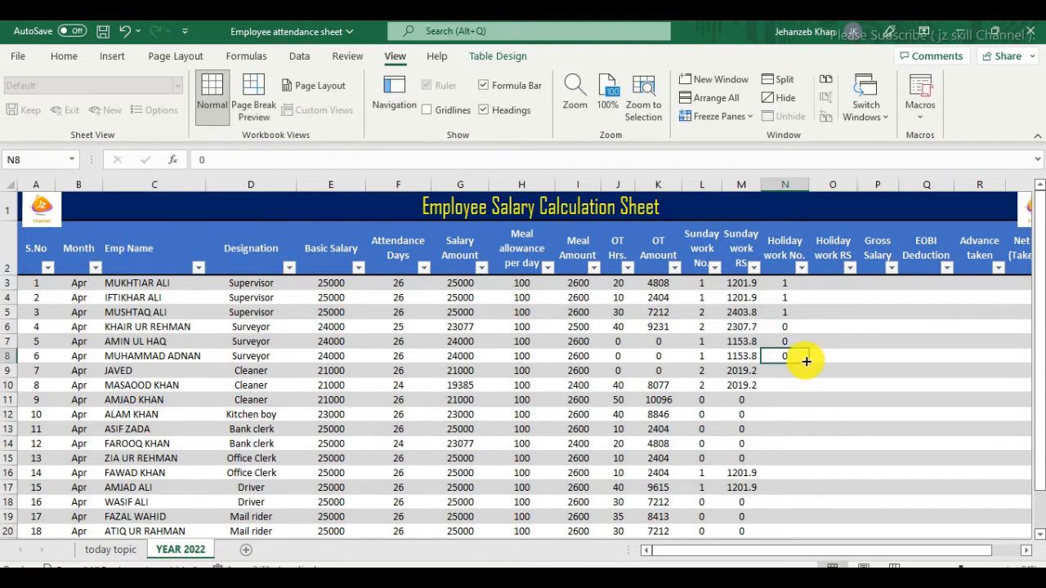
double_click(808, 363)
left_click(817, 329)
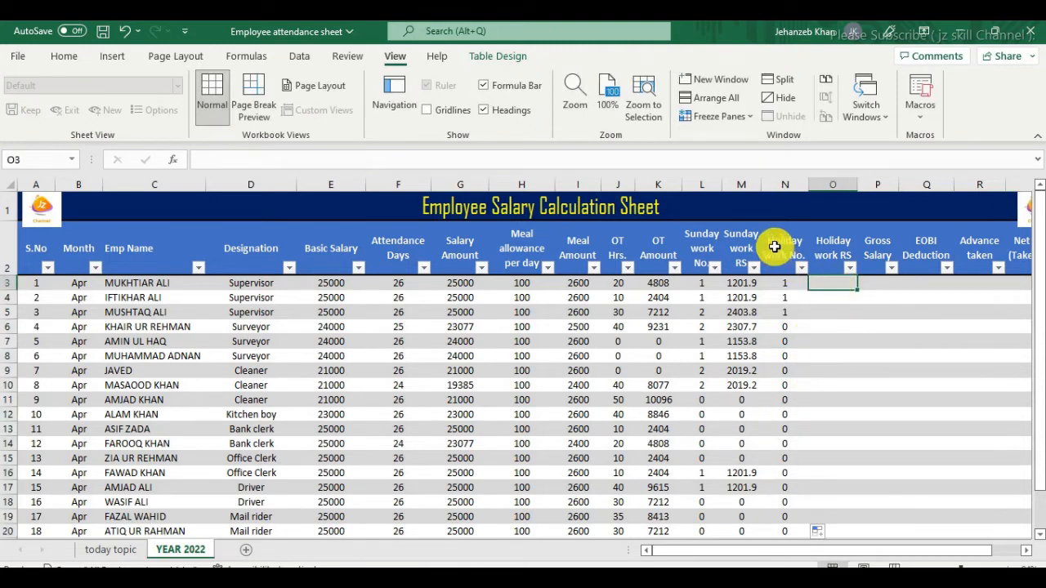
Rename the column header in N2 as Holiday work days
left_click(783, 258)
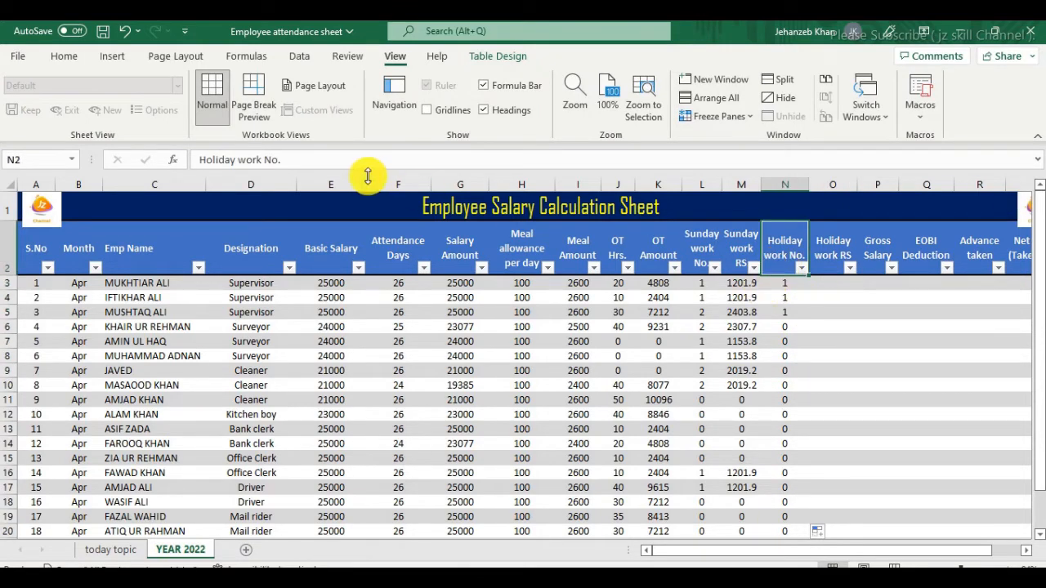
left_click(927, 382)
left_click(775, 236)
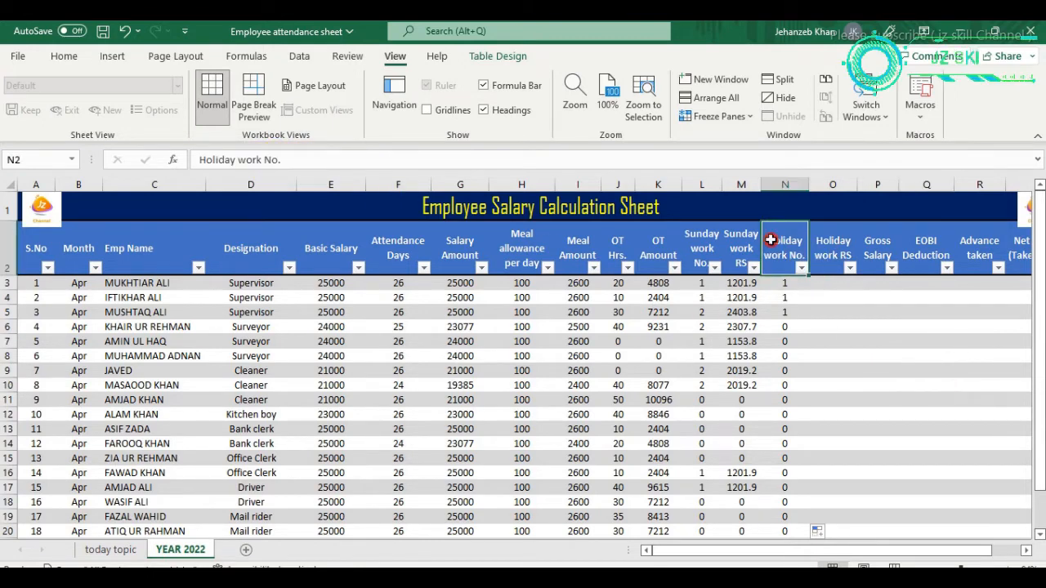
left_click(287, 159)
key("BackSpace")
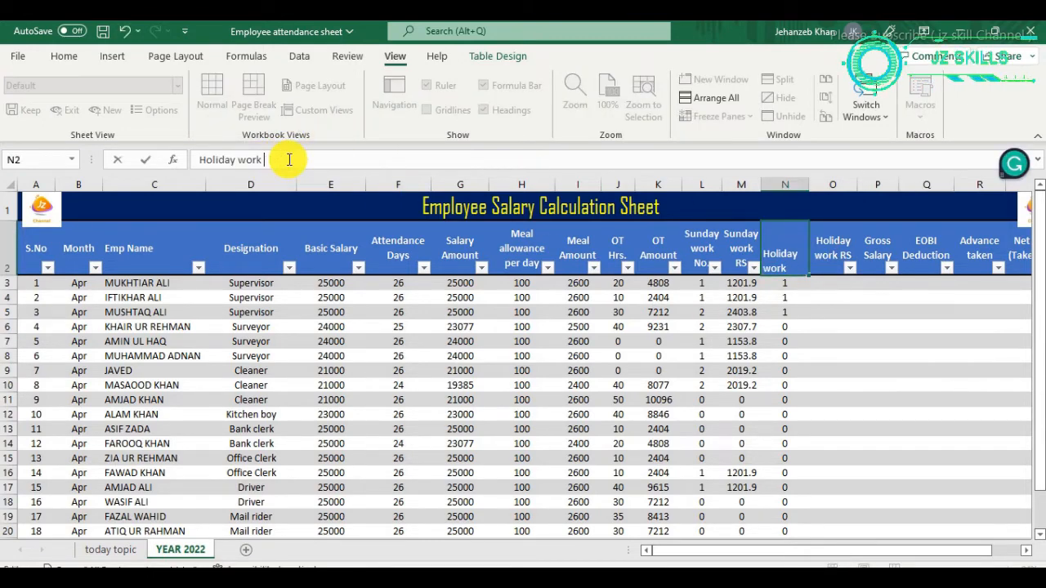
key("BackSpace")
key("BackSpace")
type("days")
key("Tab")
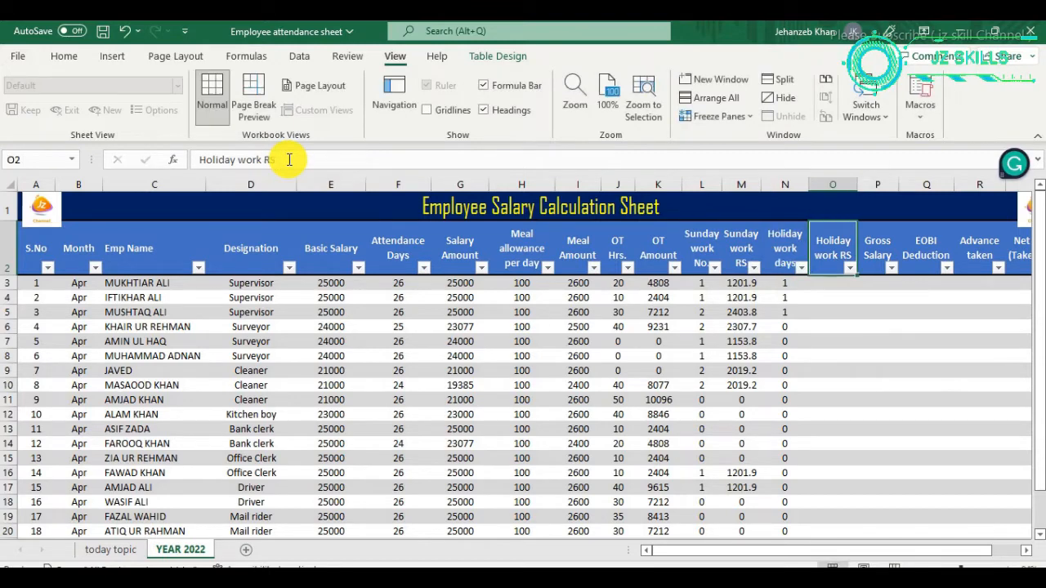
Set the Holiday work days values for the two bank clerks in N13 and N14 to 1
left_click(787, 356)
left_click(797, 425)
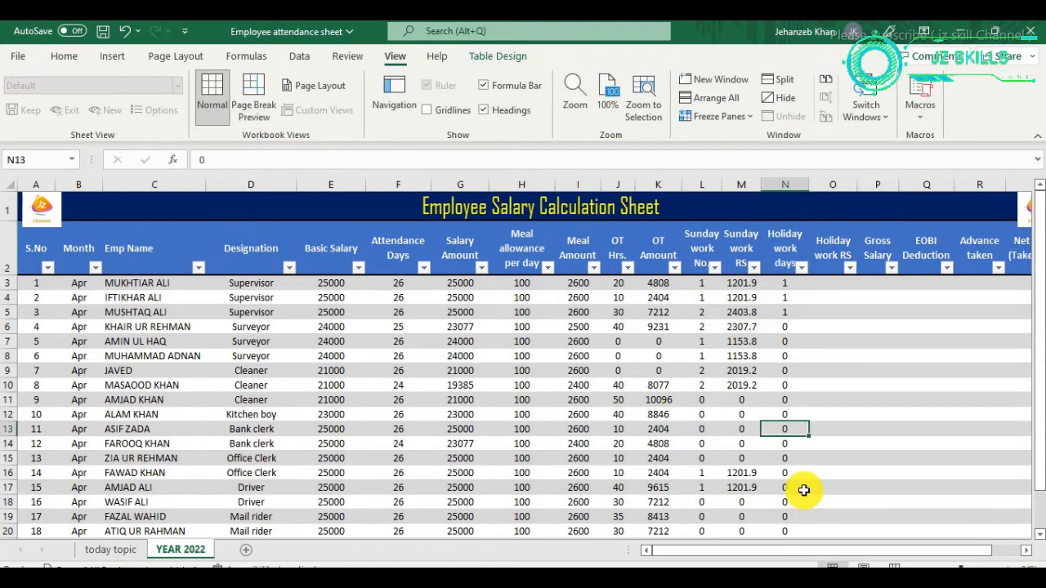
type("1")
key("Return")
type("1")
key("Return")
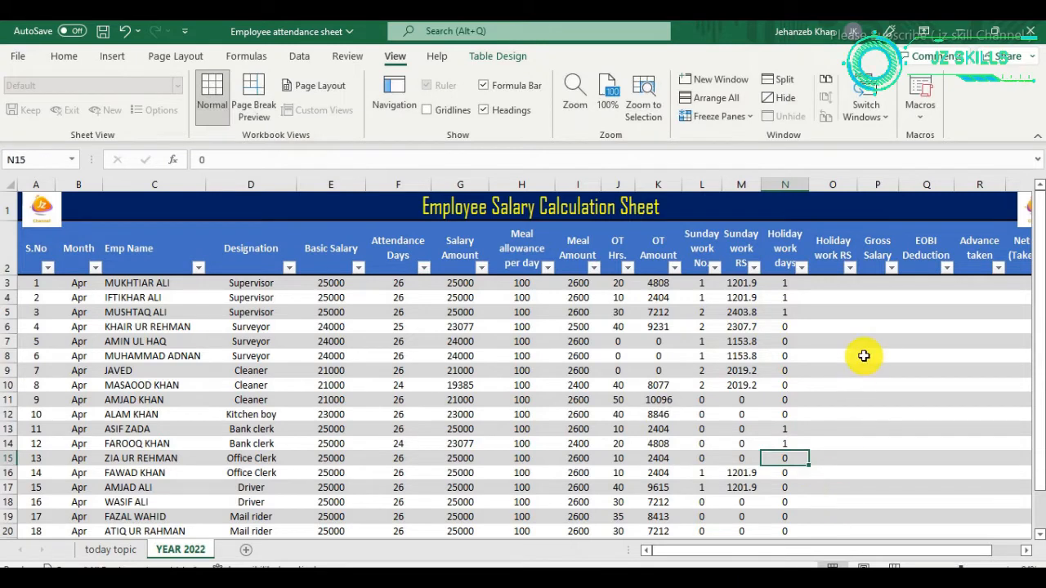
Narrow the Holiday work RS column slightly and select its first data cell, O3
left_click(843, 286)
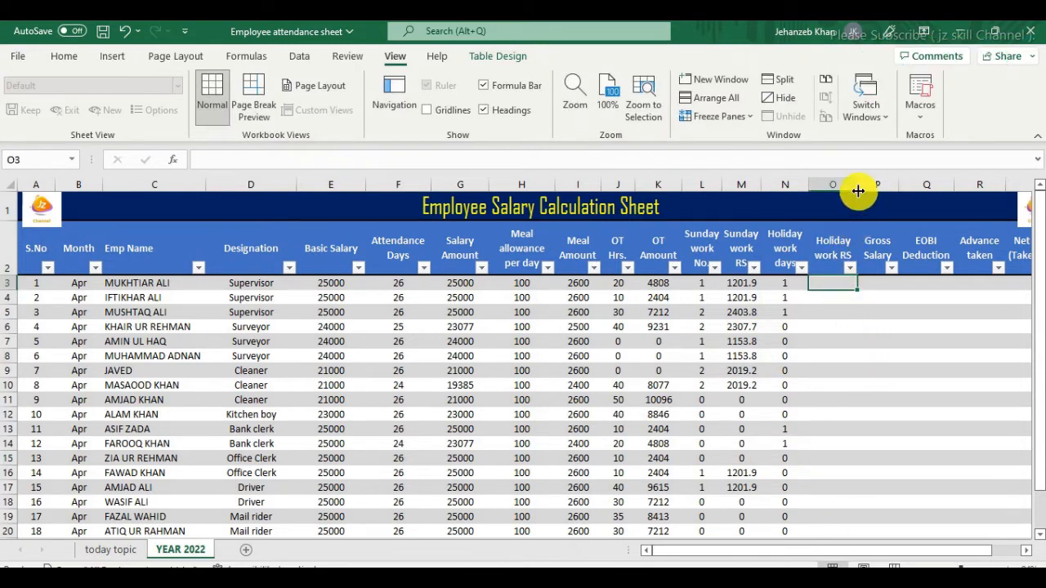
left_click_drag(858, 188, 854, 187)
left_click(864, 310)
left_click(842, 252)
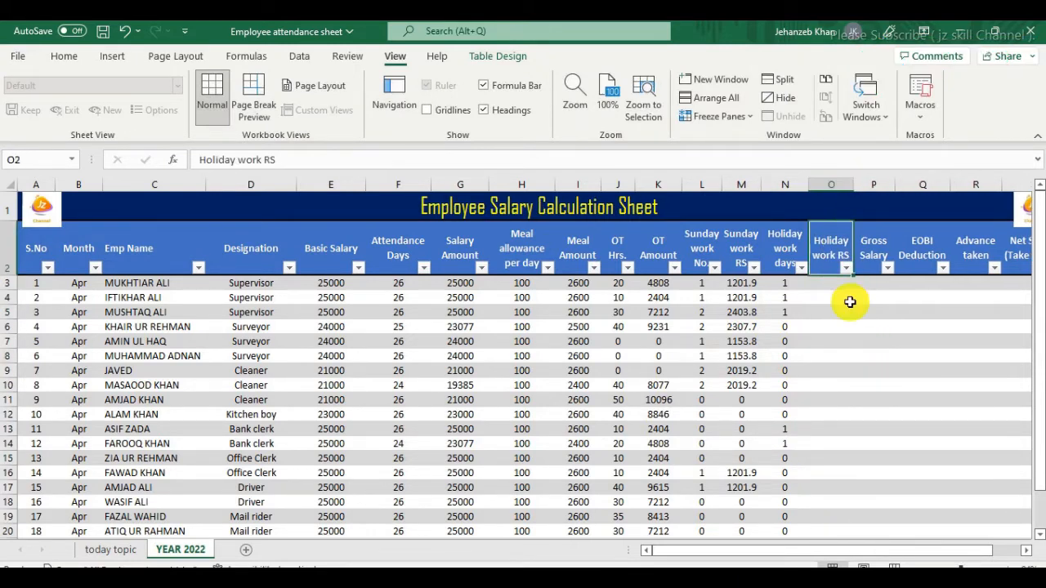
left_click(835, 283)
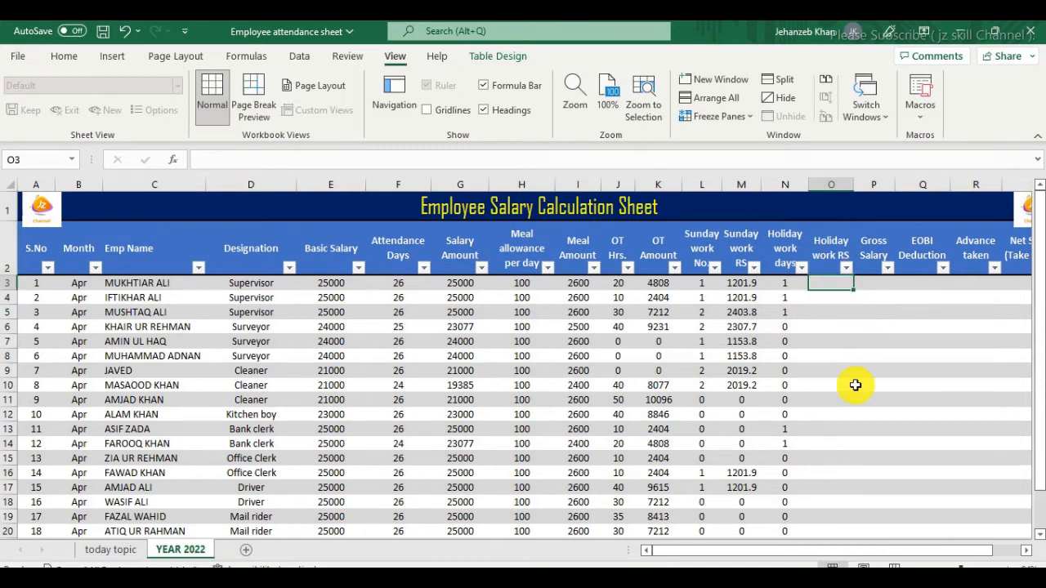
Examine the Sunday work RS formula in M3, focusing on its rate multiplier
left_click(755, 289)
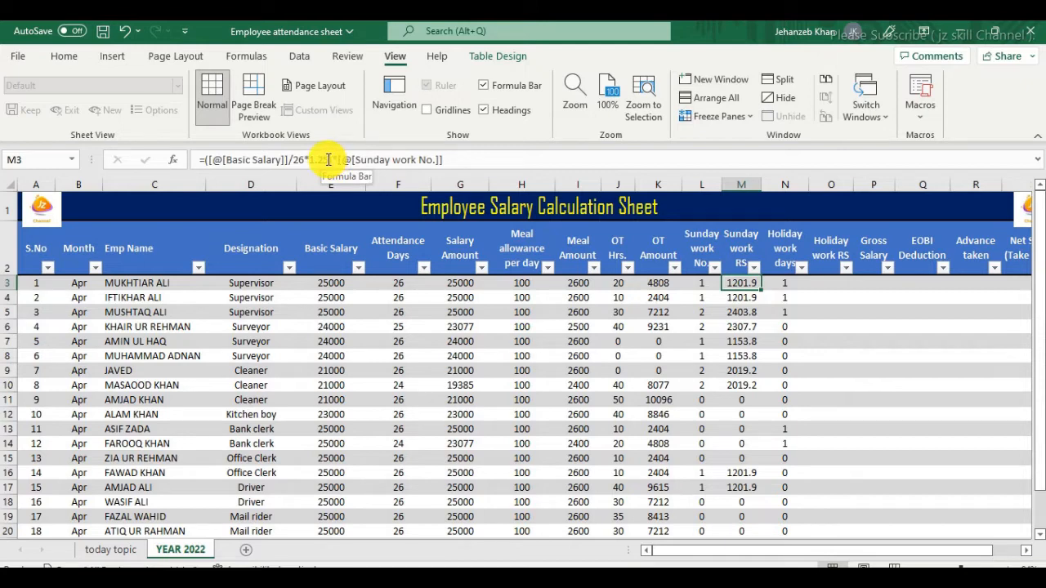
left_click_drag(329, 161, 297, 161)
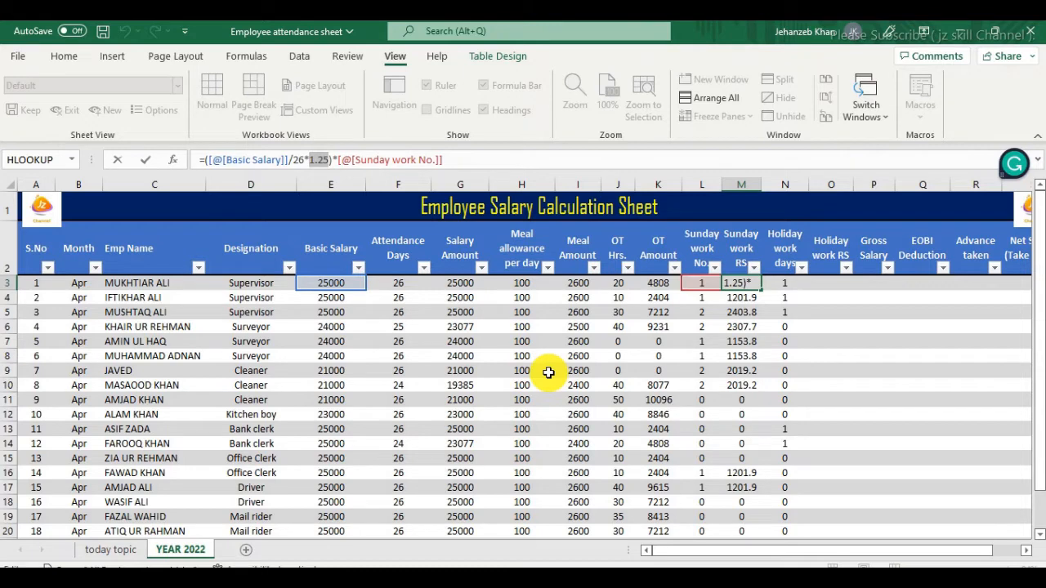
key("Return")
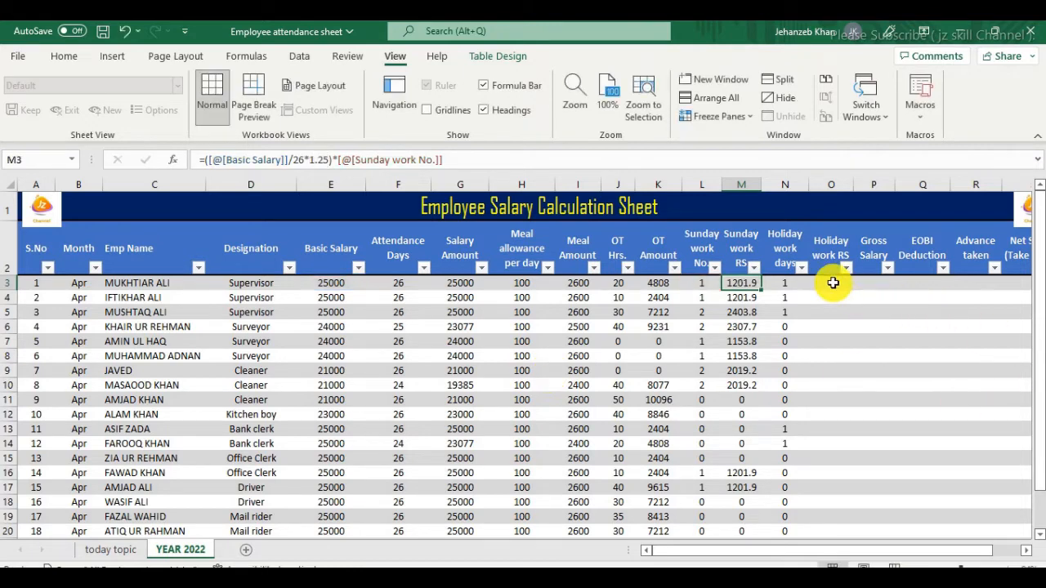
Enter a Holiday work RS formula in O3 that divides Basic Salary by 26
left_click(832, 283)
type("=")
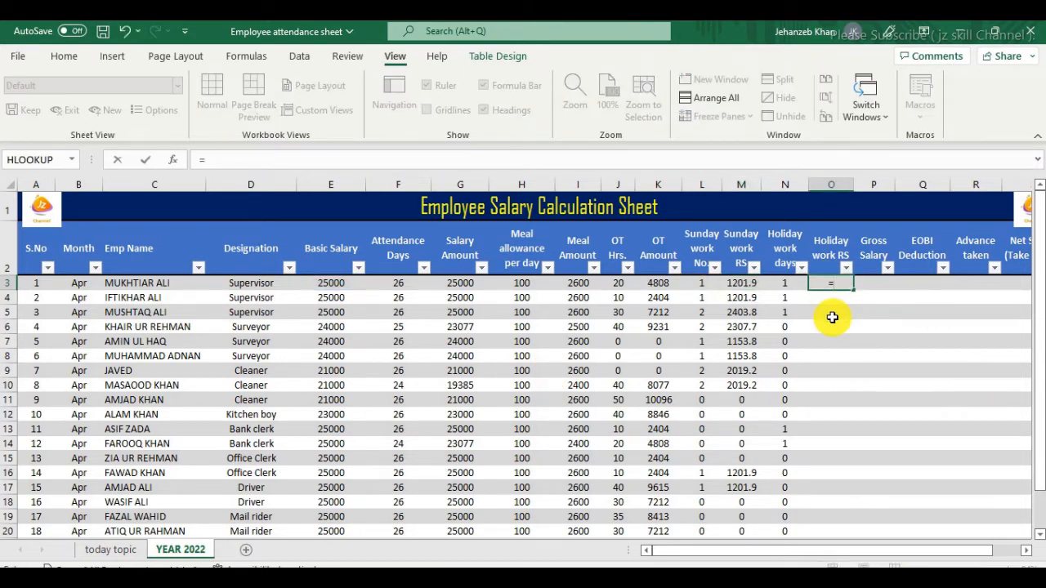
left_click(327, 283)
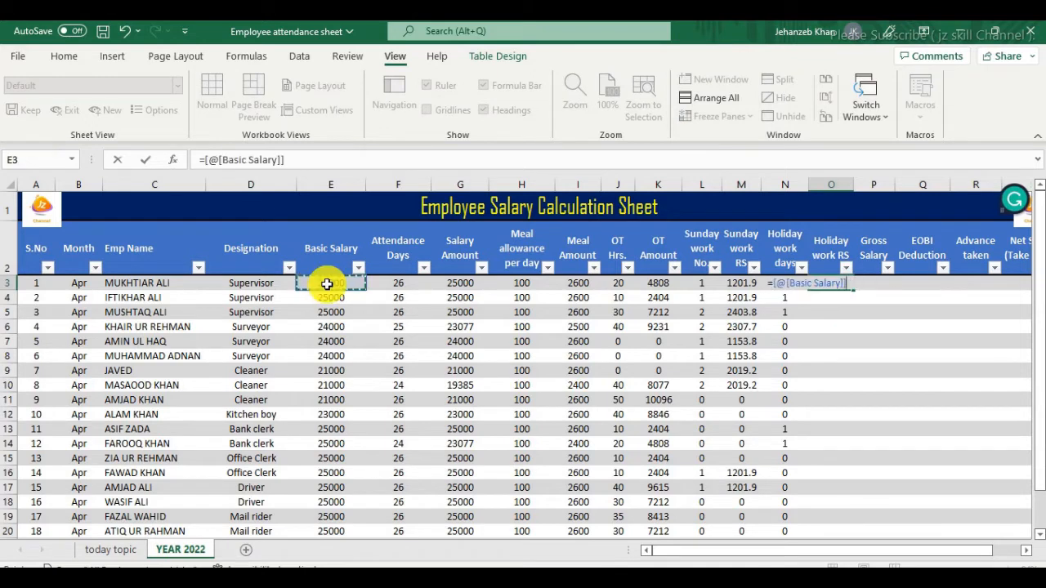
type("/26")
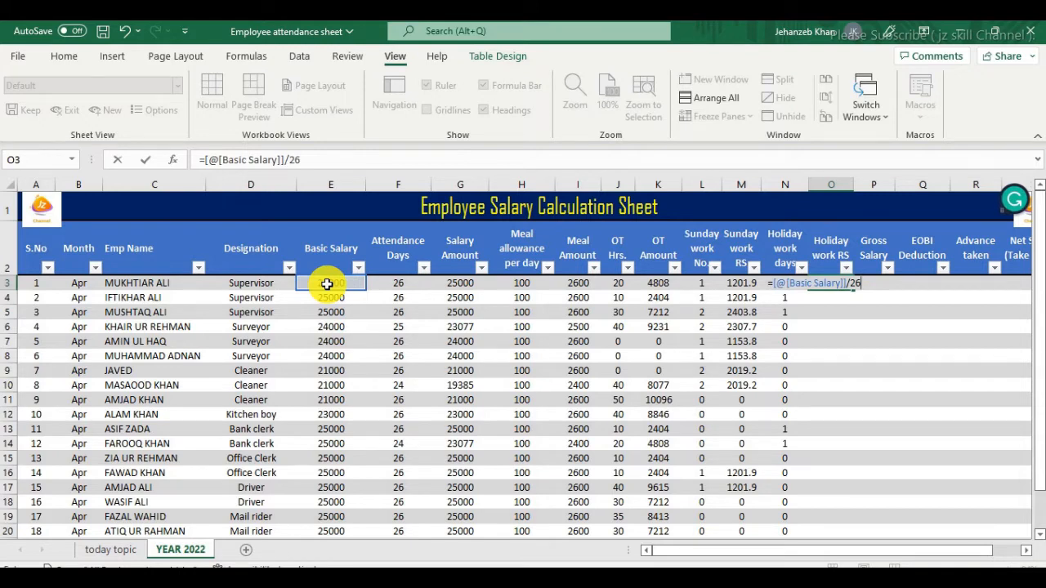
key("ctrl+Return")
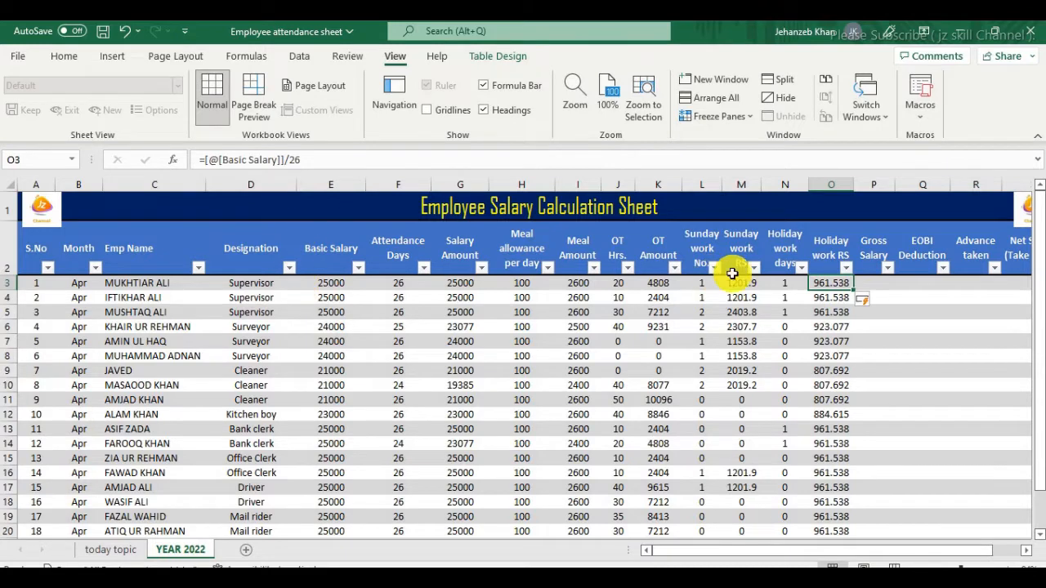
Extend the Holiday work RS formula in O3 to multiply the daily rate by 3
left_click(204, 159)
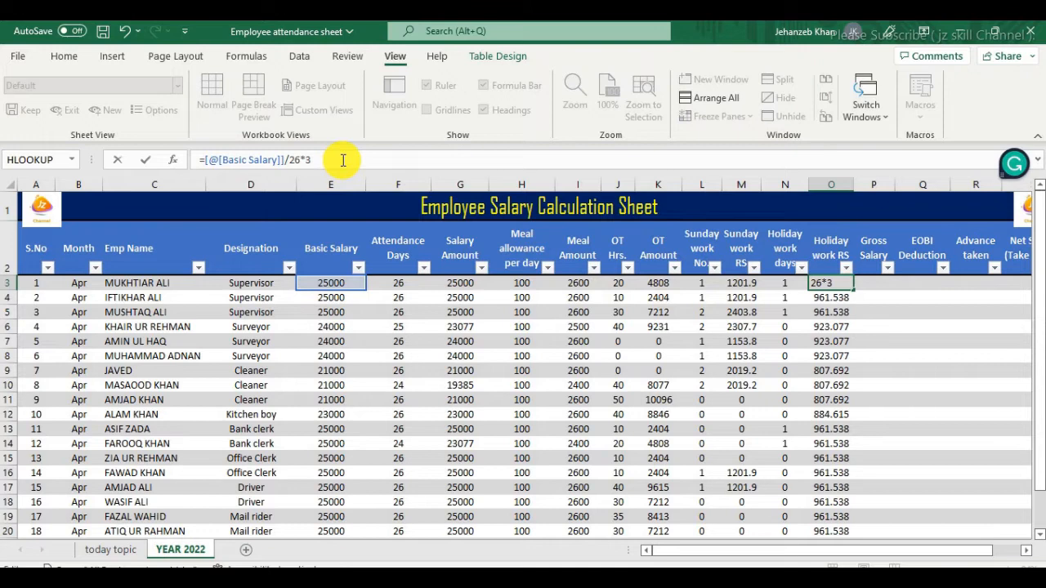
type("*3")
key("ctrl+Return")
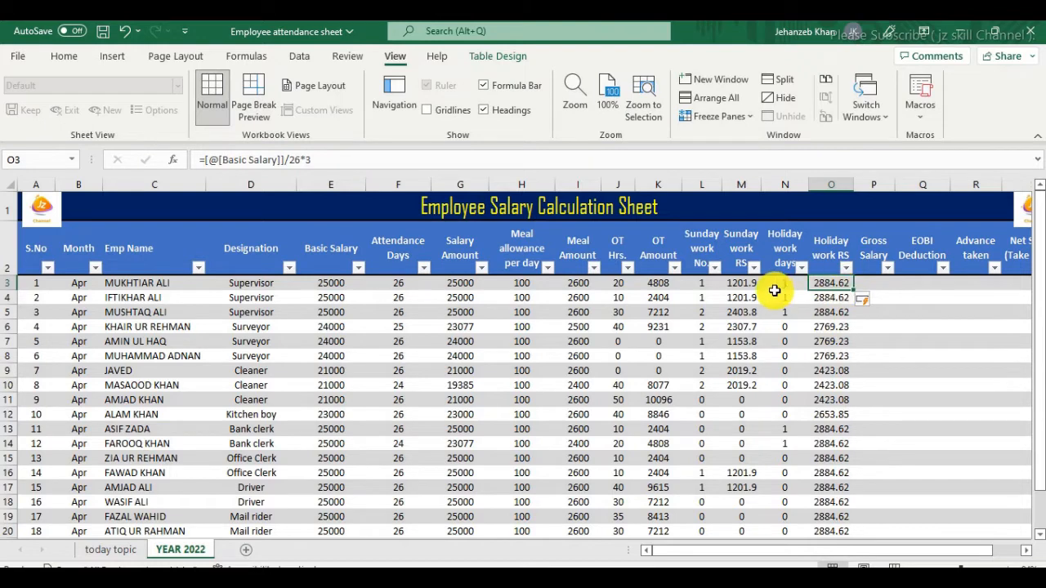
Enclose the O3 calculation in parentheses and multiply it by Holiday work days, giving =([@[Basic Salary]]/26*3)*[@[Holiday work days]]
left_click(219, 161)
type("(")
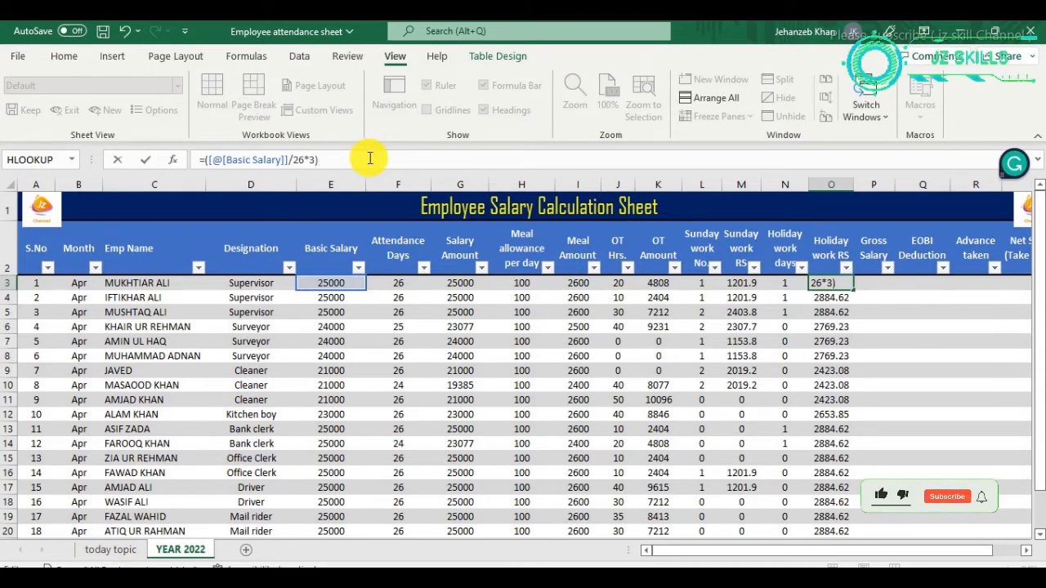
type("*")
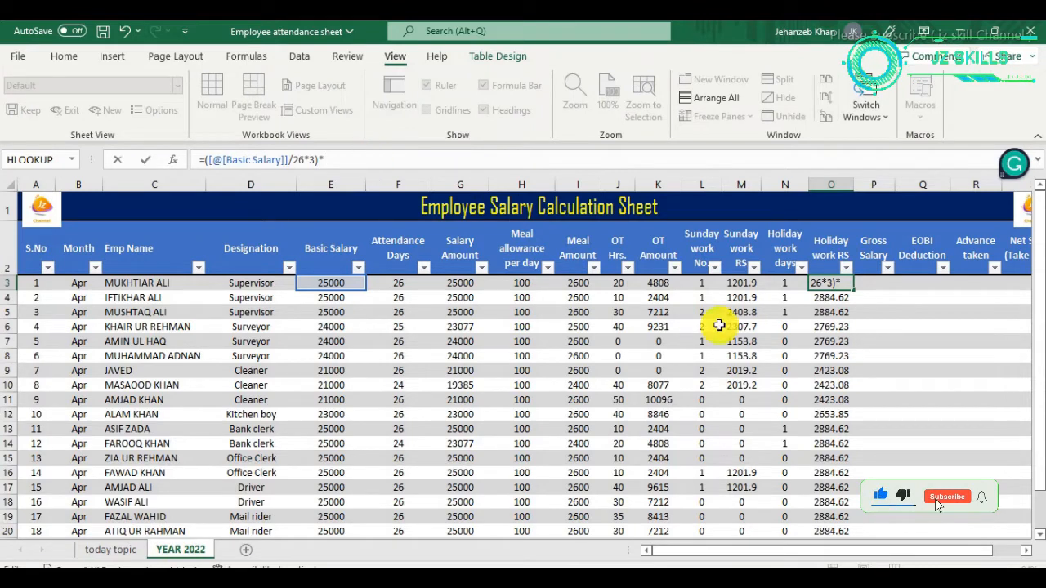
left_click(785, 283)
key("Return")
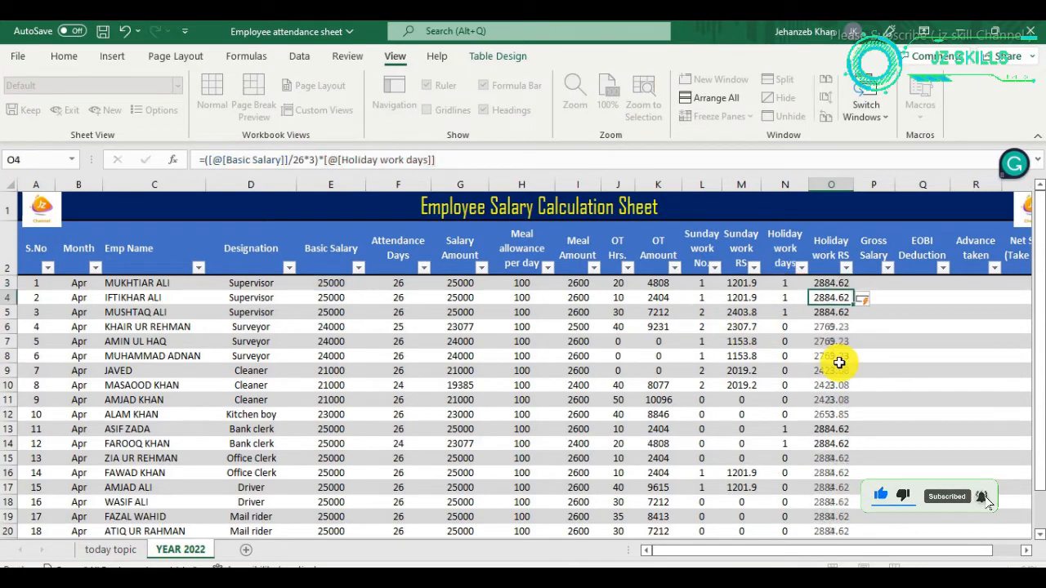
Check the Holiday work RS amounts against the Holiday work days for several employees down the table
left_click(838, 284)
left_click(834, 343)
left_click(832, 385)
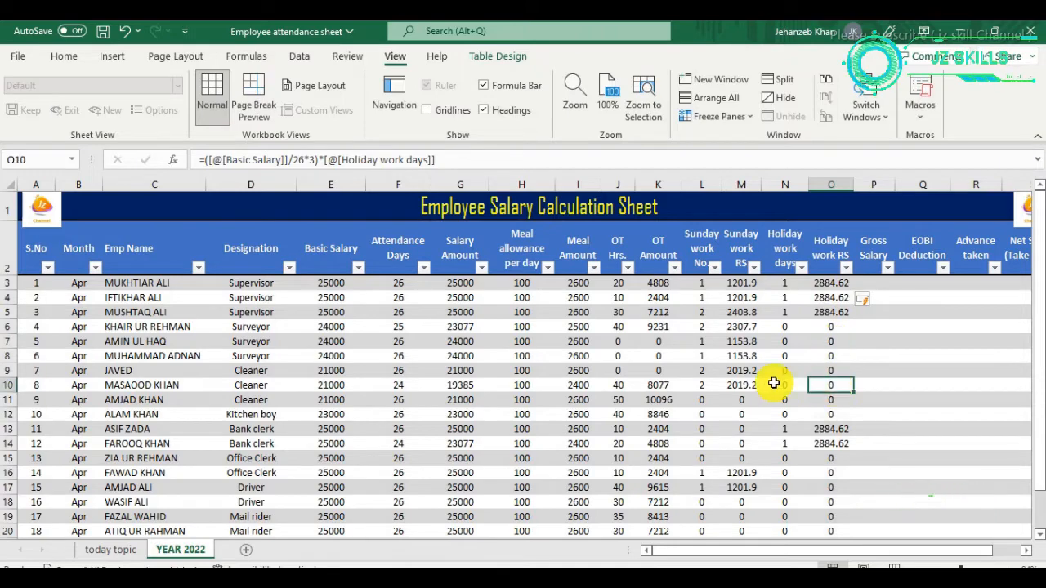
left_click(785, 387)
left_click(826, 471)
scroll(833, 490, "down", 3)
scroll(834, 493, "up", 3)
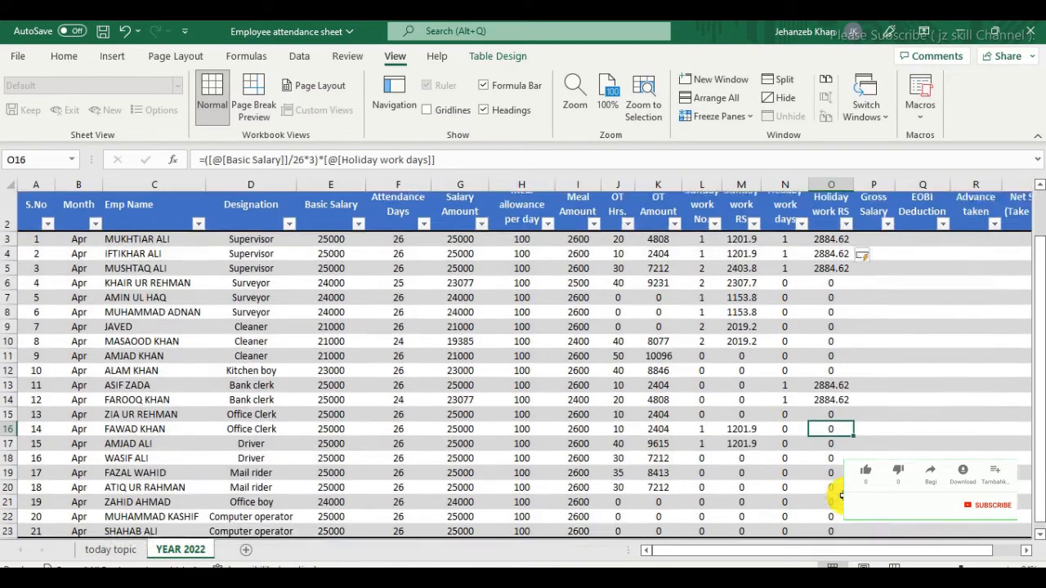
Format the Holiday work RS amounts in O3:O23 to show no decimal places
left_click_drag(832, 283, 841, 496)
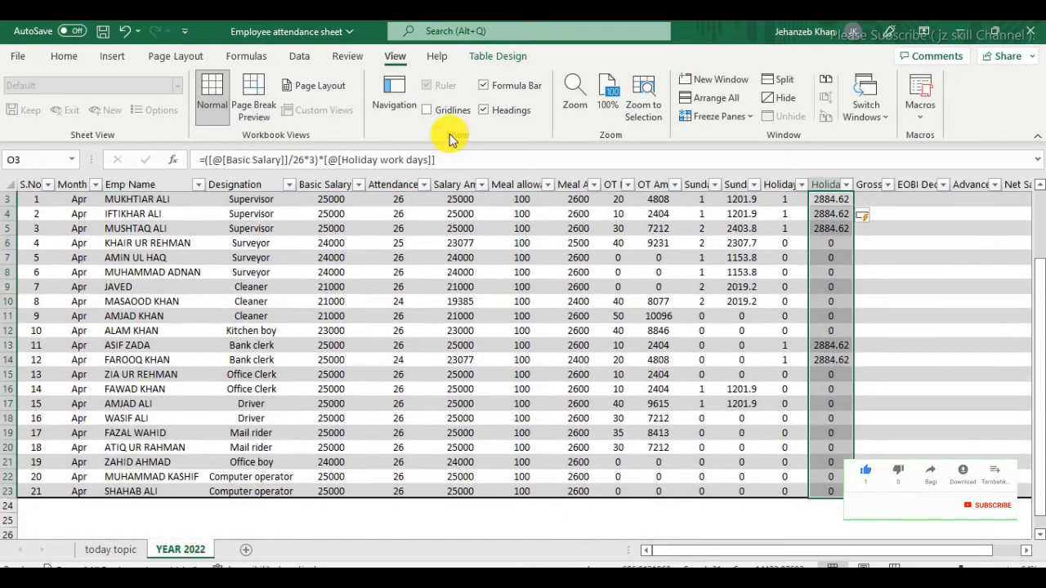
left_click(347, 57)
left_click(65, 61)
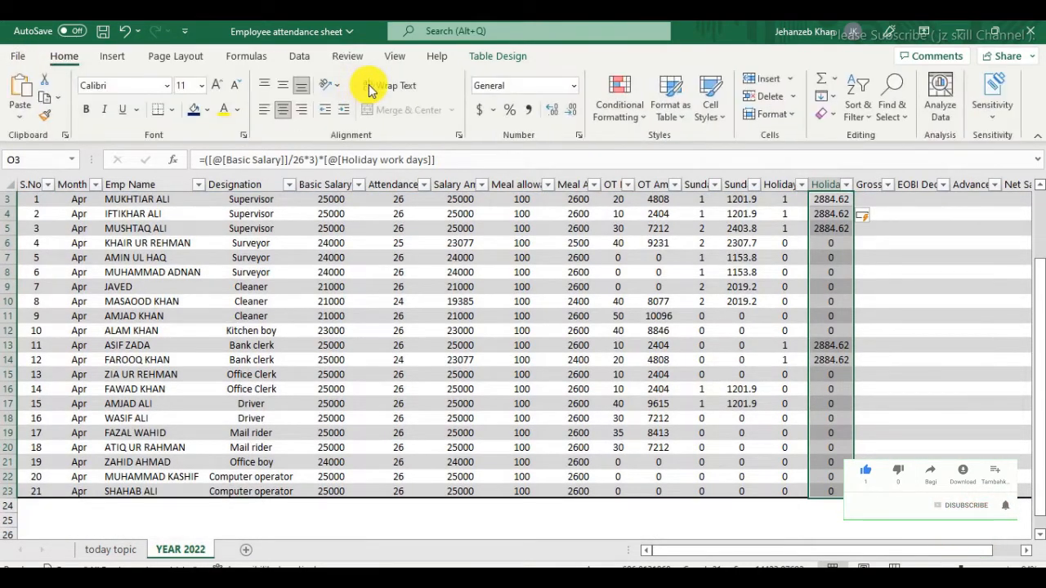
left_click(570, 111)
left_click(571, 111)
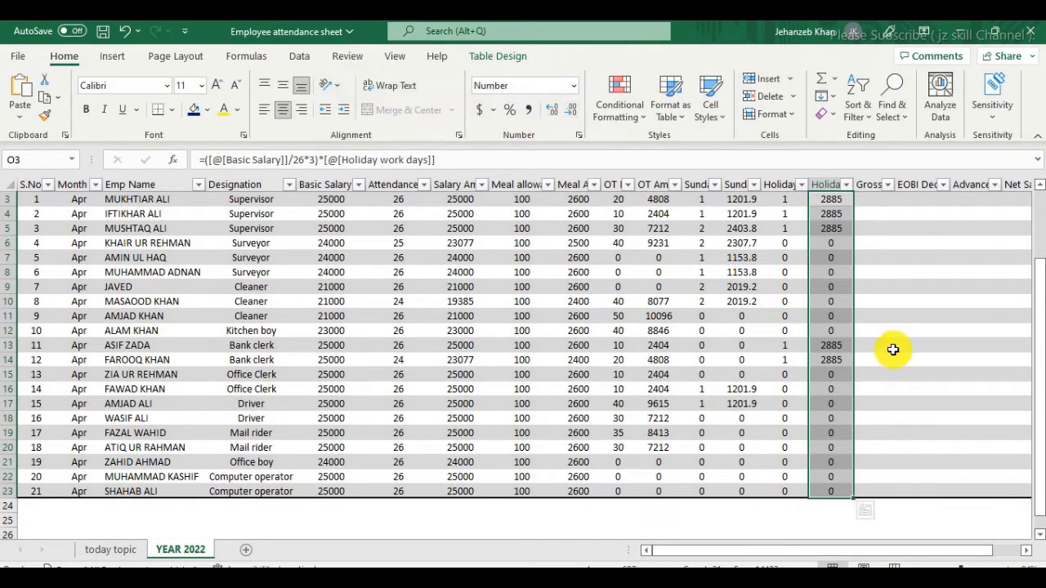
scroll(893, 350, "up", 1)
left_click(899, 337)
Review the Holiday work RS, Holiday work days and Sunday work RS columns that precede Gross Salary
left_click(871, 283)
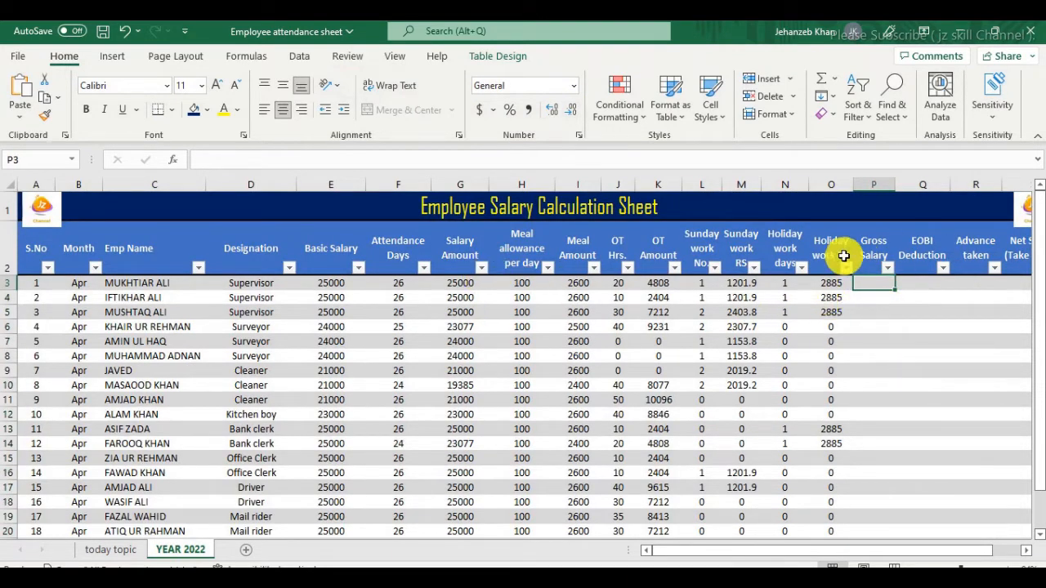
left_click_drag(839, 257, 822, 324)
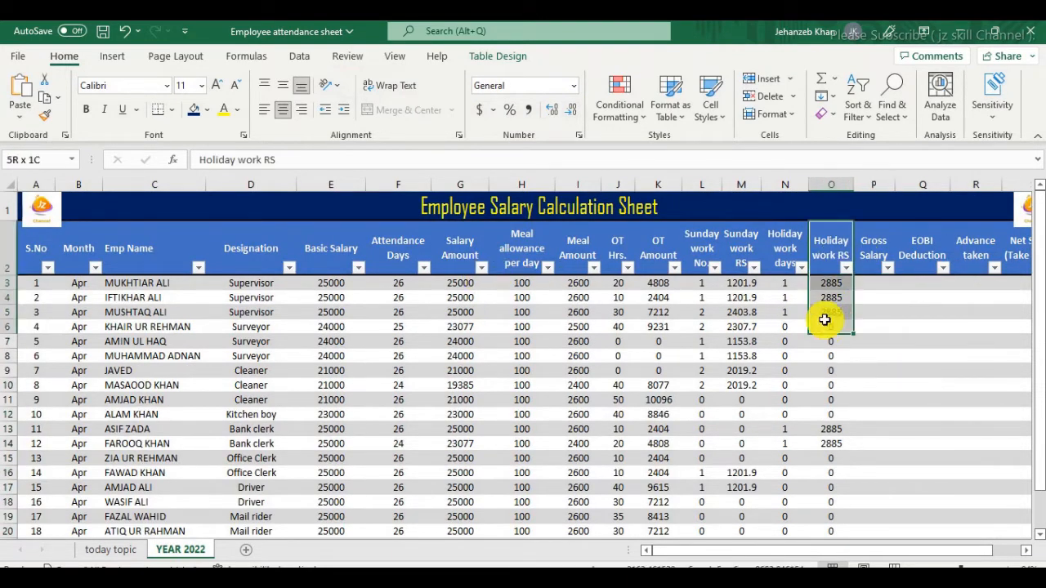
left_click_drag(785, 259, 791, 314)
left_click(742, 263)
left_click(874, 286)
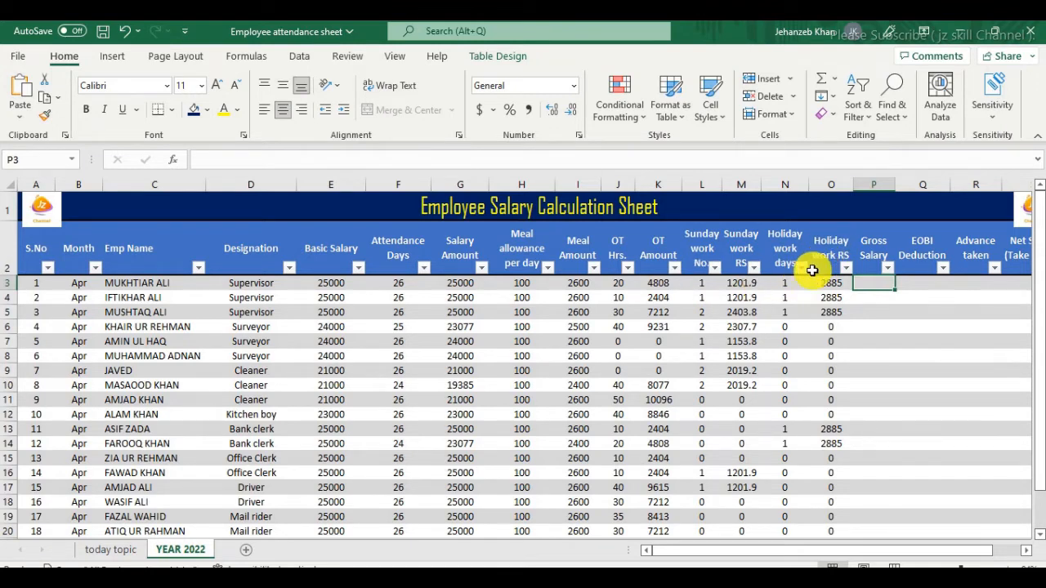
Insert two blank columns before the Sunday work RS column
left_click(780, 189)
left_click_drag(779, 188, 746, 189)
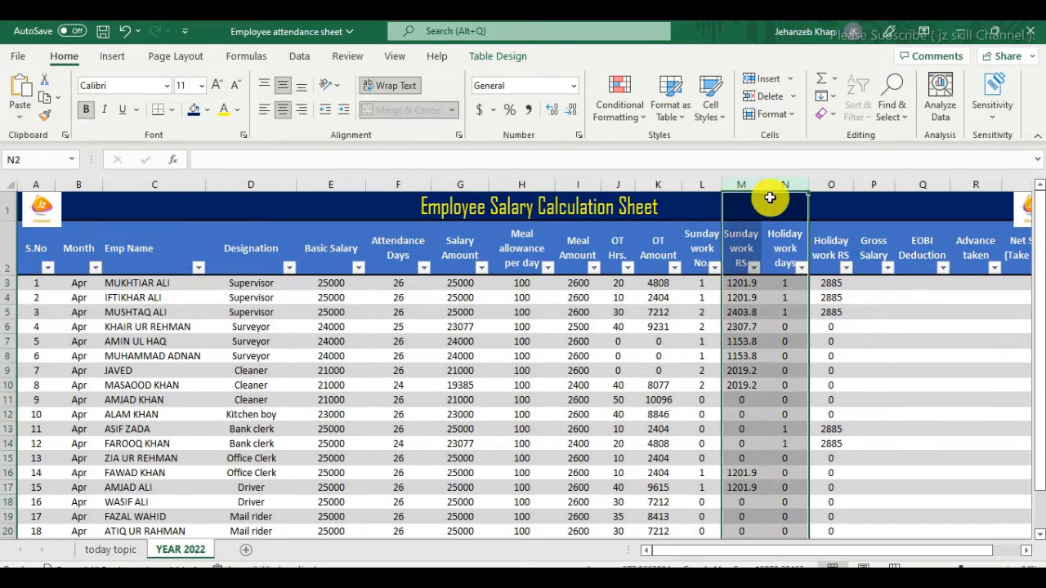
right_click(789, 183)
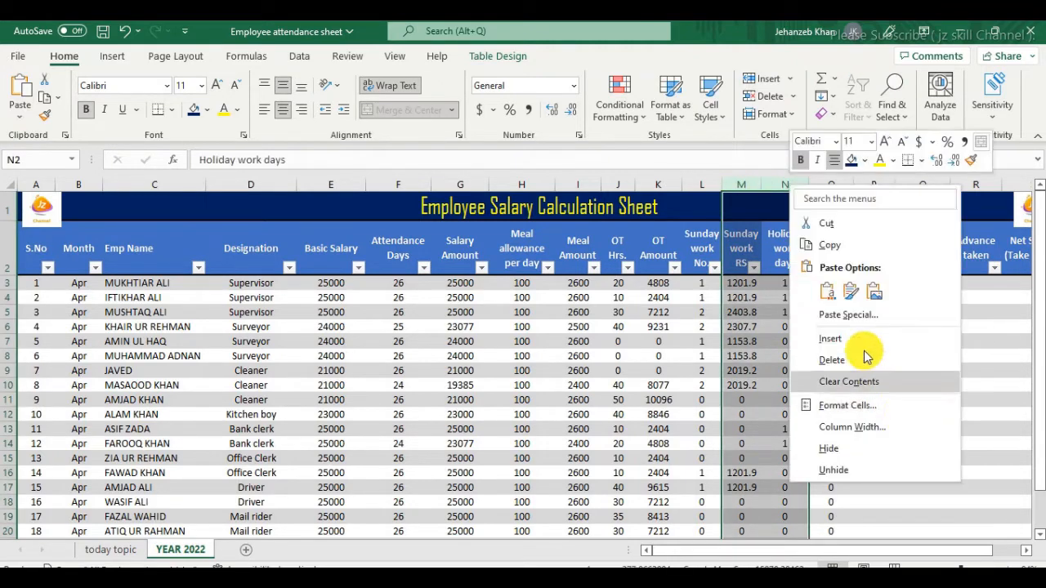
left_click(859, 338)
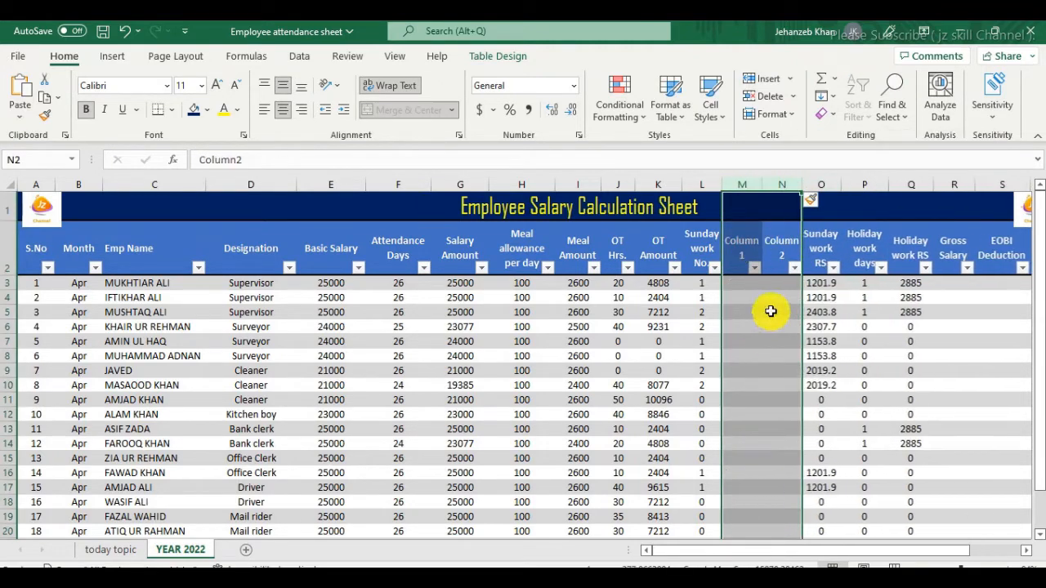
Delete the two blank columns, M and N, inserted before Sunday work RS
left_click(747, 243)
left_click(776, 183)
left_click_drag(777, 183, 750, 190)
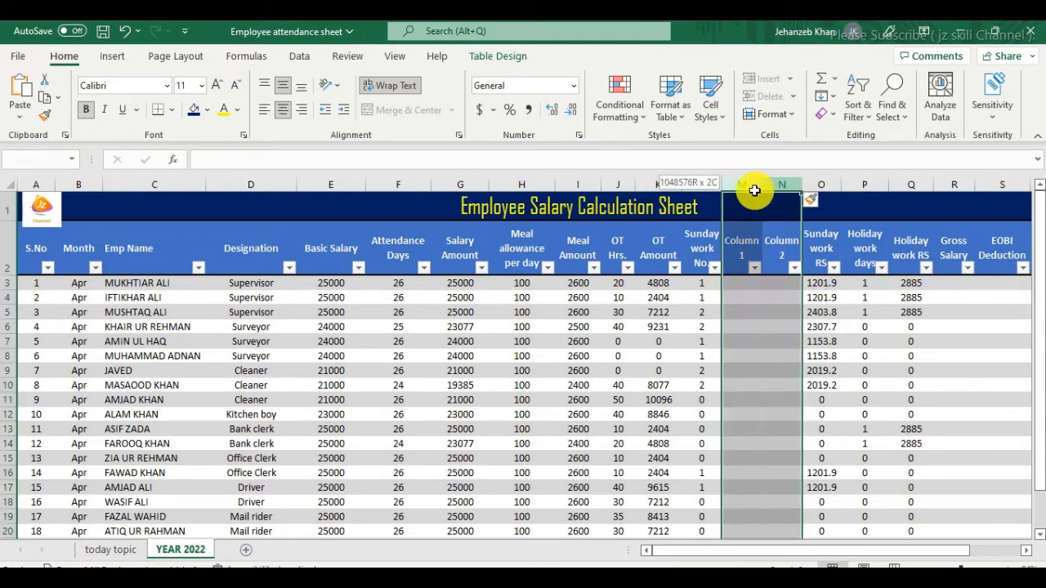
right_click(743, 188)
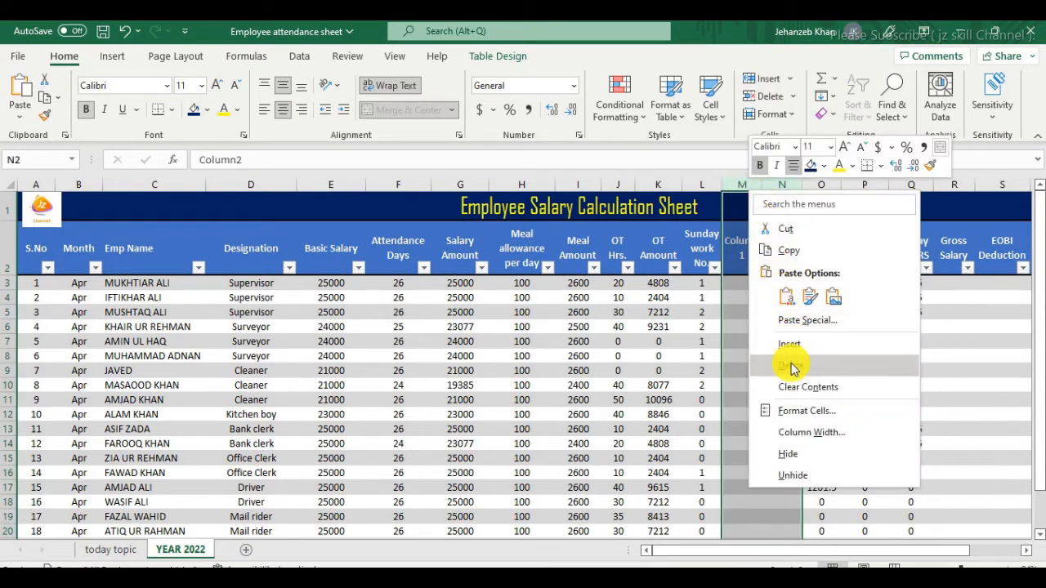
left_click(790, 366)
left_click(890, 368)
left_click(887, 329)
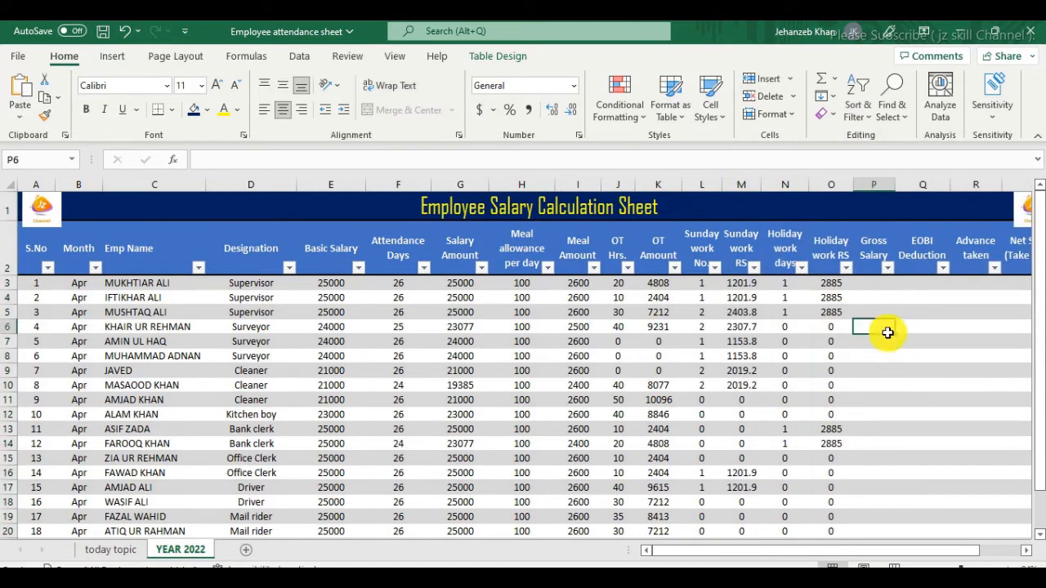
Enter a Gross Salary formula in P3 that adds Holiday work RS, Sunday work RS, OT Amount, Meal Amount and Salary Amount
left_click(887, 284)
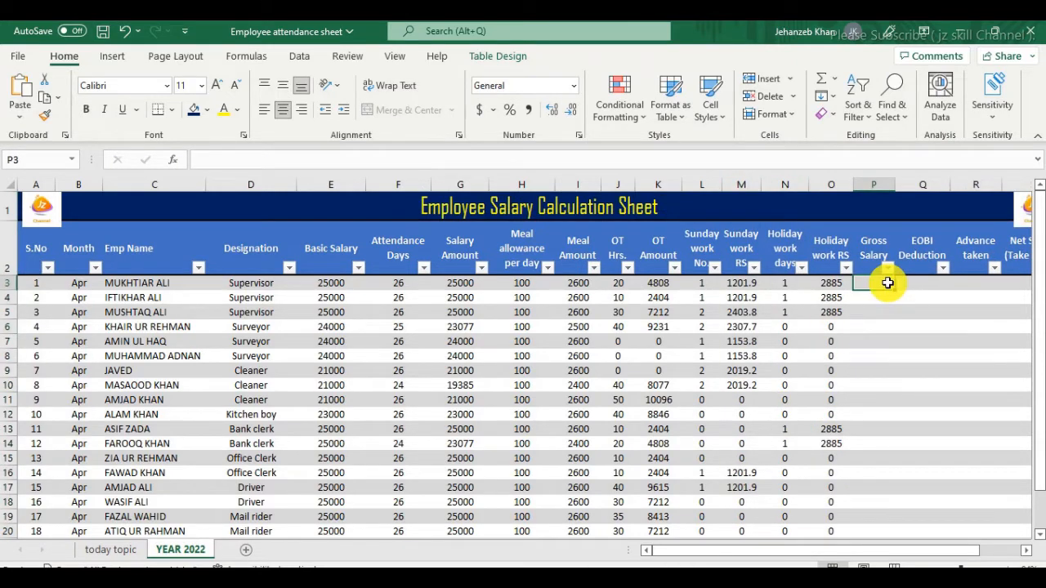
type("=")
left_click(834, 283)
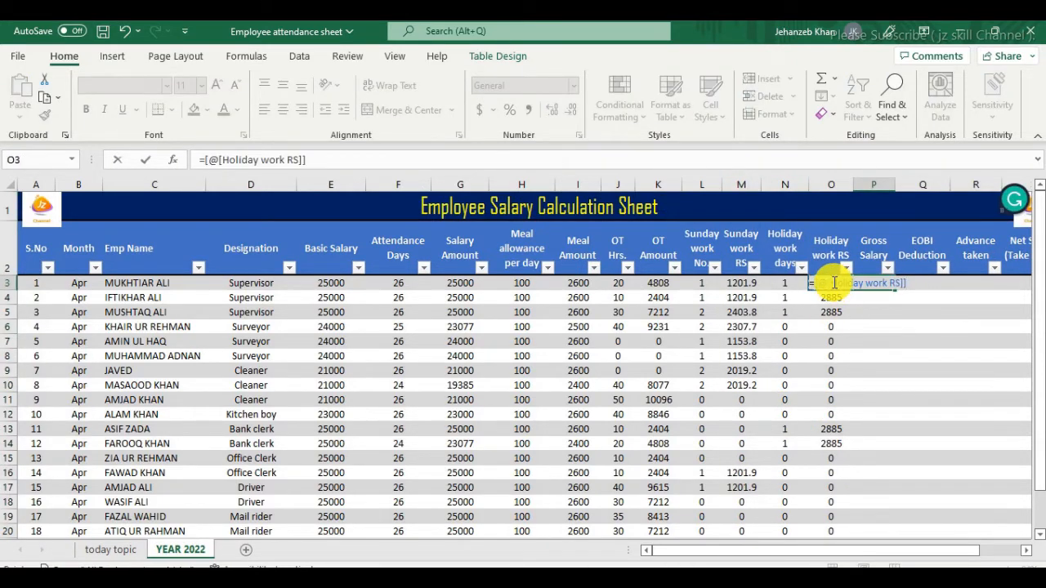
type("+")
left_click(754, 283)
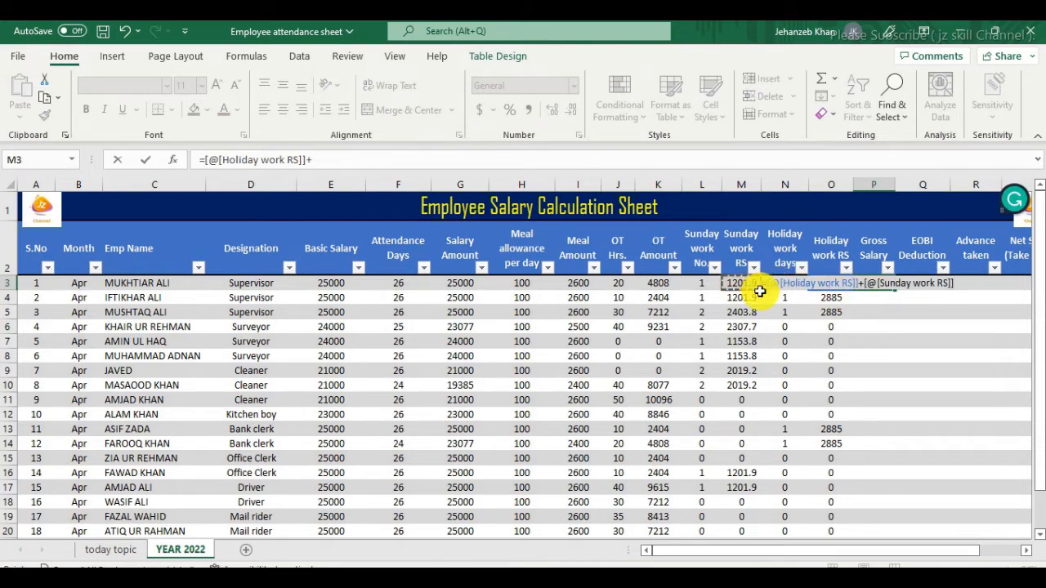
type("+")
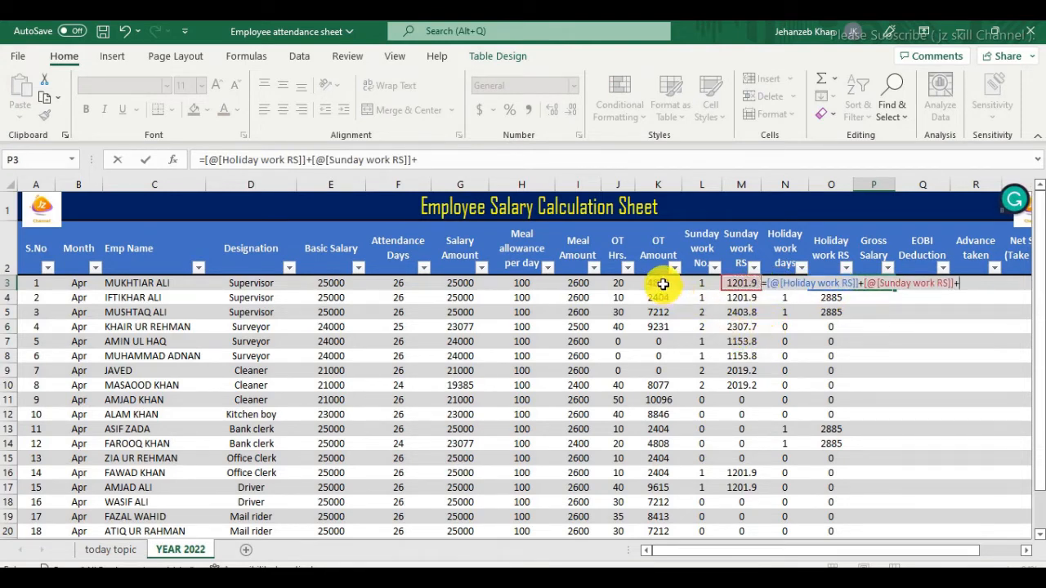
left_click(663, 284)
type("+")
left_click(577, 283)
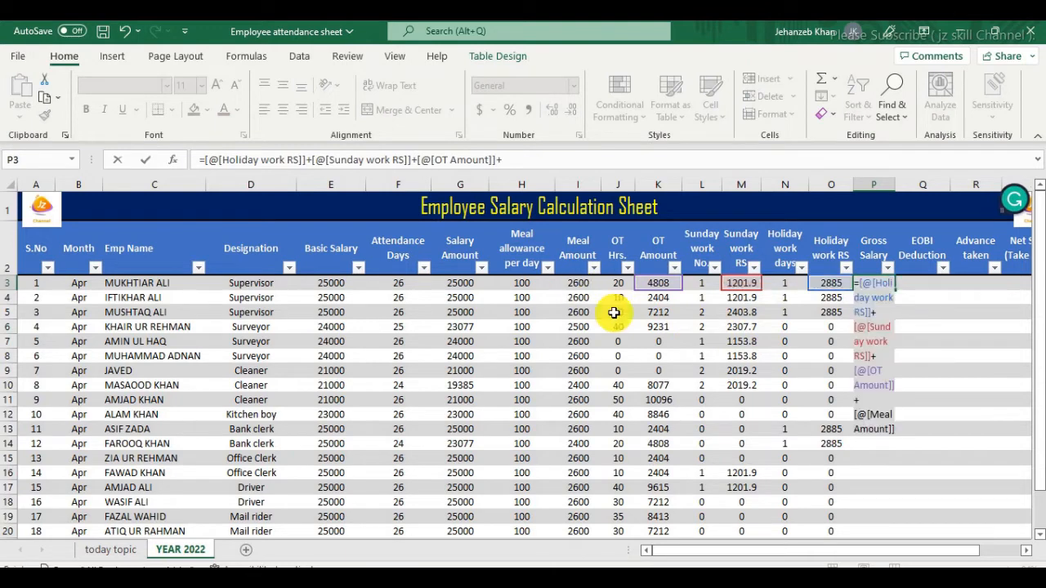
type("+")
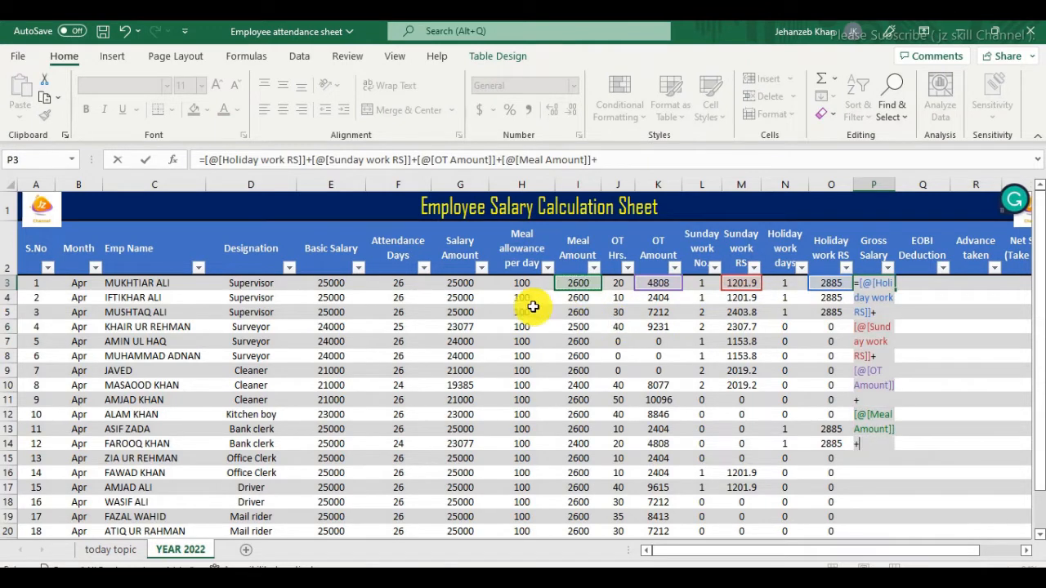
left_click(463, 283)
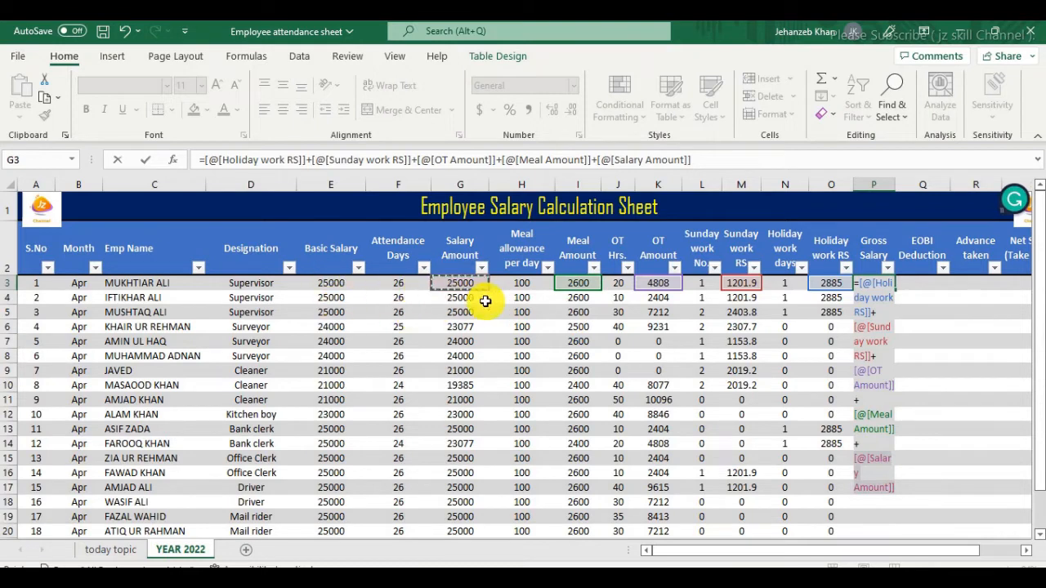
key("Return")
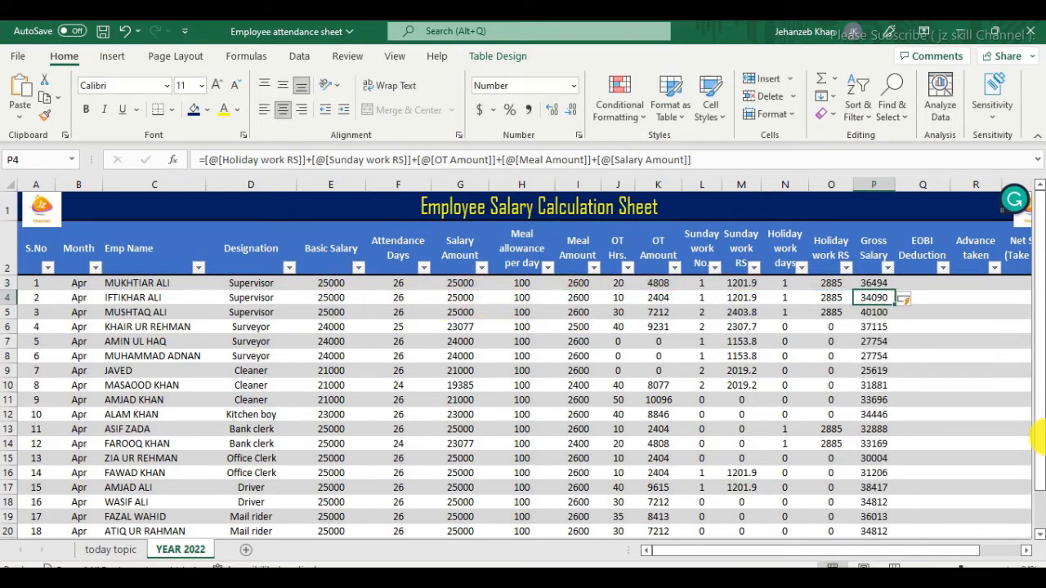
left_click(872, 281)
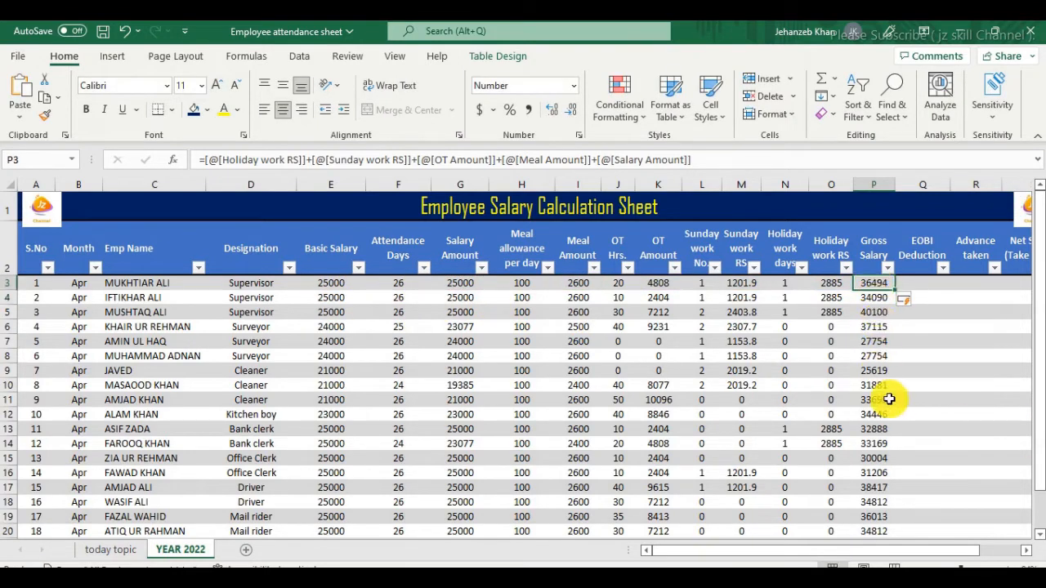
Review the Gross Salary results and formulas in column P for the first employee rows
scroll(889, 401, "down", 1)
scroll(889, 400, "up", 1)
left_click(876, 309)
left_click(873, 285)
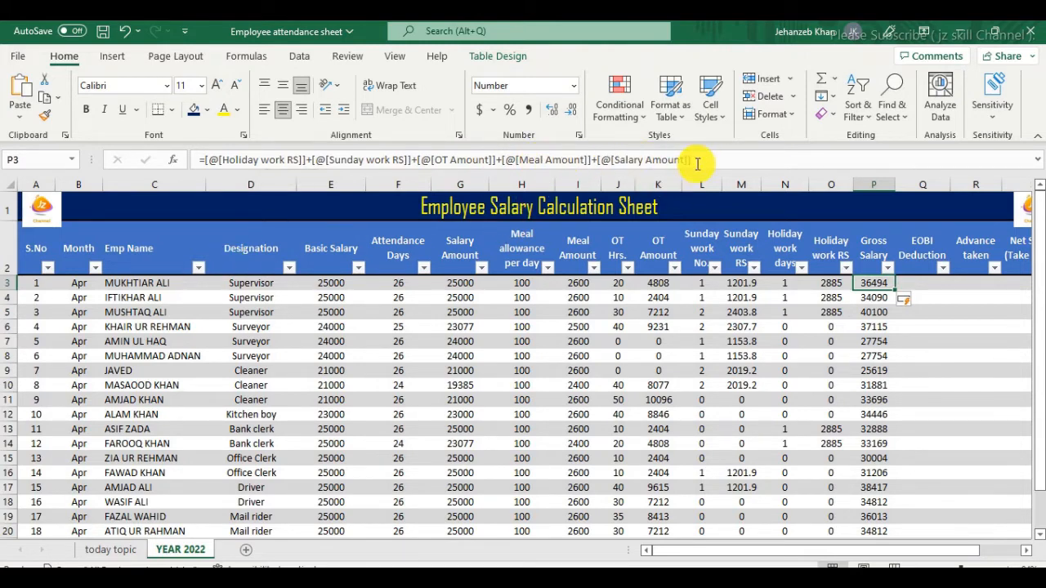
key("Down")
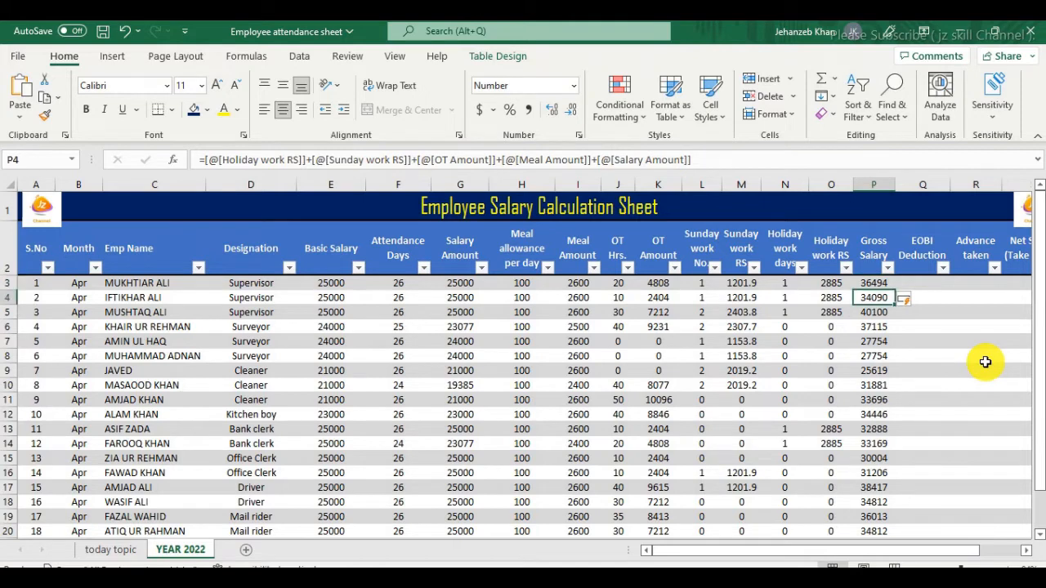
Fill the Gross Salary column P with the standard orange color
left_click(1027, 553)
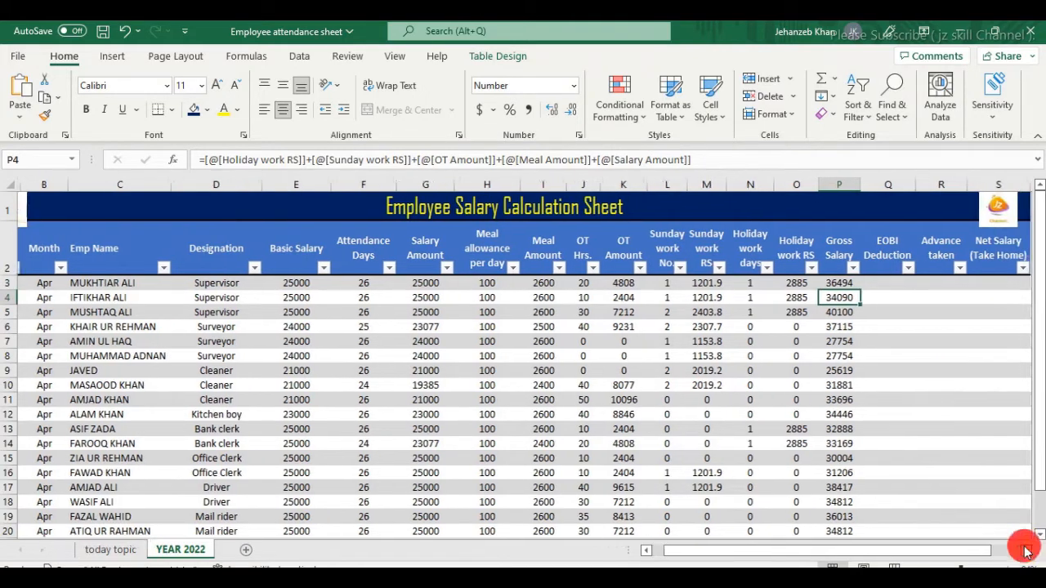
left_click(1026, 552)
left_click(792, 246)
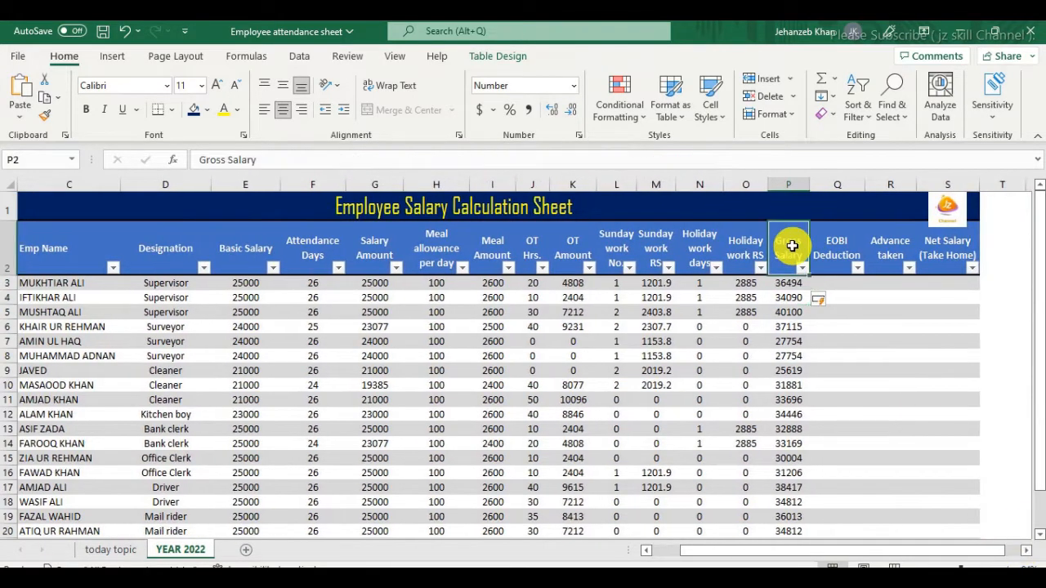
left_click(789, 188)
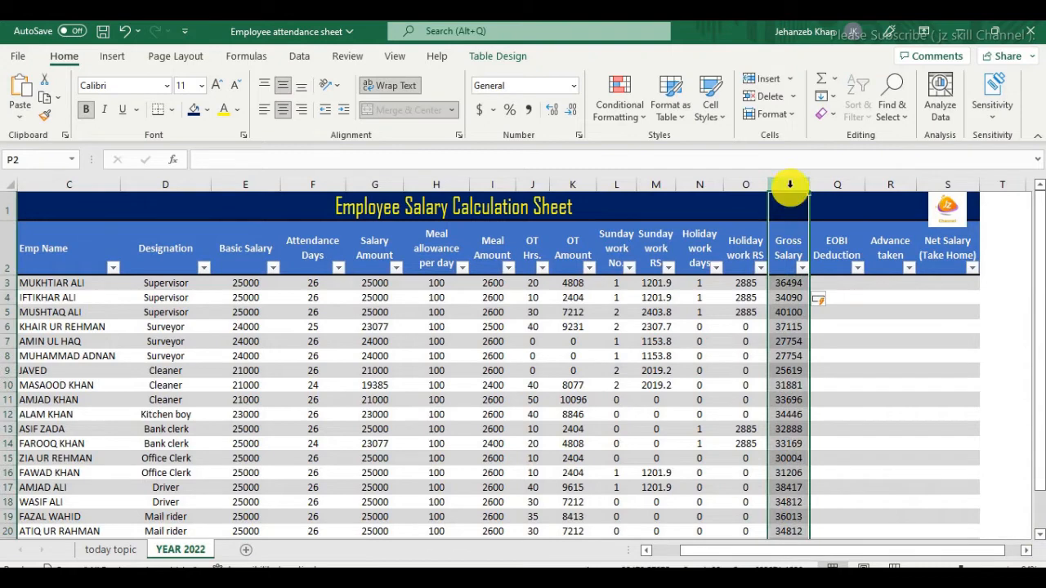
left_click(239, 110)
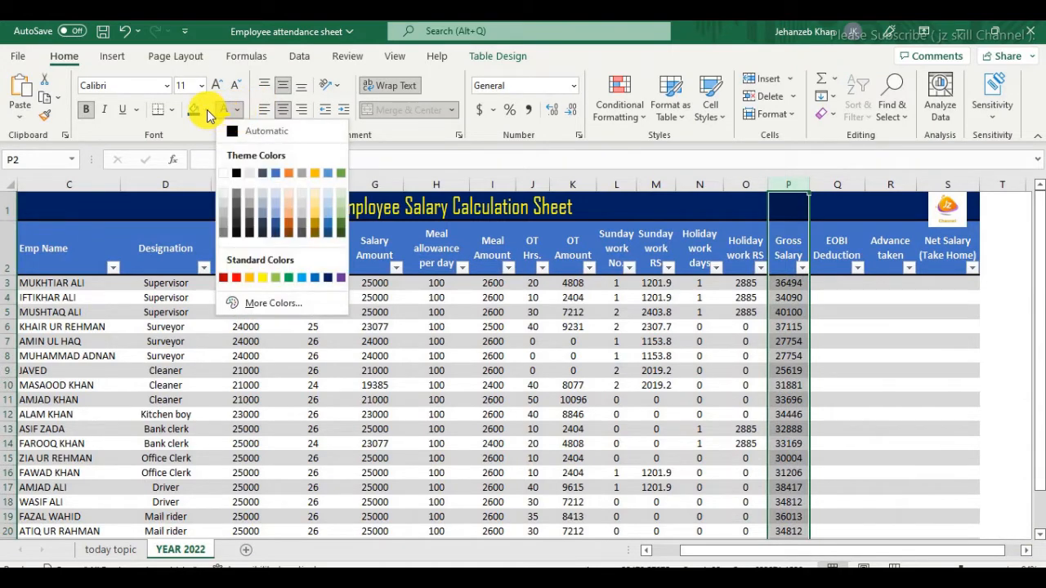
left_click(207, 109)
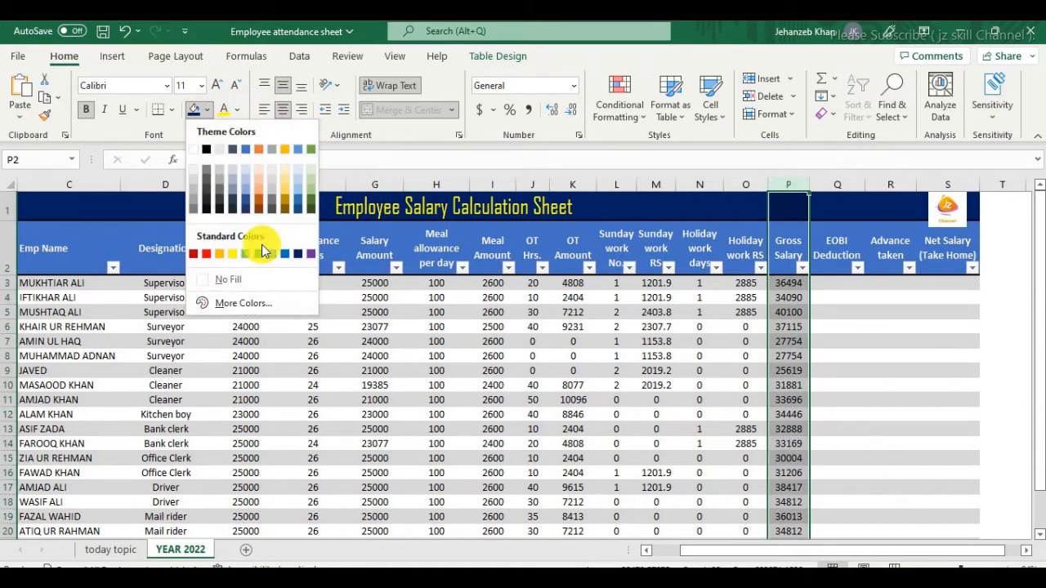
left_click(219, 255)
left_click(873, 383)
scroll(874, 381, "down", 4)
scroll(873, 381, "up", 3)
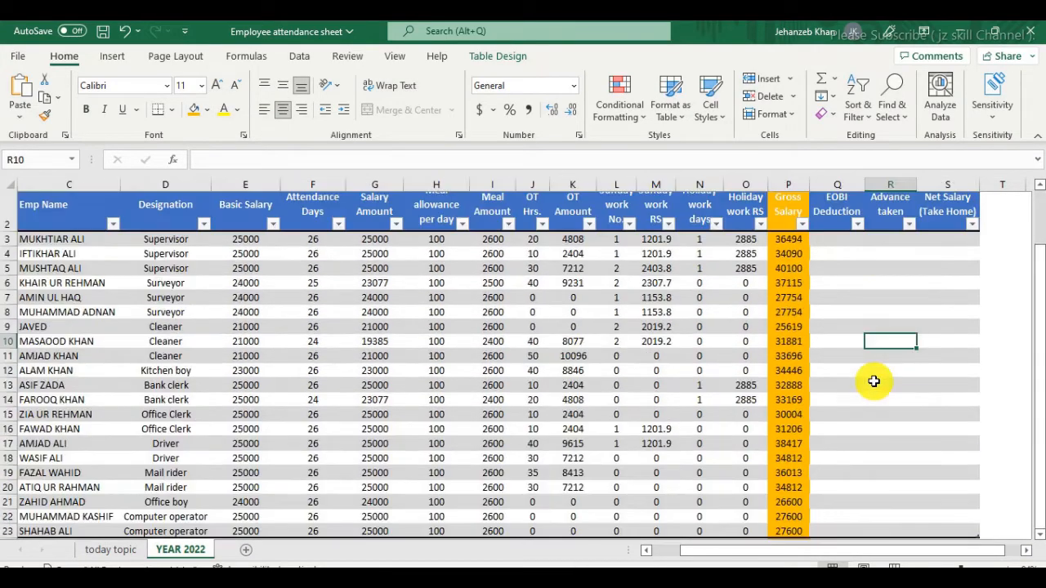
scroll(873, 381, "up", 1)
Enter an EOBI Deduction of 150 in Q3 for the first employee
left_click(841, 288)
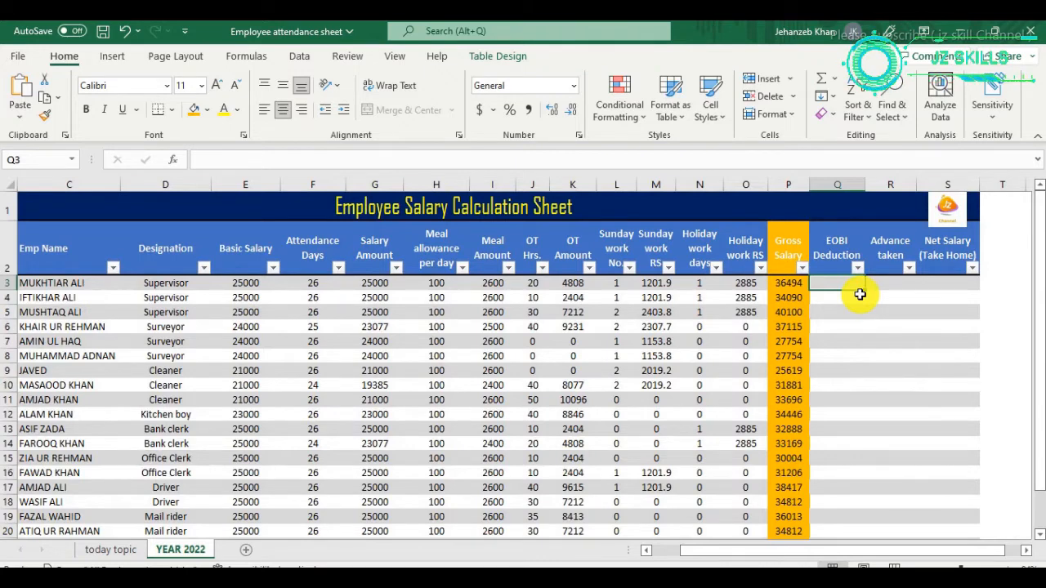
left_click(847, 255)
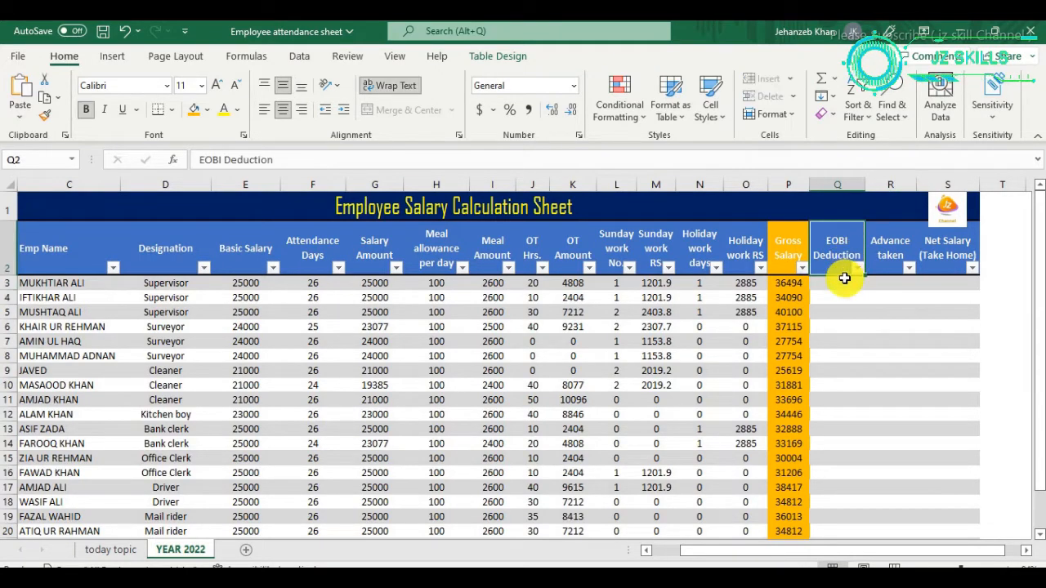
left_click(844, 283)
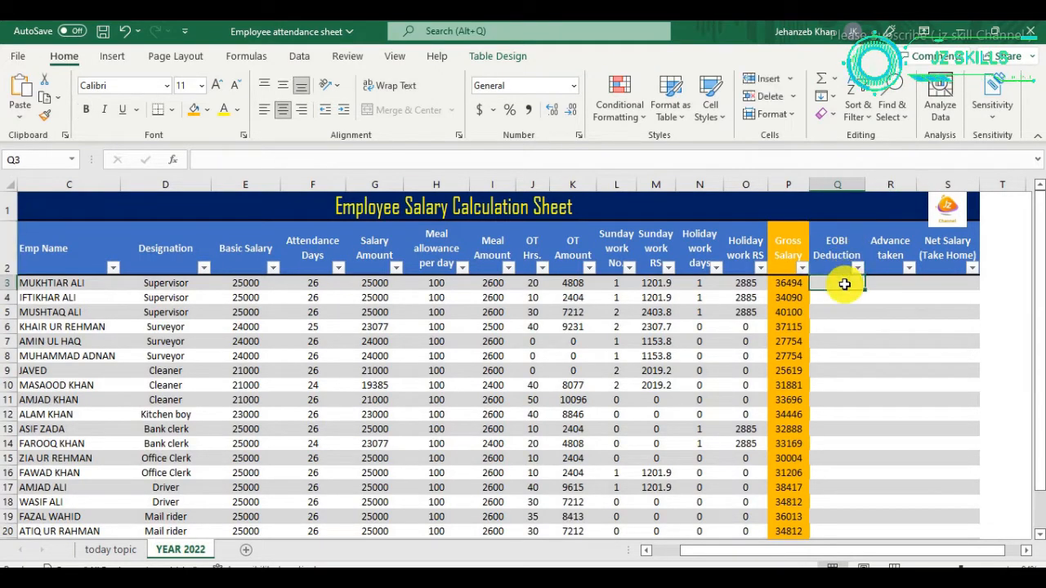
left_click(854, 242)
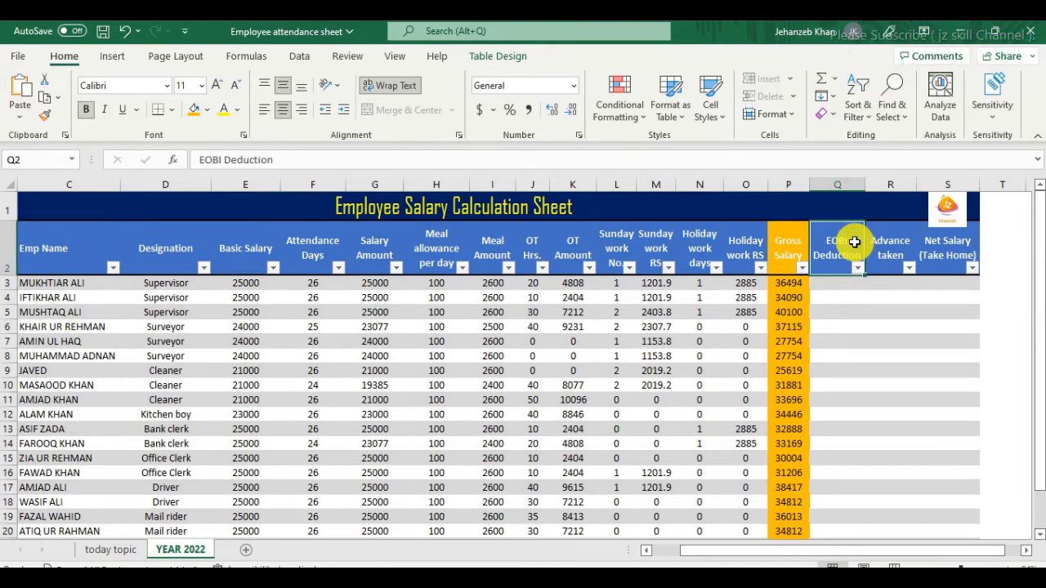
left_click(898, 250)
left_click(850, 281)
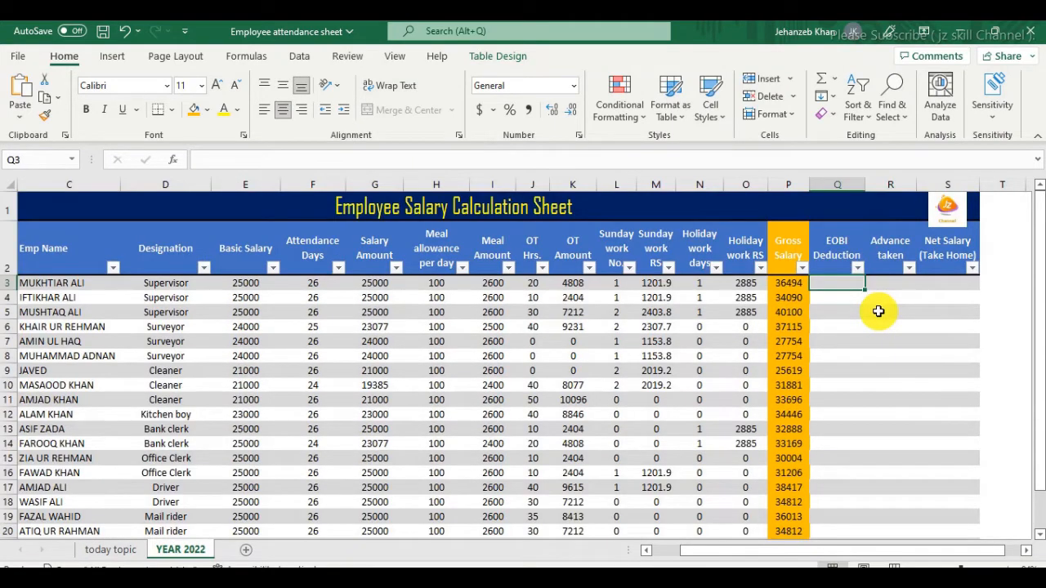
type("150")
key("Return")
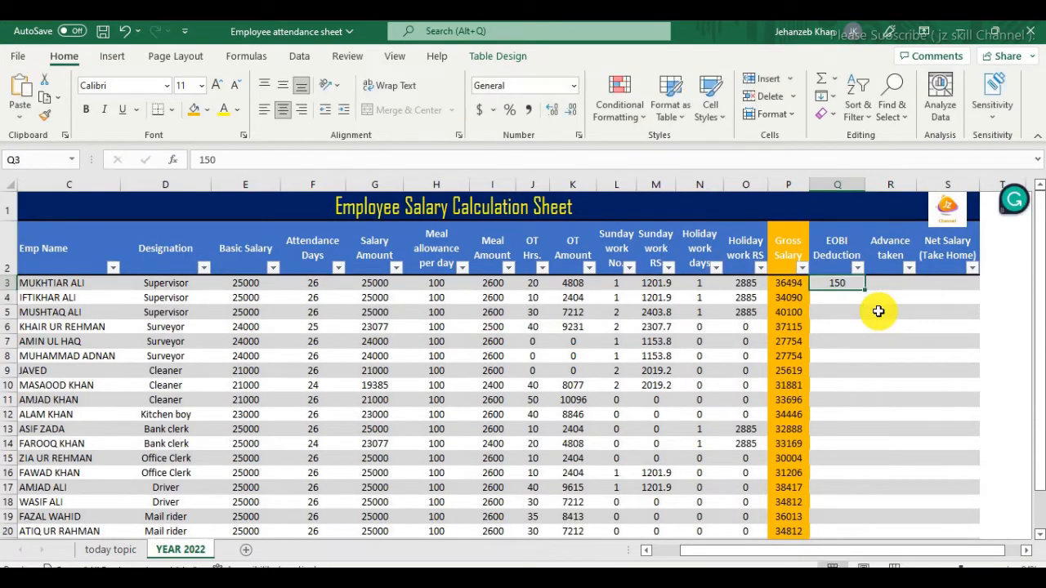
Set the EOBI Deduction in Q3 to 200 and fill it down the column to row 19
key("Up")
type("200")
key("Return")
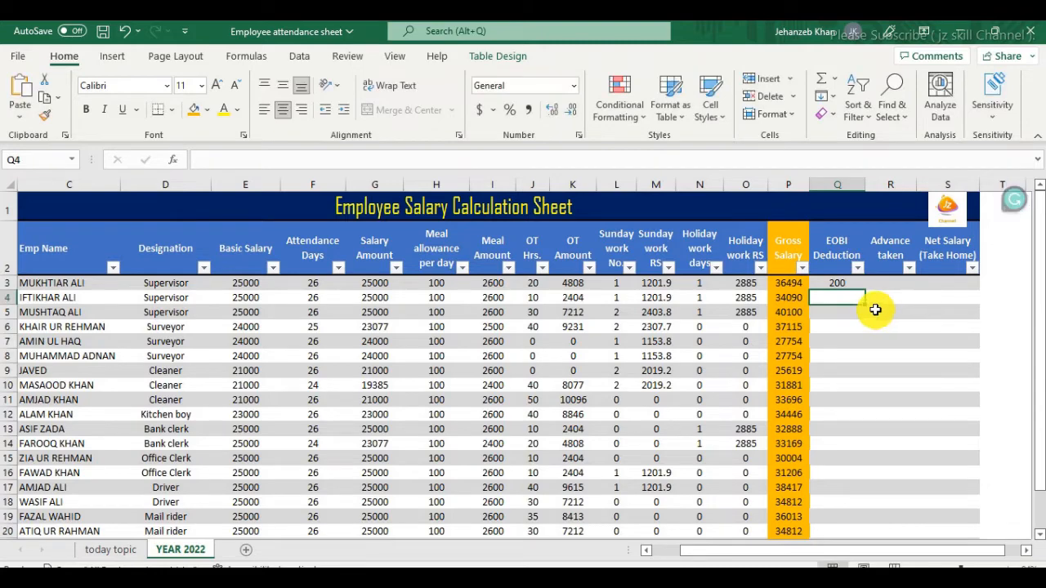
left_click(857, 284)
double_click(864, 289)
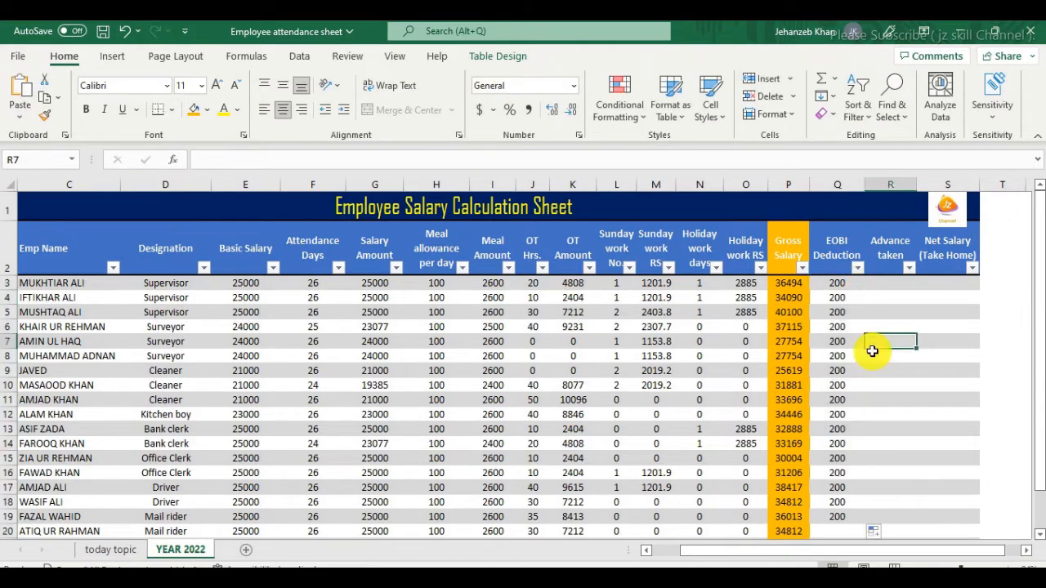
Enter 1000, 0 and 500 as the advance taken by the first three employees in R3:R5
left_click(872, 345)
scroll(871, 357, "down", 2)
scroll(873, 358, "up", 2)
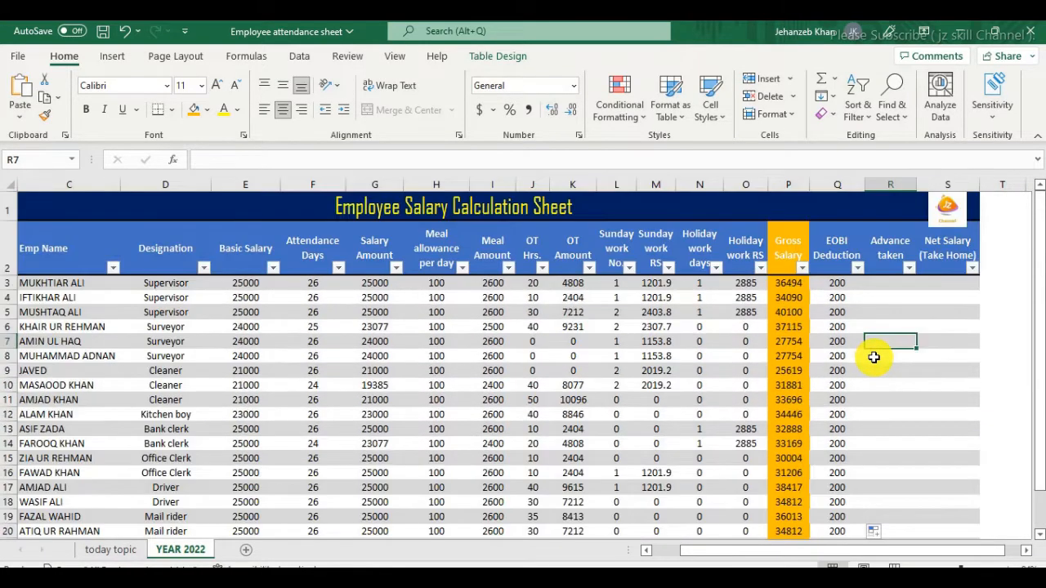
left_click(890, 283)
type("100")
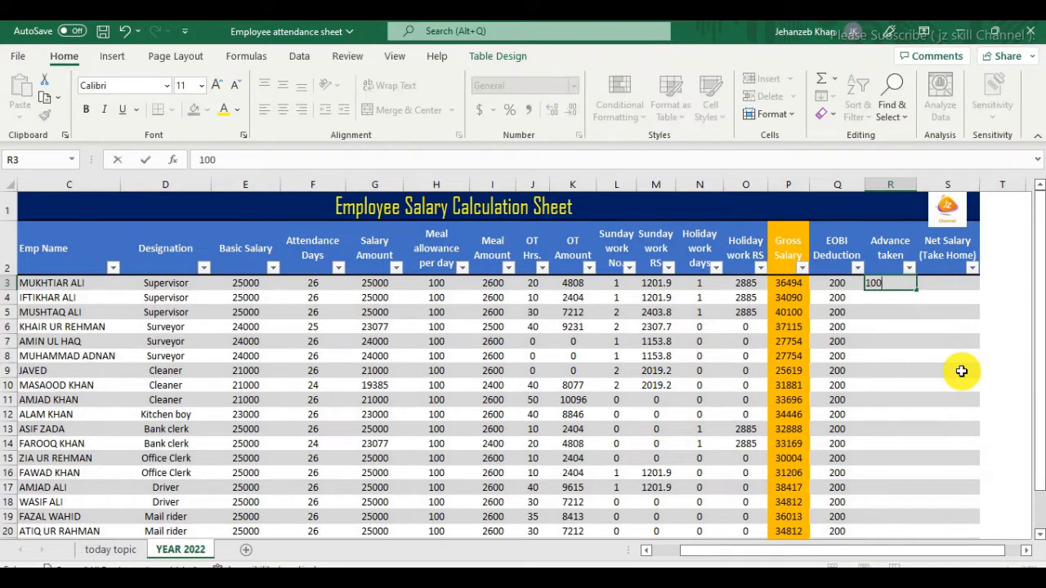
type("0")
key("Return")
type("0")
key("Return")
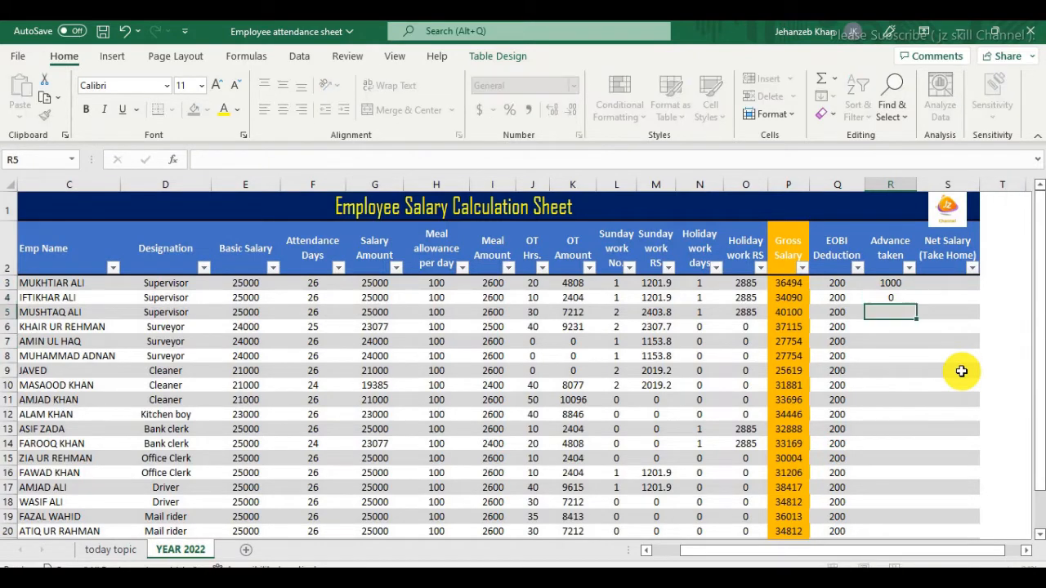
type("500")
key("Return")
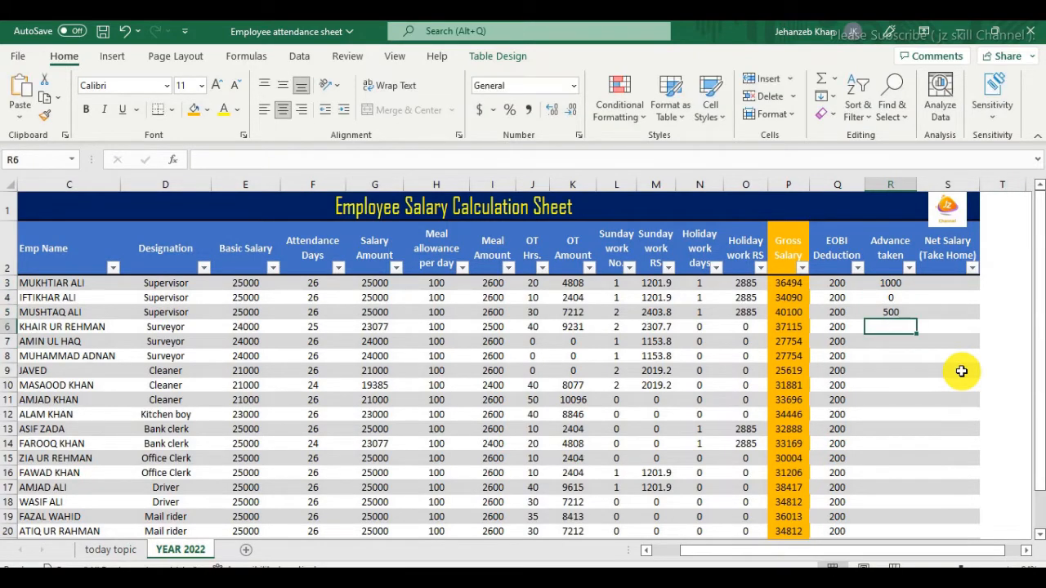
Enter advances taken of 1500, 2000 and 0 for the next three employees in R6:R8
type("1500")
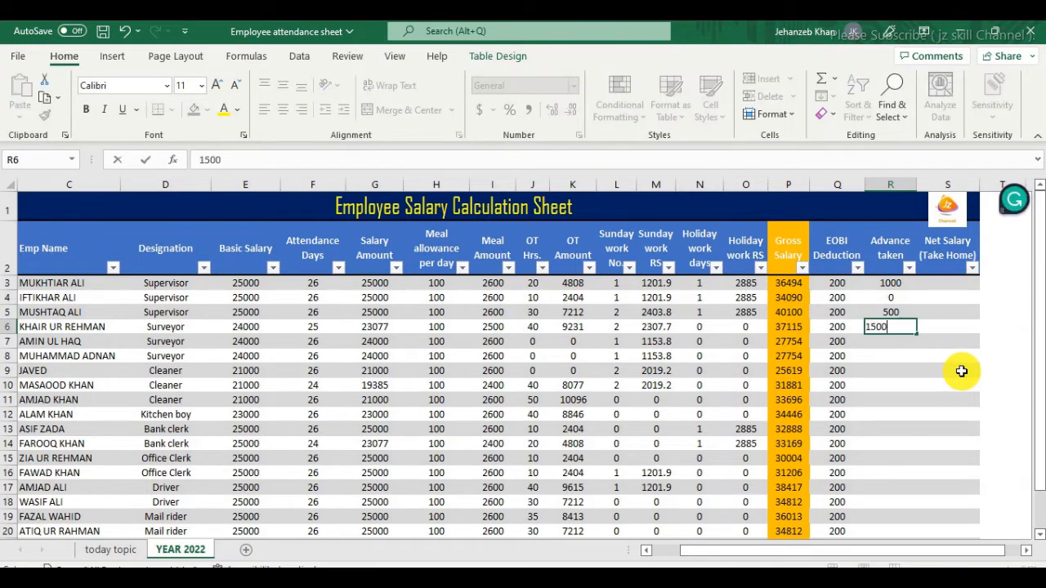
key("Return")
type("2000")
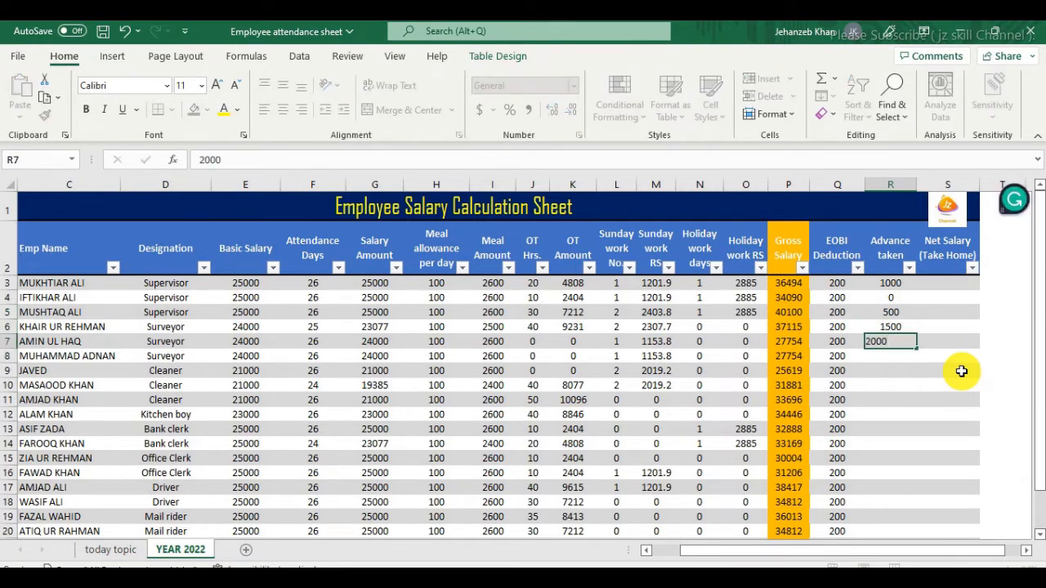
key("Return")
key("Return")
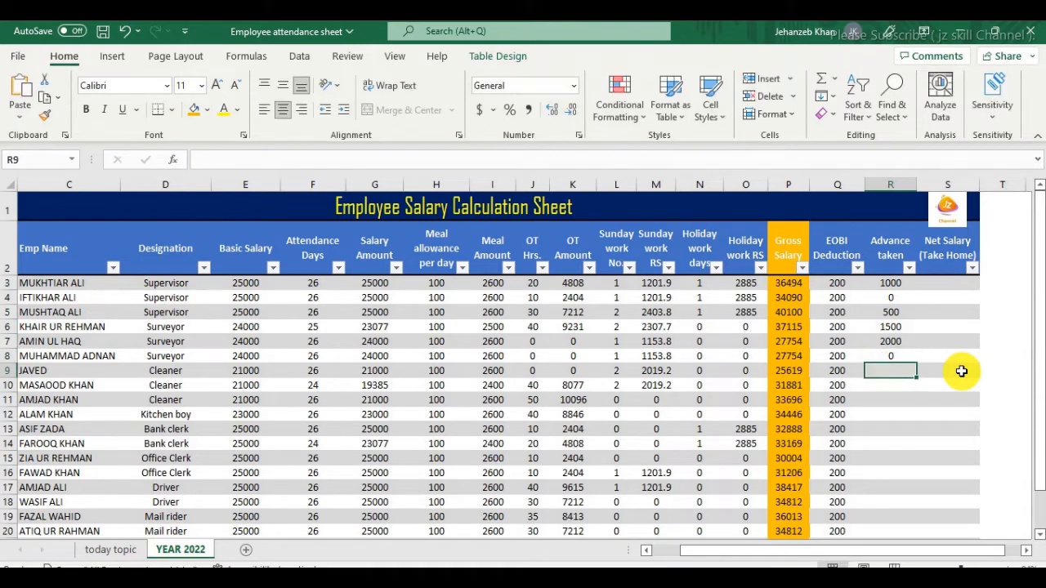
Fill the 0 from R8 down the rest of the Advance taken column
left_click(912, 358)
double_click(918, 362)
left_click(911, 400)
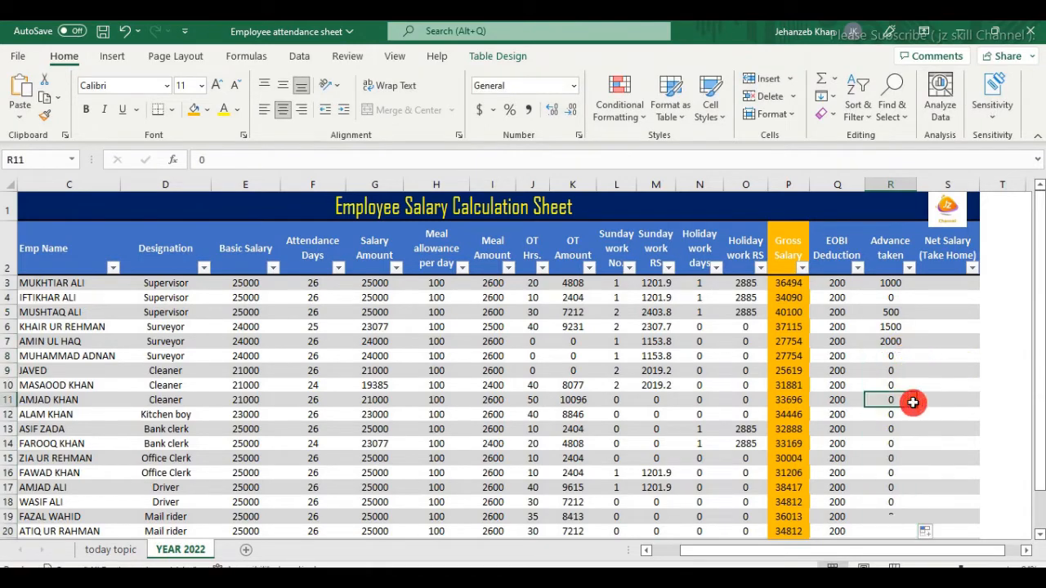
scroll(916, 362, "down", 4)
scroll(915, 362, "up", 4)
Calculate Net Salary (Take Home) from S3 with =[@[Gross Salary]]-([@[EOBI Deduction]]+[@[Advance taken]])
left_click_drag(890, 284, 832, 286)
left_click(948, 283)
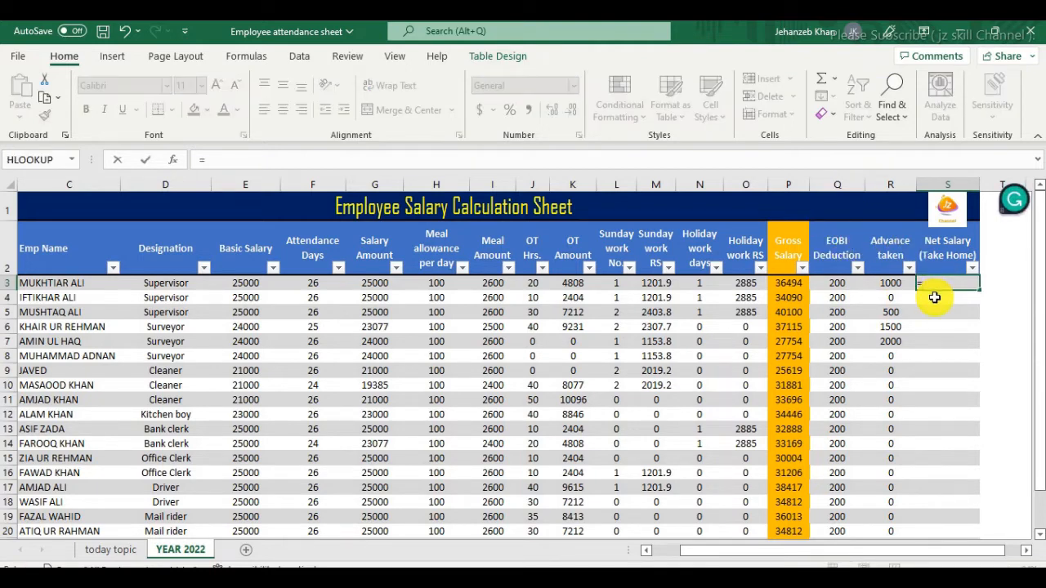
key("Left")
key("Left")
key("Left")
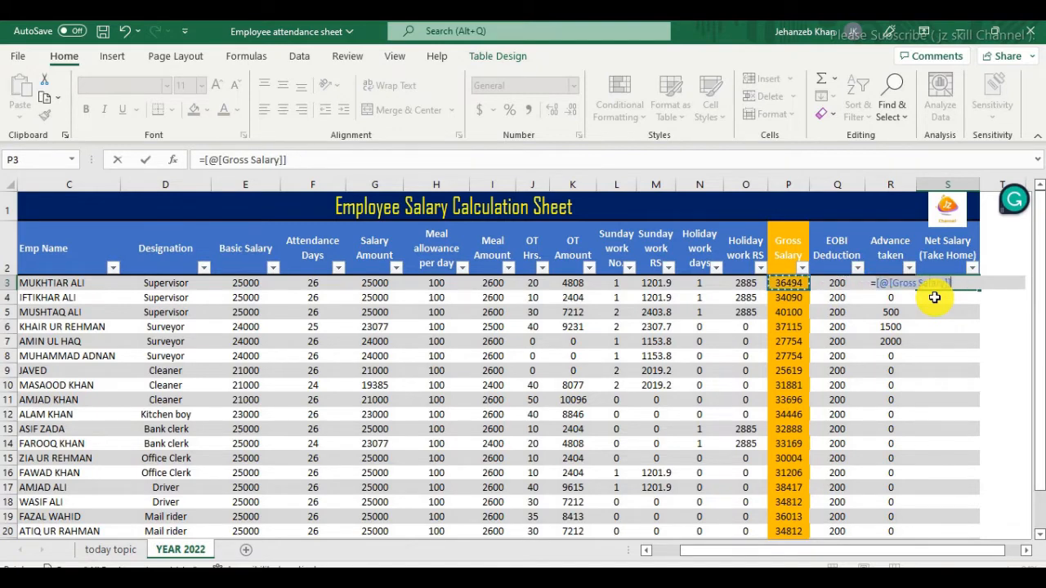
type("-(")
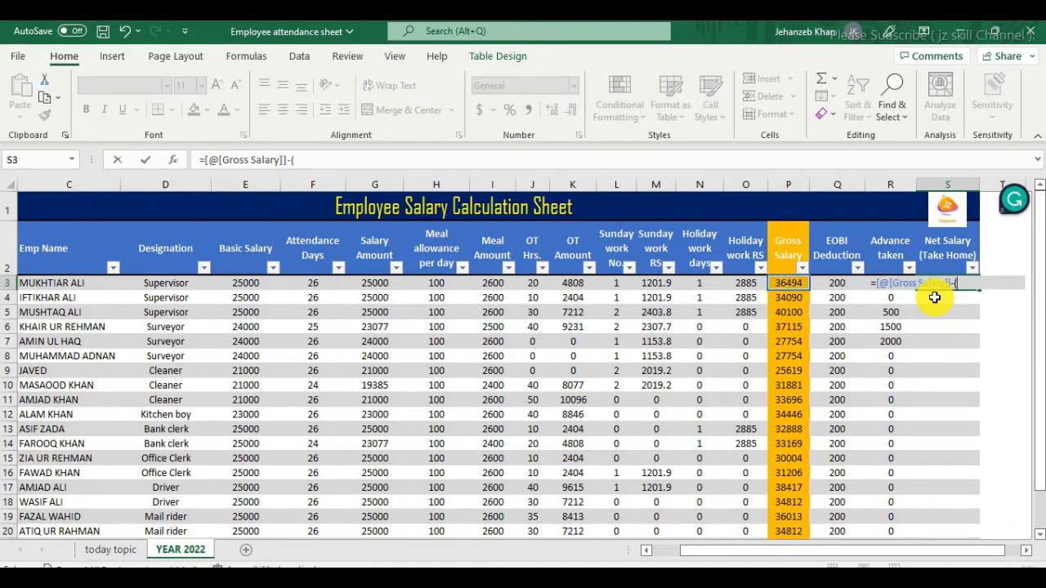
left_click(839, 285)
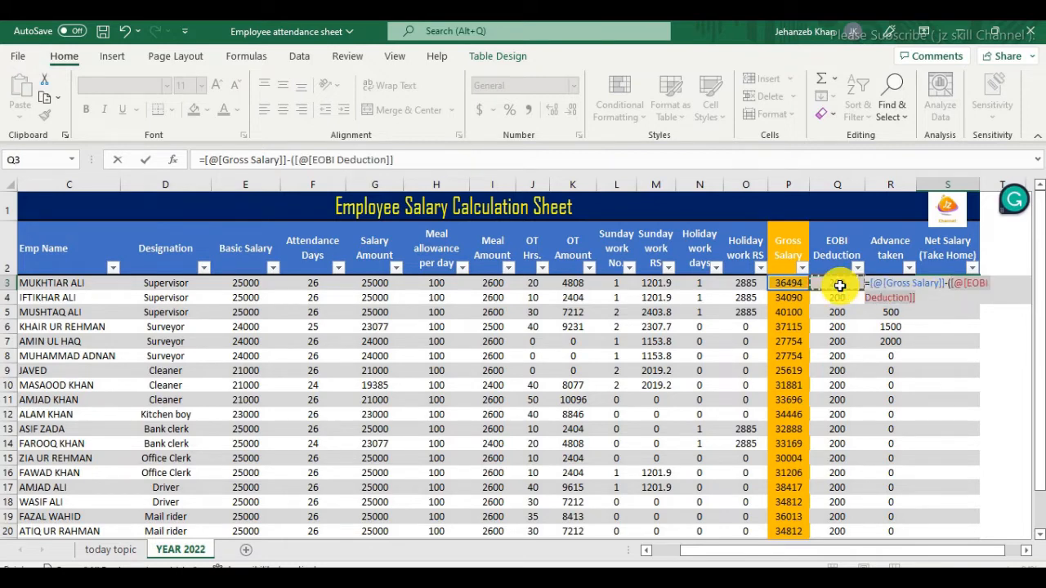
type("+")
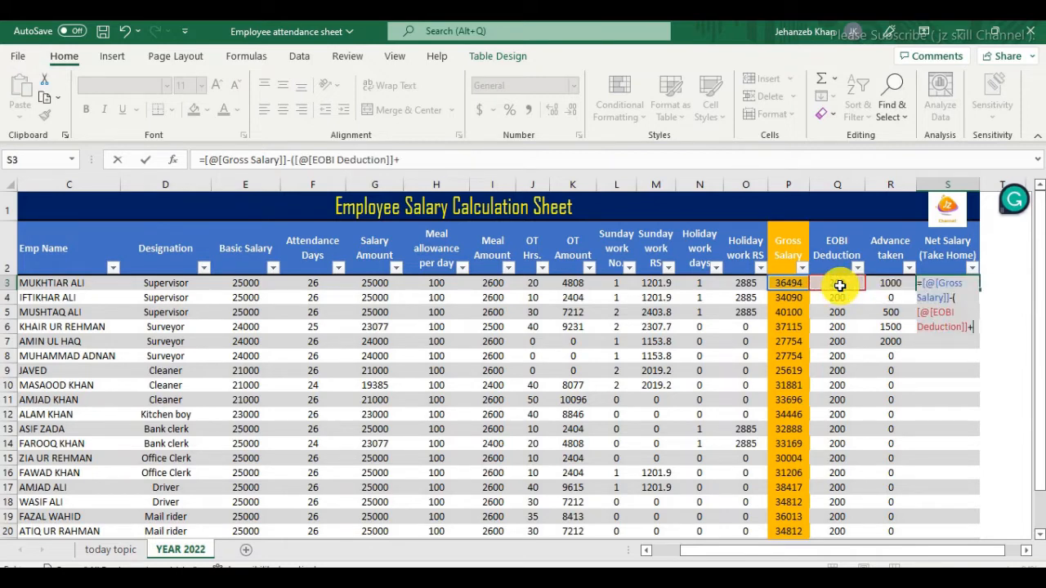
left_click(889, 283)
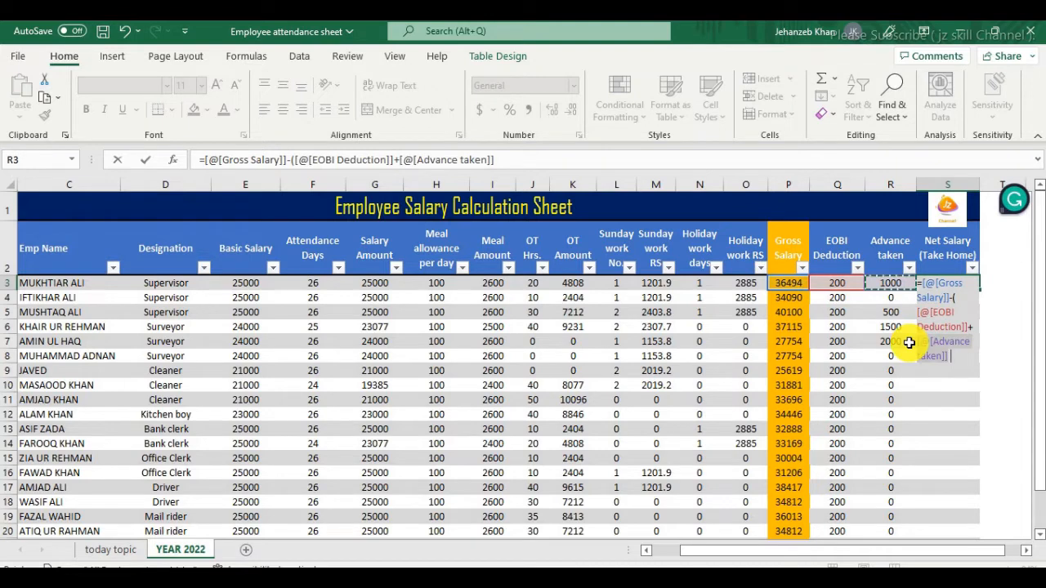
type(")")
key("Return")
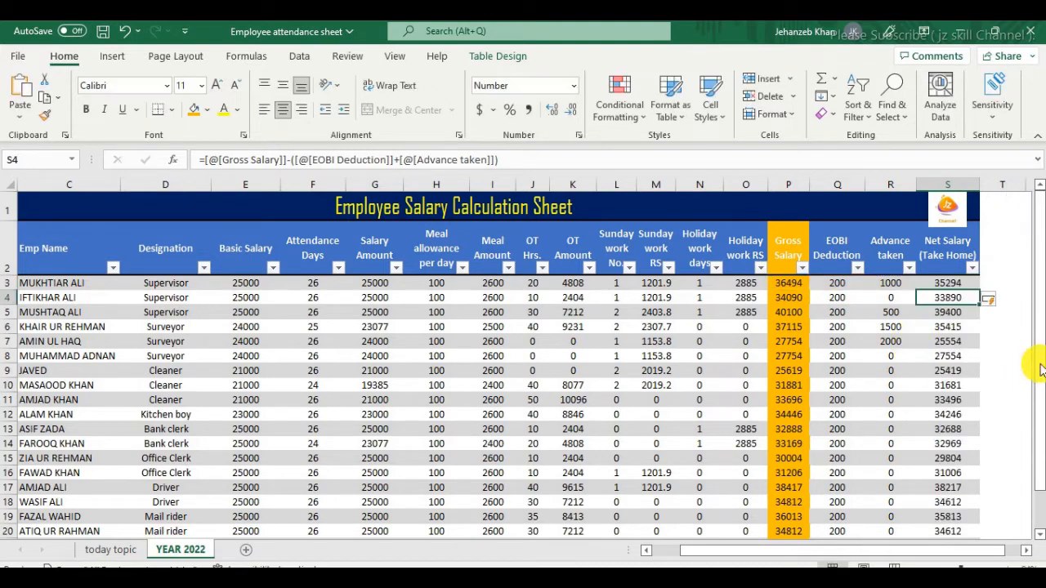
Give the whole Net Salary (Take Home) column the same orange fill colour as the Gross Salary column
left_click(952, 283)
left_click(946, 185)
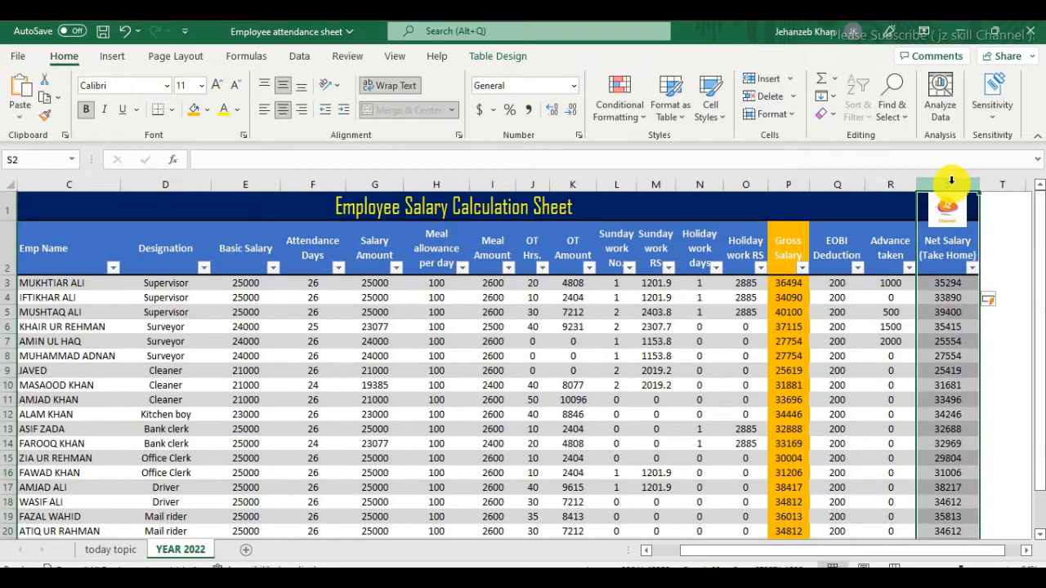
left_click(196, 110)
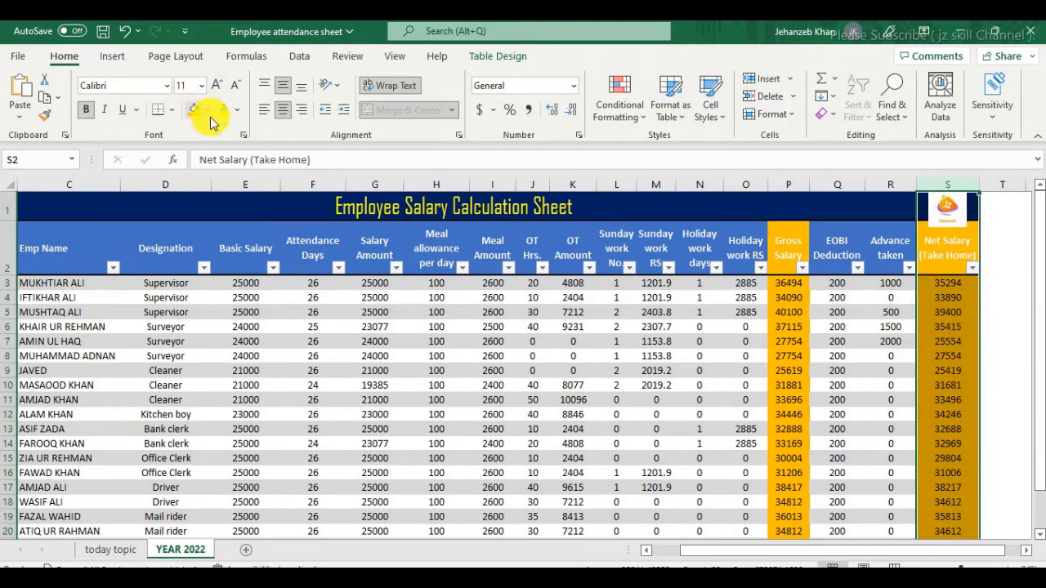
left_click(986, 325)
left_click(948, 262)
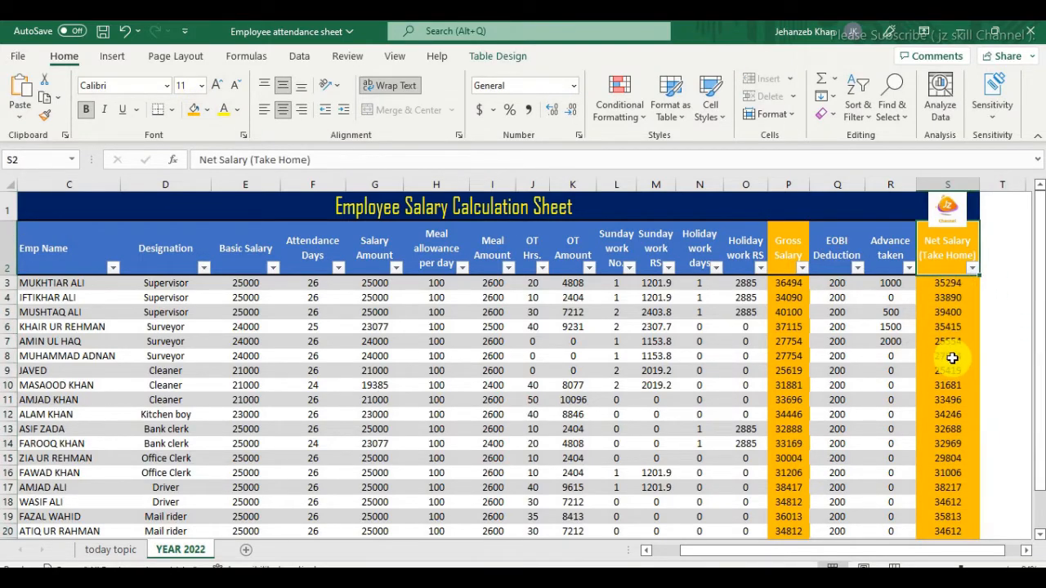
scroll(949, 356, "down", 4)
scroll(950, 356, "up", 4)
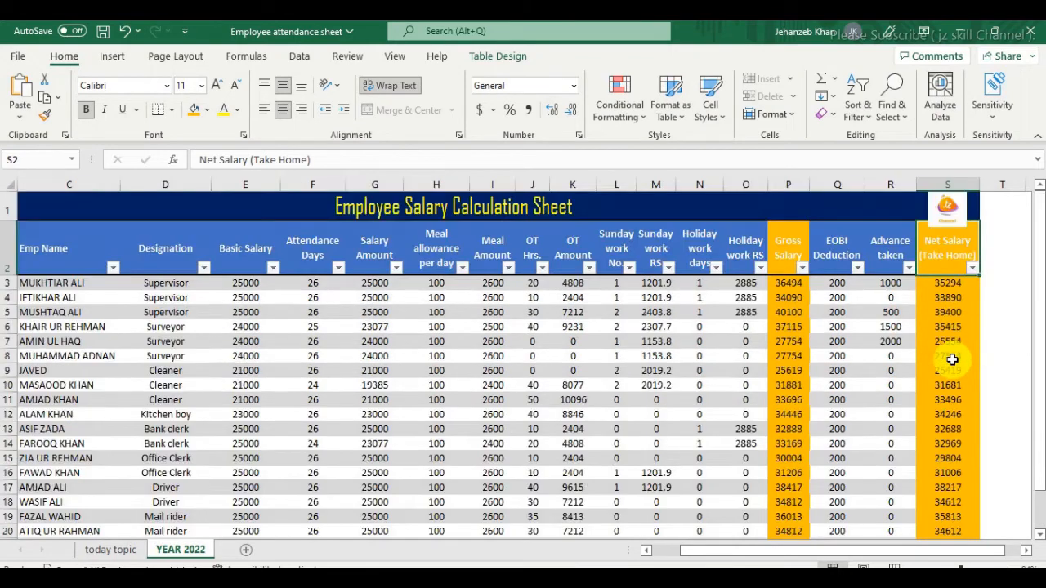
Make the values in the Net Salary (Take Home) column bold
left_click(951, 286)
left_click(948, 185)
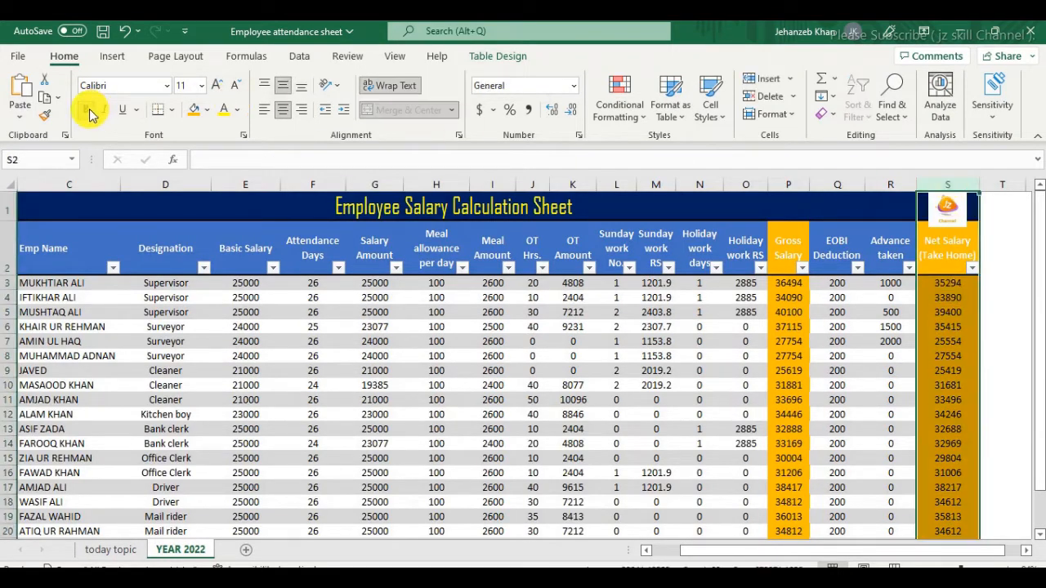
left_click(1002, 328)
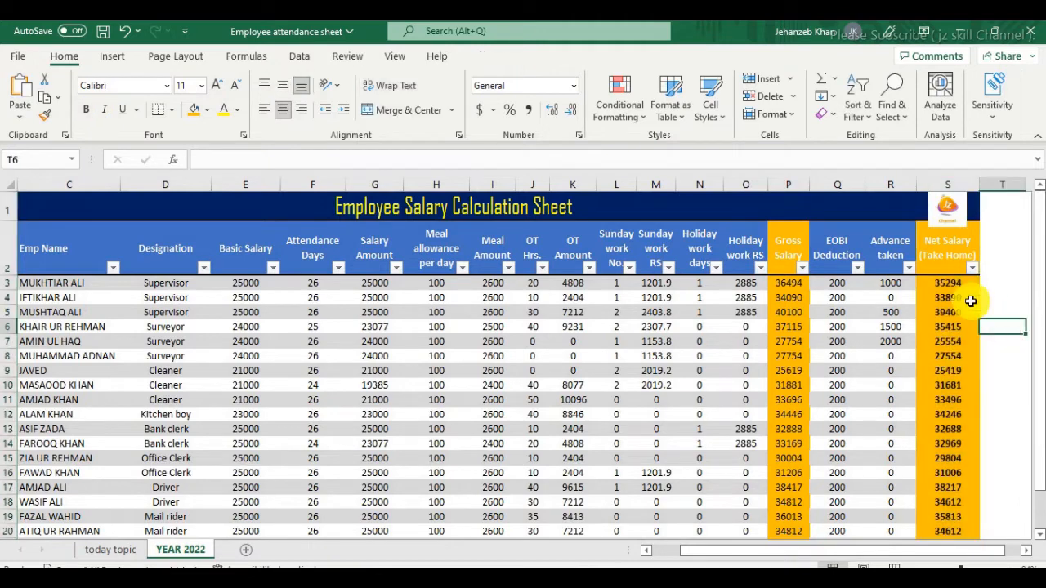
Check the net salary formula in S3 and save the workbook
left_click(944, 283)
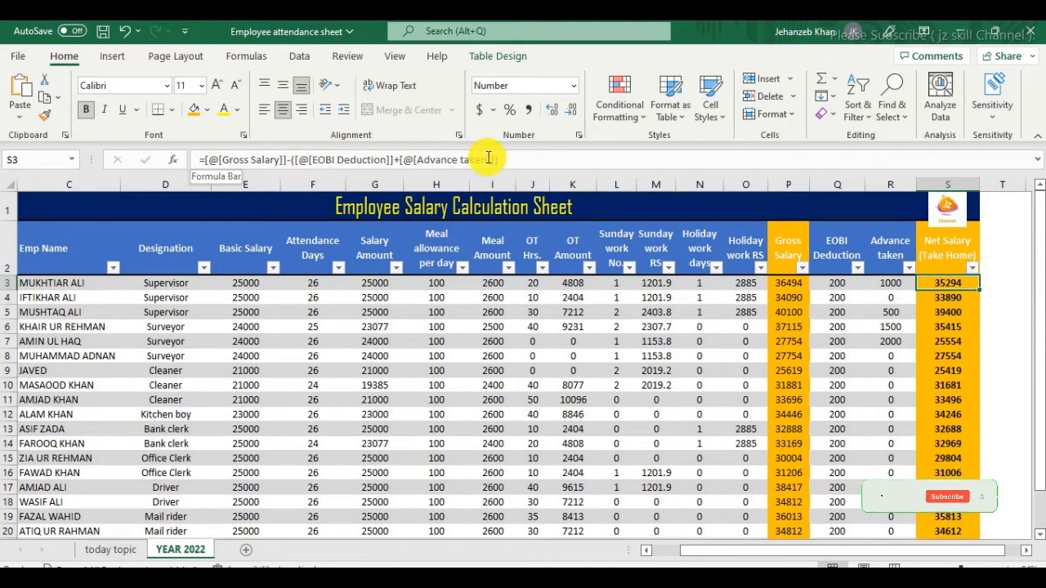
scroll(870, 351, "down", 2)
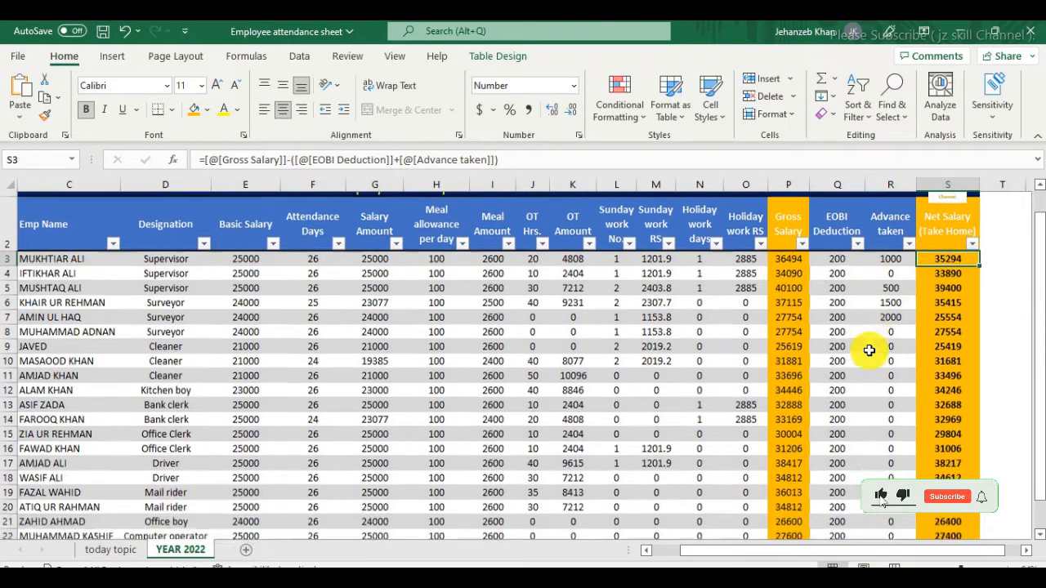
scroll(870, 351, "up", 2)
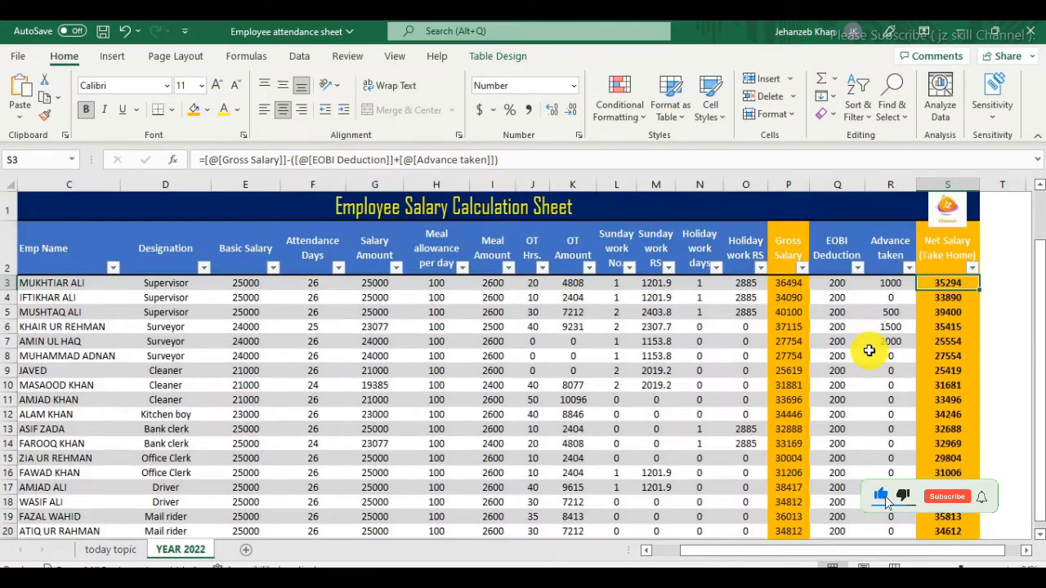
left_click(102, 31)
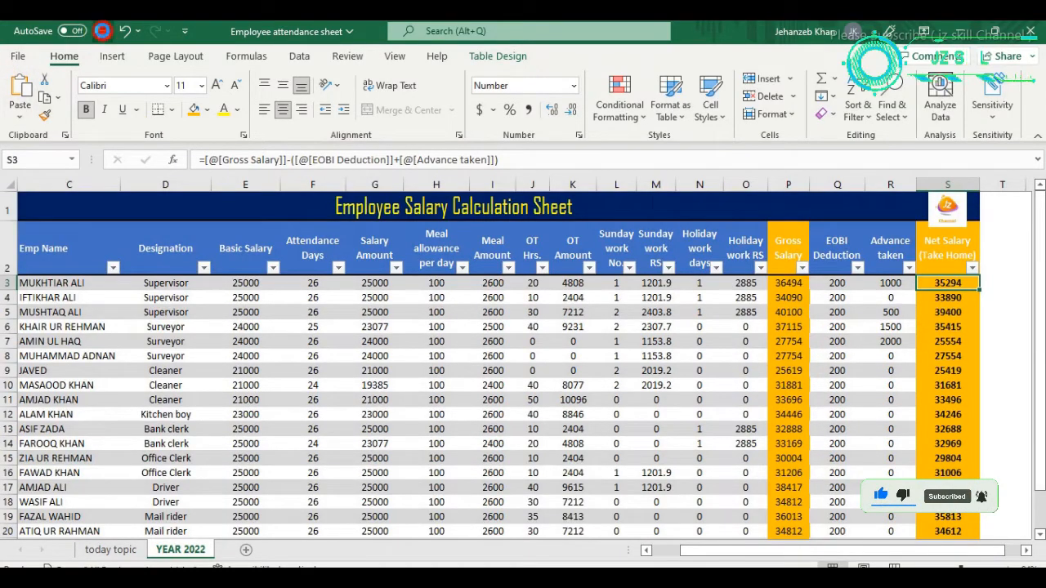
left_click(454, 402)
scroll(454, 407, "down", 1)
scroll(454, 406, "up", 1)
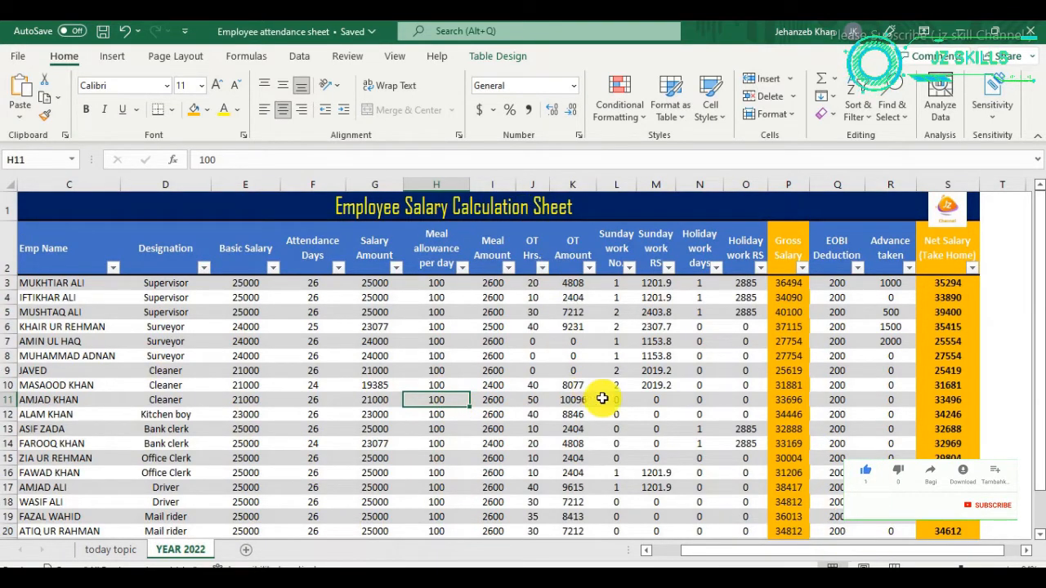
Extend the salary table with a new row by entering serial number 22 in A24 below the last employee
left_click_drag(918, 554, 887, 553)
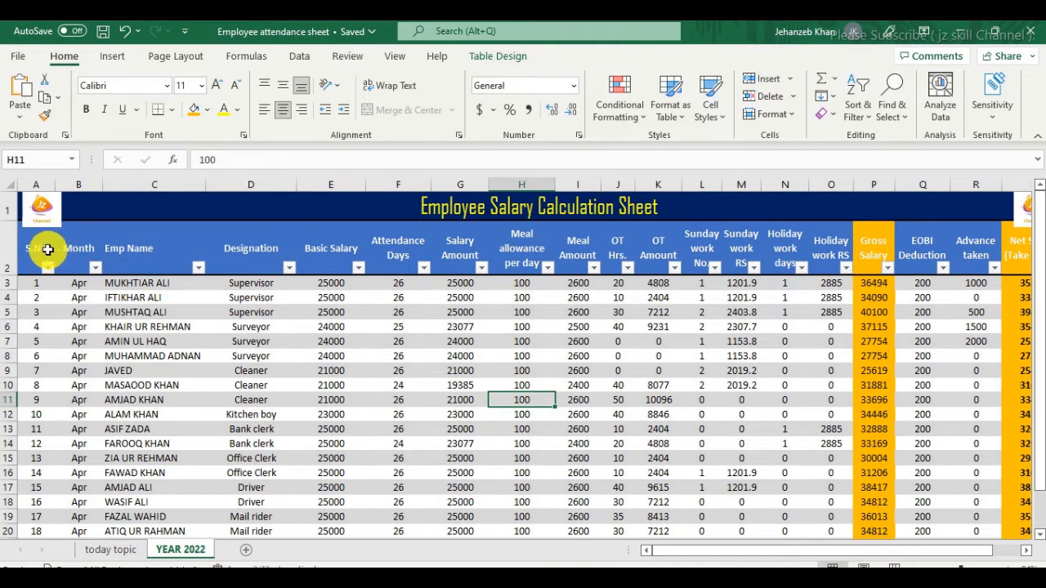
left_click_drag(47, 250, 756, 356)
left_click(522, 415)
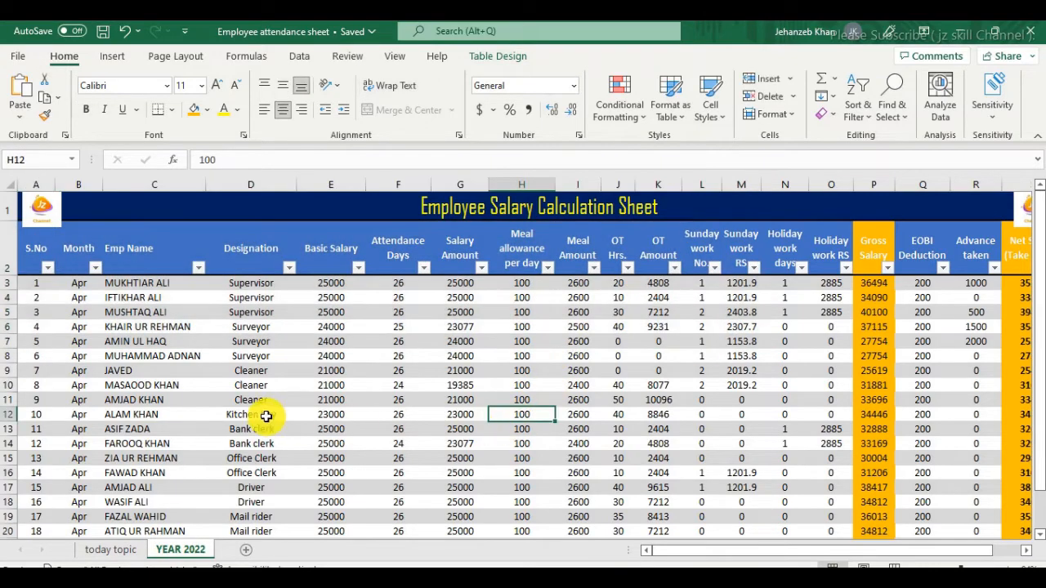
scroll(266, 416, "down", 2)
left_click(79, 385)
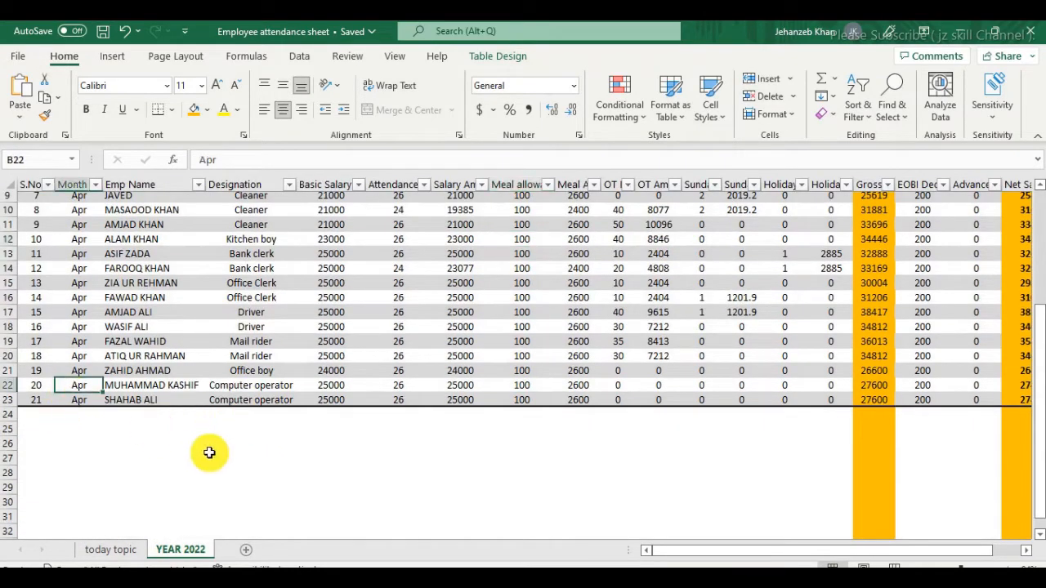
key("Down")
key("Down")
key("Left")
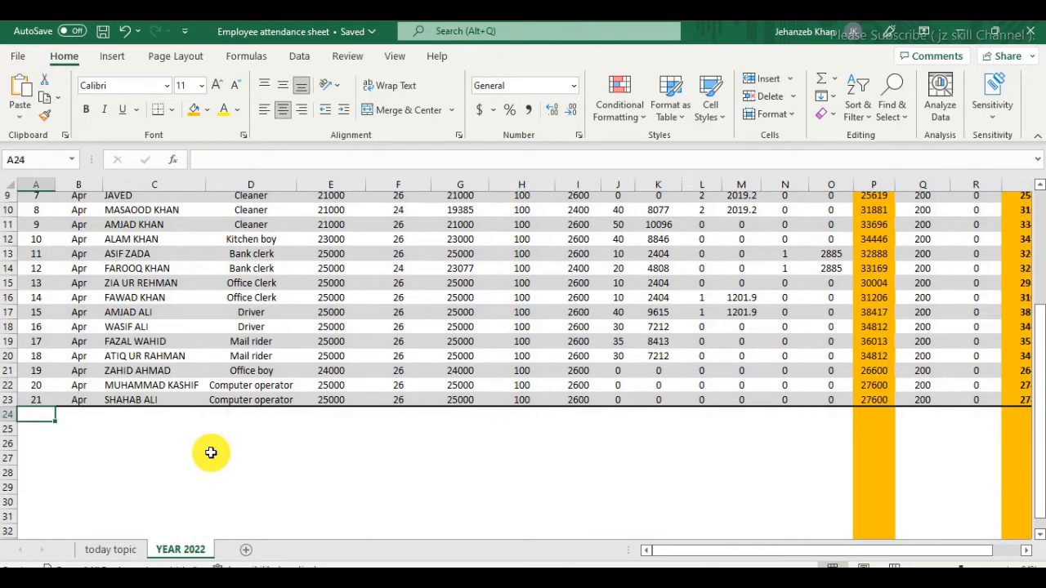
type("22")
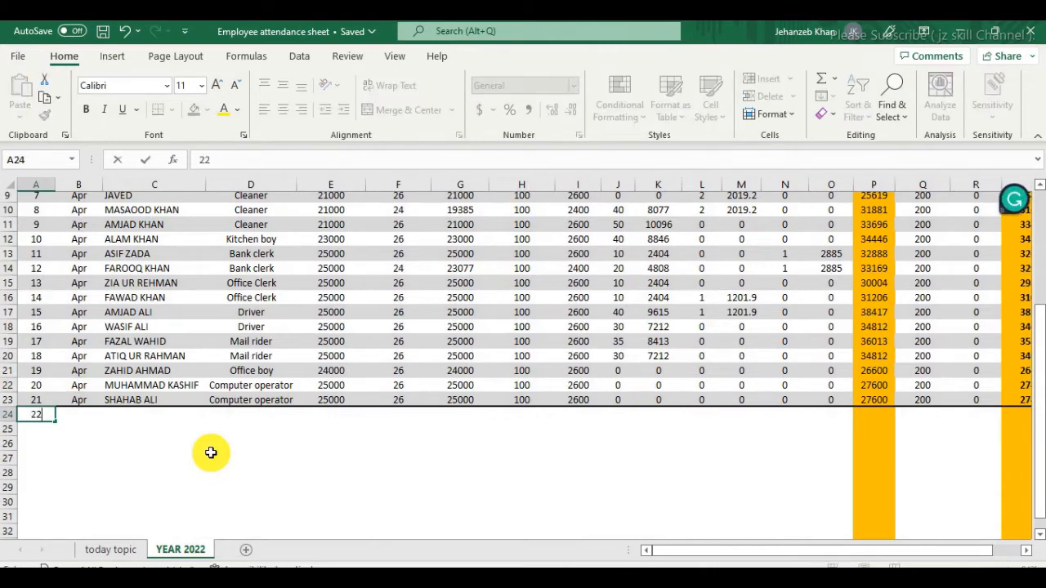
key("Tab")
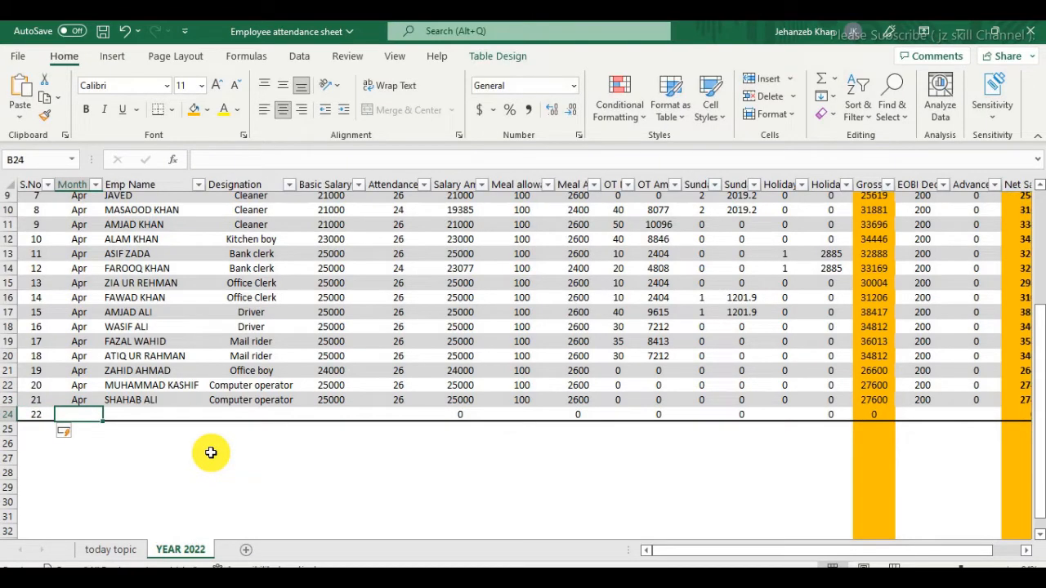
Re-enter serial number 22 in A24 and add another table row by entering 23 in A25
key("Left")
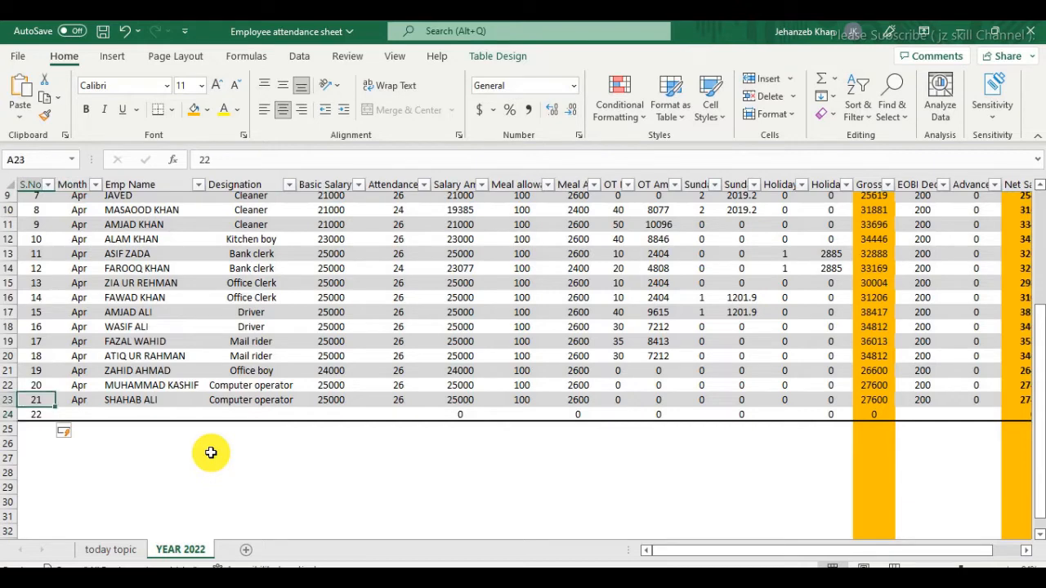
left_click(6, 400)
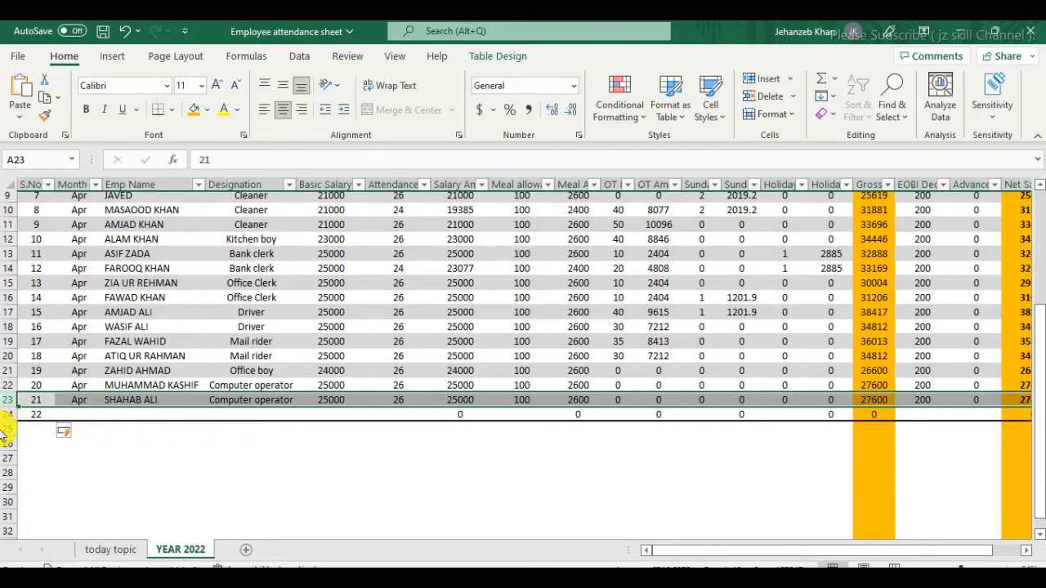
left_click(5, 429)
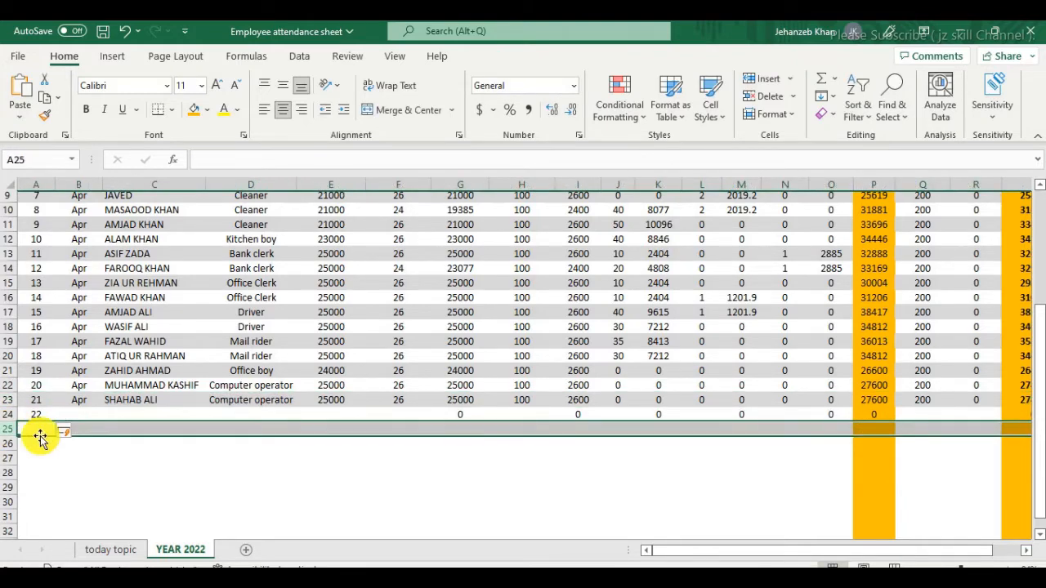
left_click(39, 414)
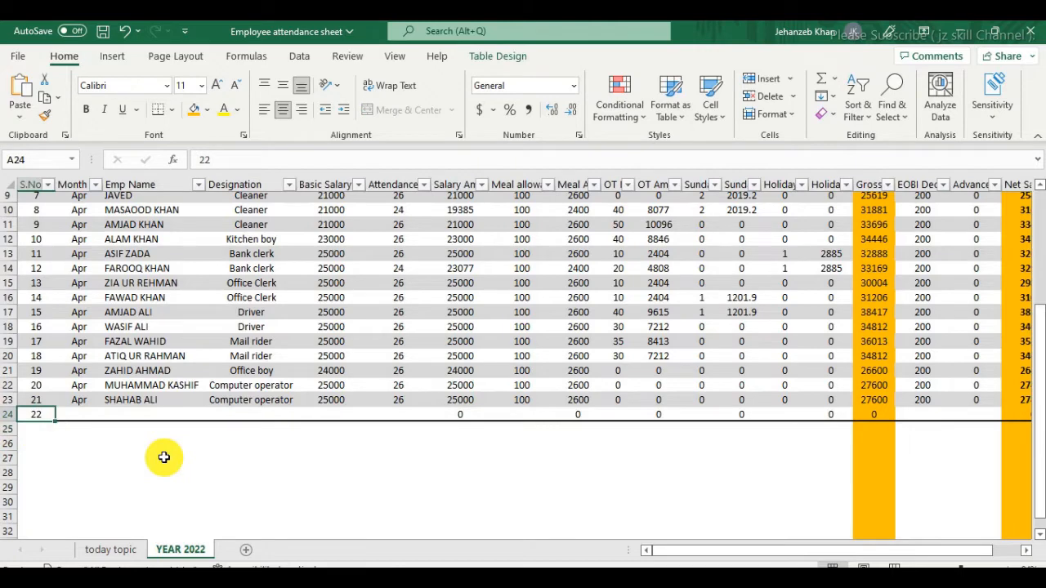
type("22")
key("Return")
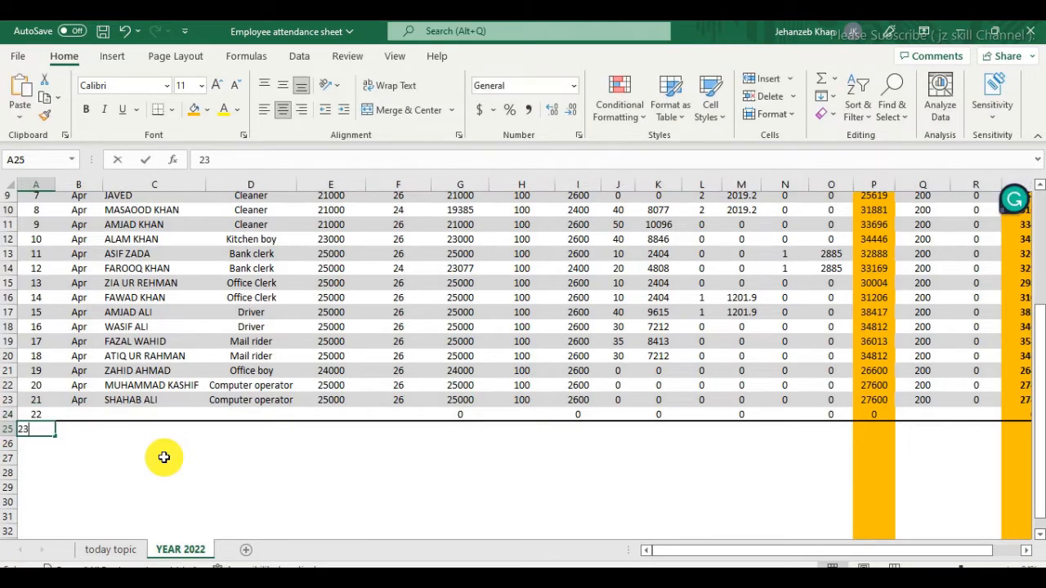
type("23")
key("Return")
key("Return")
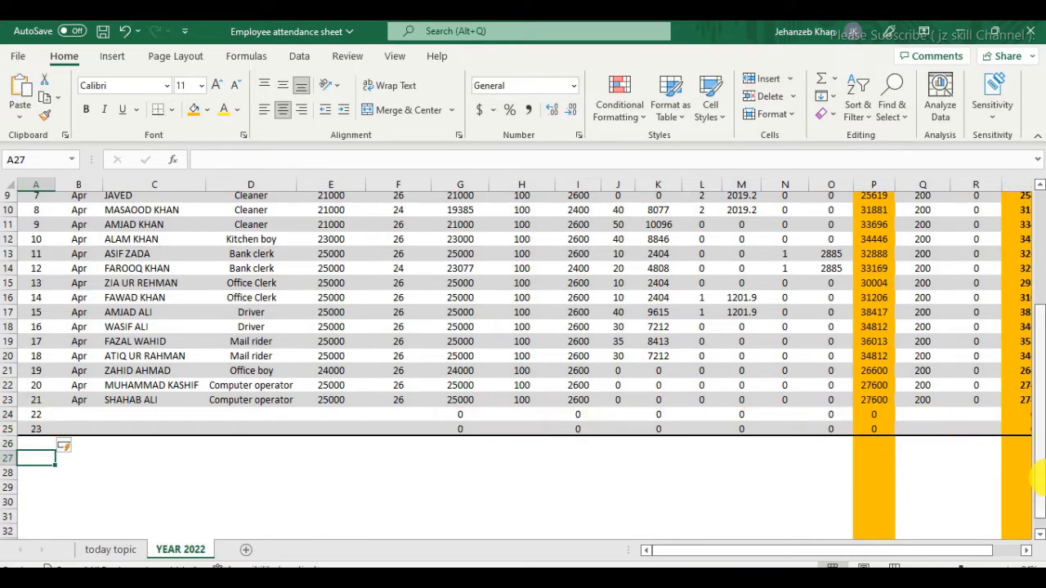
Examine which columns are calculated automatically in rows 24 and 25, including Holiday work RS, Gross Salary and the Net Salary formula in S24
left_click(835, 425)
left_click(841, 414)
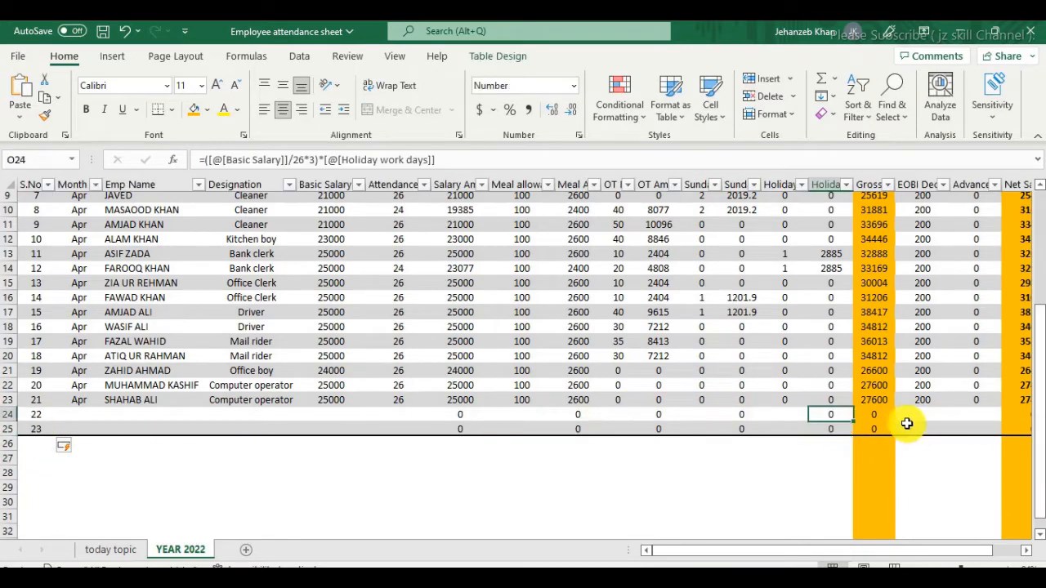
left_click(908, 418)
left_click(959, 418)
scroll(960, 448, "up", 1)
scroll(959, 449, "up", 3)
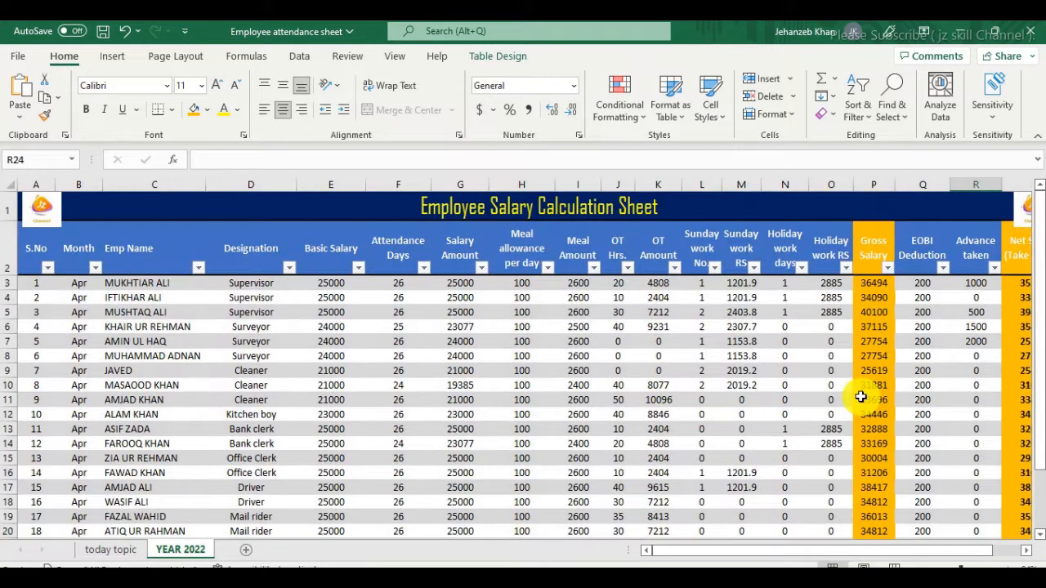
left_click(1029, 552)
scroll(953, 439, "right", 3)
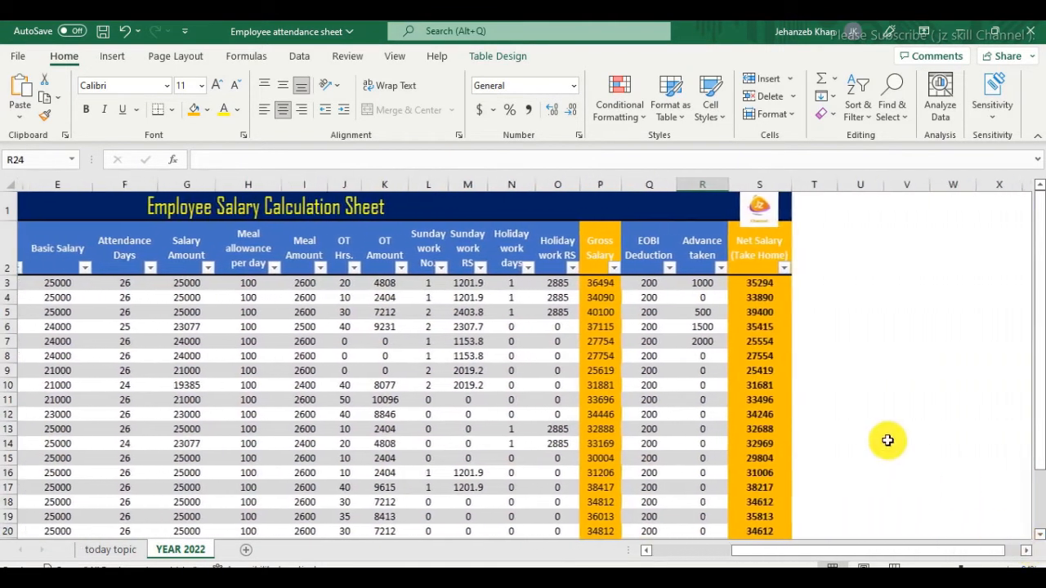
scroll(790, 434, "down", 3)
left_click(761, 421)
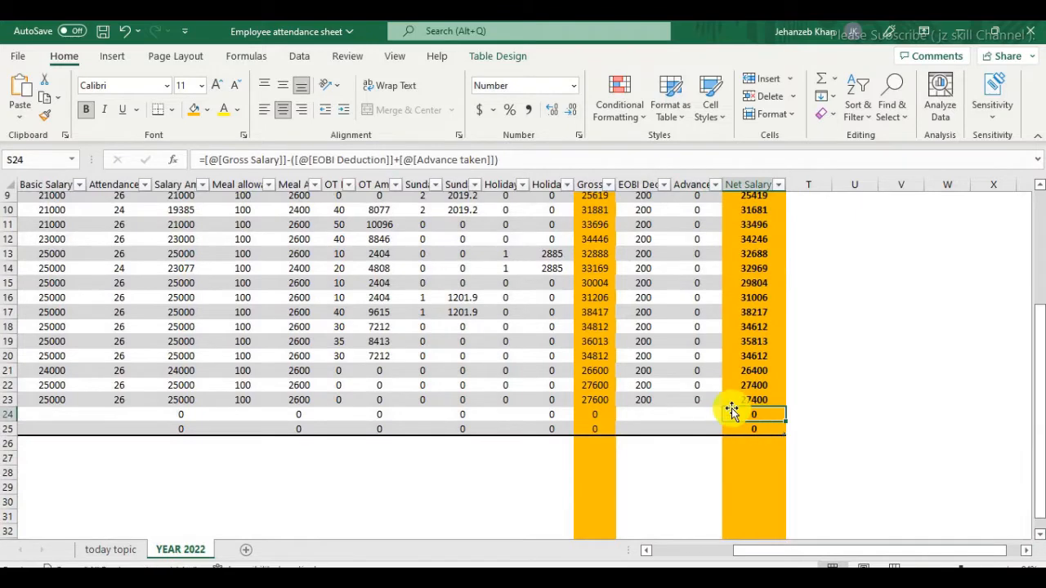
left_click(705, 400)
left_click_drag(920, 552, 806, 560)
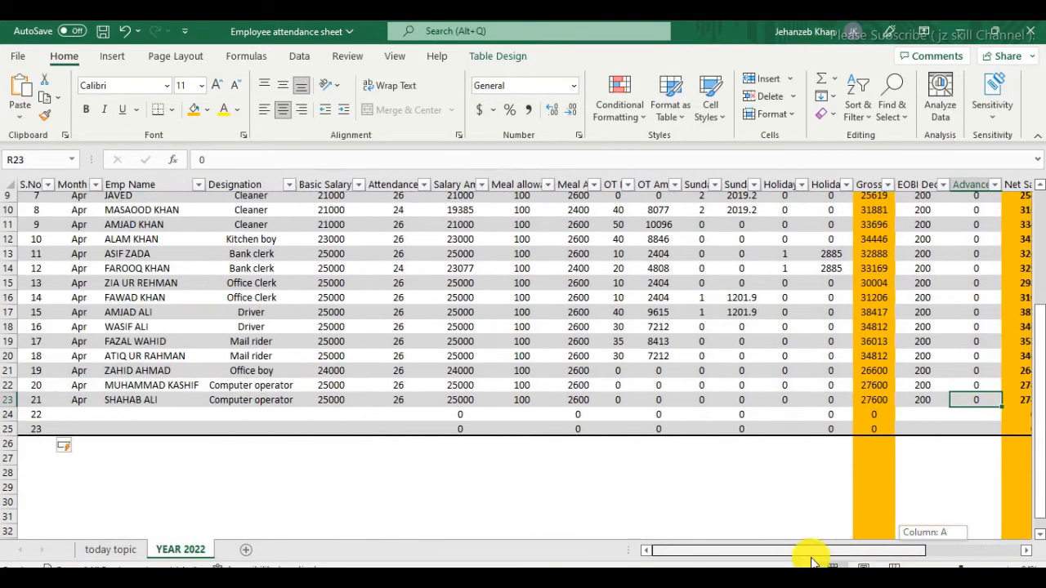
scroll(270, 458, "up", 3)
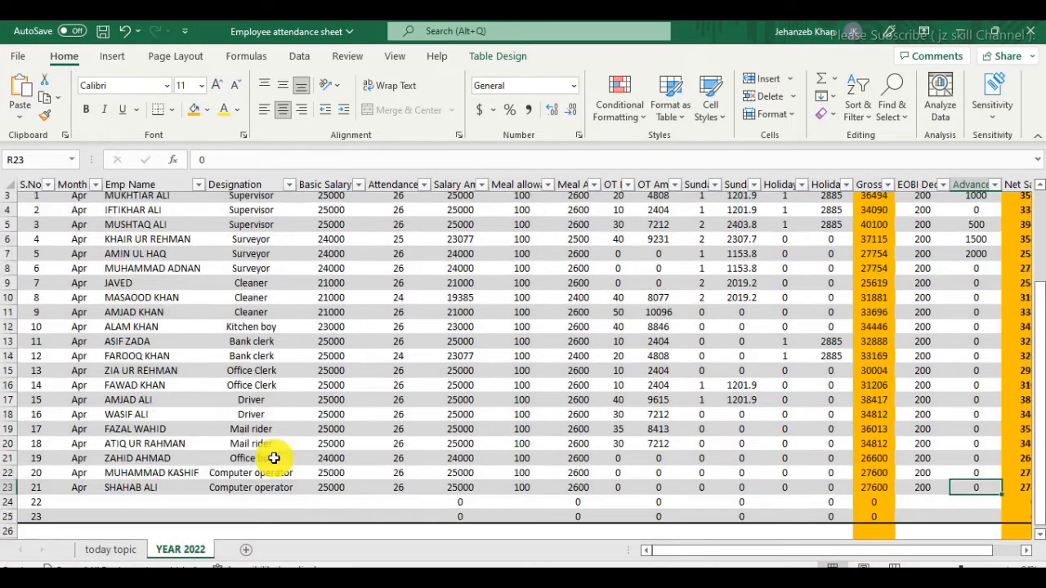
scroll(274, 457, "down", 3)
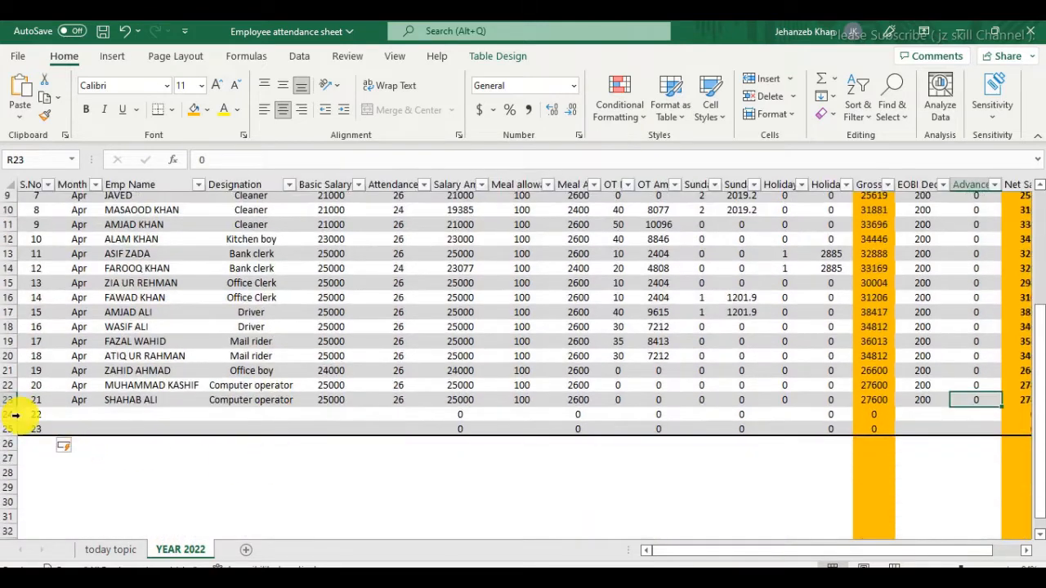
Delete the two added rows 24 and 25 from the salary table
left_click_drag(7, 414, 9, 423)
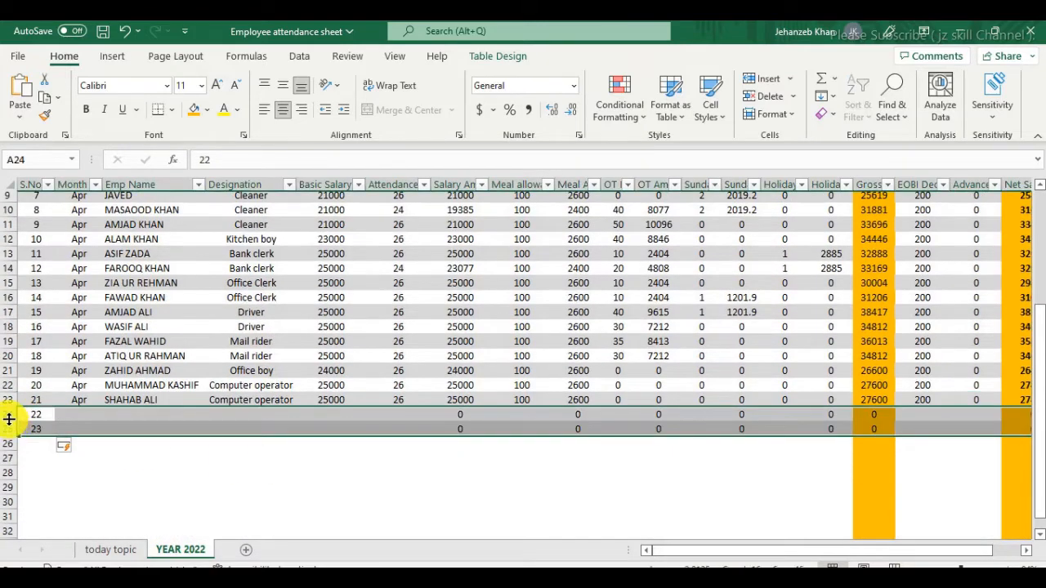
right_click(7, 417)
left_click(88, 297)
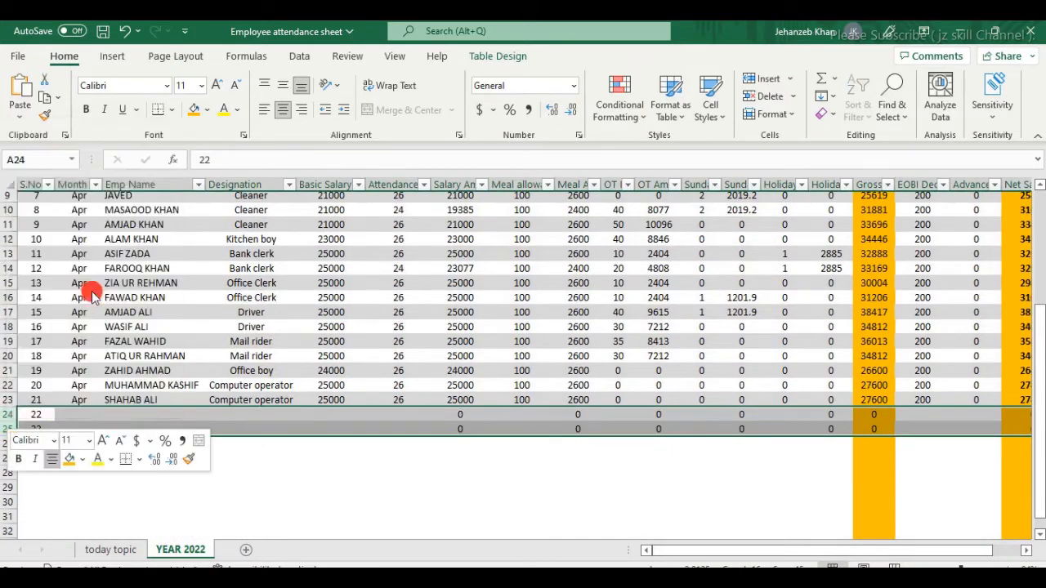
left_click(345, 465)
Review the topic title on the today topic sheet, highlighting EMPLOYEE SALARY, EXCEL TABLE and PIVOT TABLE in turn
scroll(345, 465, "up", 3)
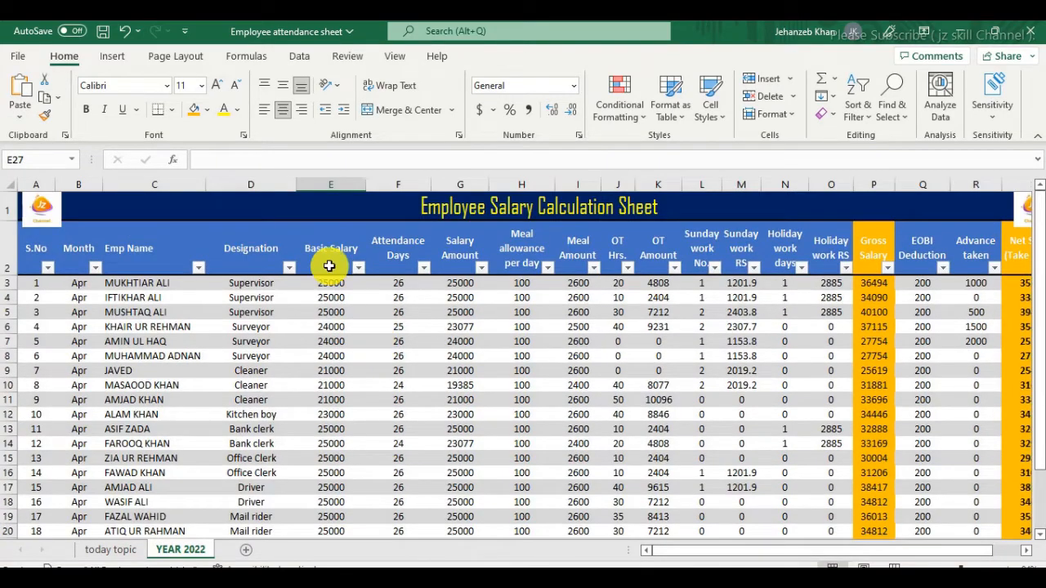
scroll(362, 381, "down", 1)
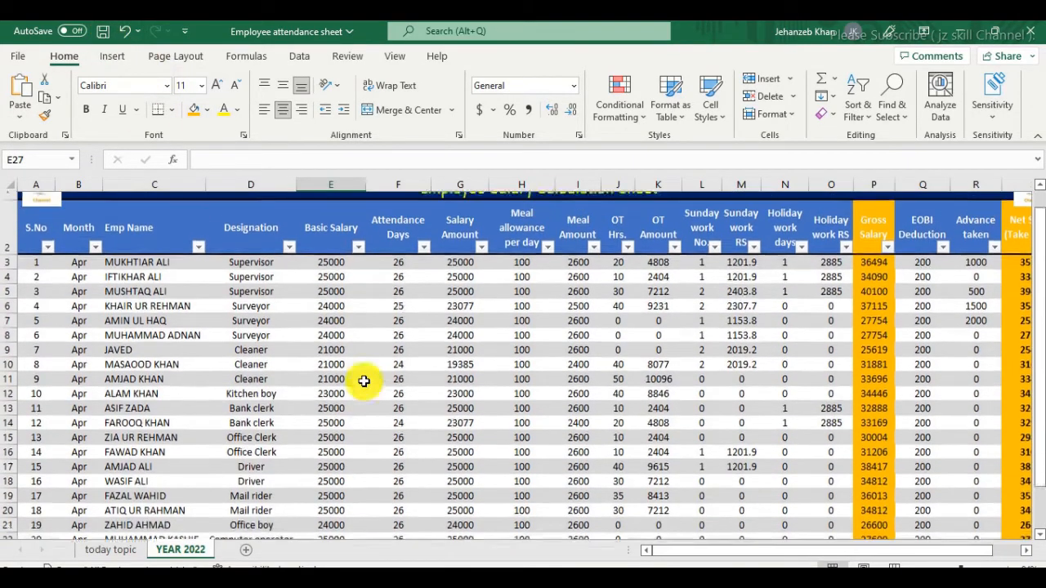
scroll(362, 381, "up", 1)
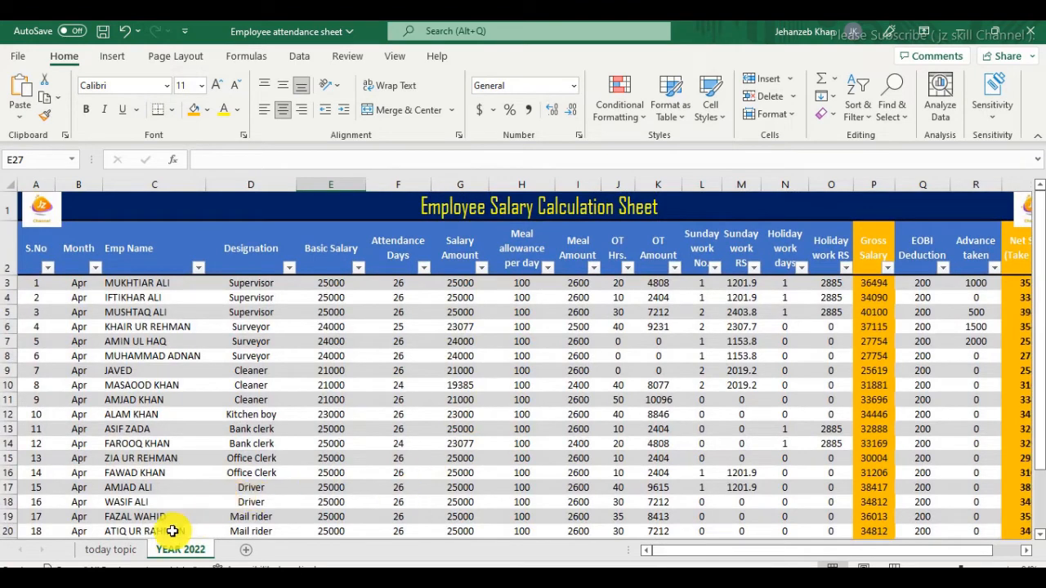
left_click(108, 550)
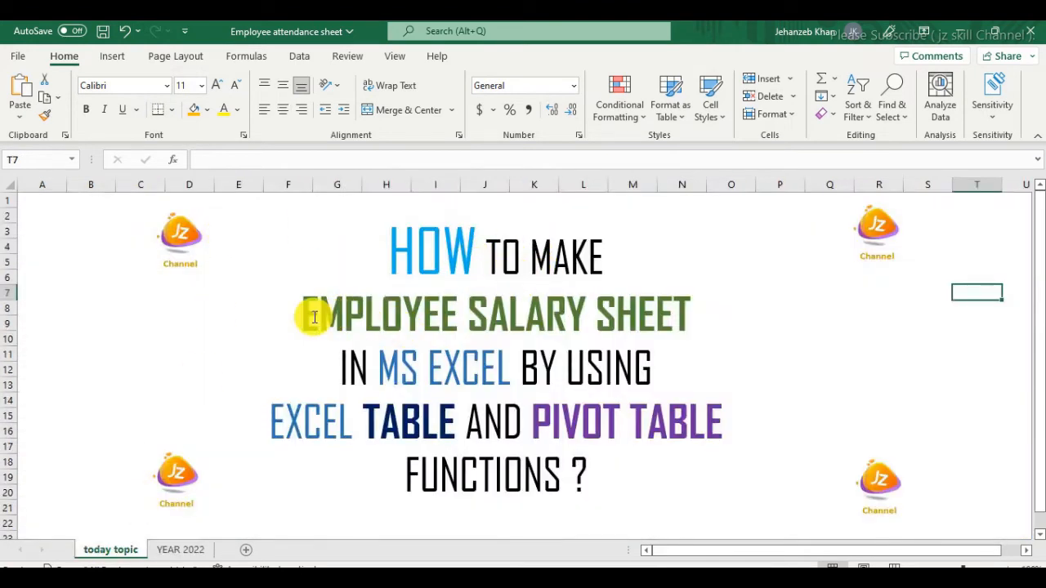
left_click_drag(311, 319, 592, 319)
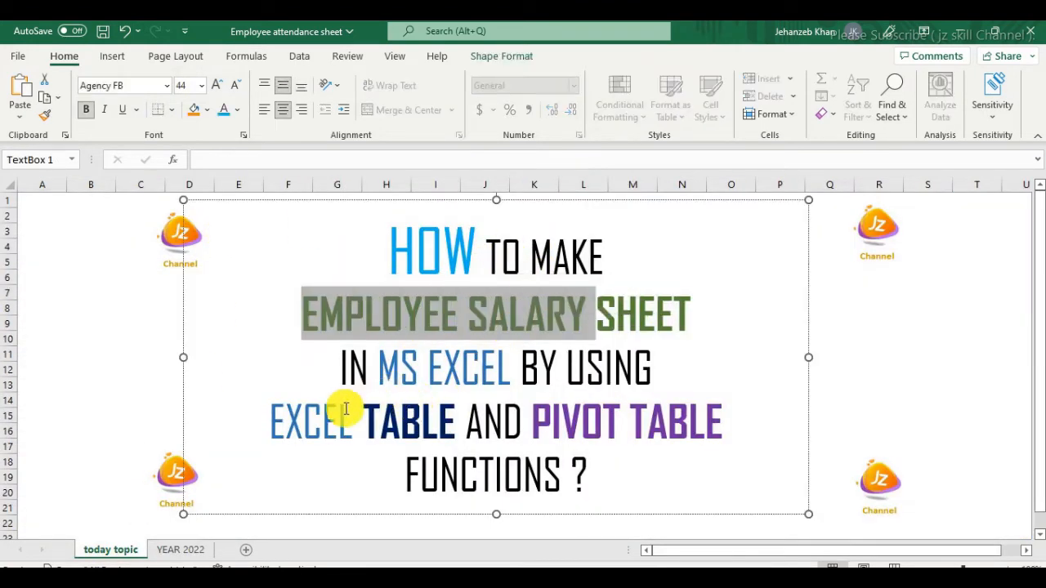
left_click_drag(275, 431, 422, 423)
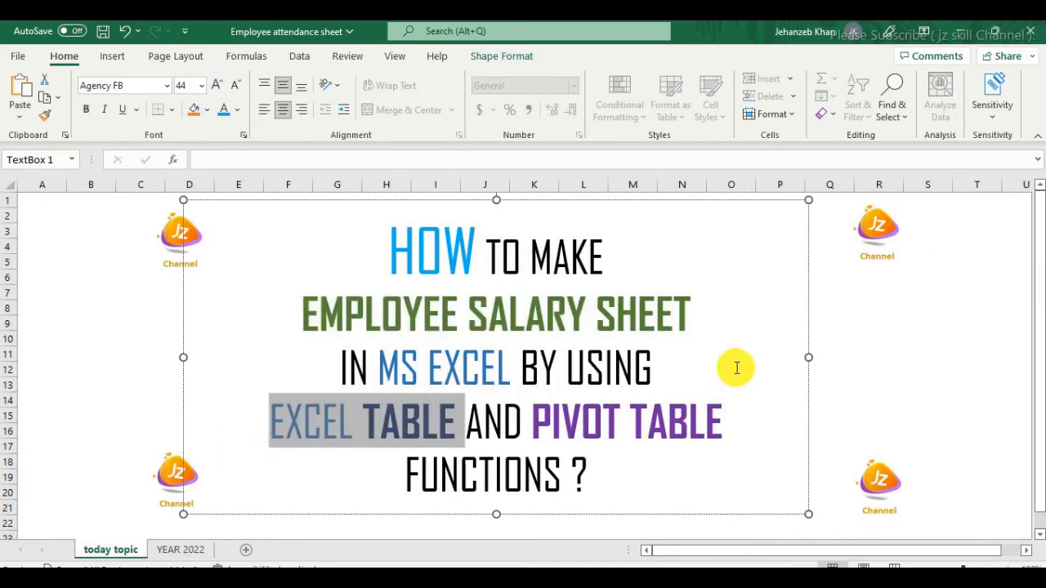
left_click_drag(535, 419, 731, 420)
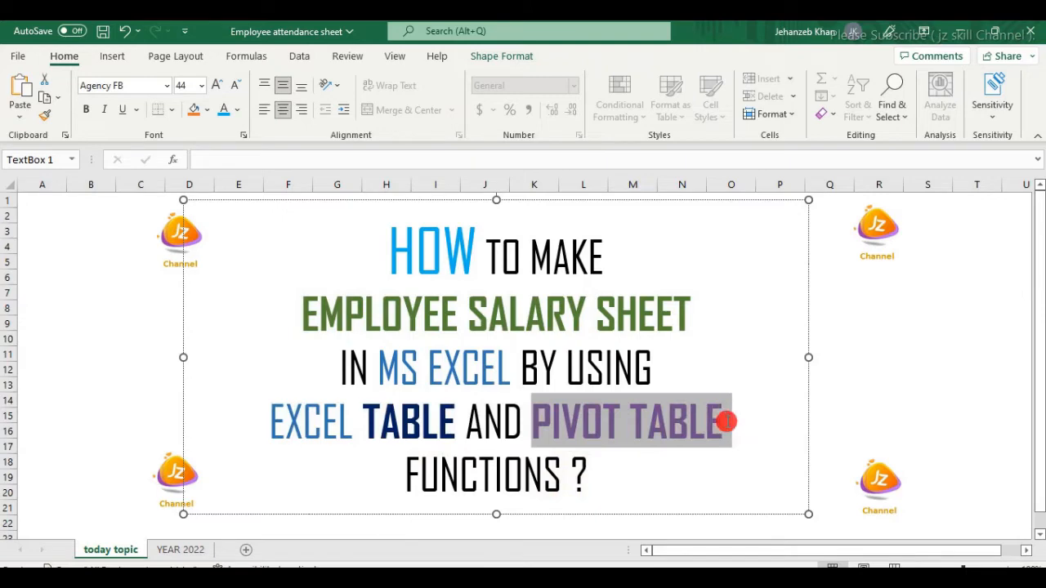
Freeze the panes at C3 on the YEAR 2022 sheet, locking the title and header rows and the S.No and Month columns
left_click(180, 552)
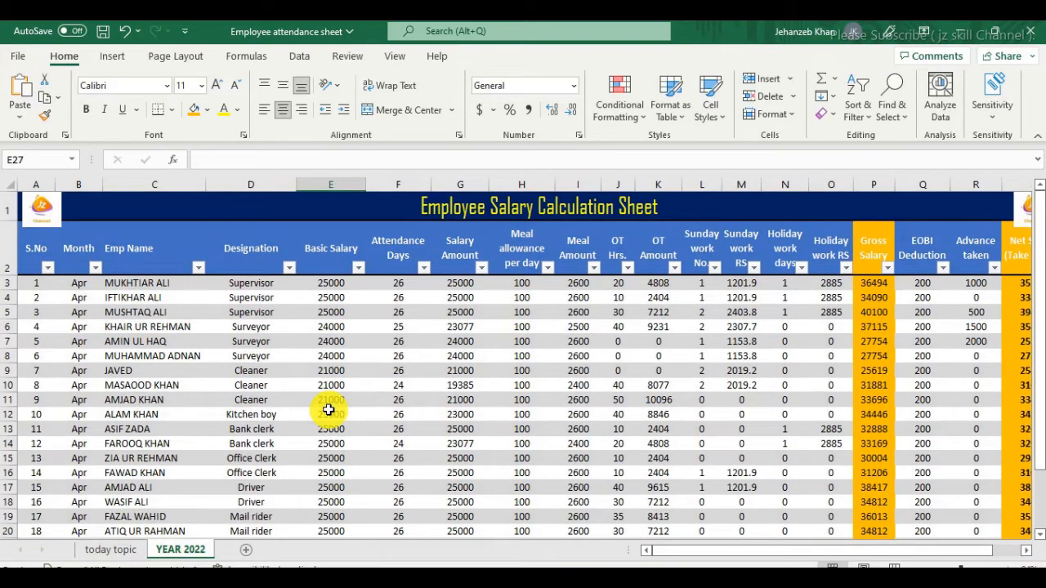
scroll(328, 409, "down", 4)
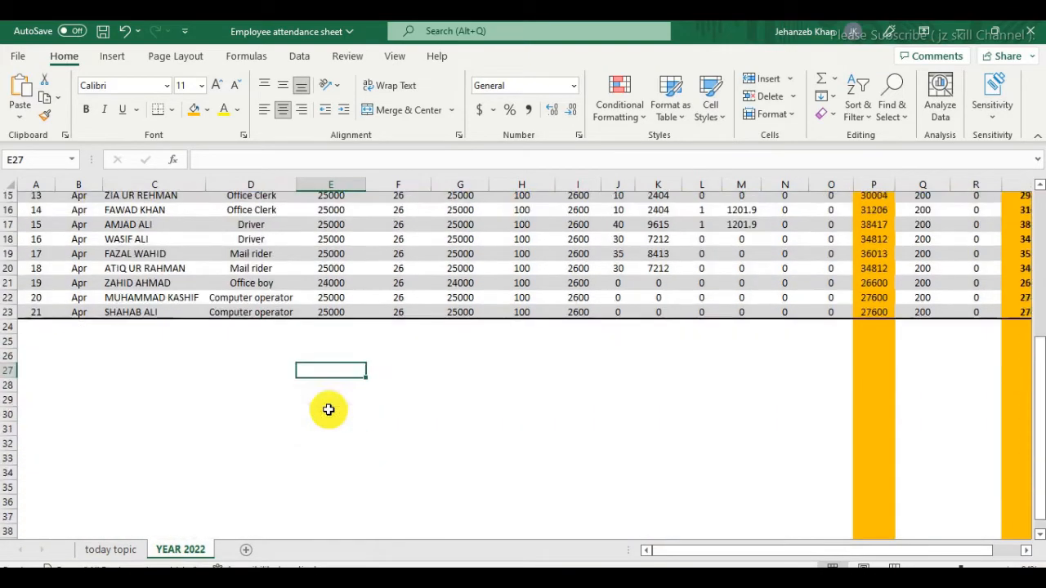
scroll(328, 409, "up", 4)
scroll(328, 410, "down", 1)
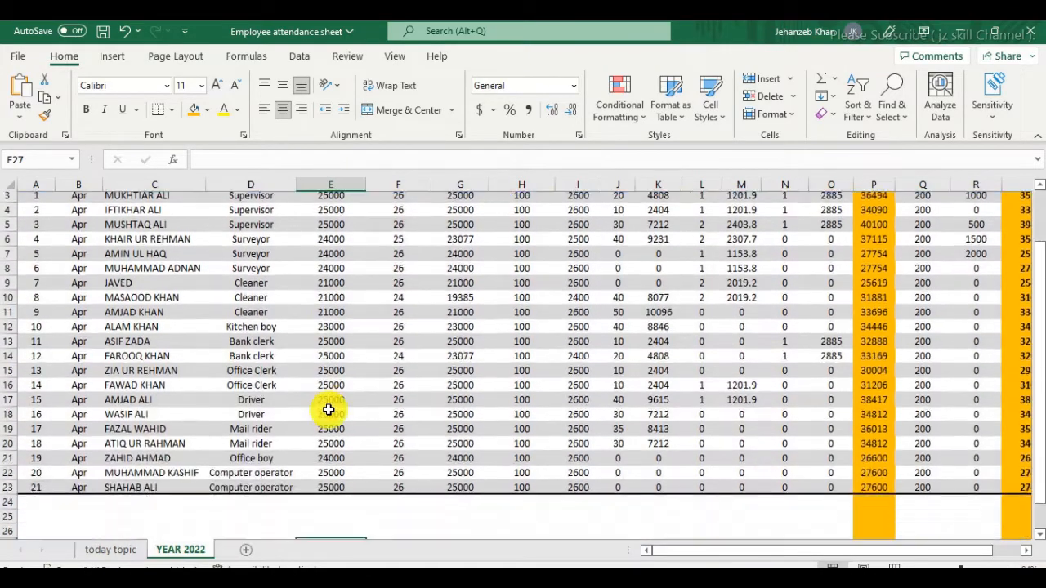
scroll(328, 409, "up", 1)
scroll(327, 409, "down", 3)
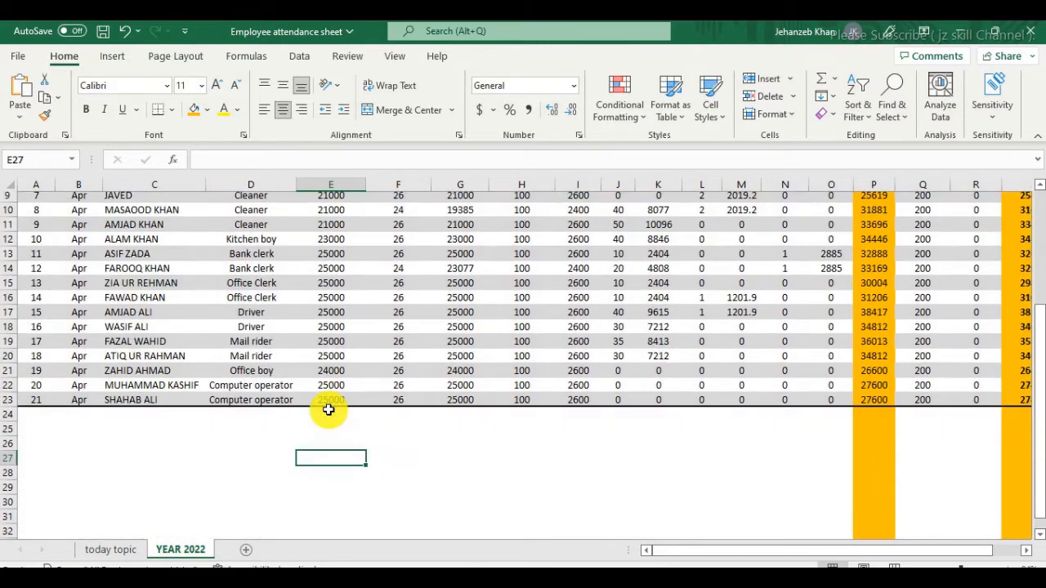
scroll(327, 409, "up", 3)
left_click(164, 283)
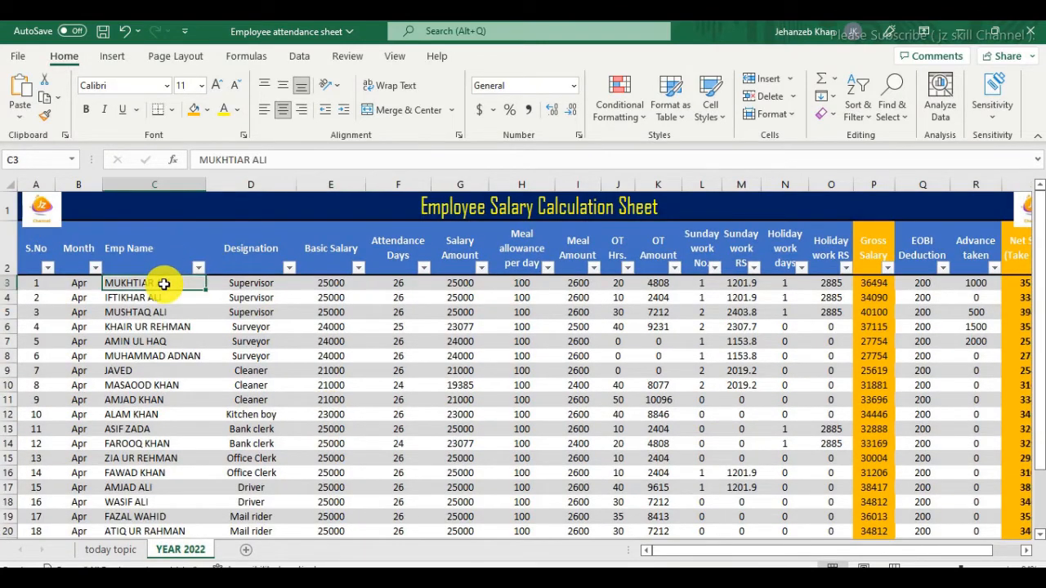
left_click(397, 61)
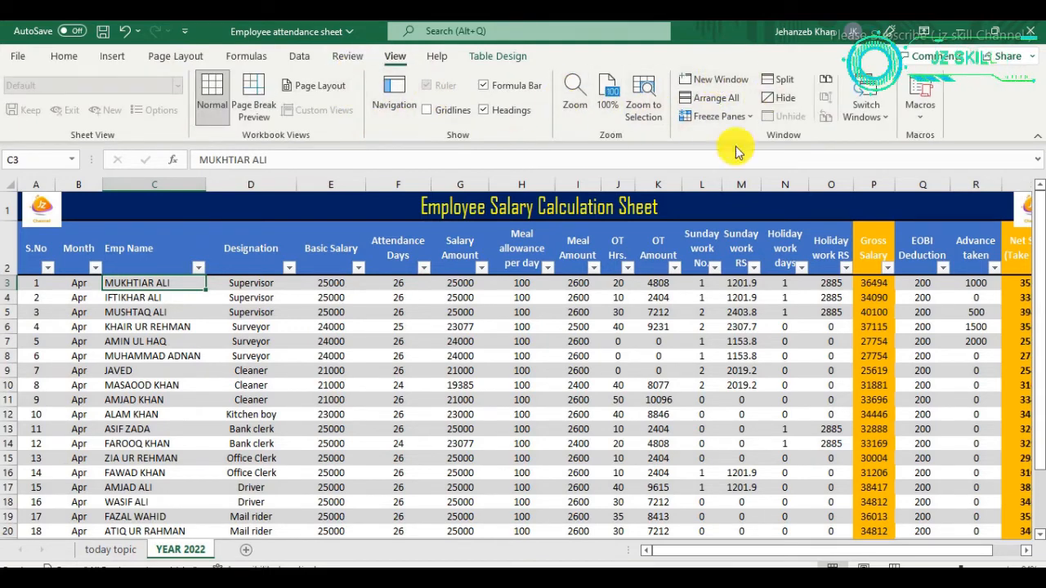
left_click(723, 117)
left_click(766, 146)
Check the frozen header rows and the S.No and Month columns while moving through the table down to the last employee and across to Net Salary
left_click(781, 369)
scroll(751, 392, "down", 6)
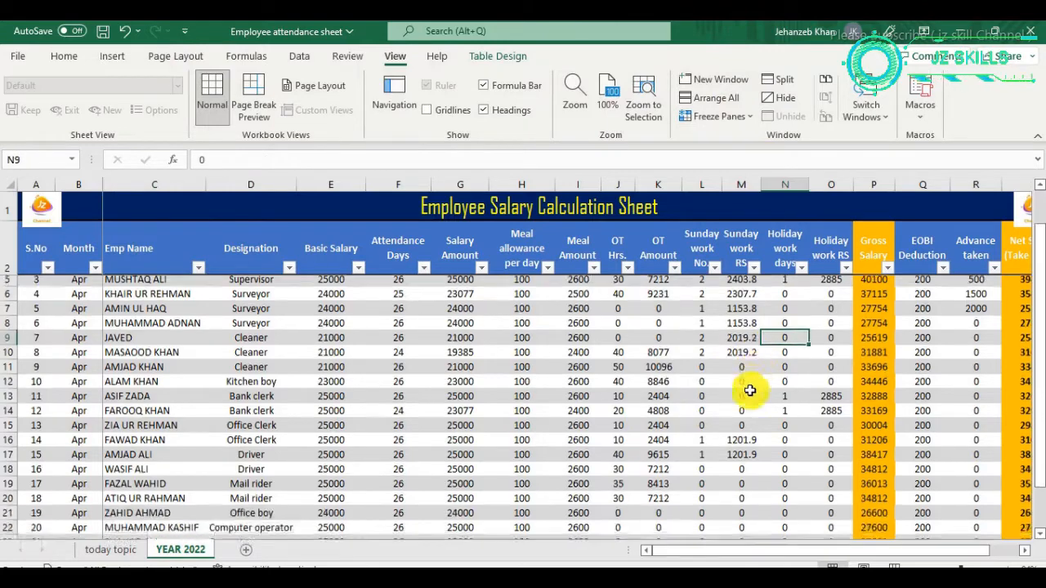
scroll(682, 411, "up", 6)
scroll(683, 411, "down", 6)
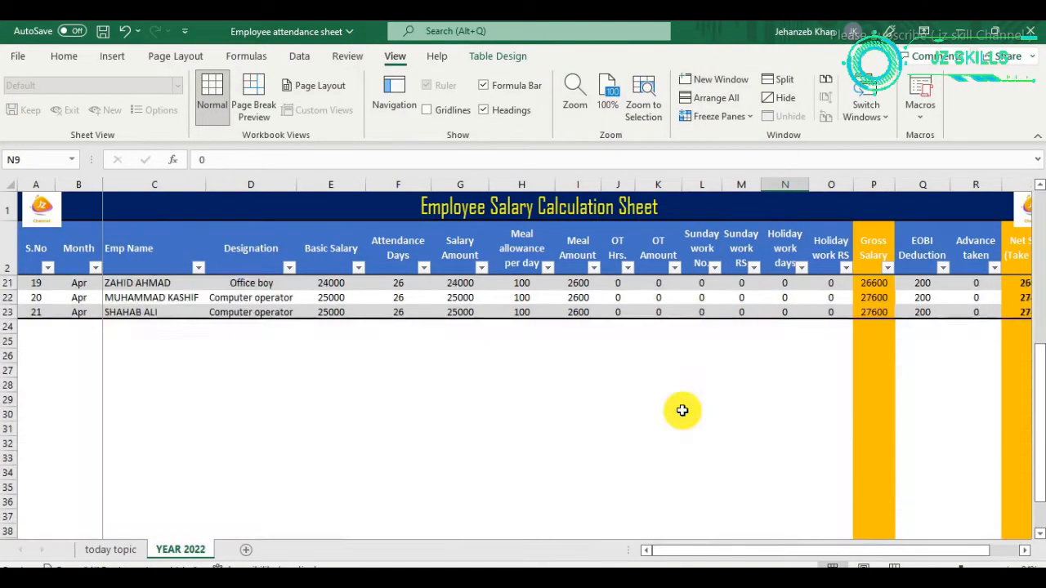
scroll(679, 408, "up", 6)
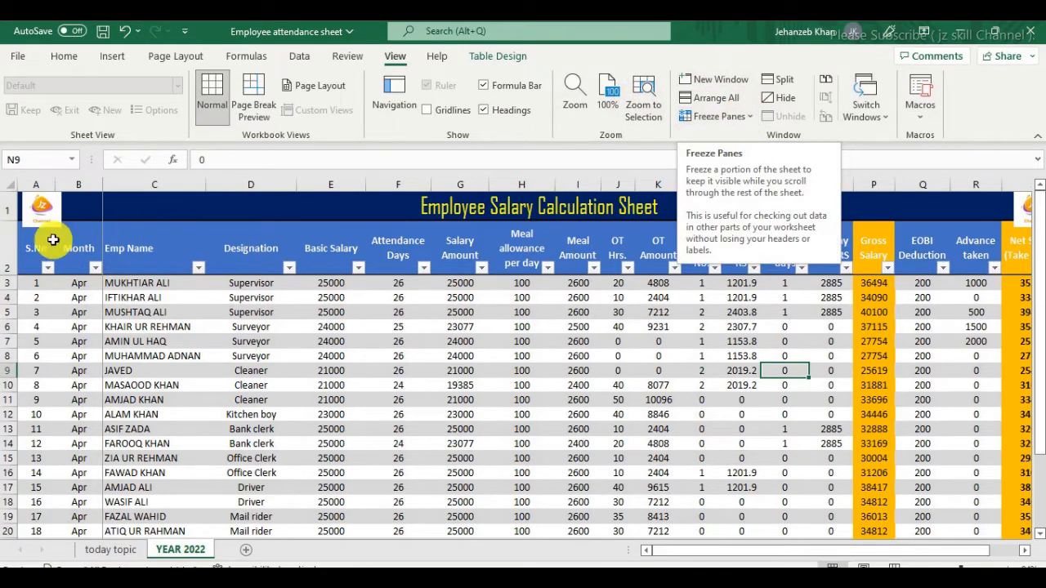
scroll(346, 335, "down", 5)
scroll(345, 334, "up", 5)
scroll(747, 338, "down", 5)
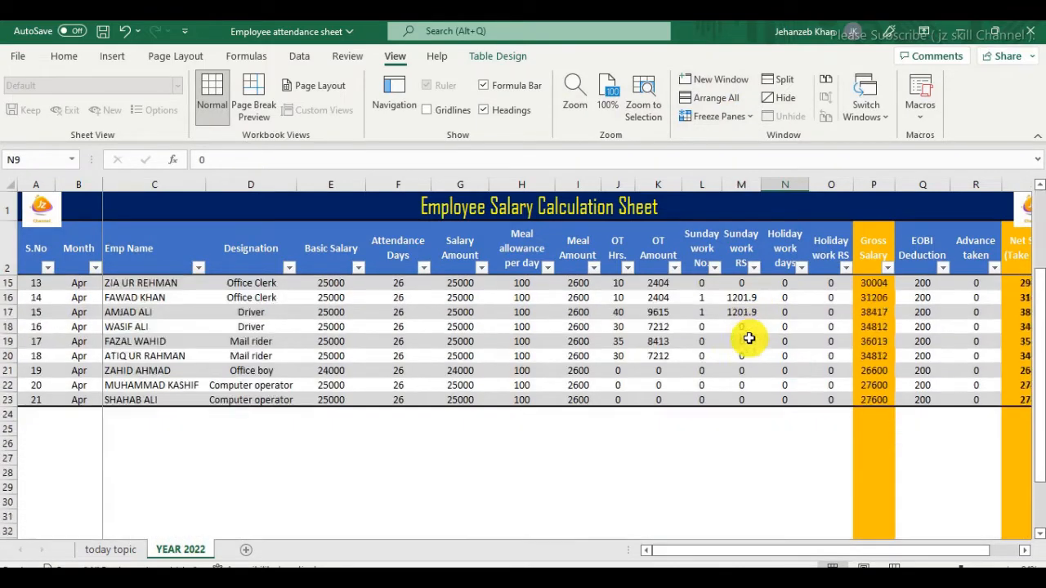
scroll(747, 338, "up", 5)
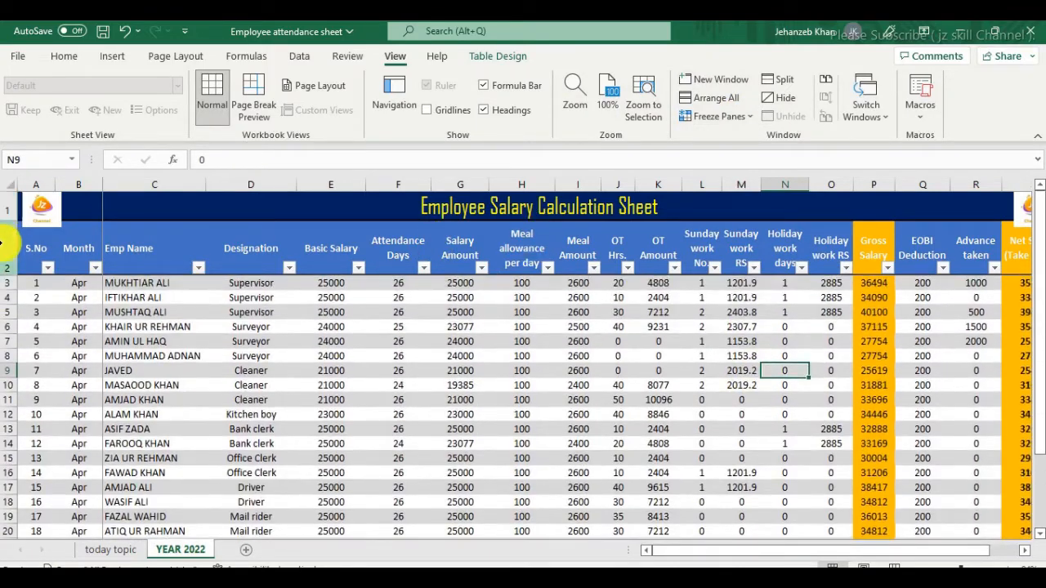
scroll(748, 346, "down", 4)
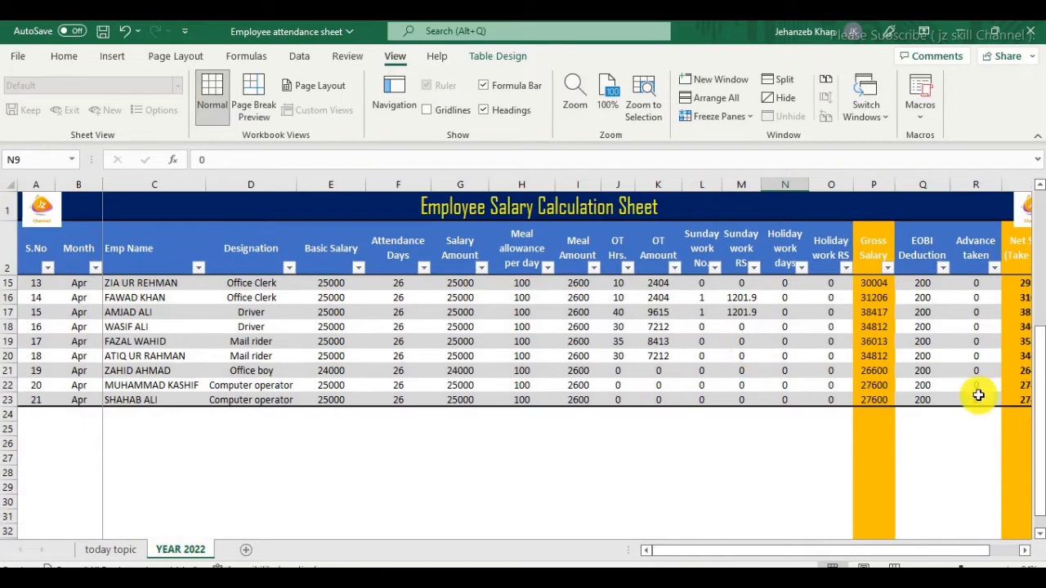
left_click(1025, 551)
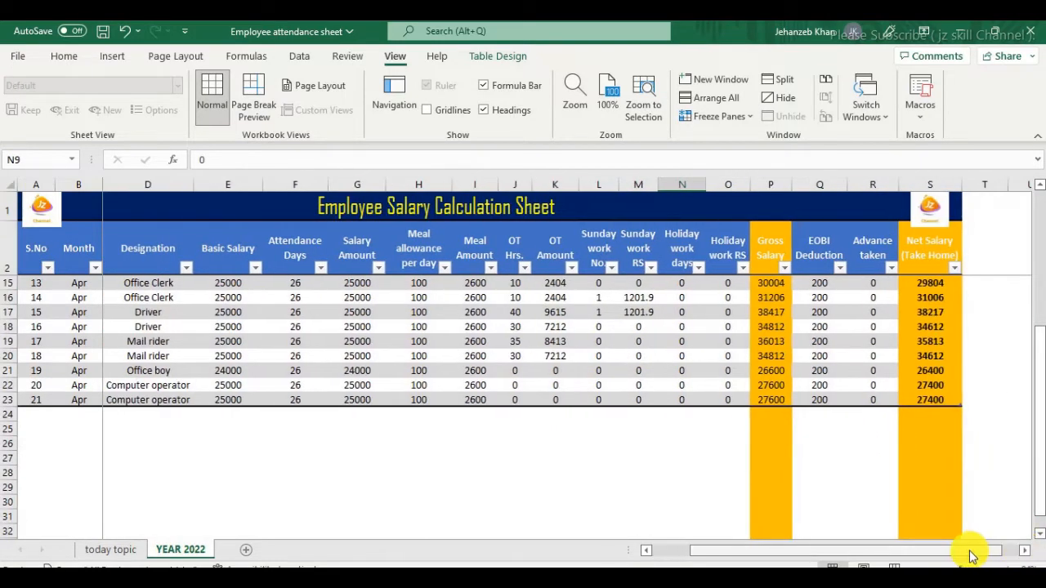
Review the salary table under the frozen headers from the first to the last employee, including the Attendance Days entries
left_click_drag(973, 551, 841, 555)
scroll(542, 376, "up", 4)
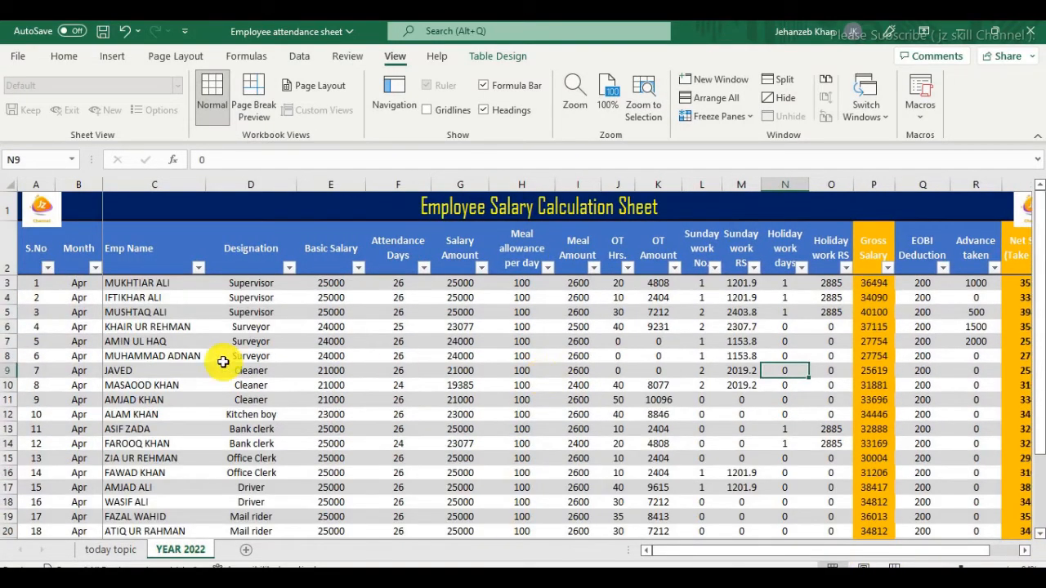
scroll(223, 362, "down", 3)
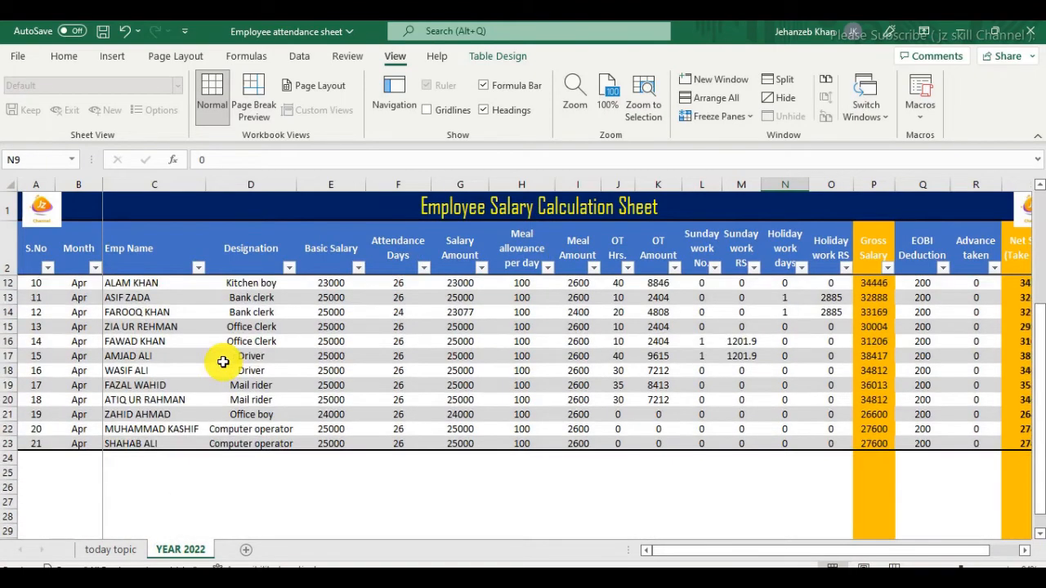
scroll(223, 362, "up", 3)
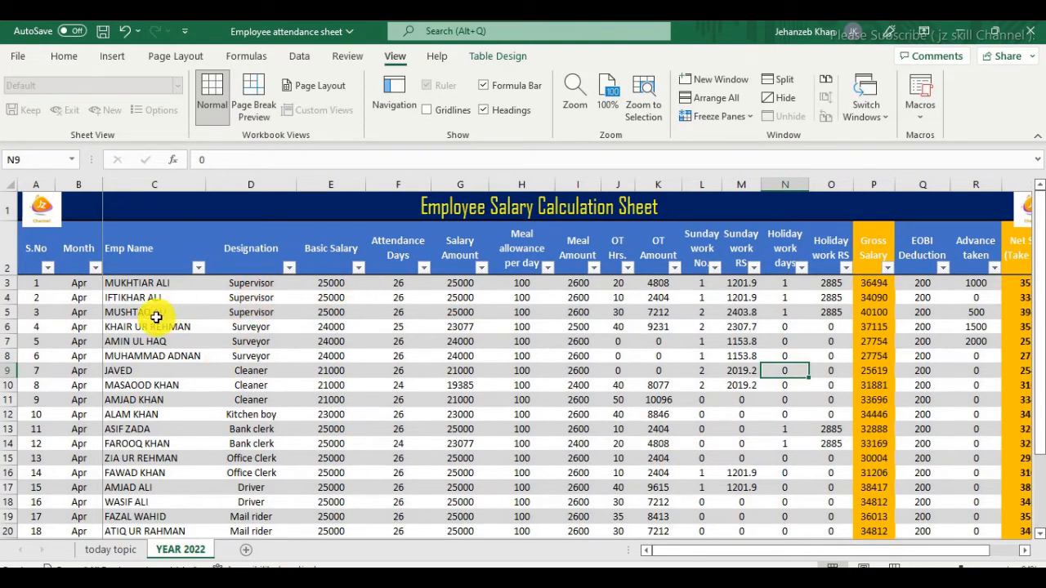
scroll(154, 406, "down", 1)
scroll(154, 405, "down", 3)
scroll(154, 384, "up", 3)
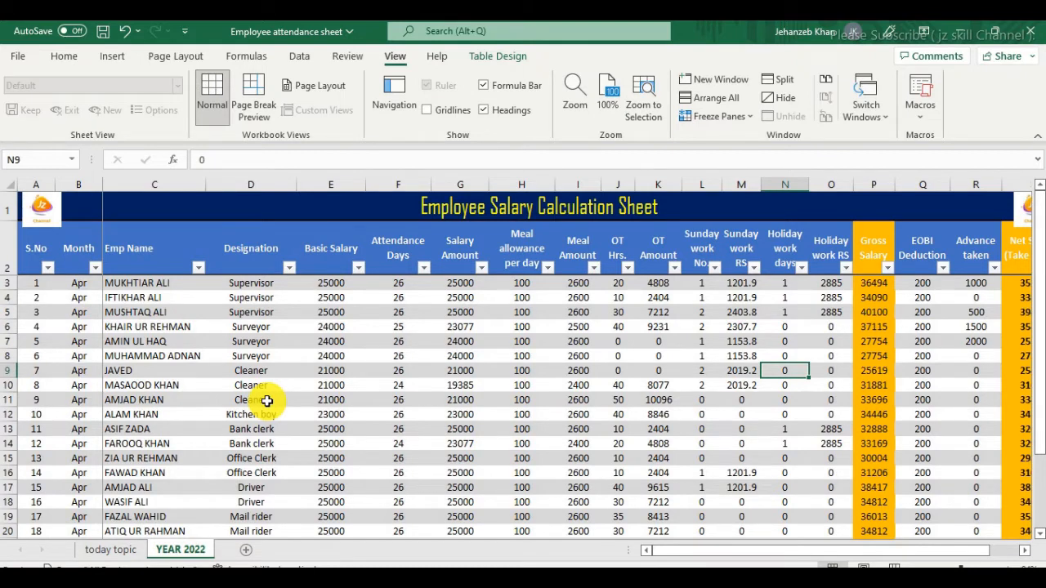
scroll(267, 400, "down", 2)
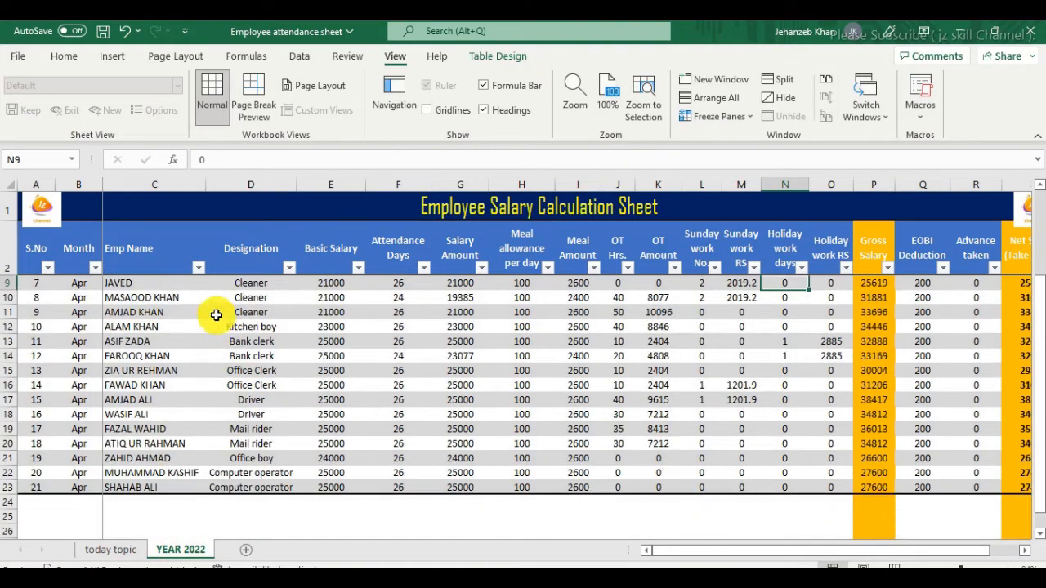
scroll(215, 316, "up", 2)
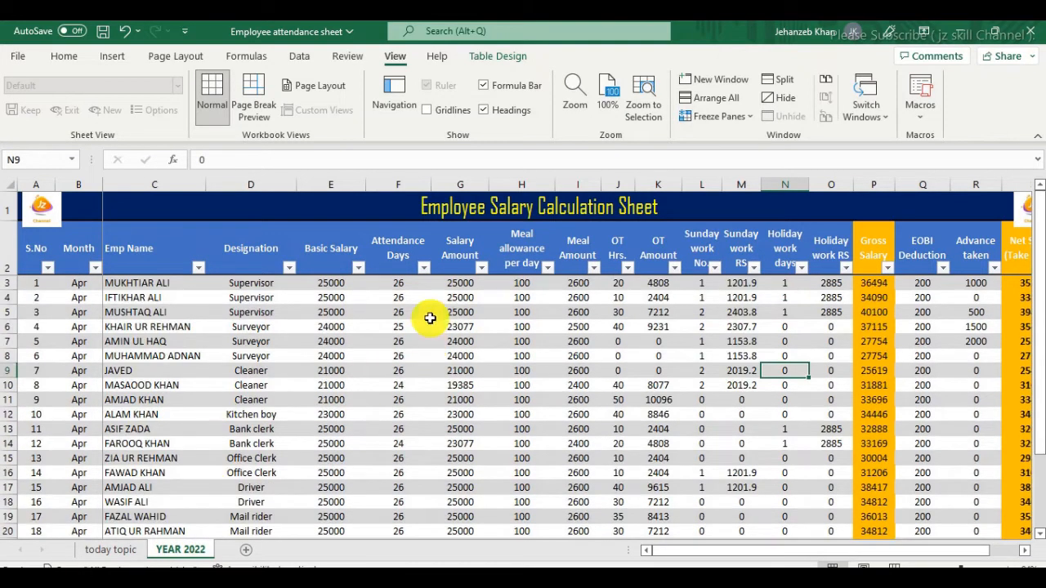
left_click(411, 284)
left_click(415, 369)
left_click(414, 415)
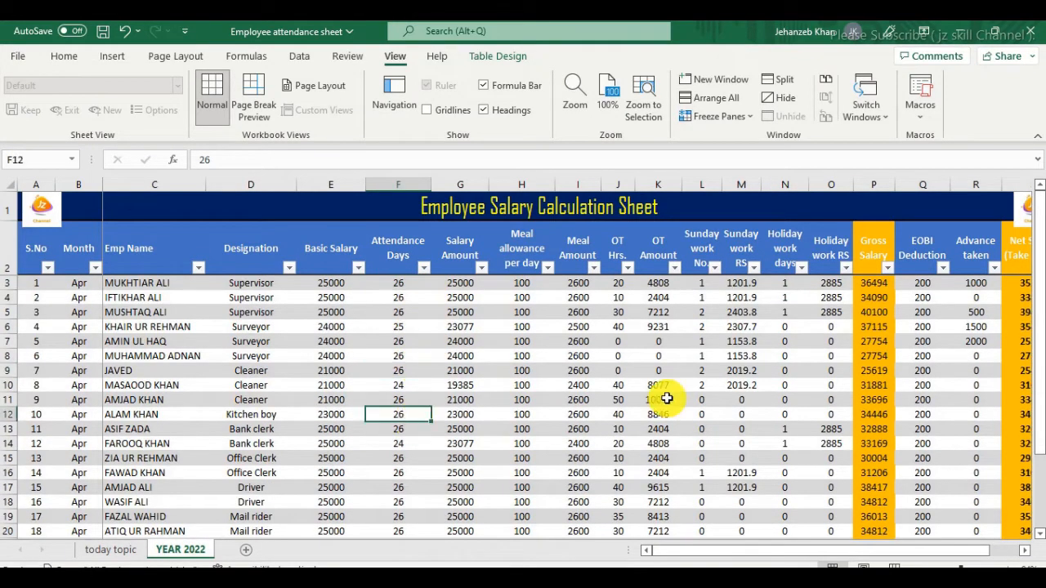
Add a new worksheet after YEAR 2022 and name it summary
left_click(249, 555)
double_click(245, 550)
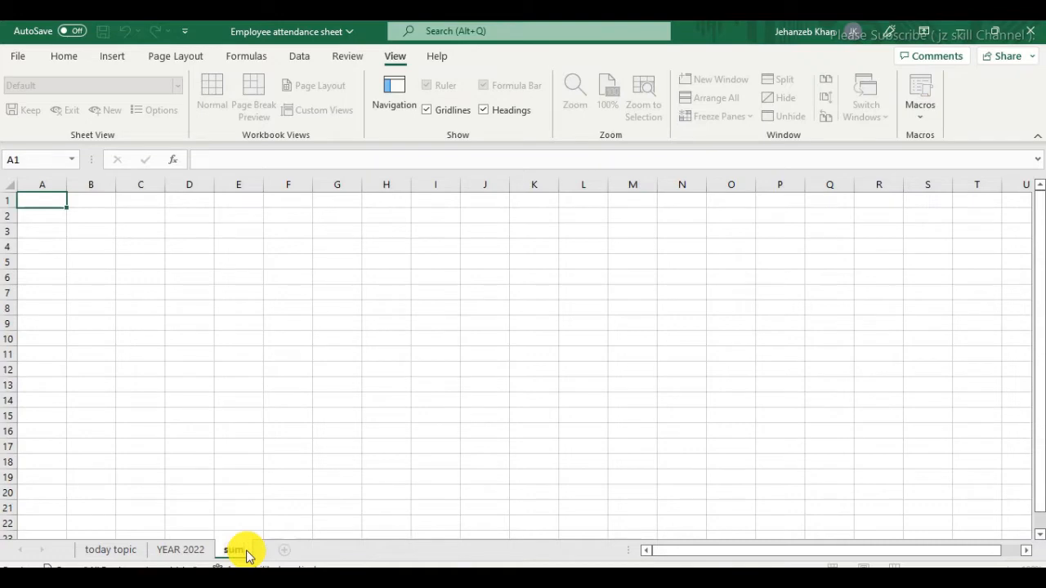
key("Return")
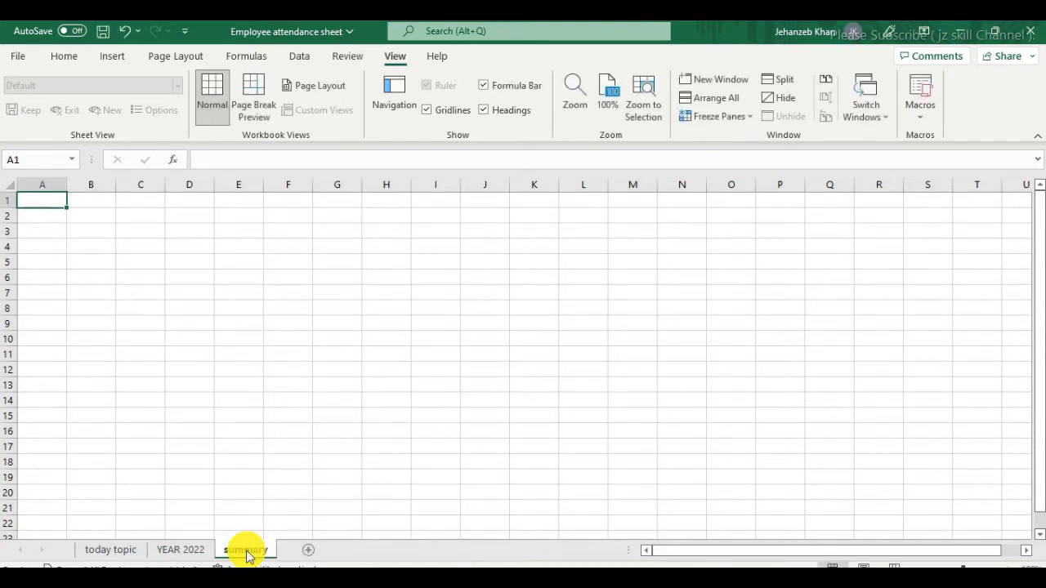
left_click(269, 370)
Compare the blank summary sheet with YEAR 2022, highlighting the designations in D3:D14 as the data to summarise
left_click(196, 549)
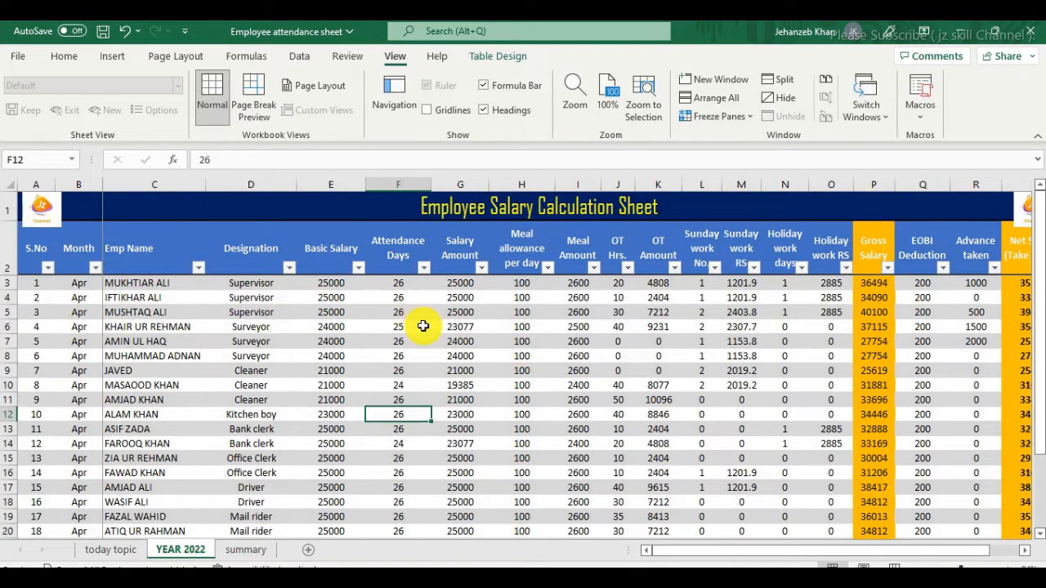
left_click(247, 552)
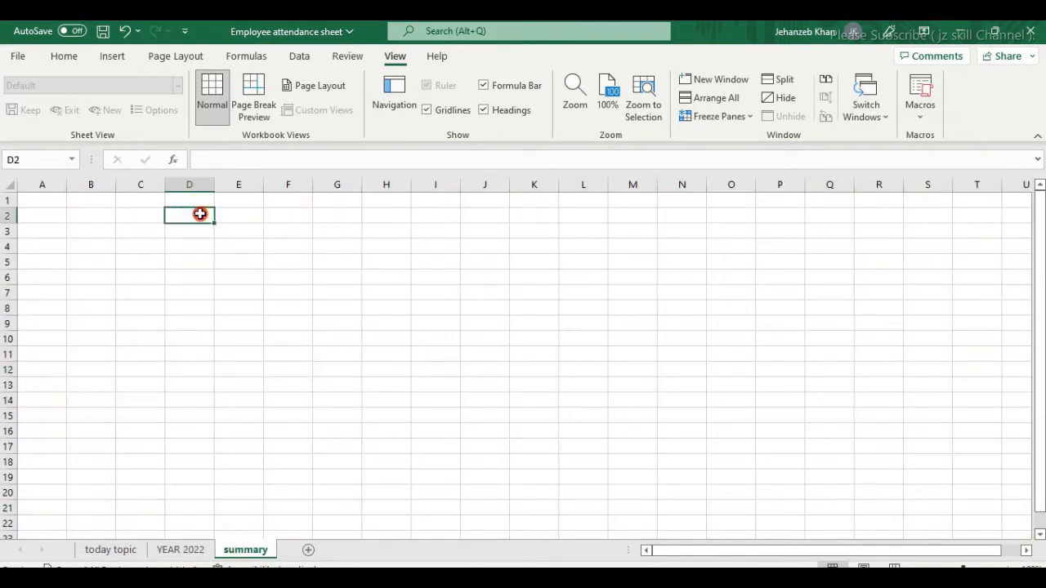
left_click(189, 549)
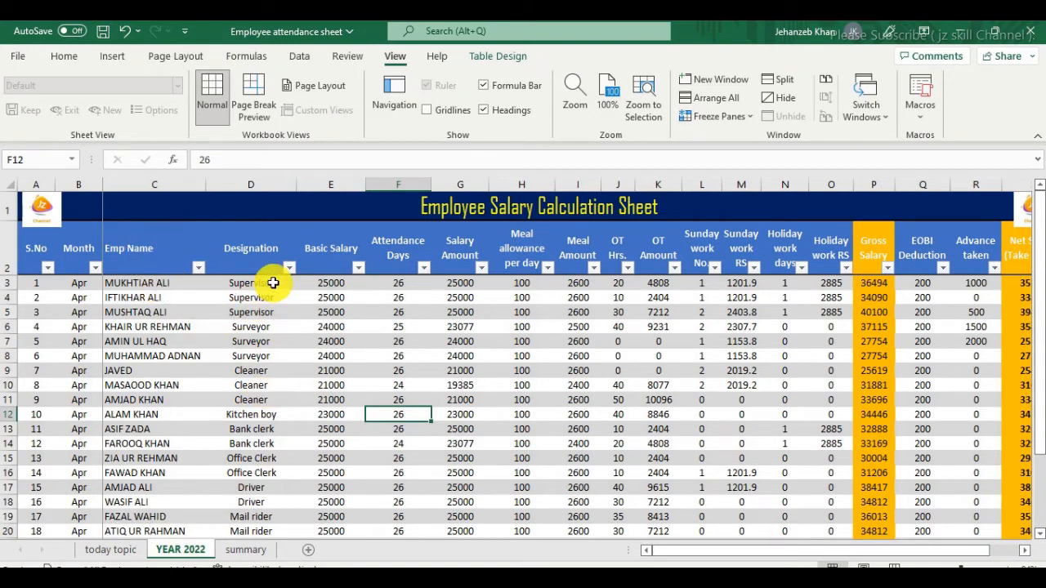
left_click_drag(260, 283, 266, 440)
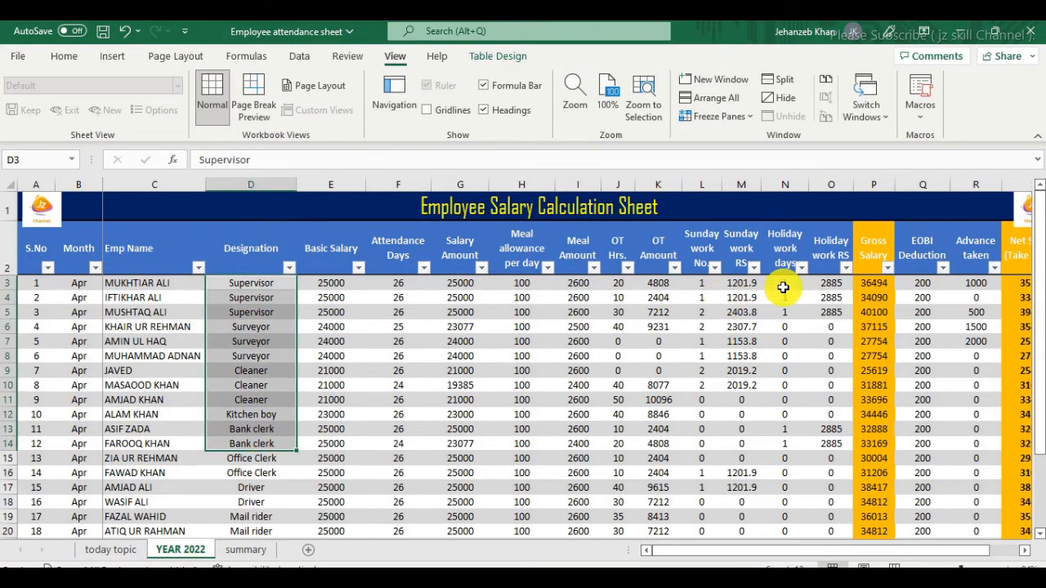
left_click(243, 550)
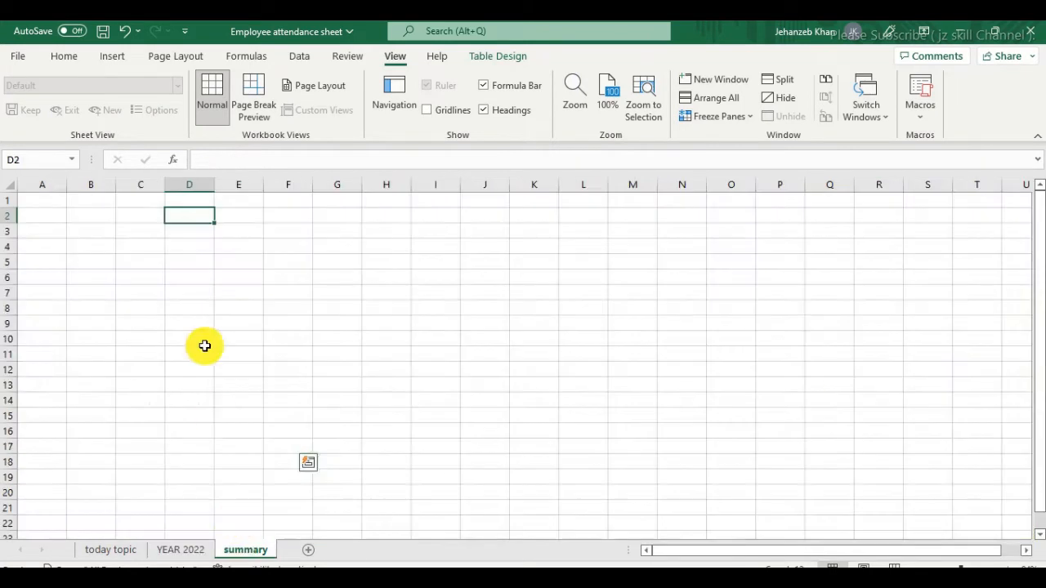
Enter =count in D2 and the word sumif in D3 of the summary sheet as example function names
type("=")
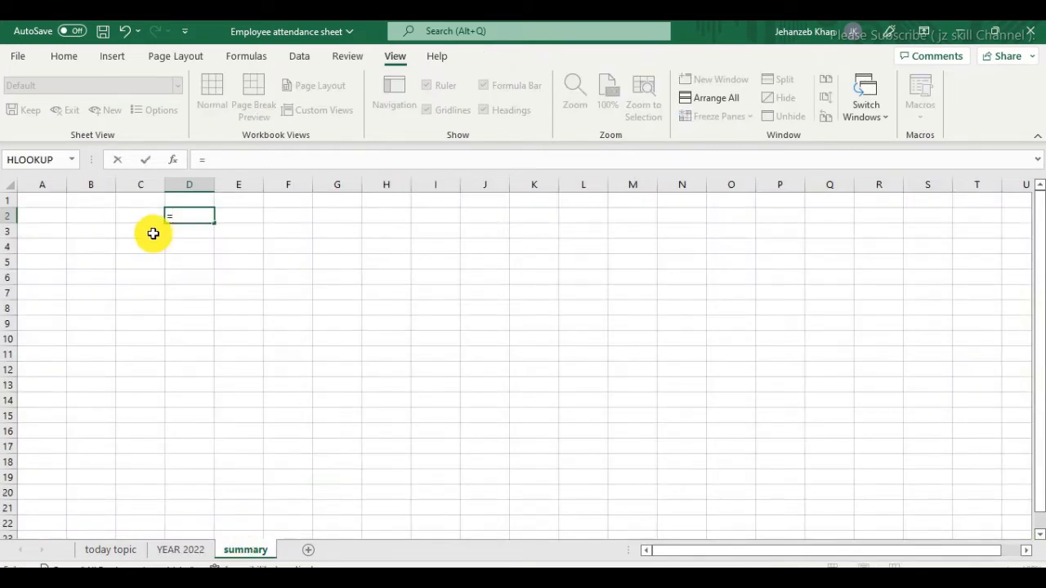
type("count")
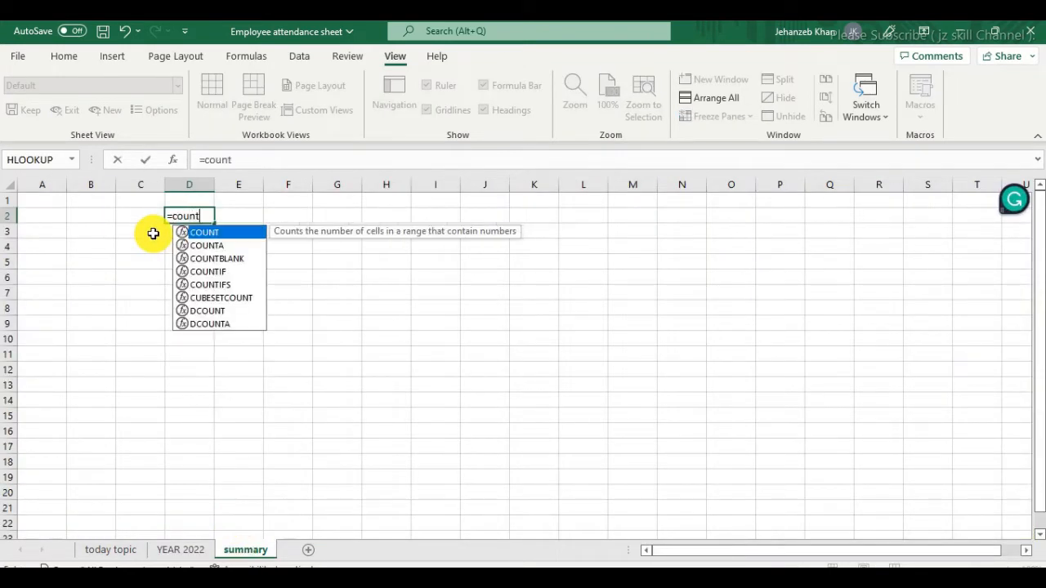
key("Return")
type("sumi")
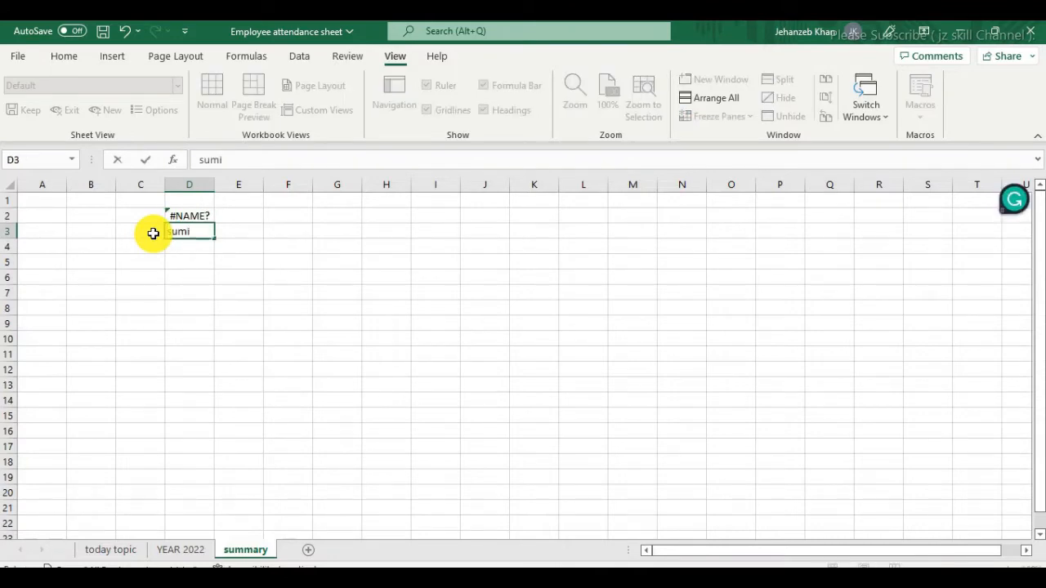
type("f")
key("Return")
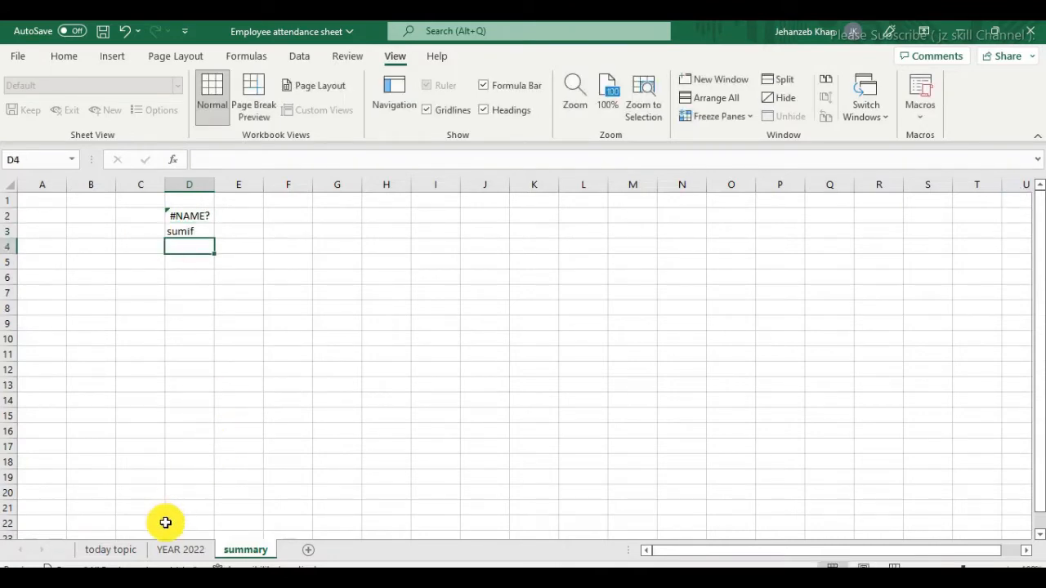
left_click(178, 549)
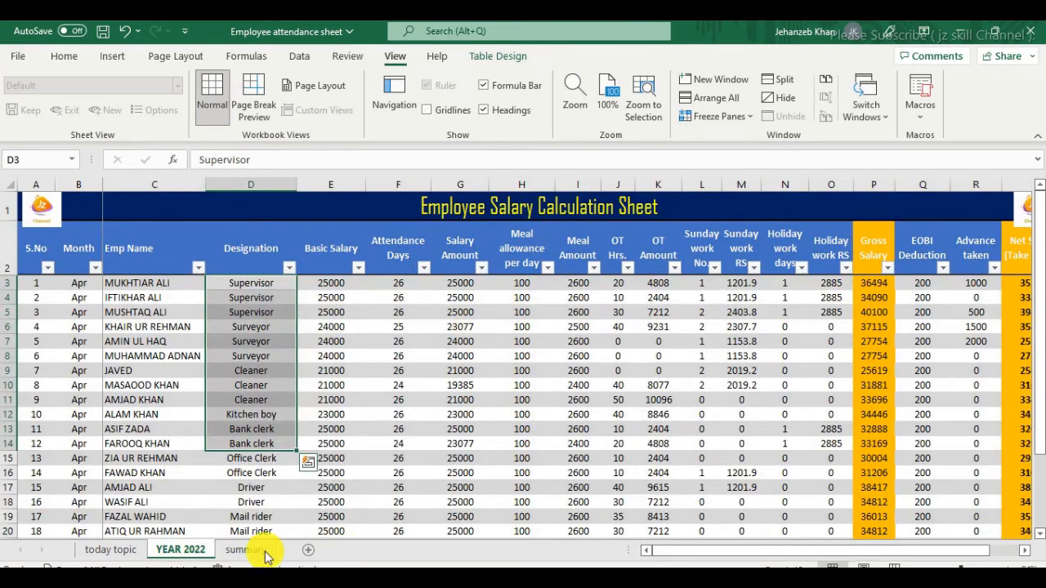
Clear the example function entries from column D of the summary sheet
left_click(245, 549)
left_click_drag(187, 201, 185, 286)
key("Delete")
left_click(251, 278)
left_click(238, 247)
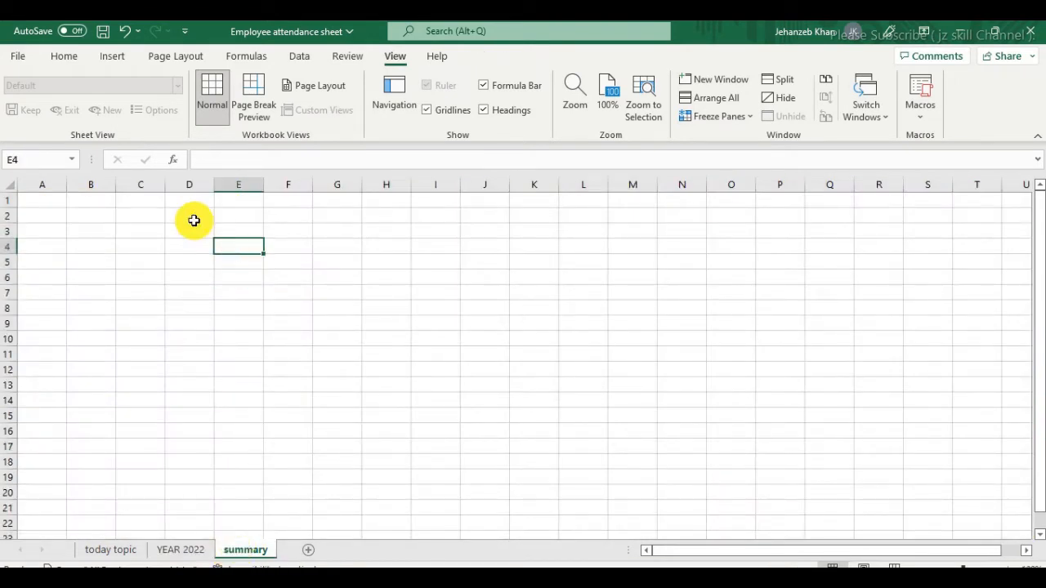
left_click(194, 218)
Examine the Basic Salary values and the Salary Amount and OT Amount formulas for several employees on the YEAR 2022 sheet
left_click(181, 549)
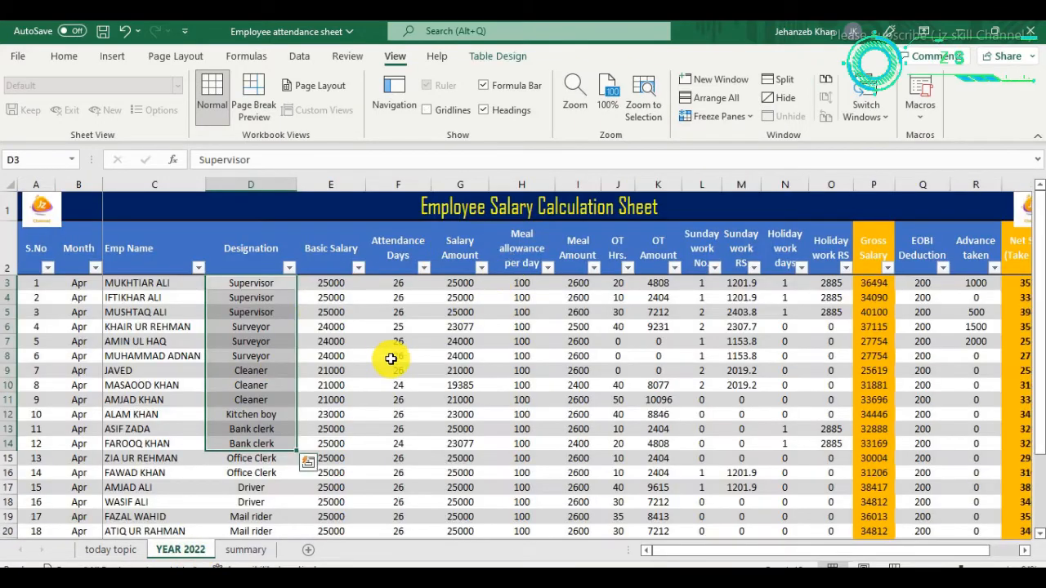
left_click(331, 385)
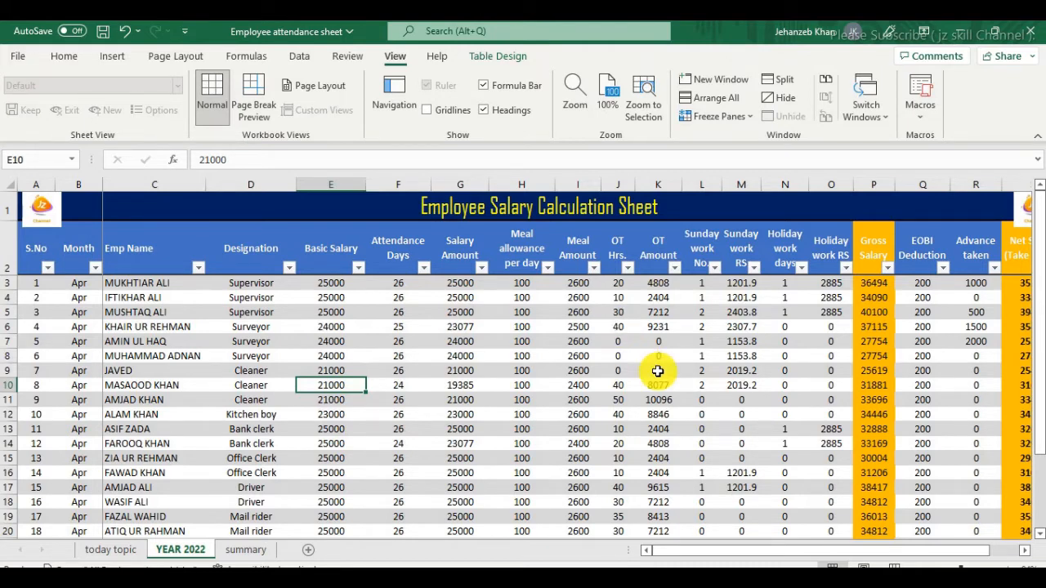
left_click(669, 244)
left_click(448, 384)
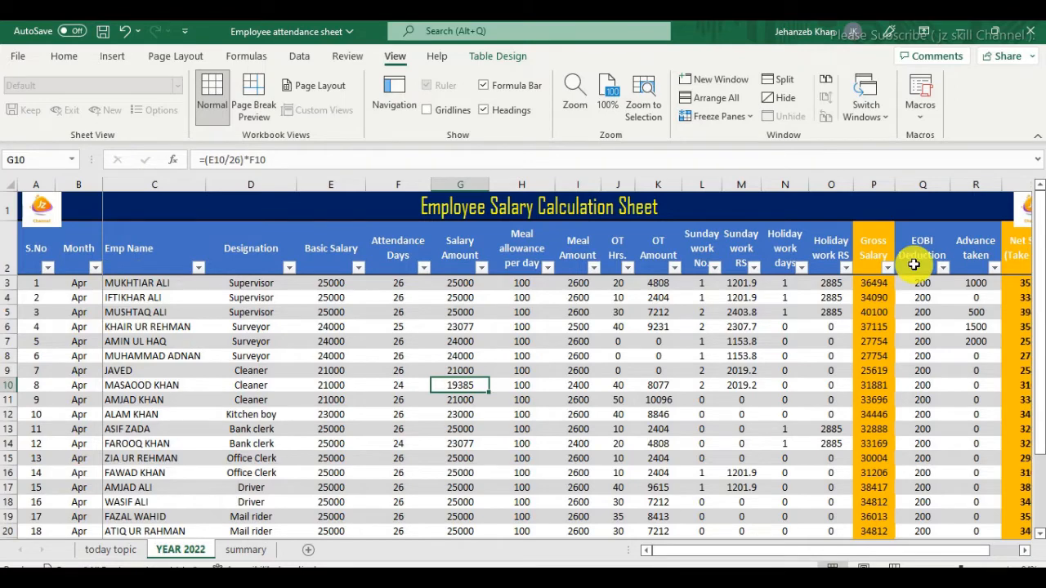
scroll(474, 327, "down", 5)
scroll(460, 351, "up", 5)
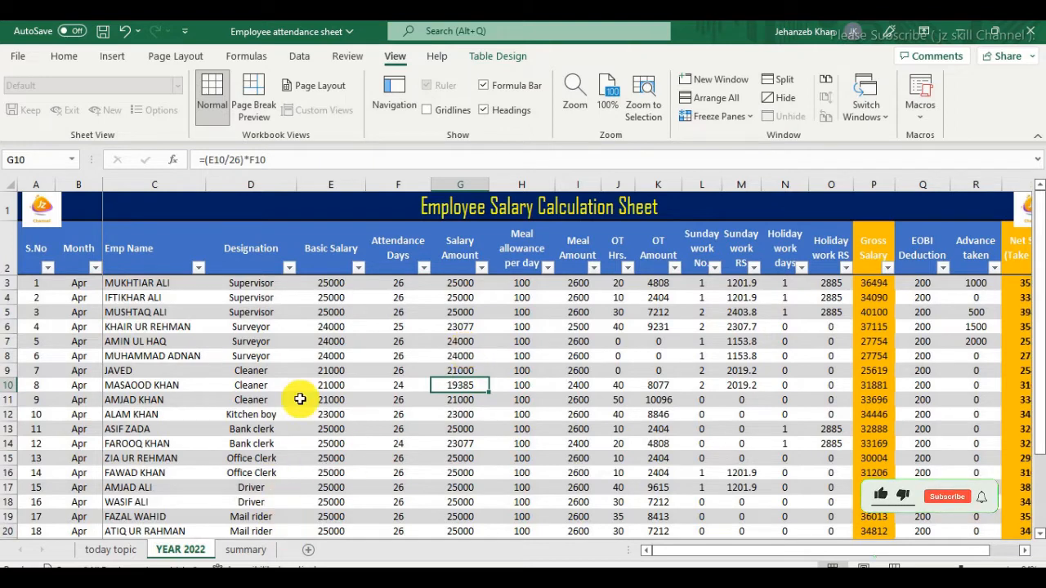
left_click(347, 370)
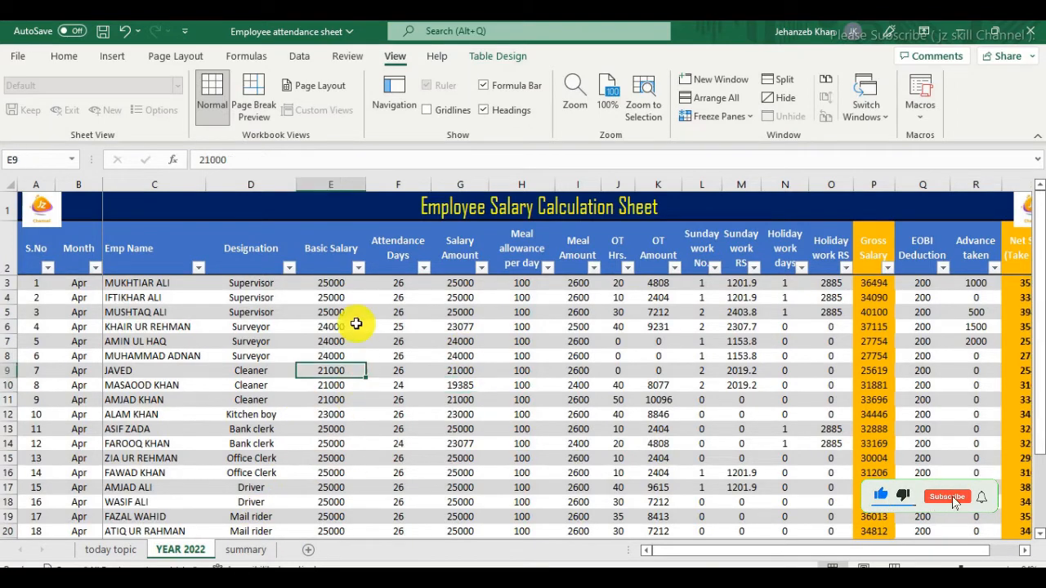
left_click(359, 327)
left_click(460, 340)
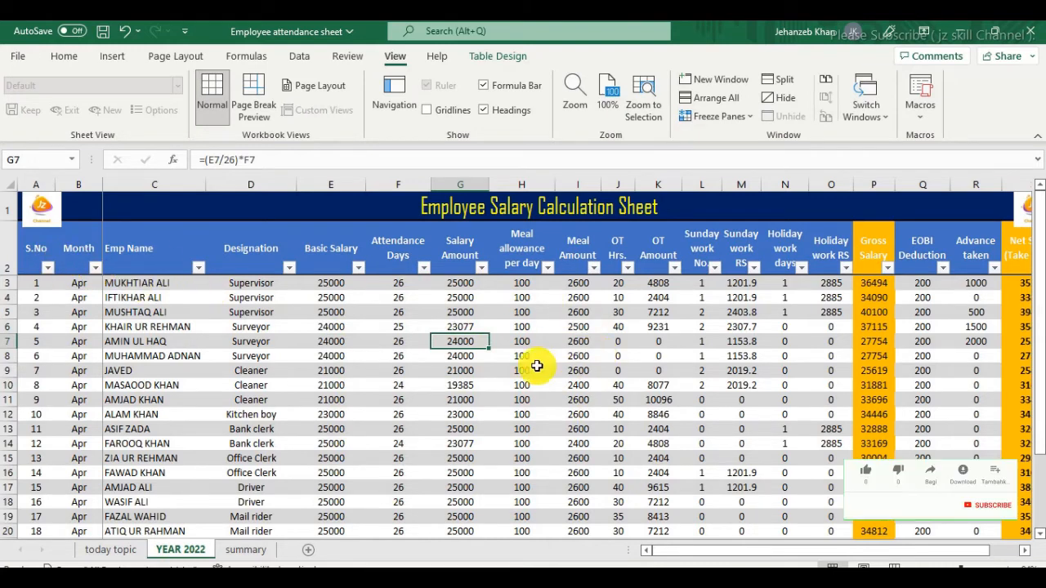
left_click(345, 386)
left_click(645, 429)
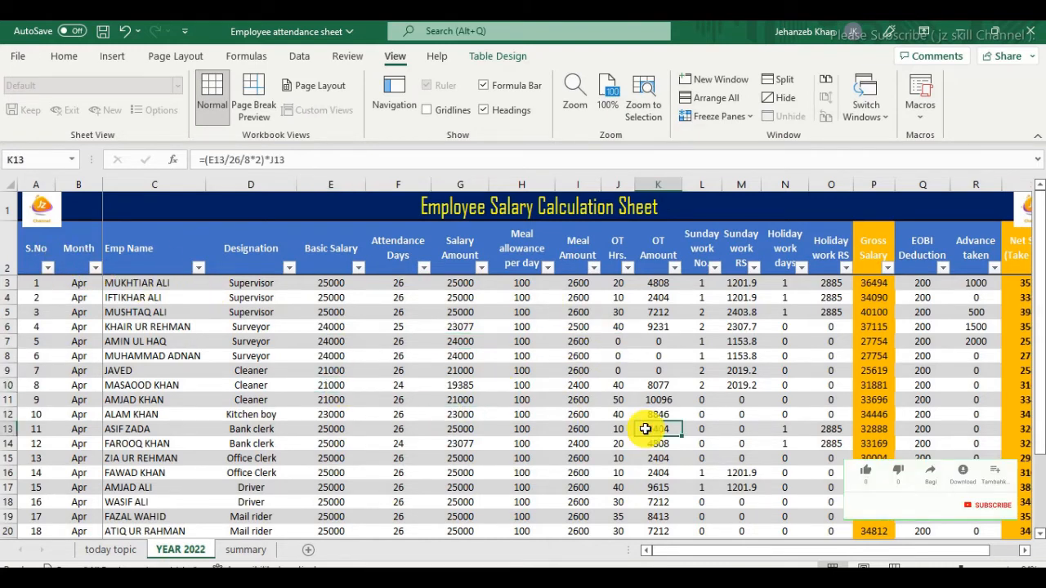
Add another blank worksheet after YEAR 2022 and mark out the area D3:N16 on it
left_click(115, 55)
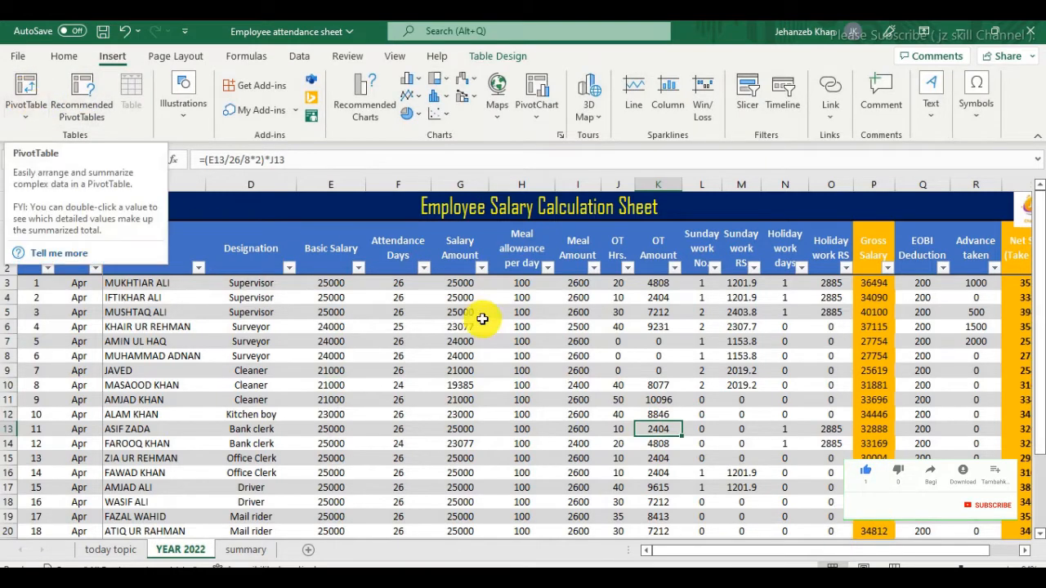
left_click(499, 398)
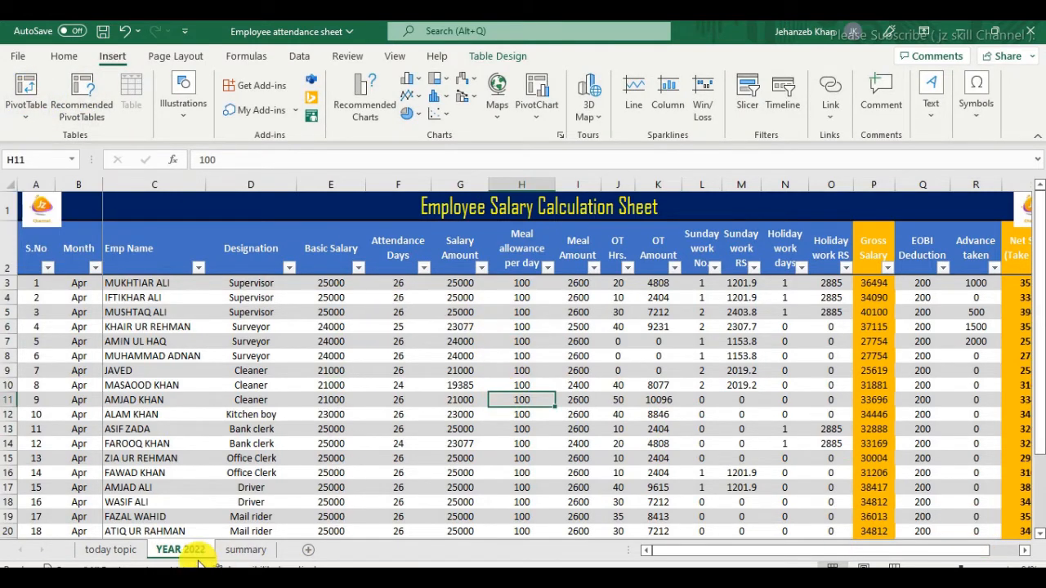
left_click(310, 550)
left_click_drag(326, 291, 569, 341)
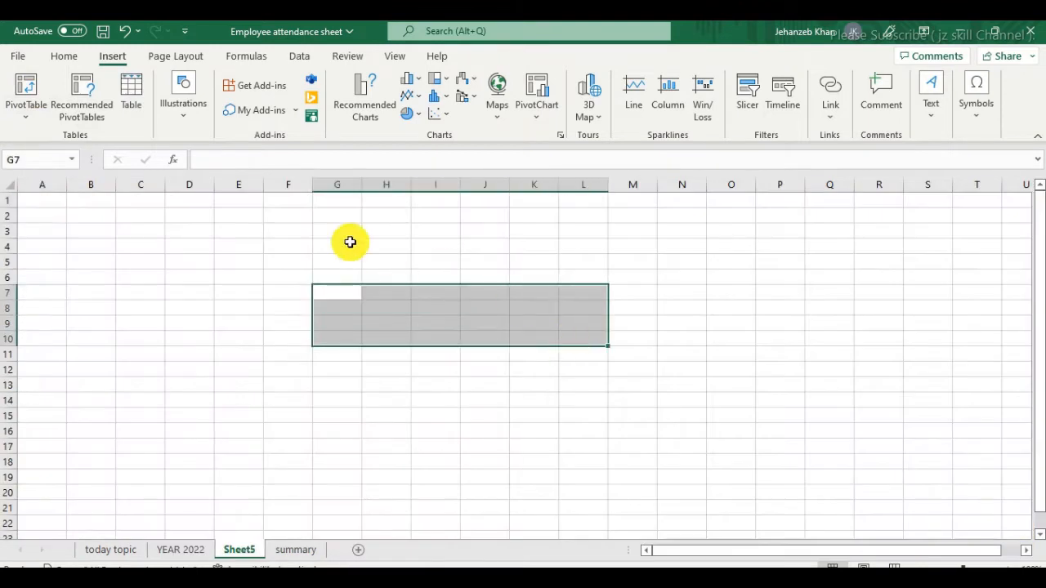
left_click_drag(166, 234, 670, 437)
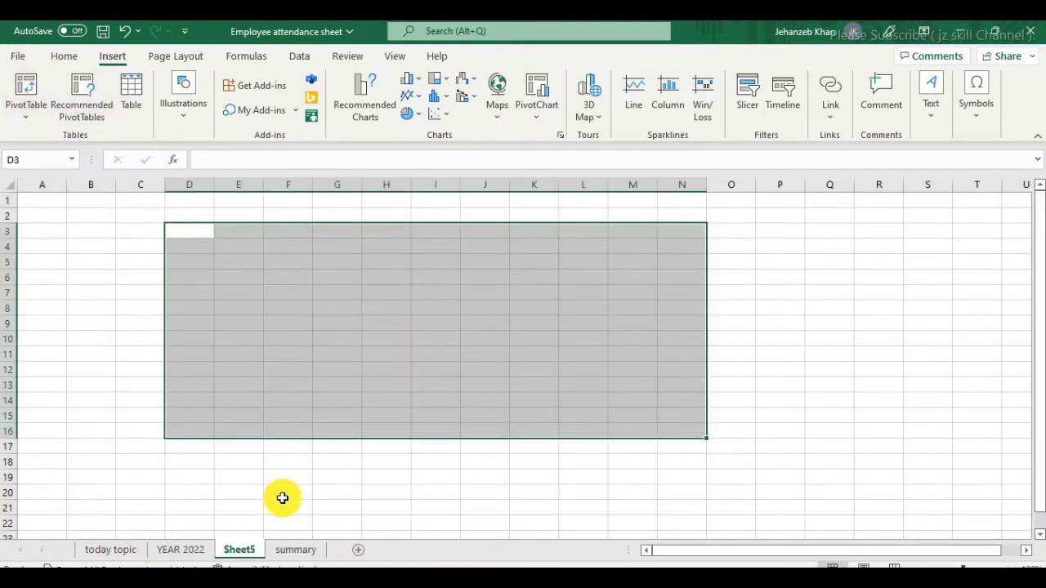
Insert the recommended PivotTable summing Holiday work RS, Gross Salary and Net Salary from the YEAR 2022 salary table
left_click(190, 551)
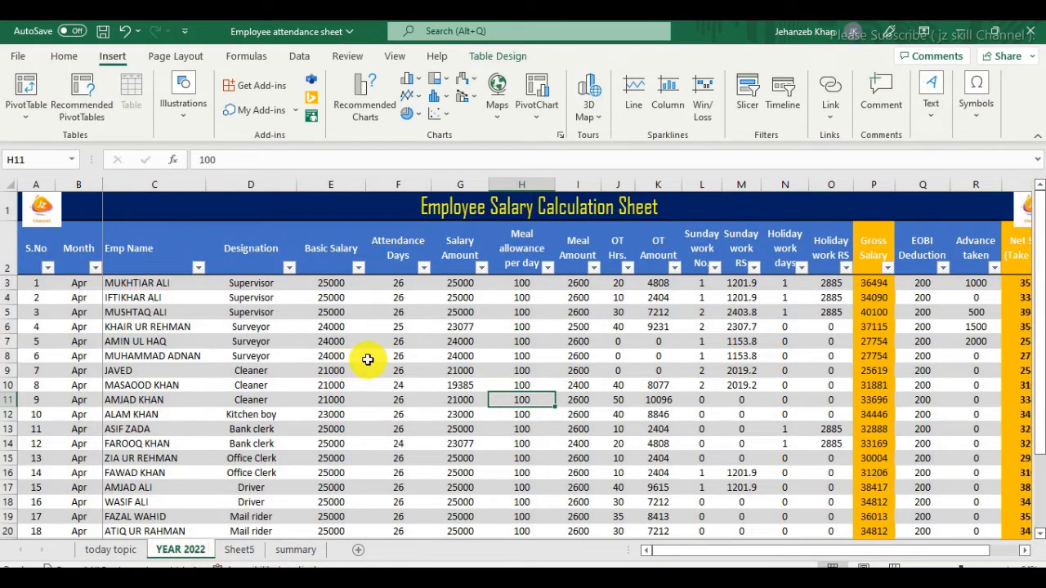
left_click(398, 356)
left_click(403, 424)
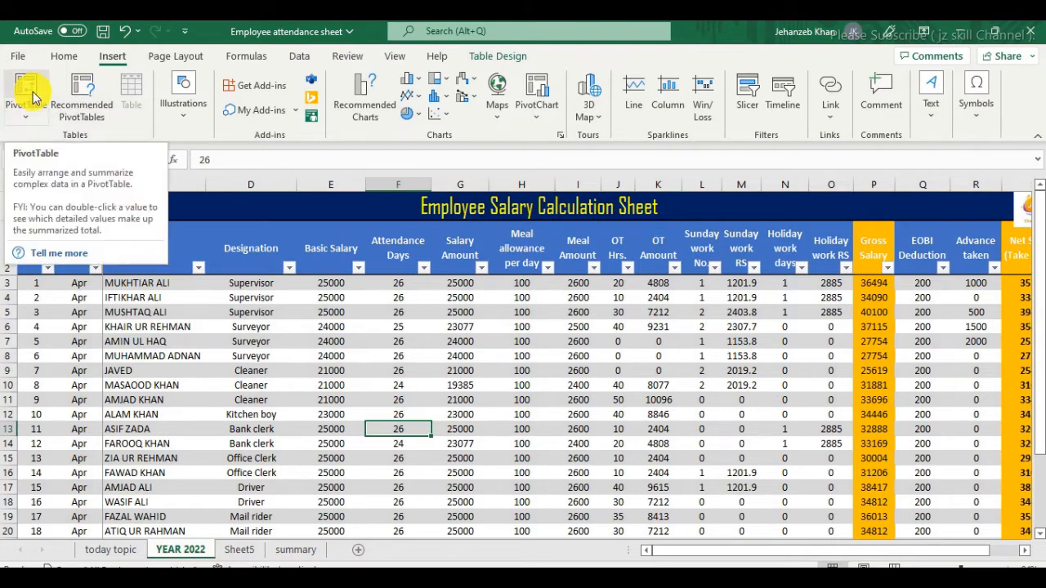
left_click(84, 93)
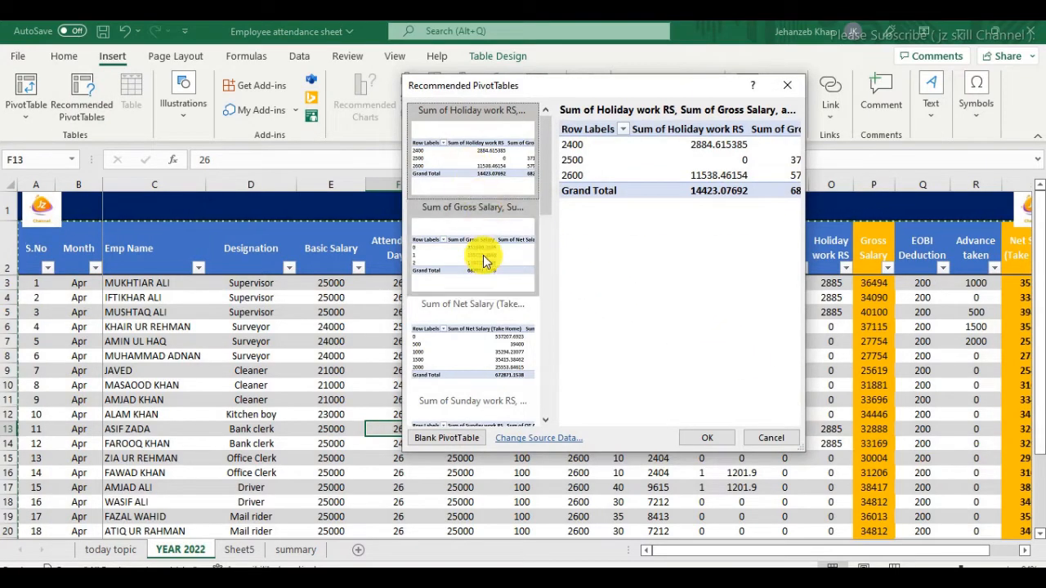
left_click_drag(542, 211, 551, 158)
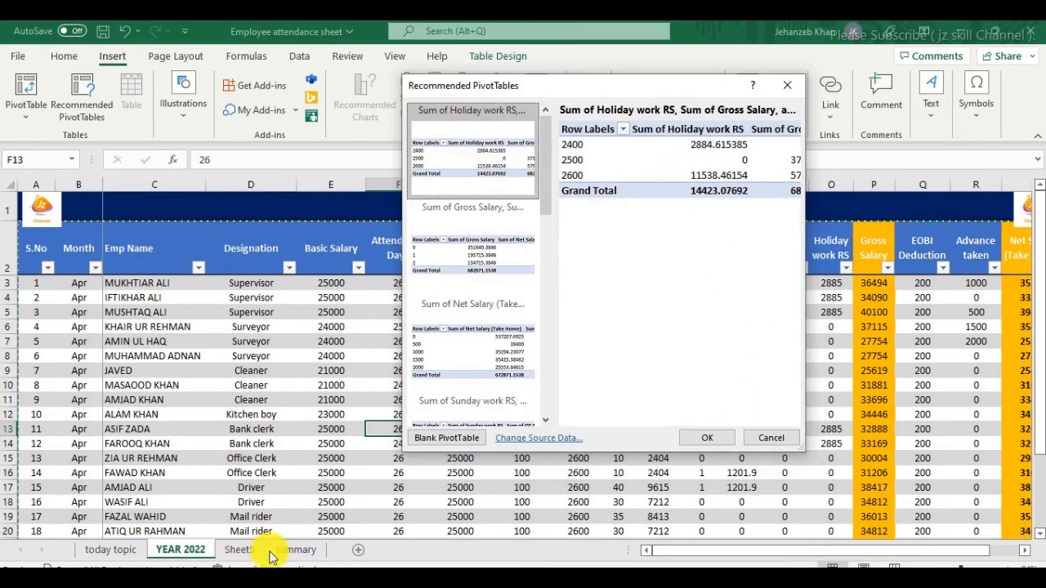
left_click(724, 437)
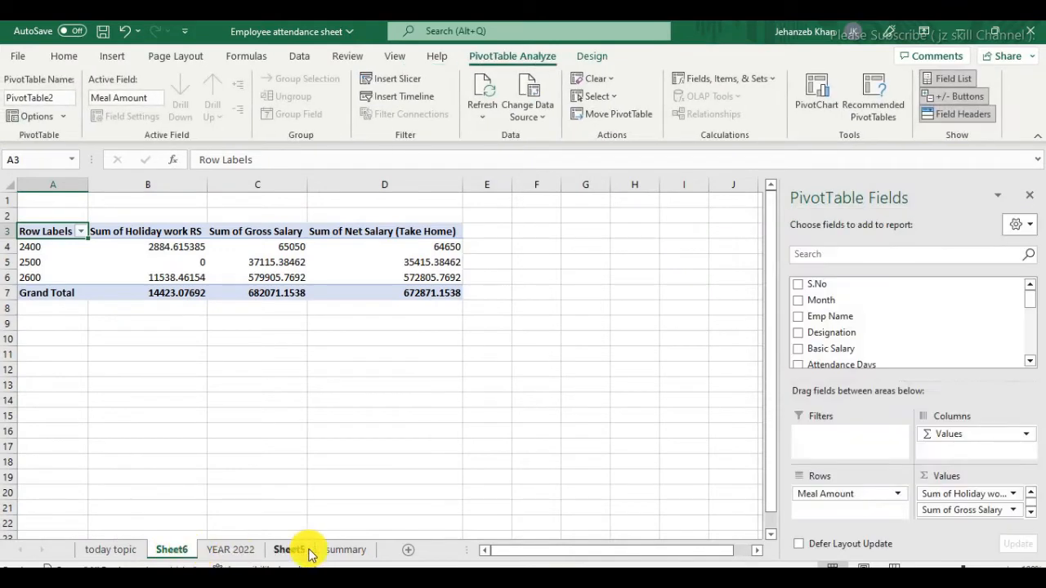
Delete the blank worksheet between YEAR 2022 and summary
left_click(291, 552)
right_click(293, 554)
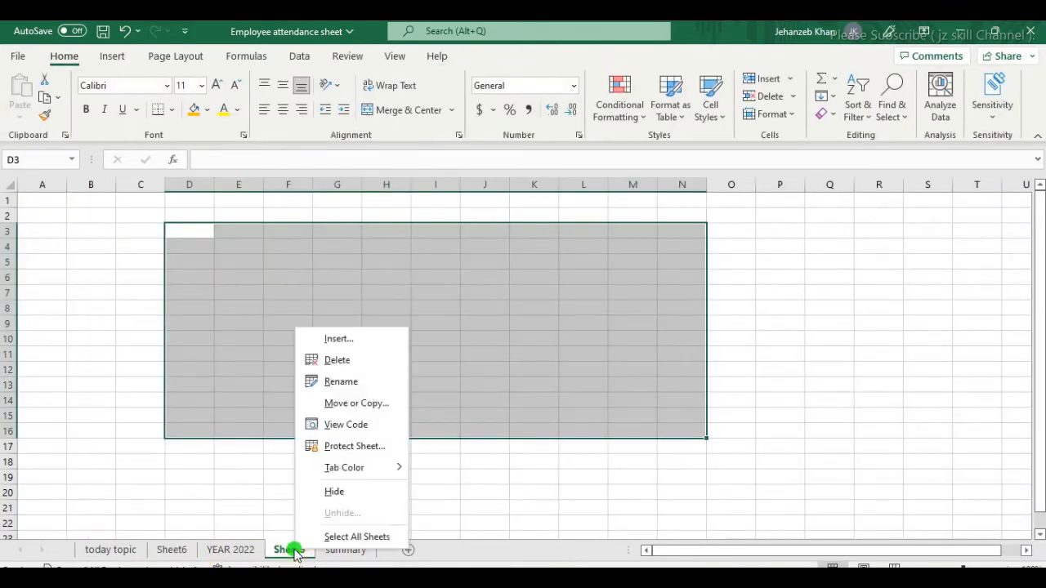
left_click(354, 362)
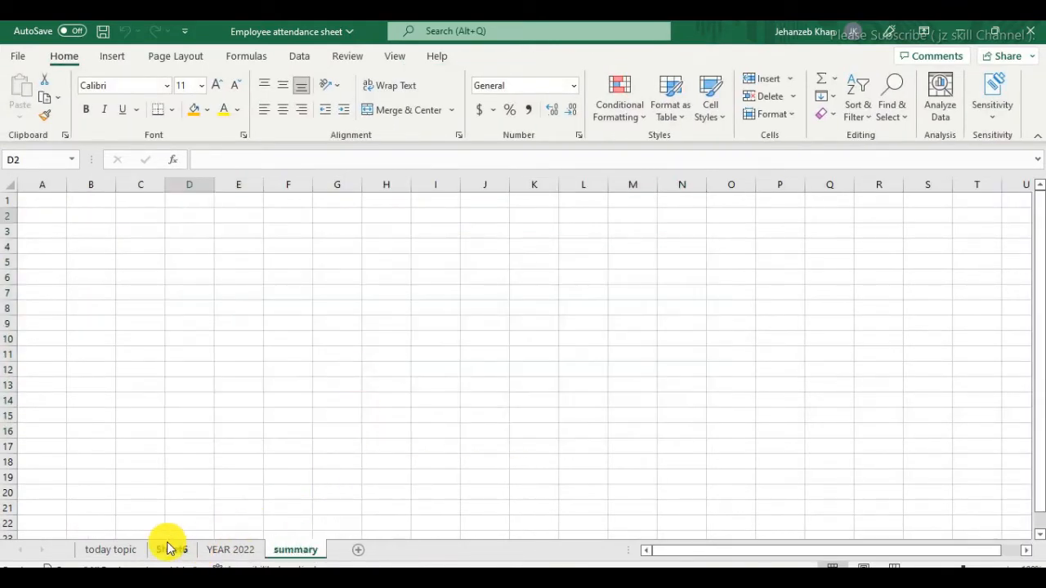
Delete the worksheet that holds the recommended PivotTable
left_click(170, 548)
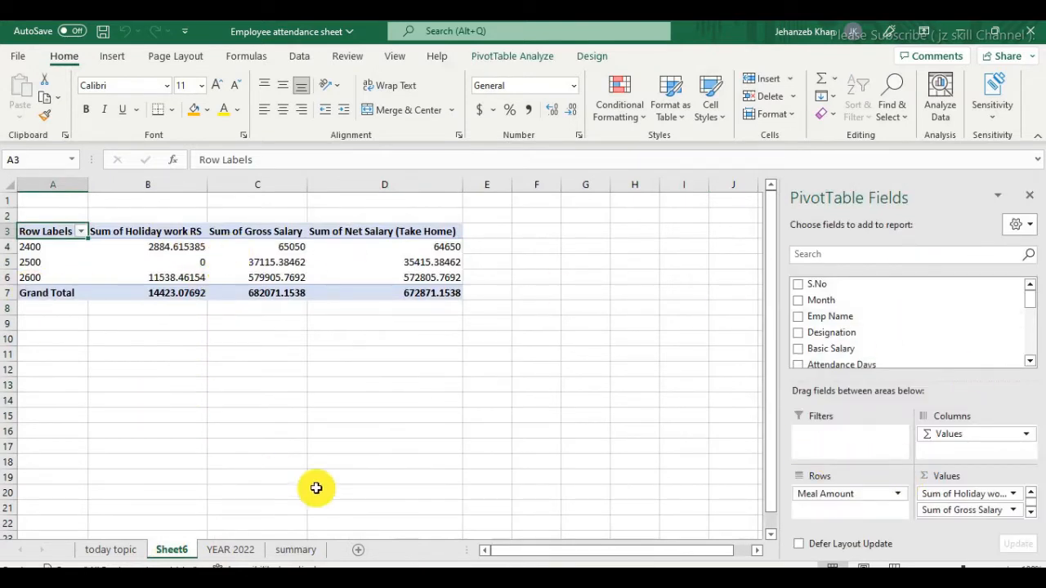
right_click(178, 553)
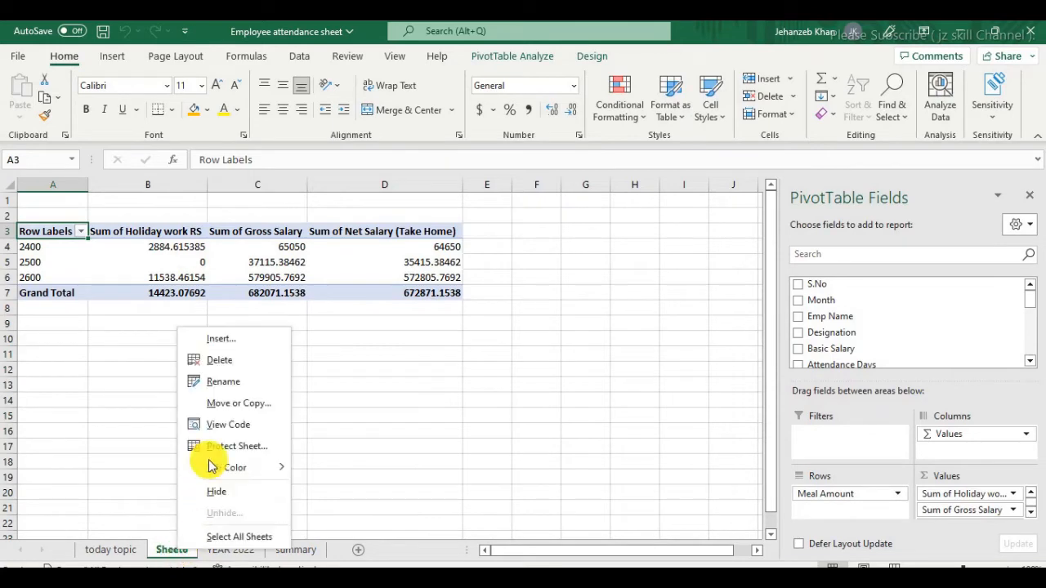
left_click(240, 360)
left_click(494, 349)
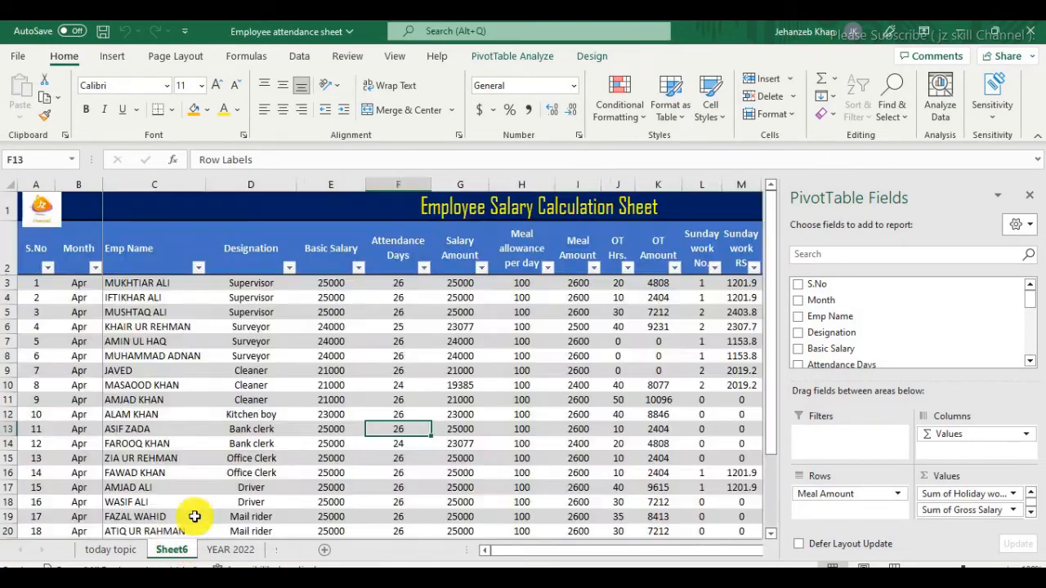
Begin a PivotTable from the YEAR 2022 salary data, with the whole table (Table2) as its source range
left_click(336, 315)
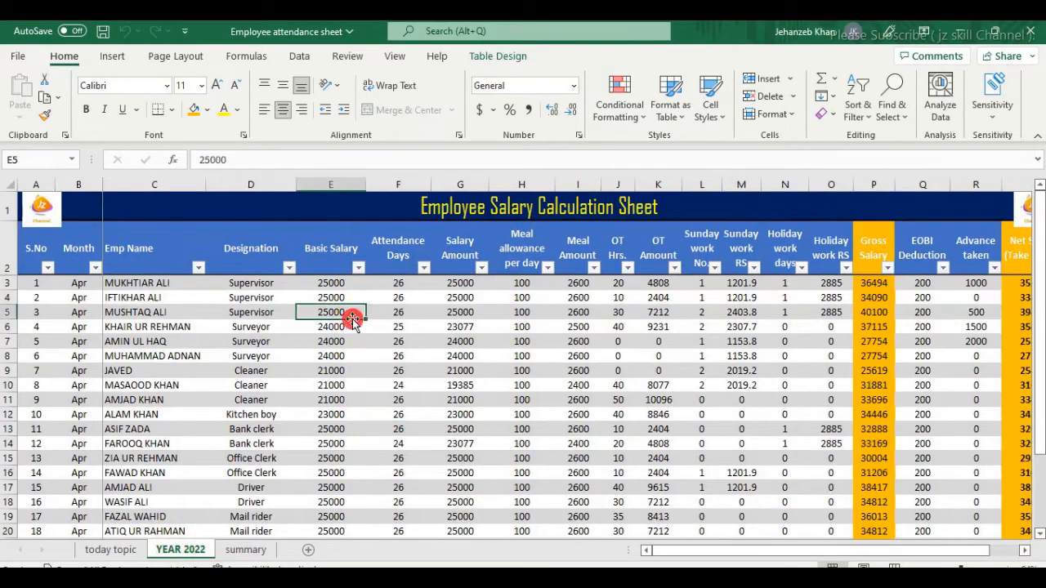
left_click(112, 56)
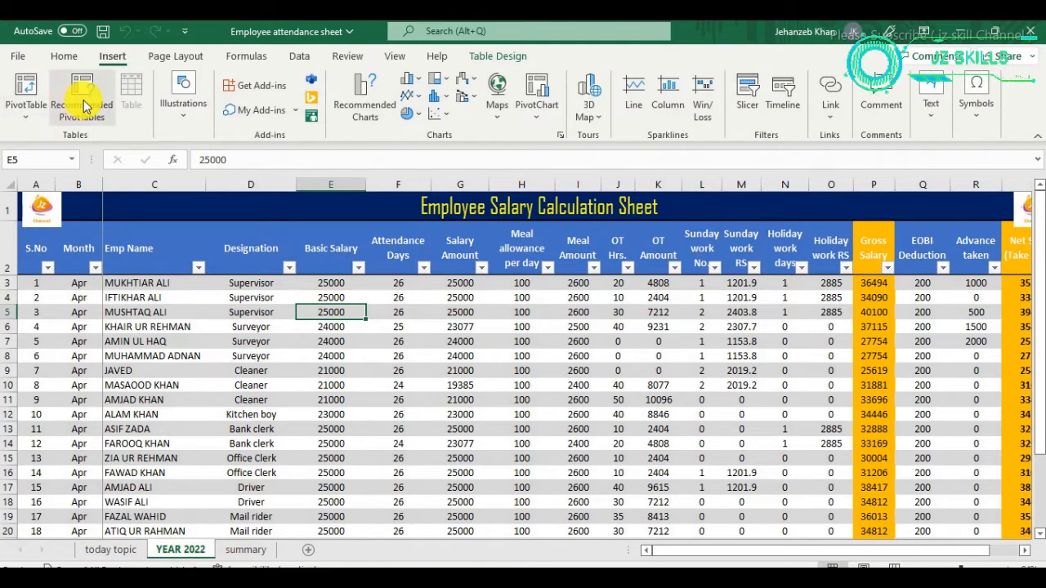
left_click(27, 96)
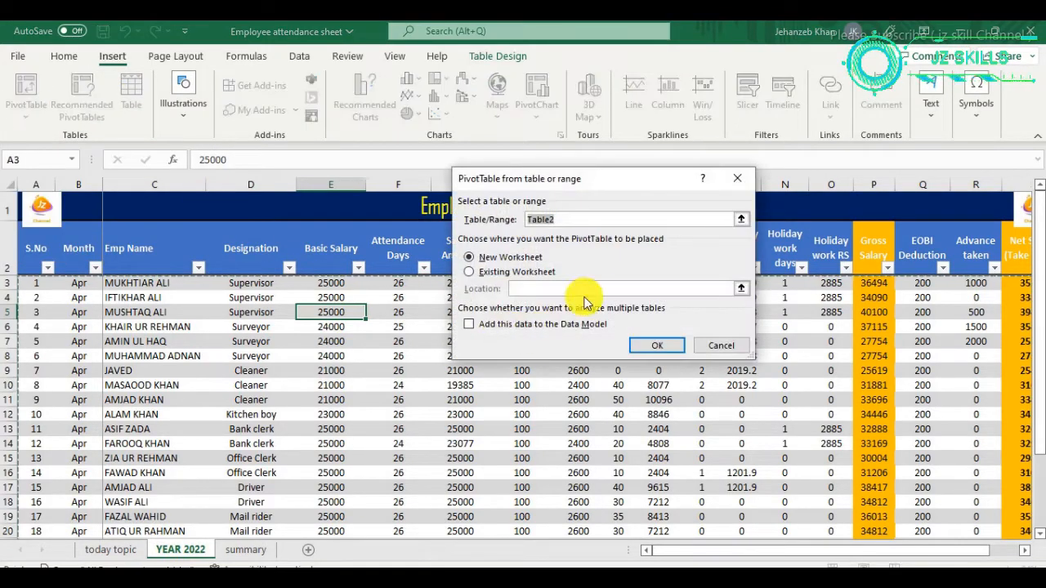
left_click_drag(595, 183, 652, 204)
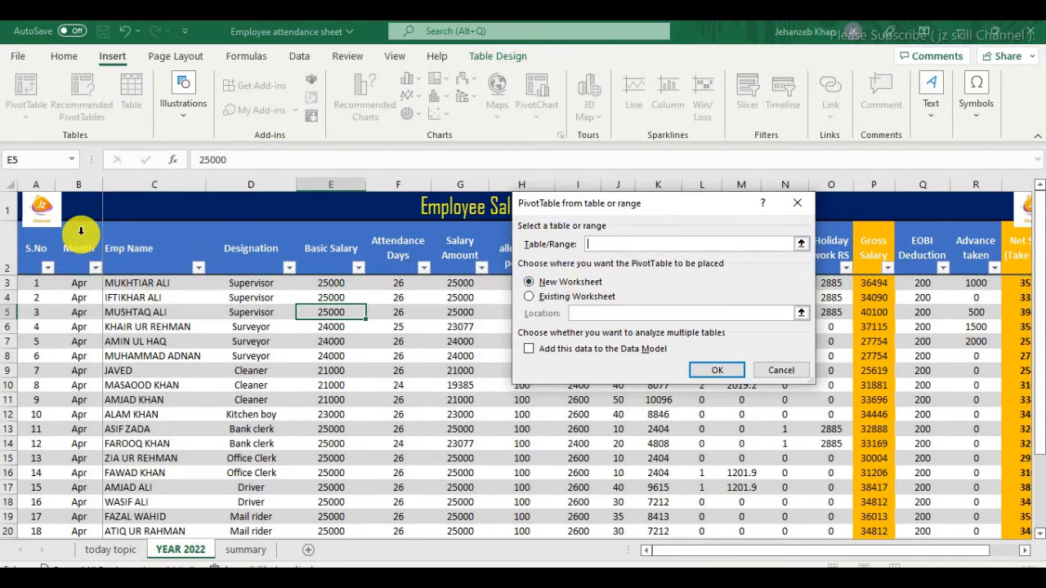
left_click_drag(50, 246, 929, 493)
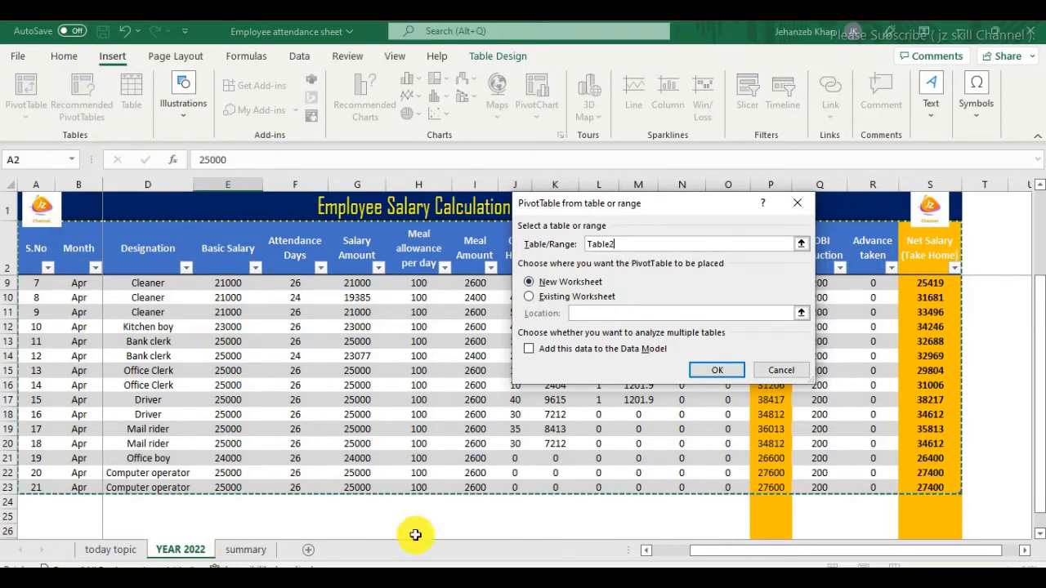
Try an existing-worksheet location at G25 on YEAR 2022 for the PivotTable and clear that location
left_click(531, 297)
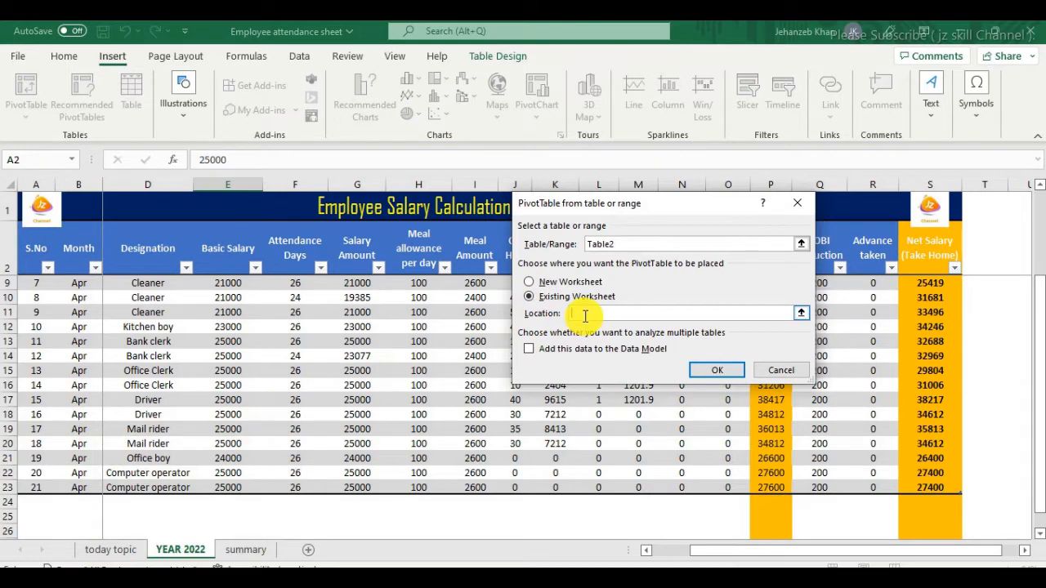
left_click(377, 515)
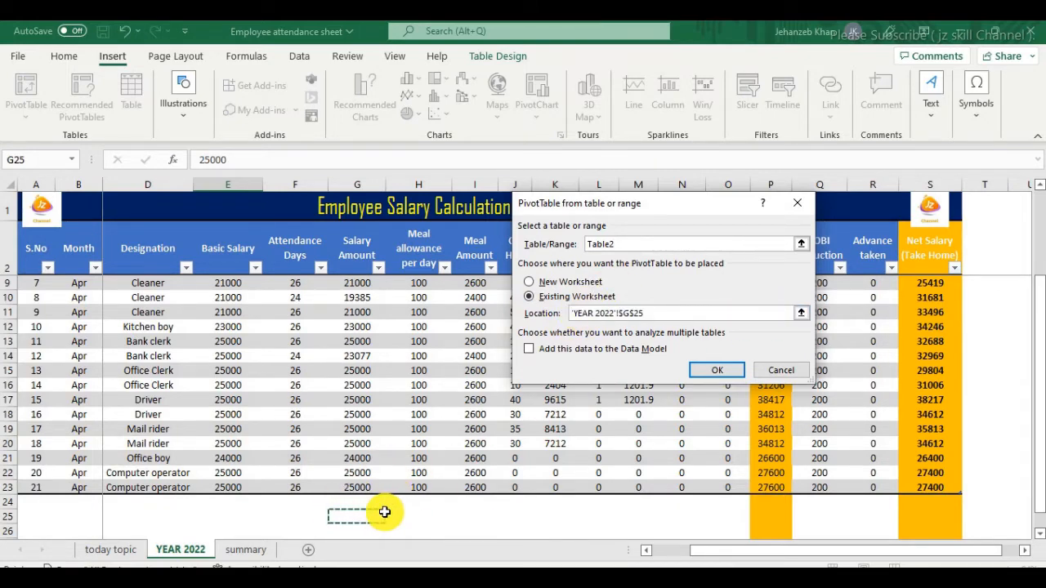
key("BackSpace")
key("BackSpace")
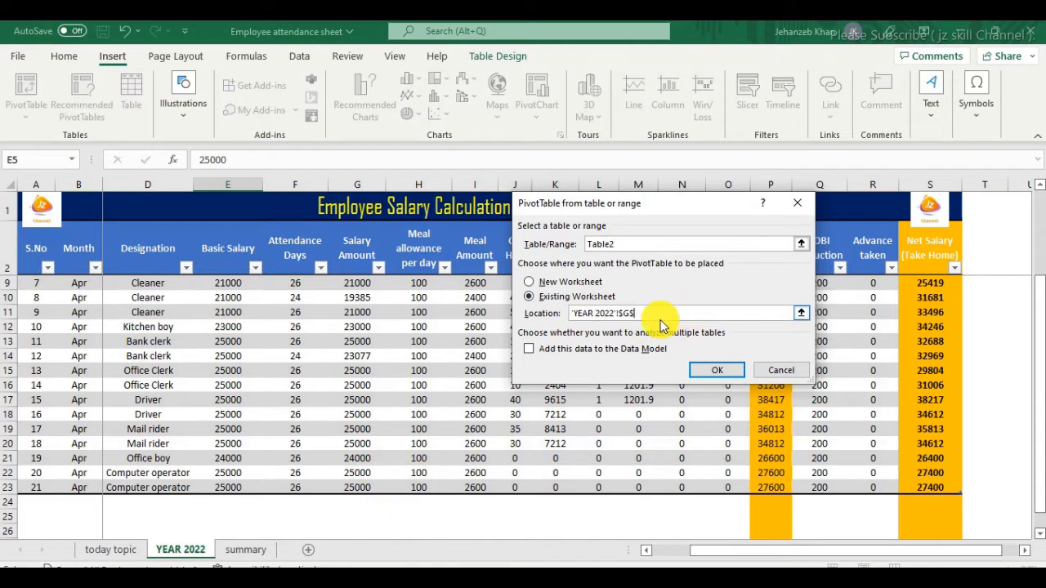
key("BackSpace")
key("BackSpace")
key("BackSpace")
key("BackSpace")
key("BackSpace")
key("BackSpace")
key("BackSpace")
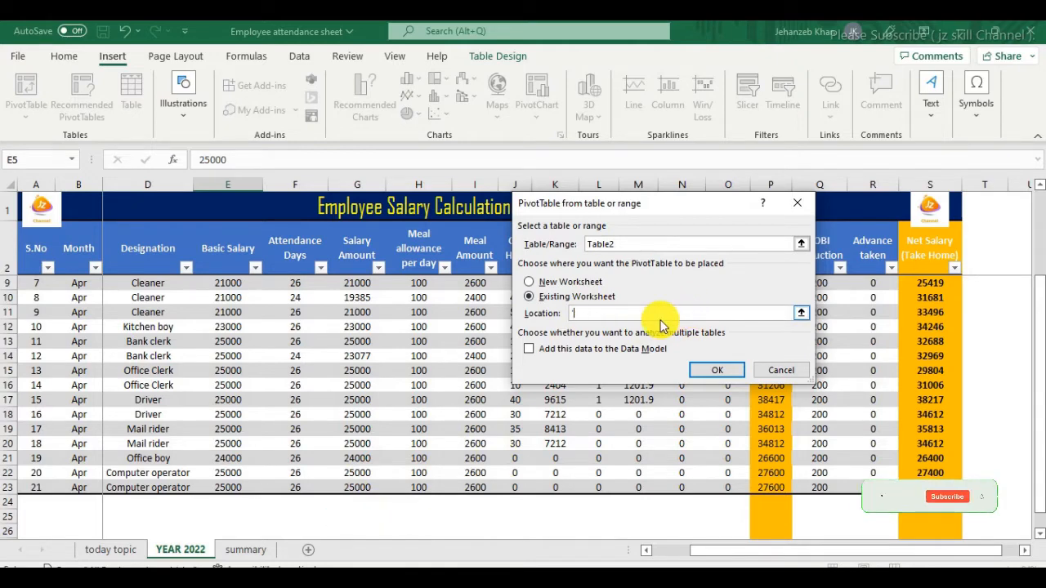
Create the PivotTable on a new worksheet and rename that sheet salary summary
left_click(529, 281)
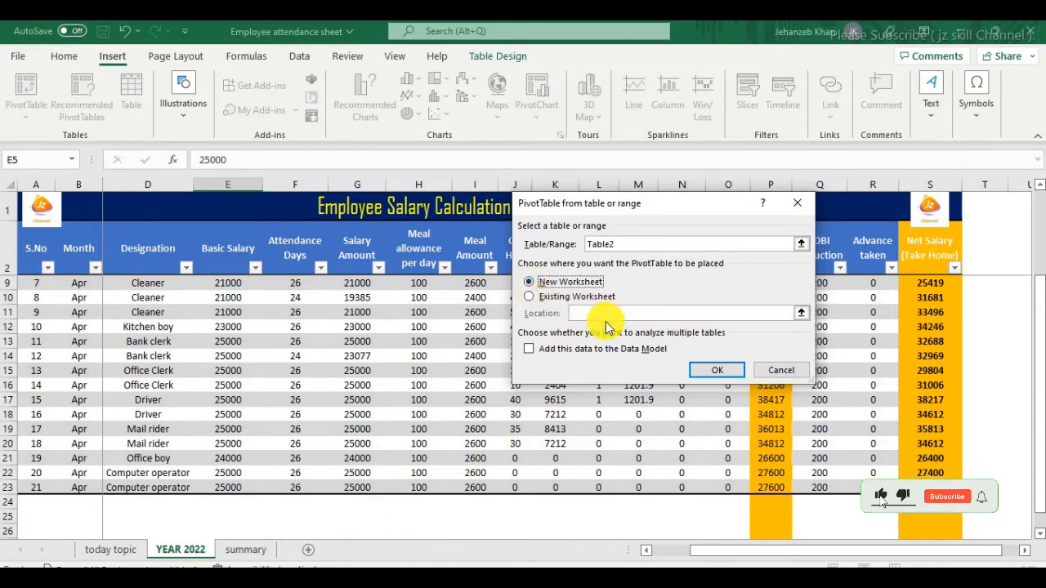
left_click(717, 370)
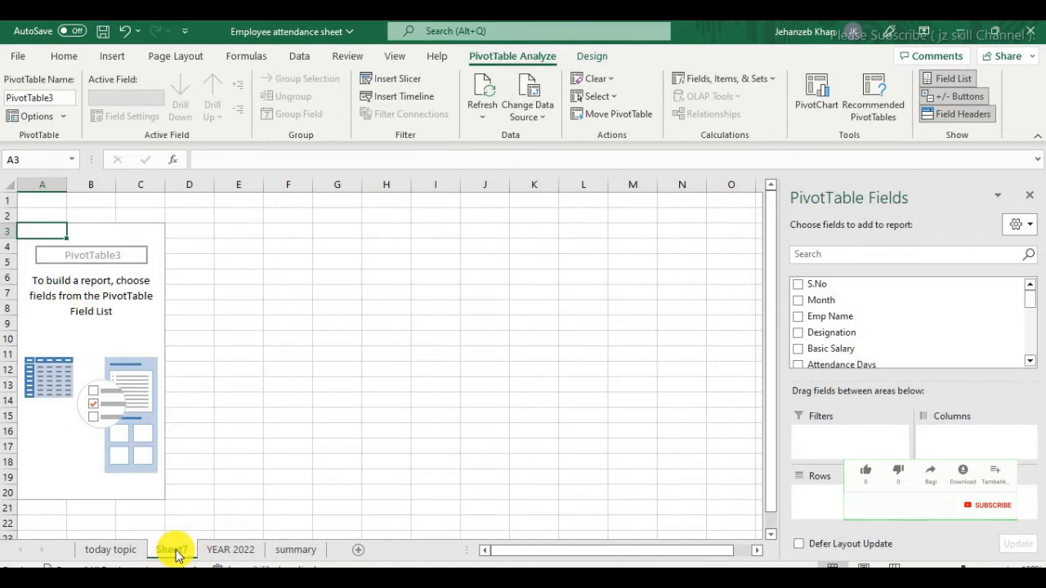
double_click(173, 552)
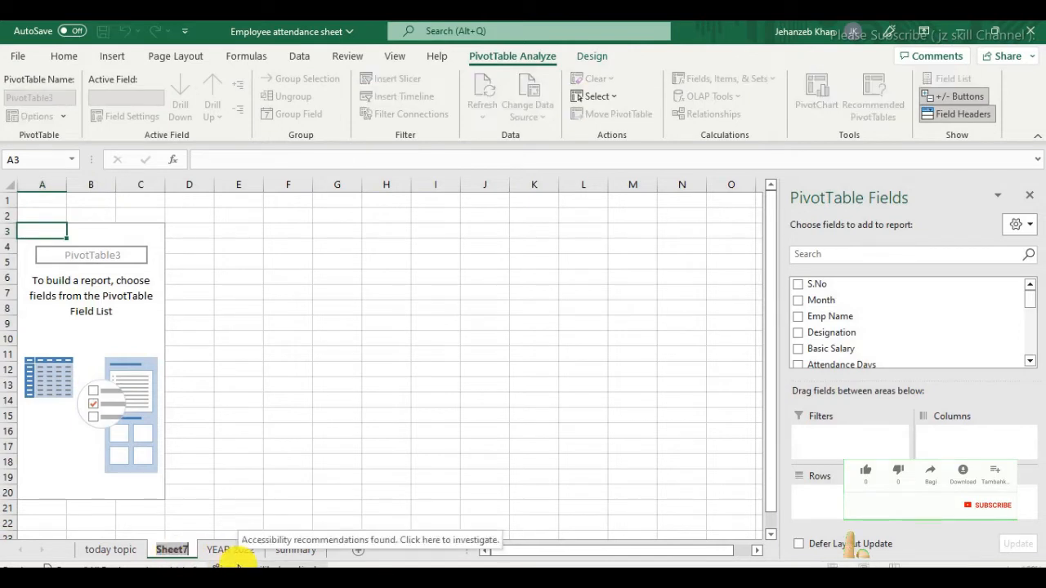
type("s")
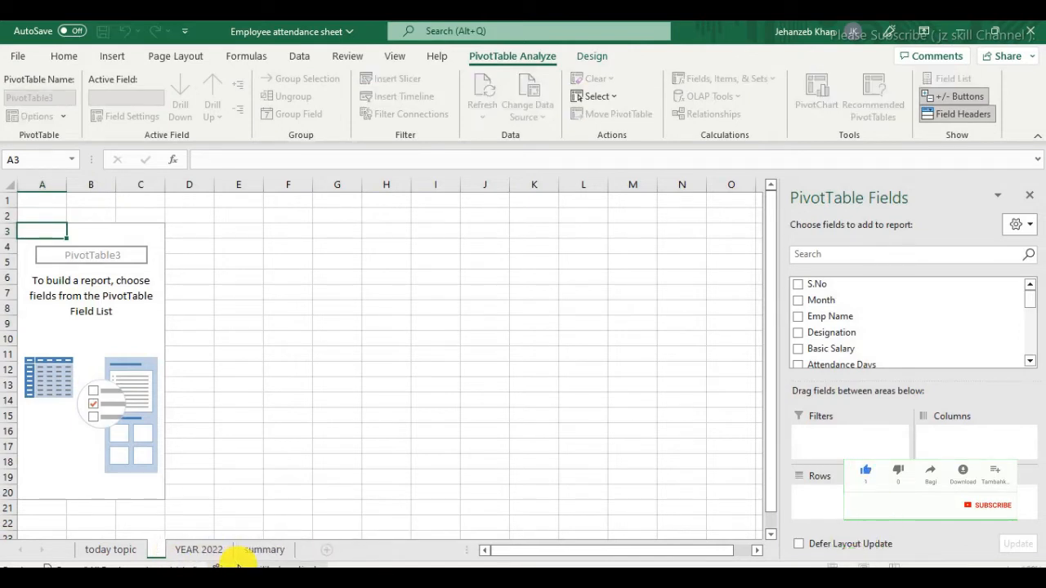
key("Return")
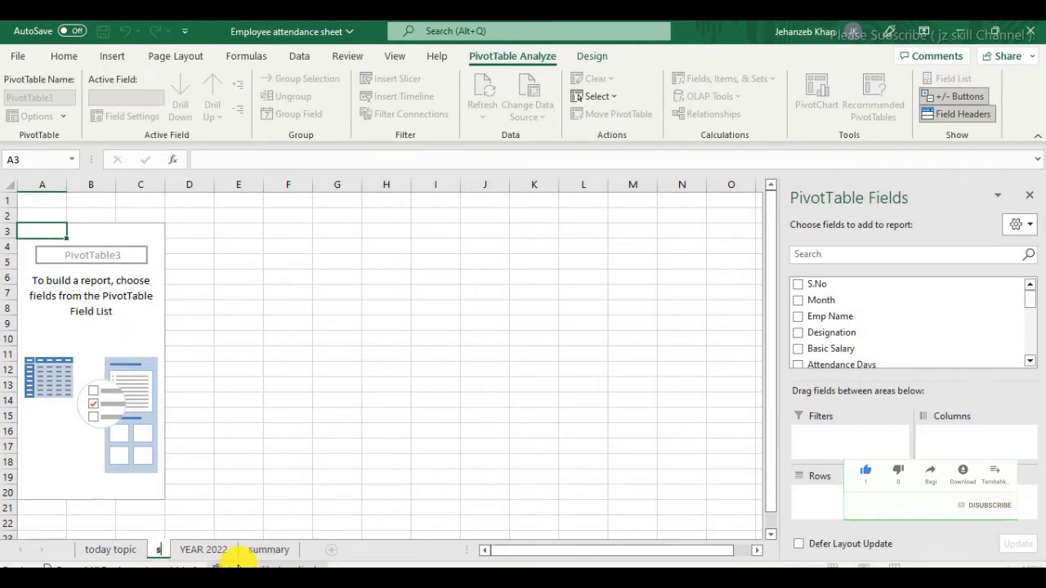
key("BackSpace")
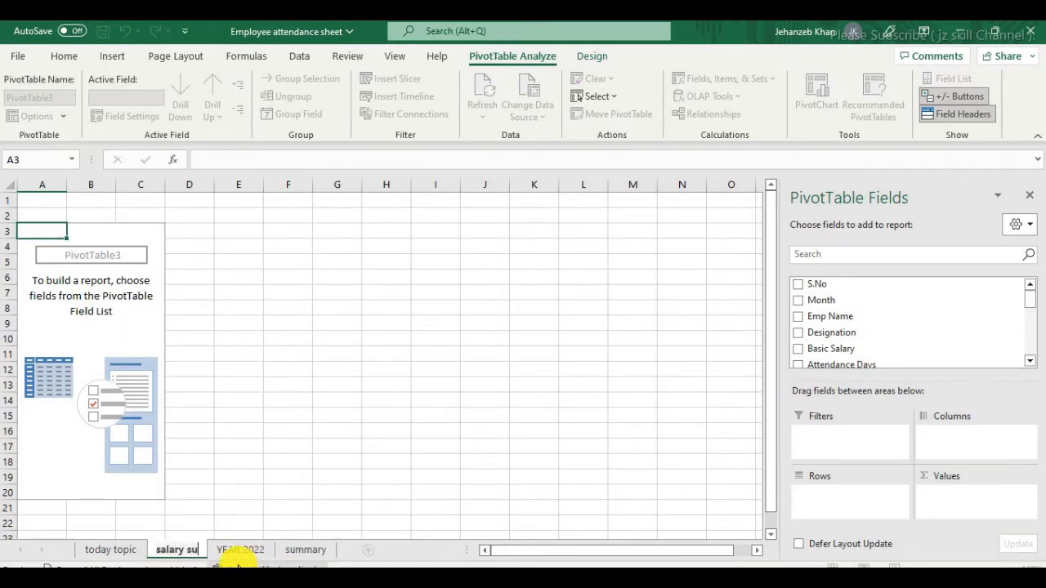
left_click(337, 309)
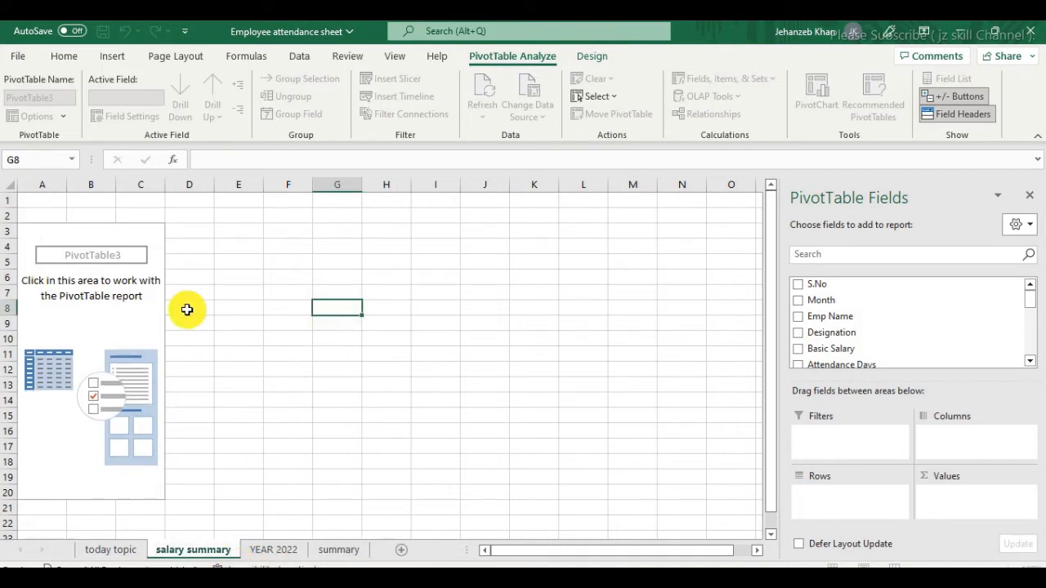
Review the salary table's columns on the YEAR 2022 sheet and return to the salary summary sheet
left_click(144, 310)
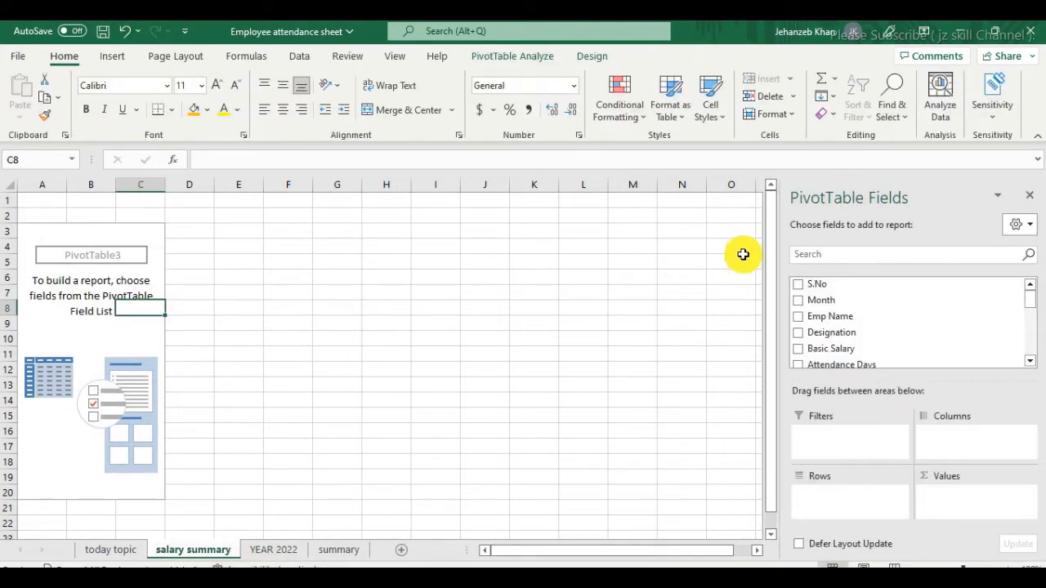
left_click(281, 552)
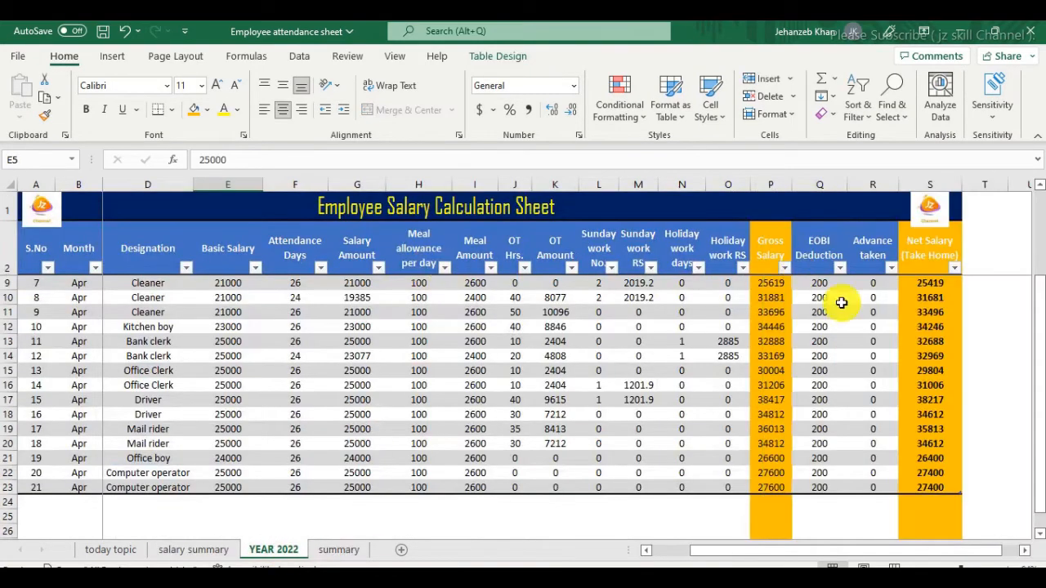
left_click(179, 554)
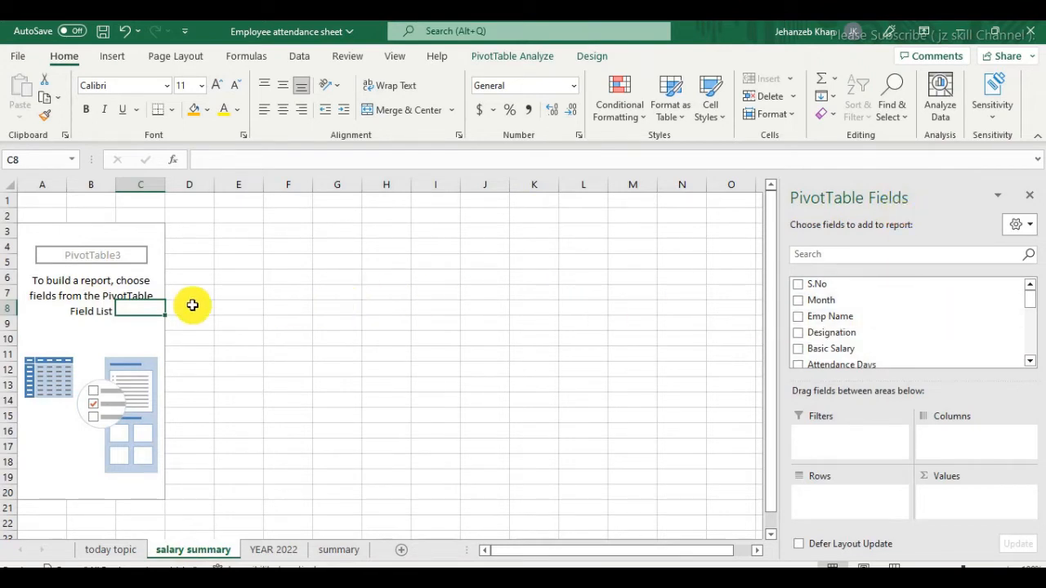
Select various empty cells outside the PivotTable area on the salary summary sheet to check how the field list responds
left_click(282, 262)
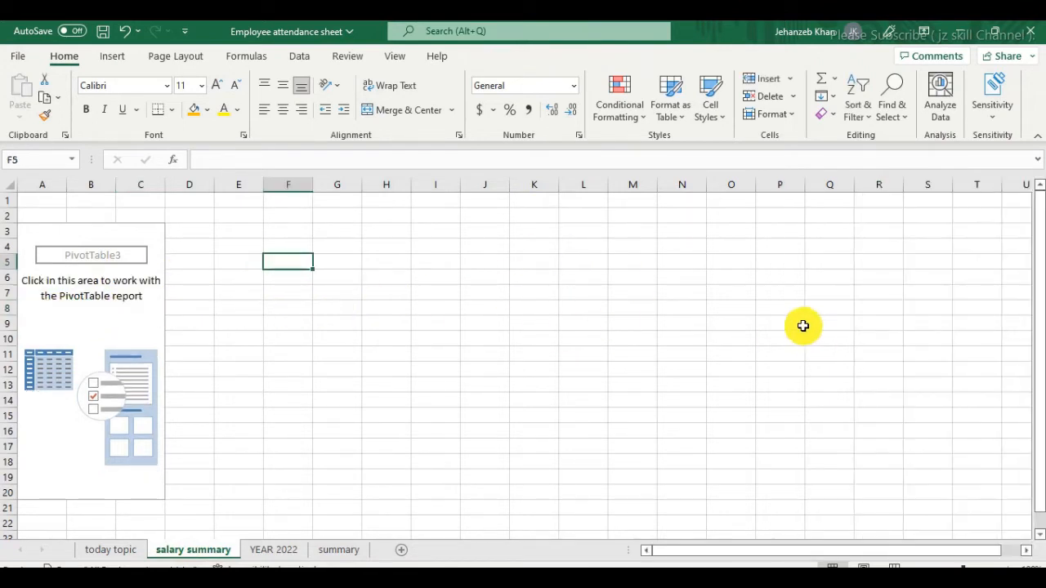
left_click(498, 325)
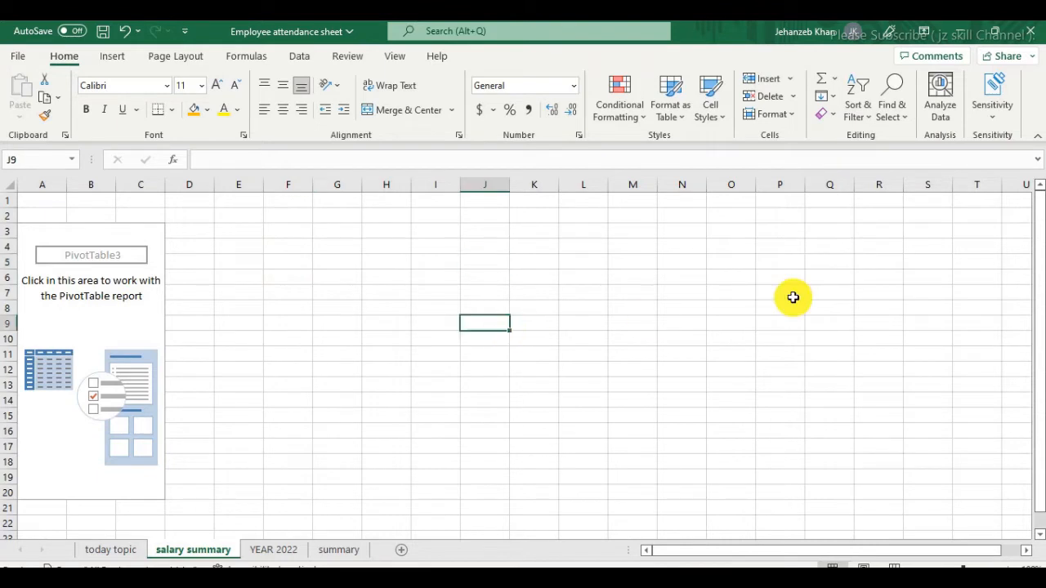
left_click(846, 263)
left_click(448, 371)
left_click(392, 291)
left_click(582, 320)
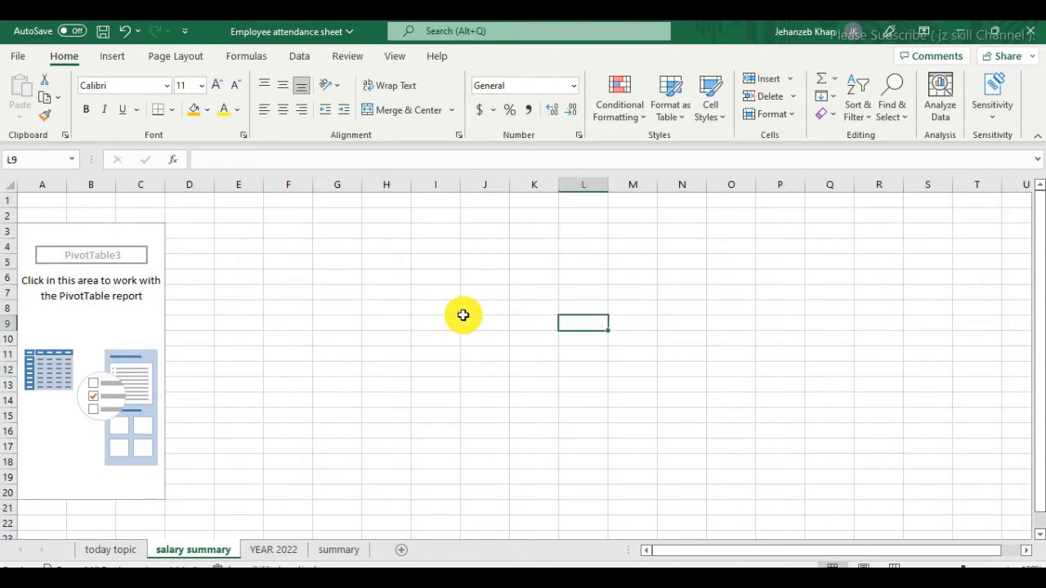
left_click(600, 278)
left_click(639, 352)
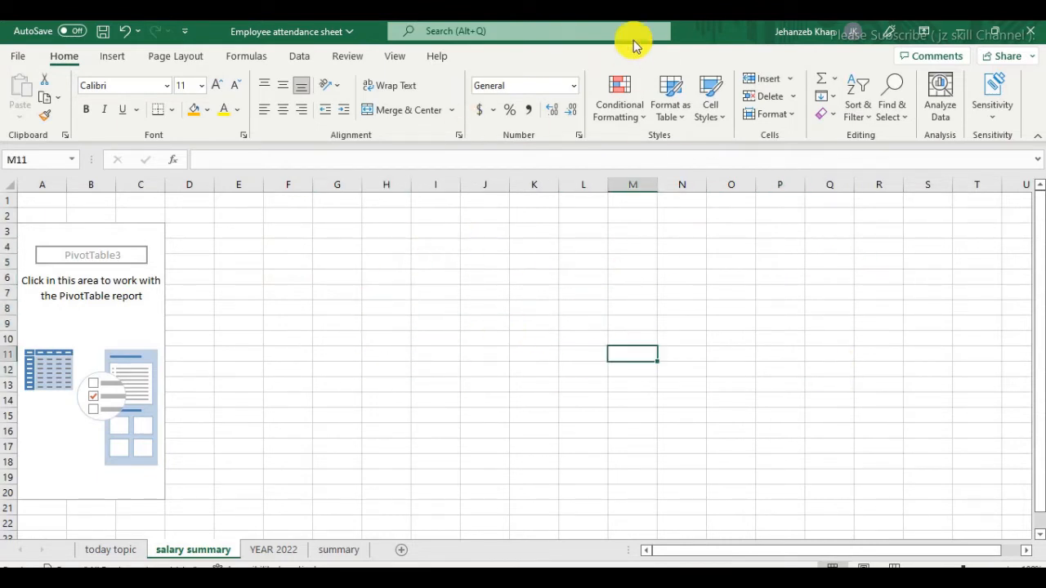
Reselect the empty PivotTable and look through the fields available for its report
left_click(86, 334)
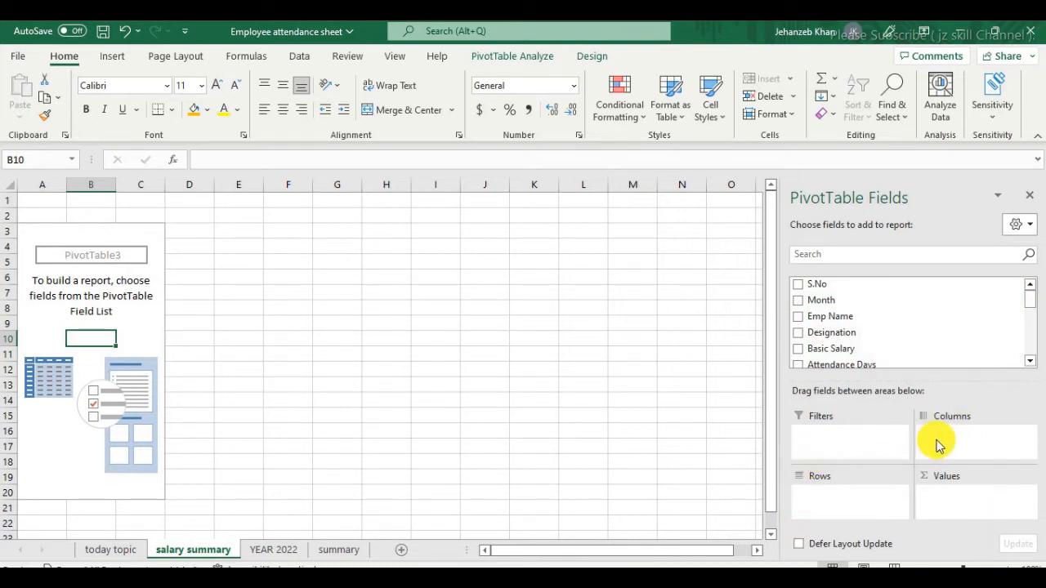
scroll(845, 315, "down", 2)
scroll(849, 315, "down", 3)
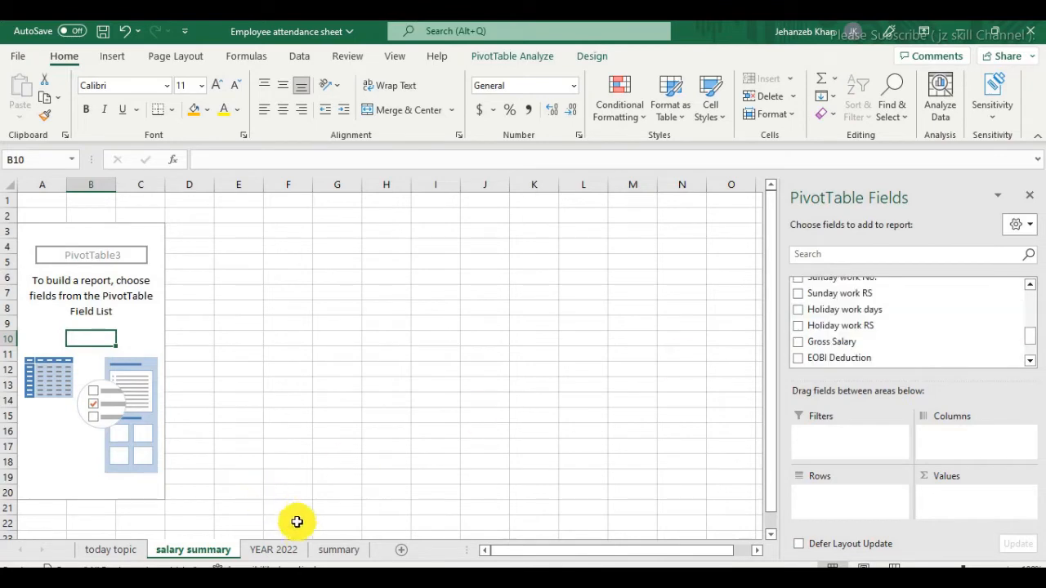
Compare the column headers of the YEAR 2022 salary table with the fields offered for the salary summary PivotTable
left_click(274, 550)
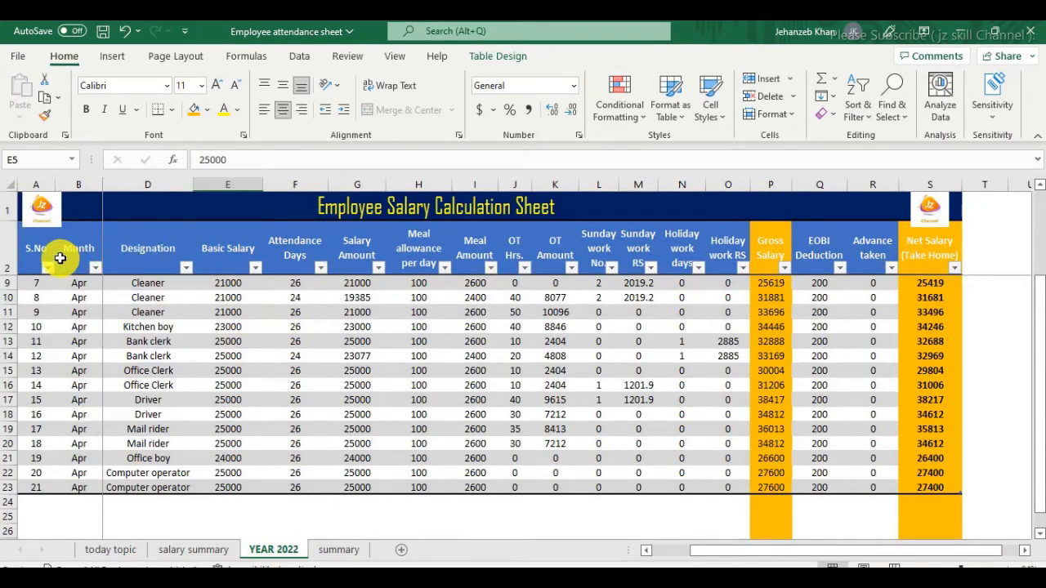
scroll(269, 302, "up", 2)
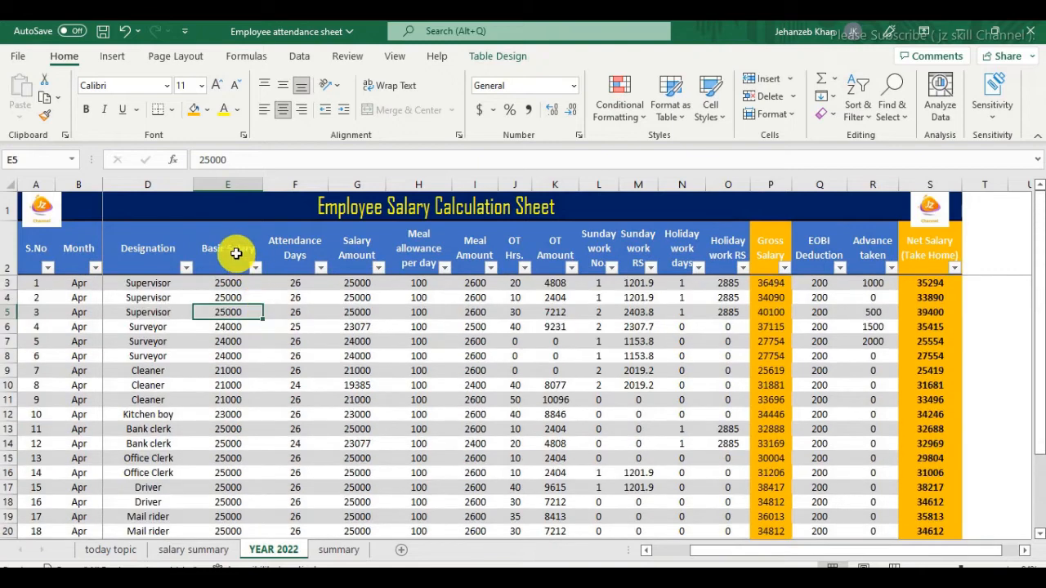
left_click(5, 247)
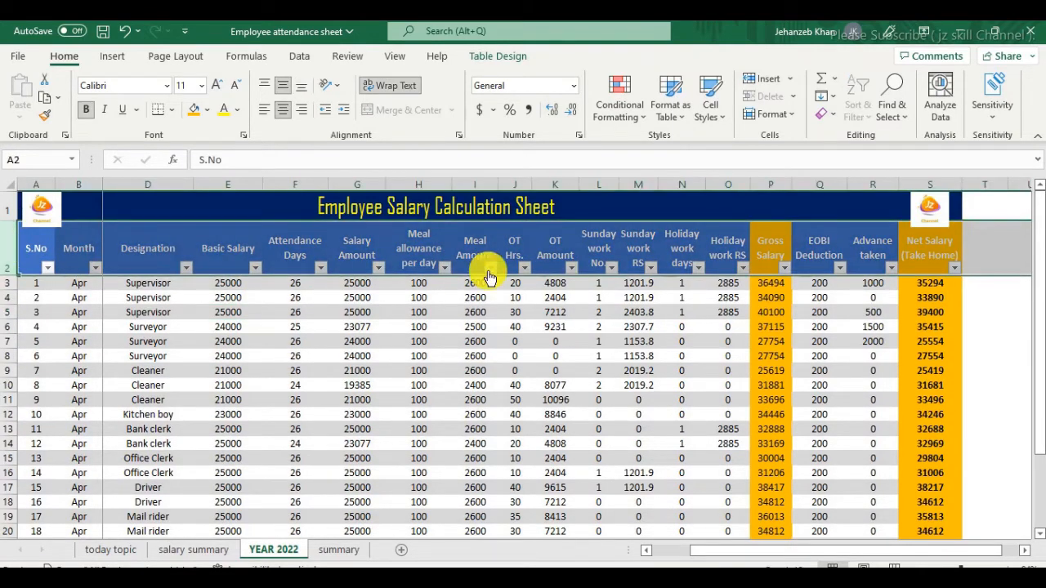
left_click(196, 549)
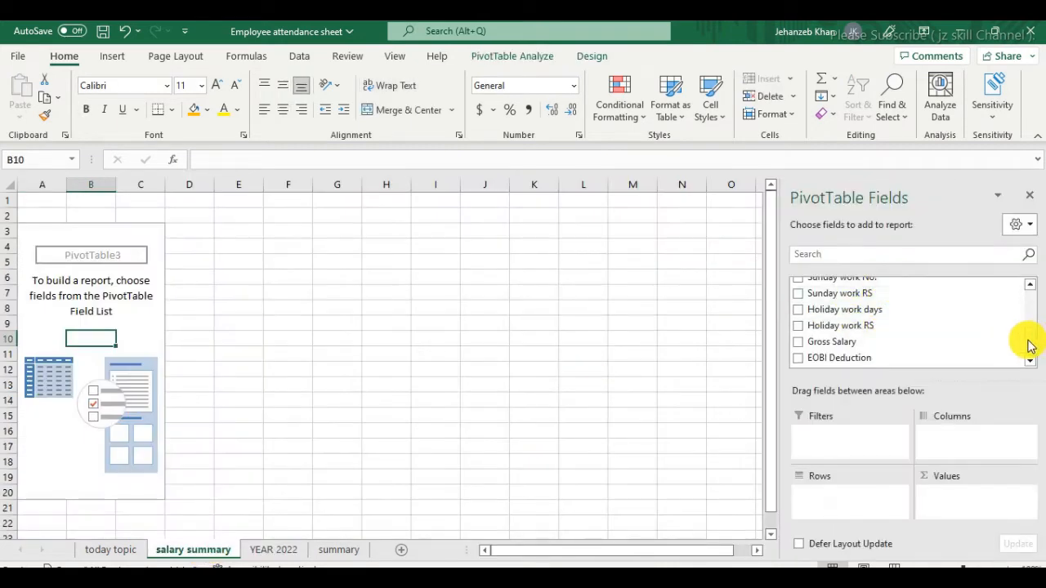
left_click_drag(1027, 345, 1032, 304)
scroll(813, 360, "down", 5)
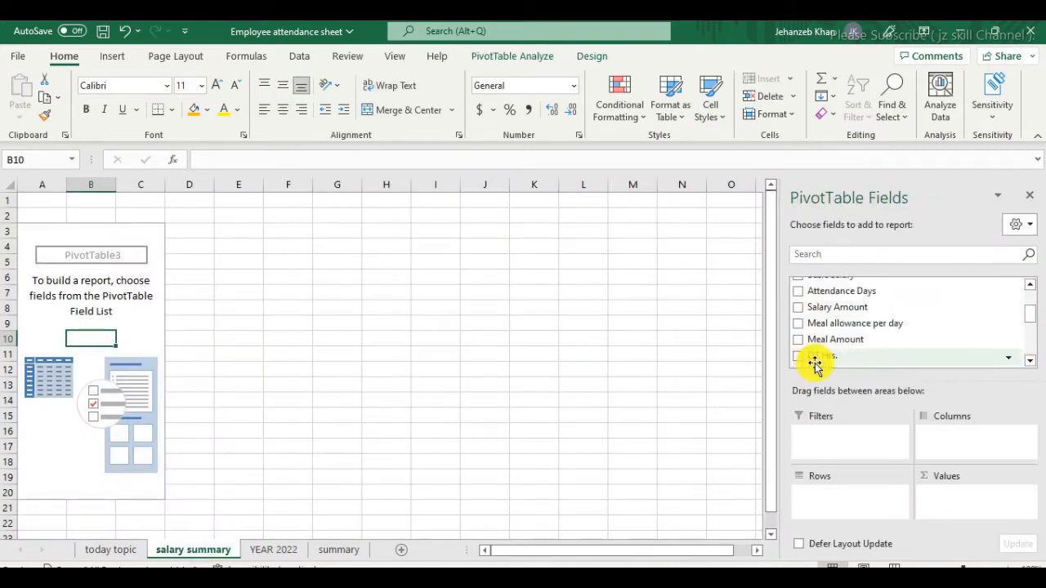
scroll(855, 361, "down", 3)
scroll(849, 339, "up", 8)
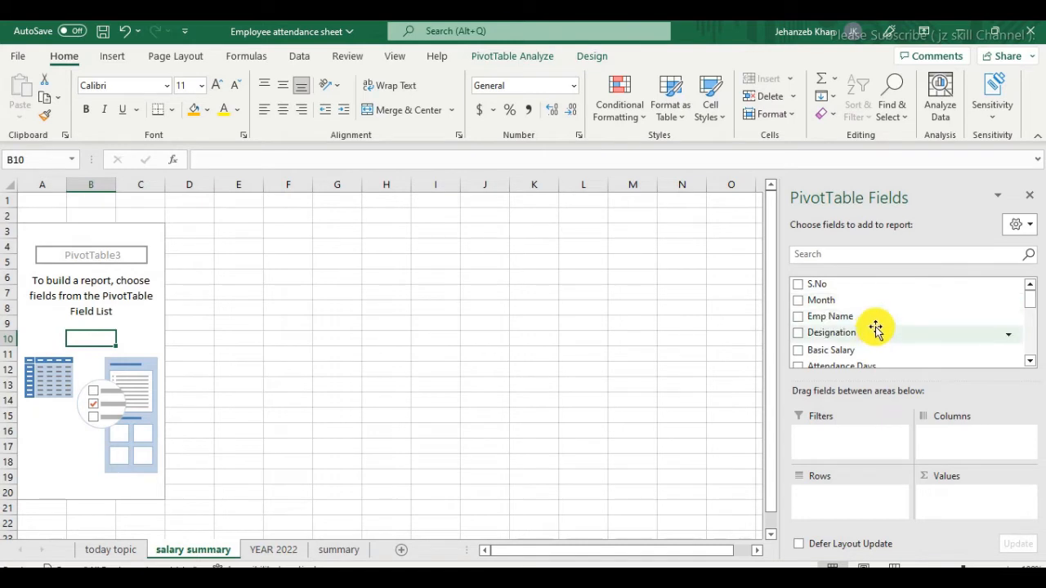
left_click_drag(852, 488, 883, 329)
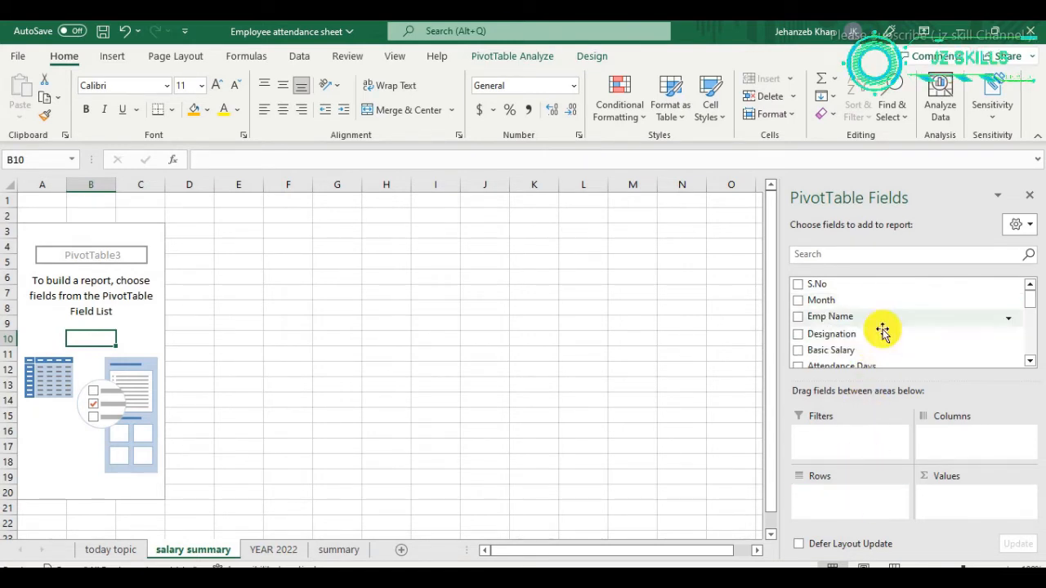
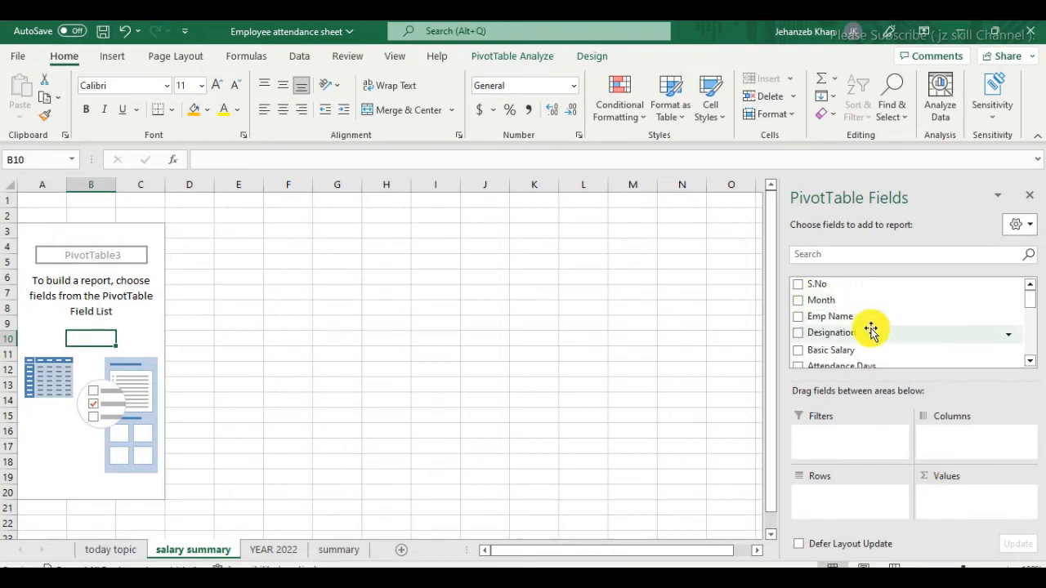
mouse_move(864, 344)
left_mouse_down()
mouse_move(869, 474)
mouse_move(847, 493)
mouse_move(869, 334)
left_mouse_up()
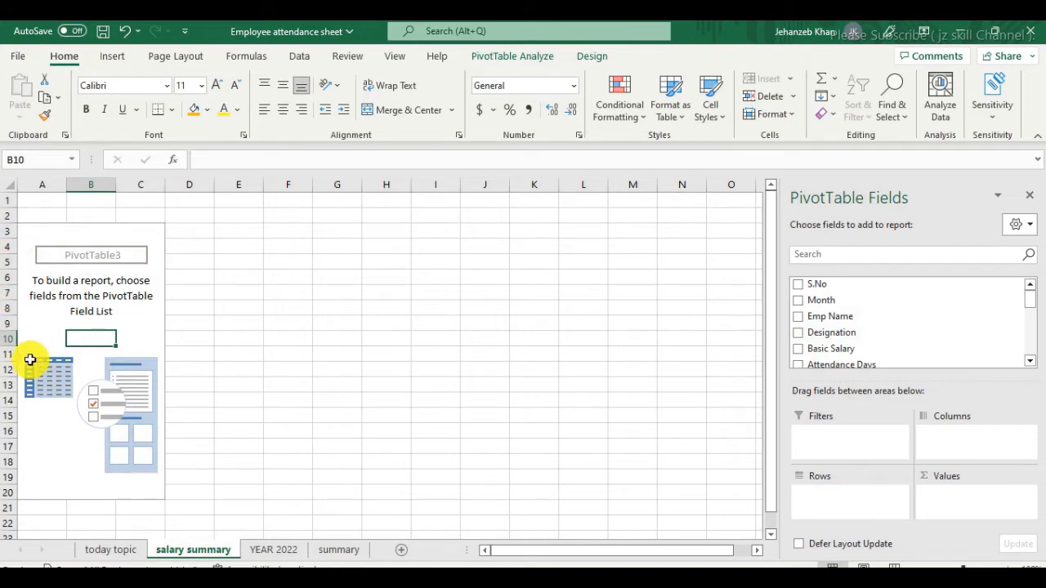
Reselect the empty PivotTable and add the Designation field to its rows
left_click_drag(3, 200, 3, 354)
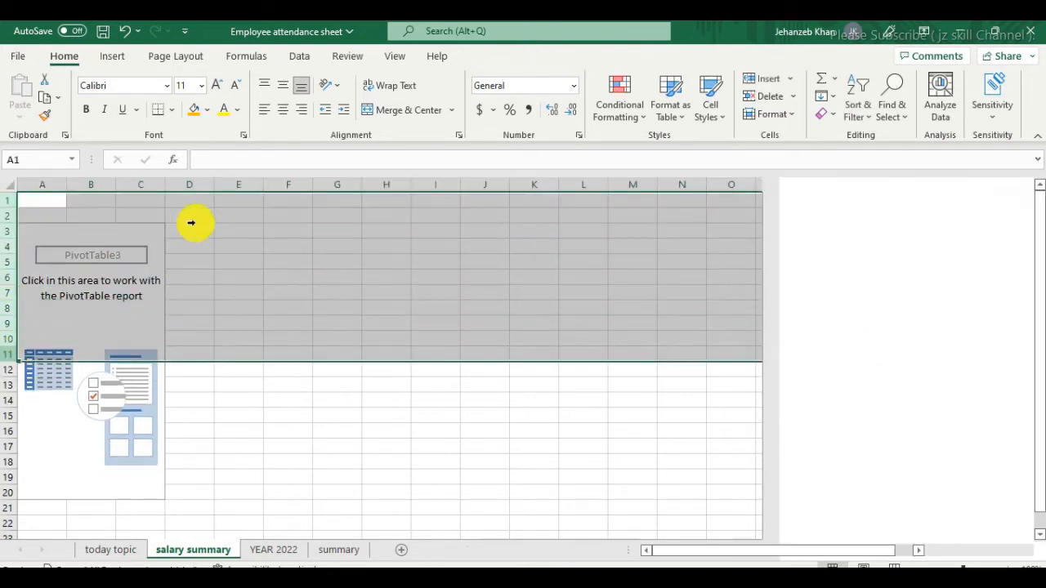
left_click_drag(196, 184, 633, 185)
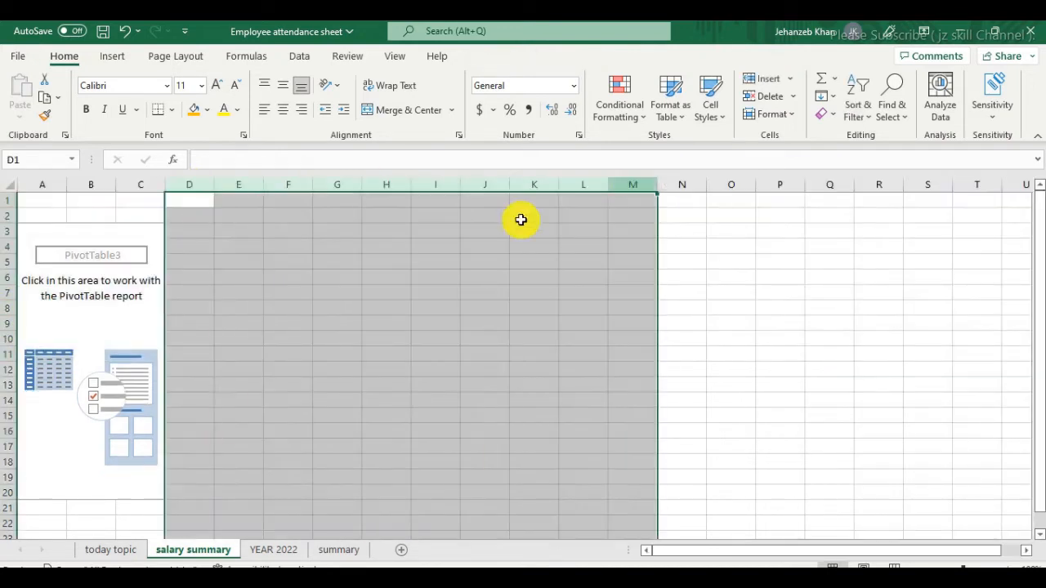
left_click(380, 258)
left_click(74, 294)
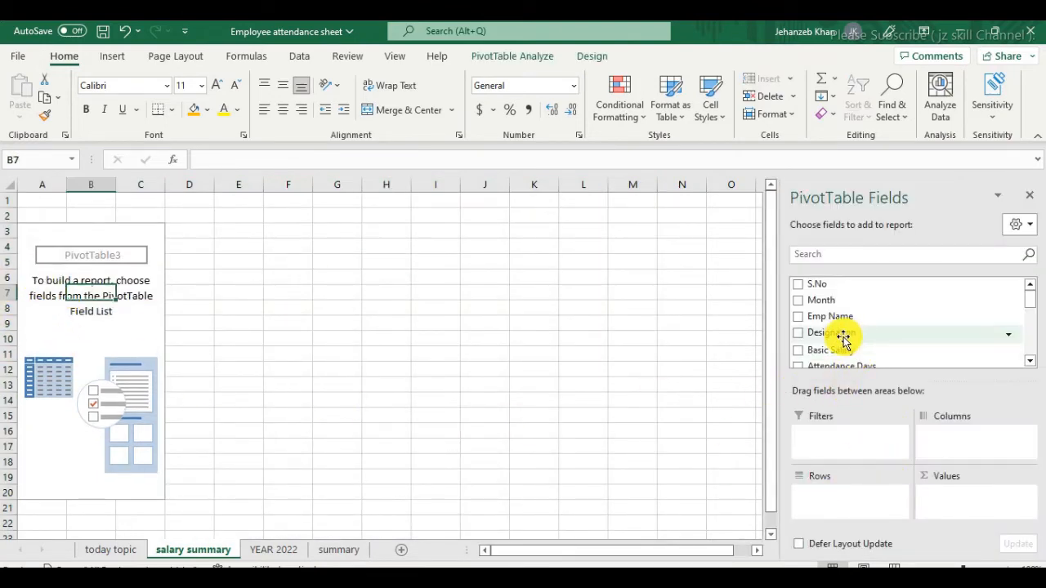
left_click_drag(844, 338, 846, 500)
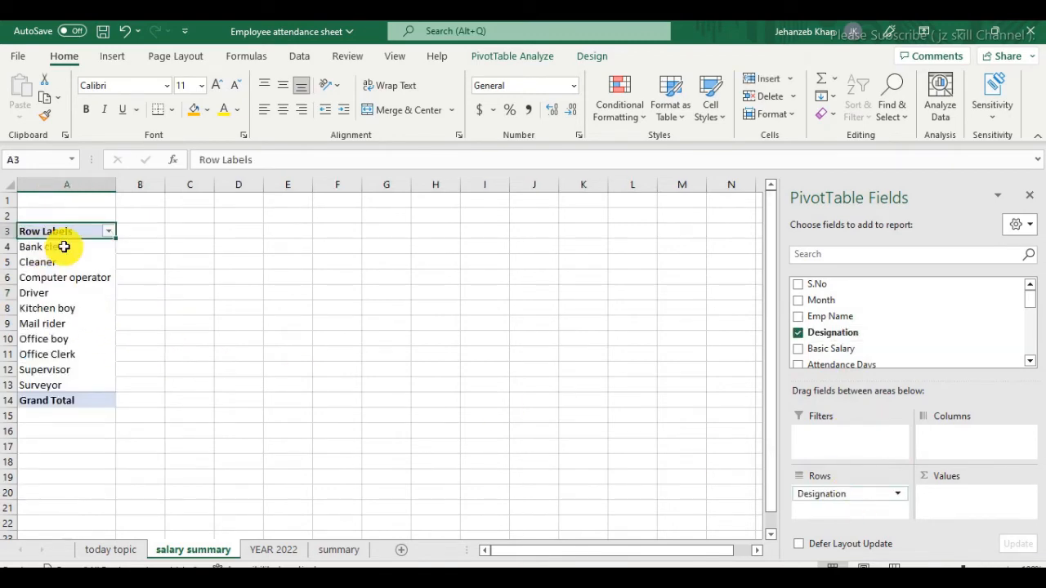
Compare the designations in the YEAR 2022 salary table with the row labels of the PivotTable
left_click(270, 549)
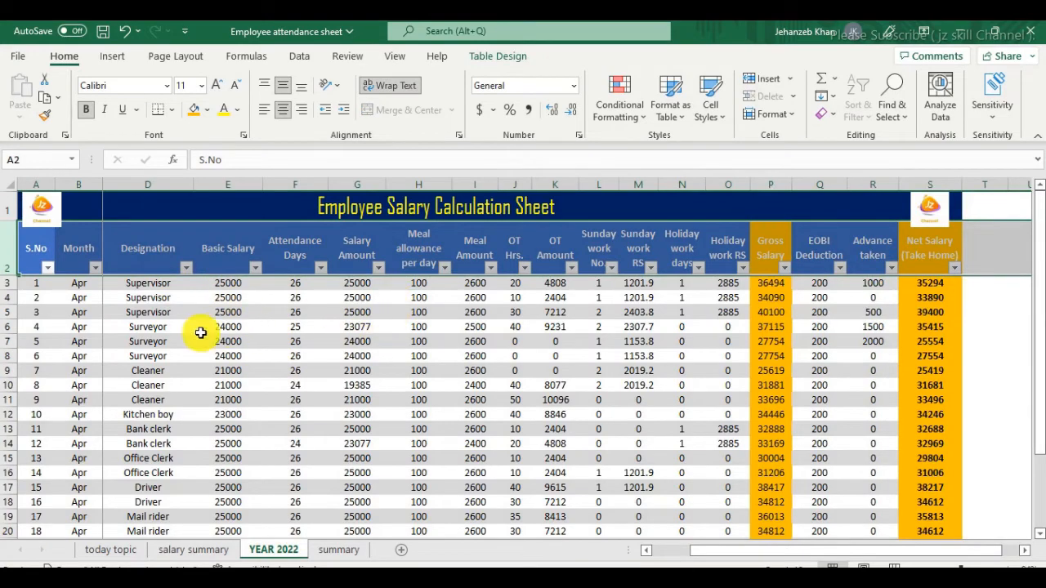
scroll(201, 330, "down", 1)
scroll(196, 330, "up", 1)
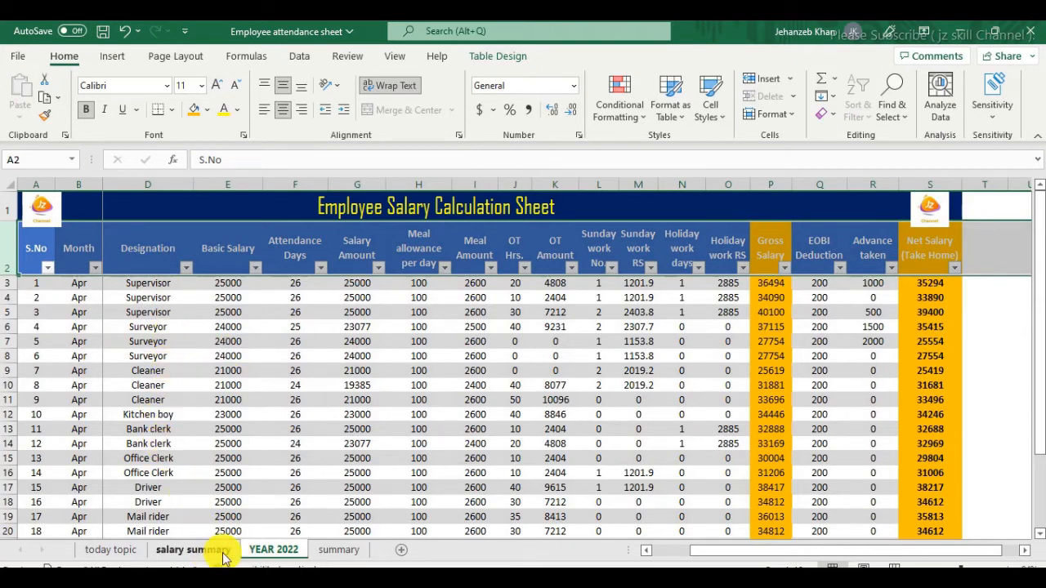
left_click(193, 550)
left_click_drag(74, 247, 75, 376)
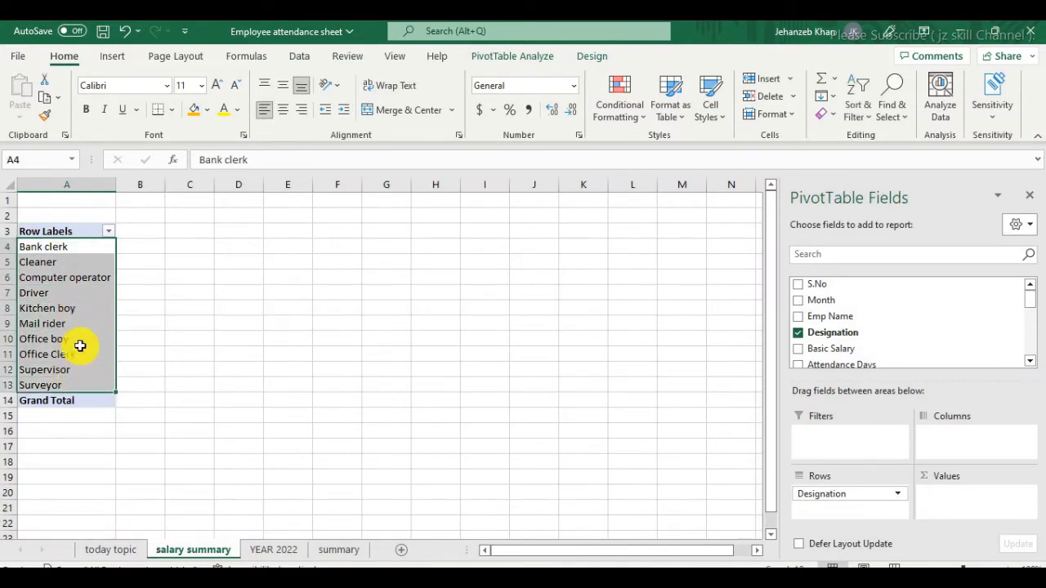
Add the Designation field to the PivotTable's values to count the employees per designation
left_click(84, 246)
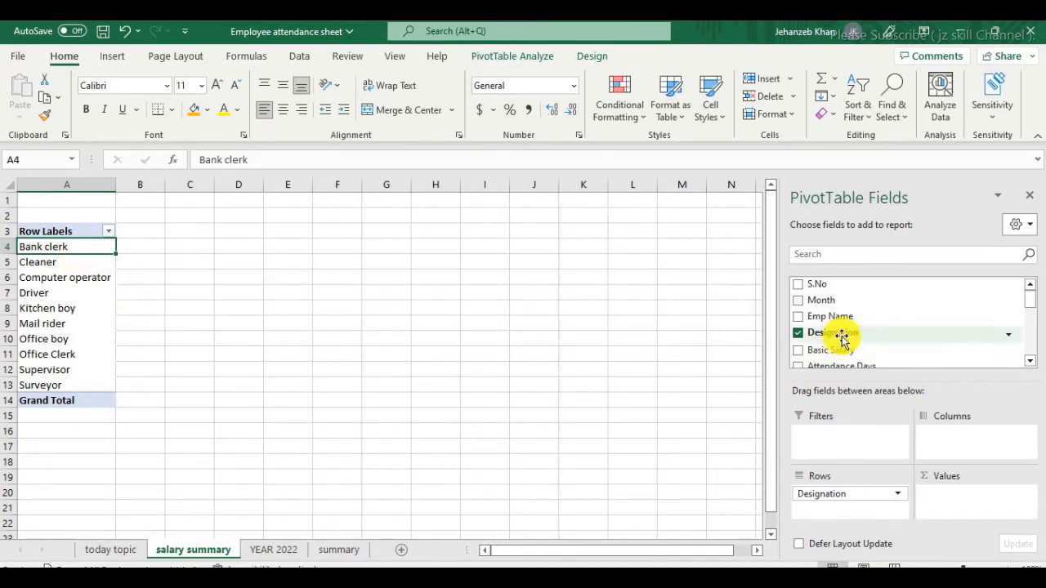
left_click_drag(860, 335, 949, 500)
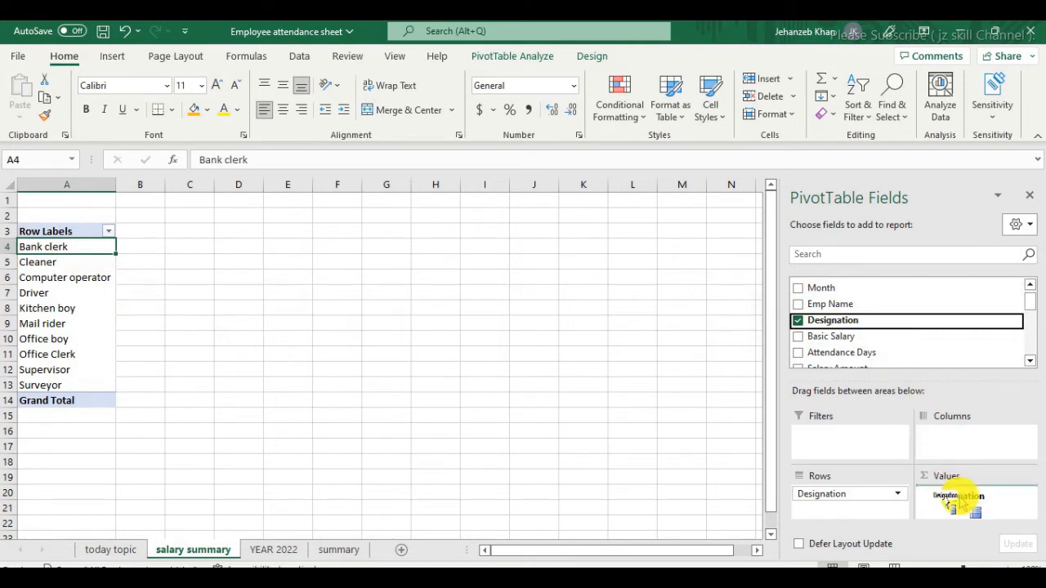
left_click_drag(957, 505, 962, 500)
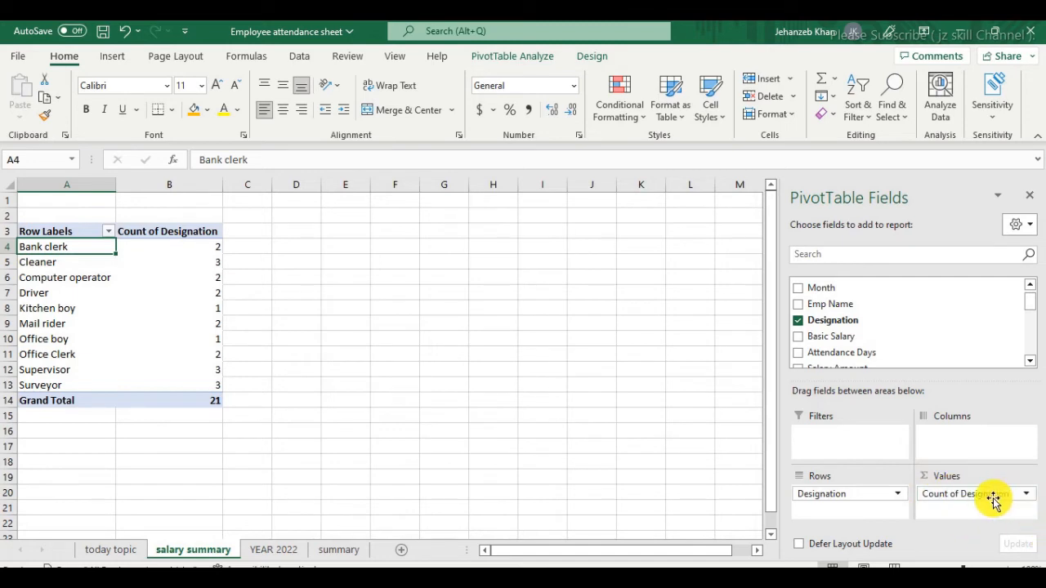
Check the designation counts and their grand total against the number of rows in the YEAR 2022 salary table
left_click(205, 246)
left_click(201, 260)
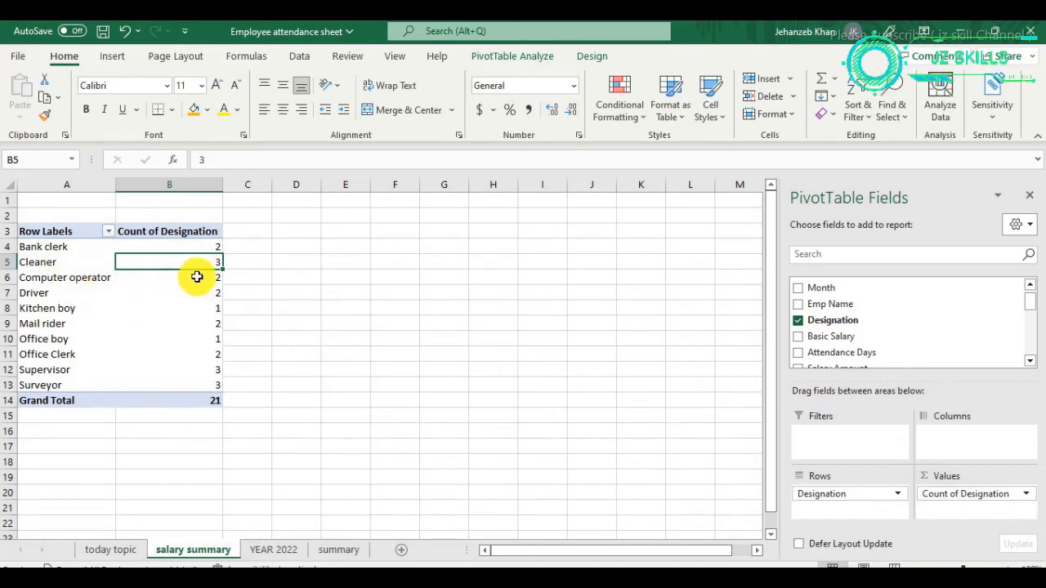
left_click(199, 276)
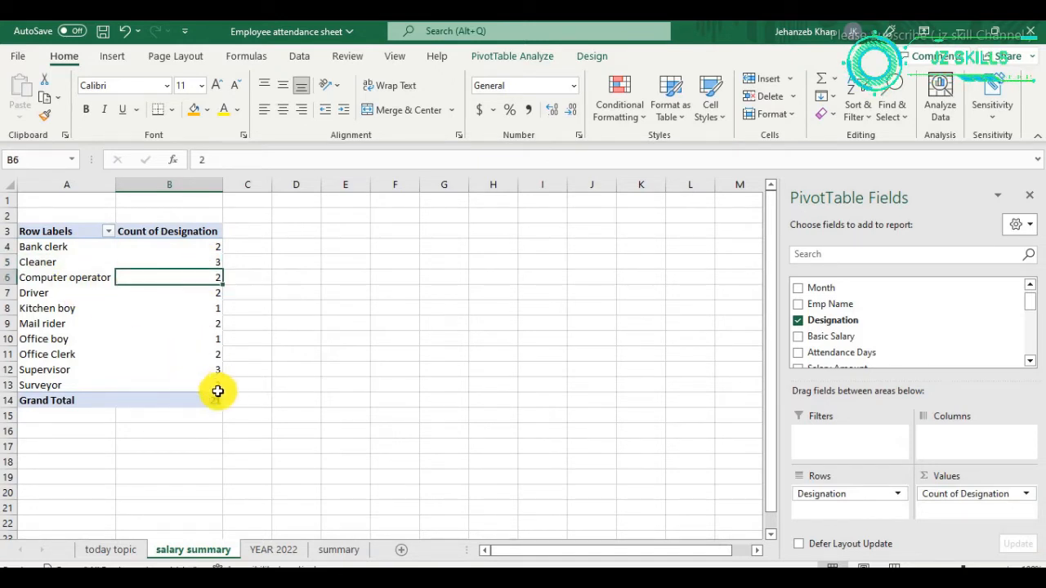
left_click_drag(208, 380, 195, 260)
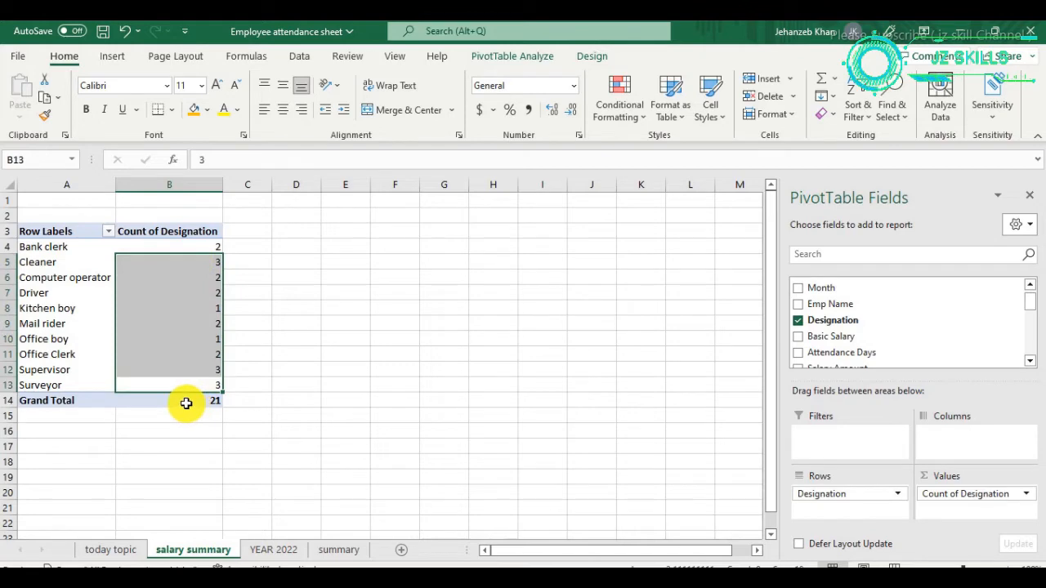
left_click(189, 402)
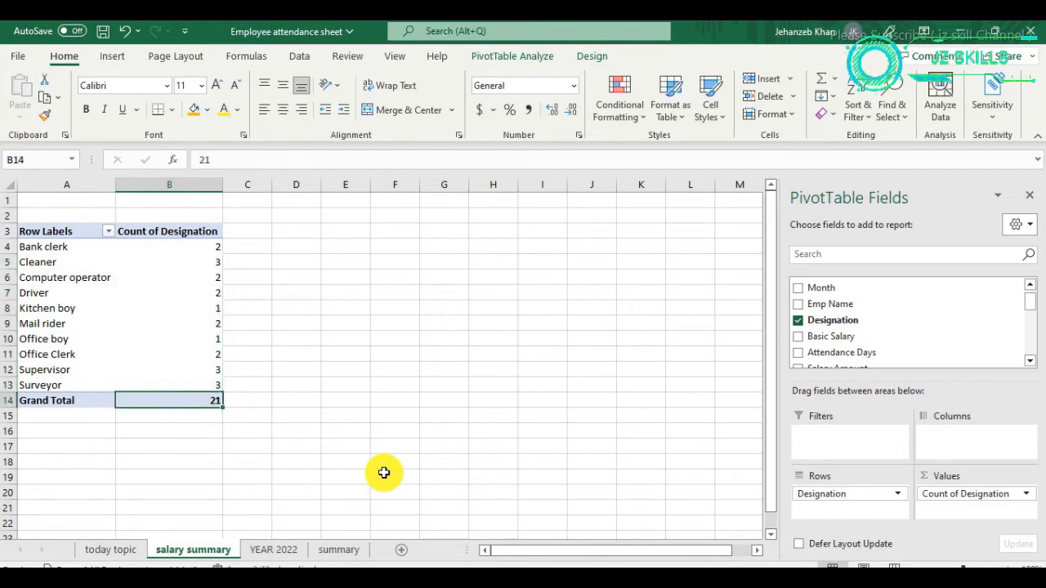
left_click(251, 554)
scroll(200, 361, "down", 4)
scroll(33, 327, "down", 3)
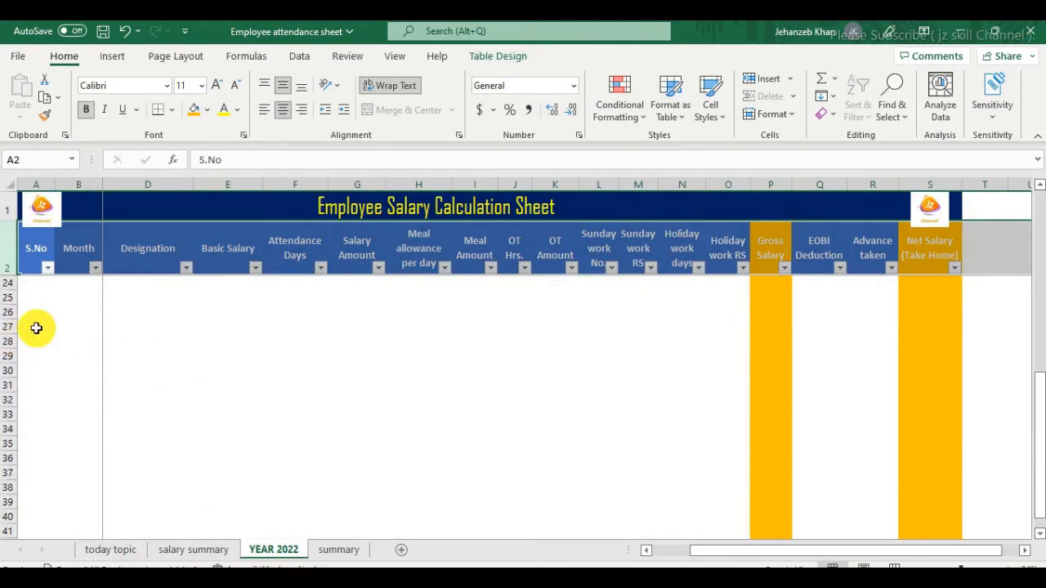
scroll(49, 331, "up", 2)
left_click(195, 548)
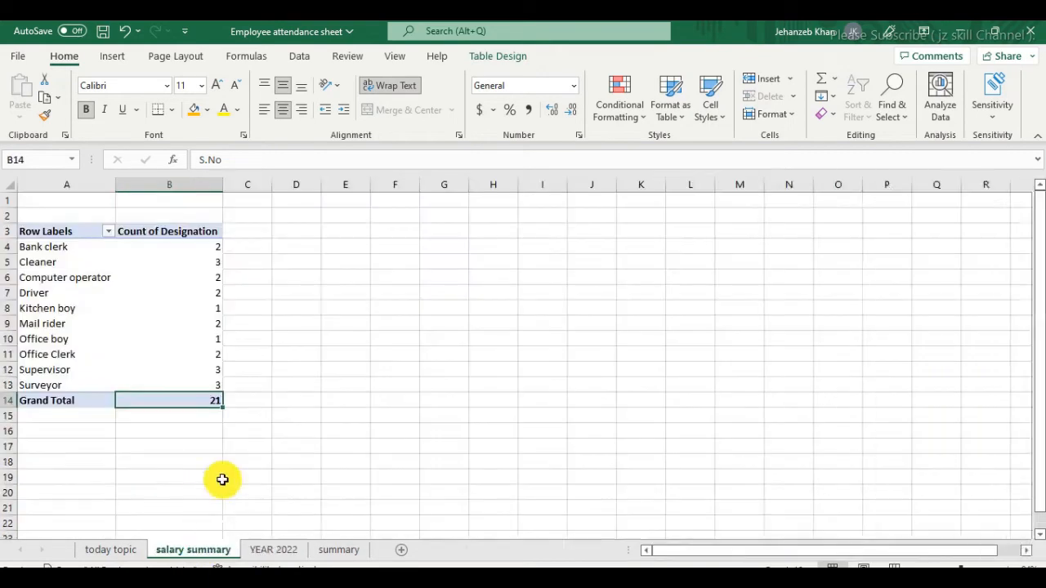
Centre the contents of column B, which holds the designation counts
left_click(205, 184)
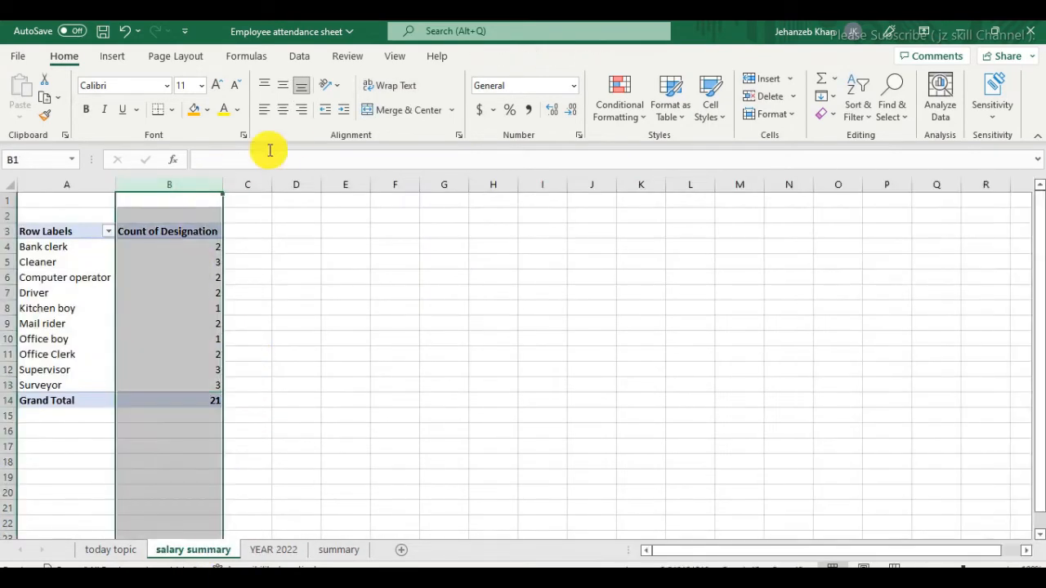
left_click(283, 110)
left_click(296, 323)
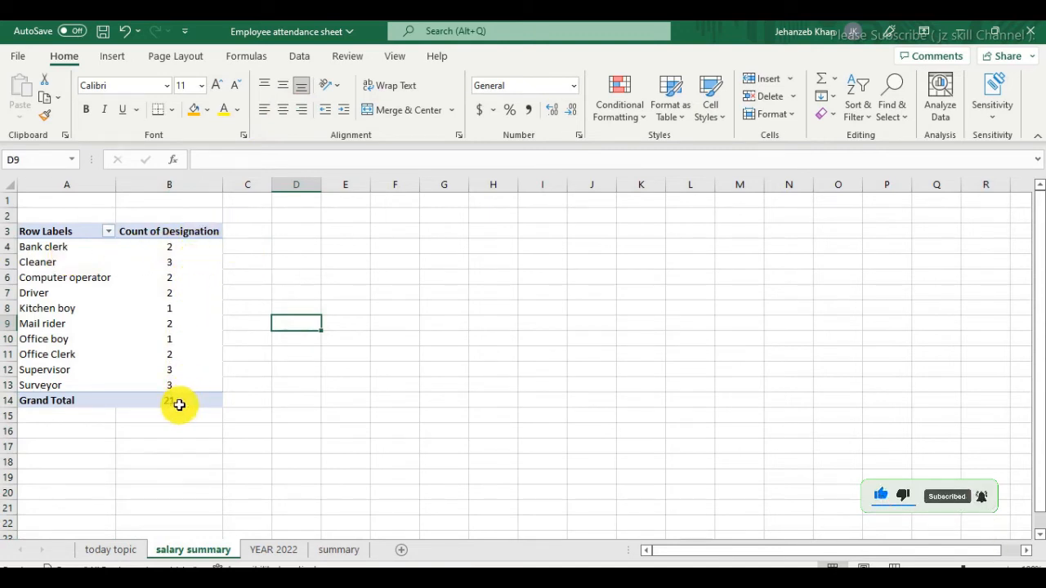
Add the Attendance Days field to the PivotTable's values and select its sums for all designations
left_click(182, 250)
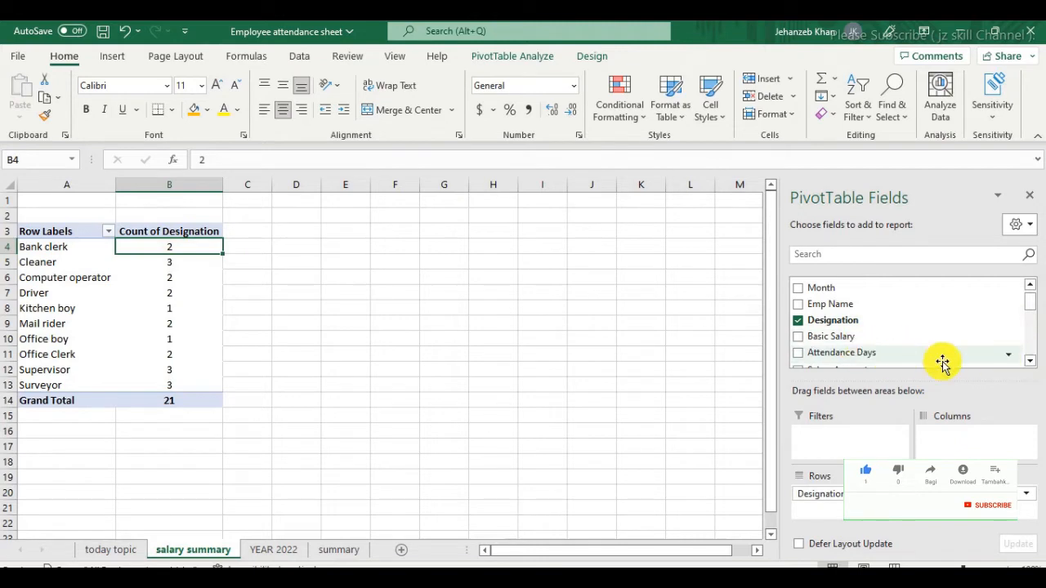
left_click(1028, 361)
left_click(1028, 361)
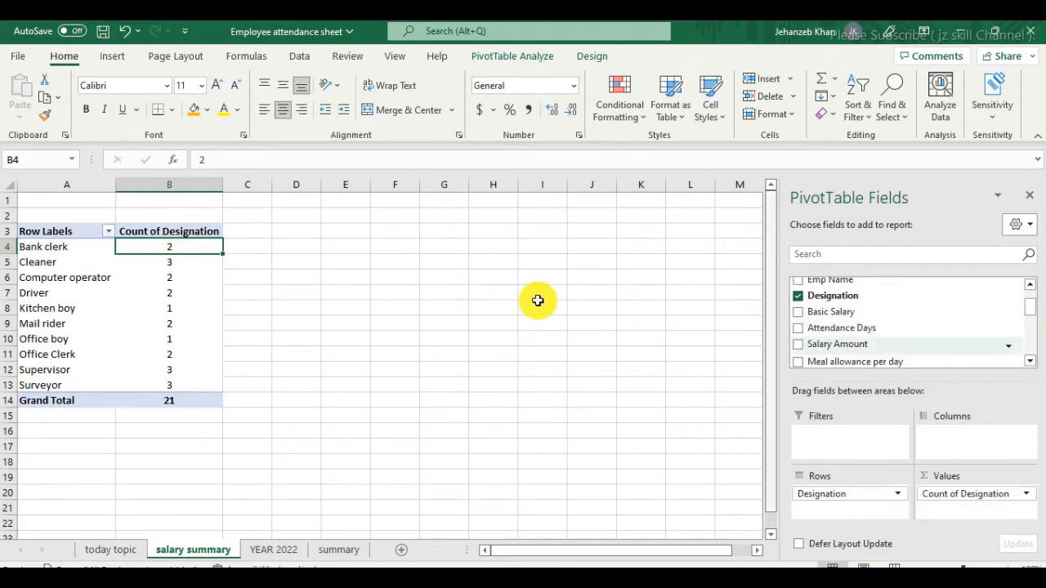
mouse_move(192, 247)
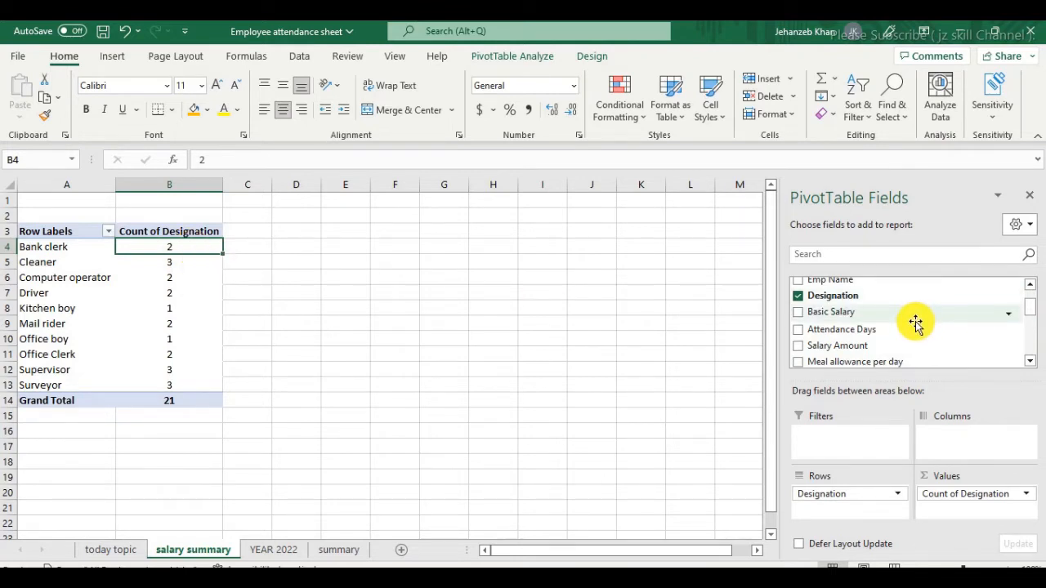
left_click(1029, 365)
left_click(1030, 365)
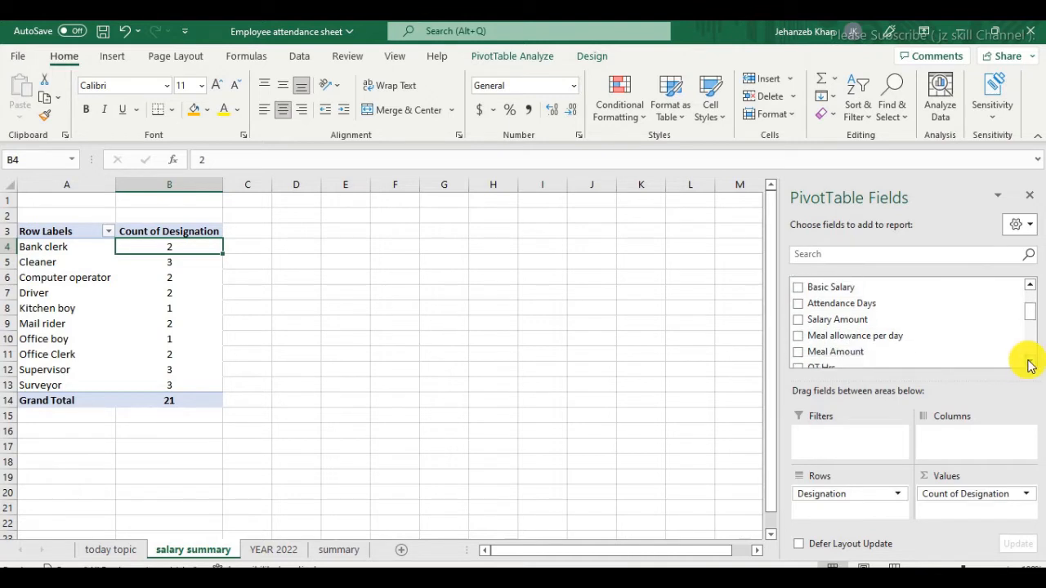
left_click(1030, 365)
left_click(1030, 366)
left_click(1030, 366)
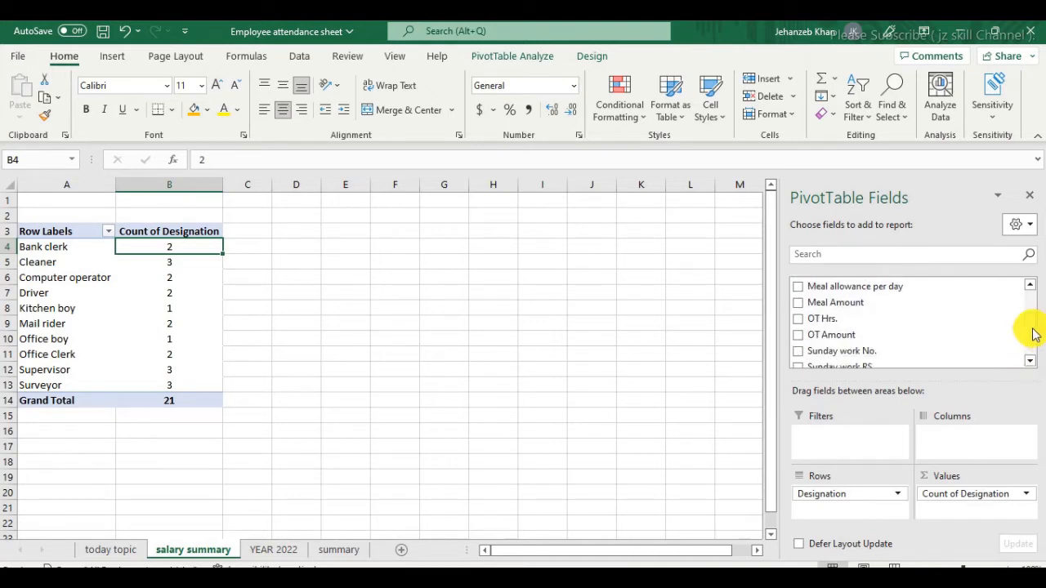
left_click(1029, 284)
left_click(1029, 284)
left_click(1030, 285)
left_click(1030, 284)
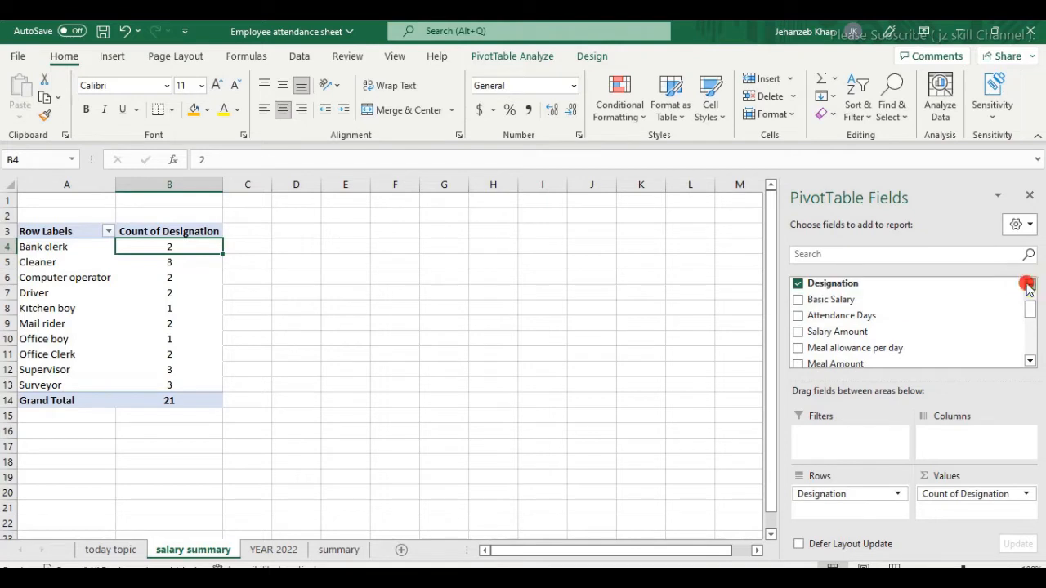
left_click(799, 317)
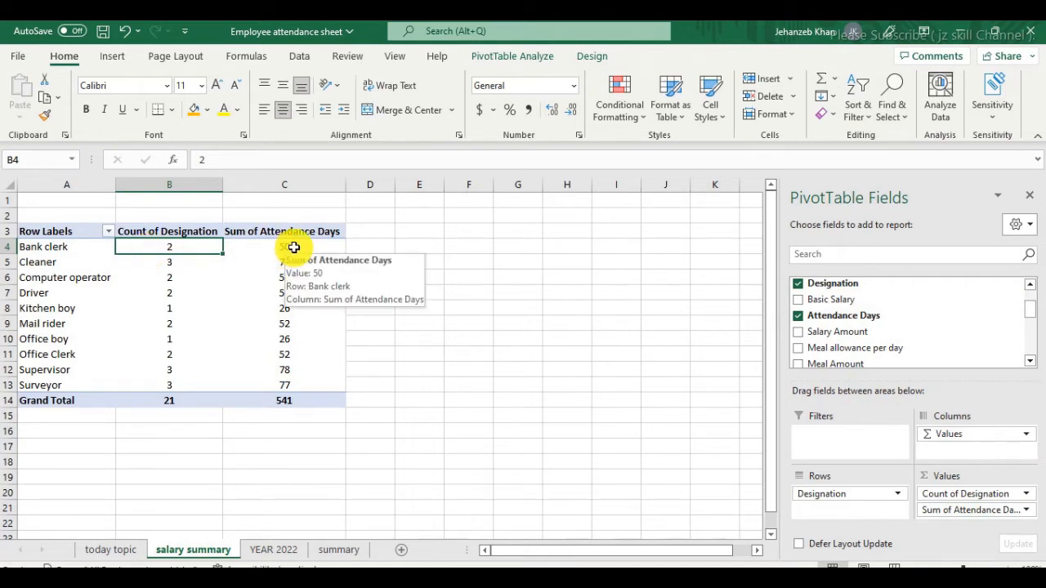
left_click_drag(288, 248, 282, 369)
left_click_drag(320, 254, 324, 380)
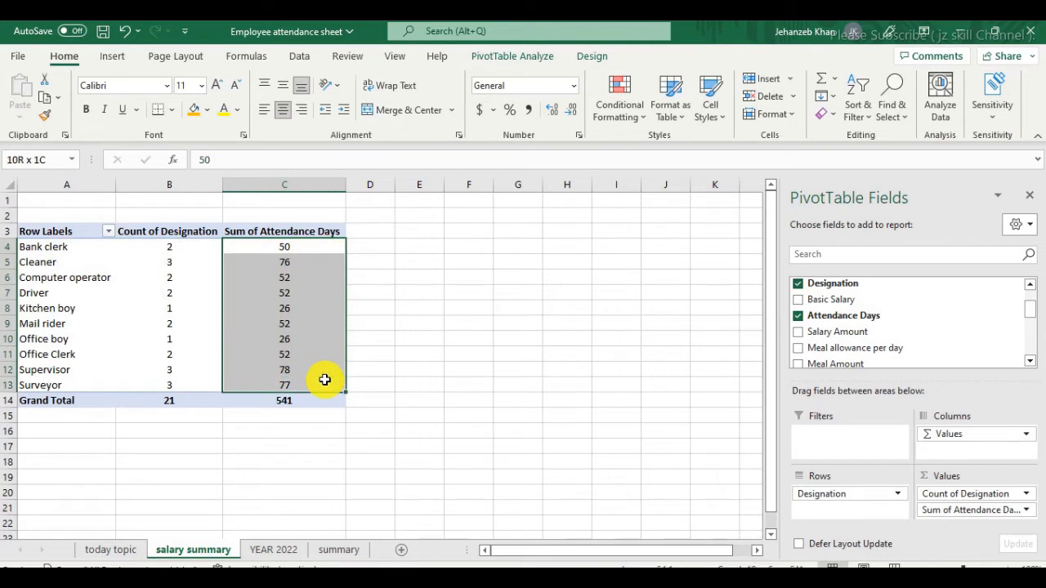
Add the OT Hrs. field to the PivotTable's values to sum the overtime hours per designation
left_click(287, 403)
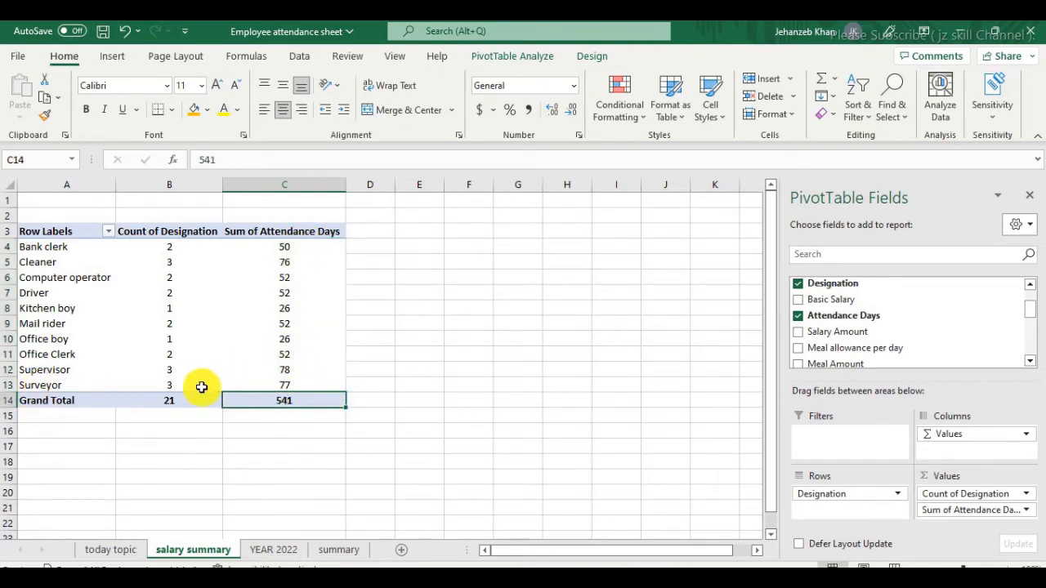
left_click_drag(280, 385, 306, 245)
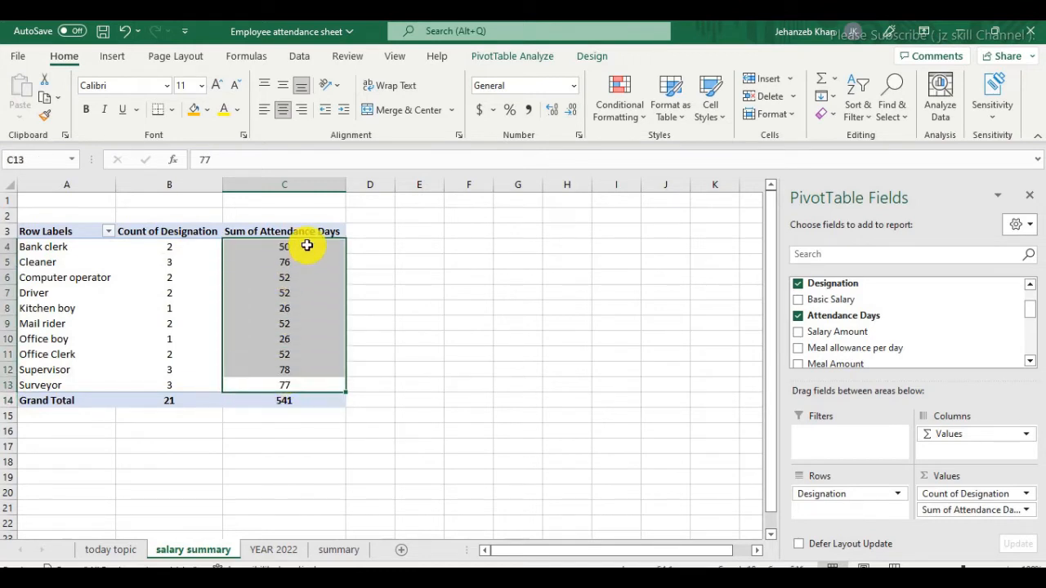
left_click(306, 246)
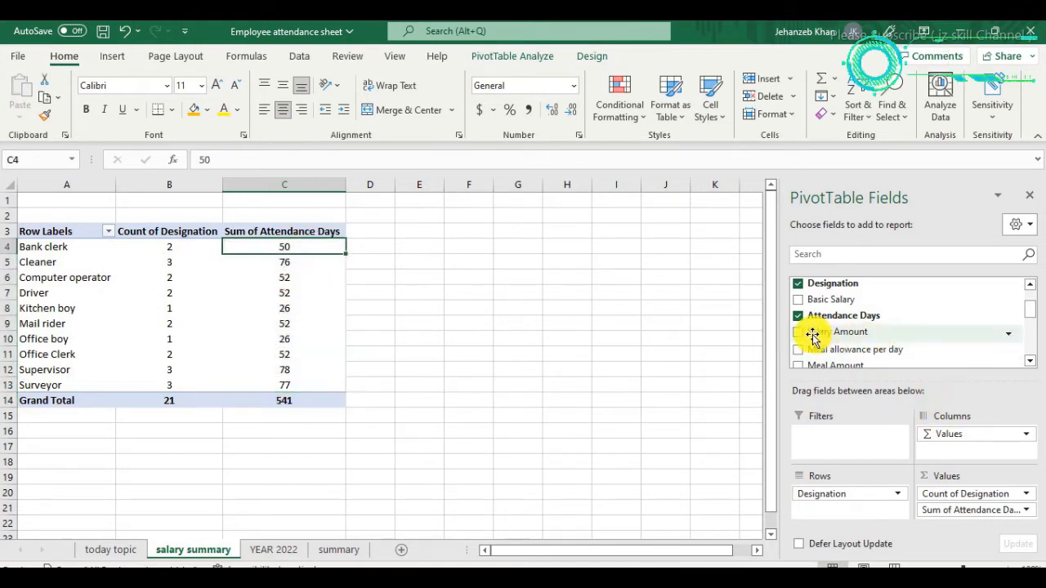
left_click_drag(813, 335, 829, 334)
scroll(876, 331, "down", 1)
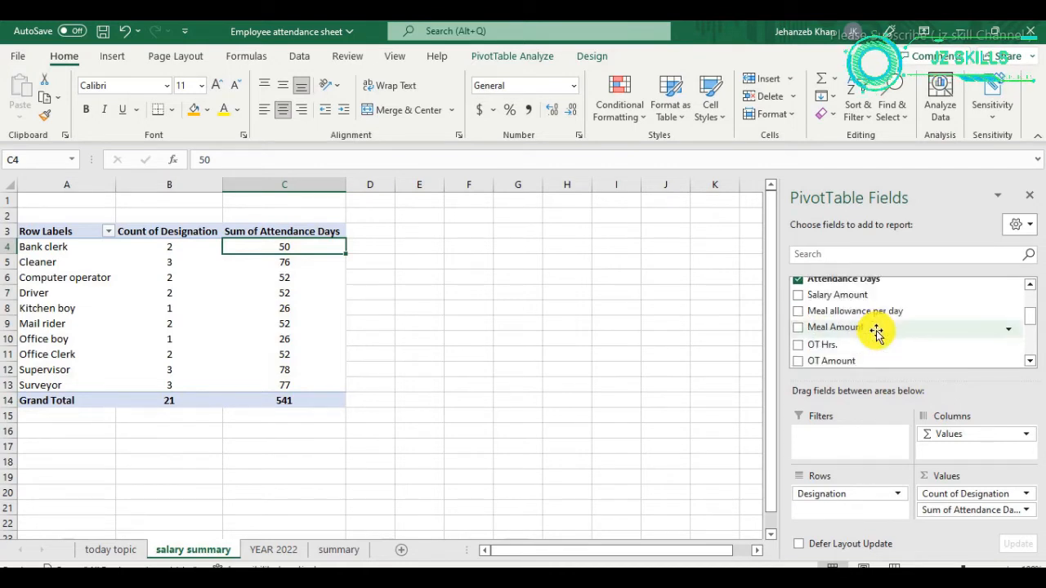
left_click(799, 344)
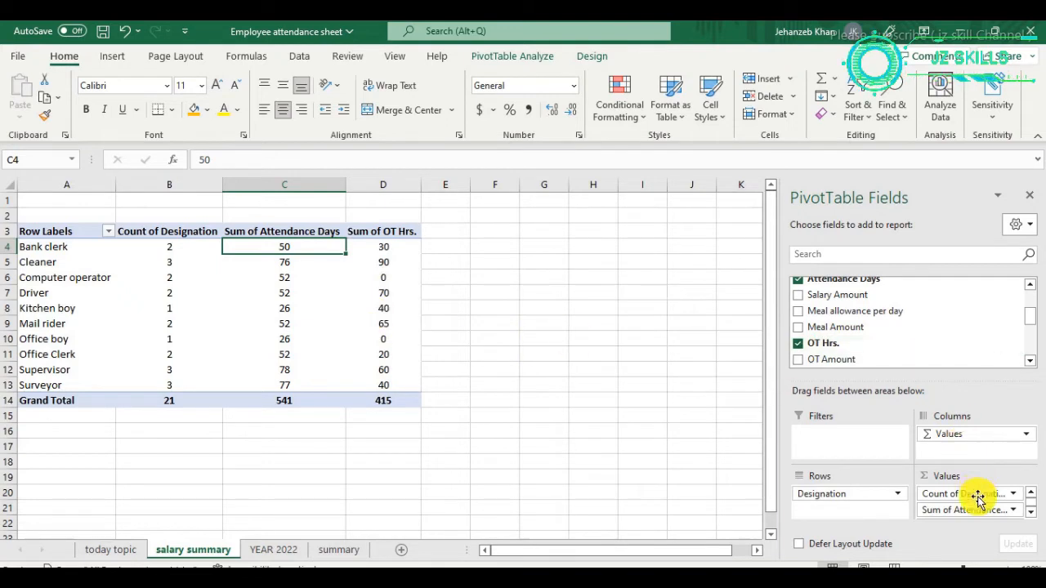
Try the Average, Max, Min and Count calculations in the OT Hrs. value field settings and settle on Sum
scroll(1006, 515, "down", 1)
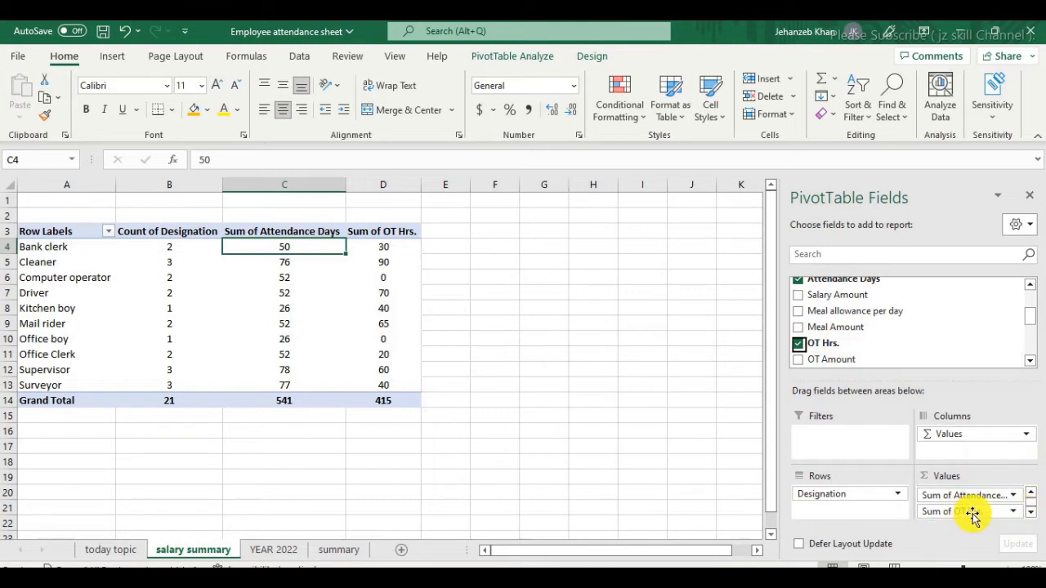
left_click(1016, 515)
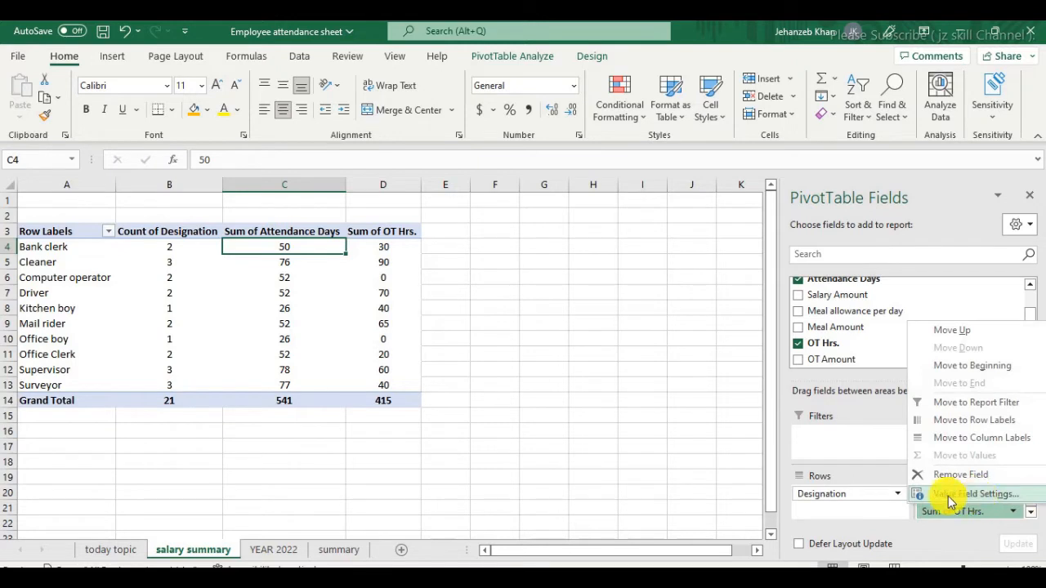
left_click(996, 496)
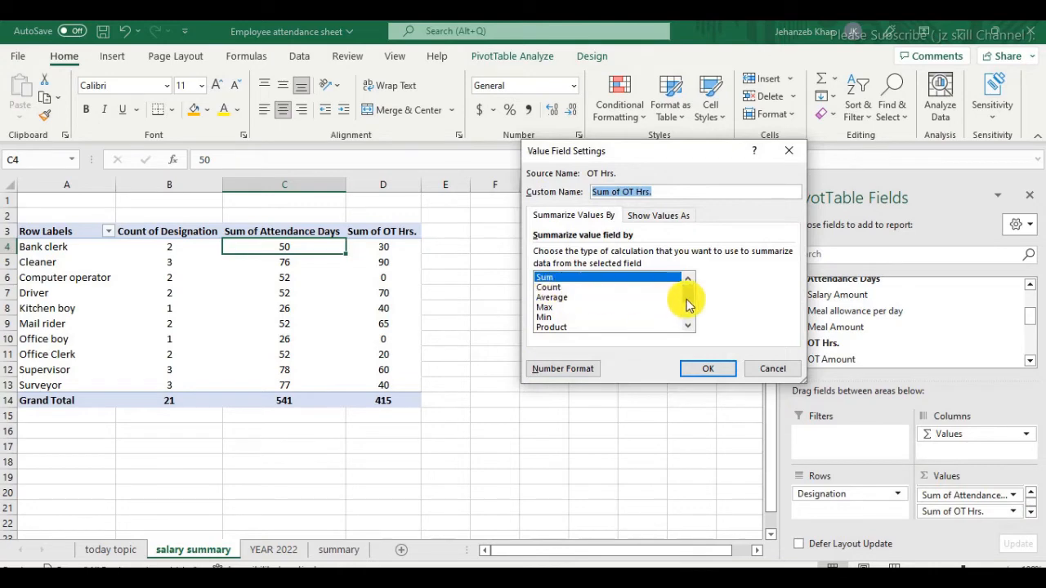
left_click_drag(684, 290, 659, 203)
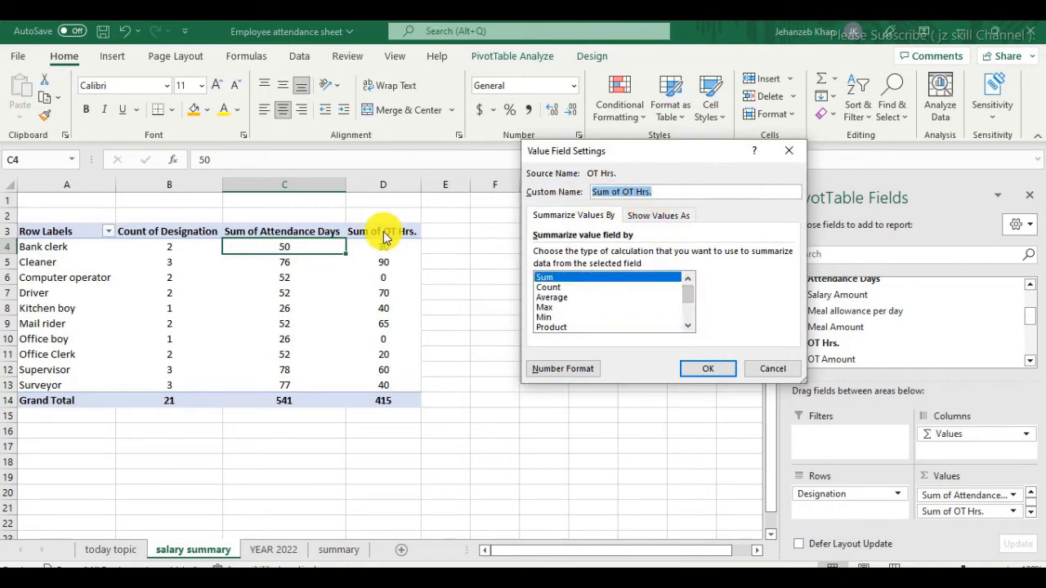
left_click(563, 297)
left_click(552, 308)
left_click(550, 318)
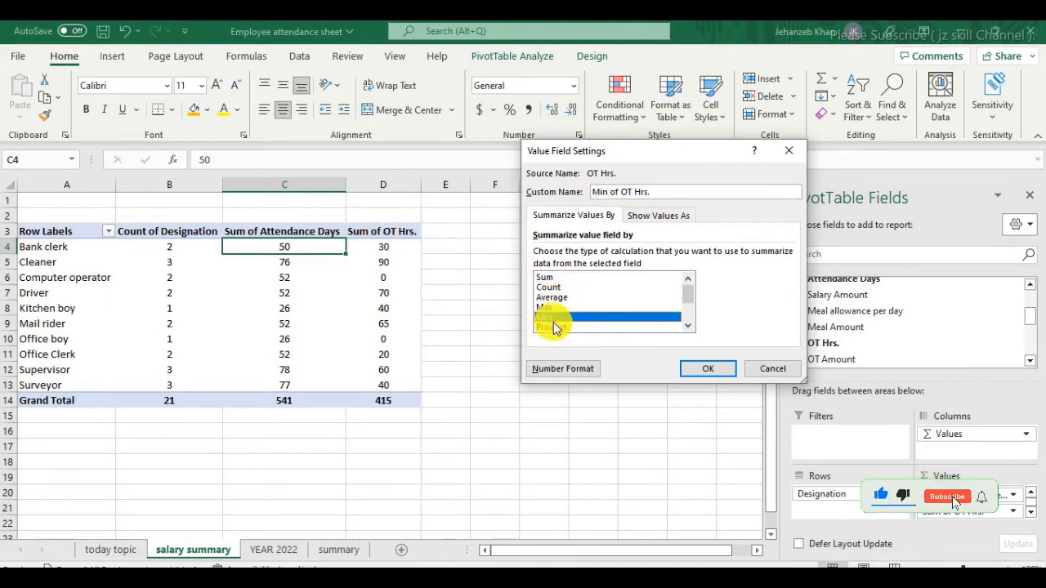
left_click(567, 288)
left_click_drag(686, 293, 687, 327)
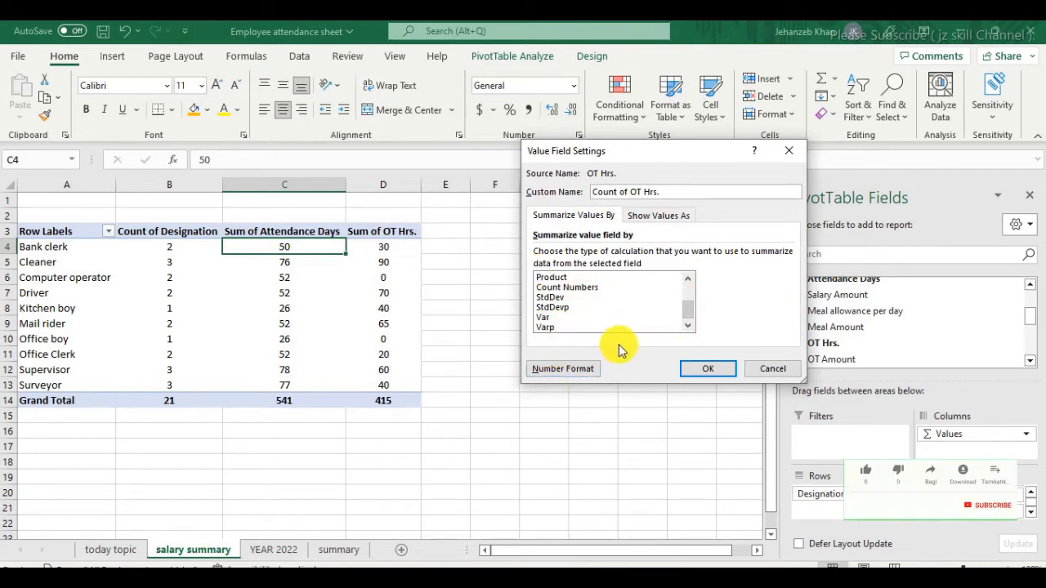
left_click_drag(691, 316, 689, 272)
left_click(550, 281)
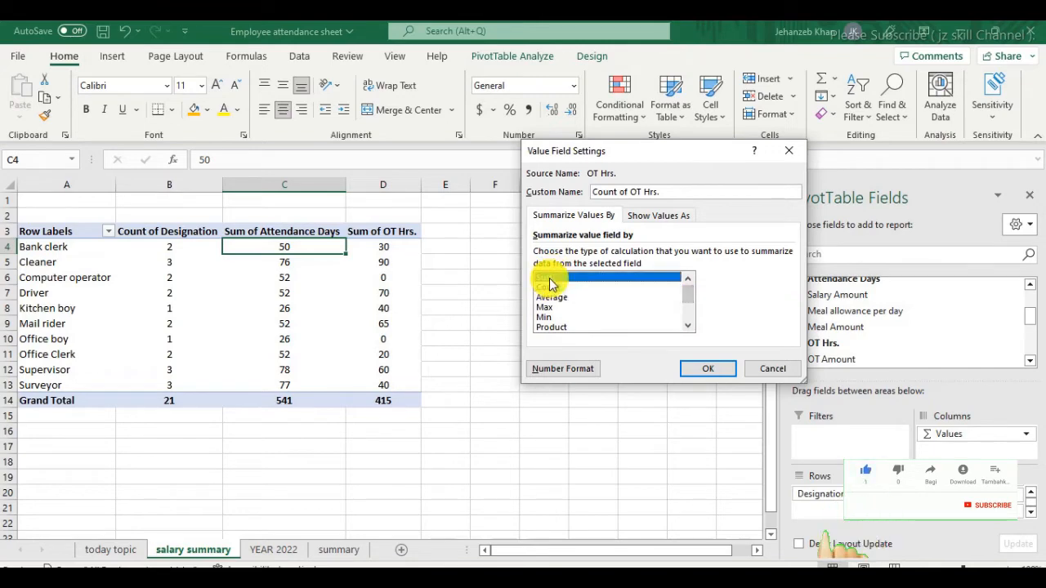
left_click(708, 369)
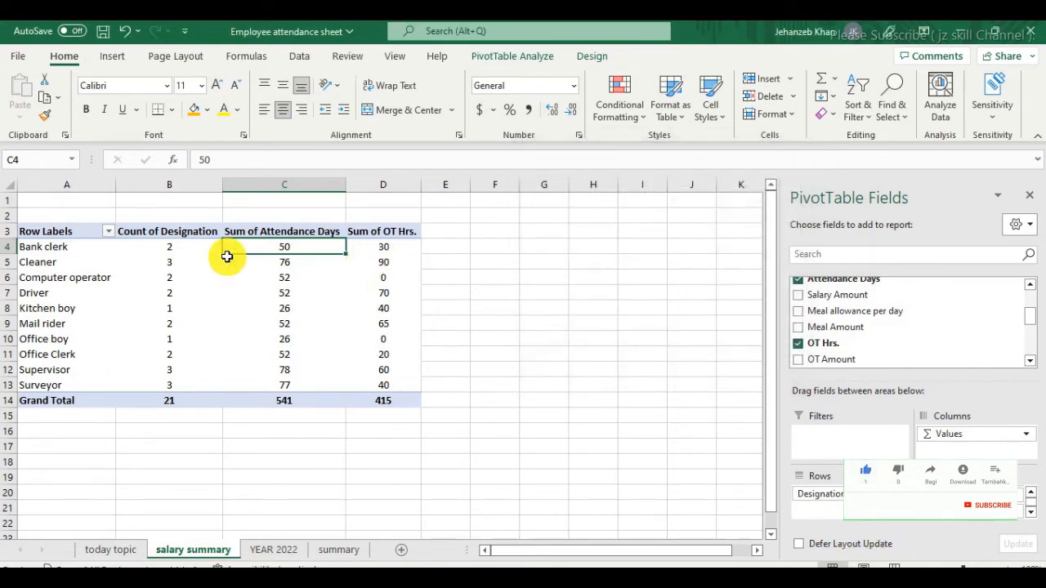
Review the Bank clerk row's count, attendance and overtime figures, and remove OT Hrs. from the PivotTable's values
left_click(177, 248)
left_click(304, 250)
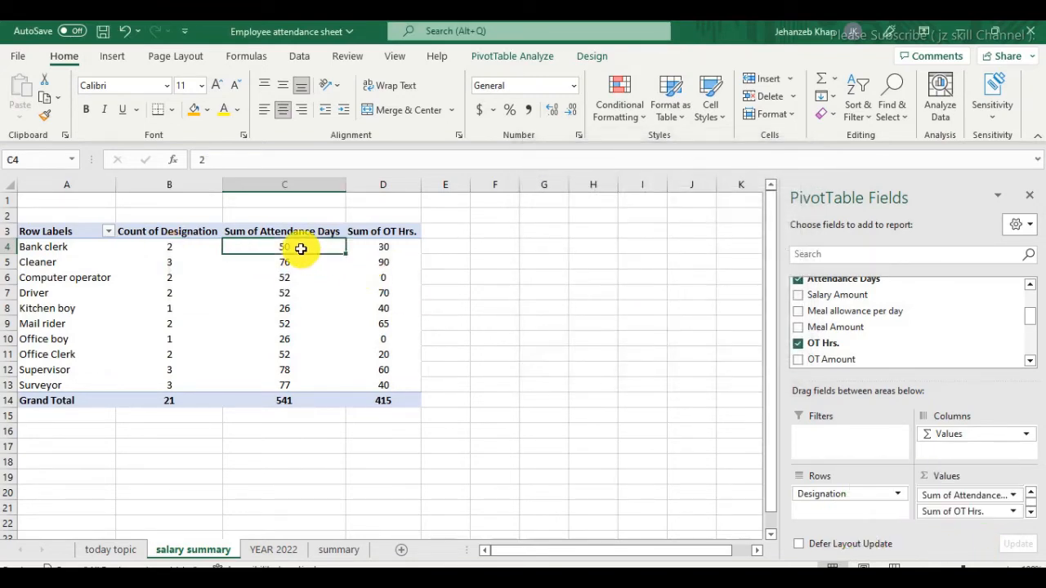
left_click(385, 246)
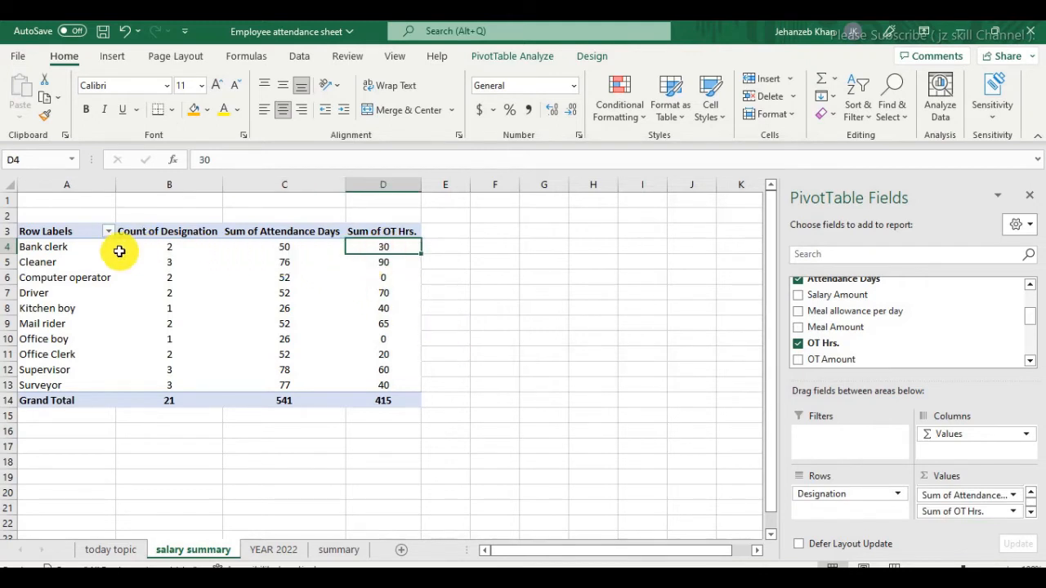
left_click(295, 247)
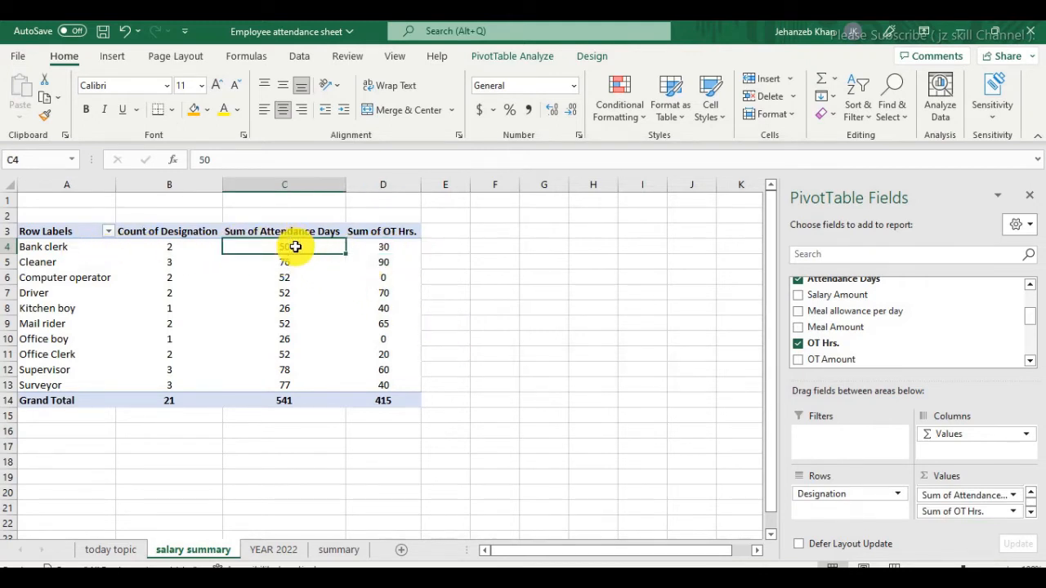
left_click(380, 249)
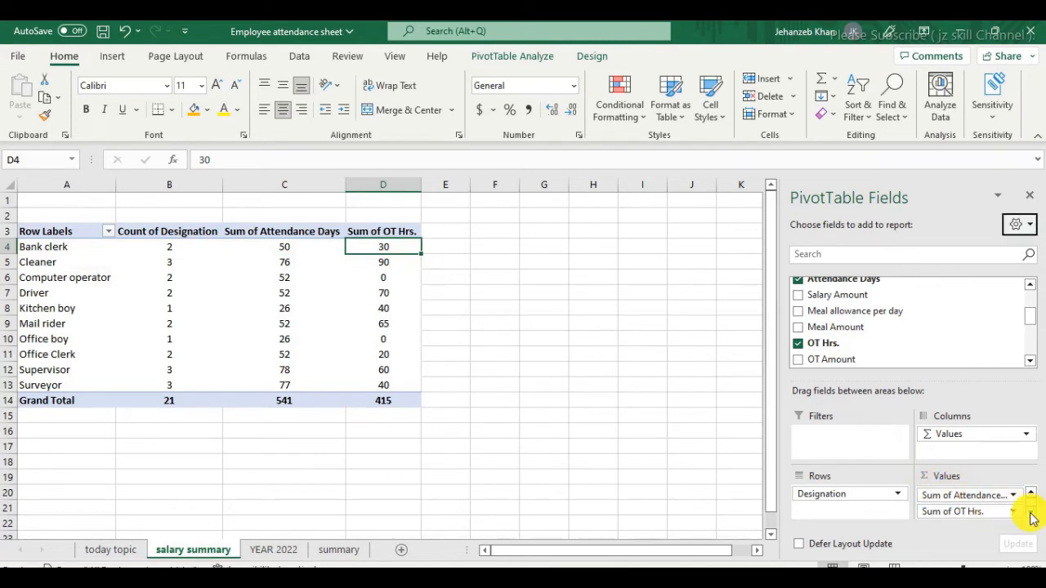
left_click_drag(963, 513, 795, 360)
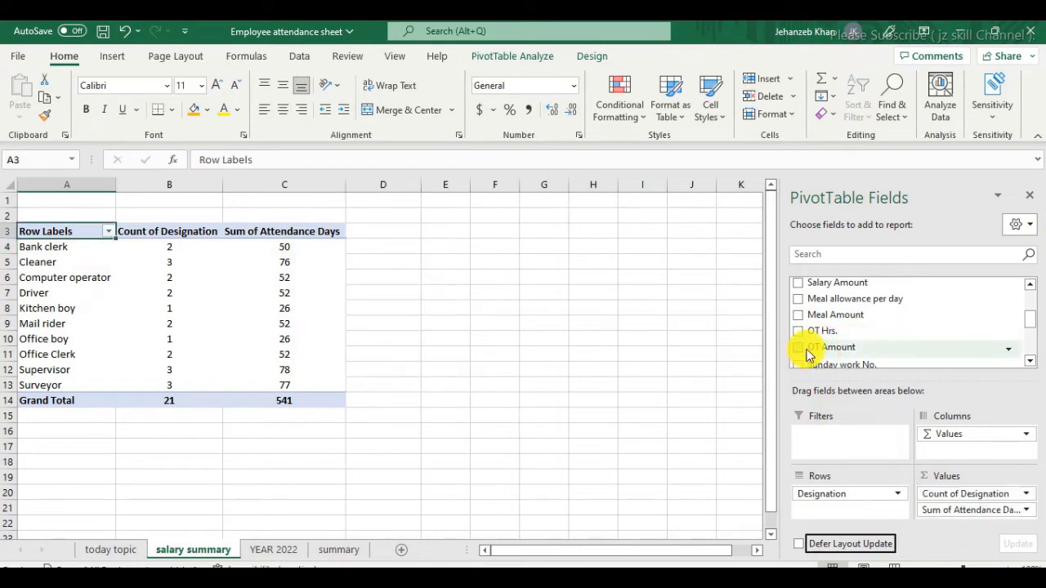
Add the OT Amount field to the PivotTable's values and format its sums and grand total with no decimal places
left_click(798, 348)
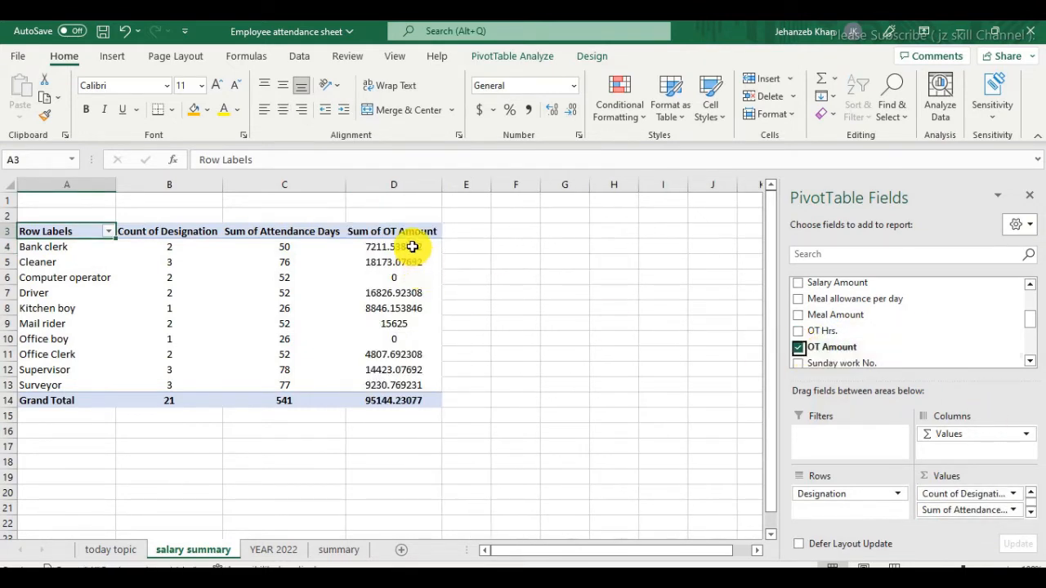
left_click_drag(412, 247, 409, 400)
left_click(576, 111)
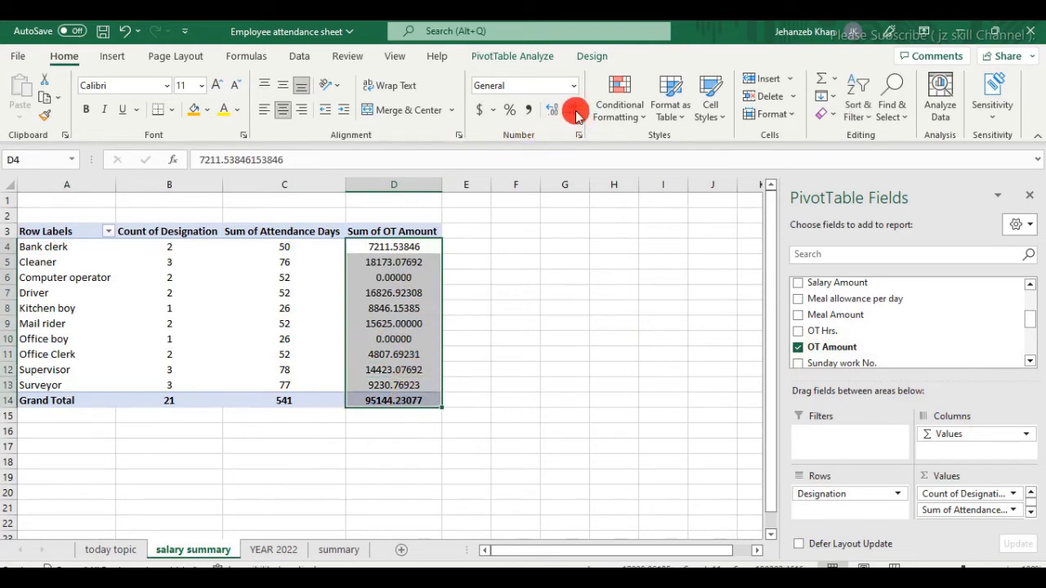
left_click(575, 111)
left_click(576, 111)
left_click(576, 112)
left_click(575, 111)
left_click(575, 112)
left_click(408, 356)
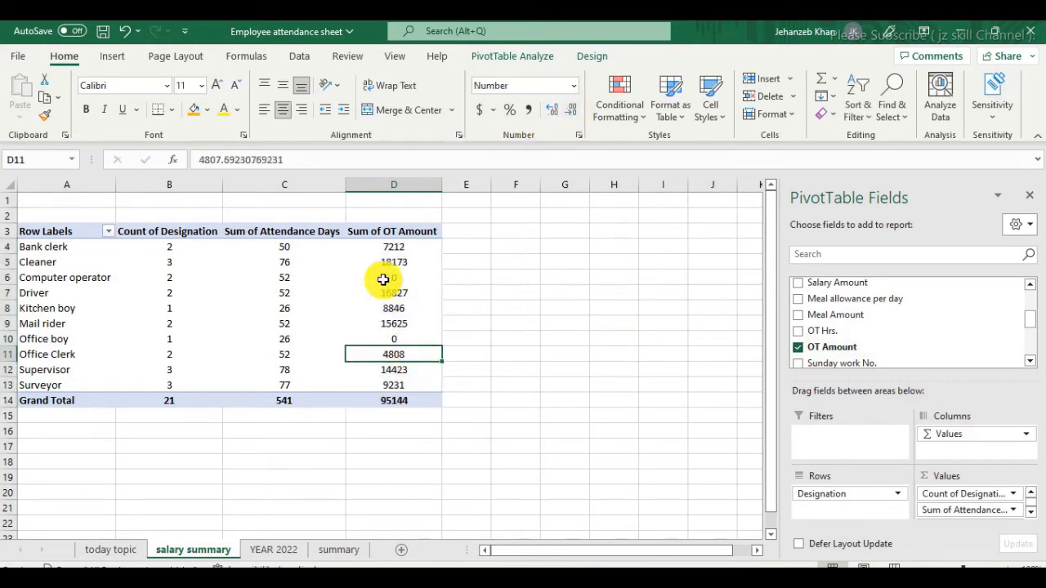
left_click(408, 250)
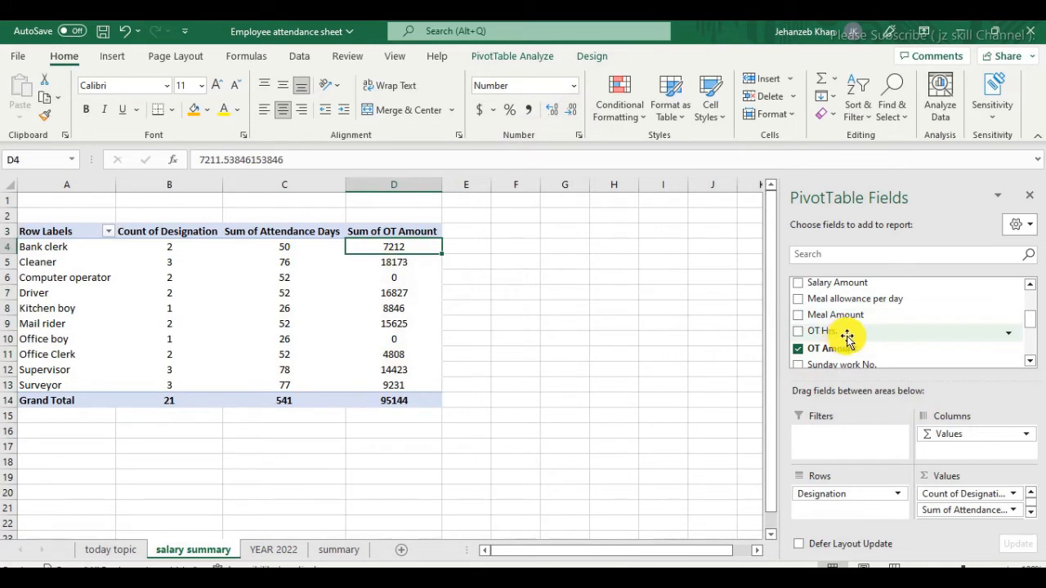
Insert the OT Hrs. field directly after the designation count in the PivotTable's values and remove the Attendance Days field
left_click_drag(850, 331, 977, 500)
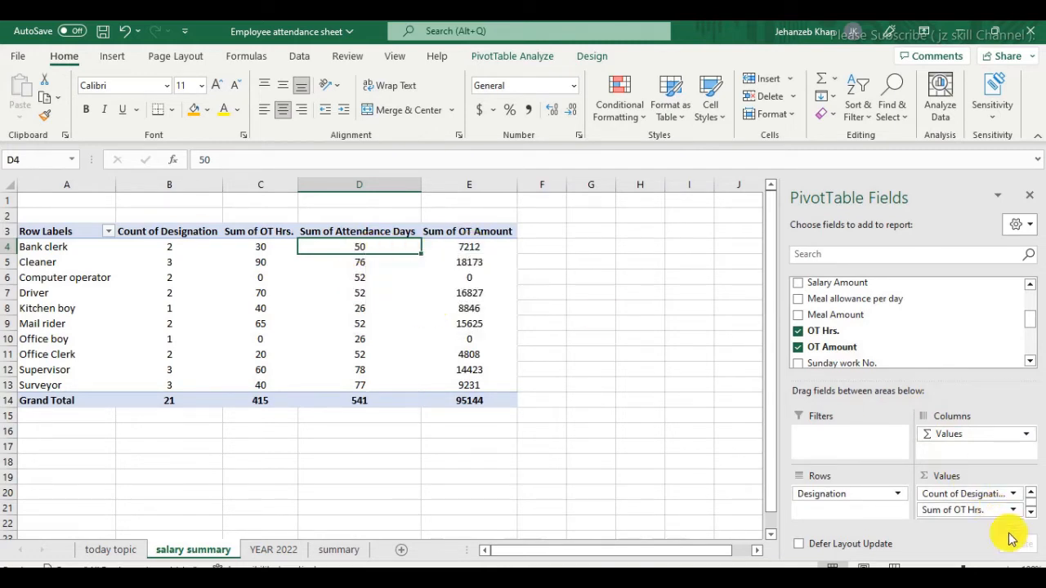
scroll(990, 507, "down", 1)
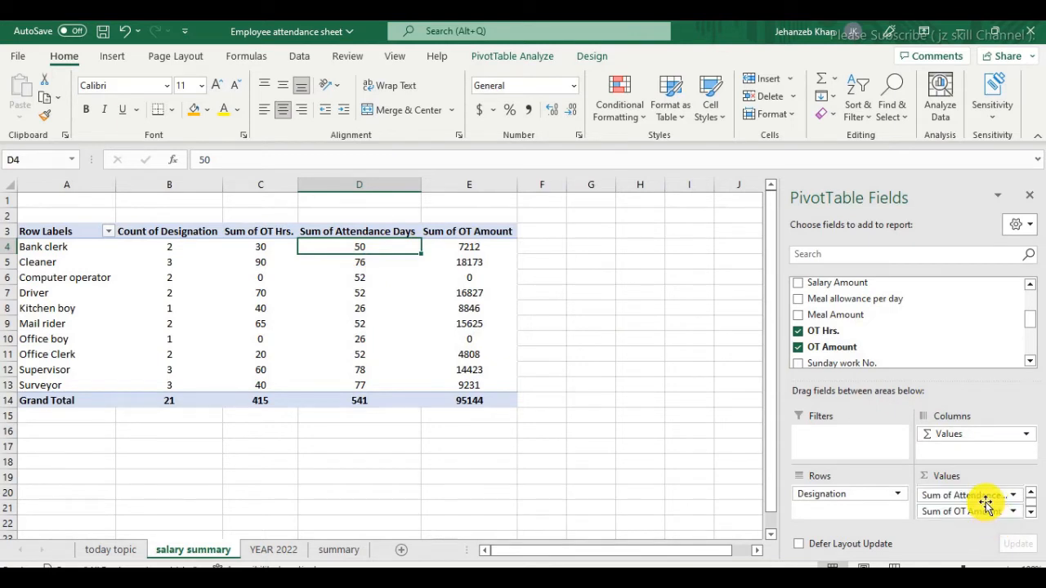
left_click_drag(986, 499, 899, 343)
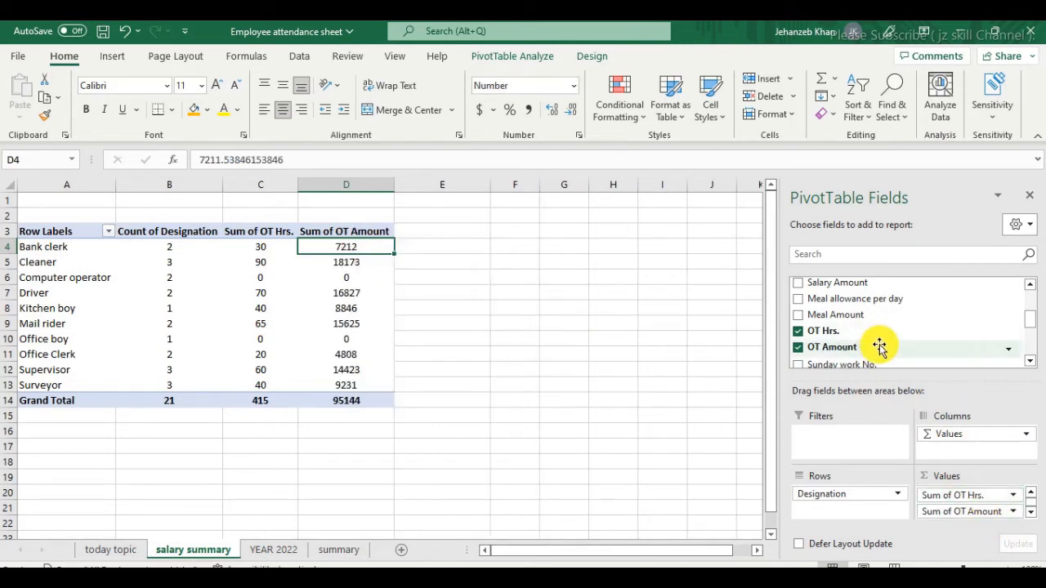
scroll(879, 347, "down", 1)
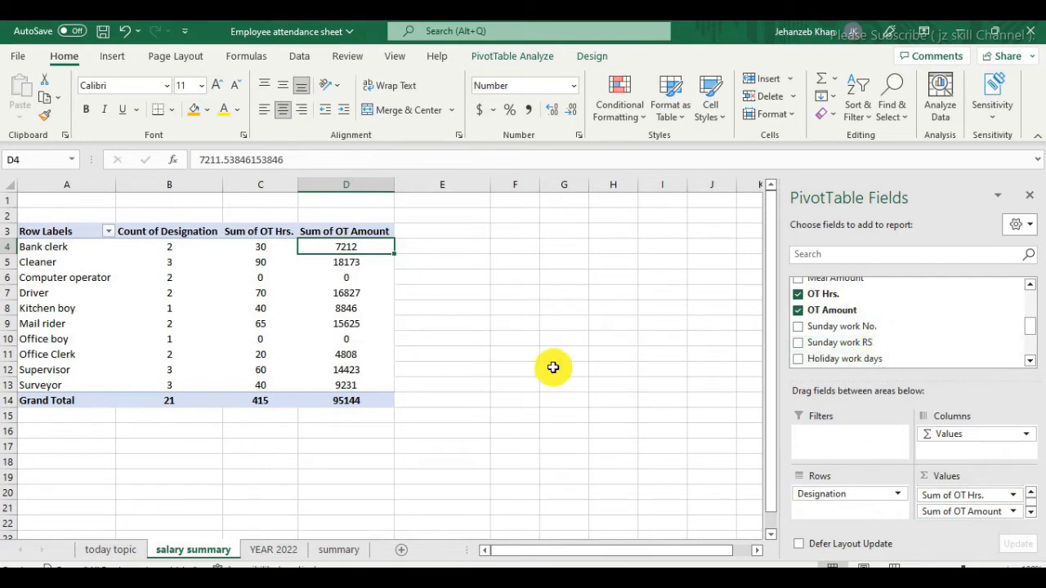
left_click(269, 232)
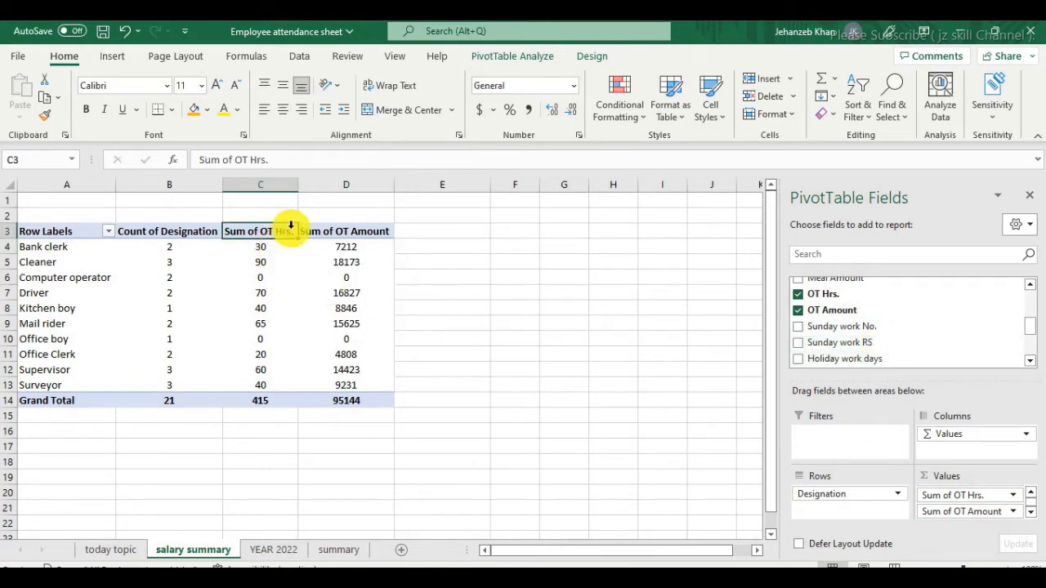
left_click_drag(297, 235, 270, 246)
left_click(383, 232)
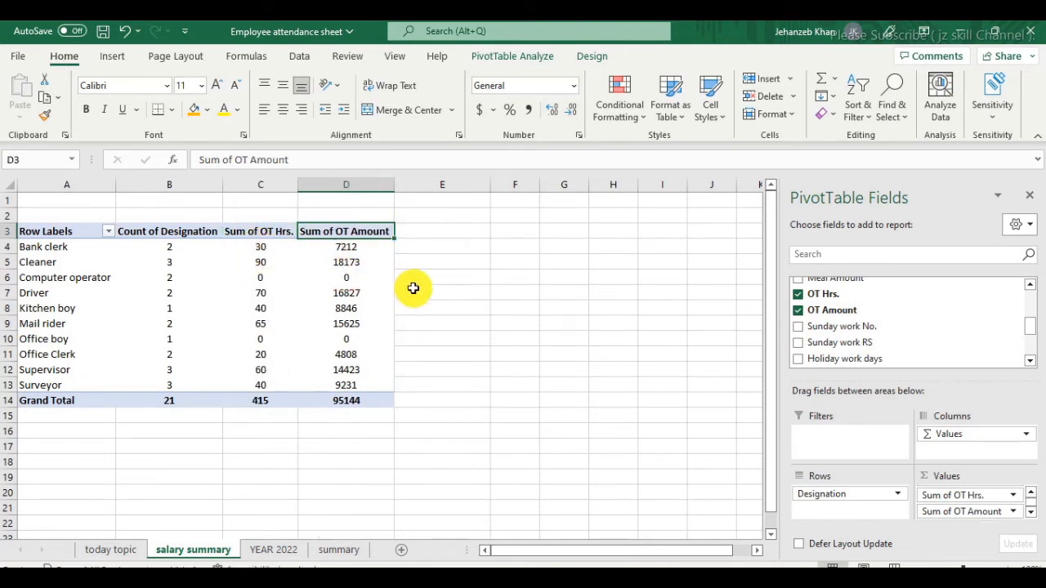
left_click(445, 294)
left_click(336, 239)
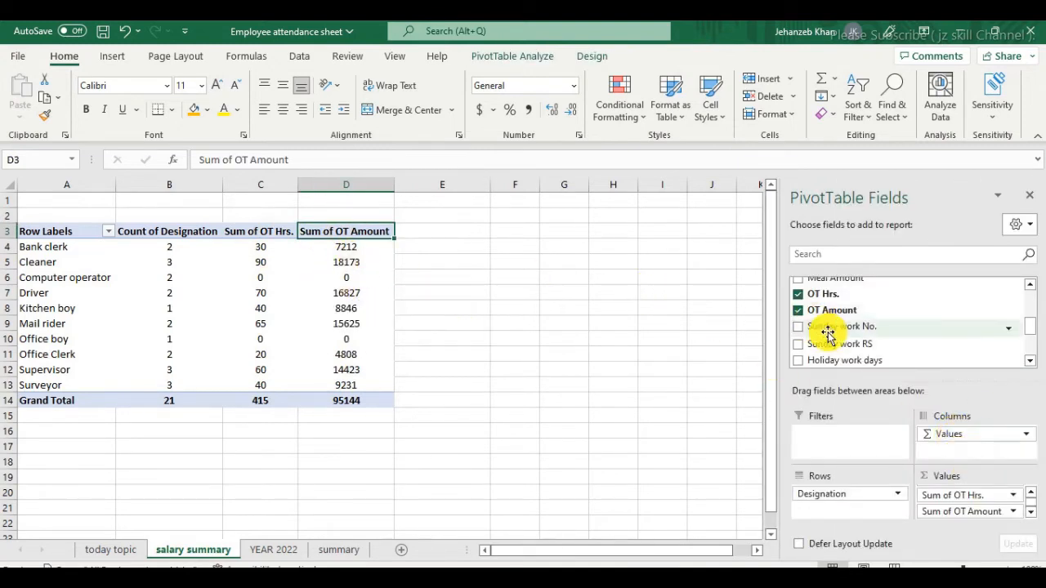
Add the Sunday work No., Sunday work RS, Holiday work days and Holiday work RS fields to the PivotTable's values
left_click(799, 326)
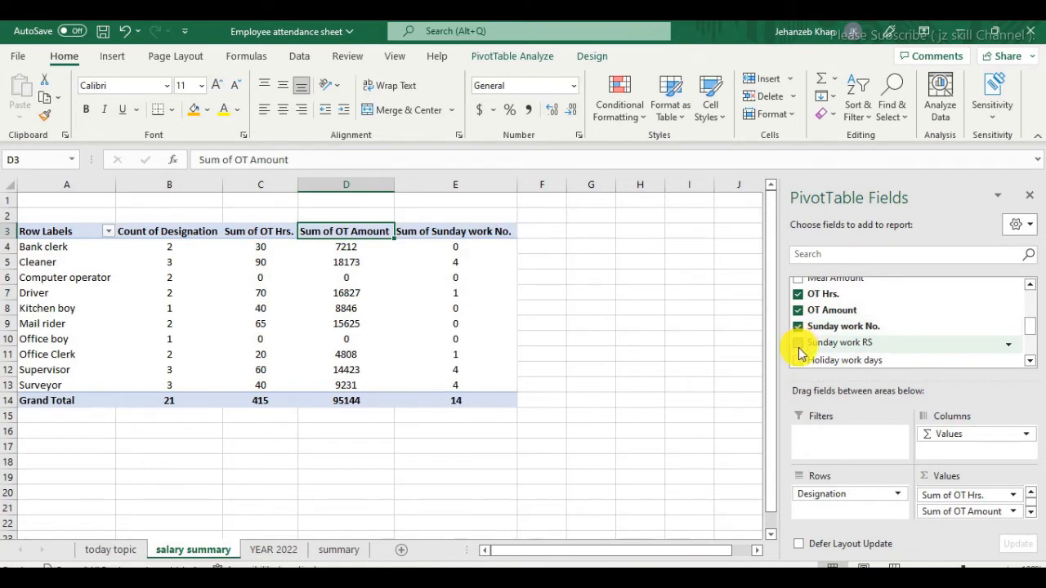
left_click(798, 344)
scroll(799, 357, "down", 1)
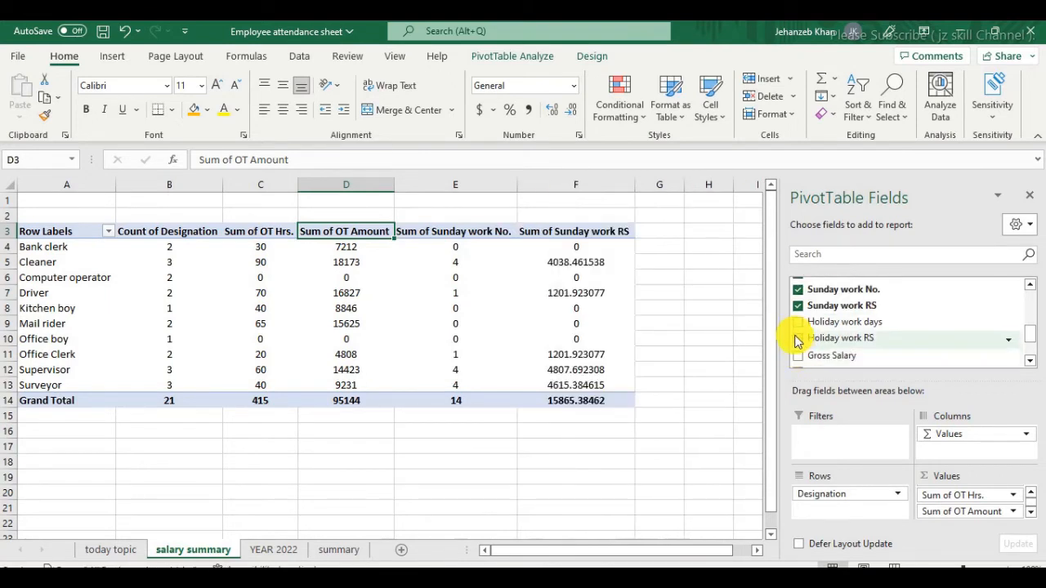
left_click(799, 323)
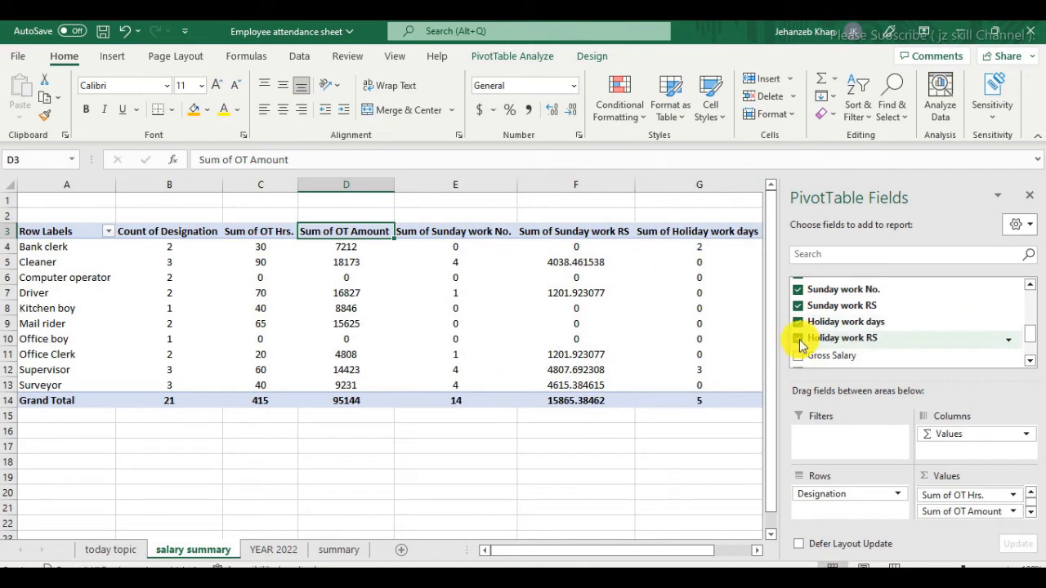
left_click(799, 339)
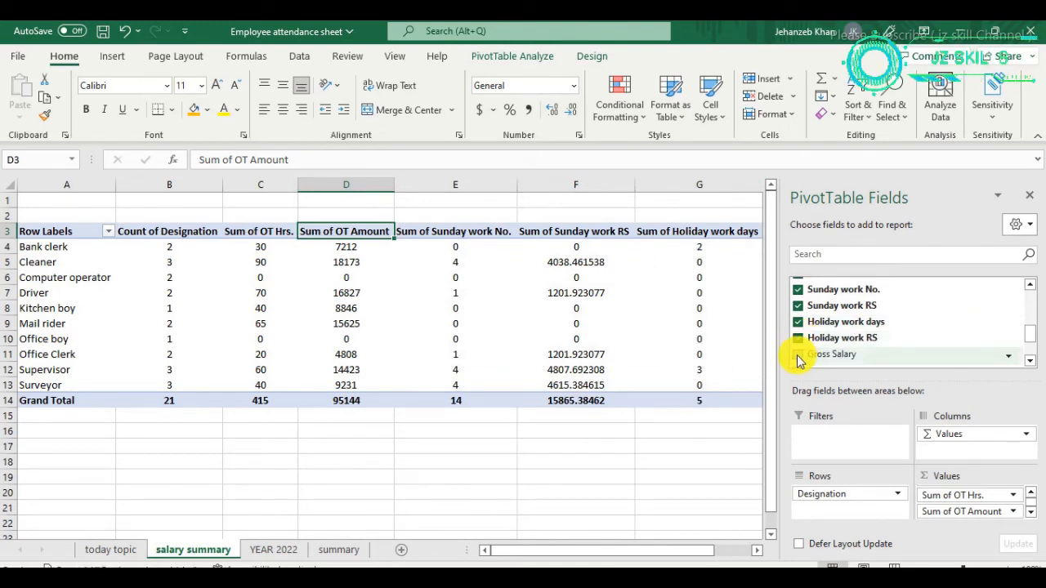
Add the Gross Salary field to the PivotTable's values and bring its column and the remaining unselected fields into view
left_click(797, 355)
left_click_drag(682, 553, 773, 552)
left_click(759, 551)
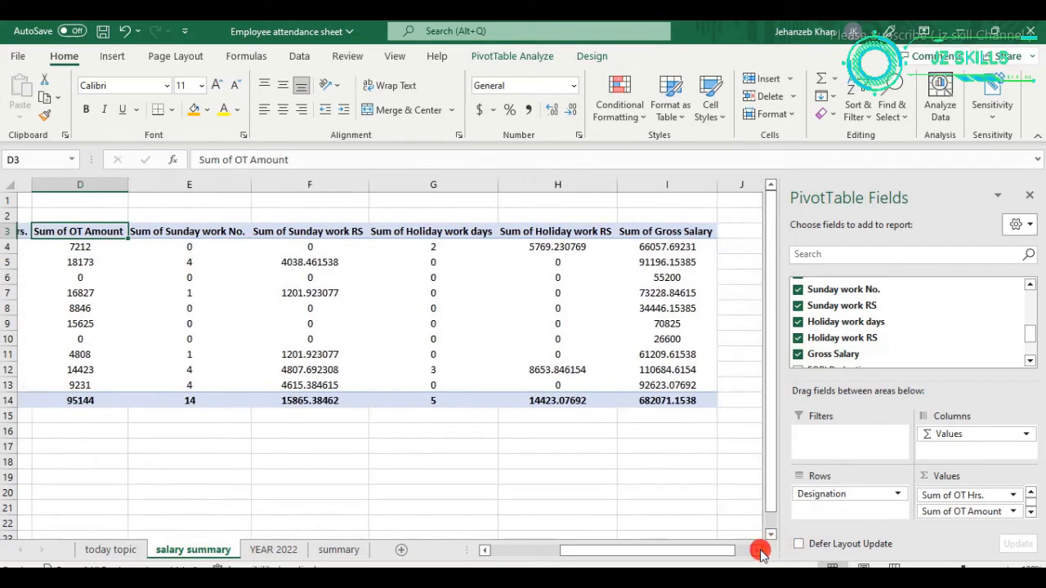
left_click(760, 551)
scroll(1022, 358, "down", 1)
left_click(1030, 361)
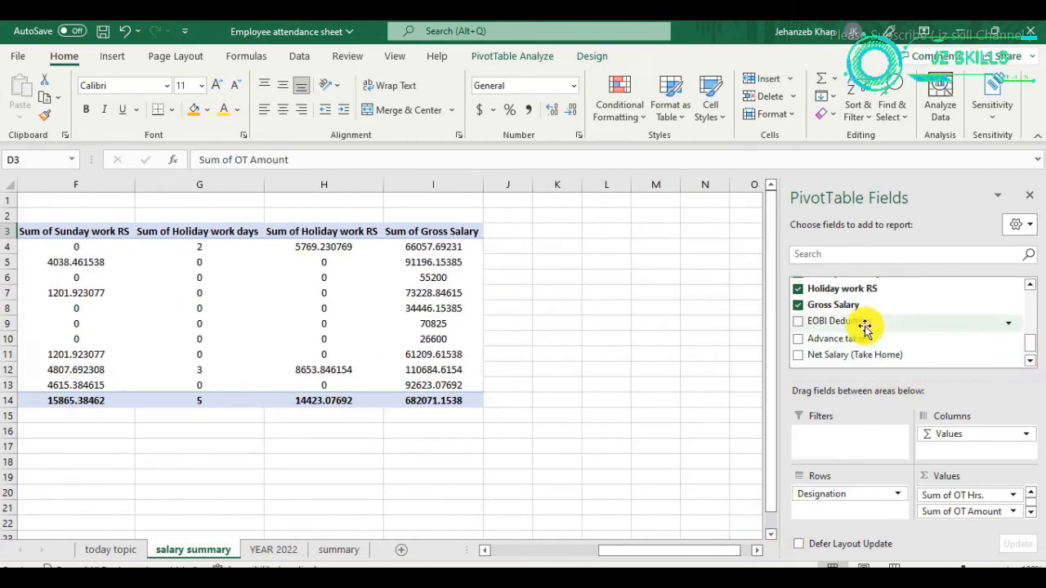
Add the Net Salary (Take Home) field to the PivotTable's values and keep the Advance taken field out
left_click(797, 357)
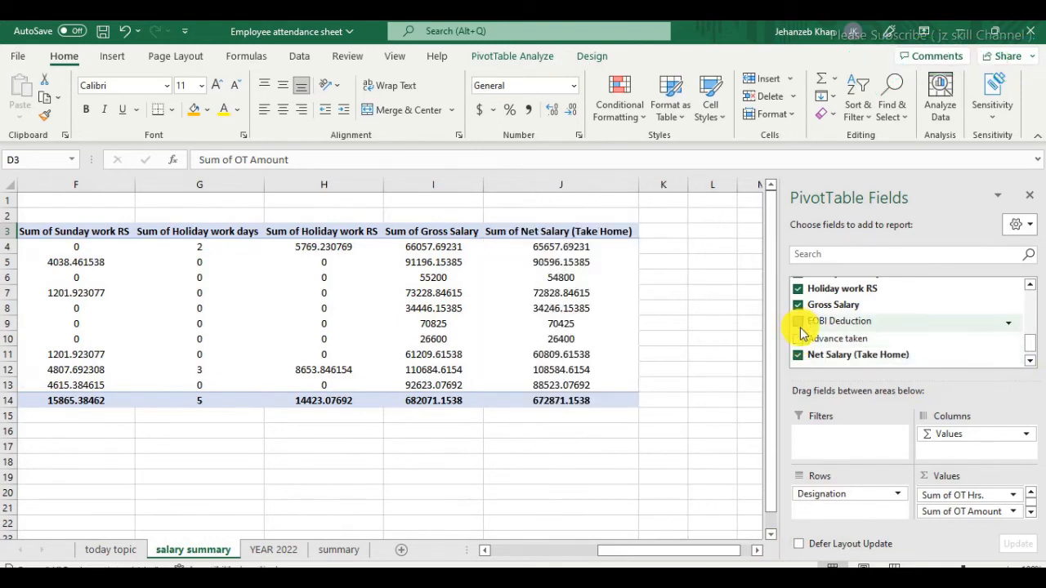
left_click(798, 322)
left_click(797, 321)
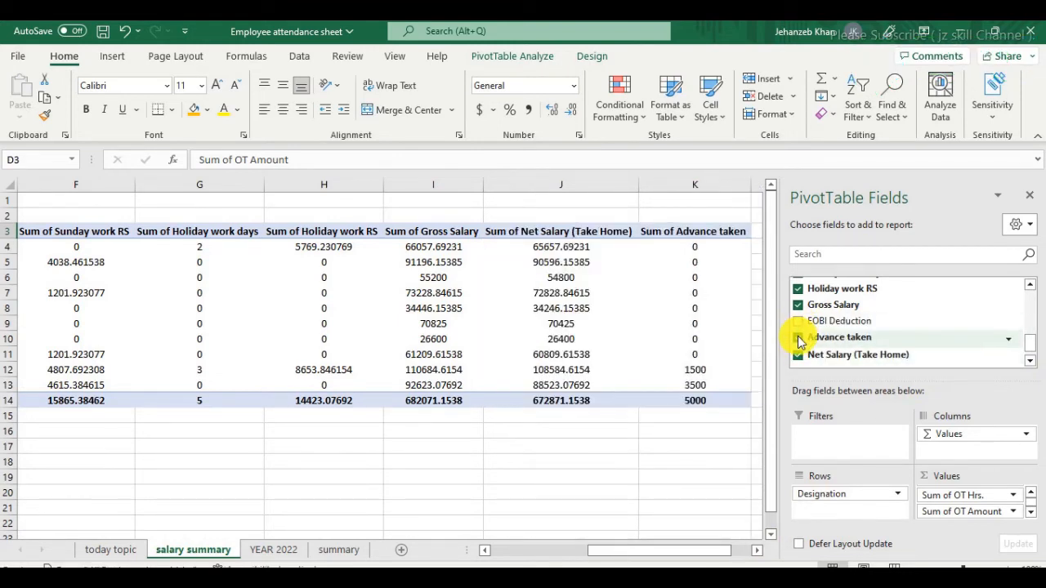
left_click(799, 337)
left_click(526, 448)
Format the sums and grand totals from Sunday work RS through Net Salary (Take Home) with no decimal places
left_click_drag(594, 231, 572, 402)
mouse_move(689, 550)
left_mouse_down()
mouse_move(621, 553)
mouse_move(681, 556)
left_mouse_up()
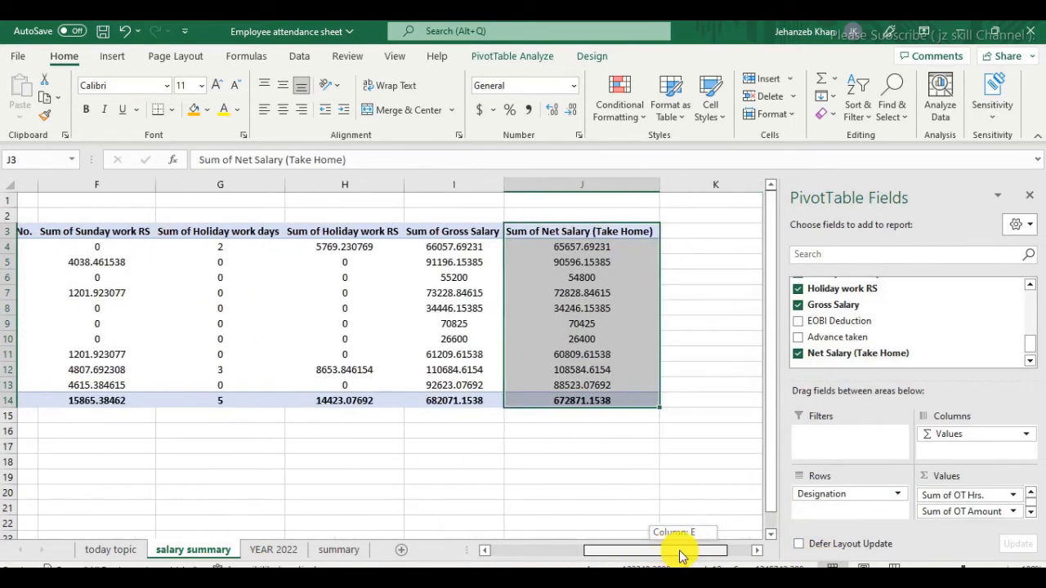
left_click(577, 235)
left_click(588, 247)
left_click_drag(582, 247, 78, 402)
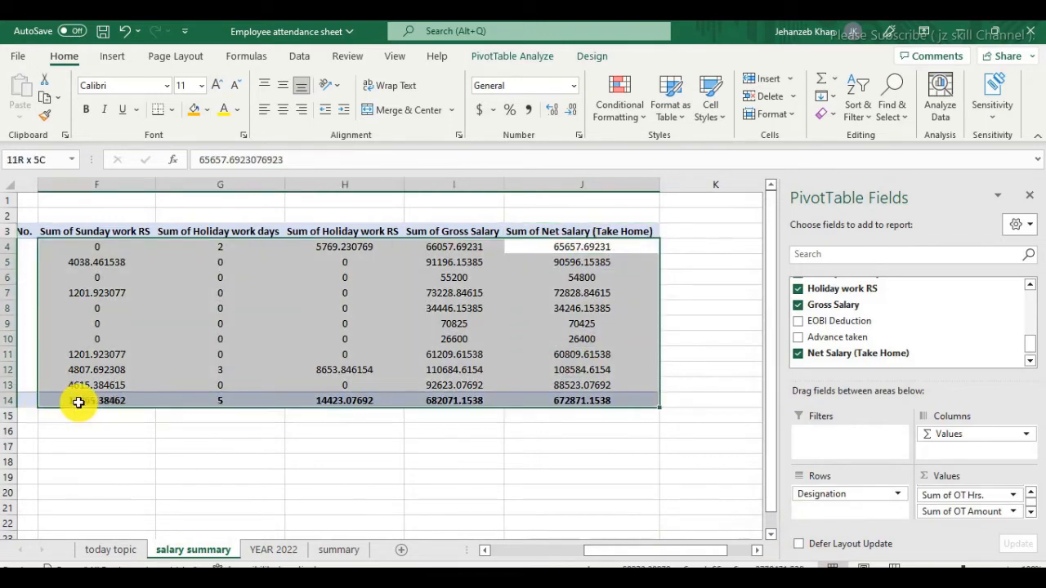
left_click(564, 111)
left_click(564, 111)
left_click(564, 111)
left_click(566, 112)
left_click(567, 112)
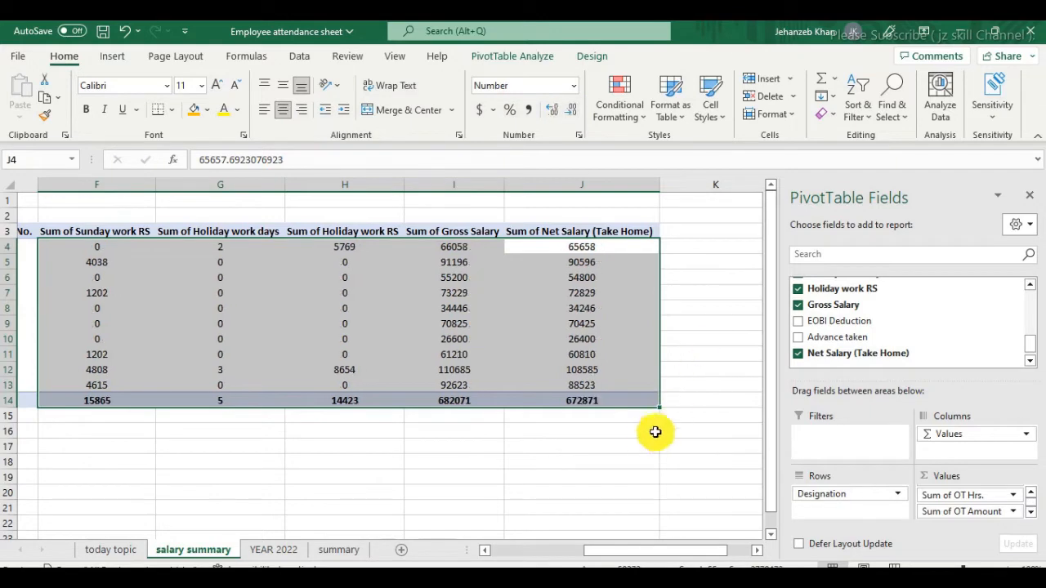
left_click(633, 477)
Remove the OT Hrs., Sunday work No. and Holiday work days fields from the PivotTable's values
left_click_drag(811, 560, 654, 560)
left_click(455, 262)
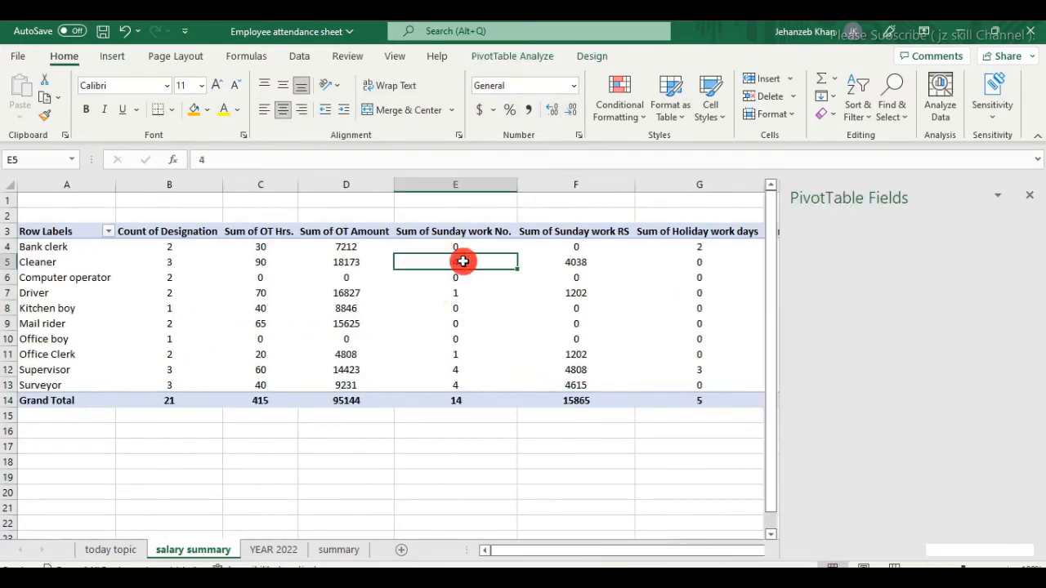
scroll(919, 331, "up", 5)
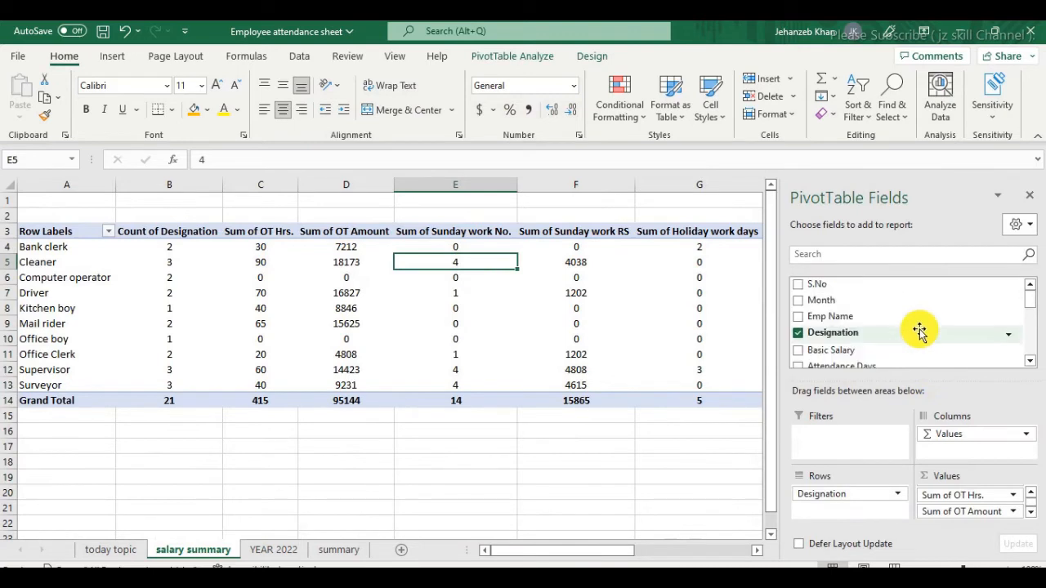
scroll(920, 331, "down", 2)
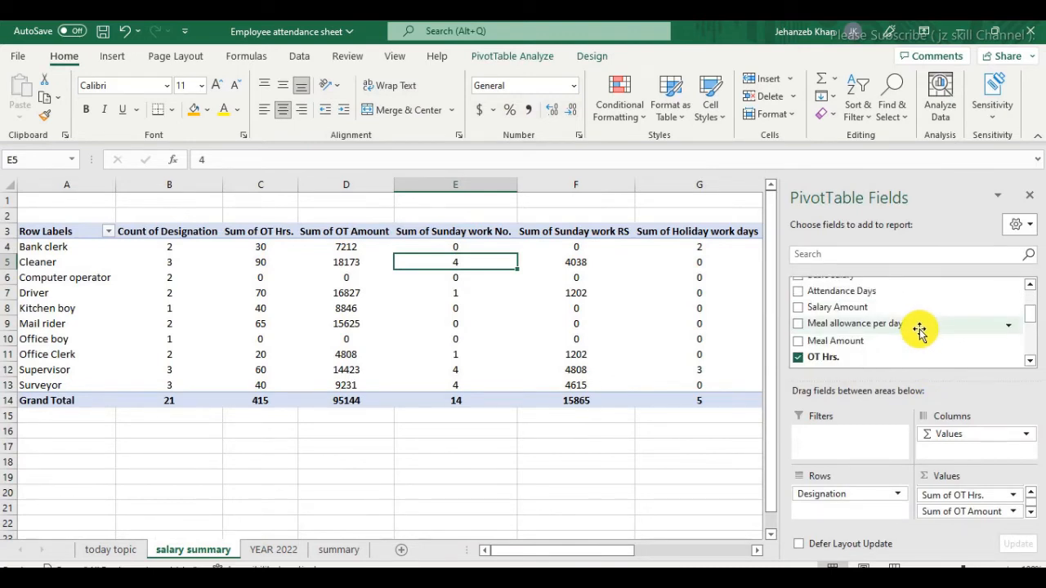
scroll(899, 335, "down", 2)
scroll(809, 322, "up", 1)
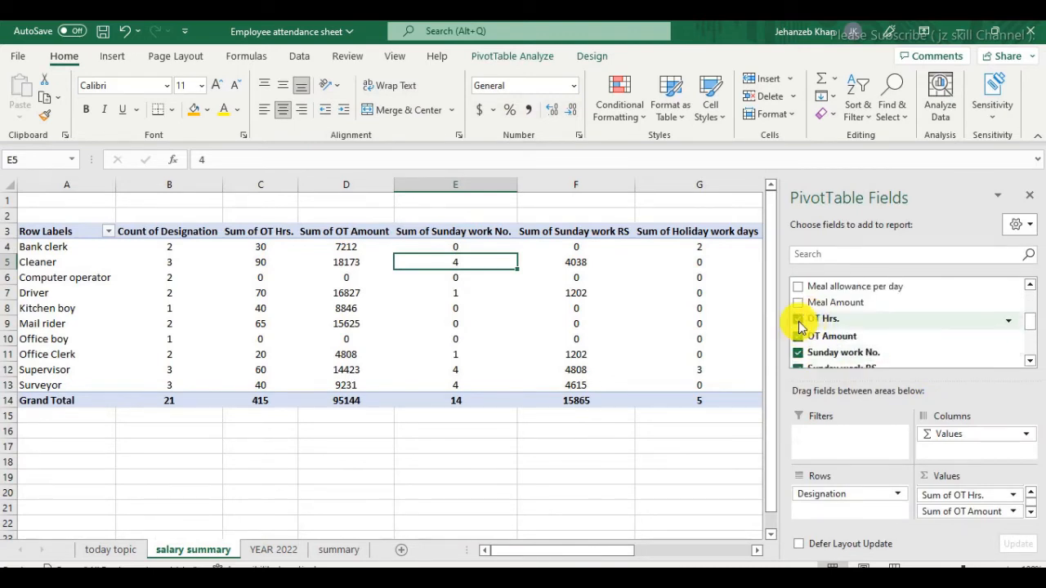
left_click(799, 320)
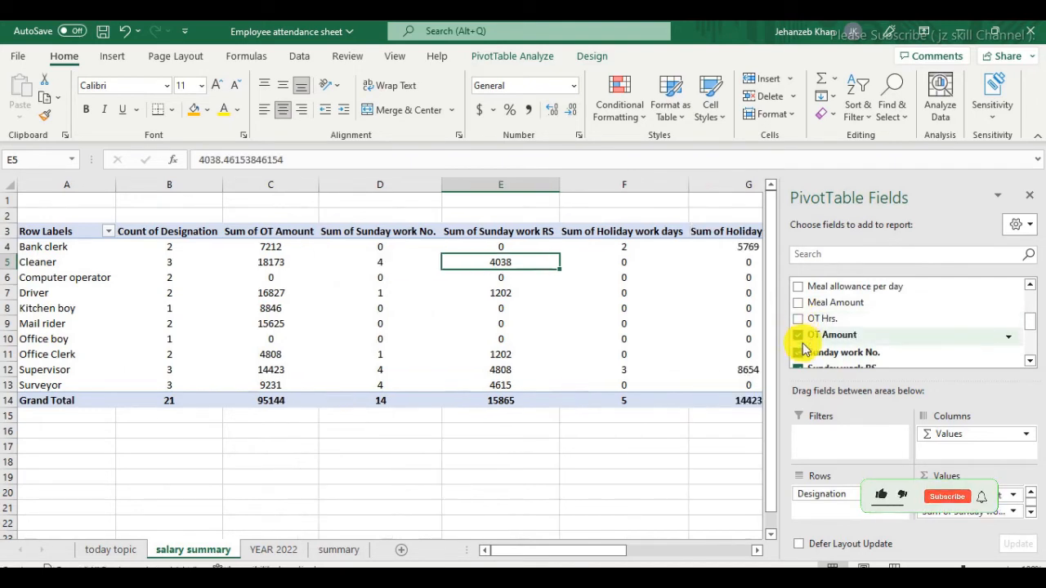
scroll(805, 339, "down", 1)
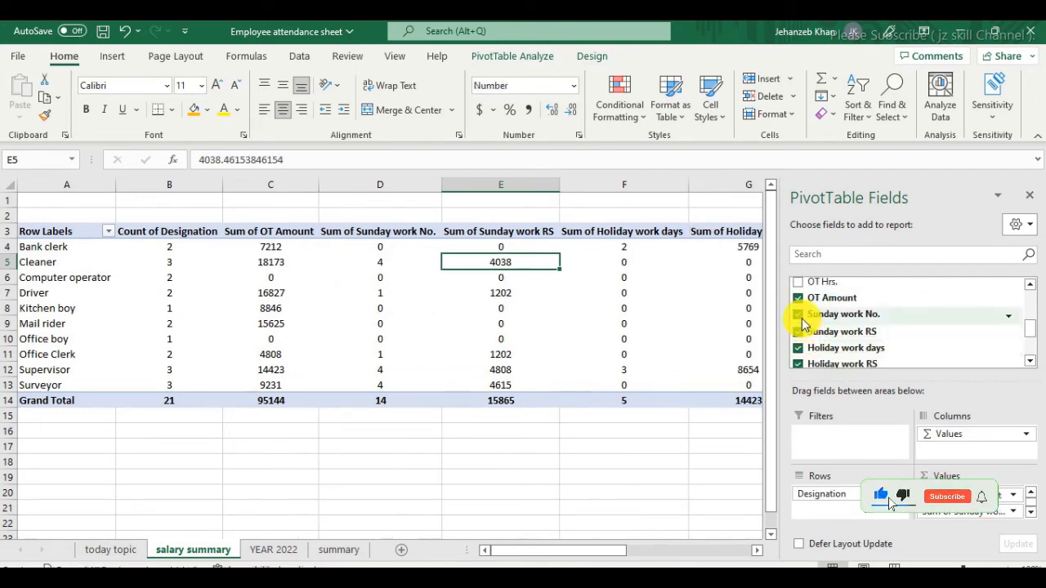
left_click(800, 317)
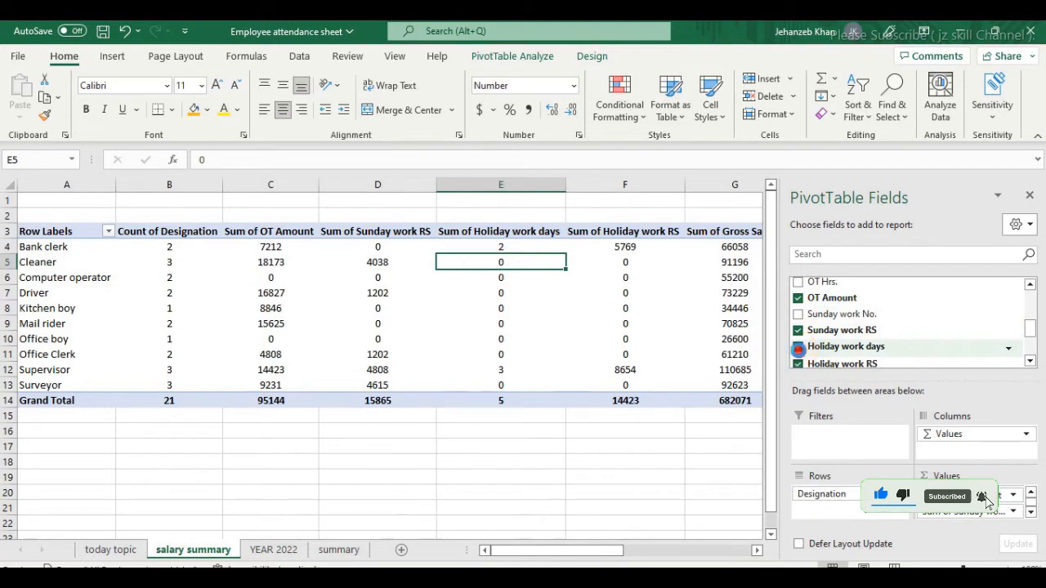
left_click(798, 348)
scroll(858, 348, "down", 1)
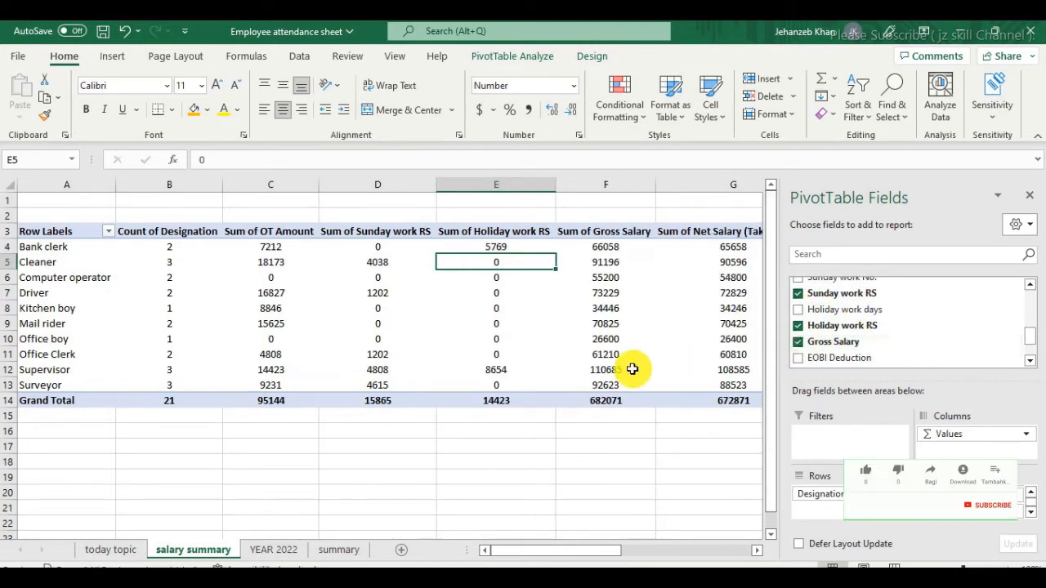
scroll(609, 421, "down", 2)
left_click(609, 422)
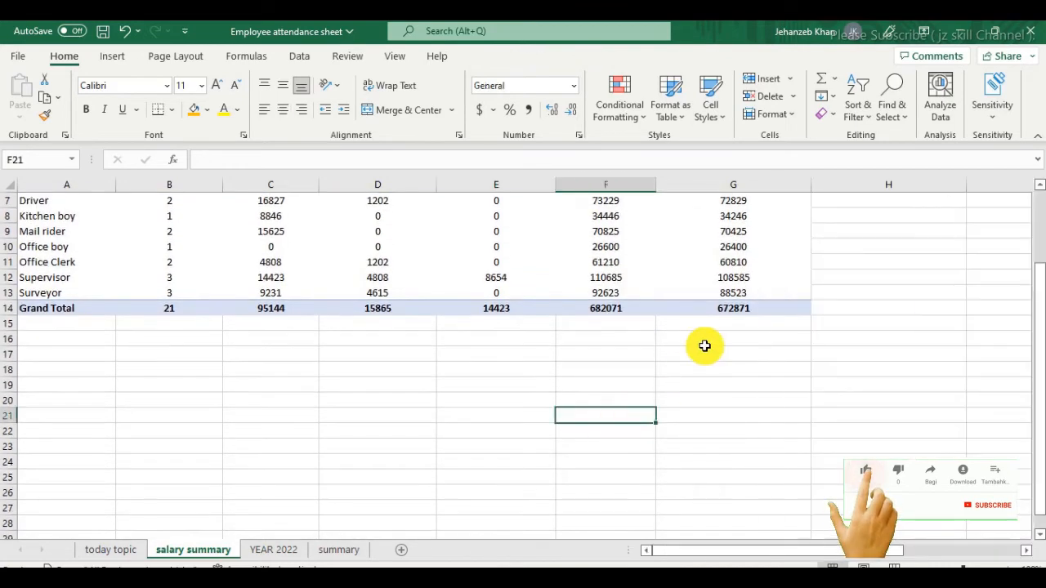
scroll(700, 346, "up", 2)
left_click(426, 442)
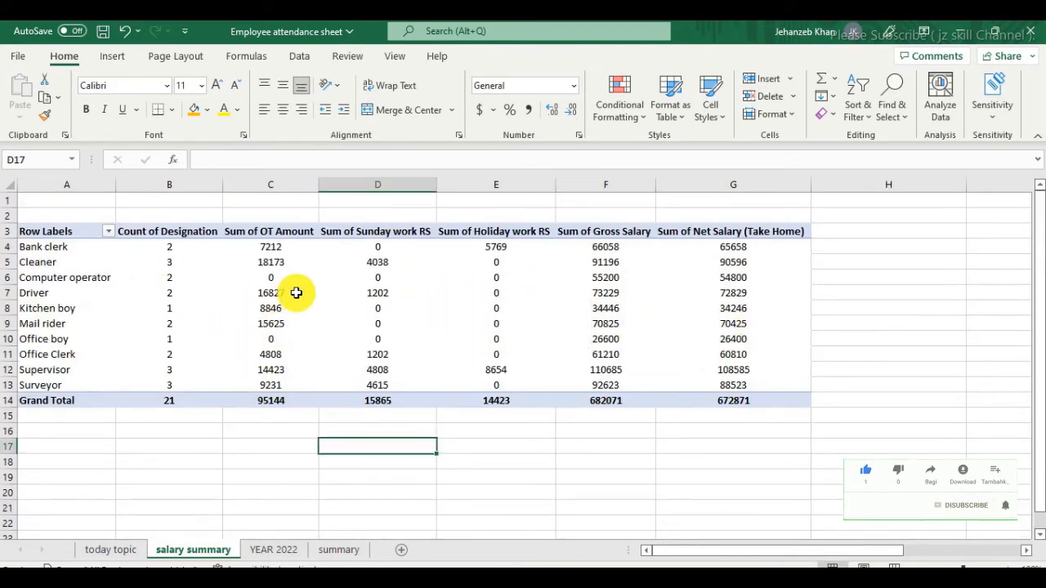
Add the Month field as the PivotTable's report filter and check which months it offers
left_click(368, 263)
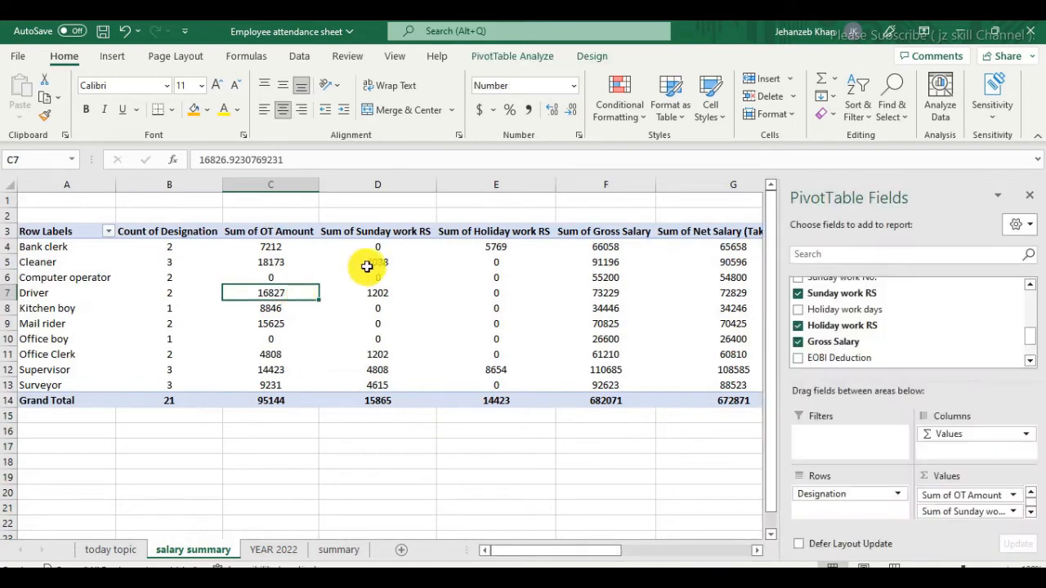
left_click(82, 278)
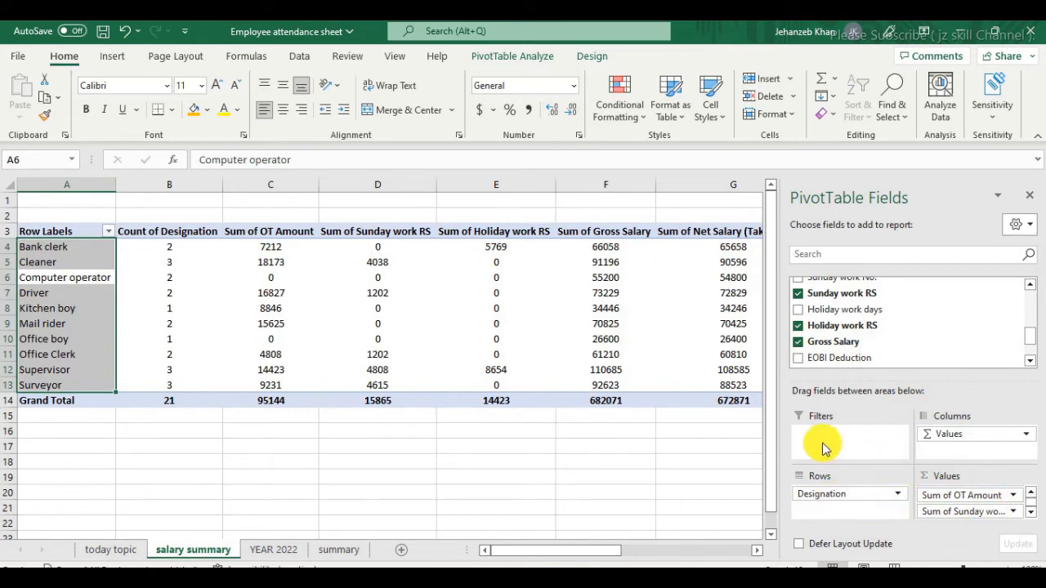
scroll(889, 333, "up", 5)
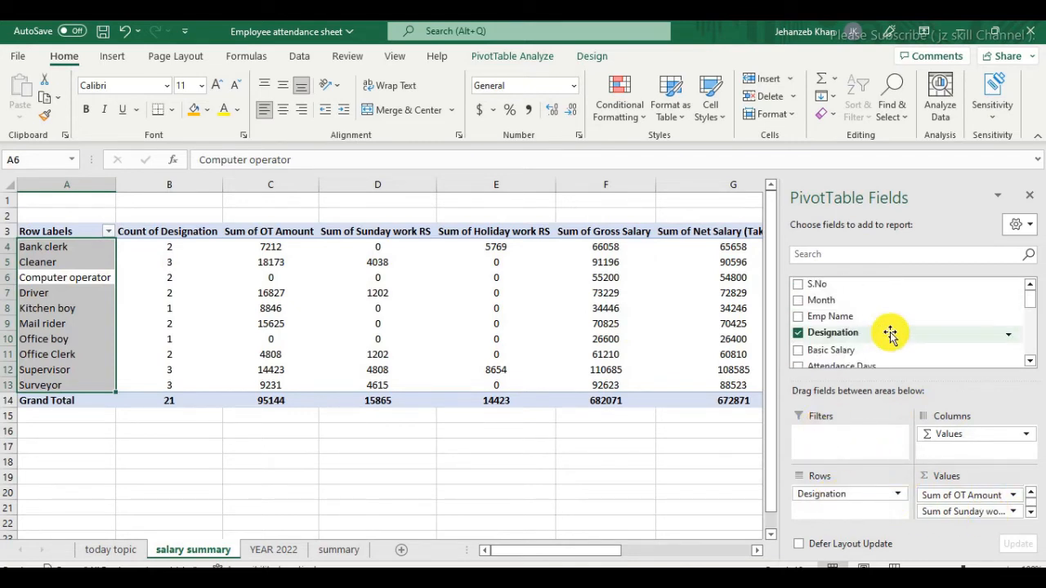
left_click_drag(847, 305, 850, 438)
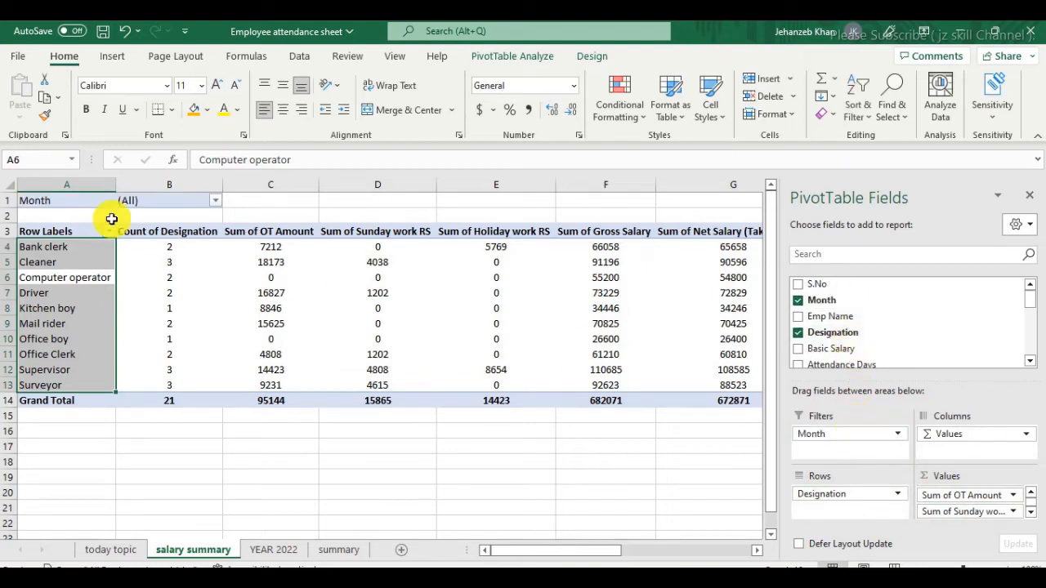
left_click(217, 202)
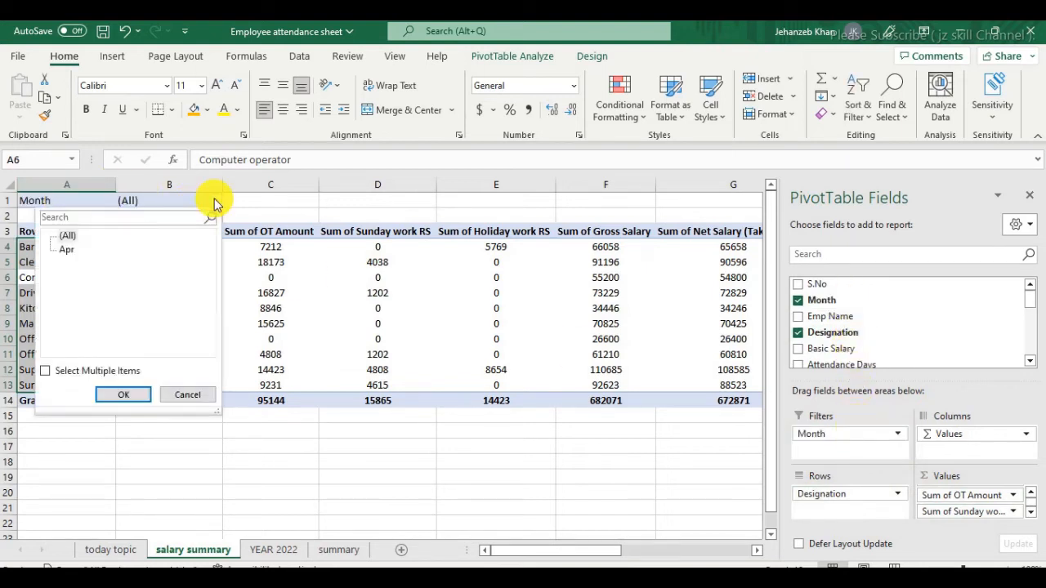
left_click(398, 488)
Review the month entries of all employees on the YEAR 2022 sheet and return to the salary summary sheet
left_click(273, 549)
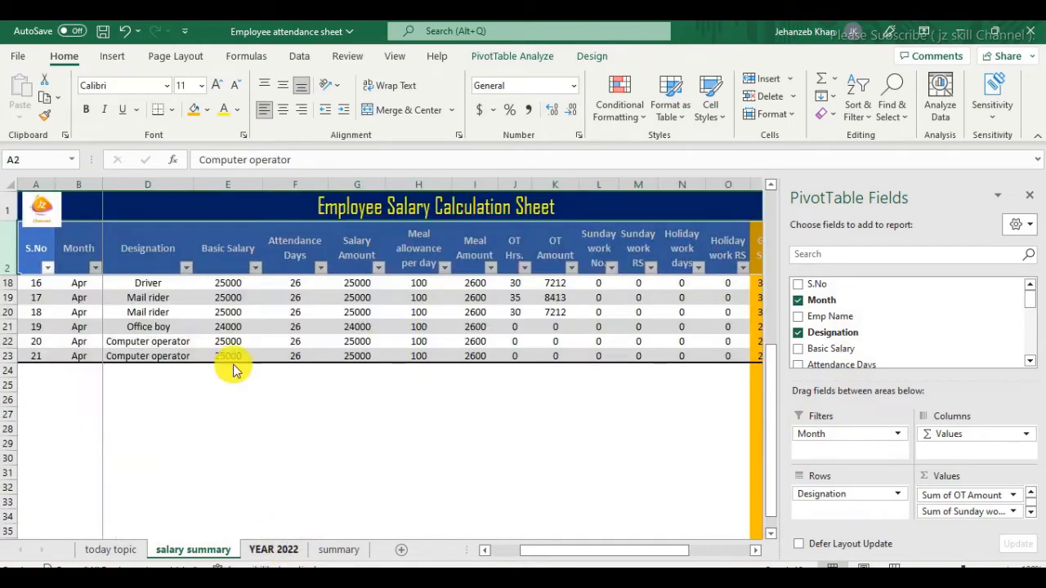
scroll(245, 310, "up", 5)
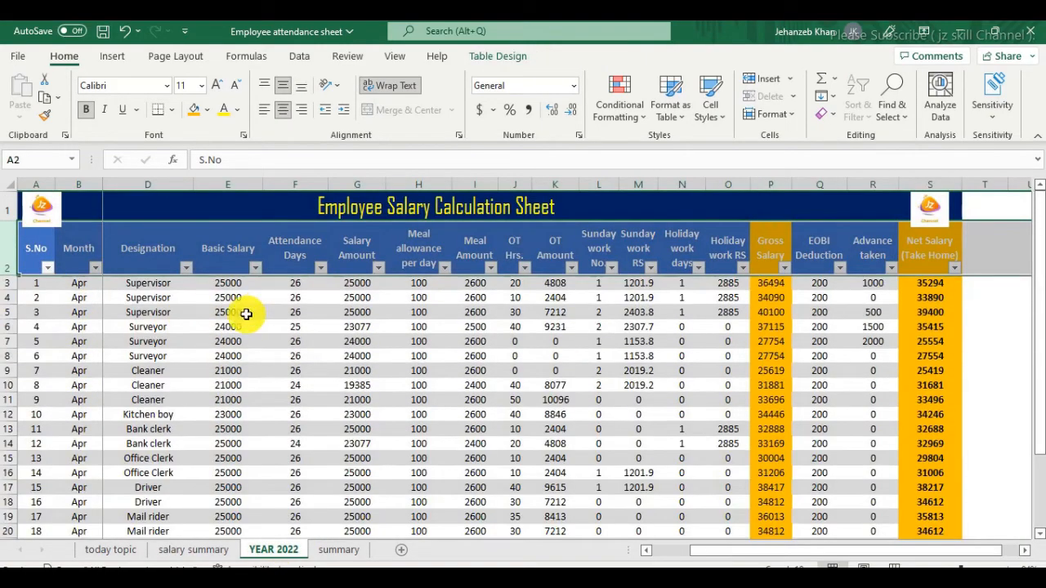
scroll(158, 357, "down", 5)
scroll(158, 358, "up", 5)
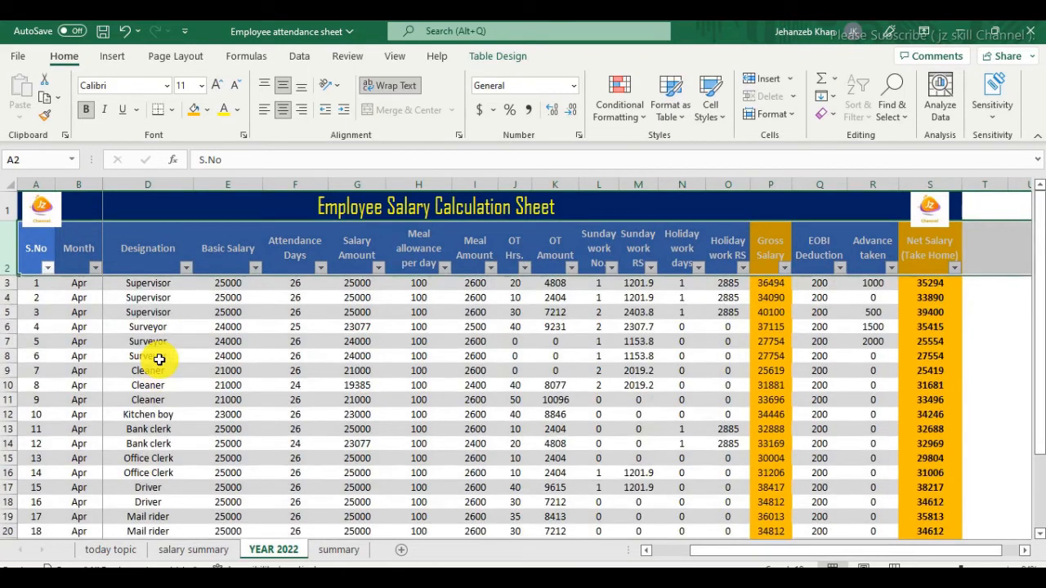
scroll(161, 336, "down", 4)
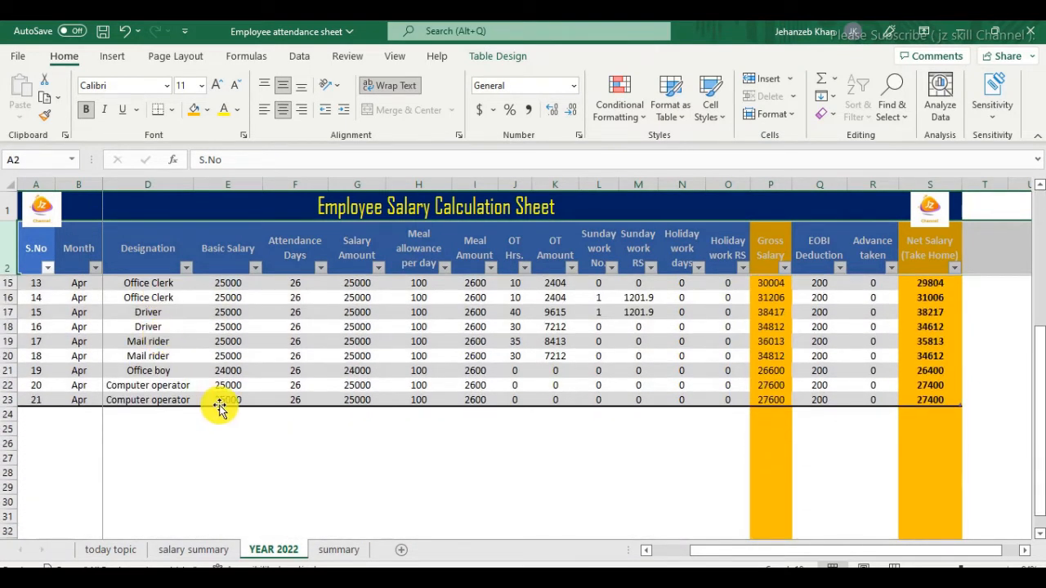
left_click(346, 553)
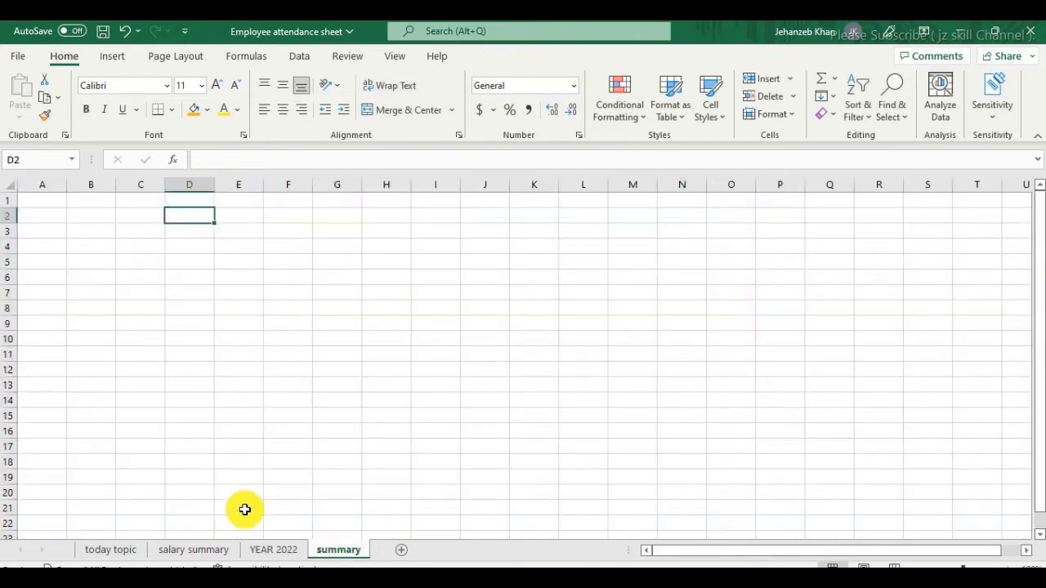
left_click(251, 557)
left_click(204, 553)
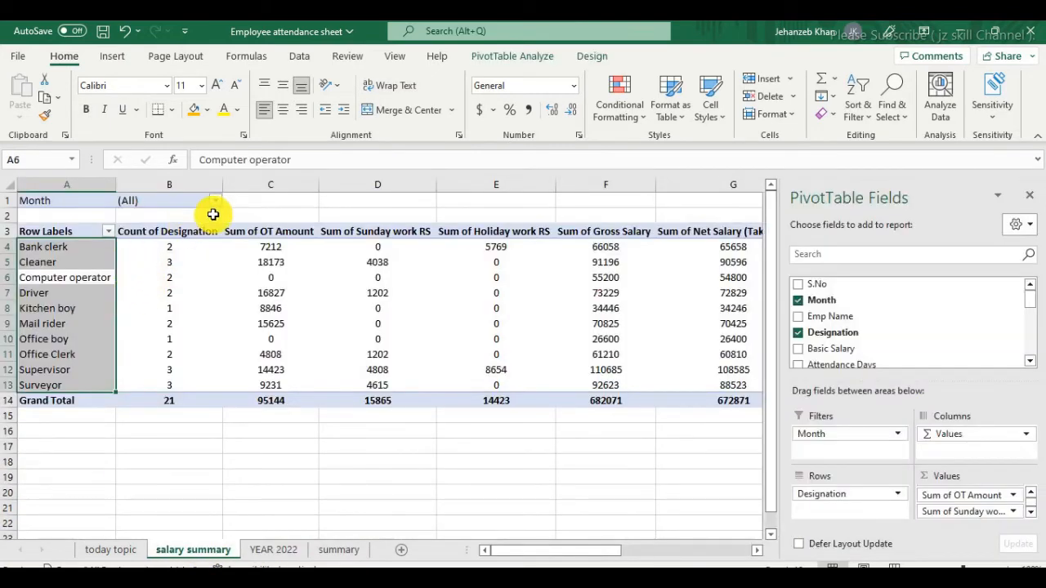
left_click(216, 203)
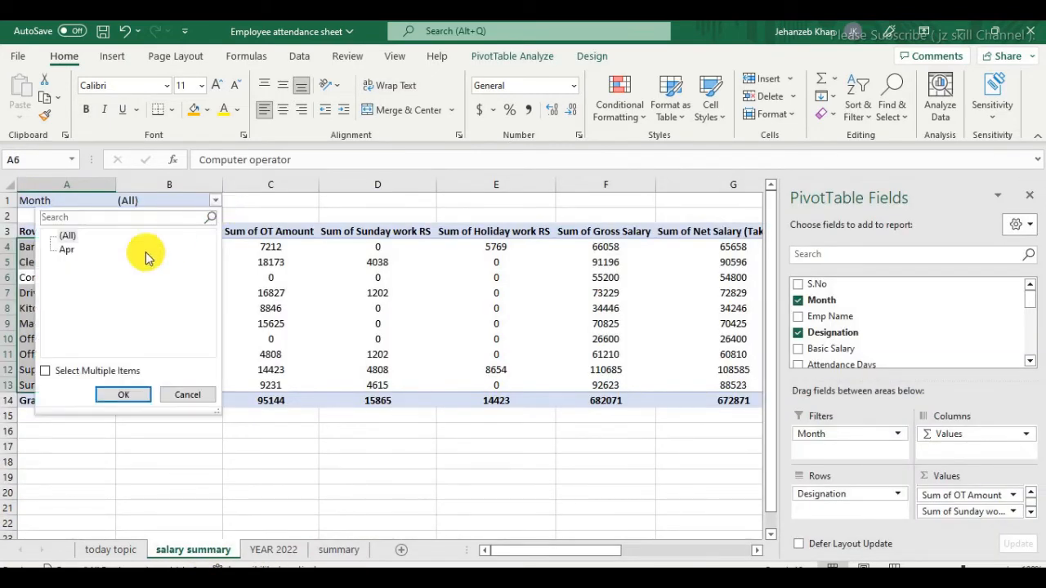
left_click(46, 370)
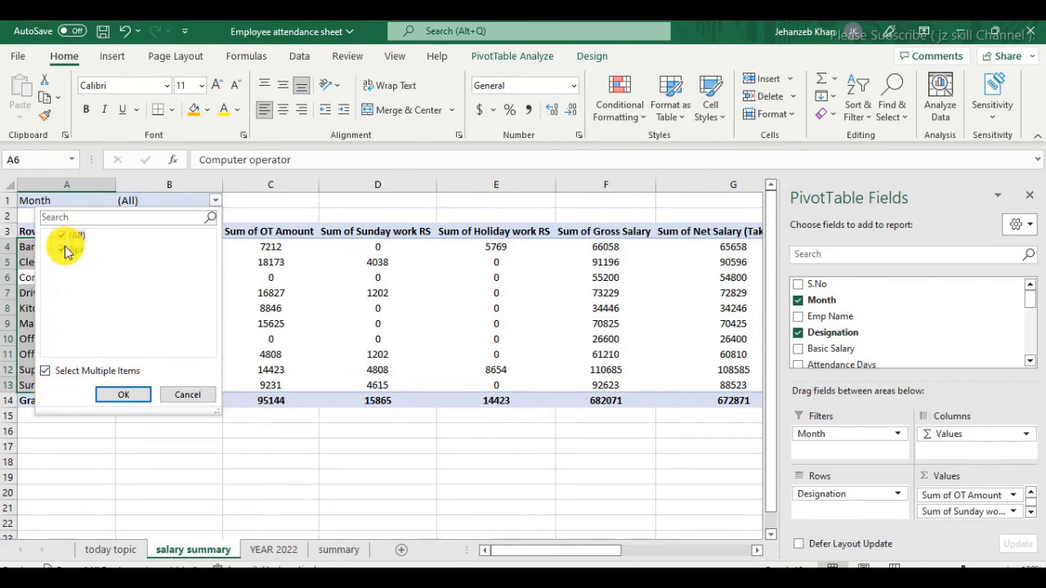
left_click(190, 395)
On the YEAR 2022 sheet, change the month to "may" for serial numbers 18 to 21
left_click(281, 547)
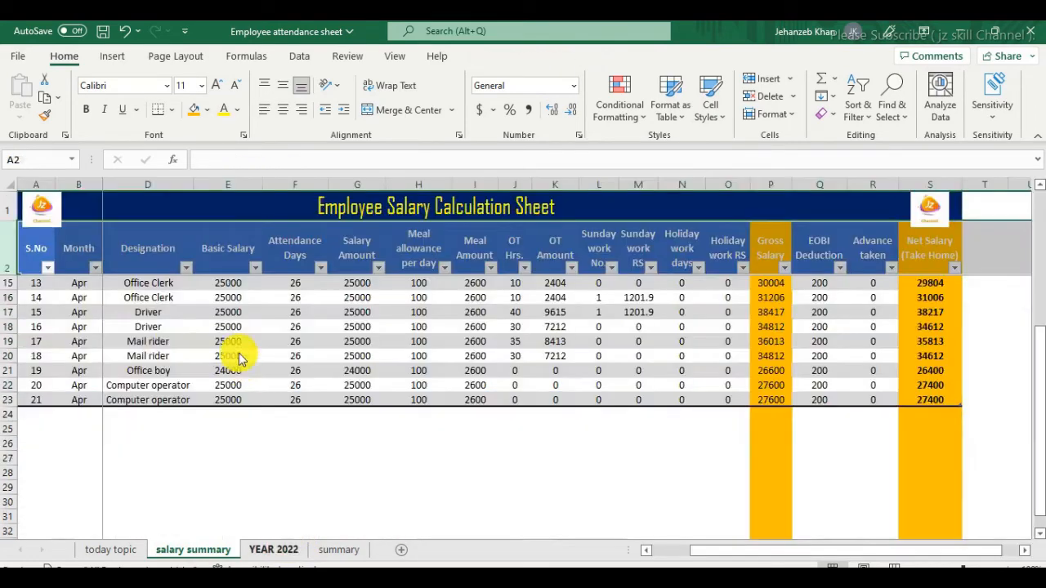
left_click(80, 355)
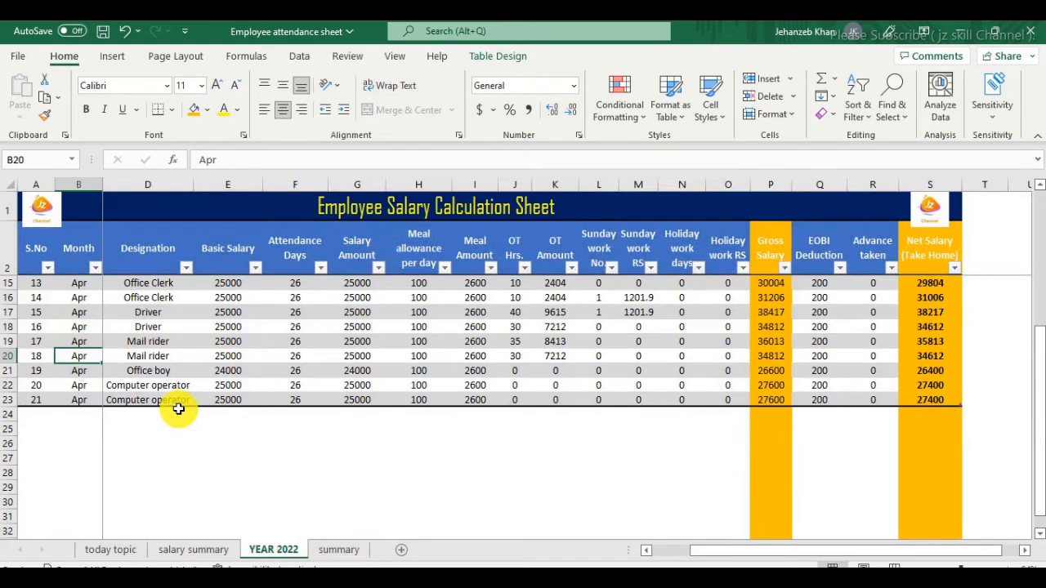
type("may")
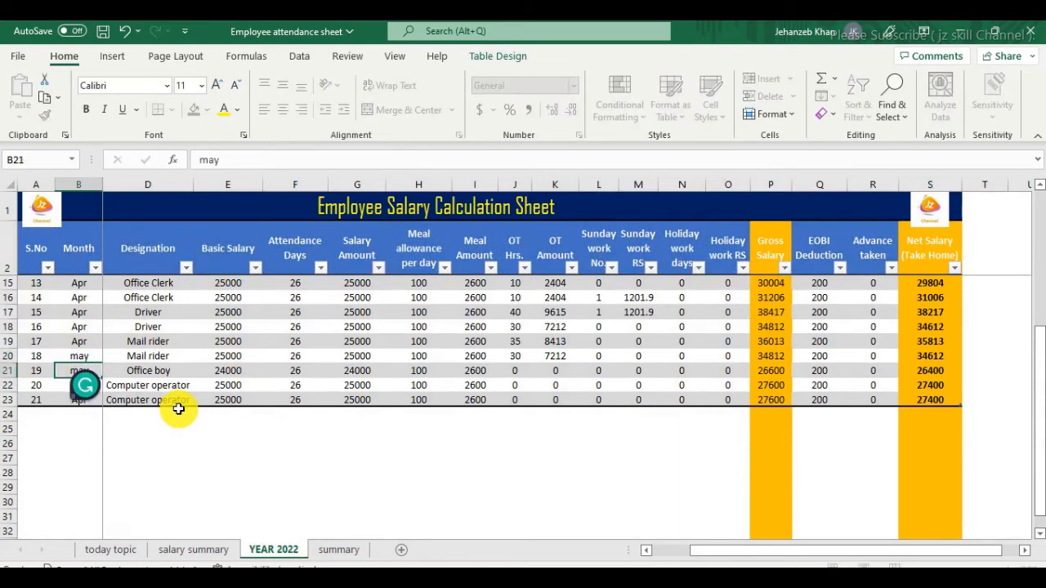
key("Down")
type("may")
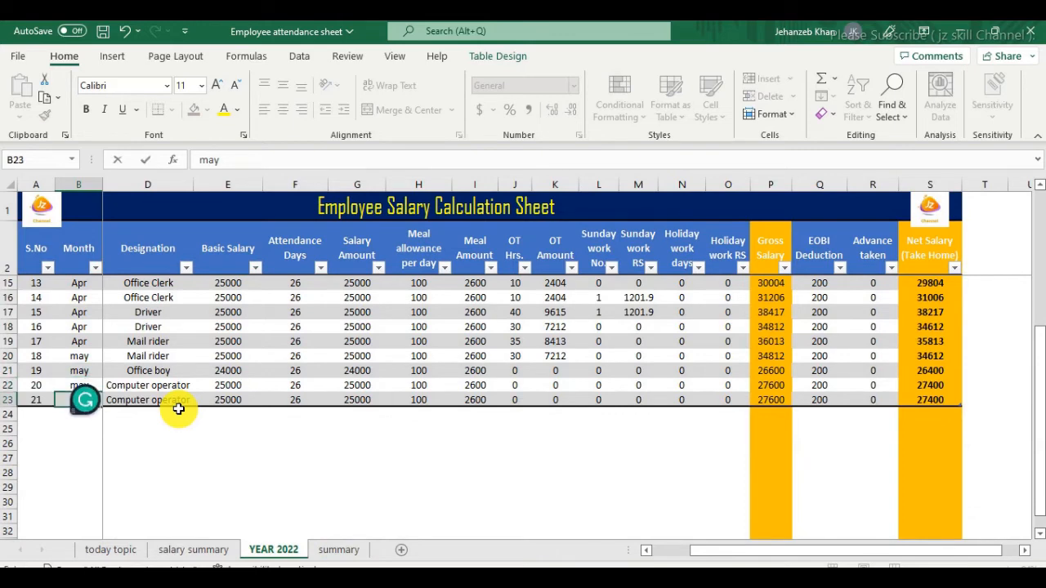
key("Return")
left_click(400, 337)
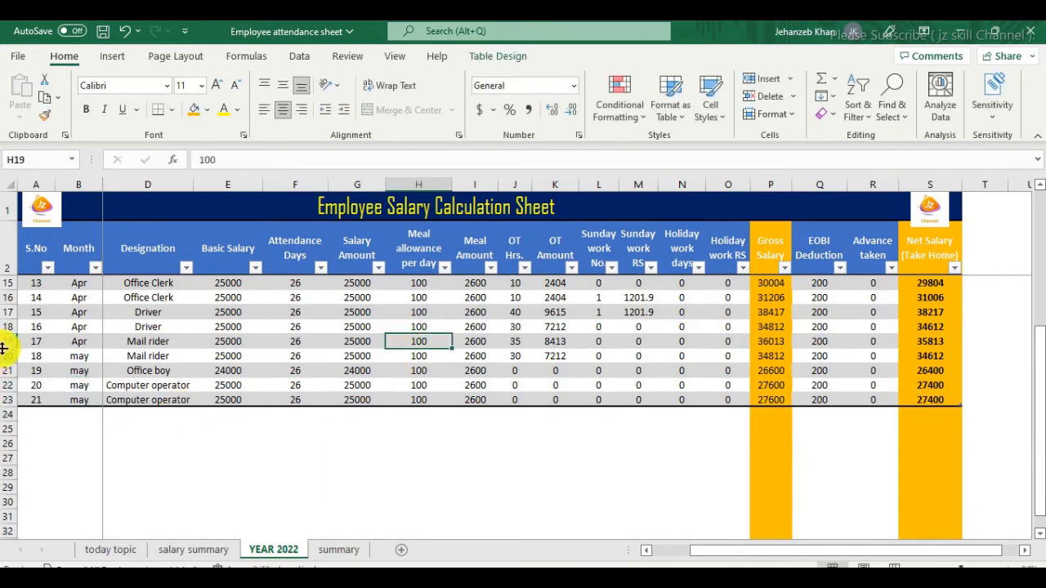
Refresh the PivotTable on the salary summary sheet with the changed month entries
left_click(194, 549)
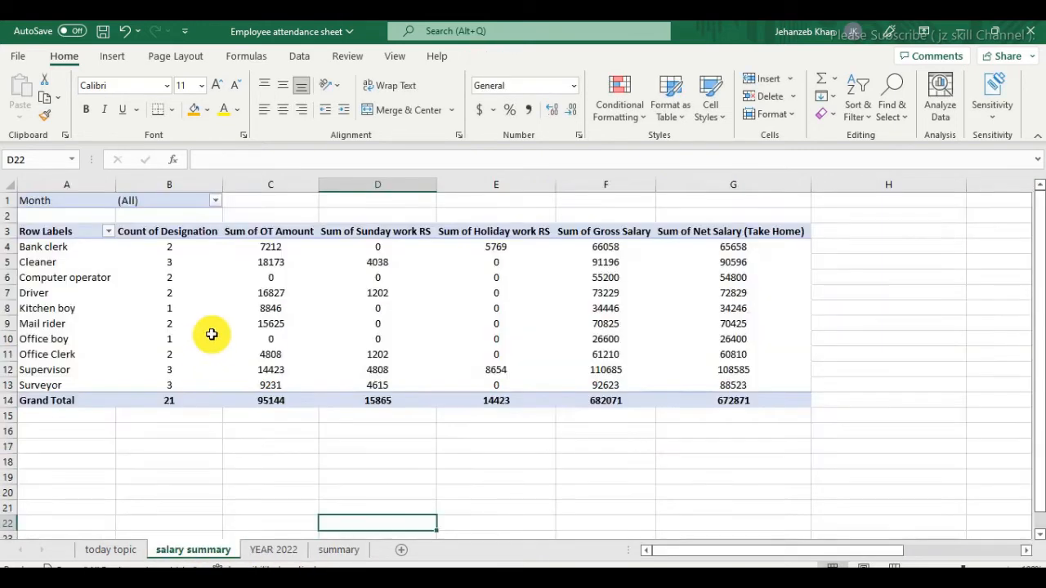
right_click(244, 294)
left_click(205, 264)
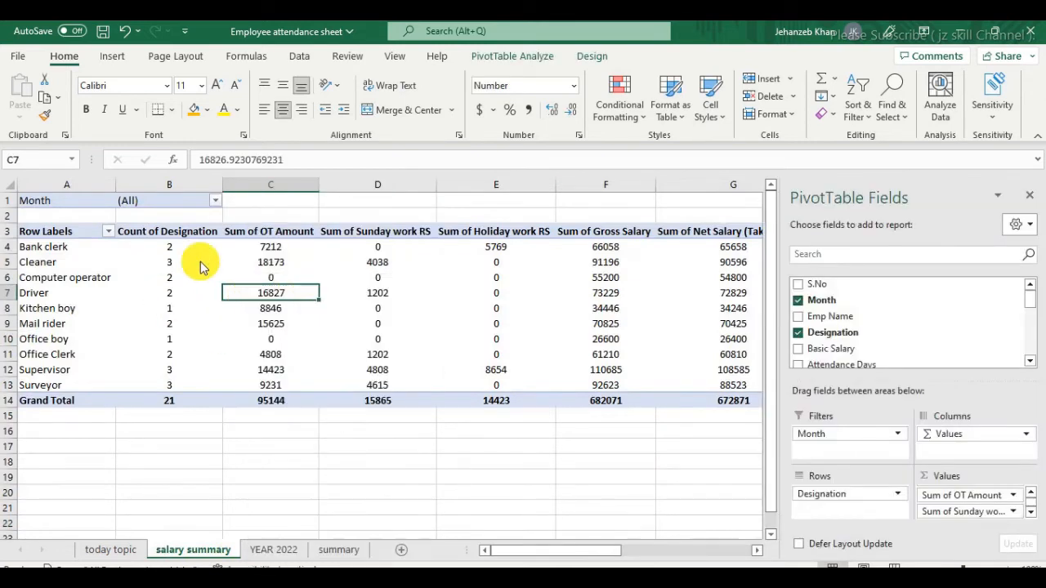
Refresh the PivotTable and filter it to the month "may" only, with multiple item selection enabled
right_click(205, 264)
left_click(291, 370)
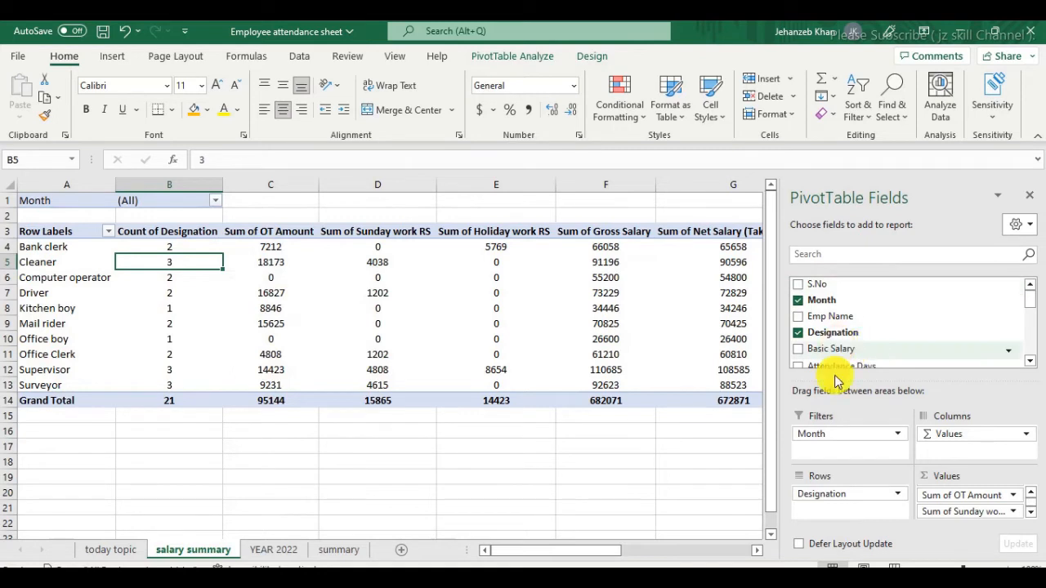
left_click(216, 201)
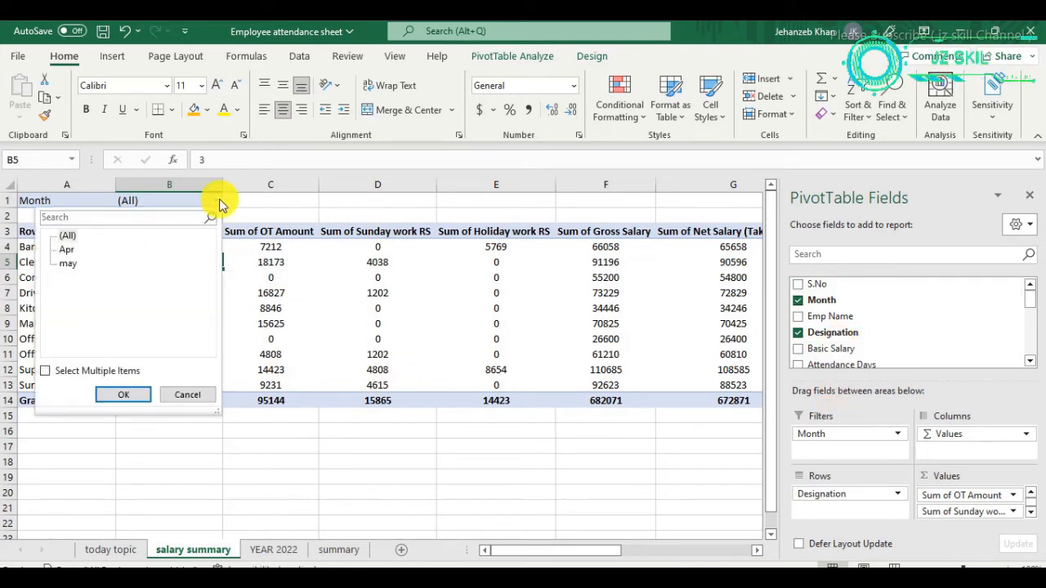
left_click(45, 371)
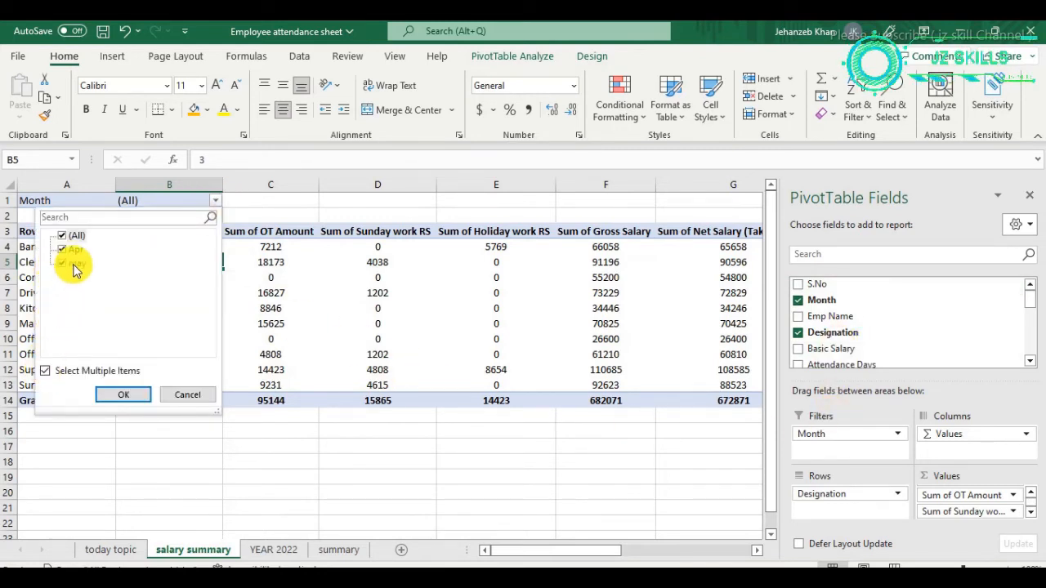
left_click(76, 249)
left_click(115, 393)
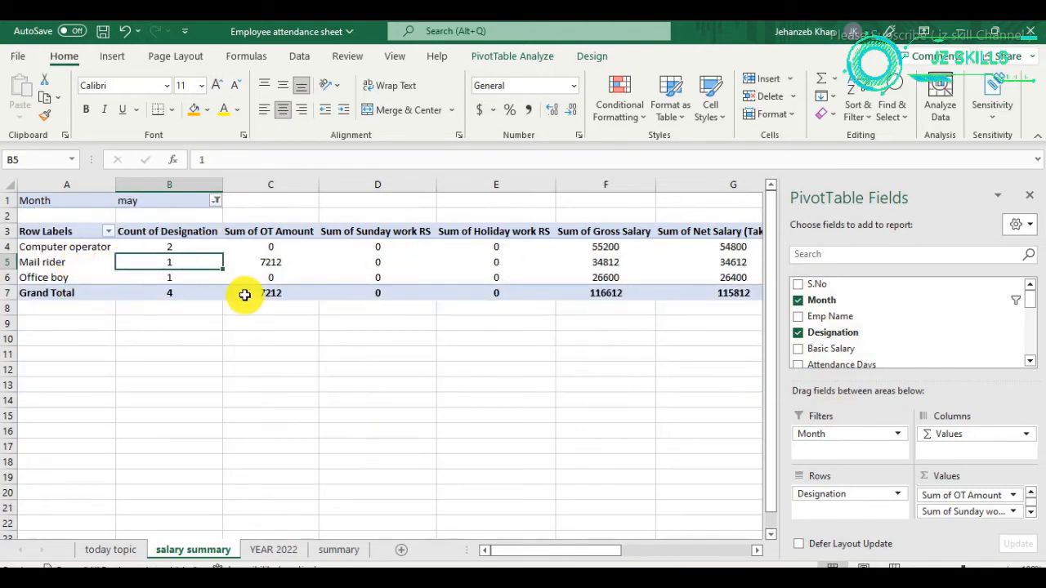
Change the PivotTable's Month filter to show "Apr" only
left_click(216, 199)
left_click(62, 264)
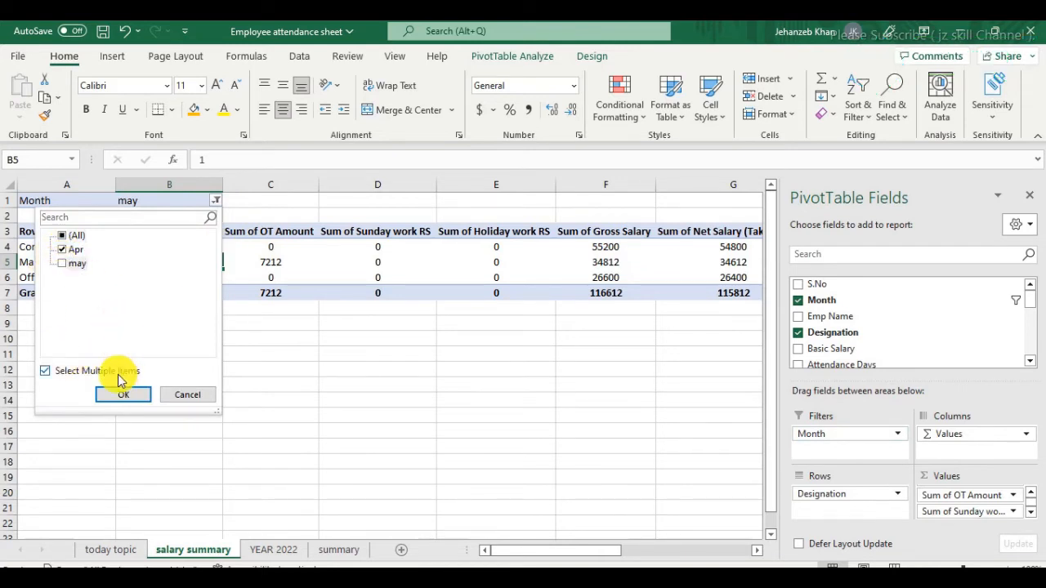
left_click(123, 394)
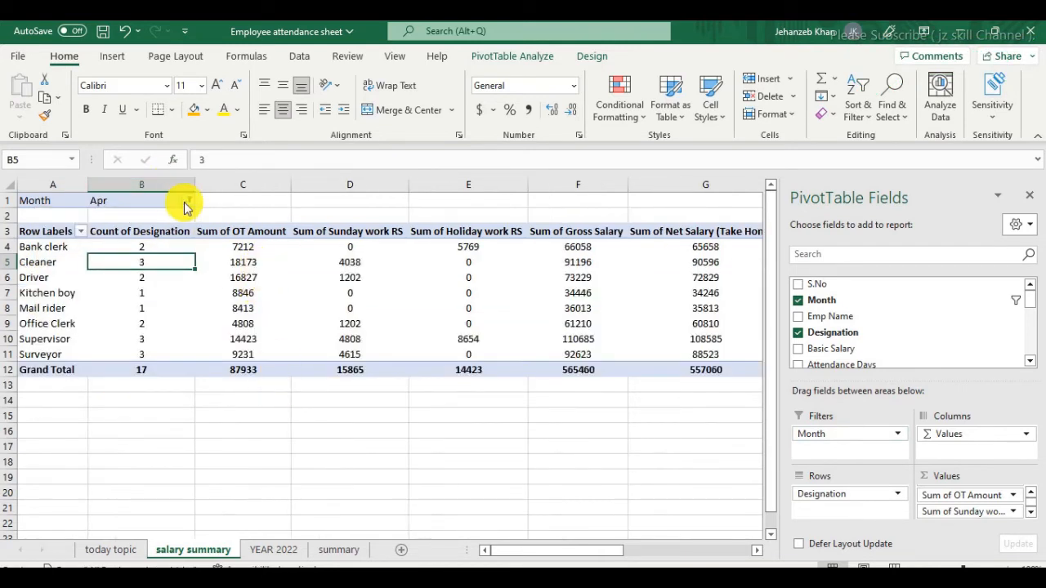
Set the Month filter back to all months and leave the PivotTable
left_click(188, 200)
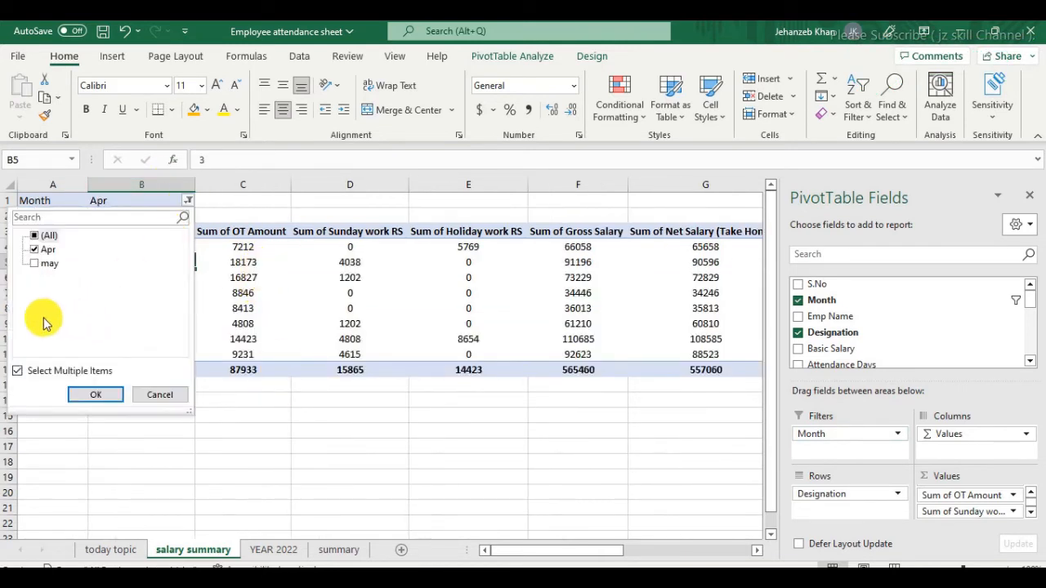
left_click(33, 239)
left_click(80, 394)
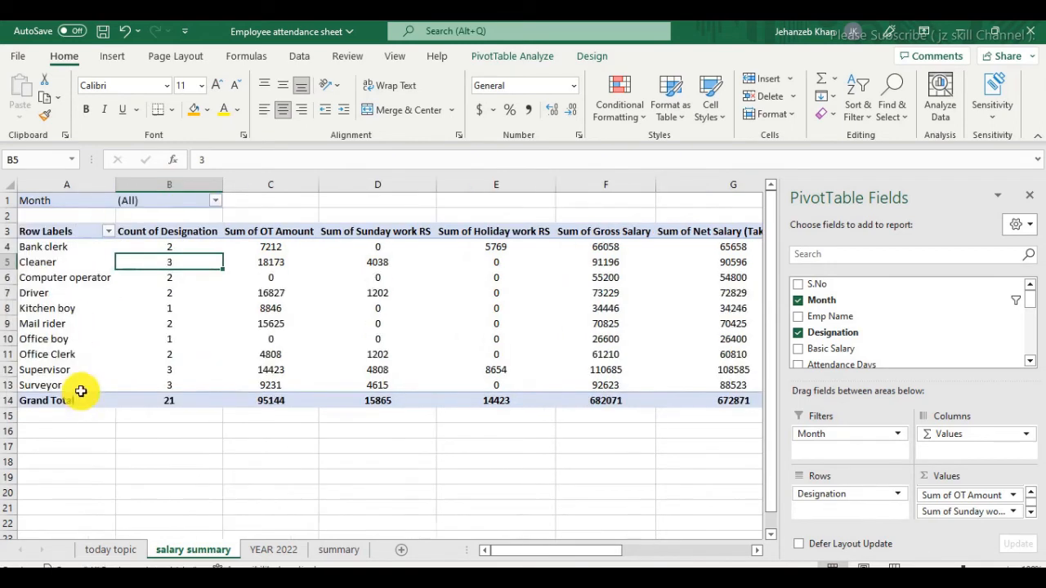
left_click(297, 428)
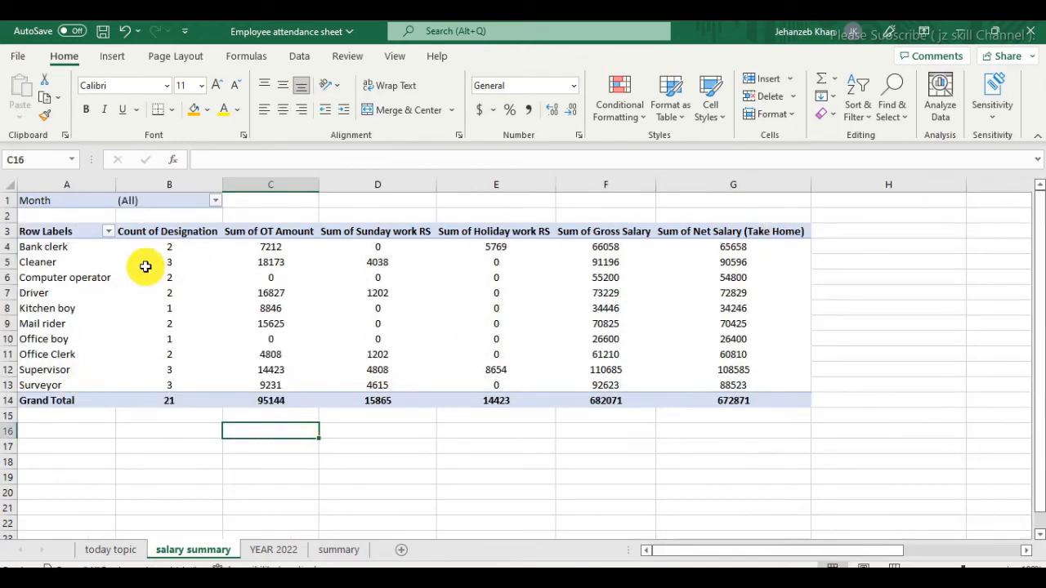
Switch the PivotTable's column header formatting off and on again
left_click(196, 352)
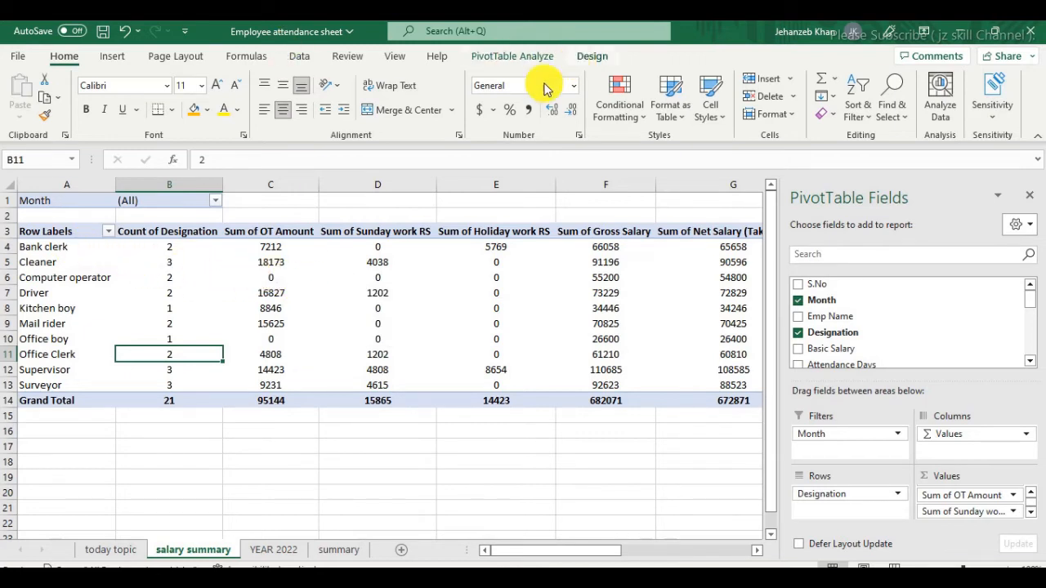
left_click(419, 272)
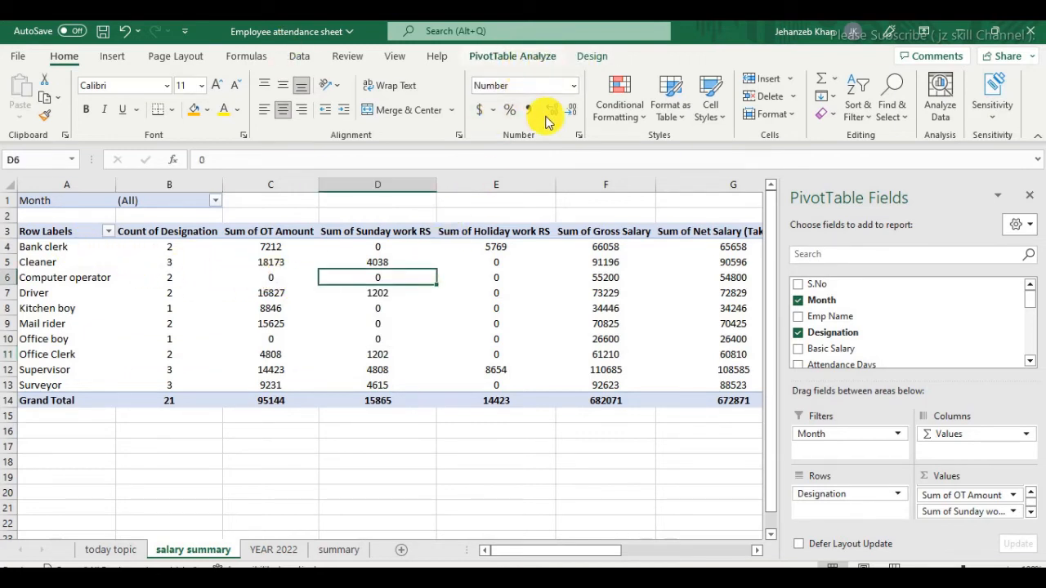
left_click(563, 278)
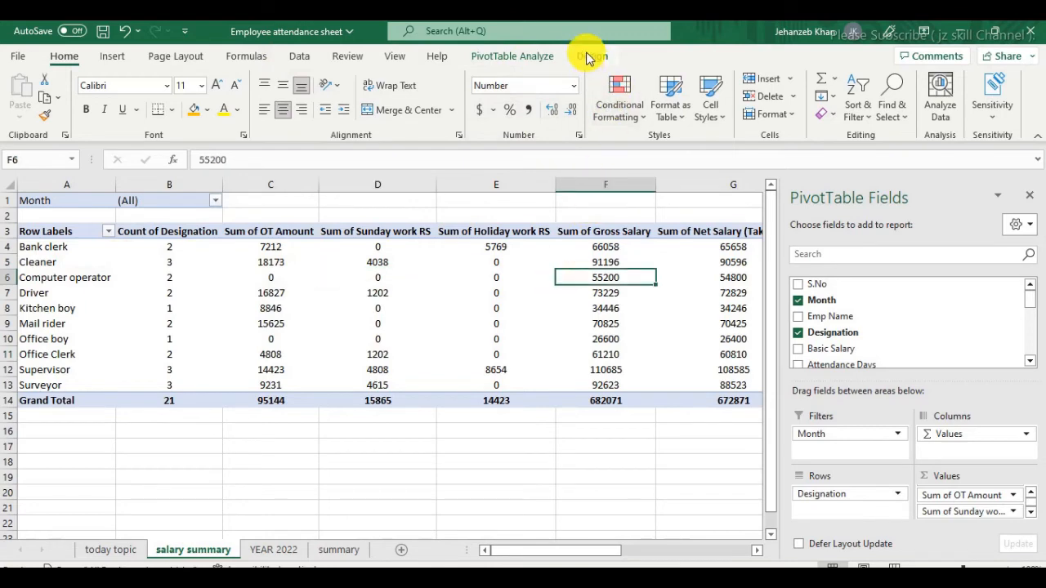
left_click(588, 55)
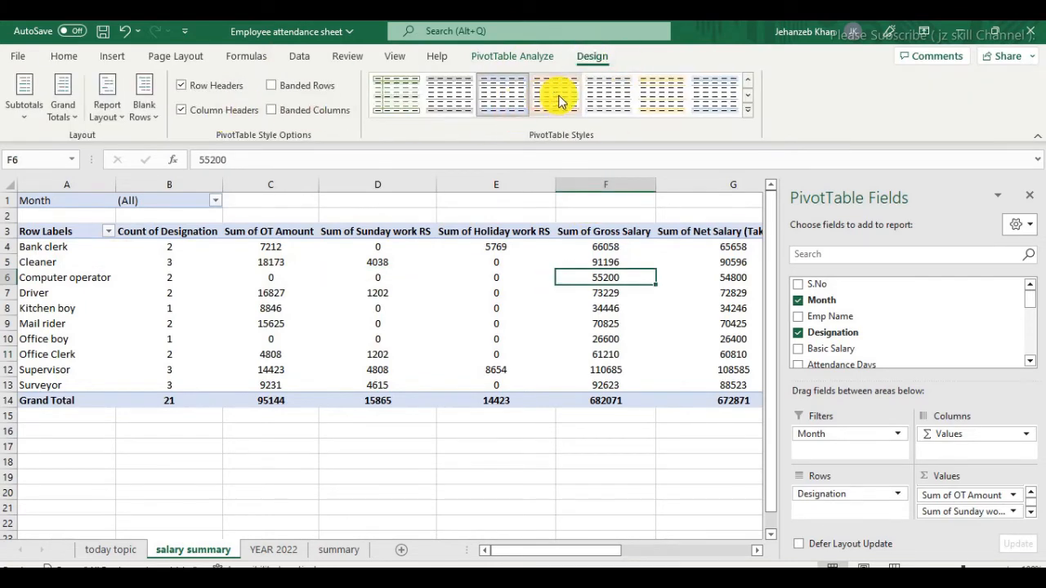
left_click(181, 111)
left_click(181, 110)
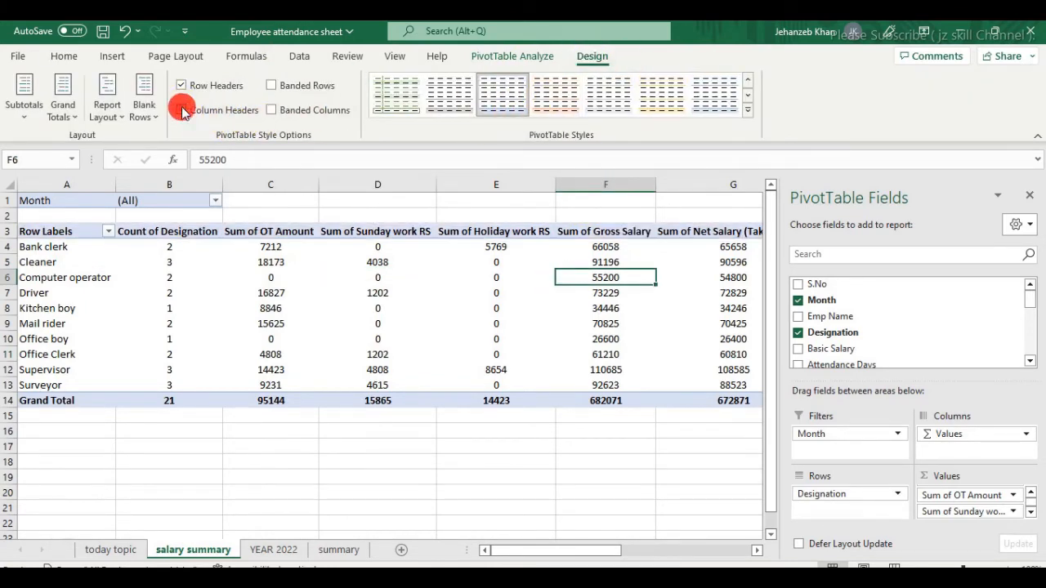
Try several coloured header styles on the PivotTable, ending with the orange one
left_click(748, 96)
left_click(747, 96)
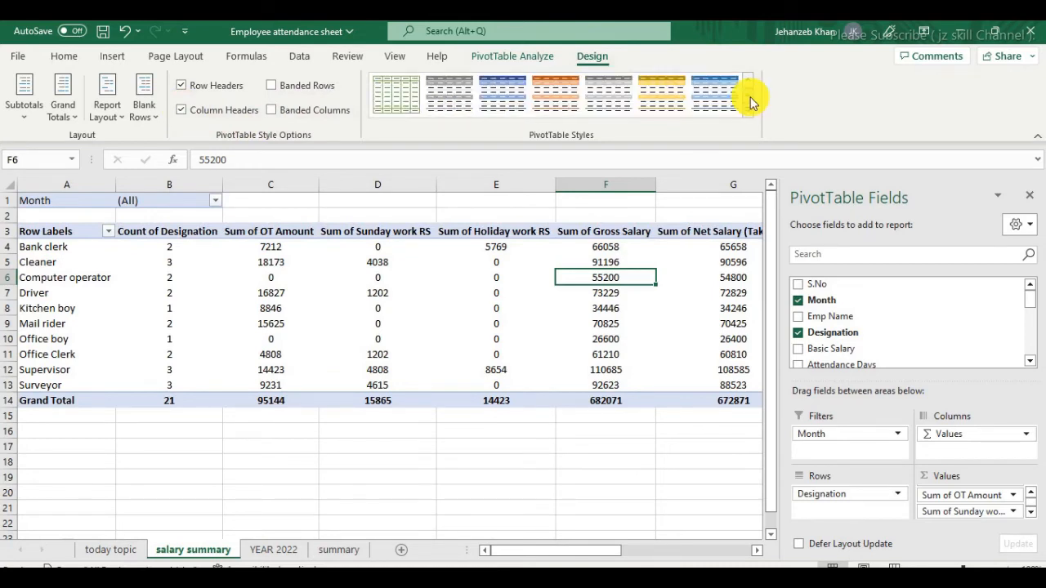
left_click(656, 94)
left_click(595, 95)
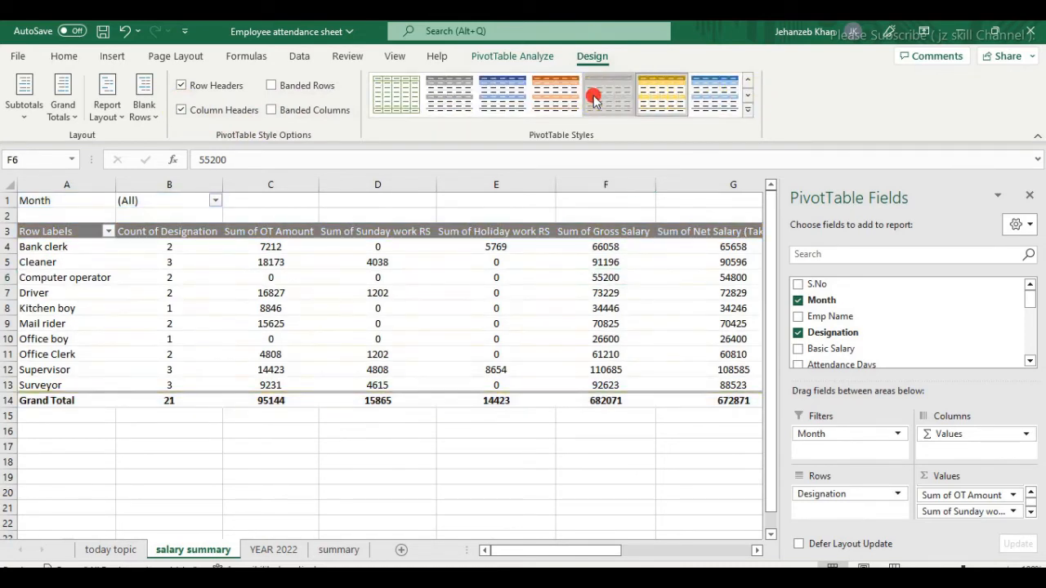
left_click(522, 88)
left_click(579, 91)
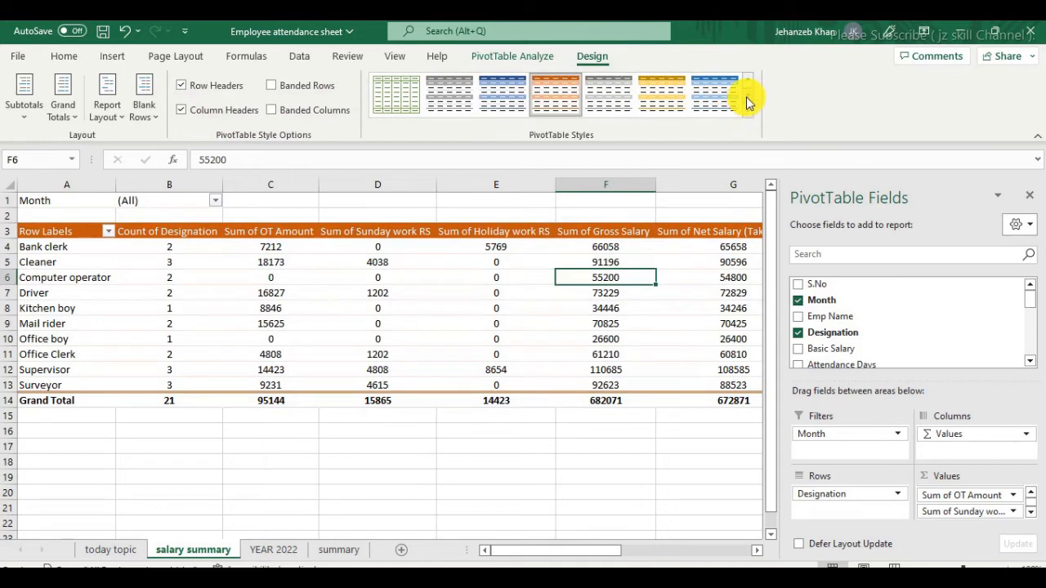
Try a PivotTable style with black header and total rows, followed by the solid gold style with black header and total rows
left_click(747, 95)
left_click(661, 95)
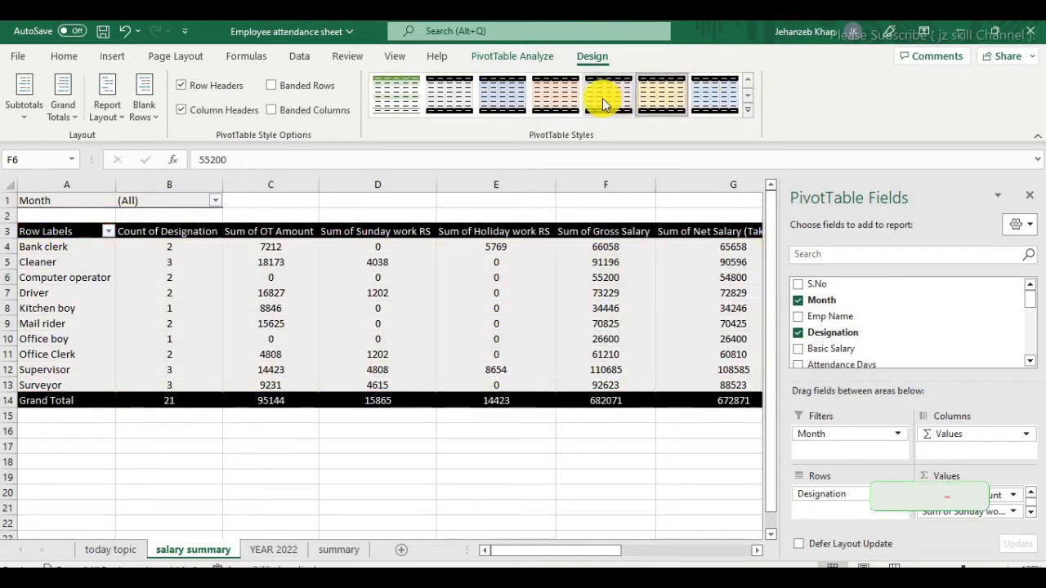
left_click(747, 95)
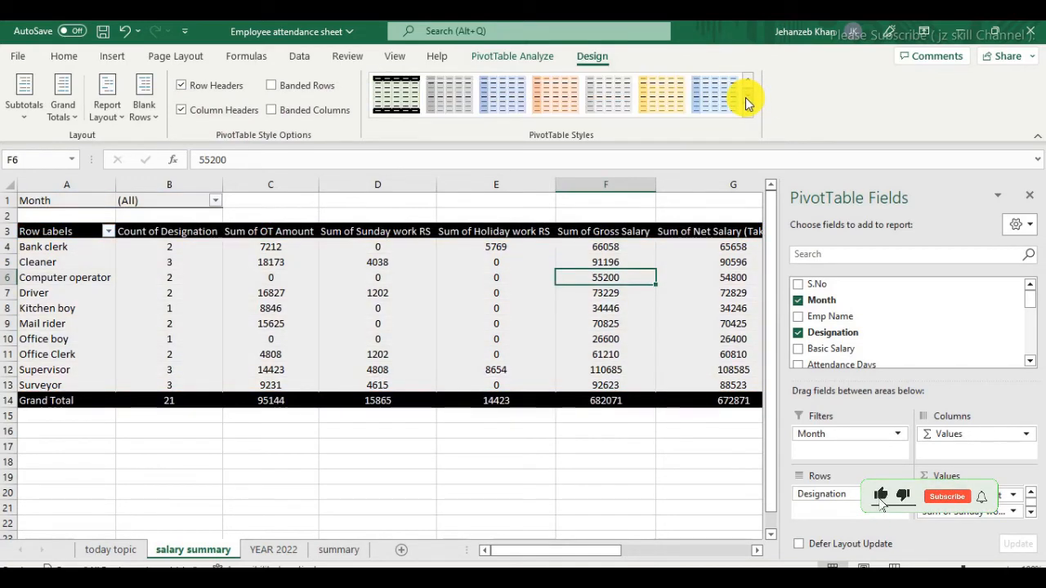
left_click(747, 95)
left_click(747, 95)
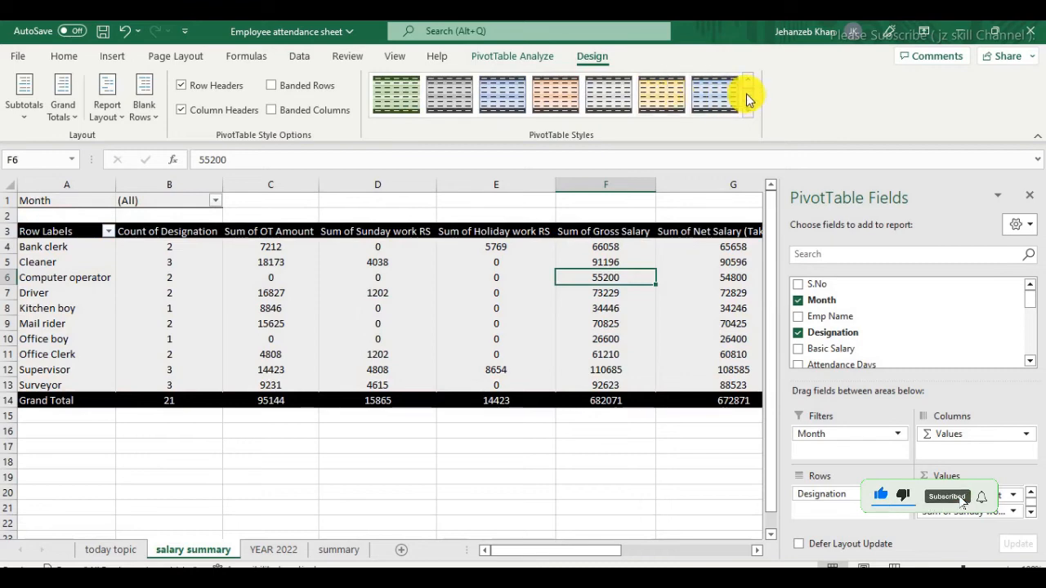
left_click(747, 96)
left_click(677, 104)
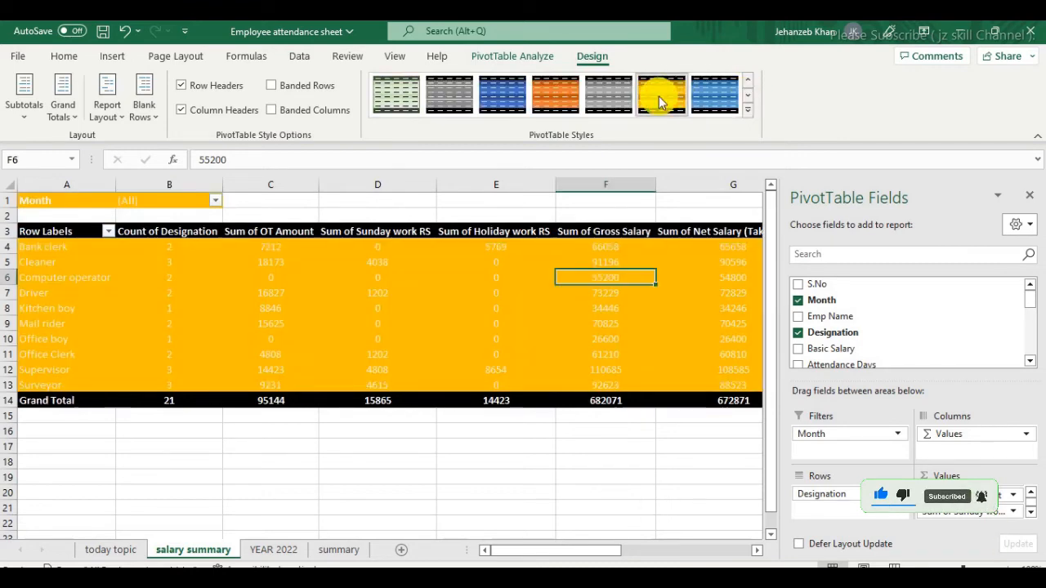
Apply the PivotTable style with a gray header row and plain white body, and select an empty cell below the table
left_click(747, 96)
left_click(747, 96)
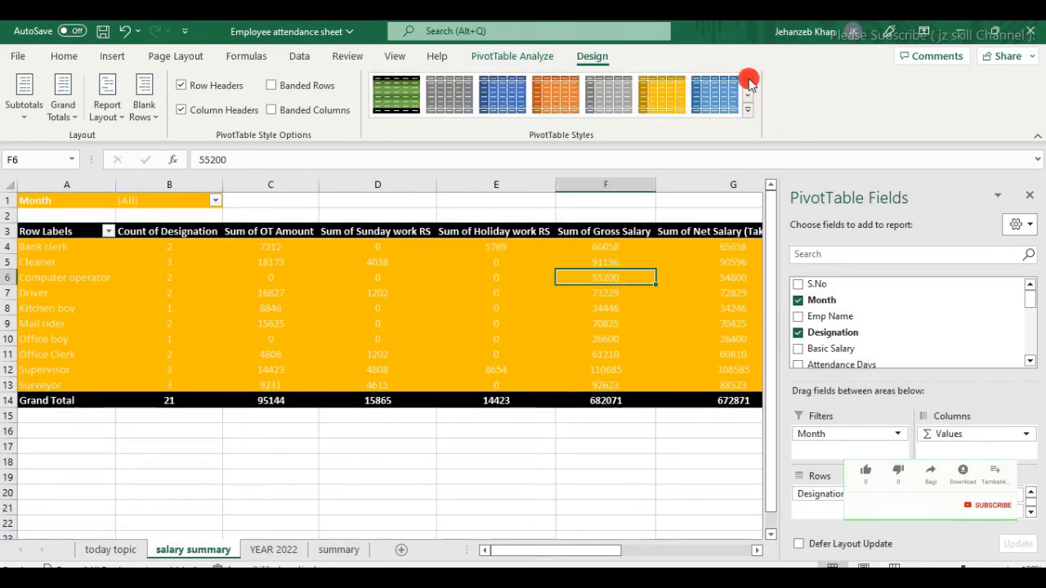
left_click(747, 80)
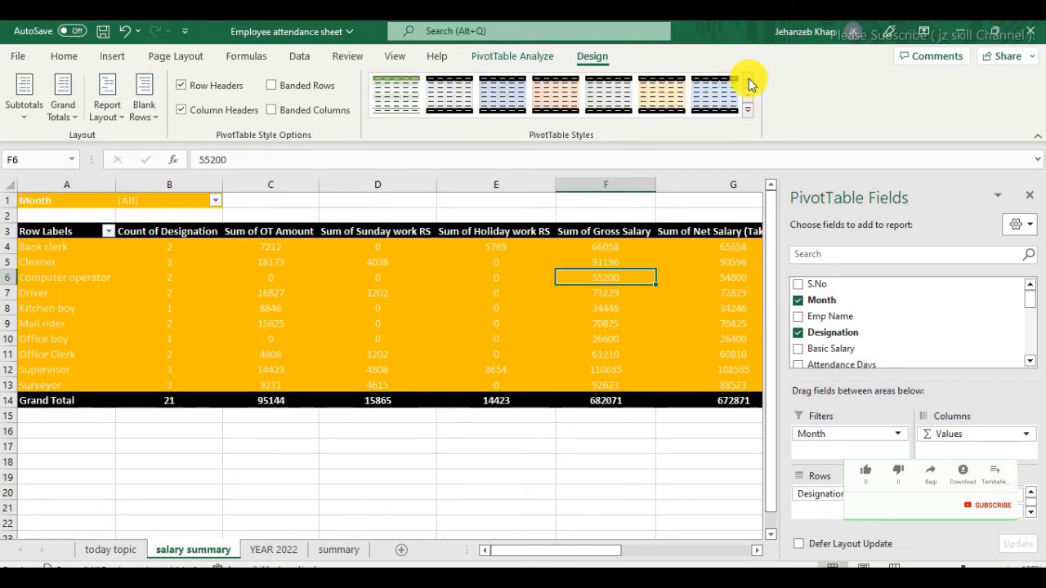
left_click(617, 100)
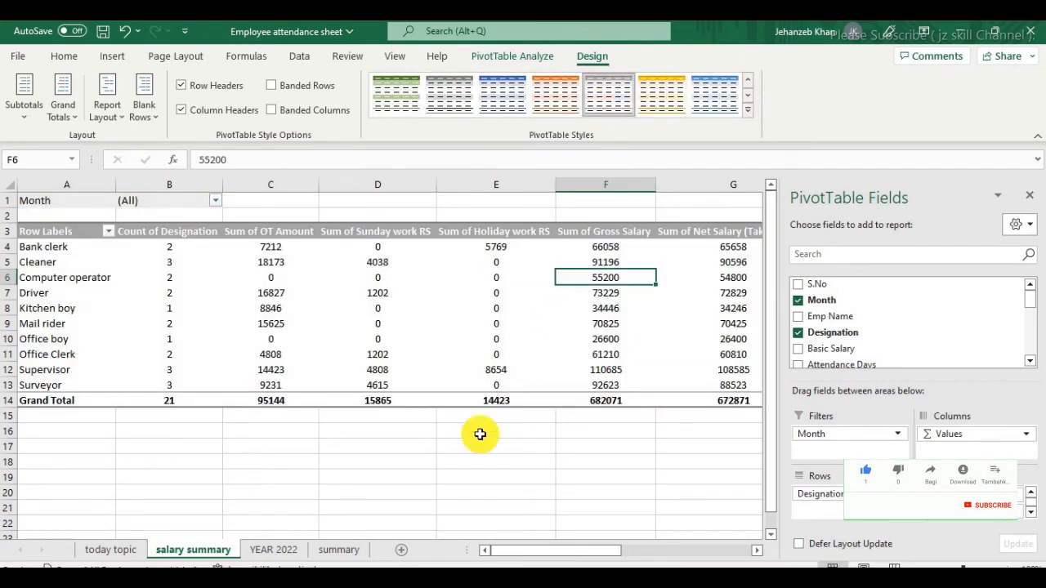
left_click(429, 445)
left_click(520, 438)
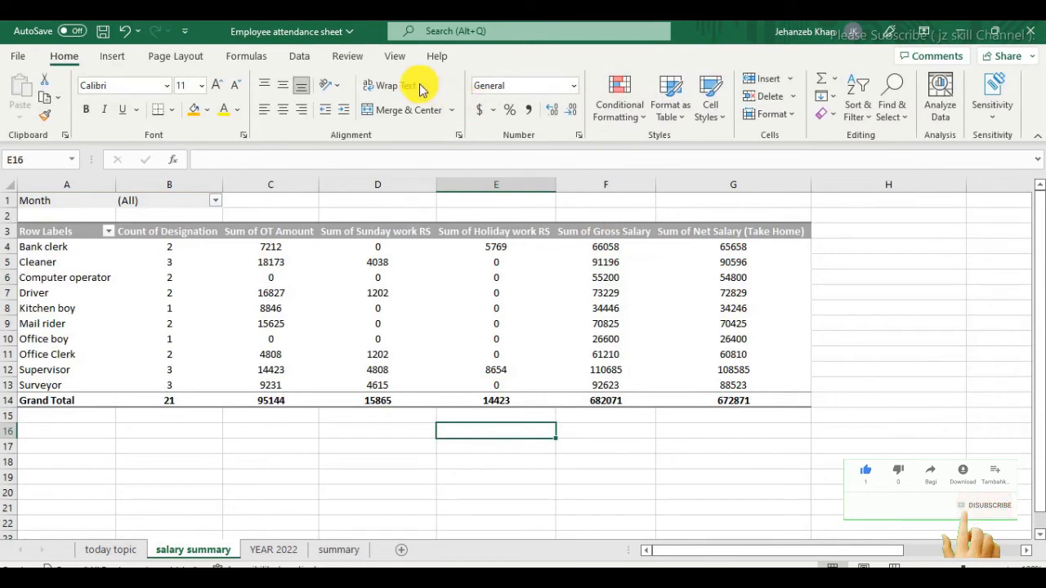
Hide the gridlines on the salary summary sheet
left_click(398, 56)
left_click(428, 109)
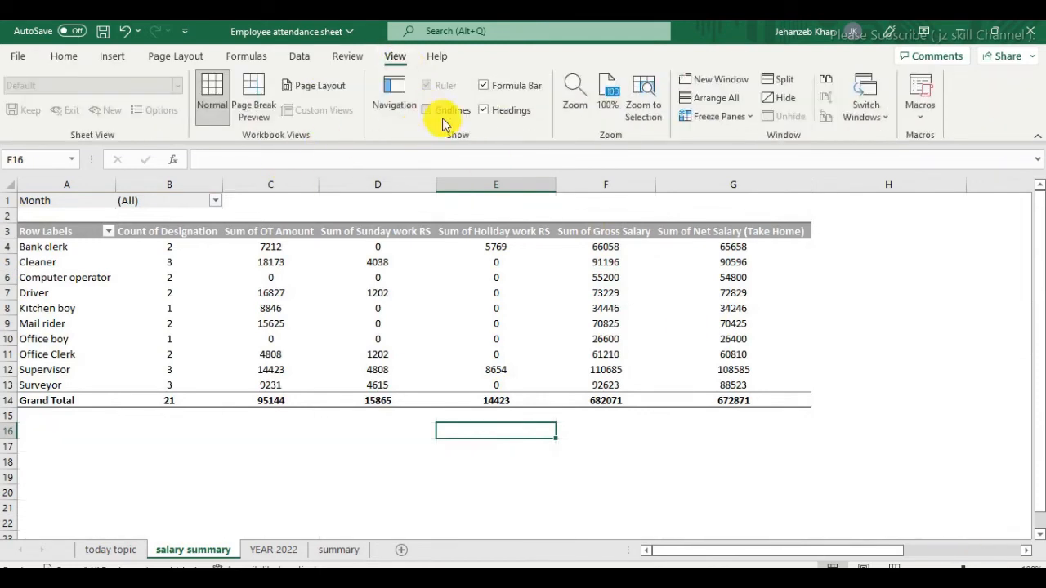
left_click(922, 342)
Try switching the PivotTable's column header and row header formatting off and on
left_click(285, 298)
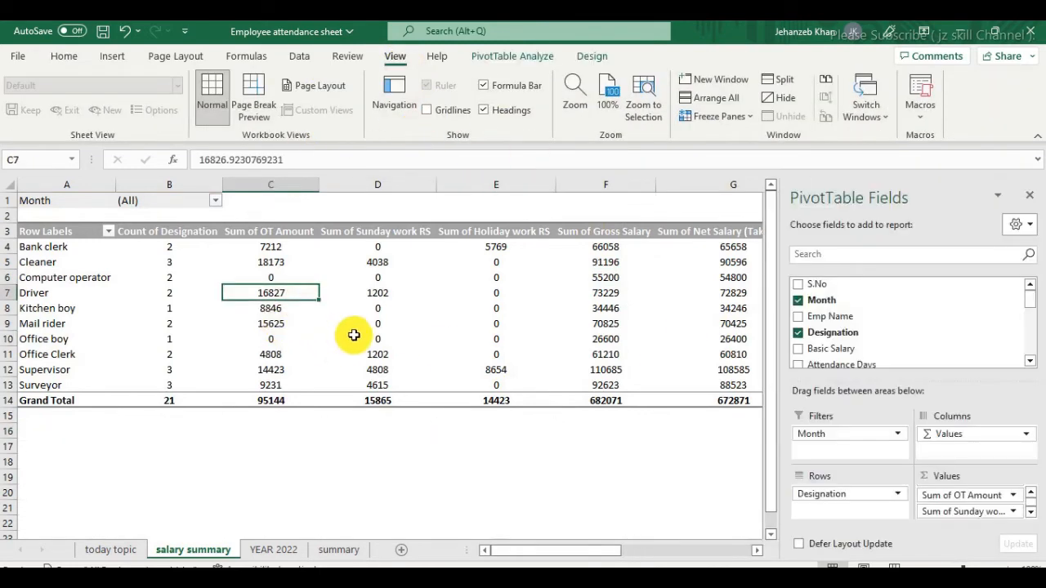
left_click(531, 59)
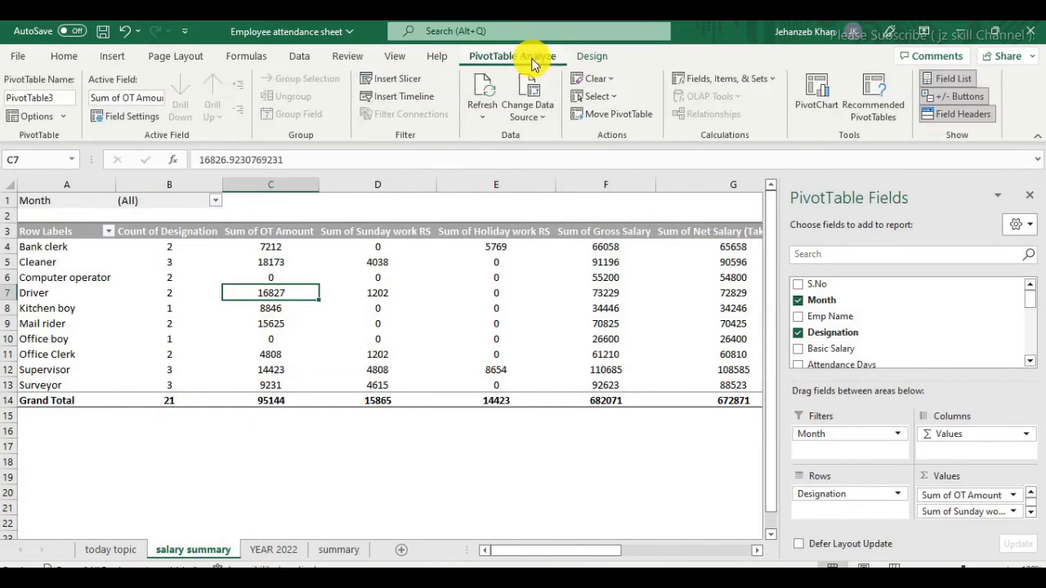
left_click(582, 57)
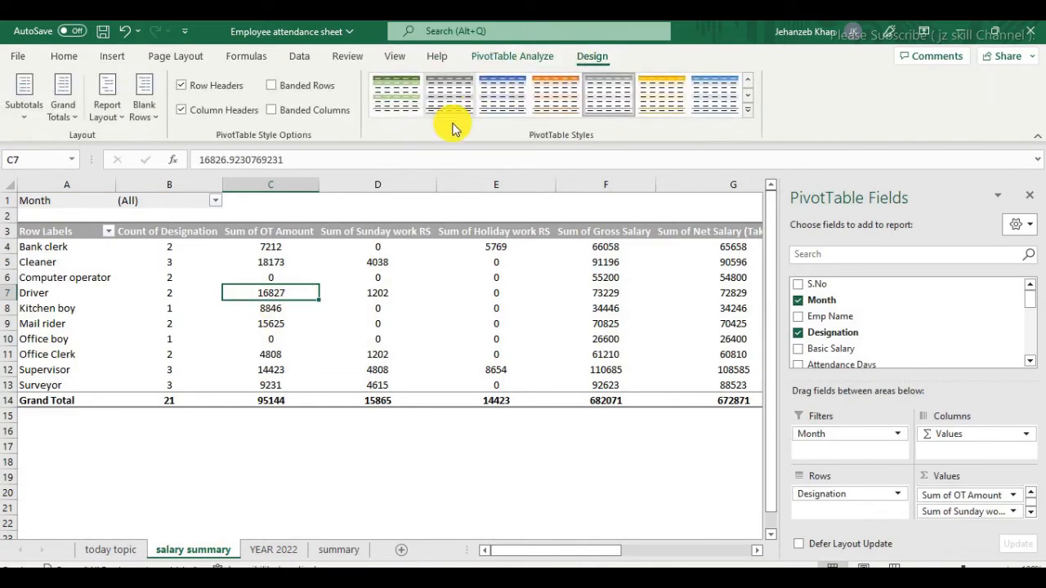
left_click(181, 110)
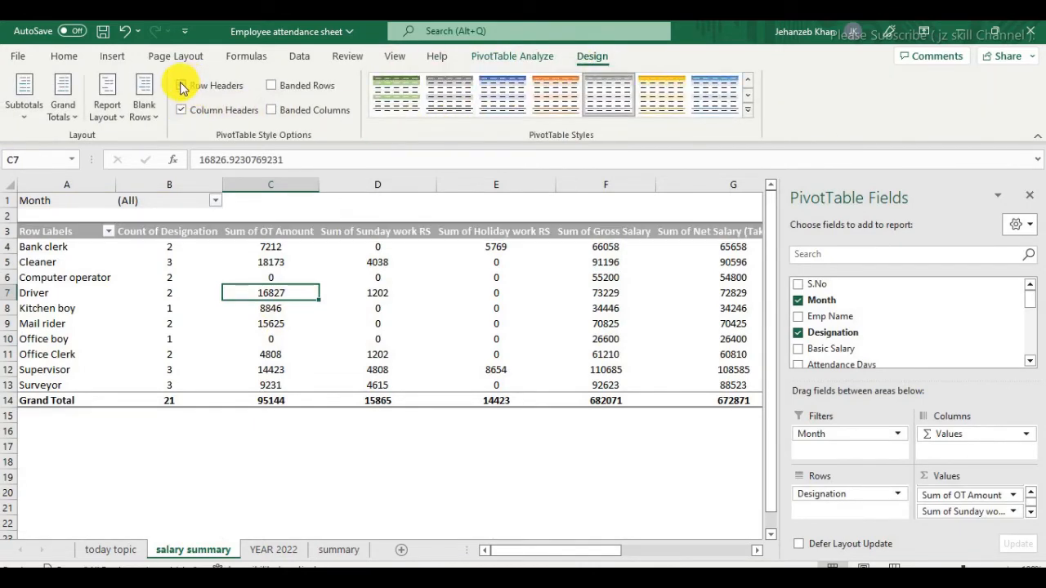
left_click(182, 87)
Turn on banded columns and banded rows for the PivotTable
left_click(274, 86)
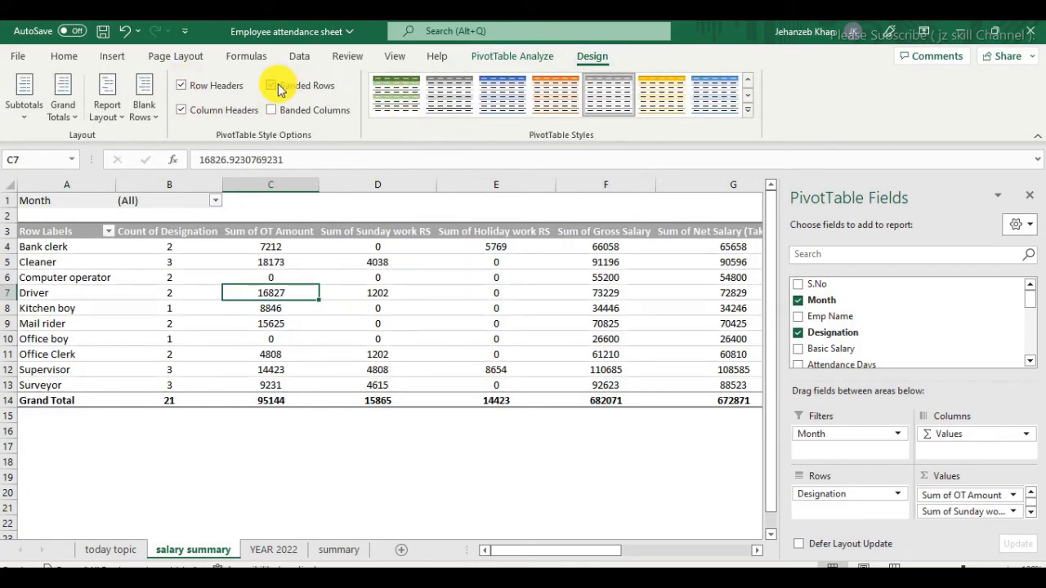
left_click(276, 86)
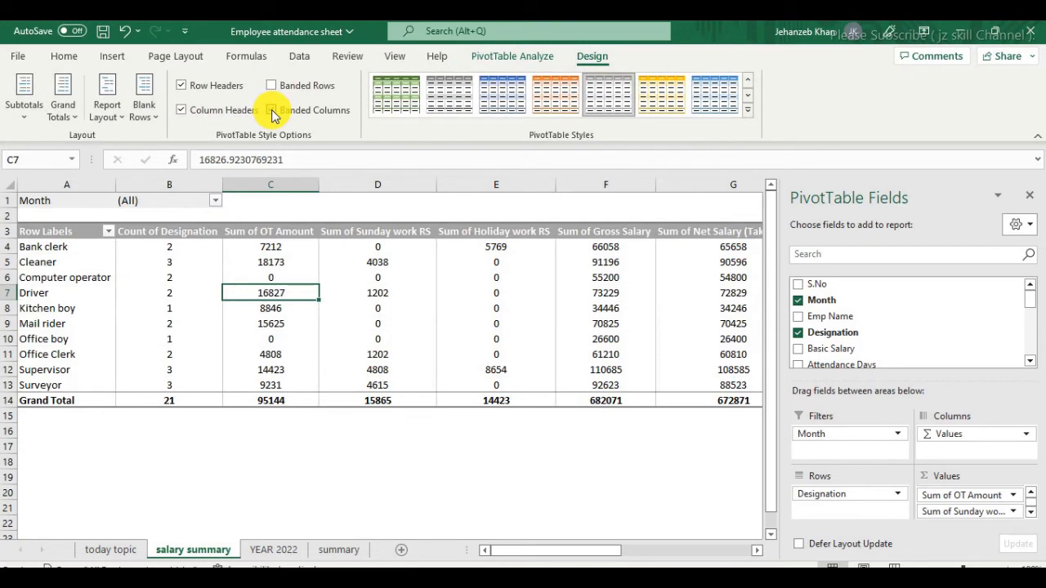
left_click(273, 111)
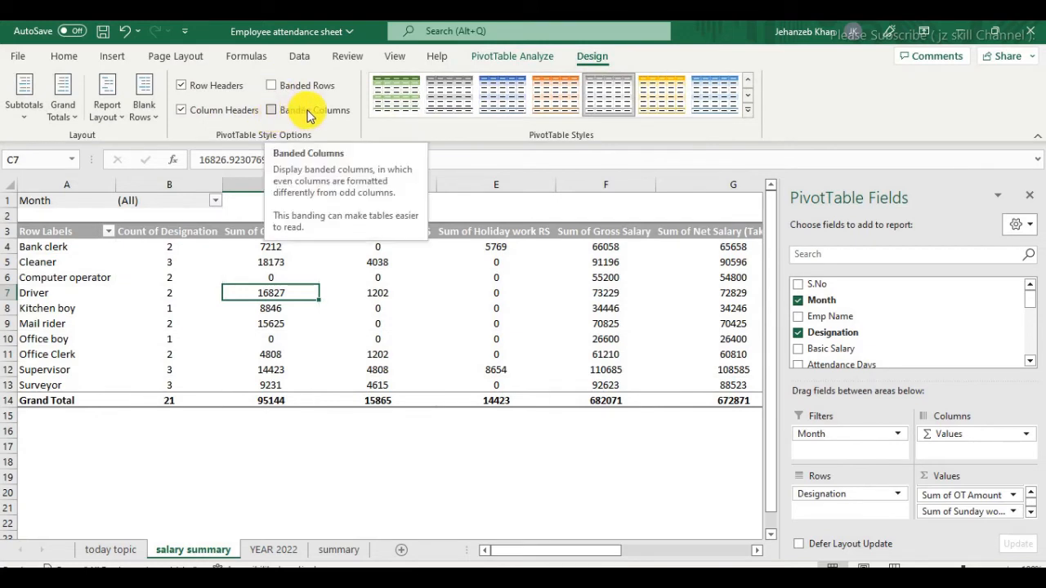
left_click(277, 110)
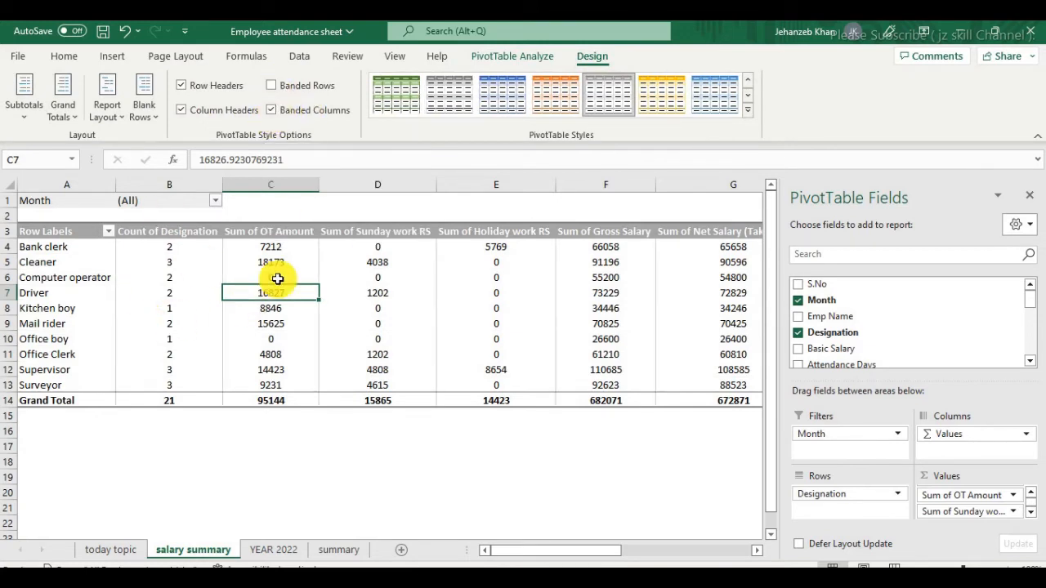
left_click(275, 85)
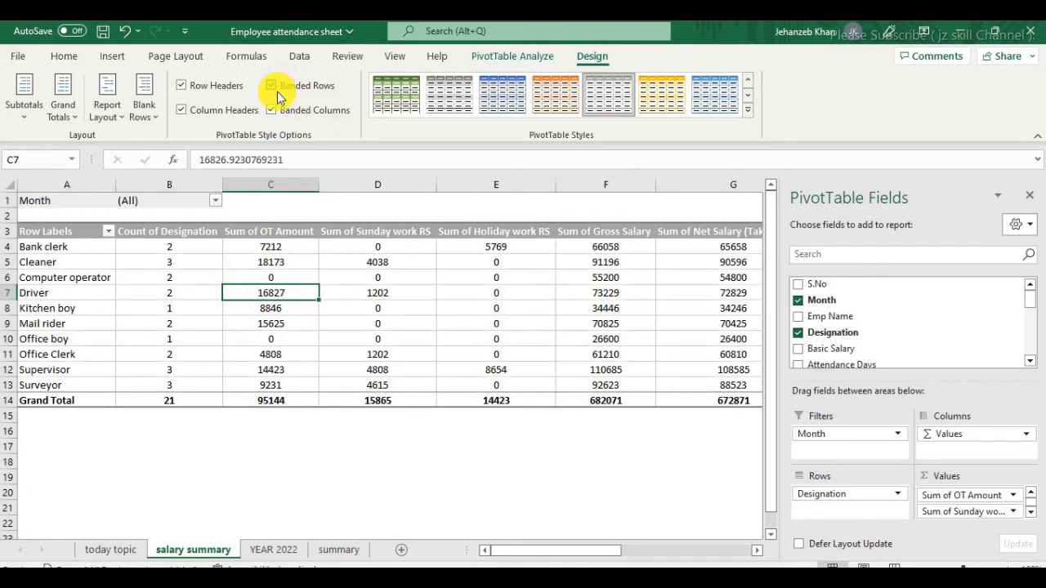
Remove the Month field from the PivotTable's filters and select an empty cell below the table
left_click(272, 428)
left_click(528, 447)
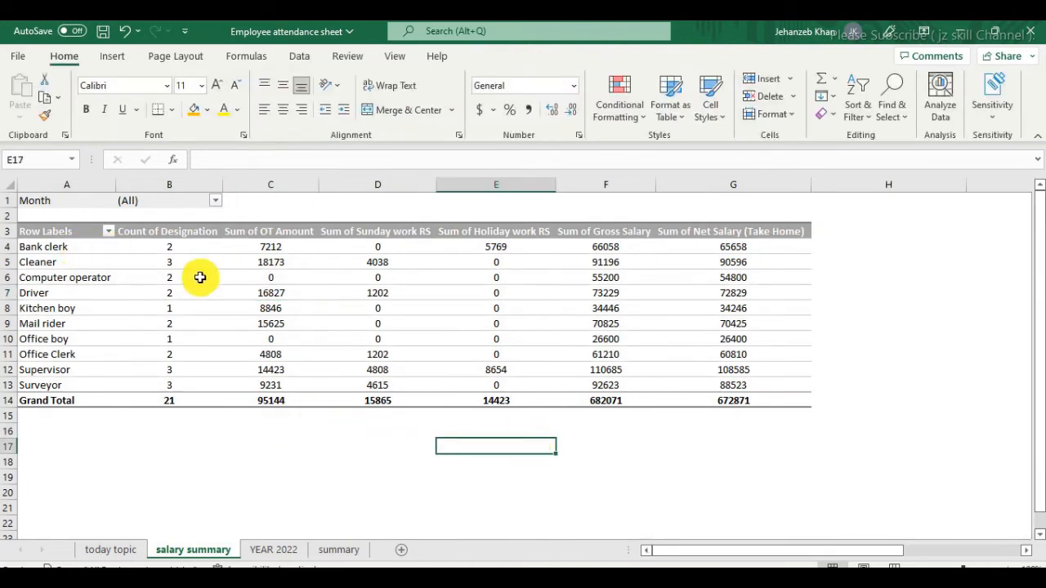
left_click(226, 277)
left_click(215, 200)
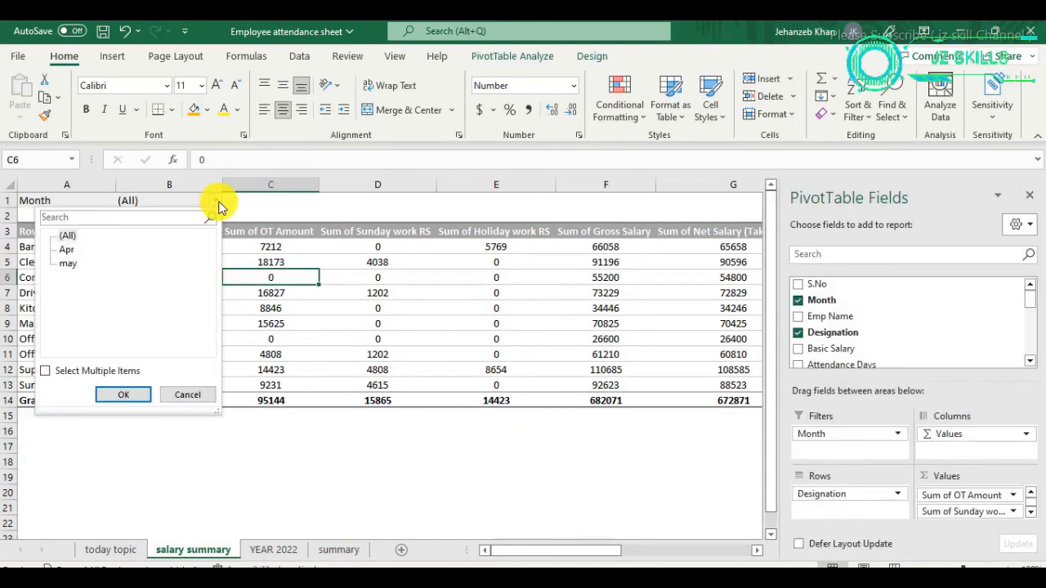
left_click(215, 201)
left_click_drag(842, 439, 250, 416)
left_click(168, 460)
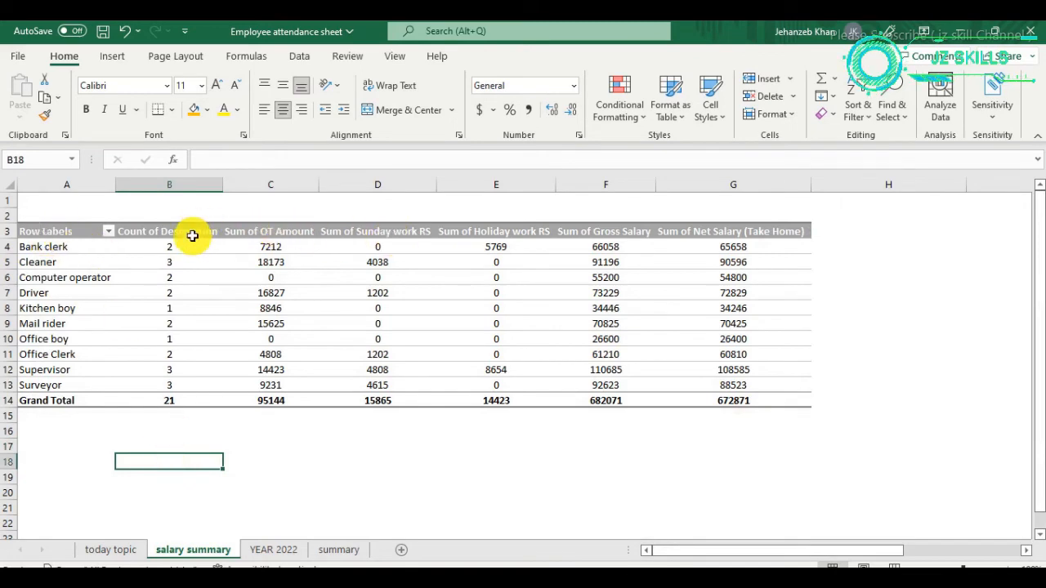
Review the blank row, report layout and grand total options available for the PivotTable
left_click(197, 277)
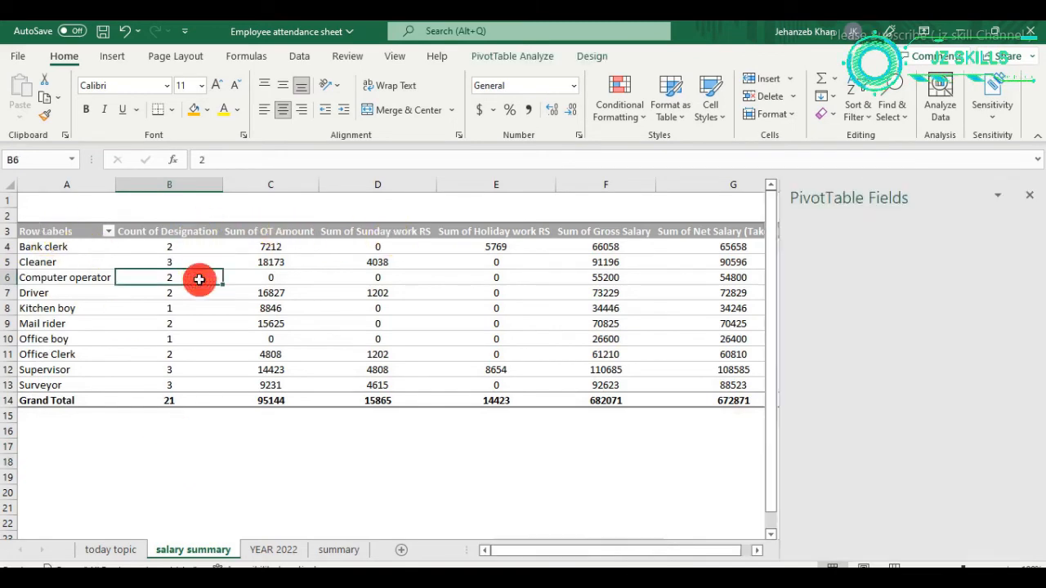
left_click(550, 59)
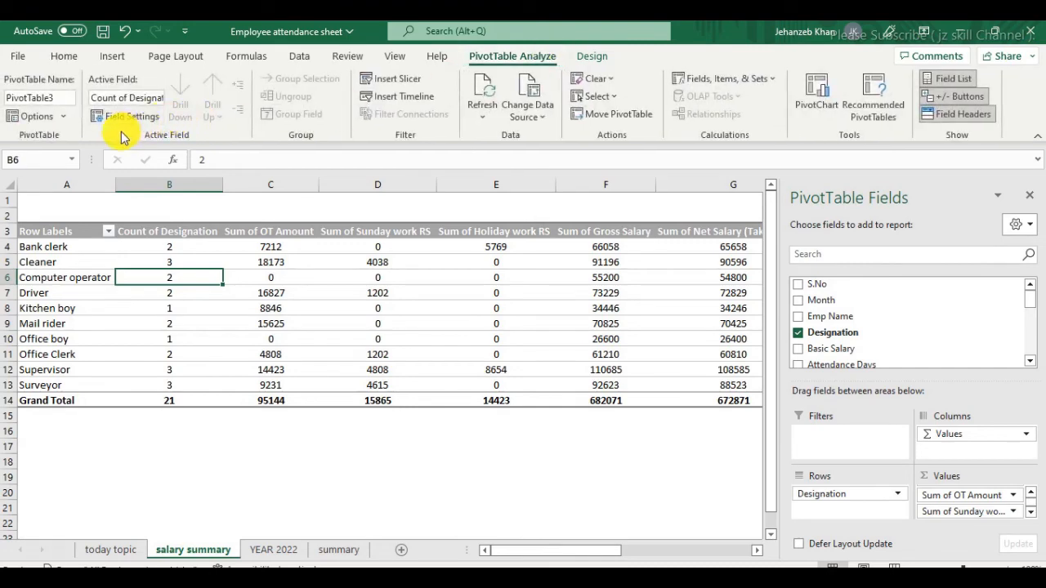
left_click(590, 55)
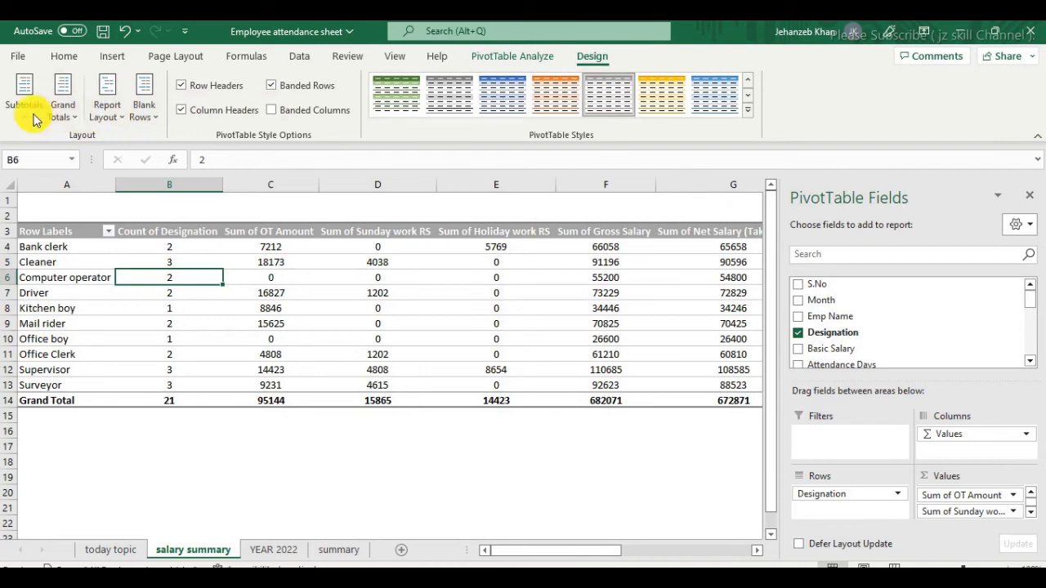
left_click(155, 116)
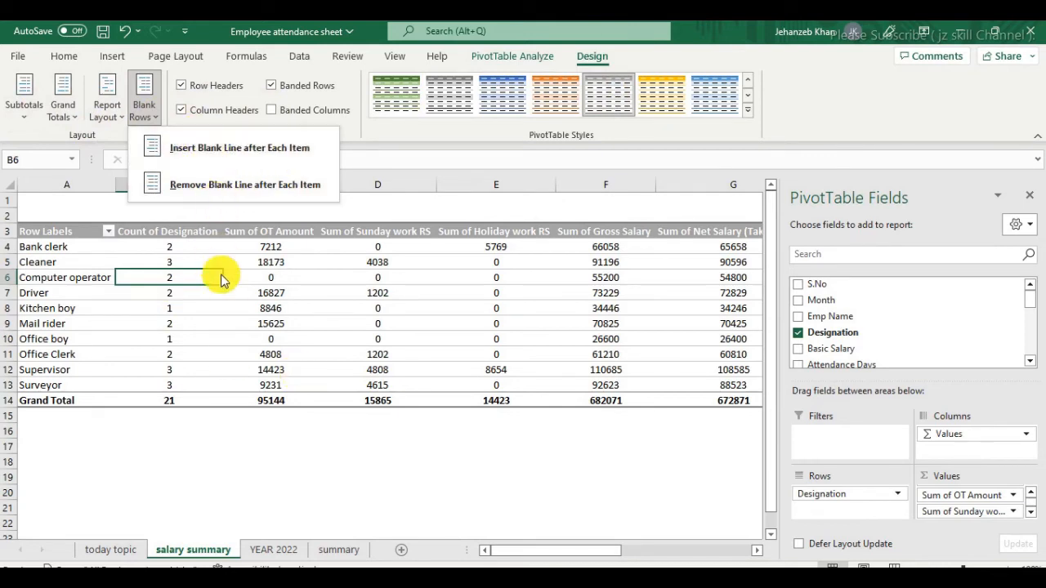
left_click(107, 102)
left_click(107, 102)
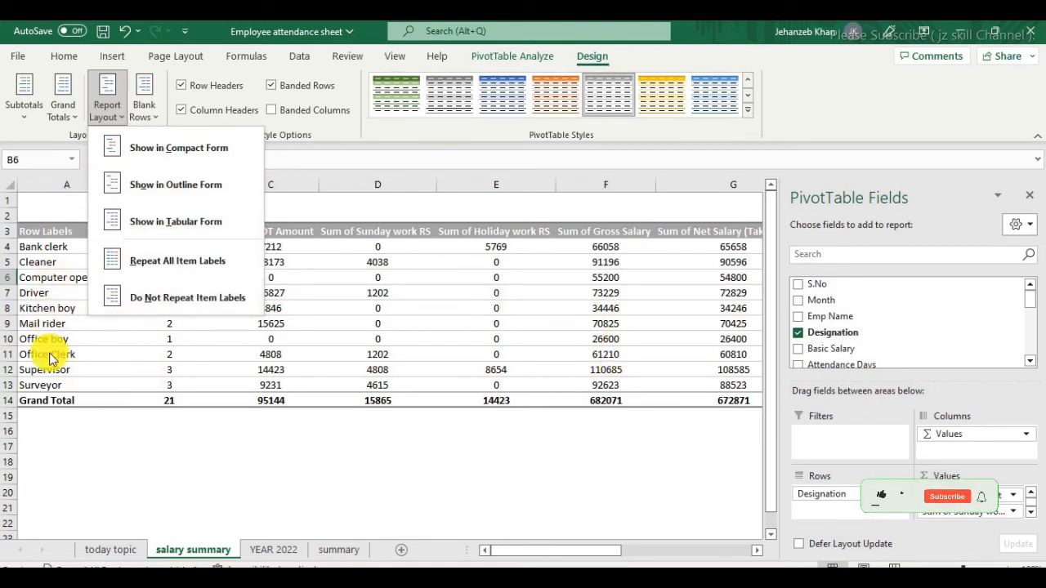
left_click(187, 446)
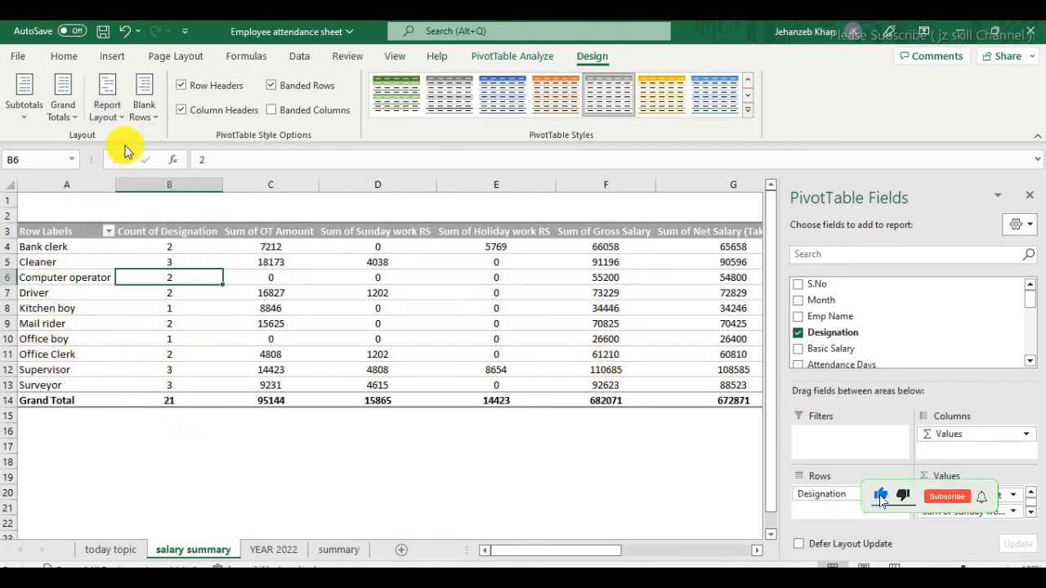
left_click(73, 123)
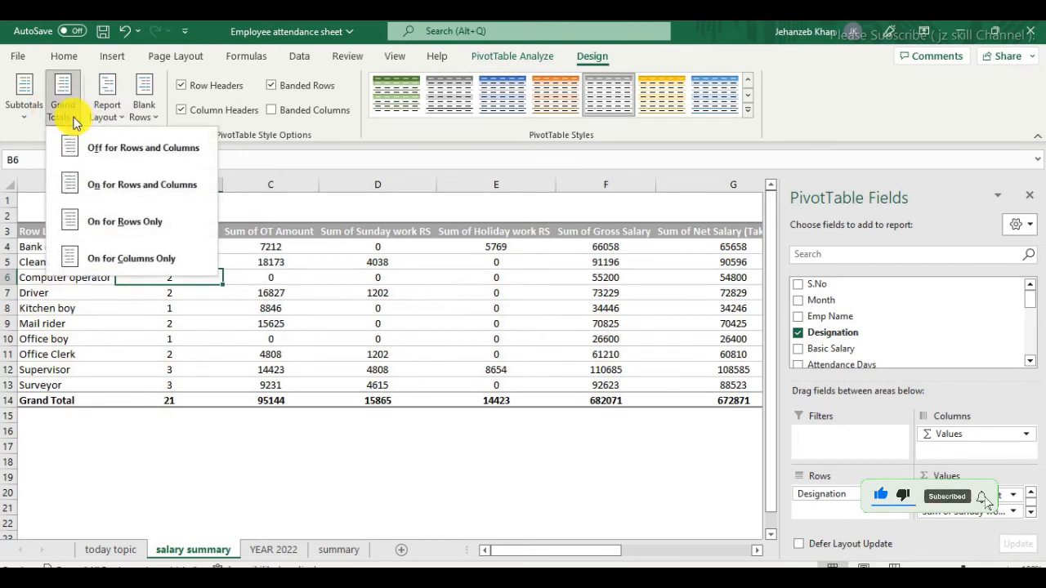
Try showing the PivotTable in tabular form, and switch it back to compact form
left_click(106, 112)
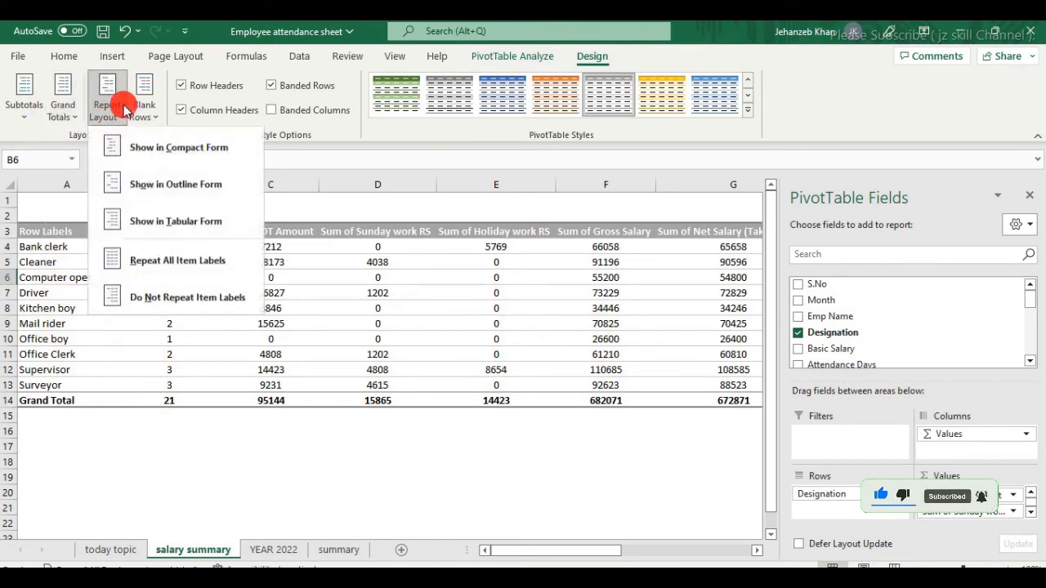
left_click(177, 224)
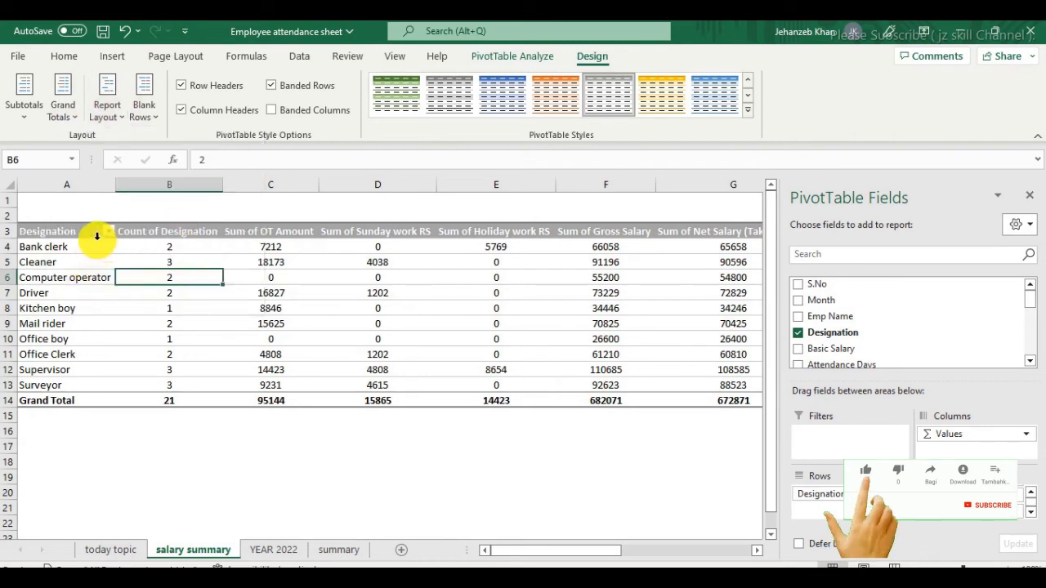
left_click(56, 234)
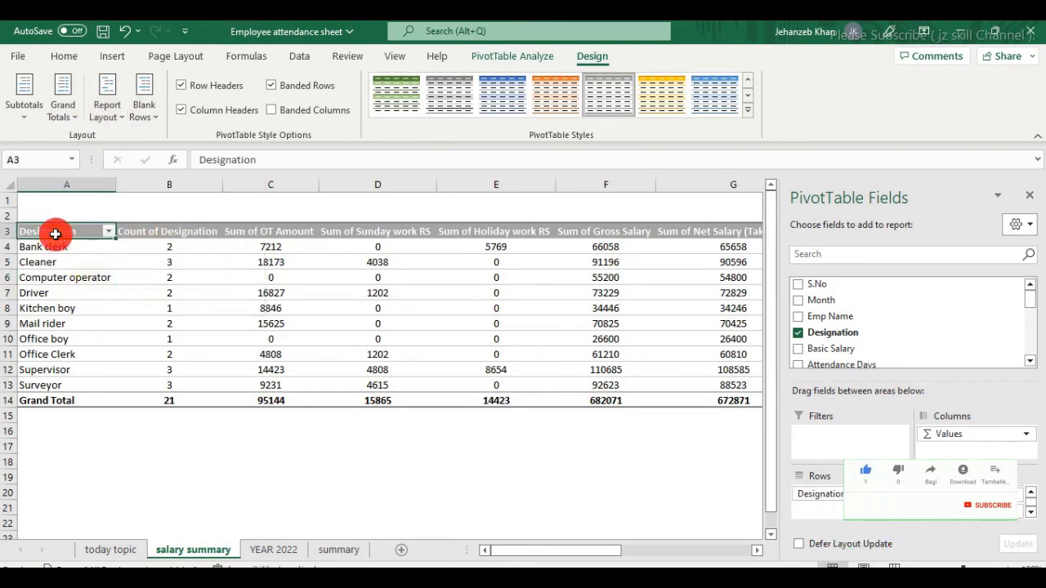
left_click(107, 112)
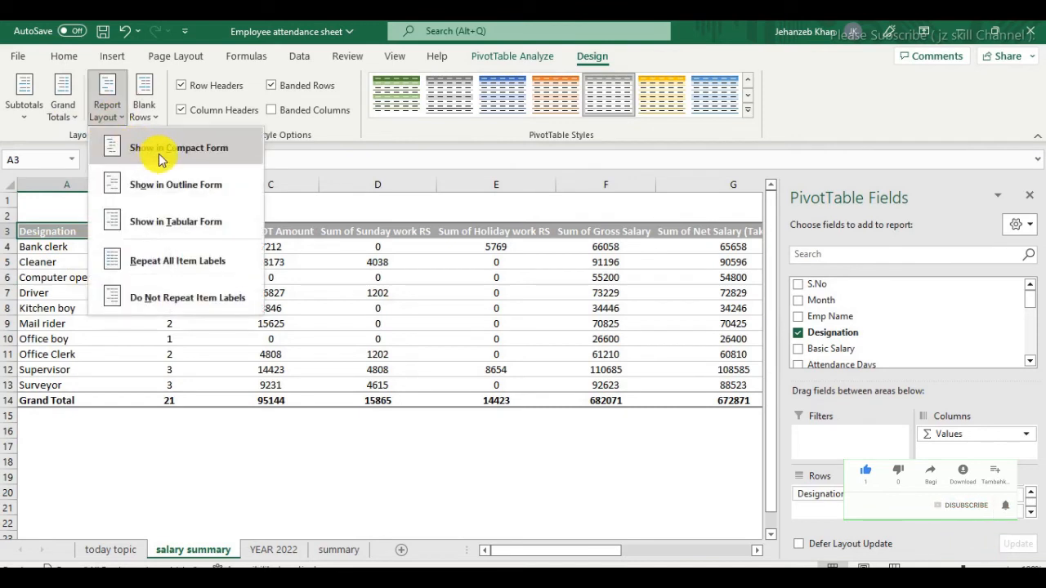
left_click(160, 150)
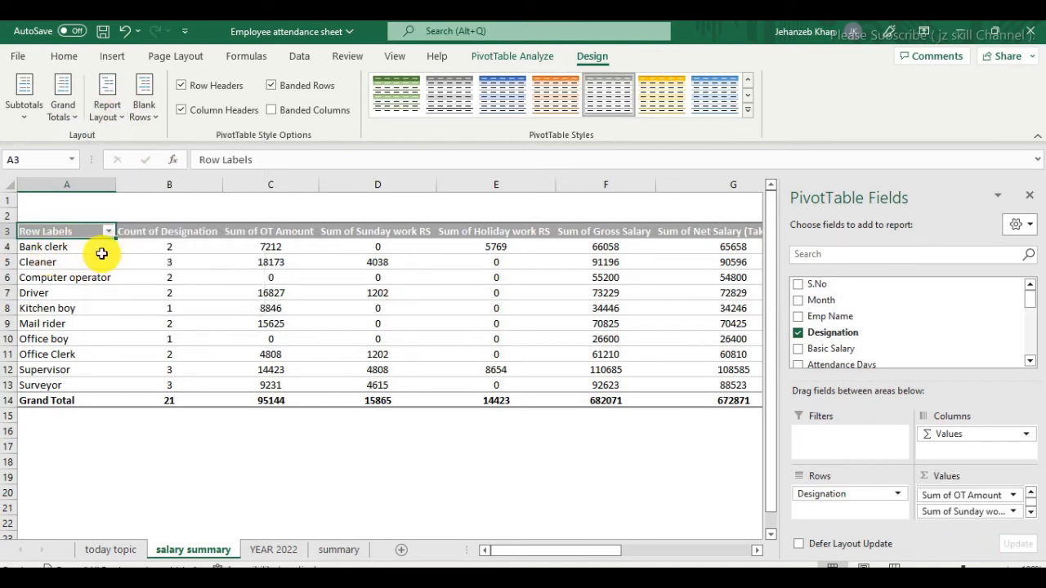
Show the PivotTable in outline form so its row header uses the Designation field name
left_click(107, 114)
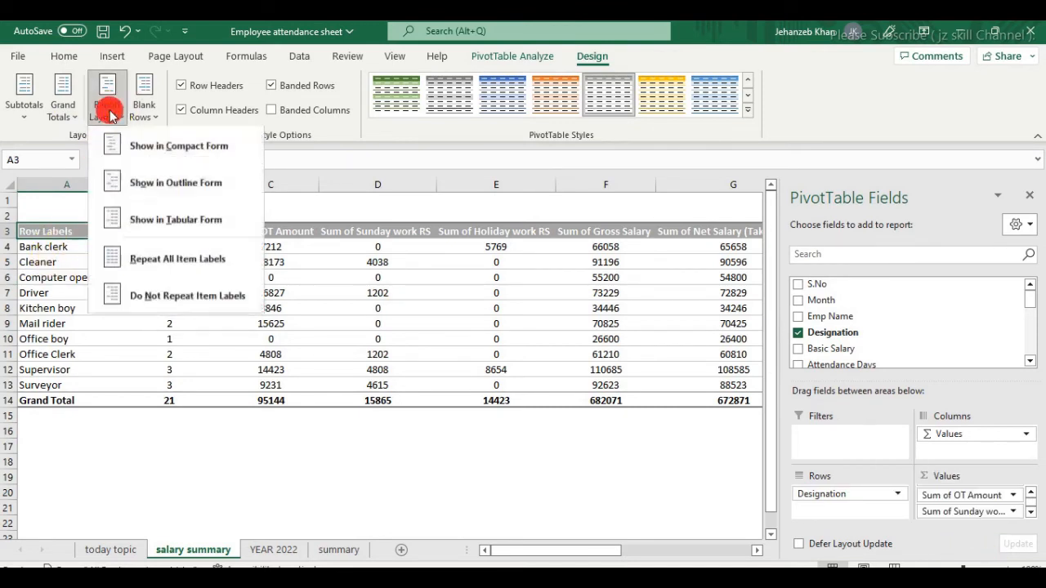
left_click(187, 186)
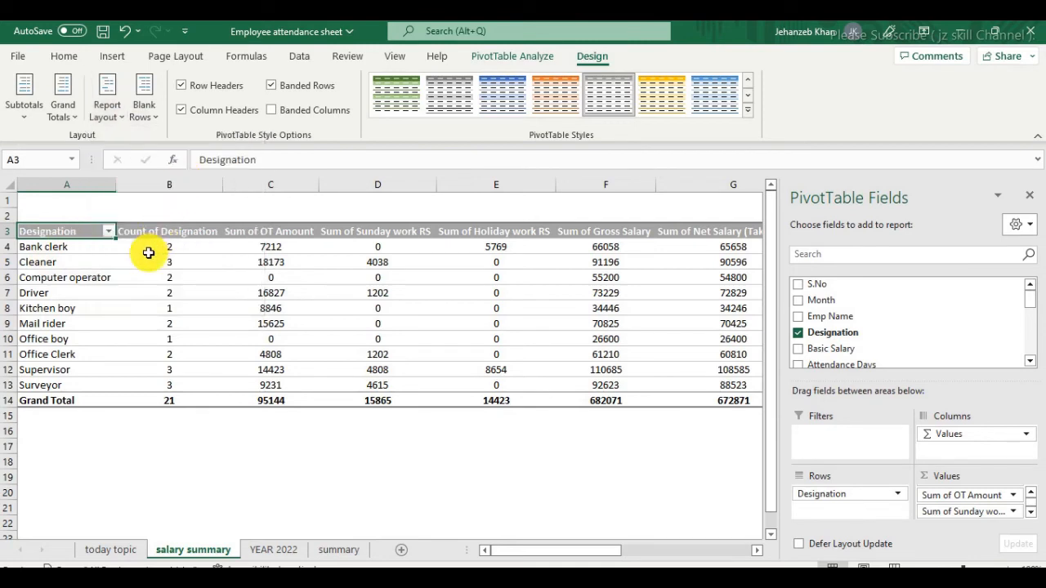
left_click(104, 286)
left_click(168, 272)
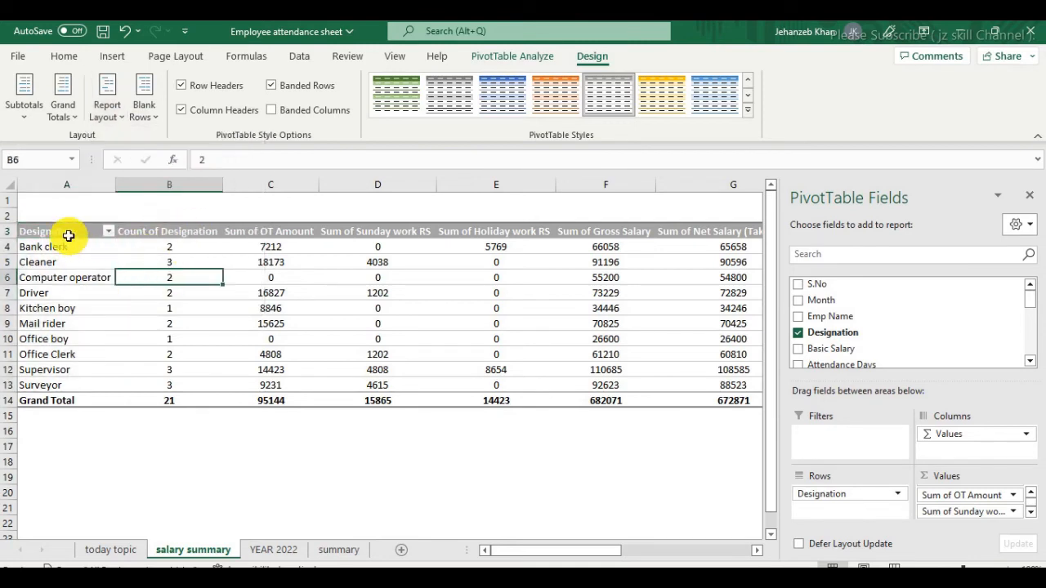
left_click_drag(70, 232, 65, 384)
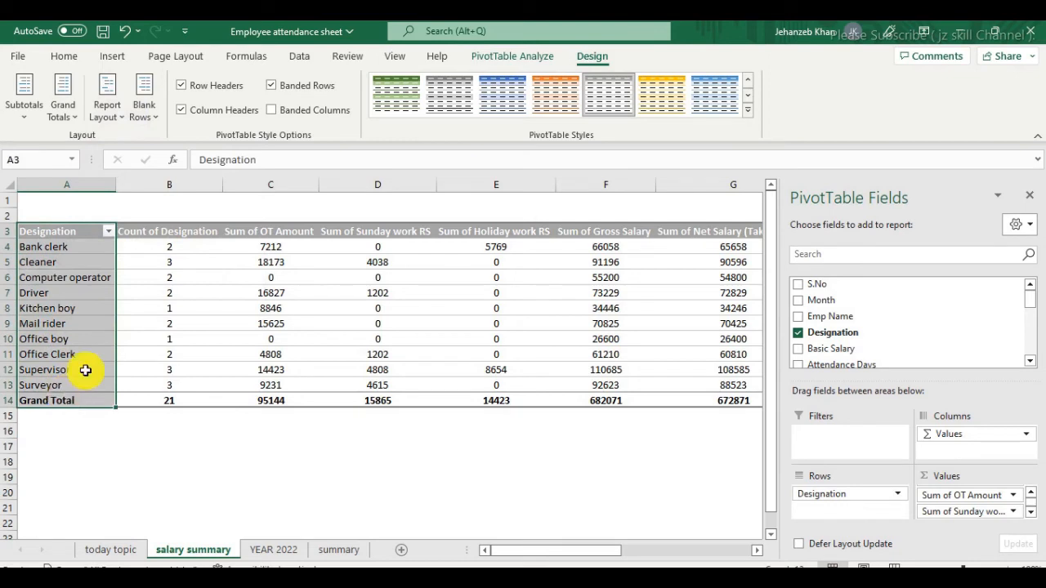
left_click(274, 232)
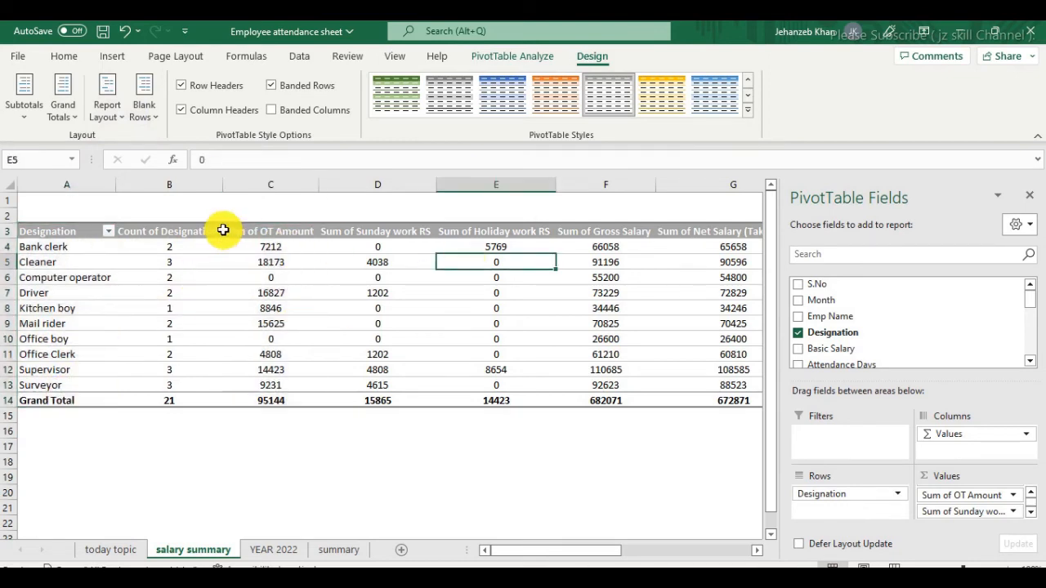
Rename the Count of Designation value field to "duty"
left_click(167, 231)
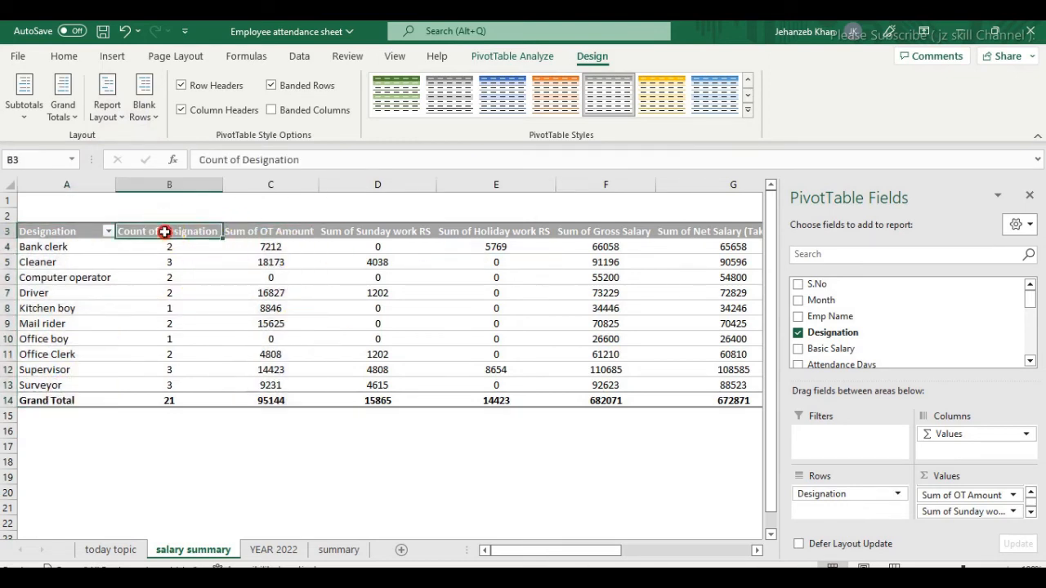
double_click(211, 232)
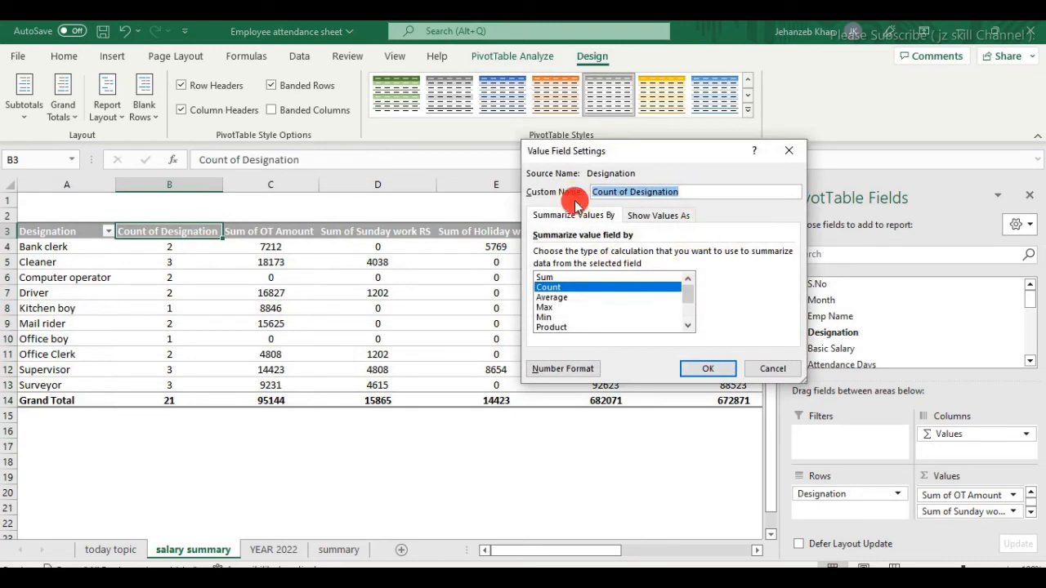
type("des")
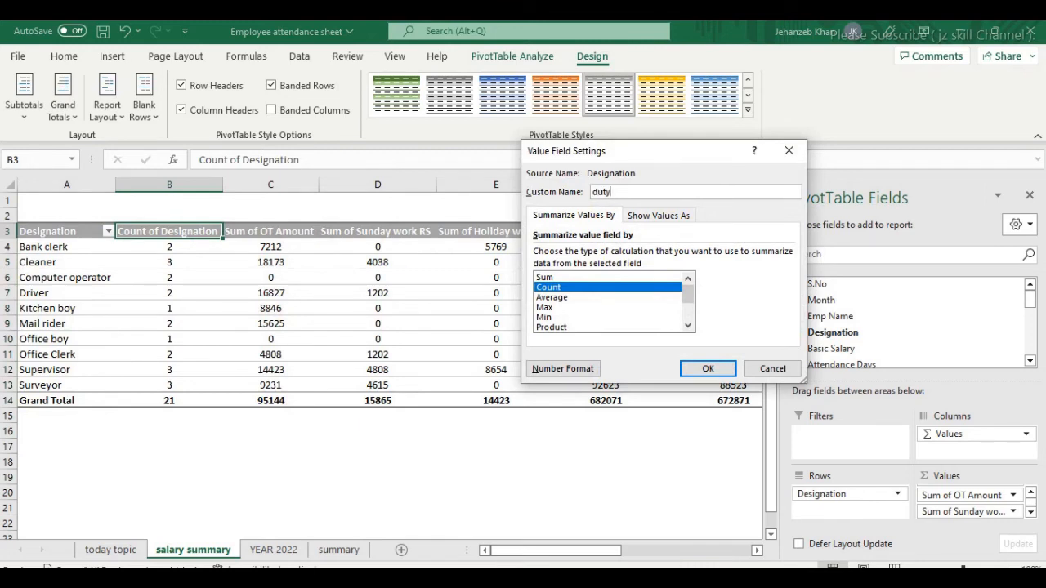
left_click(711, 374)
left_click(210, 327)
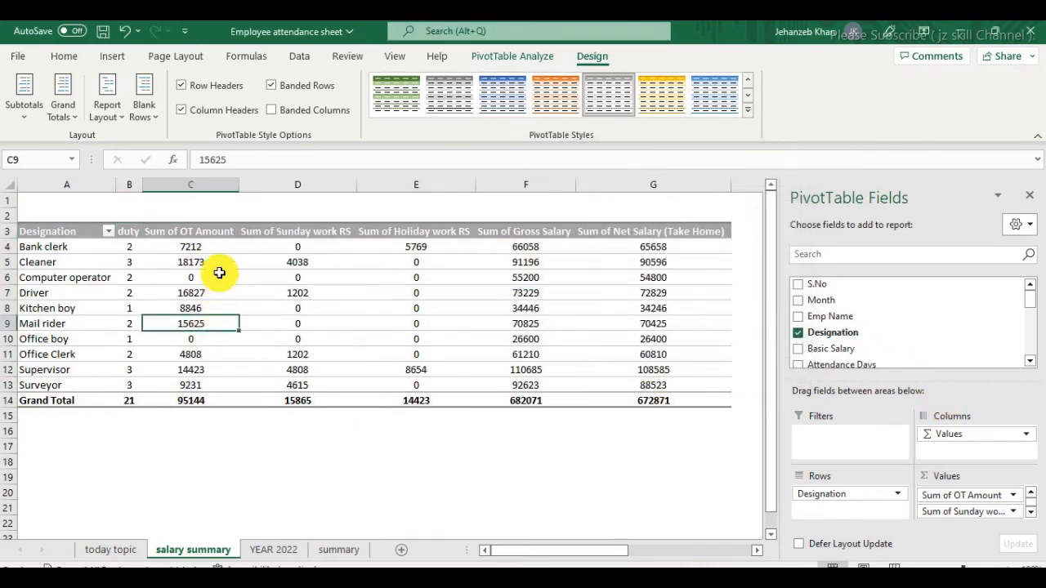
left_click(125, 233)
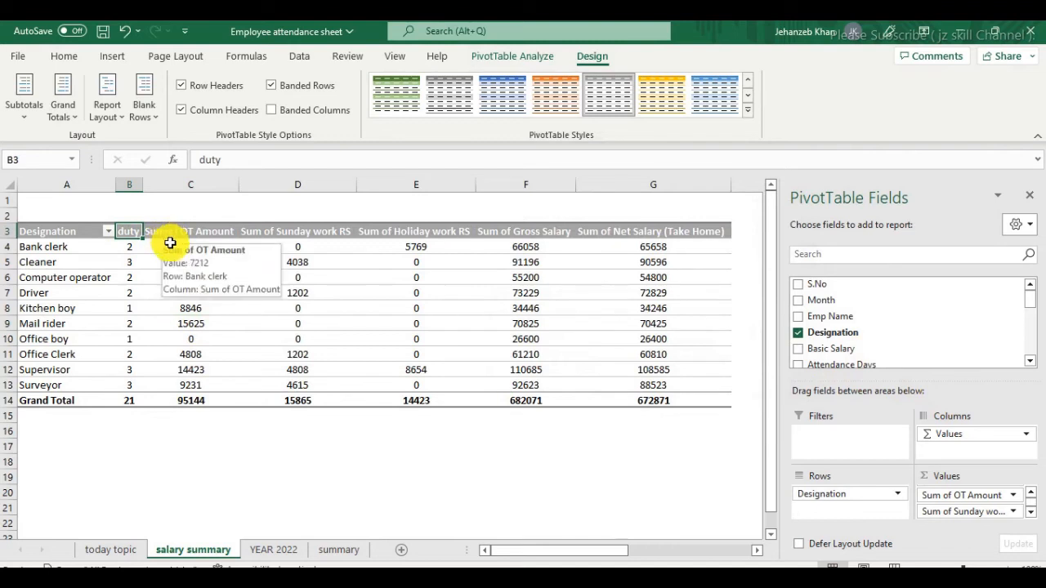
Add the Month field to the PivotTable's rows and place Designation above it
scroll(886, 341, "down", 1)
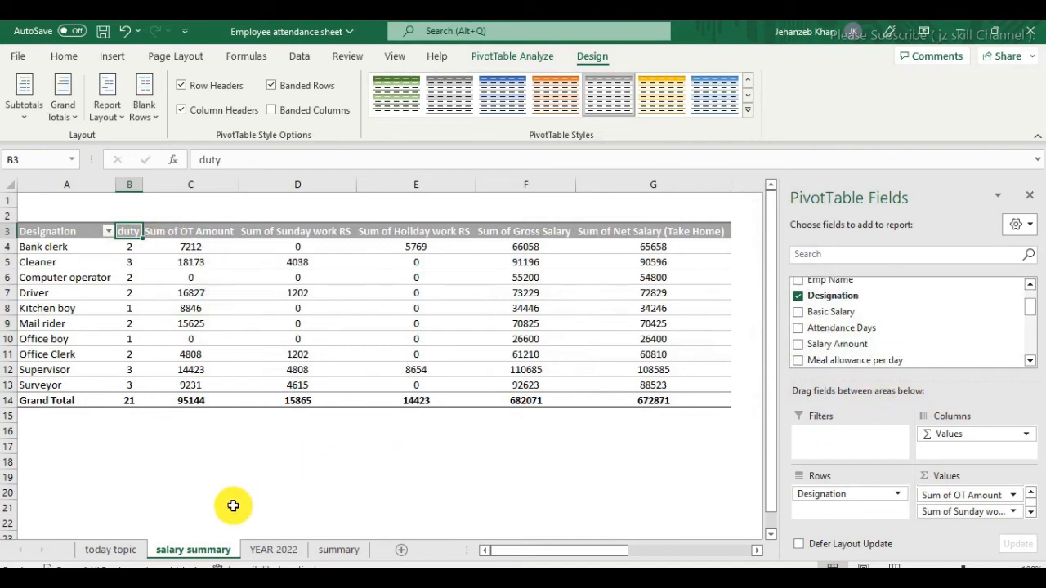
left_click(219, 459)
left_click(252, 321)
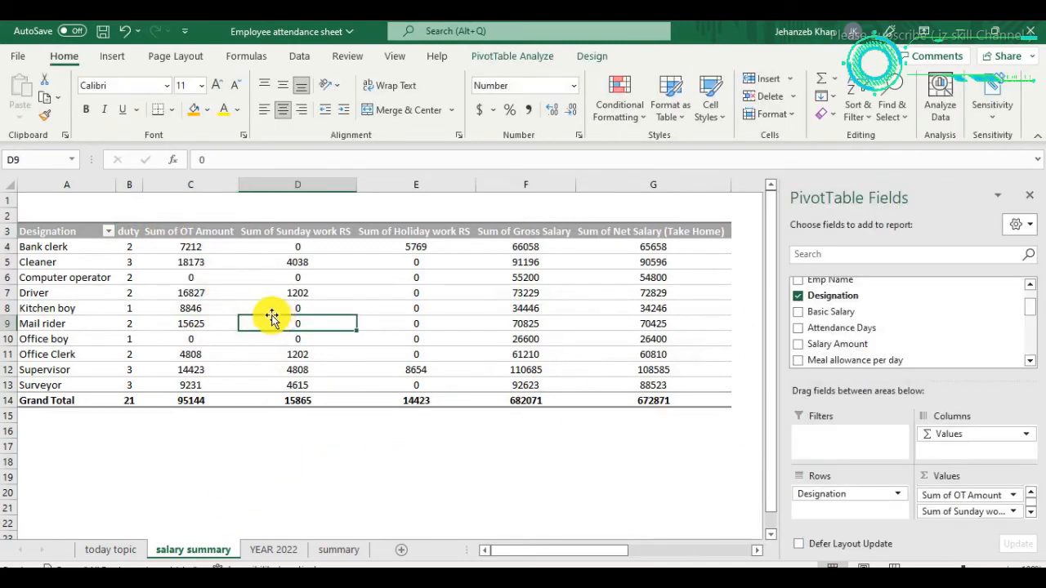
left_click(217, 277)
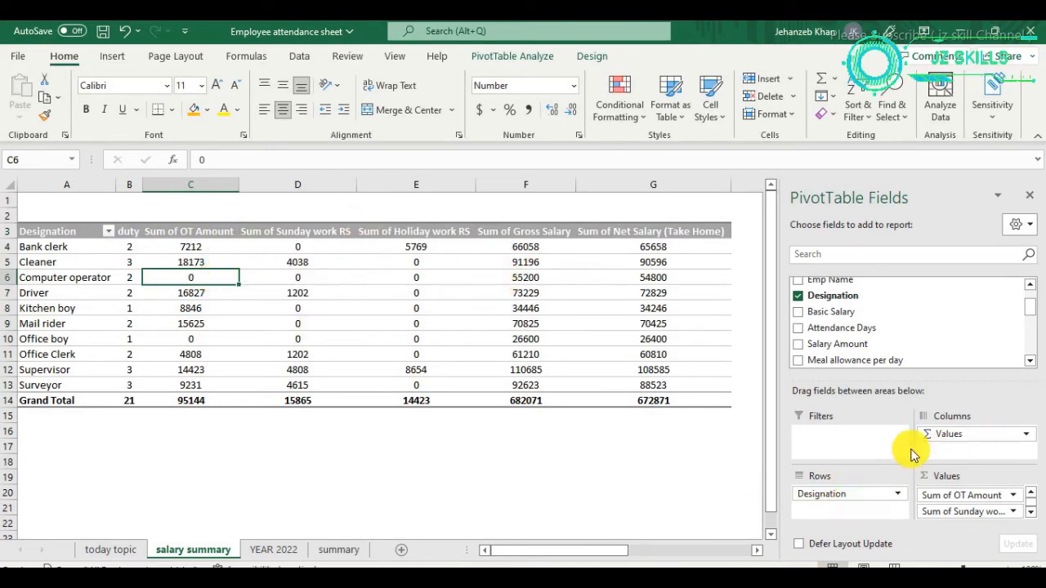
scroll(909, 315, "up", 1)
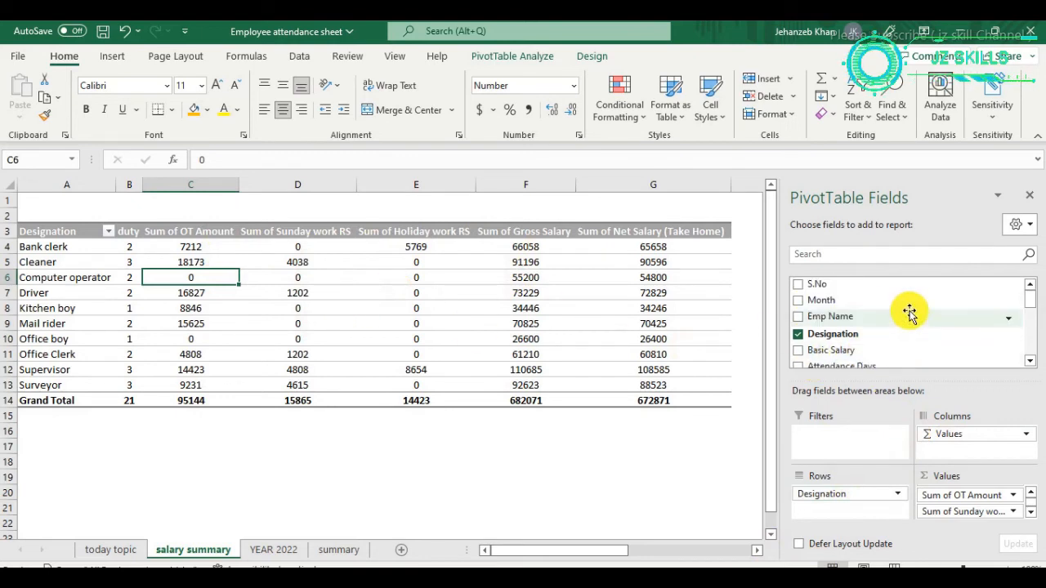
scroll(899, 313, "down", 1)
scroll(892, 313, "up", 1)
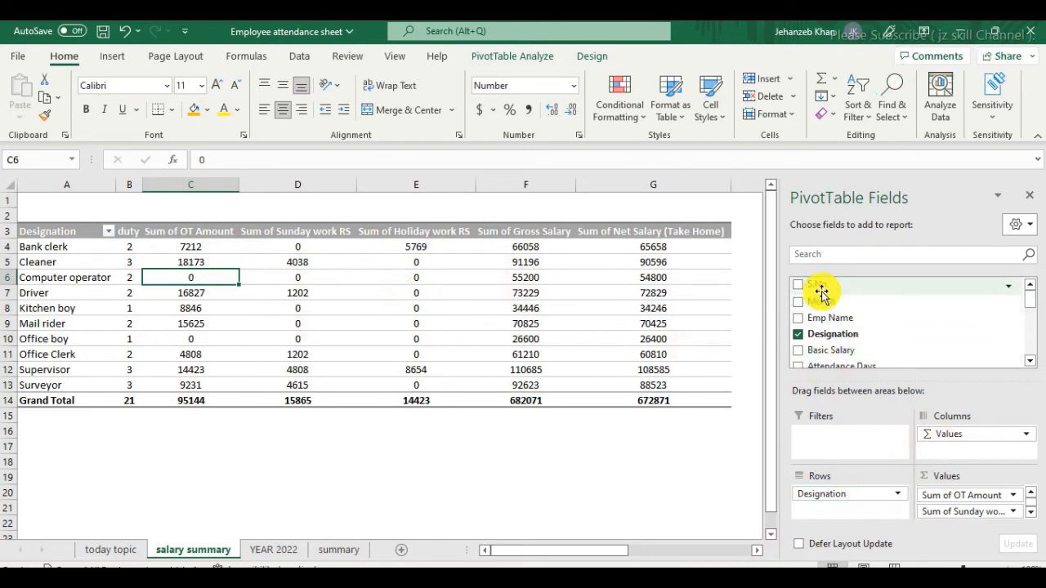
left_click_drag(825, 300, 850, 490)
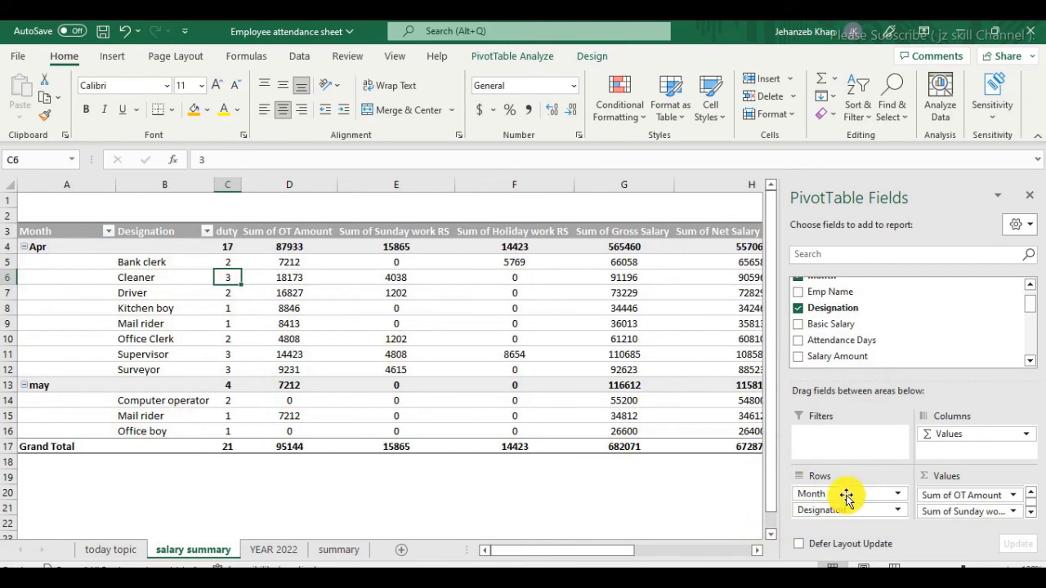
left_click_drag(840, 508, 835, 494)
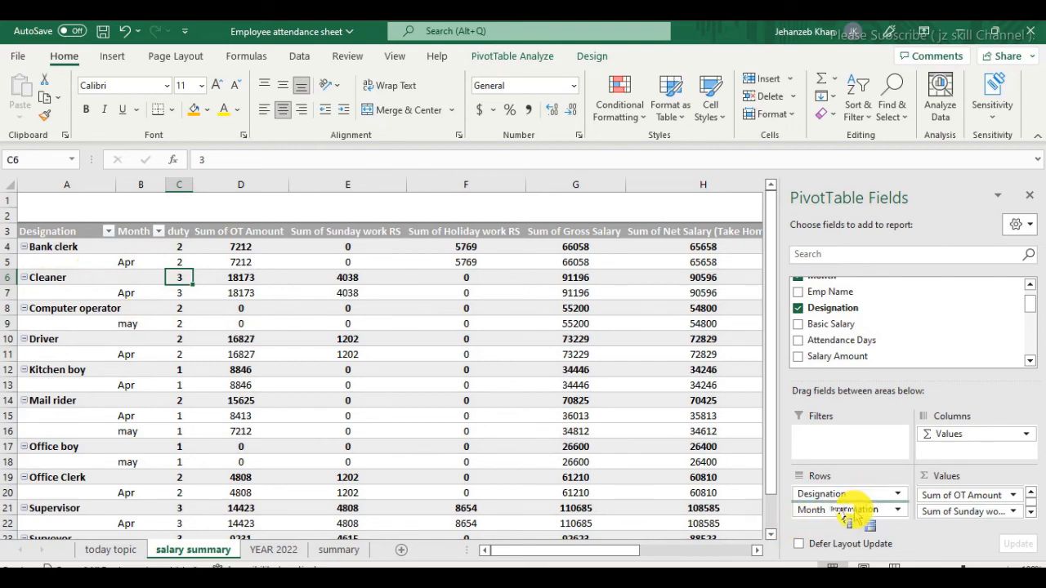
Move the Month field from the rows to the columns area, beneath Values, and select a may column header
left_click_drag(852, 514, 964, 452)
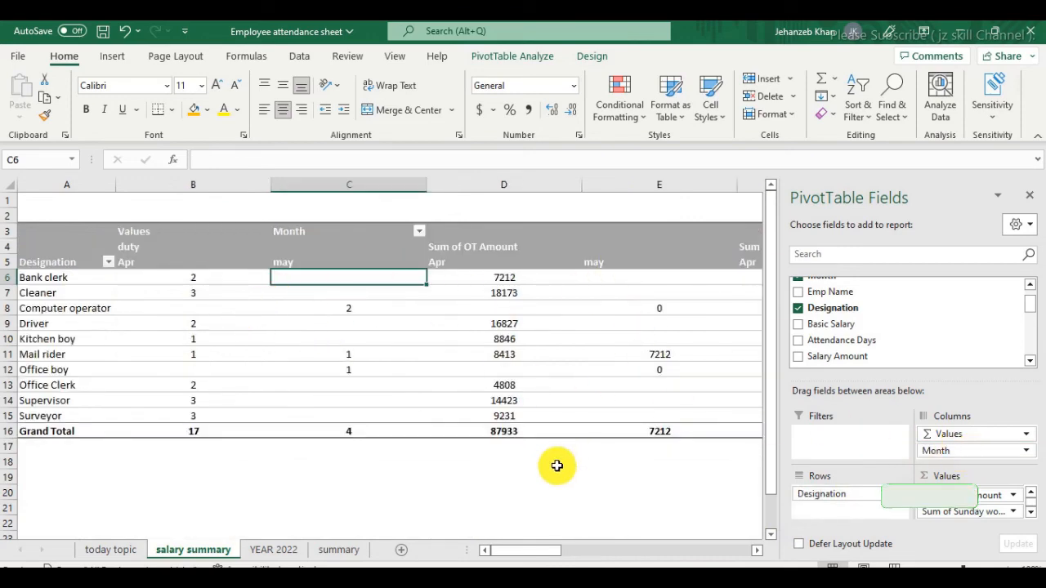
left_click_drag(514, 549, 614, 544)
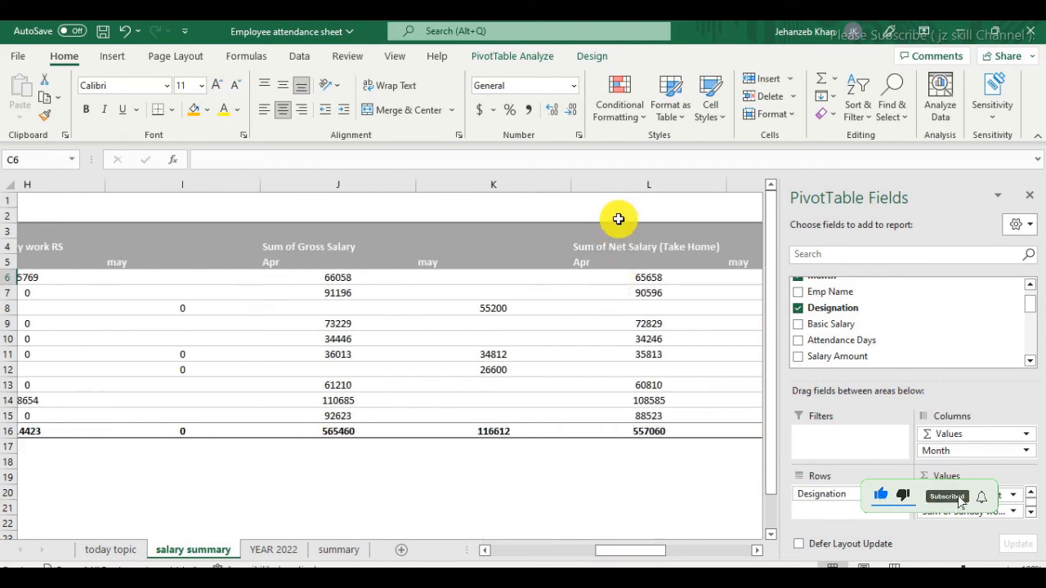
left_click(728, 256)
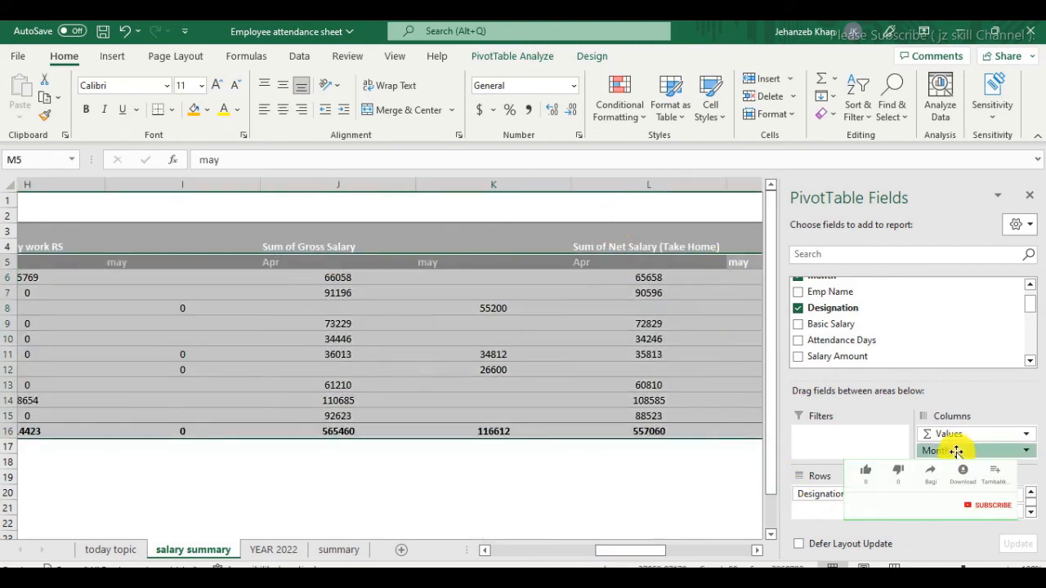
Move the Month field from the columns area back to the rows, beneath Designation, and review the resulting PivotTable
left_click_drag(956, 451, 826, 509)
left_click(344, 459)
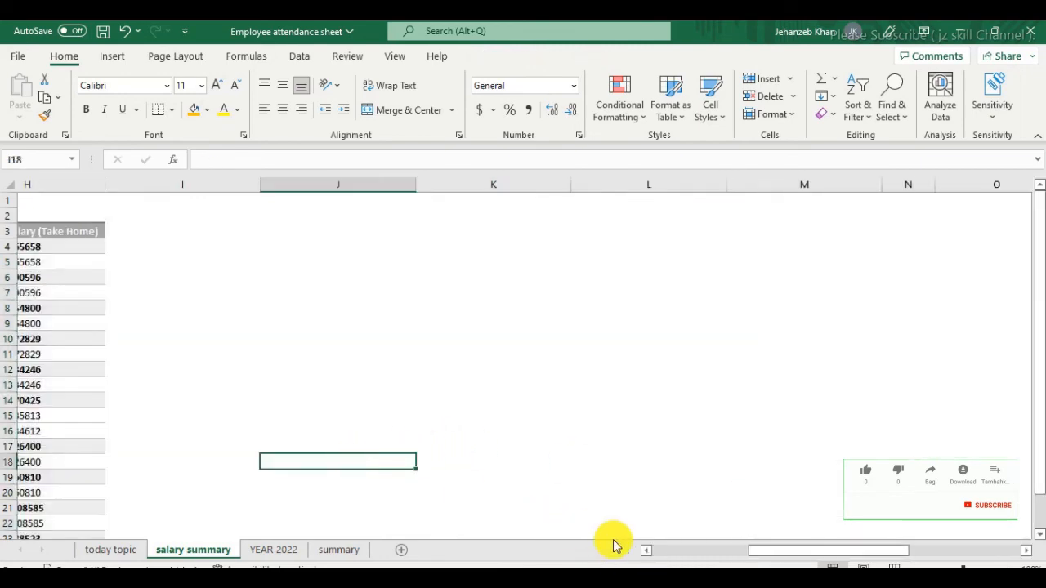
left_click_drag(801, 547, 614, 551)
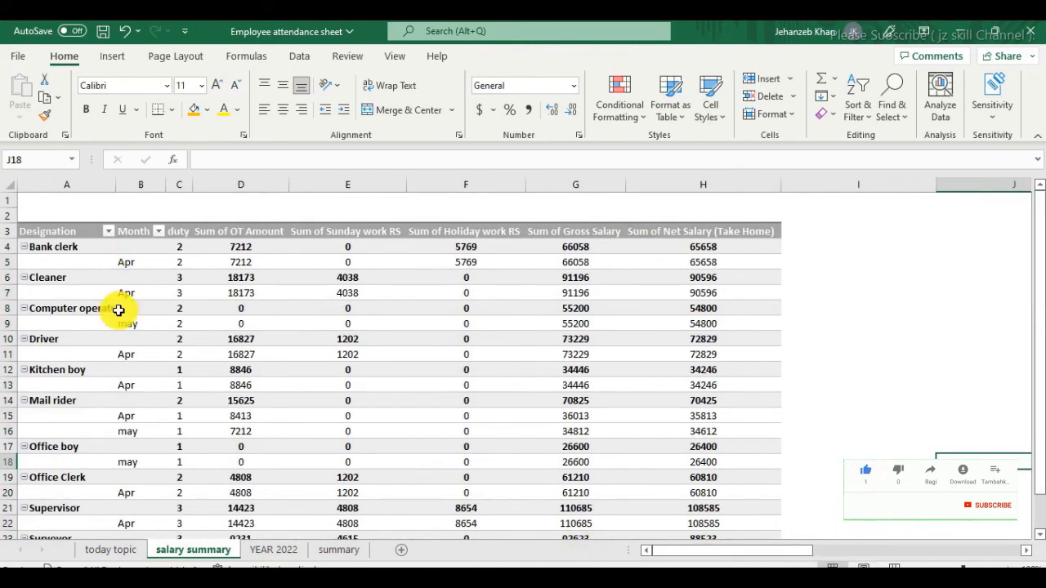
scroll(118, 309, "down", 3)
scroll(116, 308, "up", 3)
Remove the Month field from the PivotTable's rows and select an empty cell beneath the table
left_click(293, 308)
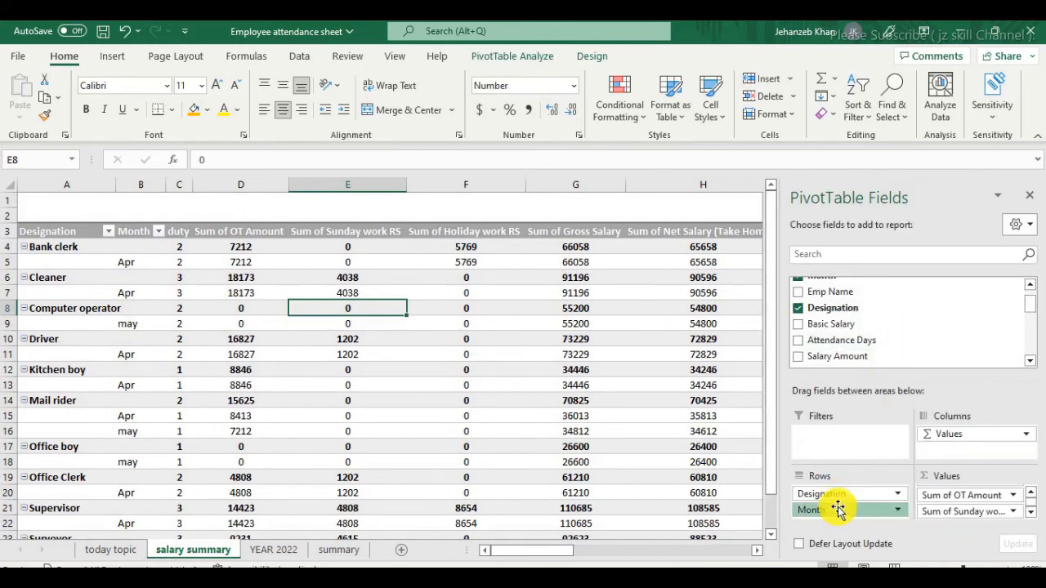
left_click_drag(838, 510, 885, 309)
left_click(257, 437)
key("Right")
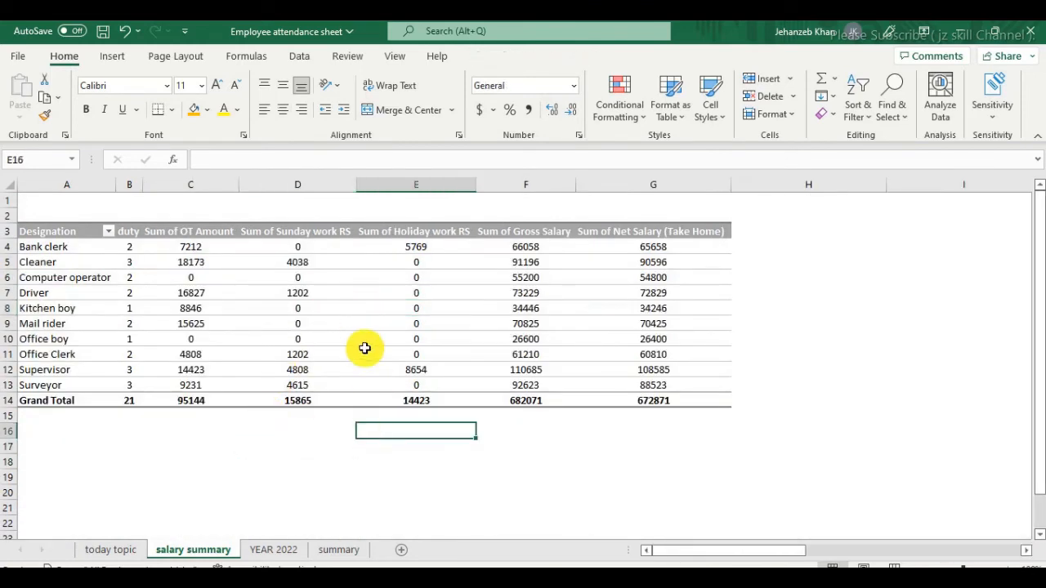
Close the PivotTable Fields list and select an empty cell beneath the Sunday work column
left_click(320, 304)
left_click(388, 277)
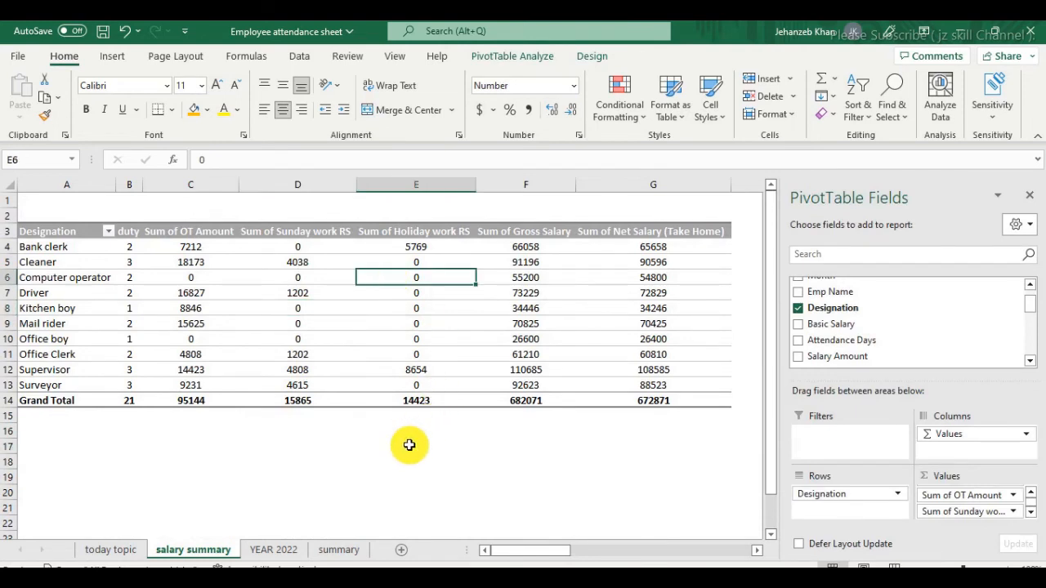
mouse_move(181, 349)
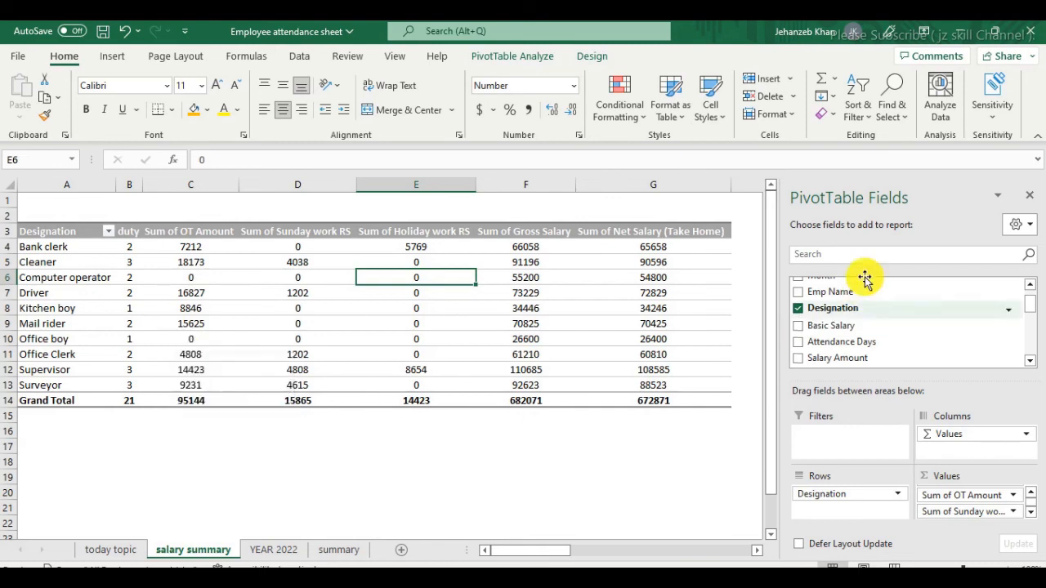
left_click(1028, 200)
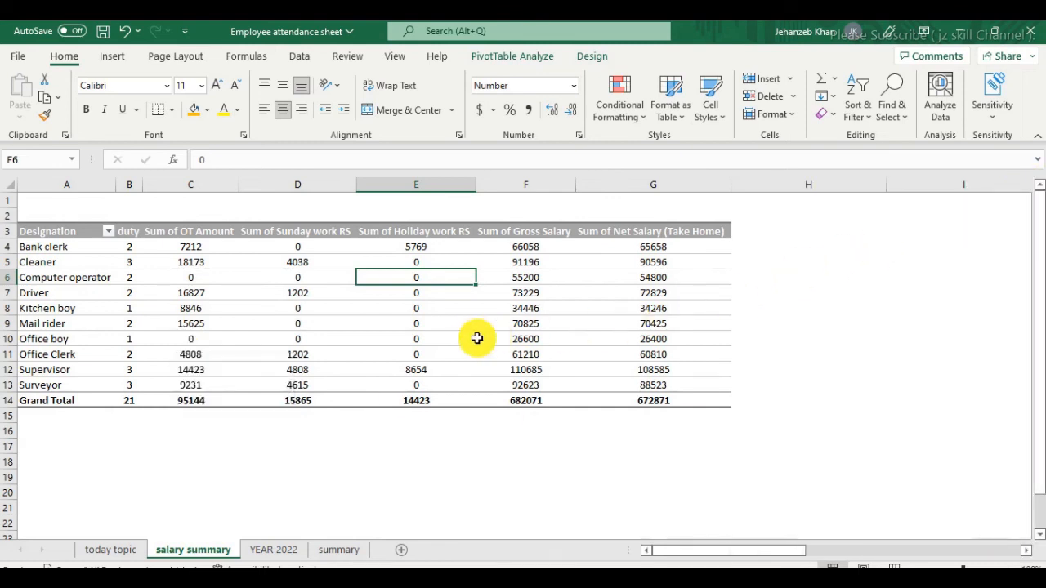
left_click(251, 431)
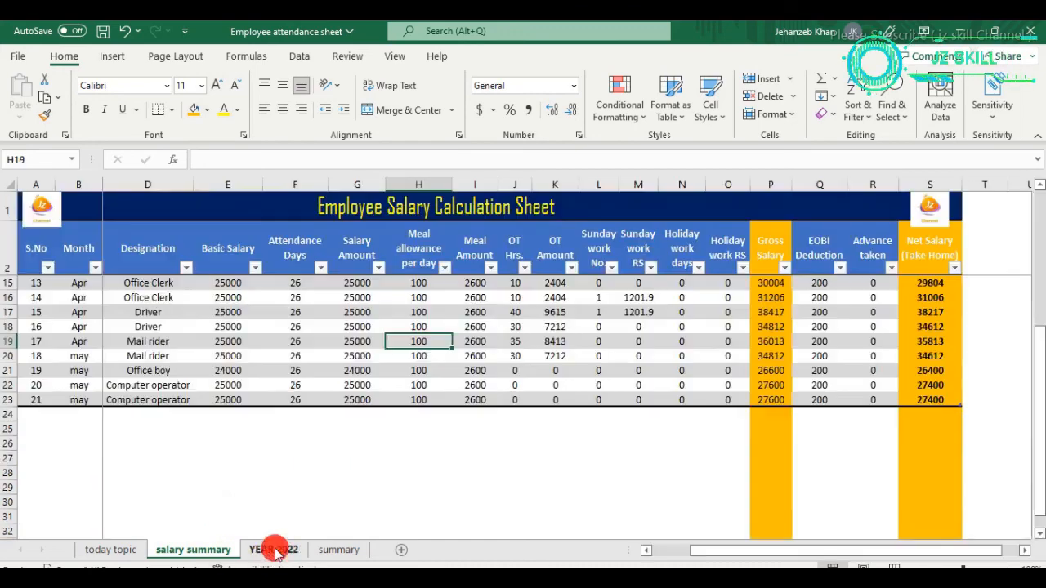
Examine the source salary records on the YEAR 2022 sheet and return to the salary summary sheet
left_click(273, 549)
scroll(317, 390, "up", 4)
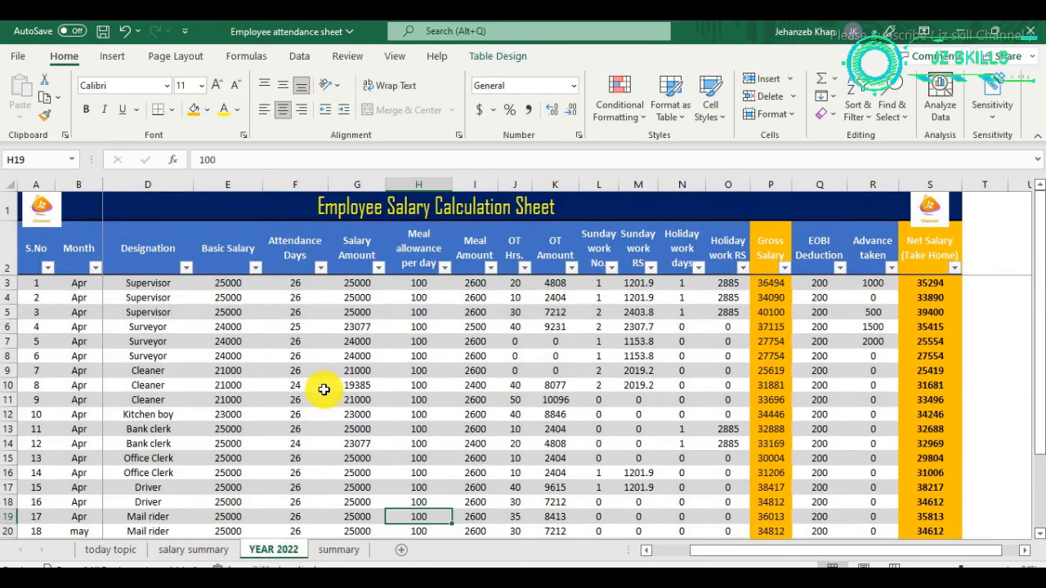
scroll(323, 390, "down", 1)
scroll(324, 389, "up", 1)
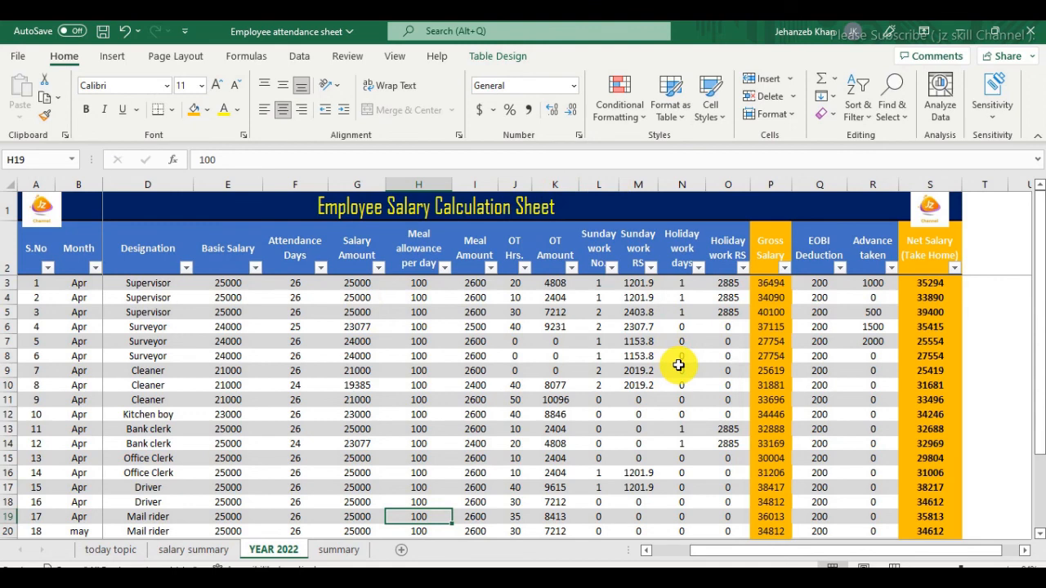
left_click(203, 553)
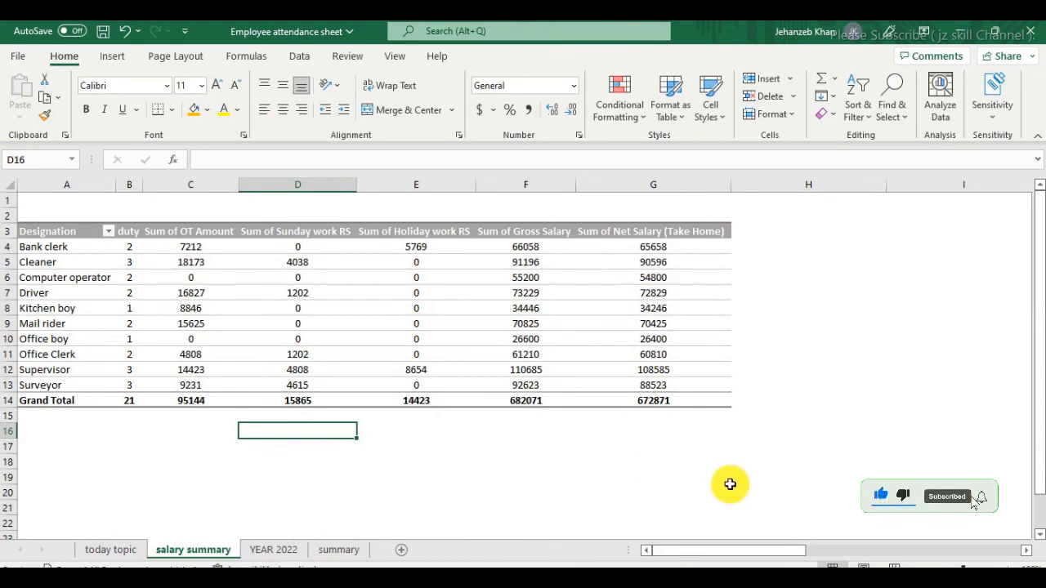
Show the PivotTable Fields list again and select the Driver's Sum of Sunday work RS value
mouse_move(244, 295)
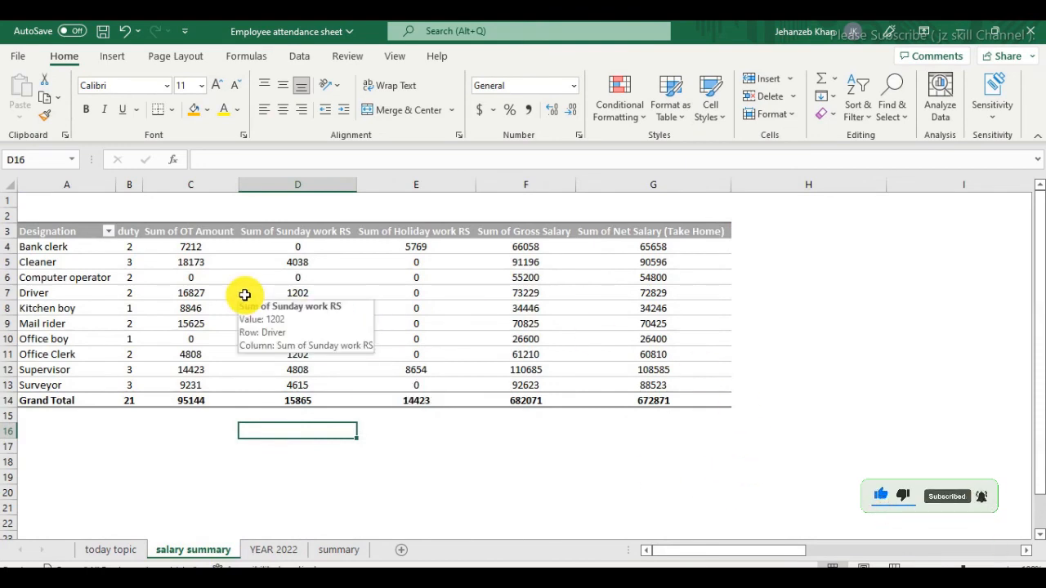
left_click(462, 281)
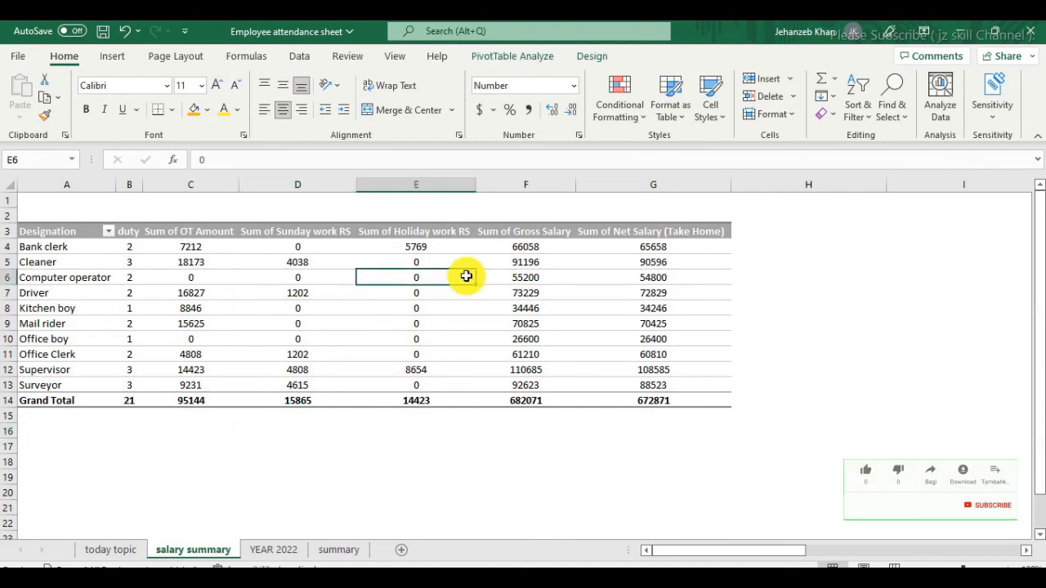
right_click(468, 282)
left_click(549, 561)
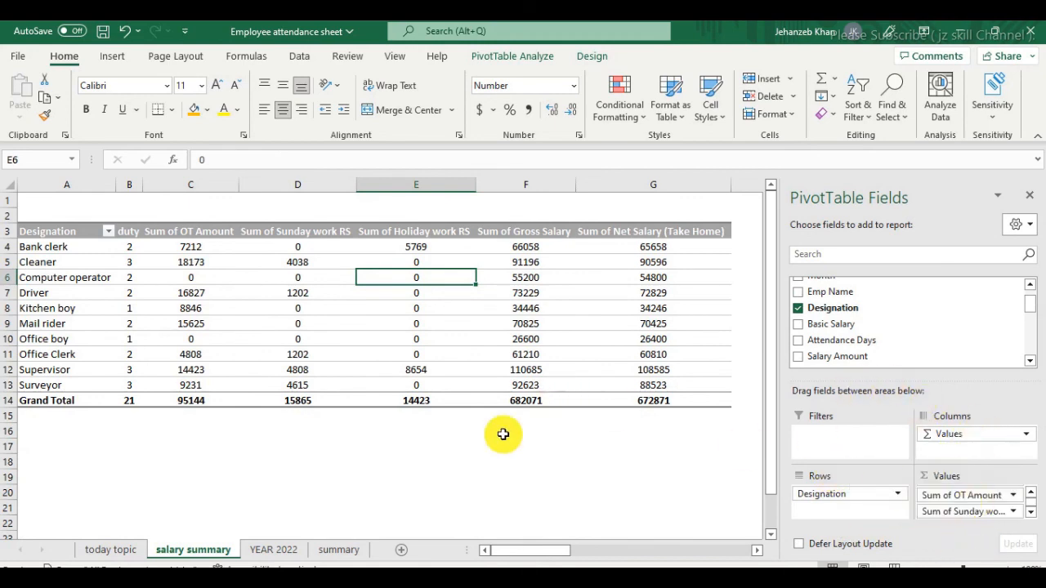
left_click(444, 463)
left_click(461, 293)
left_click(300, 294)
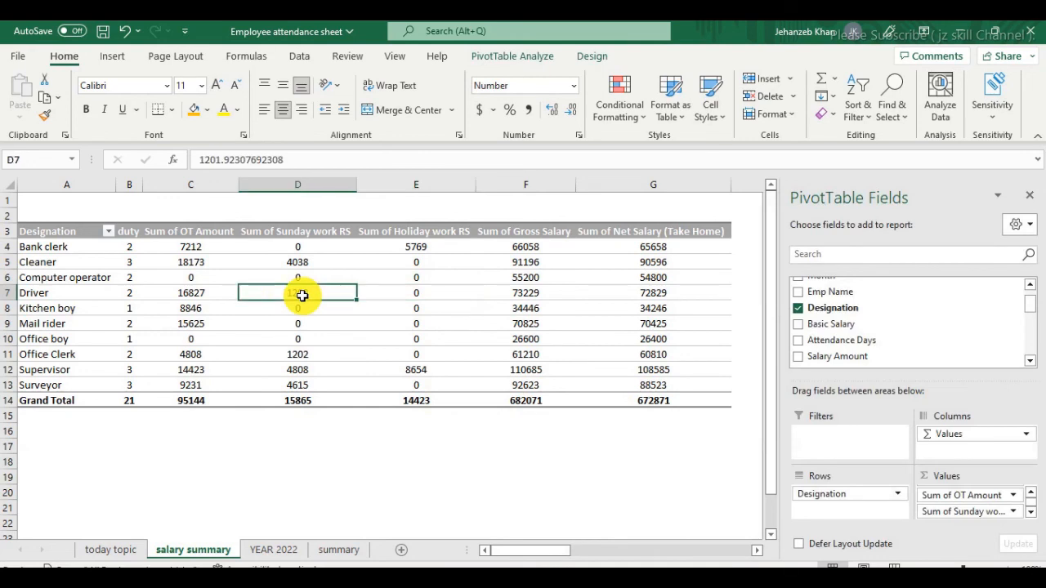